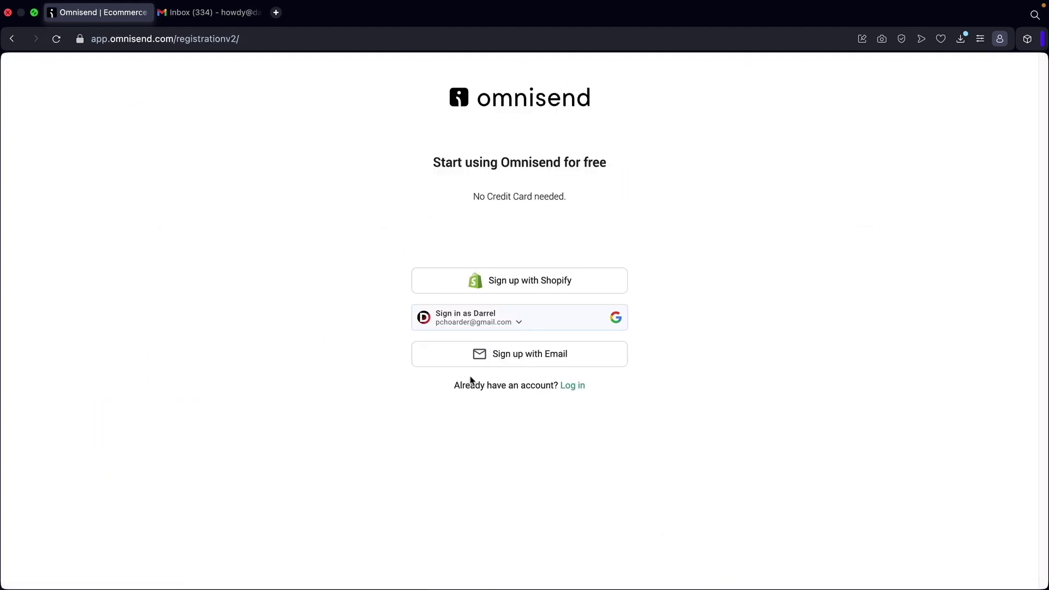
Sign up to Omnisend by email with the newsletter opt-in ticked, then check Gmail.
left_click(510, 356)
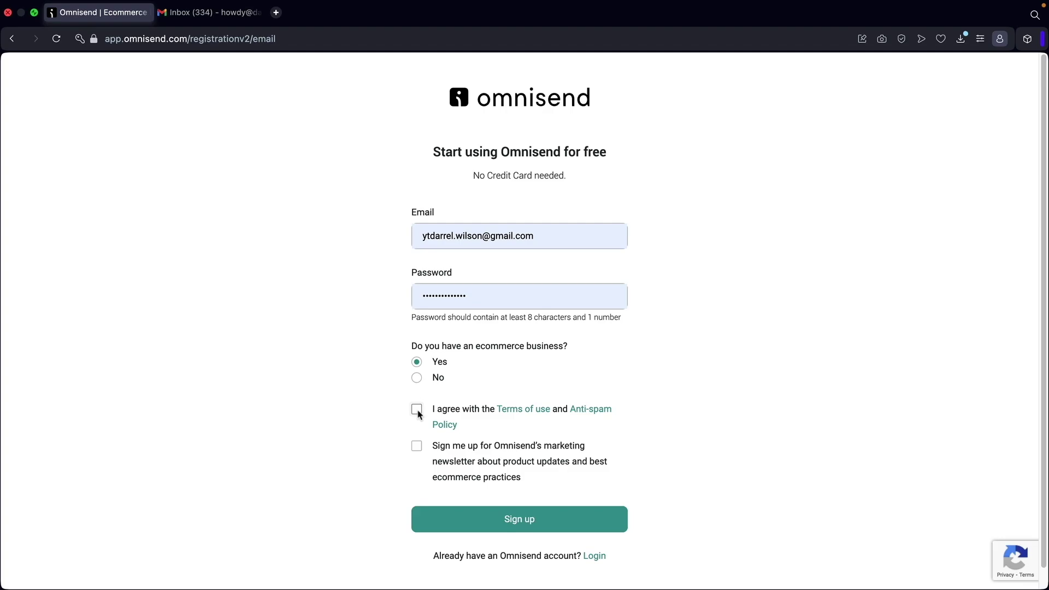
left_click(419, 447)
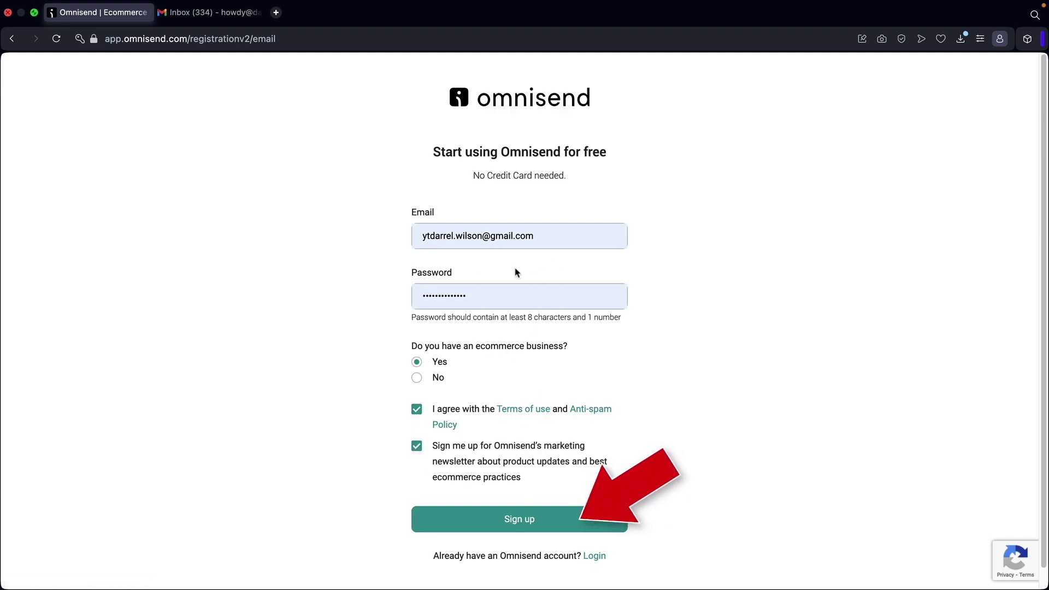
left_click(502, 525)
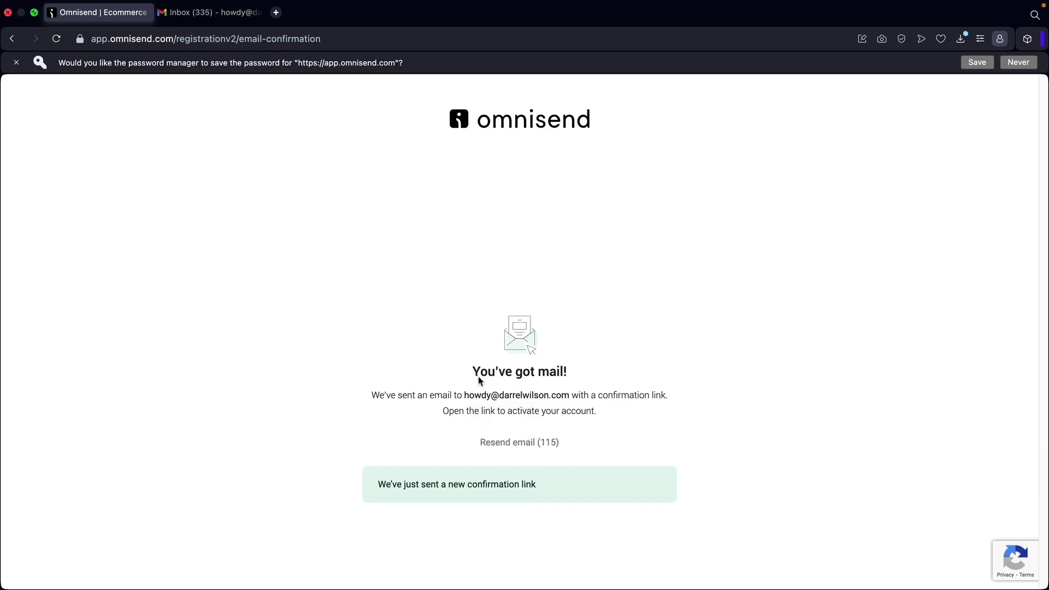
left_click(203, 15)
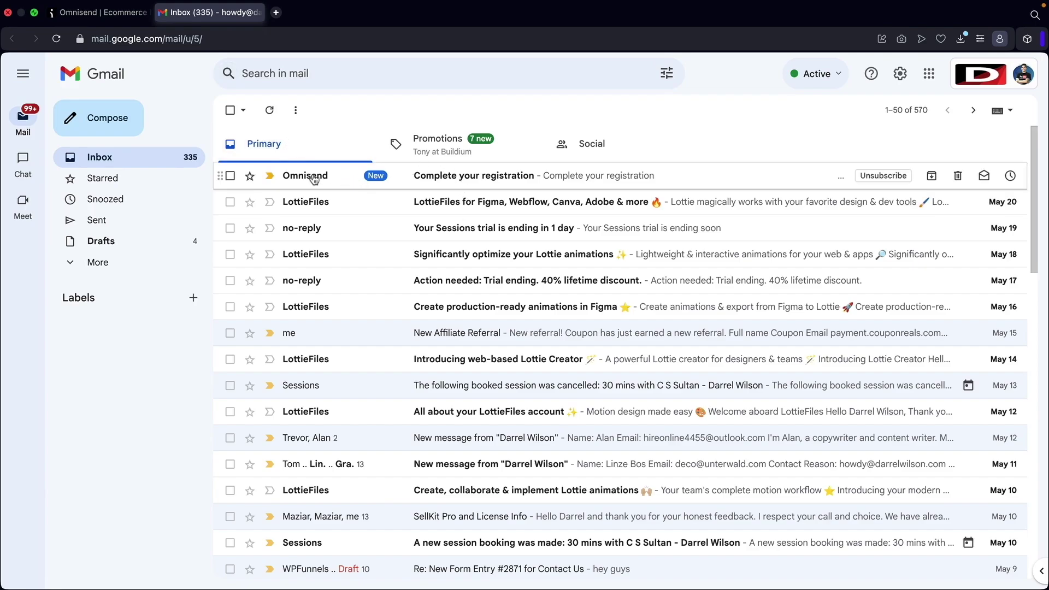
Open Omnisend's 'Complete your registration' email and verify the email address.
left_click(447, 176)
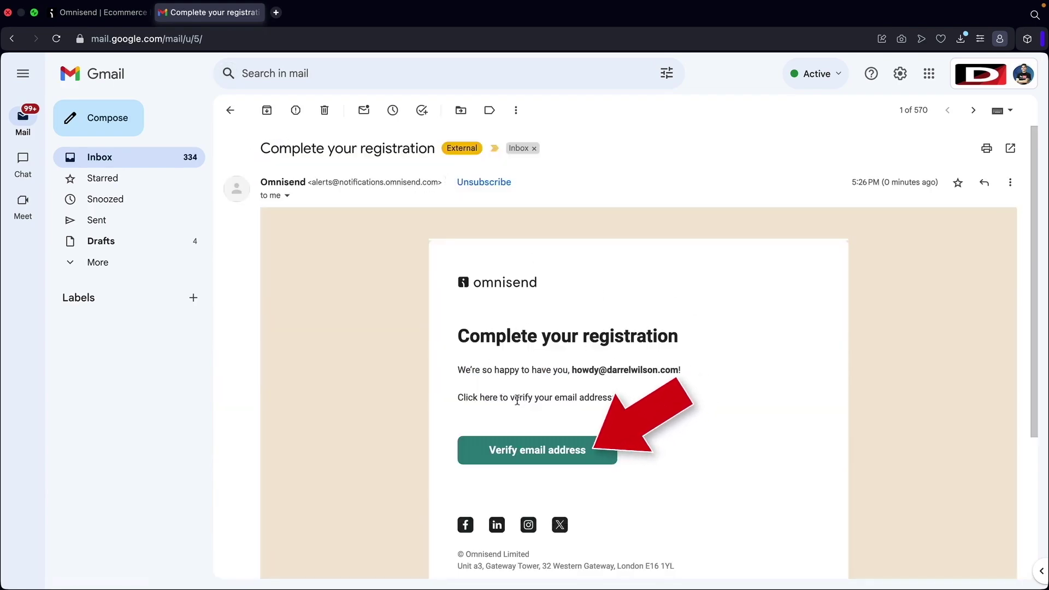
left_click(523, 457)
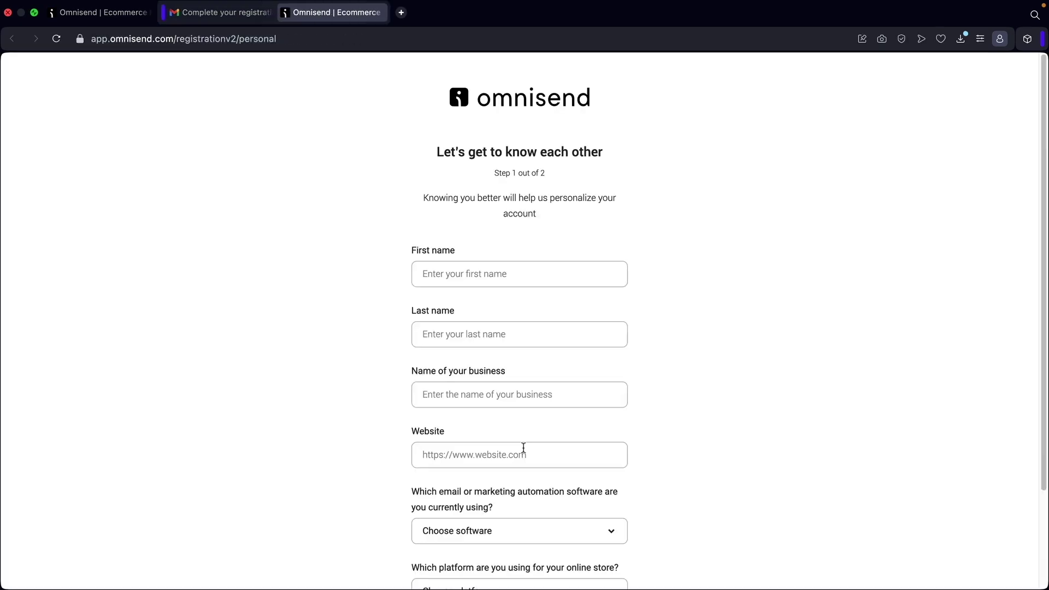
Enter the first name, last name, business name and website address.
scroll(516, 442, "down", 2)
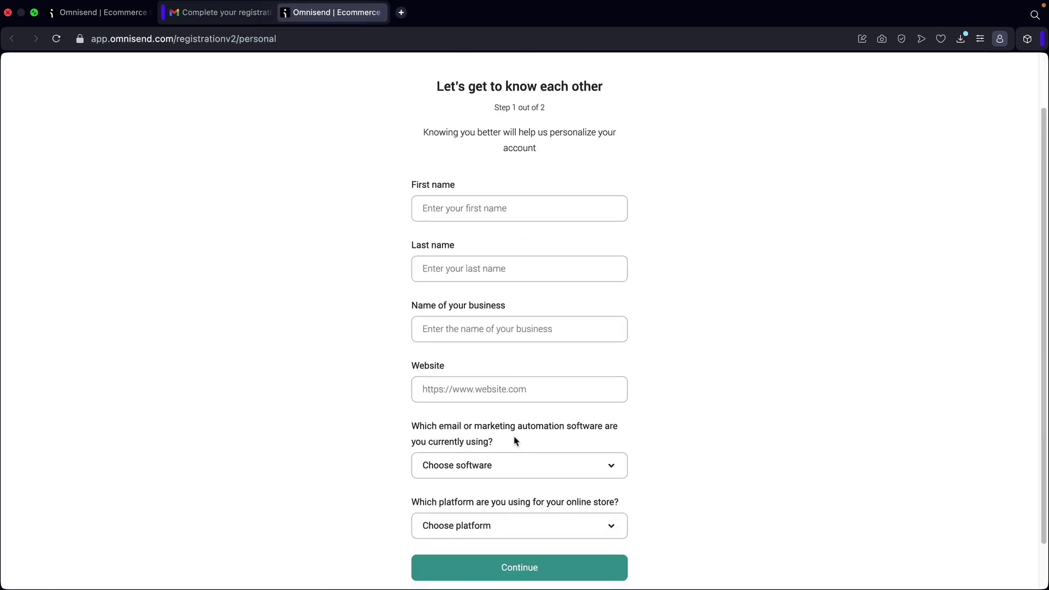
left_click(495, 202)
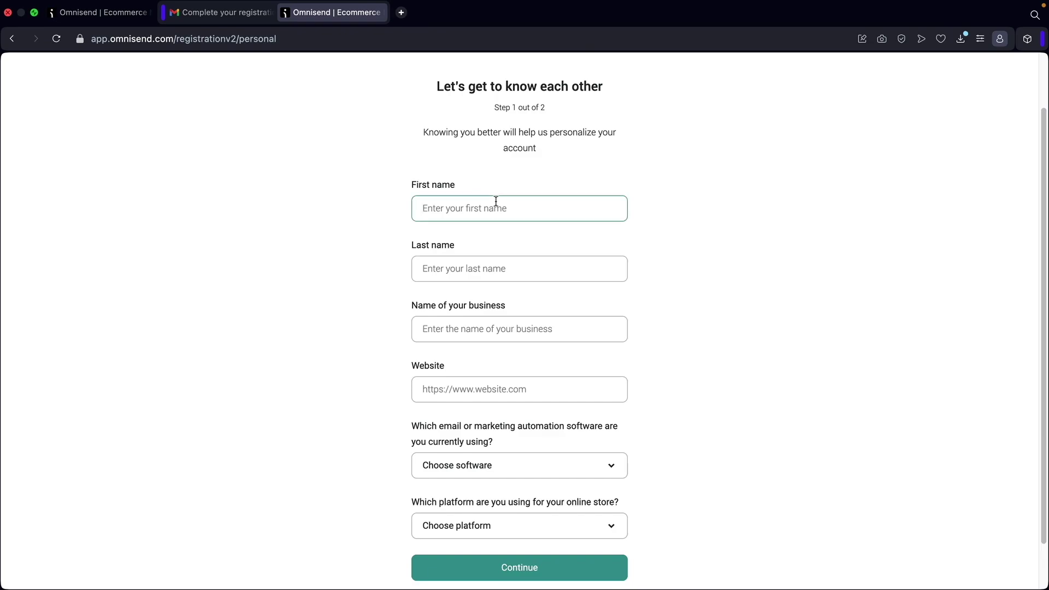
type("Darre;")
key("Tab")
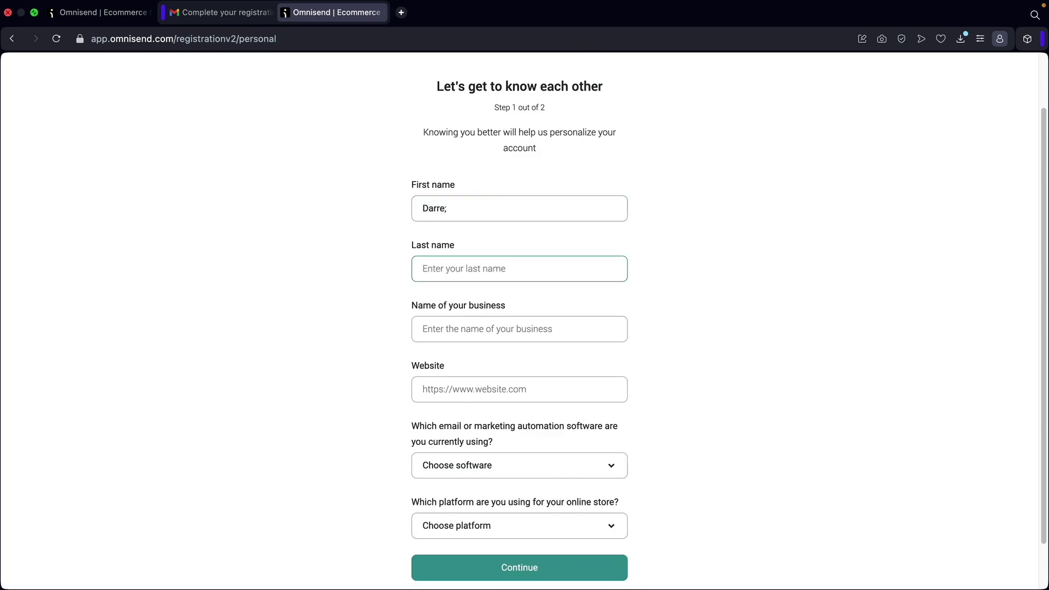
left_click(501, 203)
type("Wilson")
key("Tab")
type("darr")
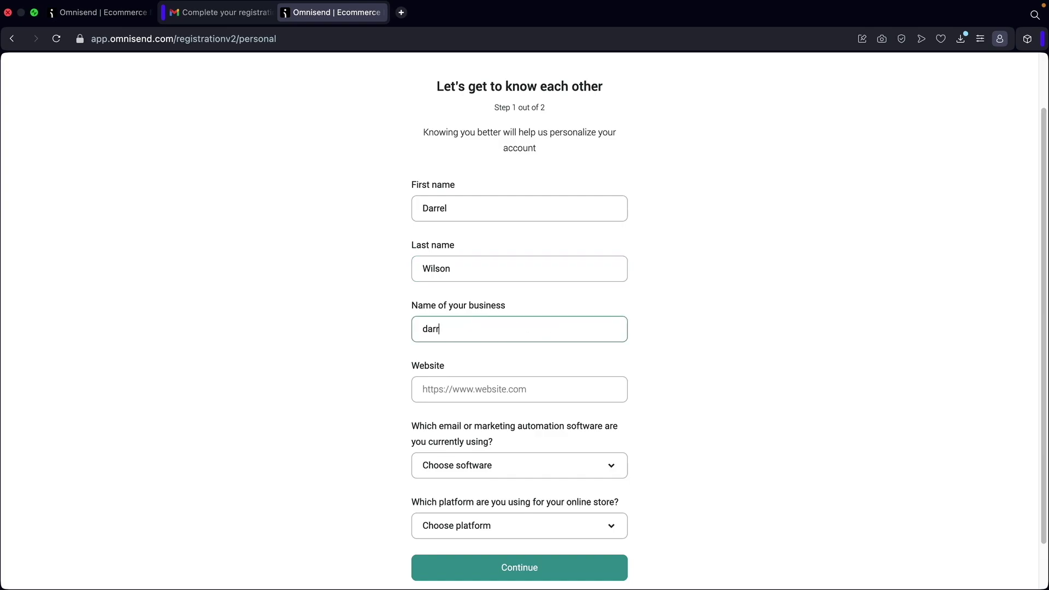
left_click(519, 389)
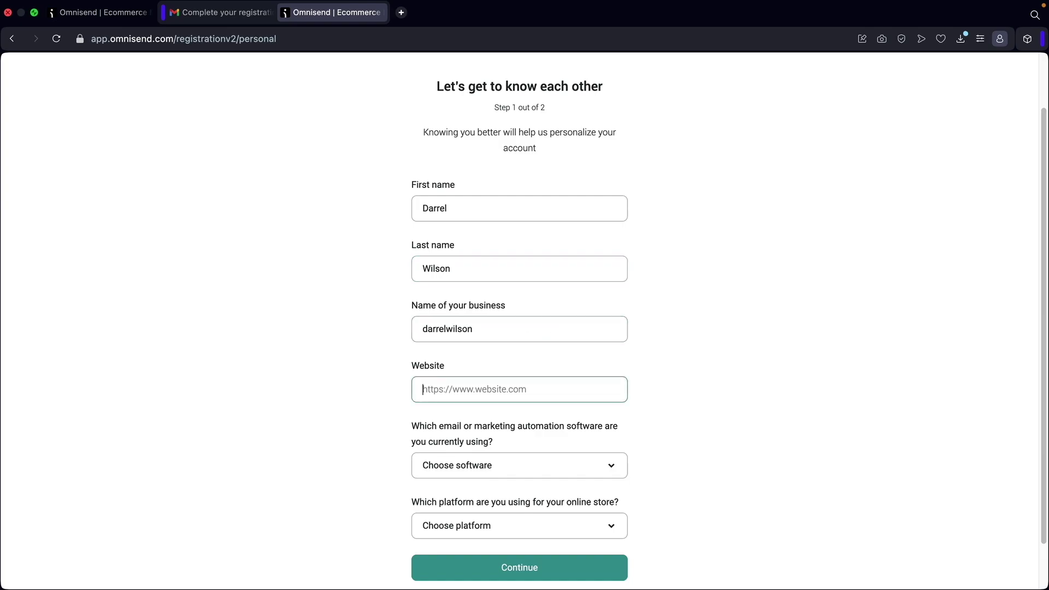
type("https://www.darrelwilson.com")
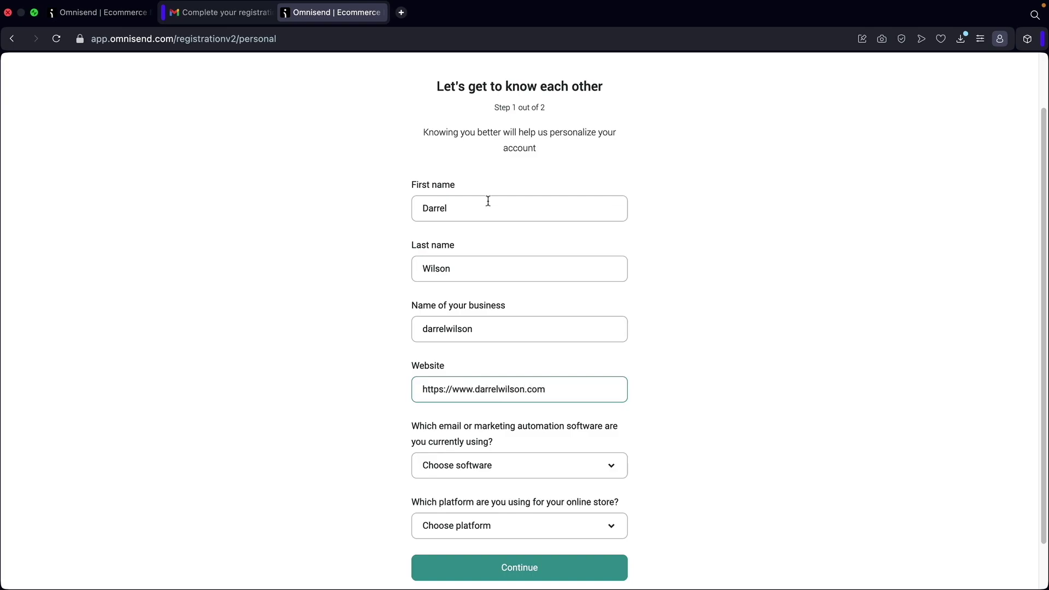
Choose Mailchimp as current software and WooCommerce as store platform.
scroll(475, 273, "down", 2)
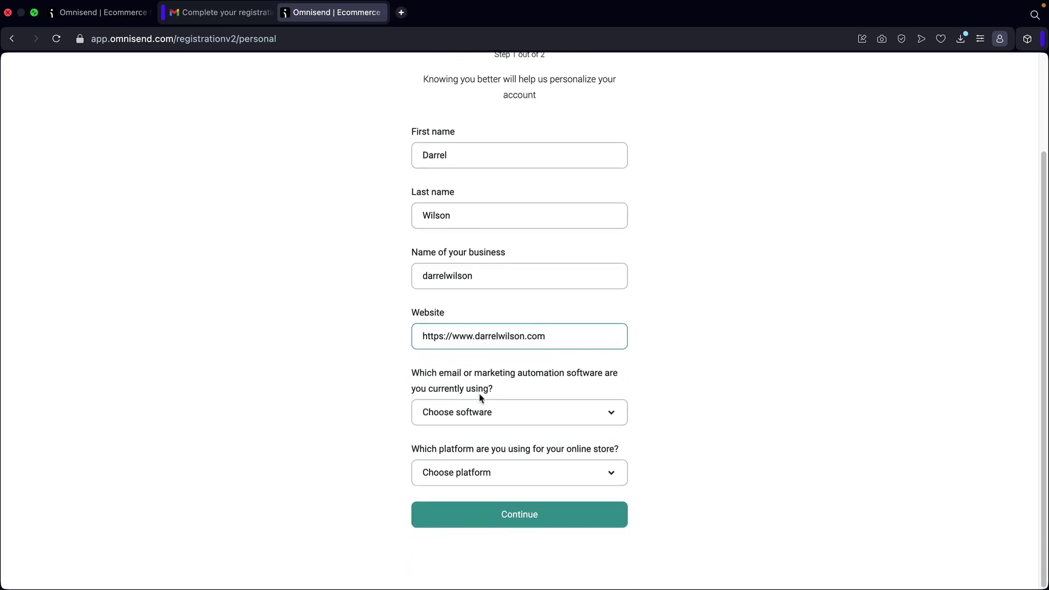
left_click(492, 414)
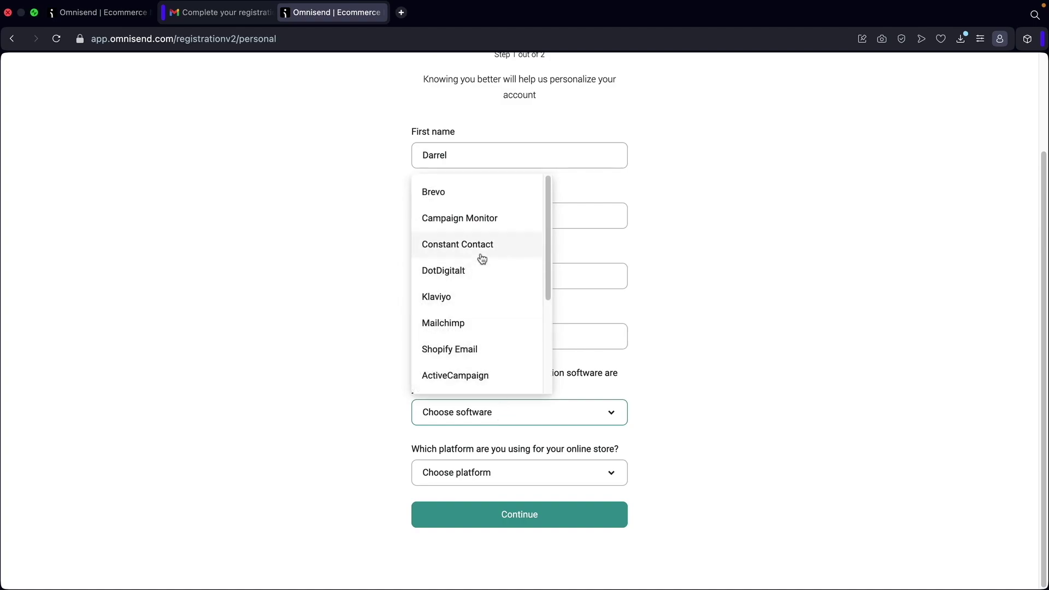
left_click(479, 328)
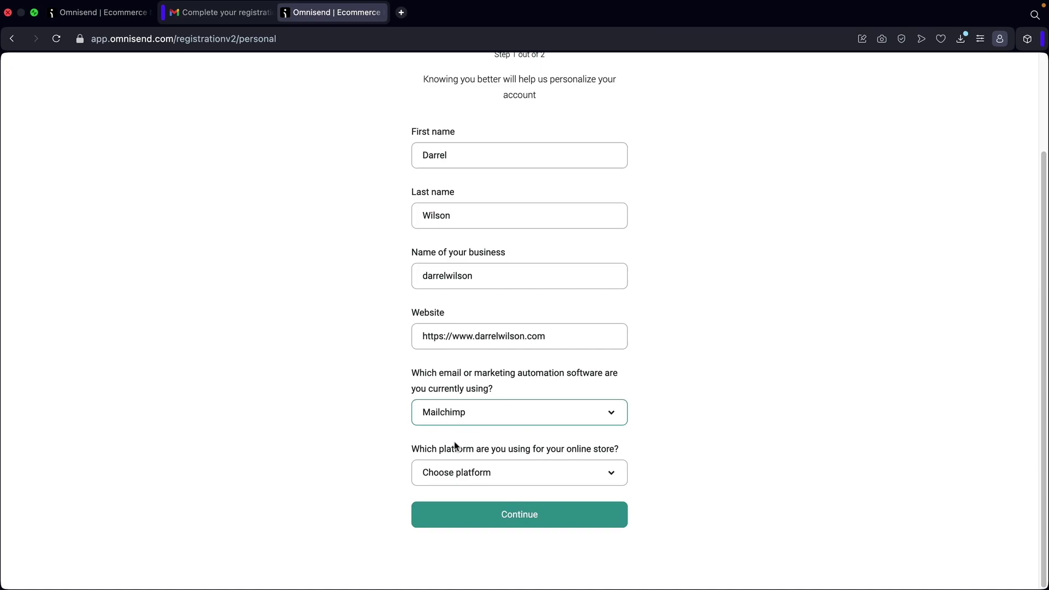
left_click(491, 474)
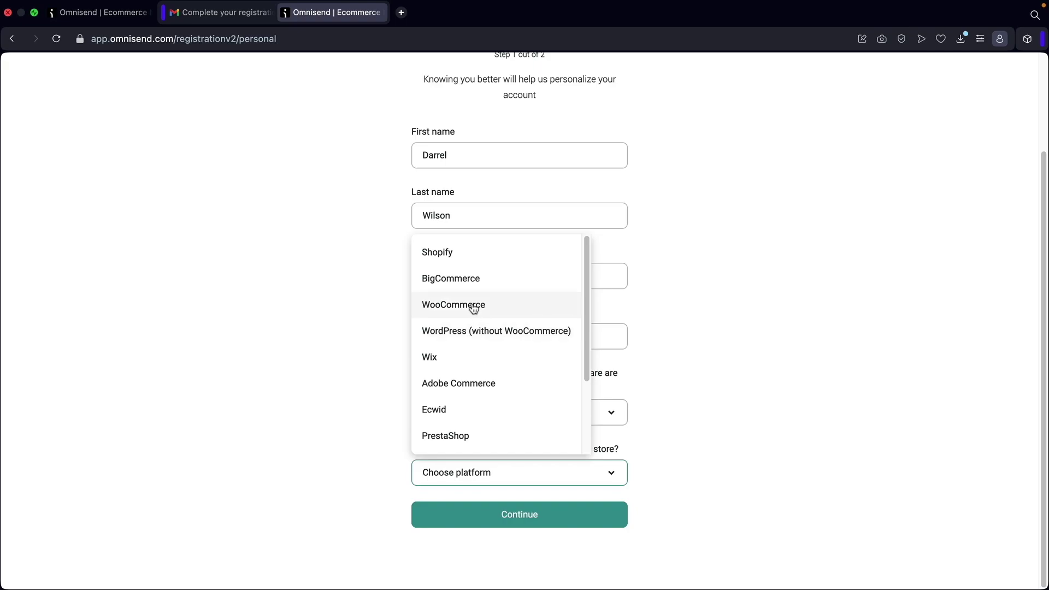
left_click(473, 308)
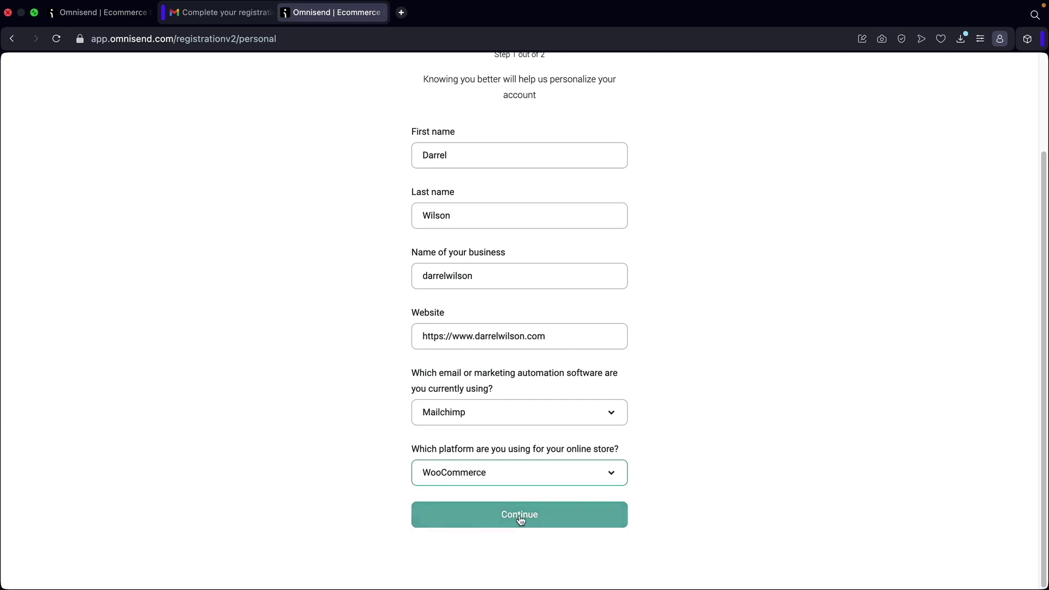
left_click(529, 478)
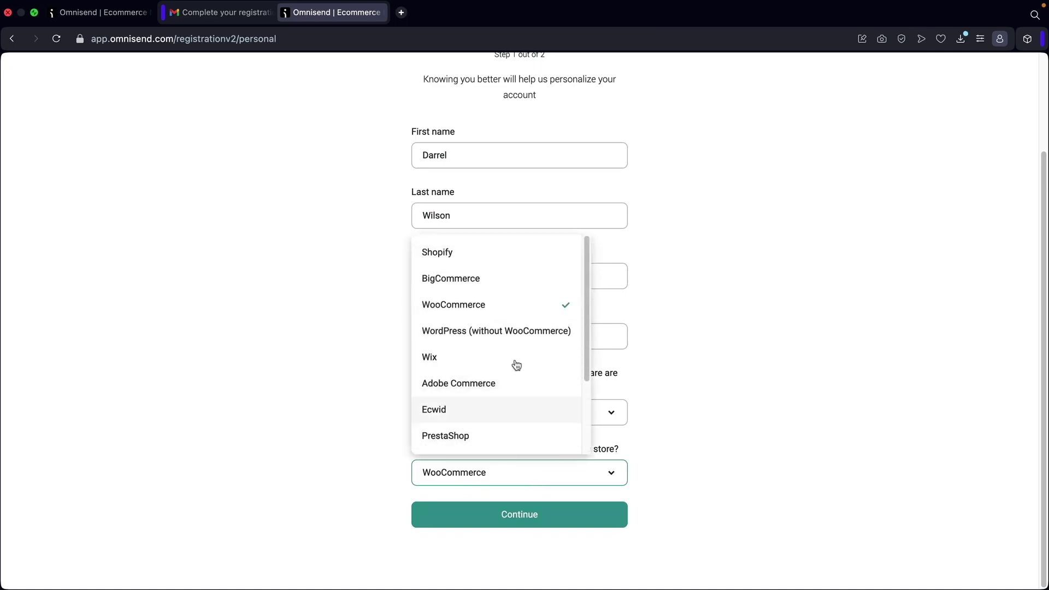
left_click(485, 316)
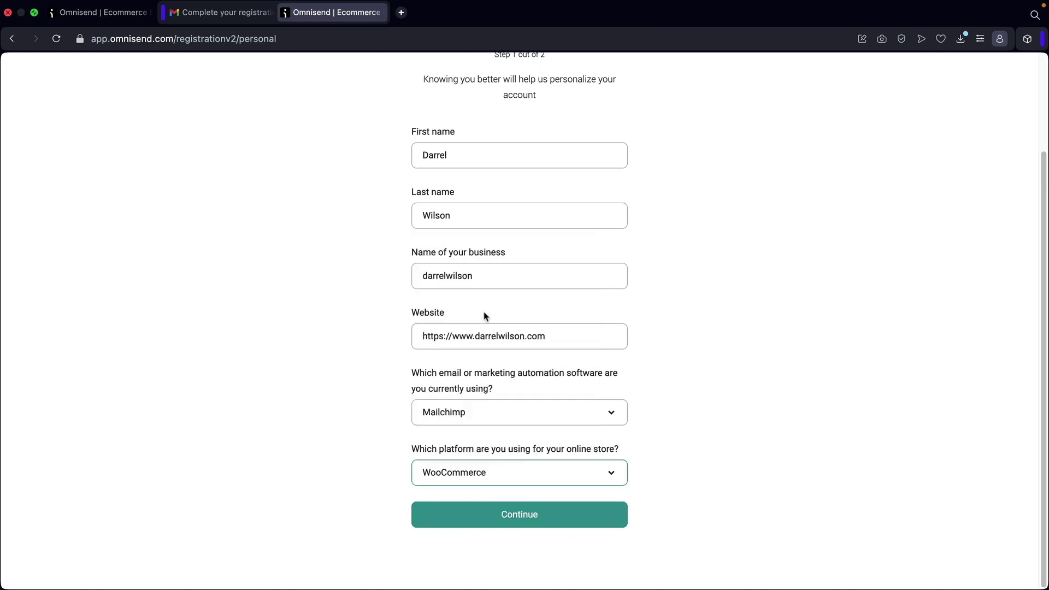
On the address step, set the country to United States and the state to Nevada.
left_click(511, 514)
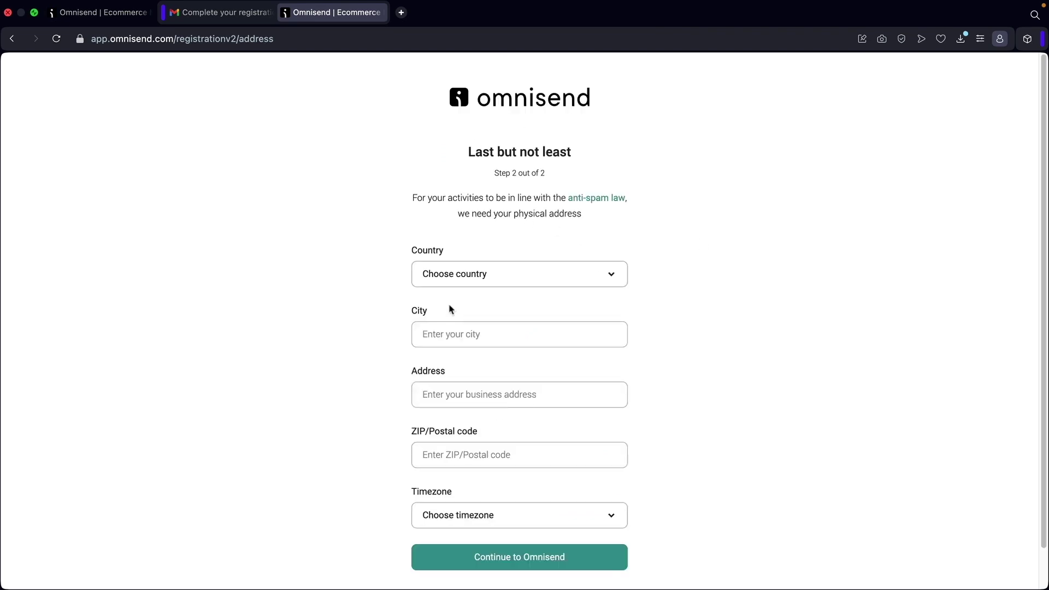
left_click(515, 283)
scroll(555, 440, "down", 10)
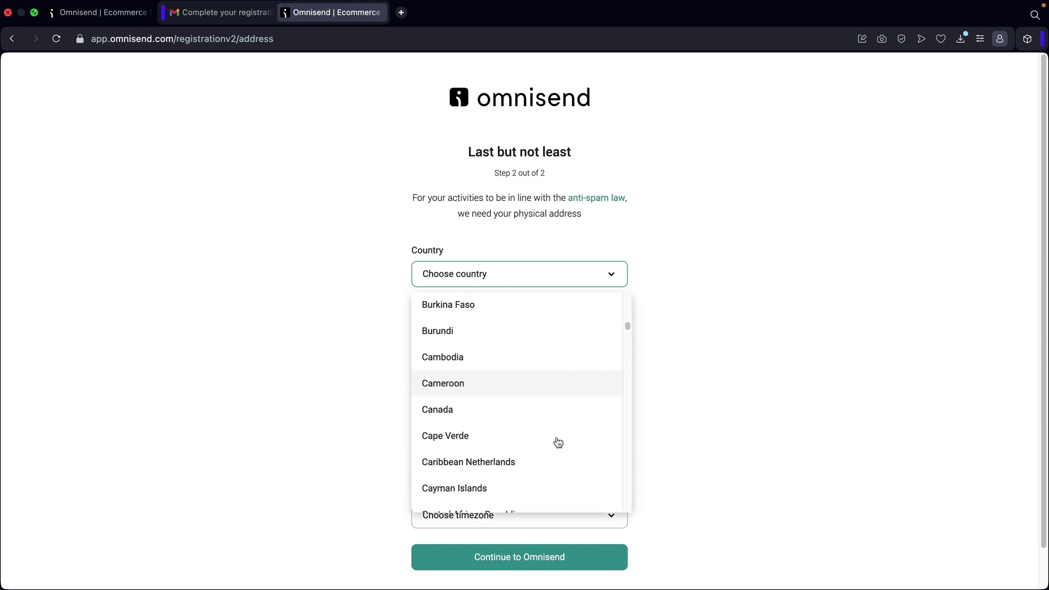
left_click_drag(628, 379, 625, 512)
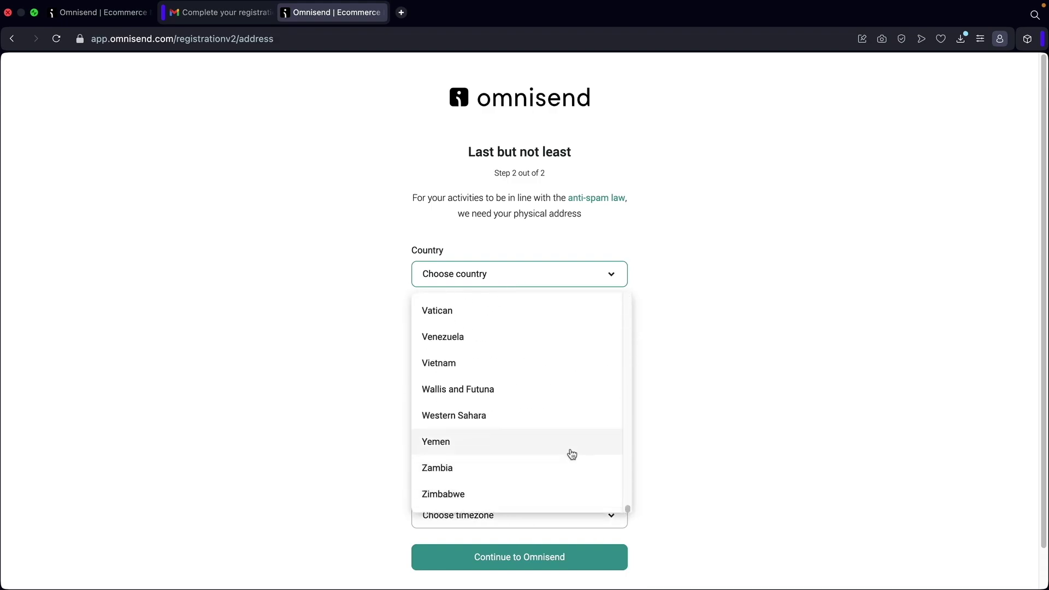
scroll(572, 454, "up", 3)
scroll(549, 391, "up", 1)
left_click(522, 377)
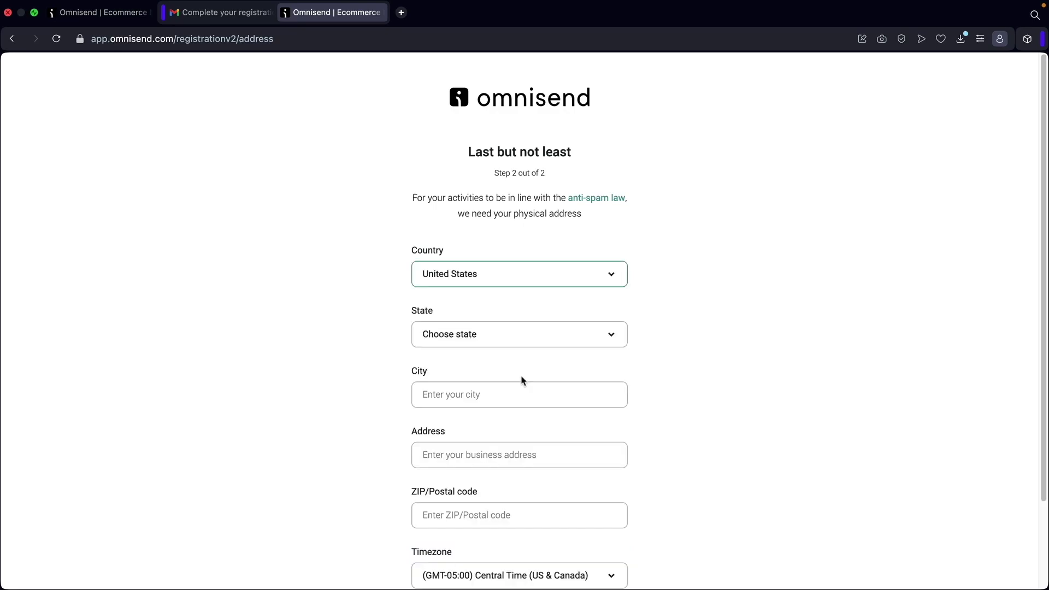
left_click(515, 347)
scroll(491, 440, "down", 8)
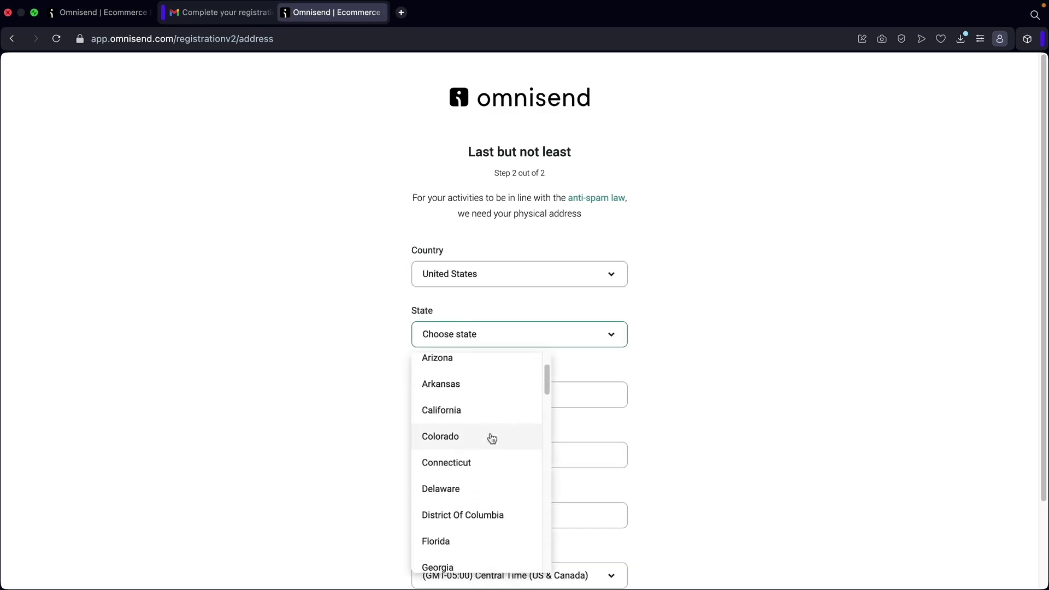
scroll(491, 442, "down", 10)
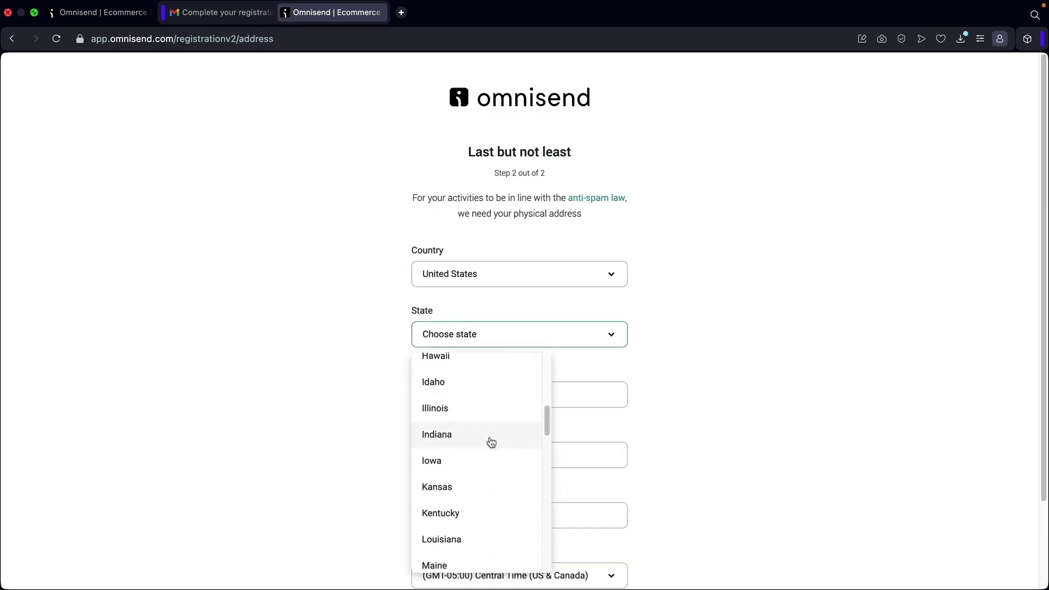
scroll(492, 442, "down", 8)
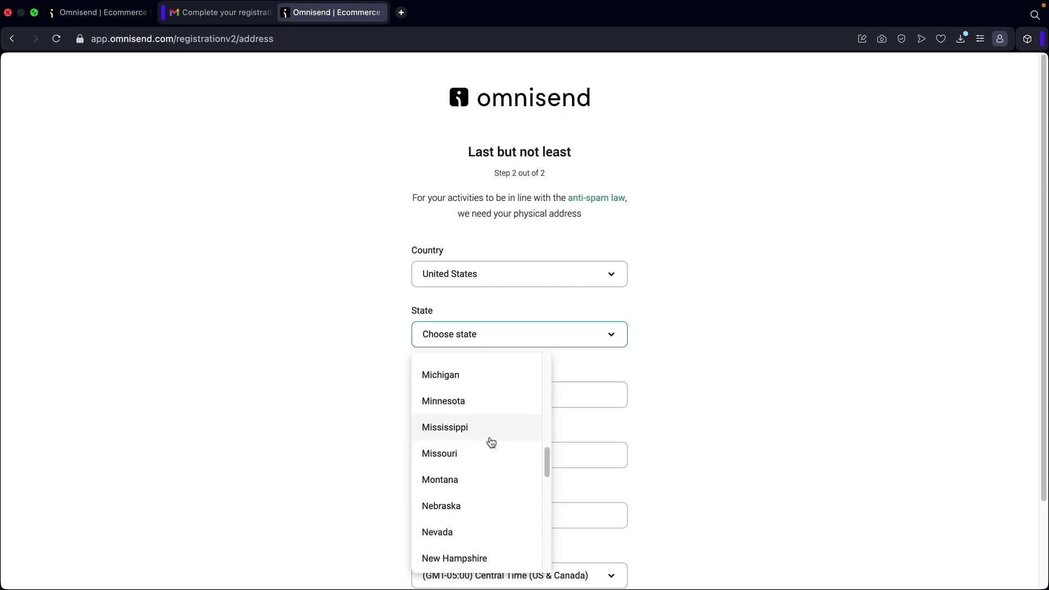
left_click(477, 477)
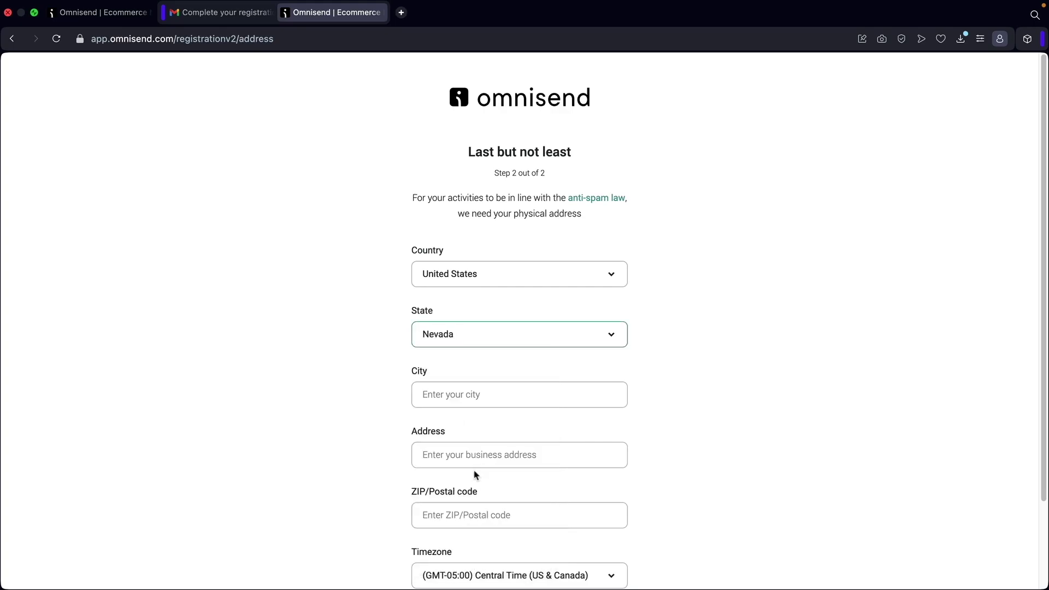
Fill in the business's city, street address and ZIP code, then continue to Omnisend.
left_click(524, 406)
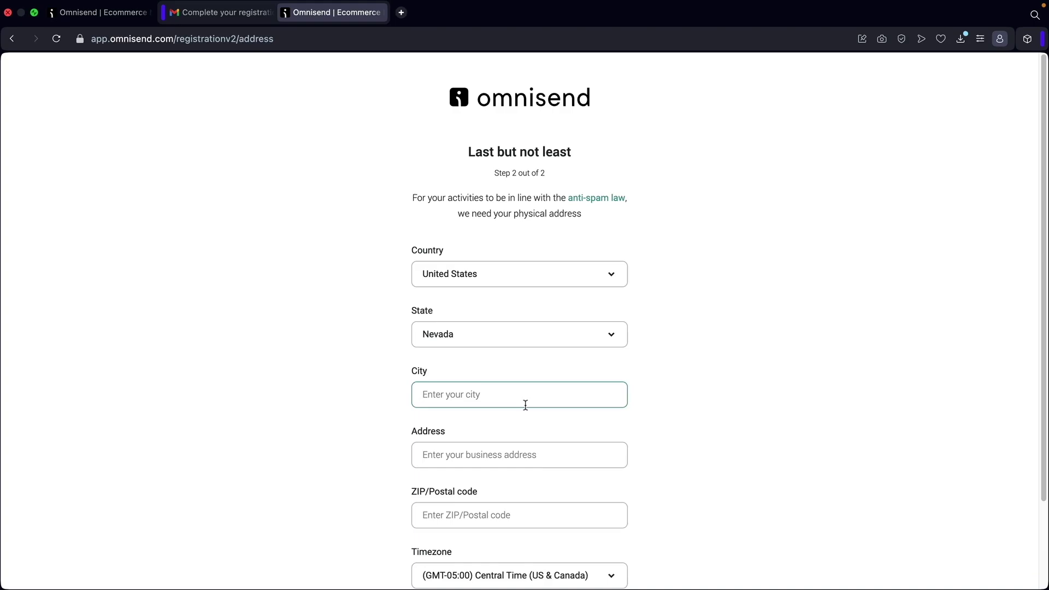
type("Las Vegas")
scroll(529, 399, "down", 2)
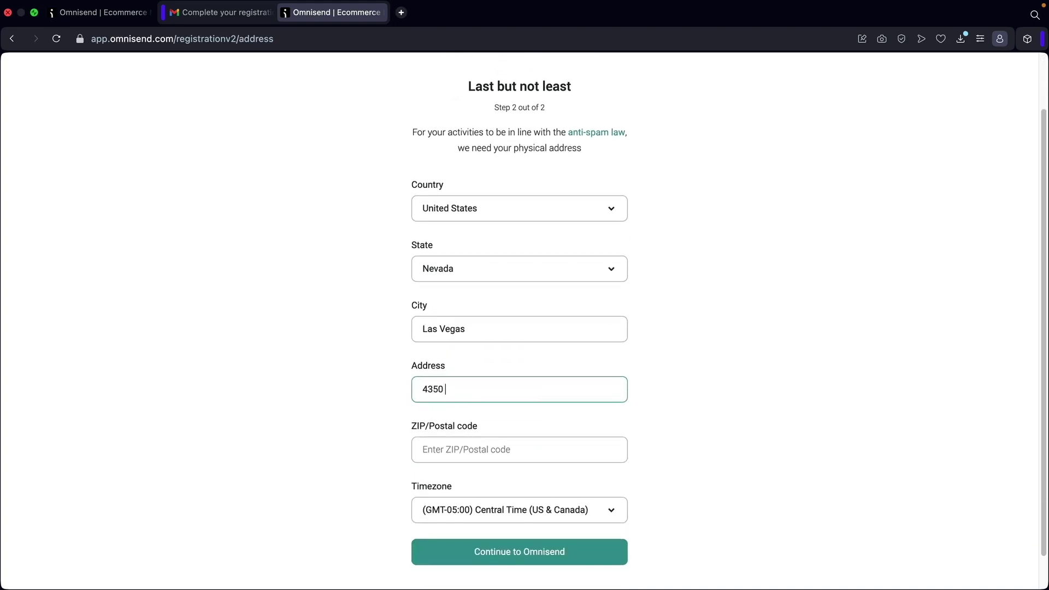
key("Tab")
type("89147")
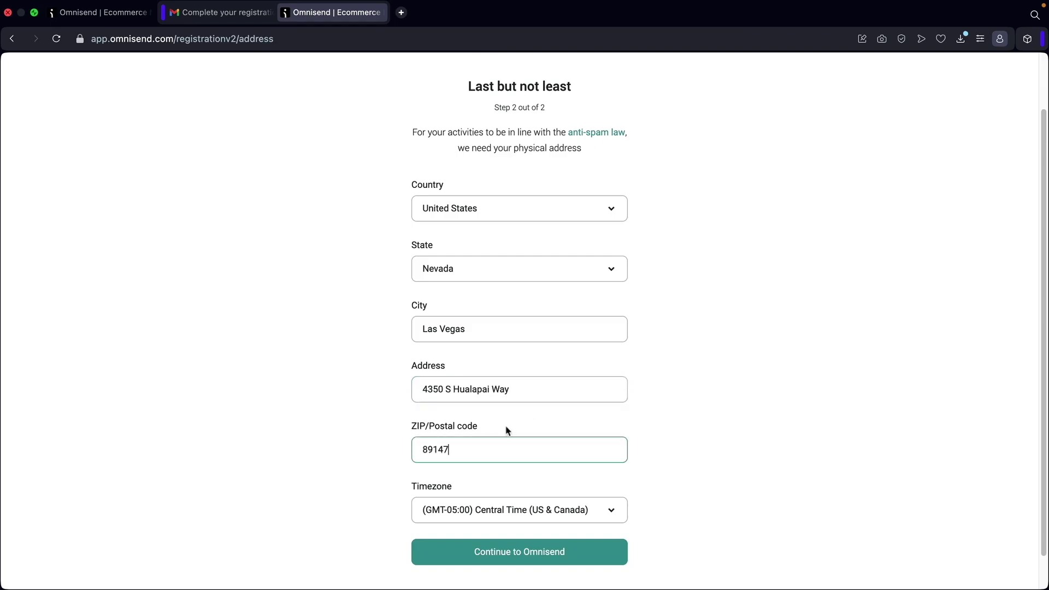
scroll(514, 511, "down", 1)
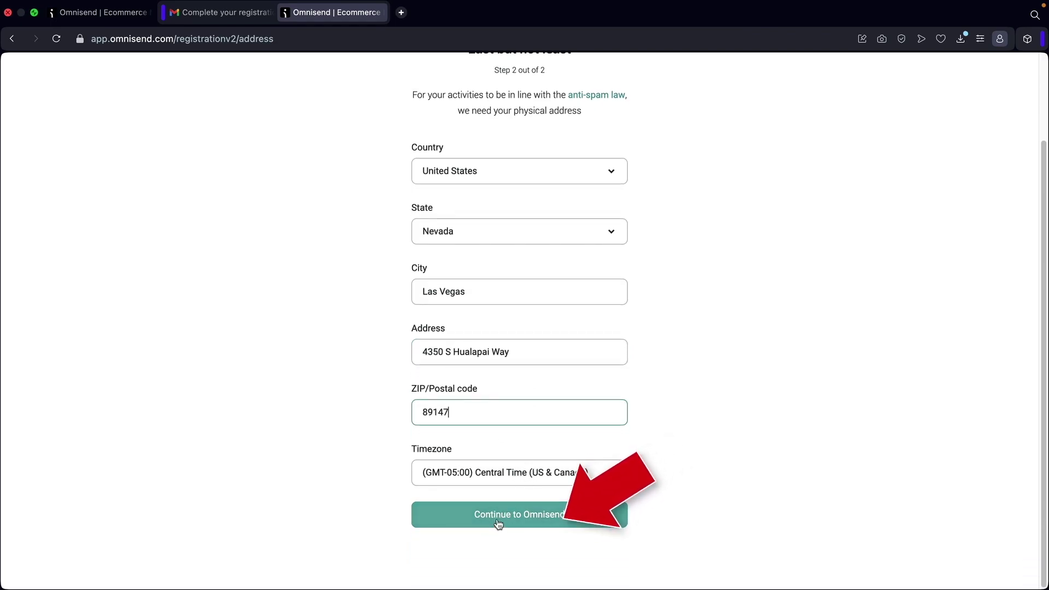
left_click(499, 526)
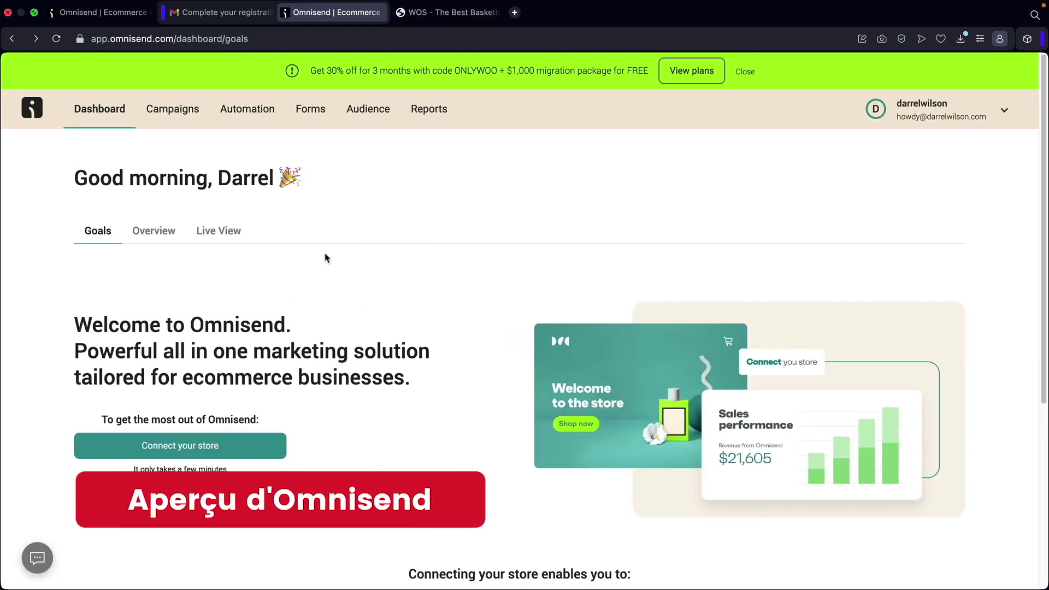
scroll(306, 339, "down", 2)
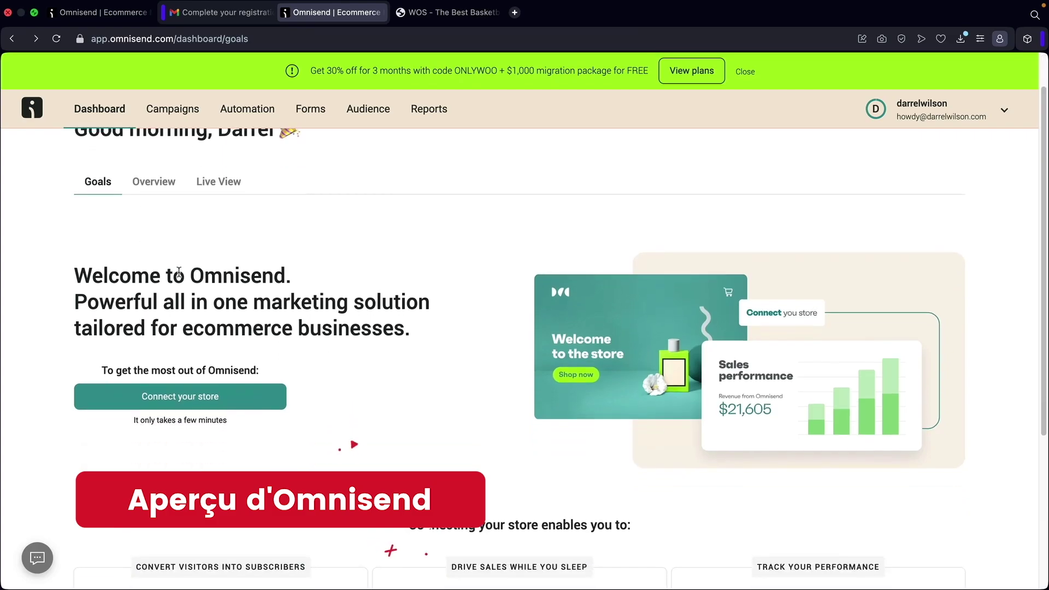
scroll(436, 398, "down", 5)
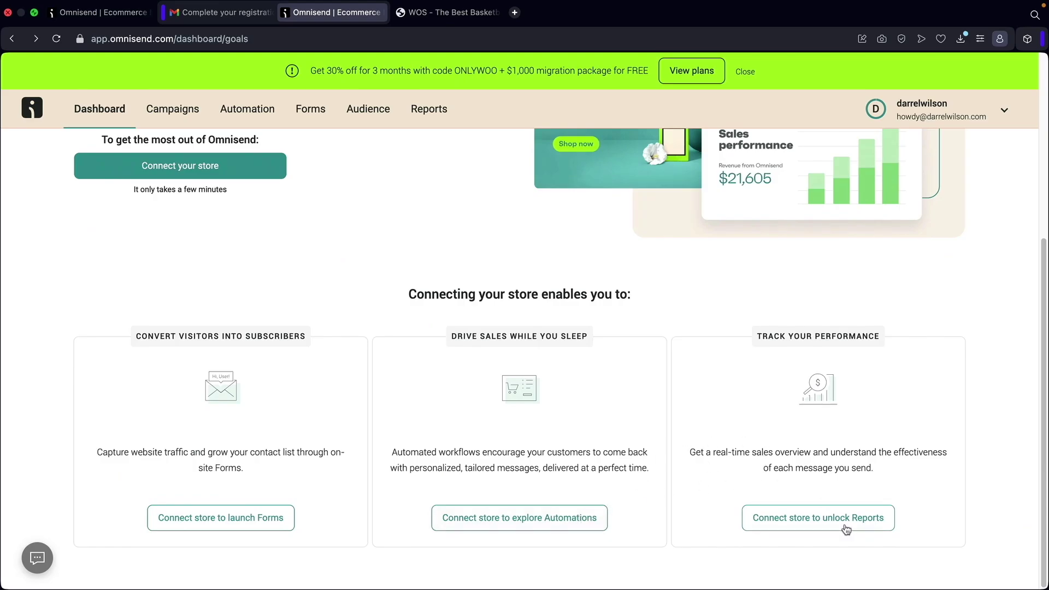
scroll(271, 509, "up", 5)
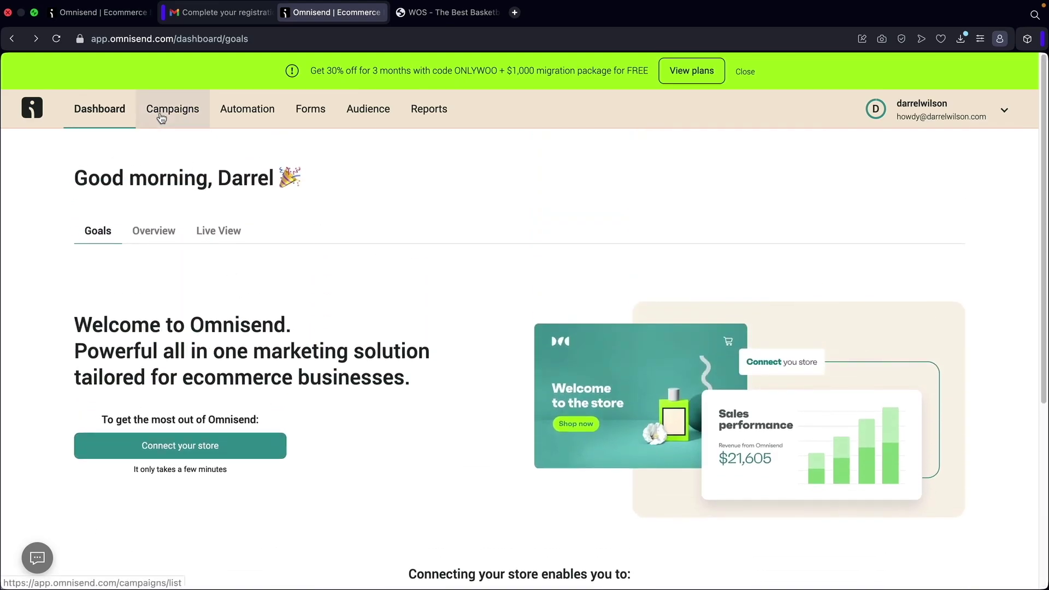
Browse Campaigns, Automation and Forms, ending on the Audience list with 0 contacts.
left_click(169, 110)
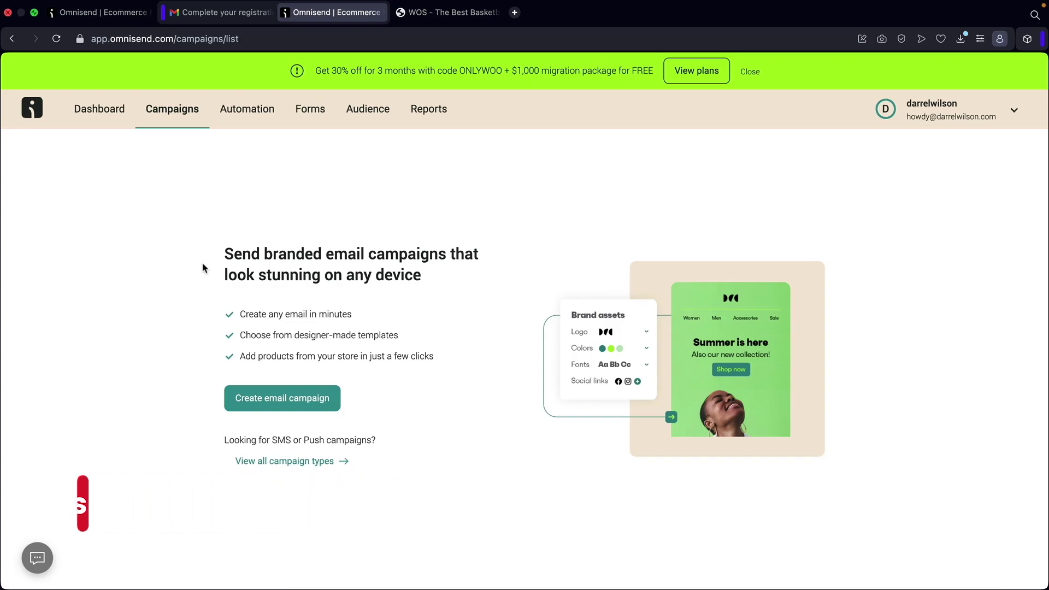
left_click(253, 113)
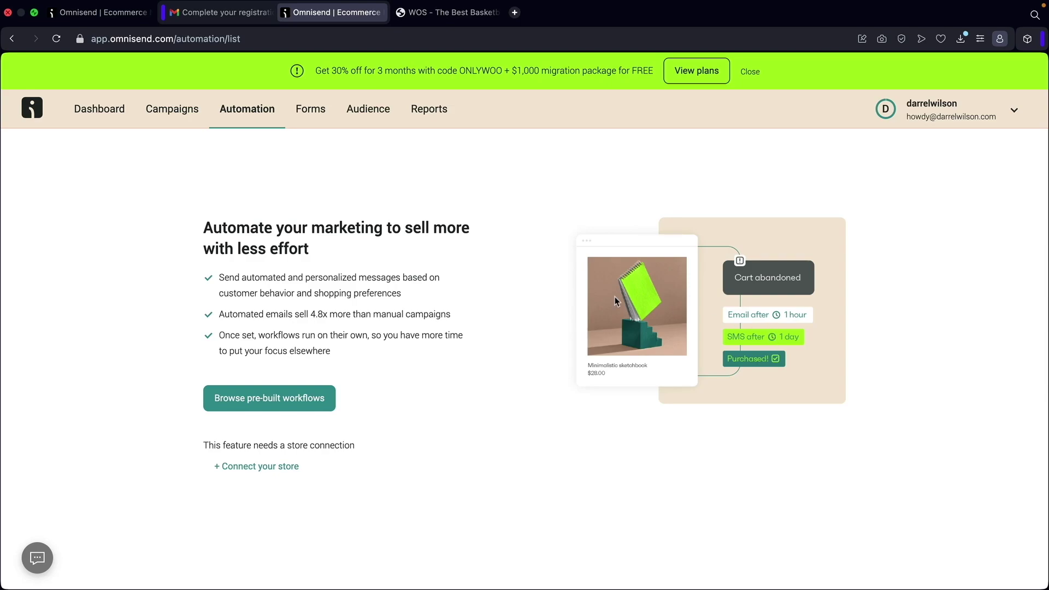
left_click(309, 110)
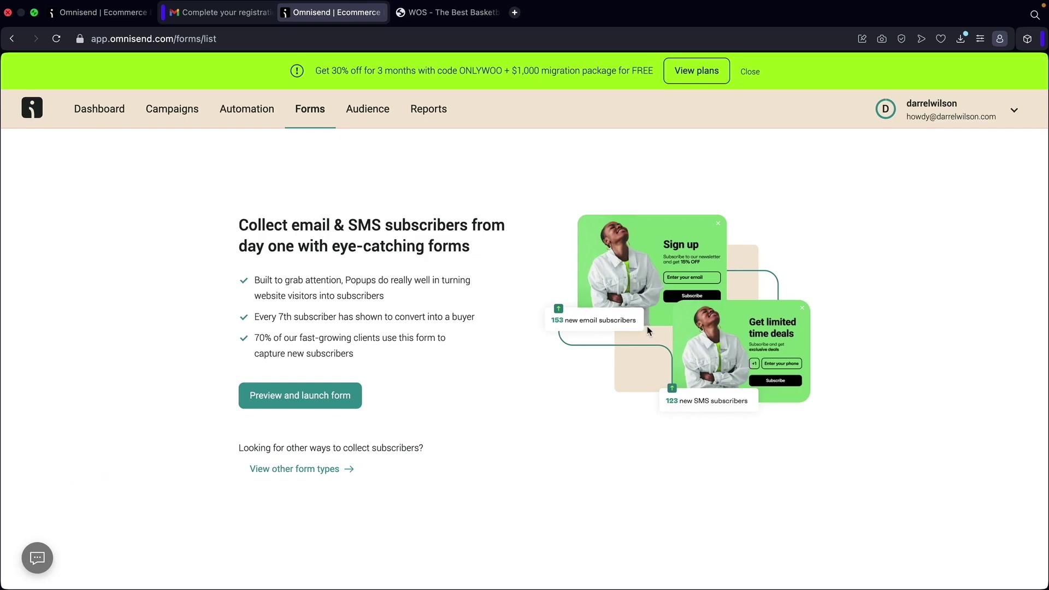
left_click(385, 113)
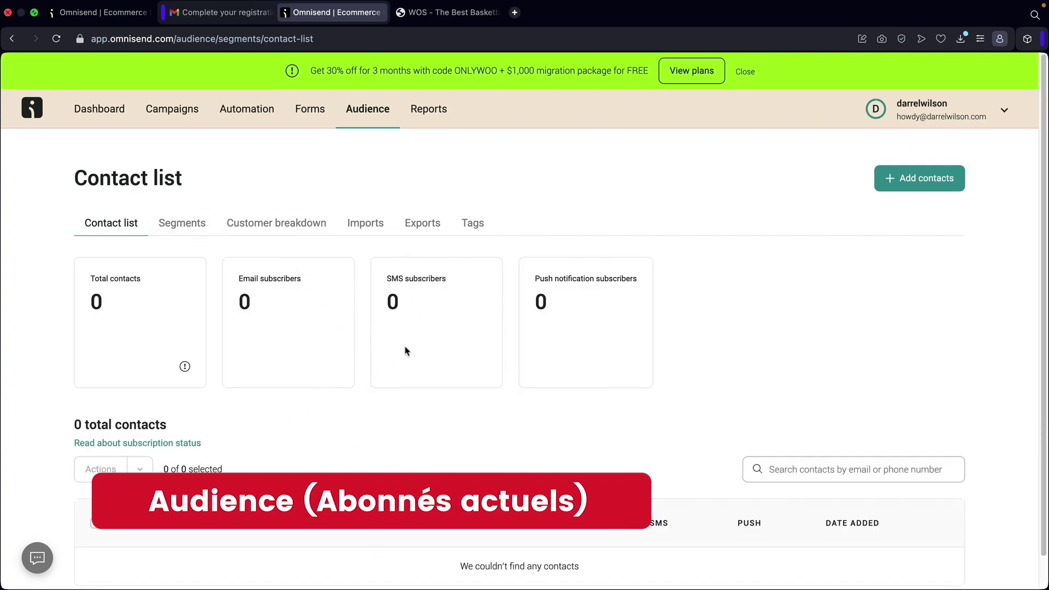
Check the Workflows and Forms reports, then return to the empty Campaigns report.
scroll(404, 365, "down", 1)
scroll(473, 440, "up", 1)
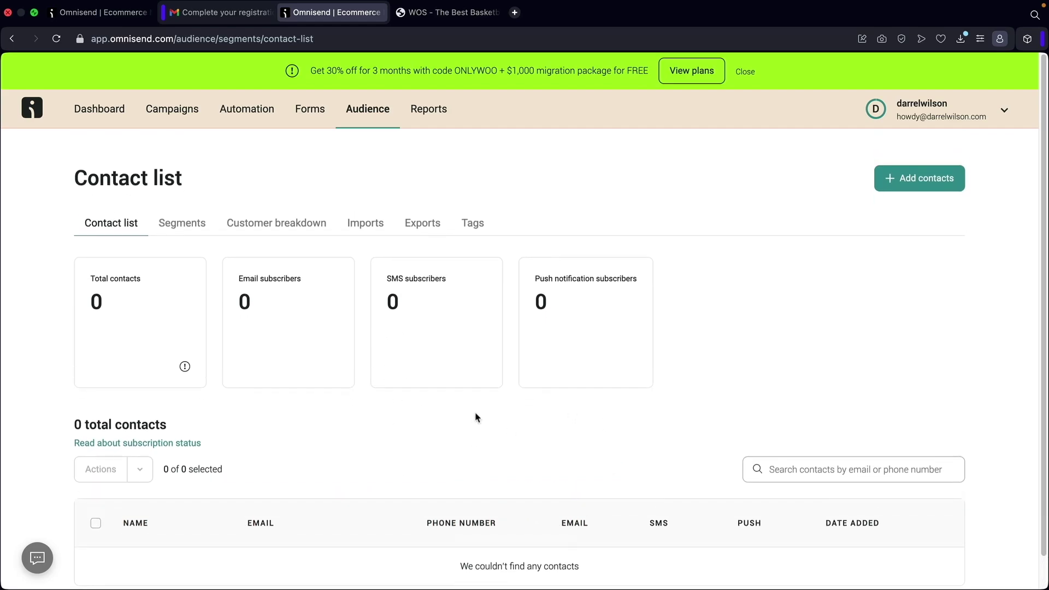
left_click(430, 109)
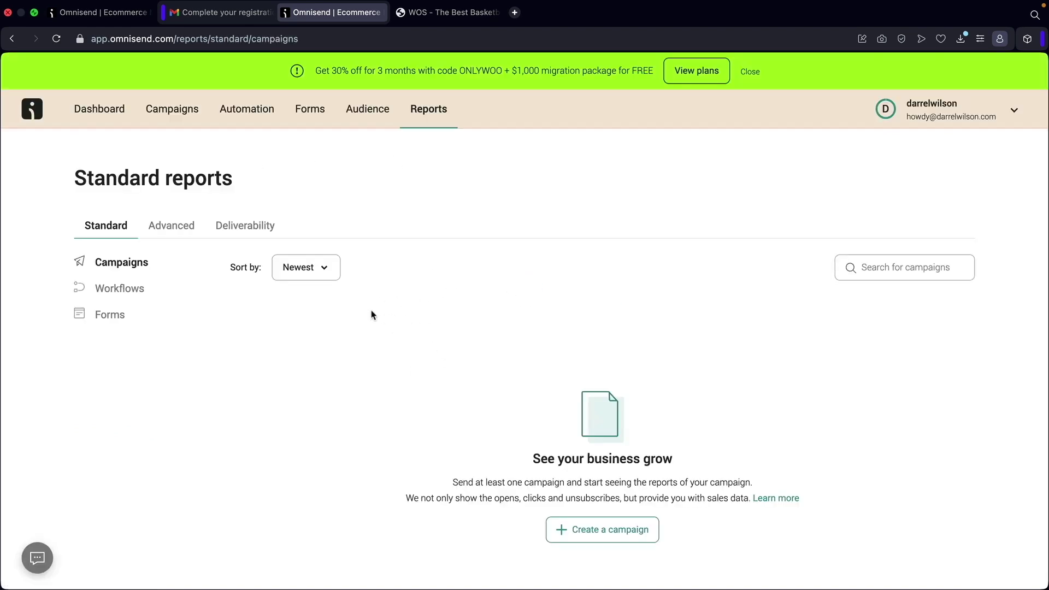
left_click(128, 290)
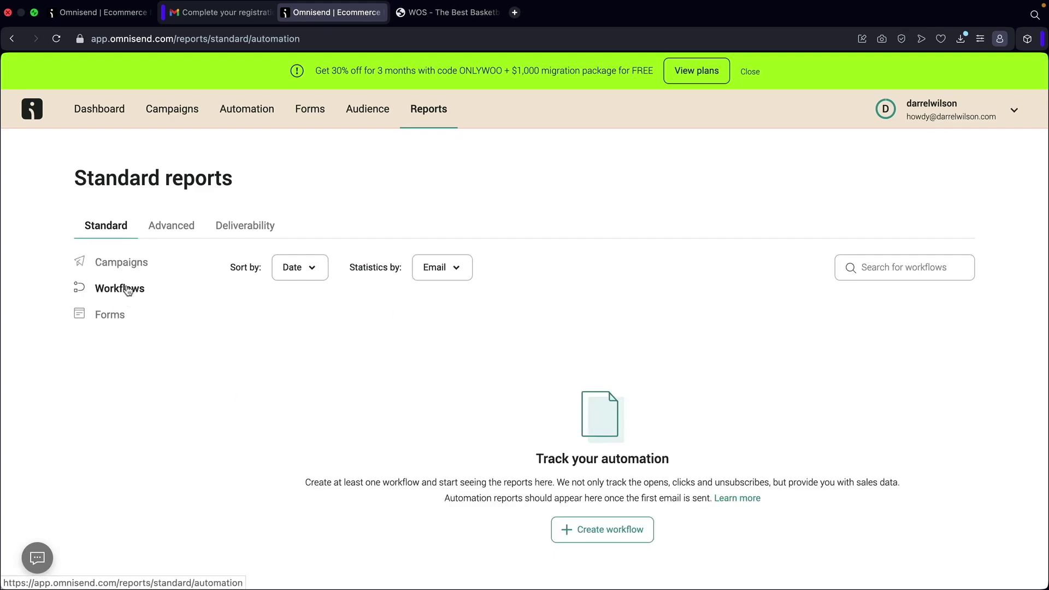
left_click(111, 318)
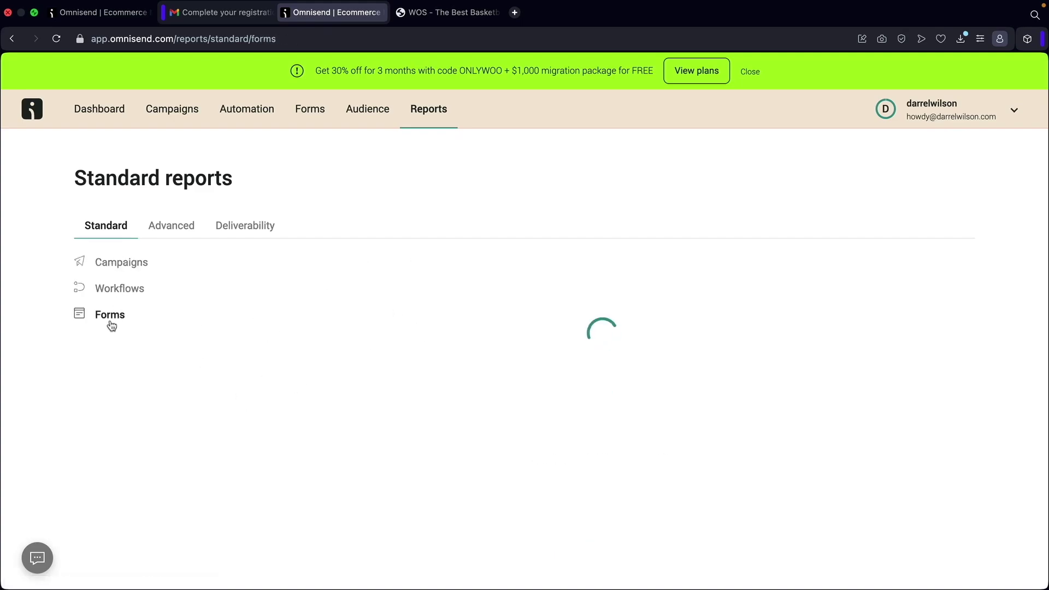
left_click(112, 264)
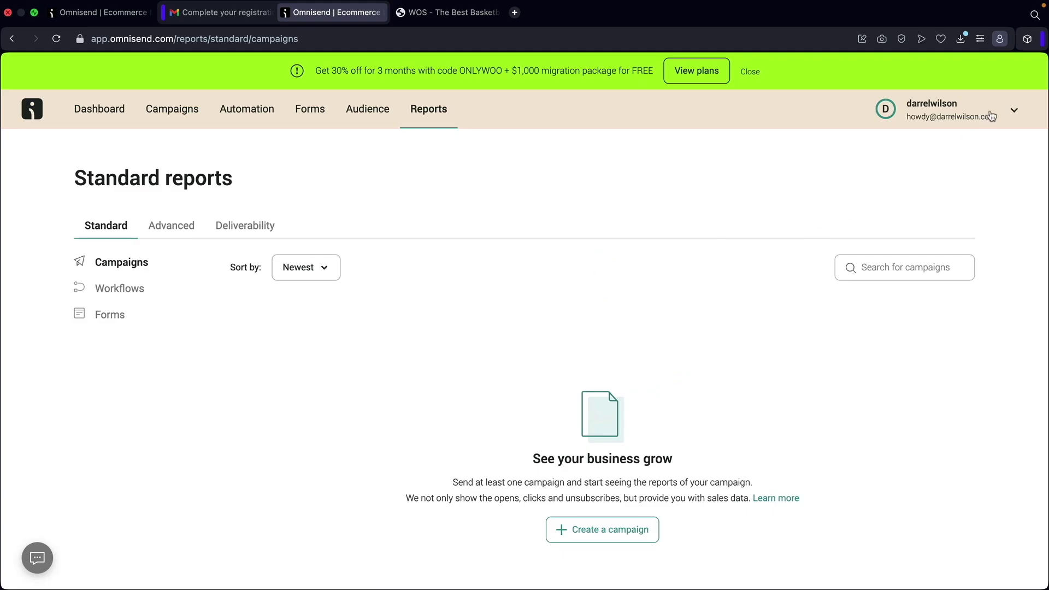
Open the store settings from the account menu to view the Free pricing plan.
left_click(991, 115)
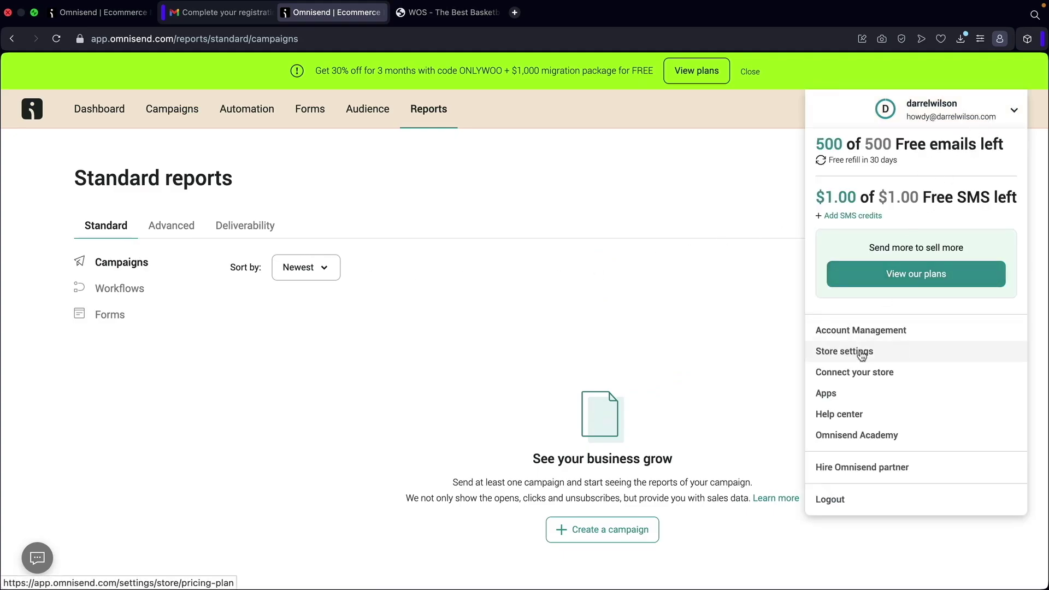
left_click(847, 357)
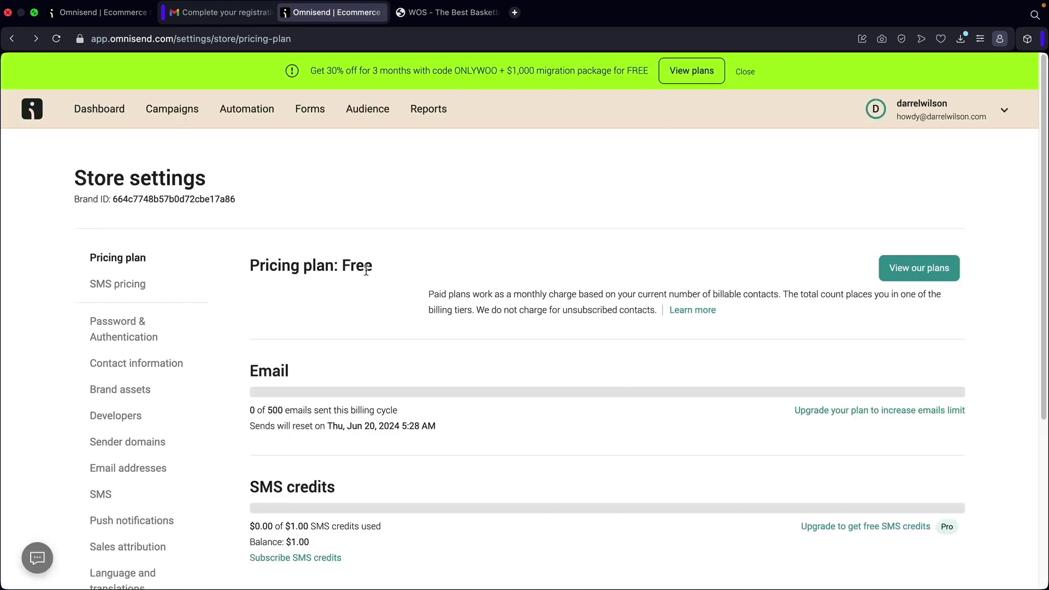
left_click_drag(395, 272, 254, 263)
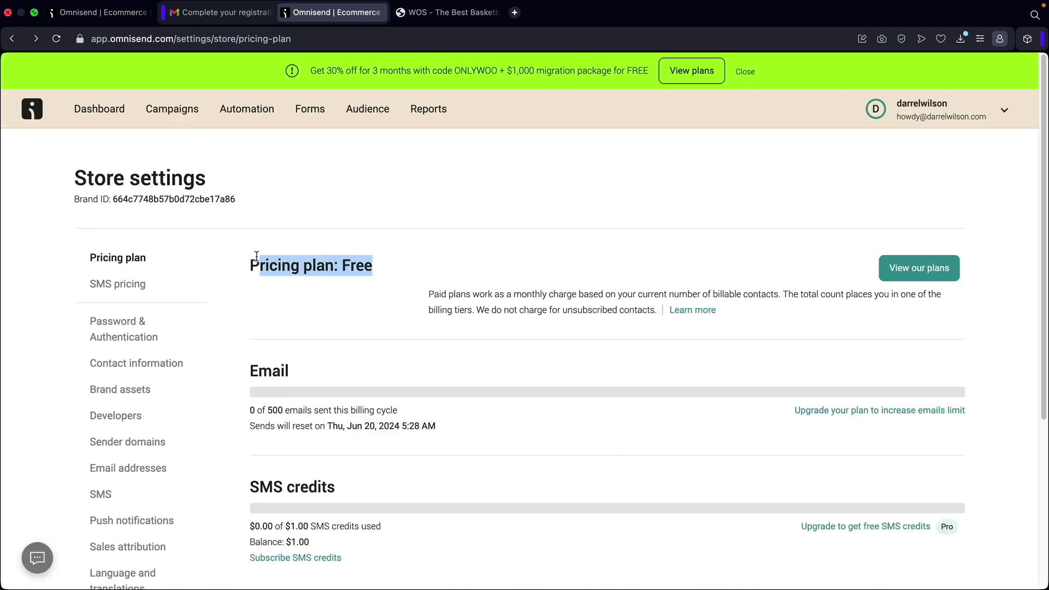
left_click(278, 264)
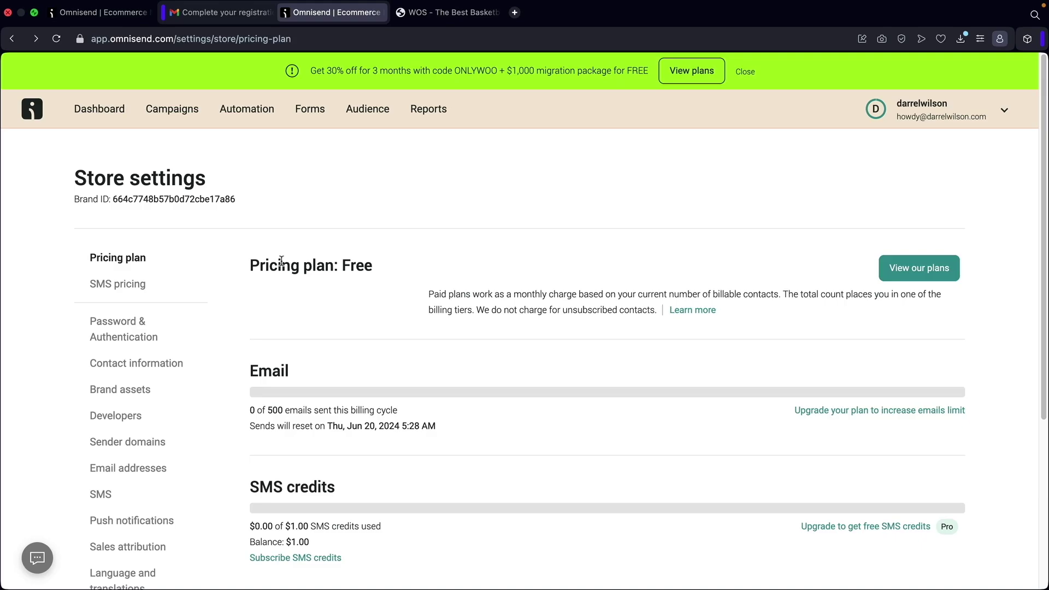
Review SMS prices by country, then go to Password & Authentication settings.
left_click(118, 285)
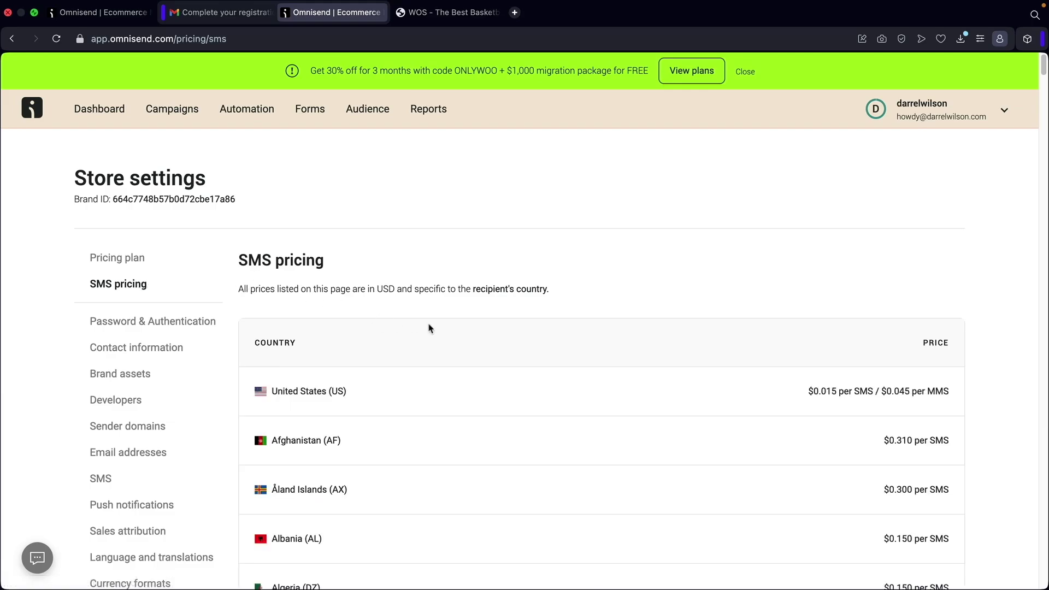
scroll(429, 328, "down", 10)
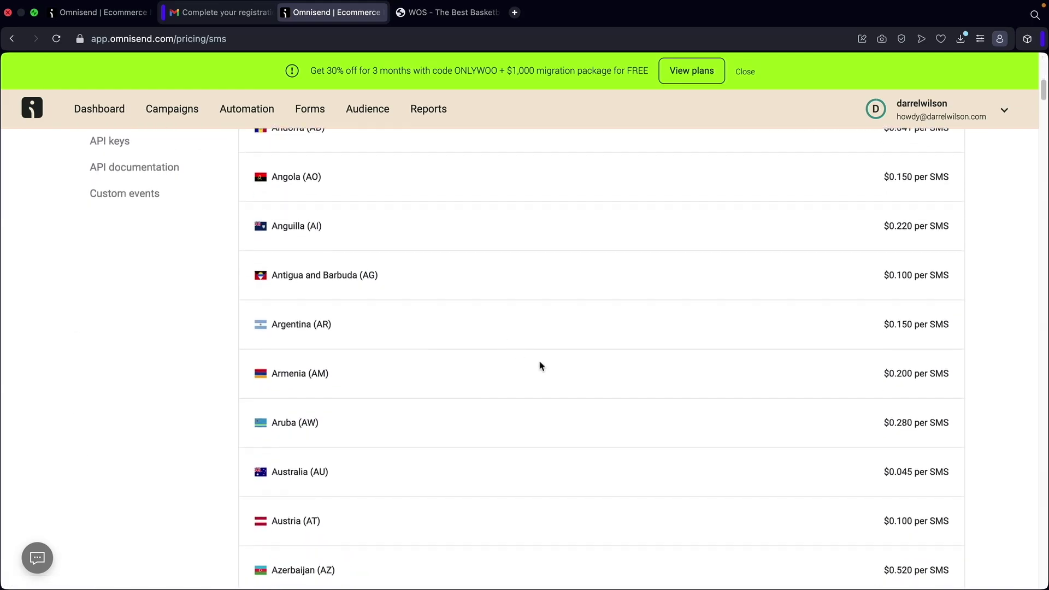
scroll(540, 366, "up", 10)
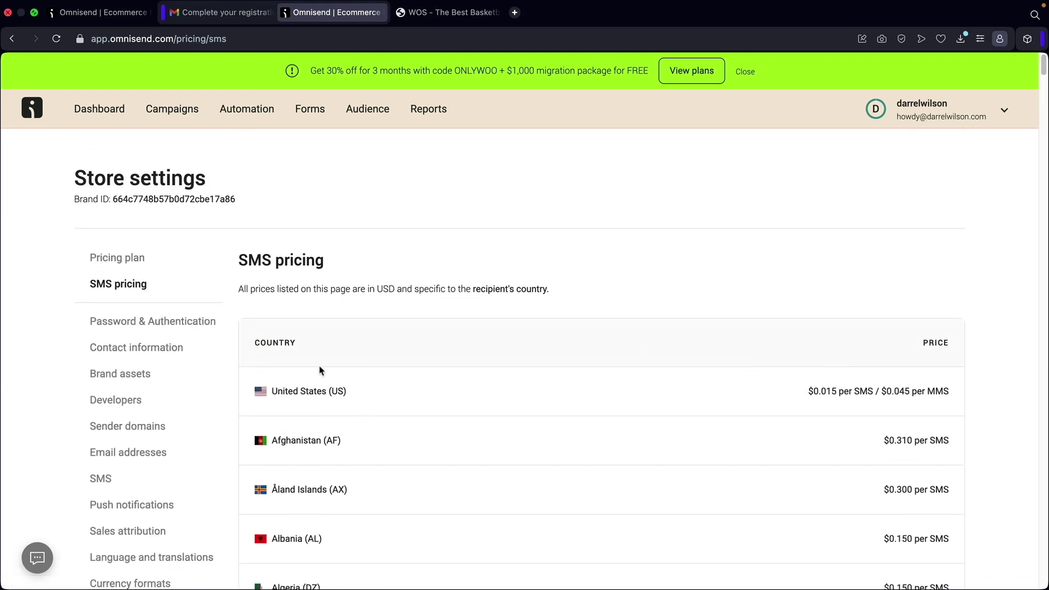
left_click(143, 322)
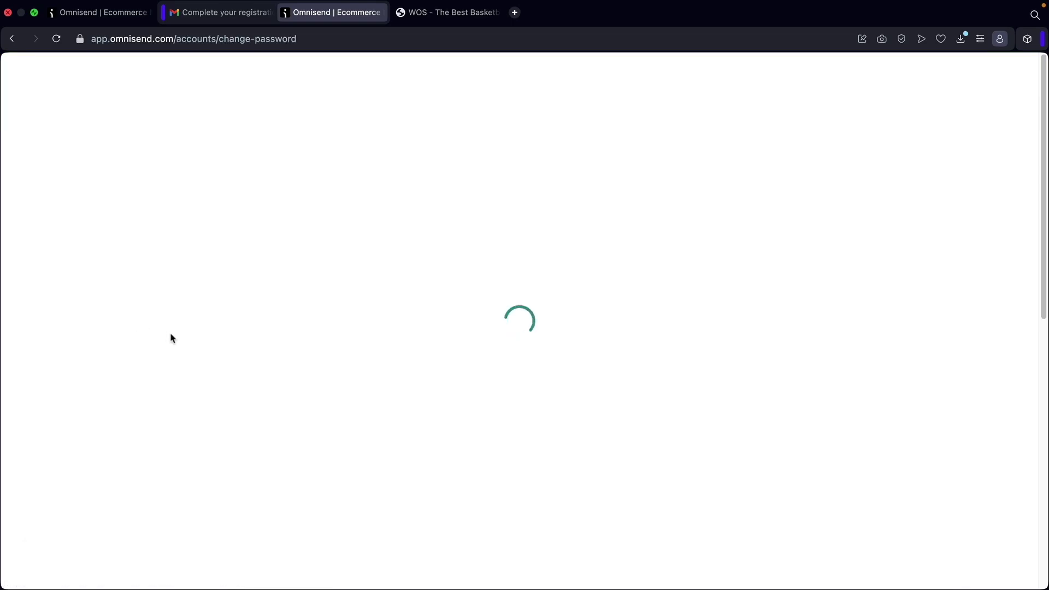
Review the store's contact information form, then open Language and translations.
left_click(140, 349)
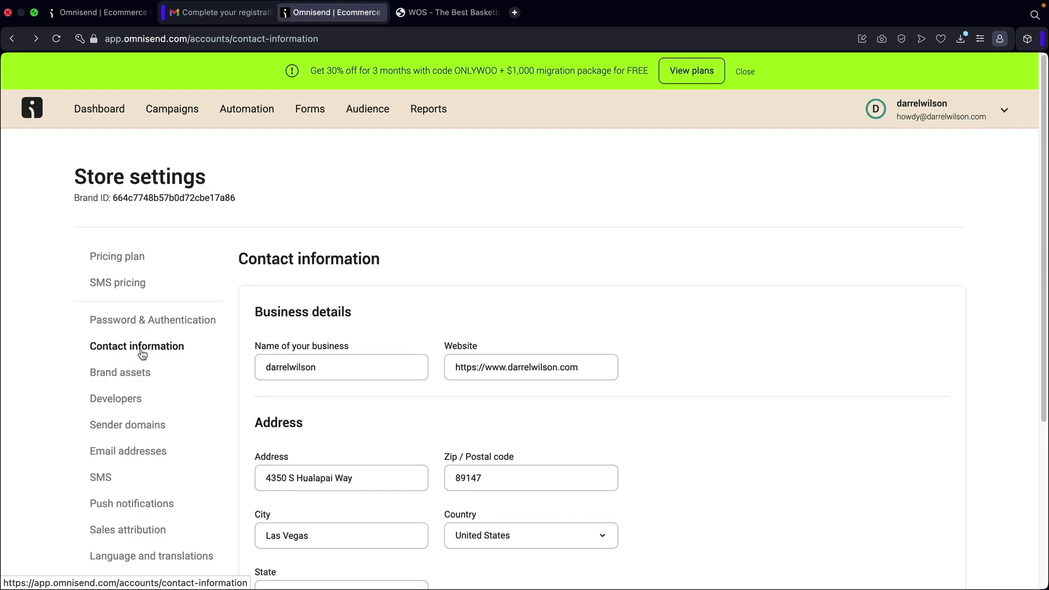
scroll(253, 334, "down", 2)
scroll(257, 334, "down", 4)
scroll(328, 335, "up", 4)
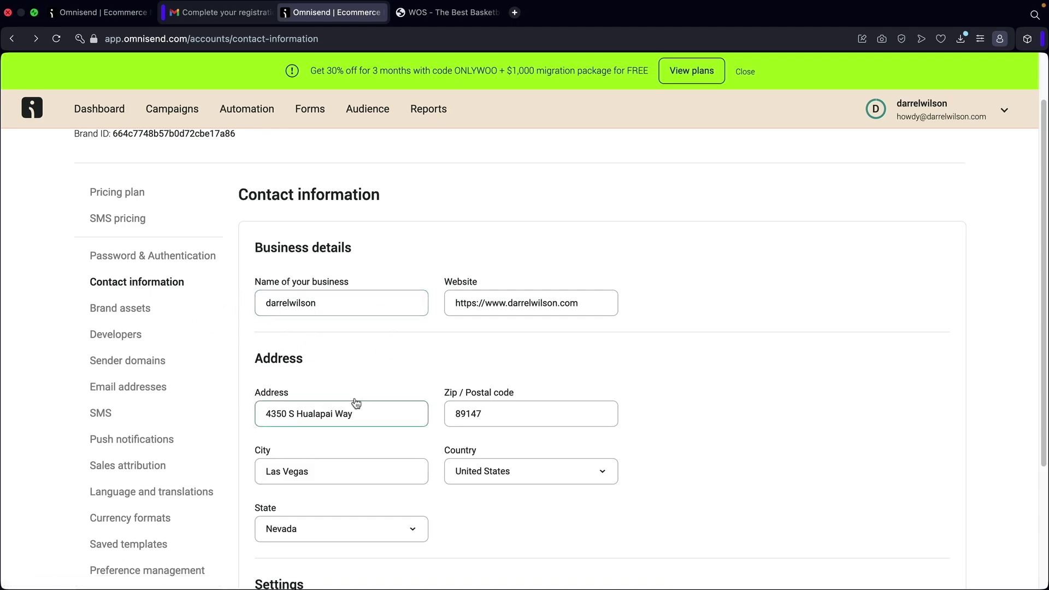
scroll(358, 369, "down", 3)
scroll(276, 342, "up", 2)
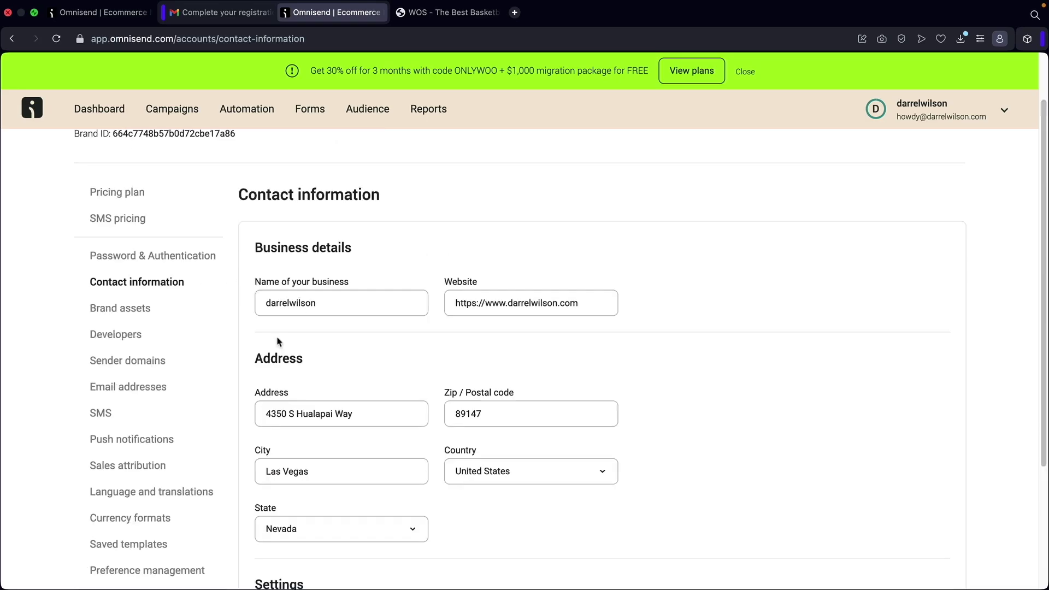
scroll(263, 328, "down", 2)
left_click(141, 428)
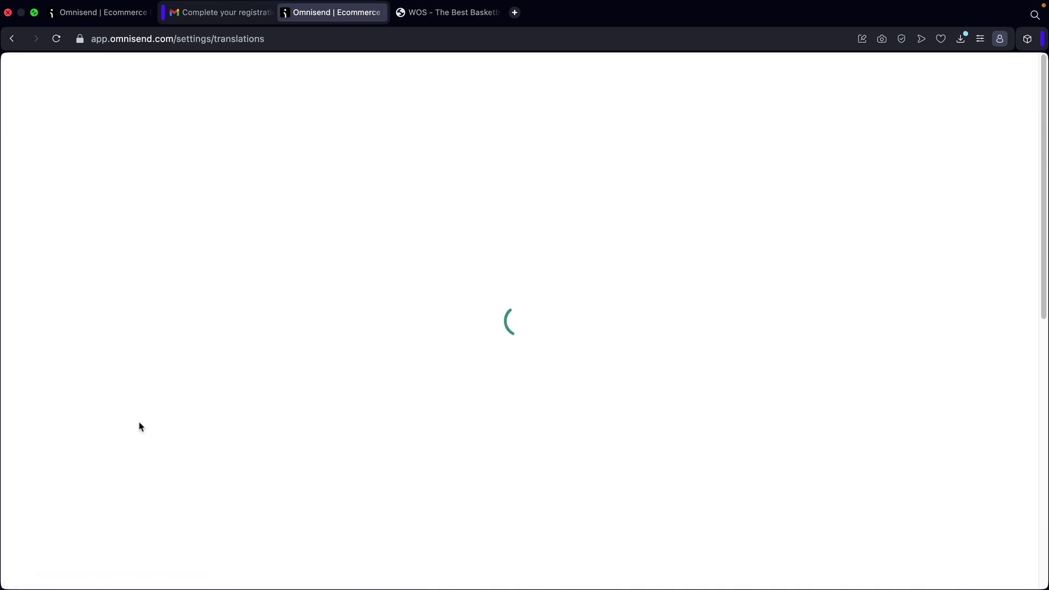
Browse default campaign languages keeping English, then open the API keys page.
scroll(245, 378, "down", 3)
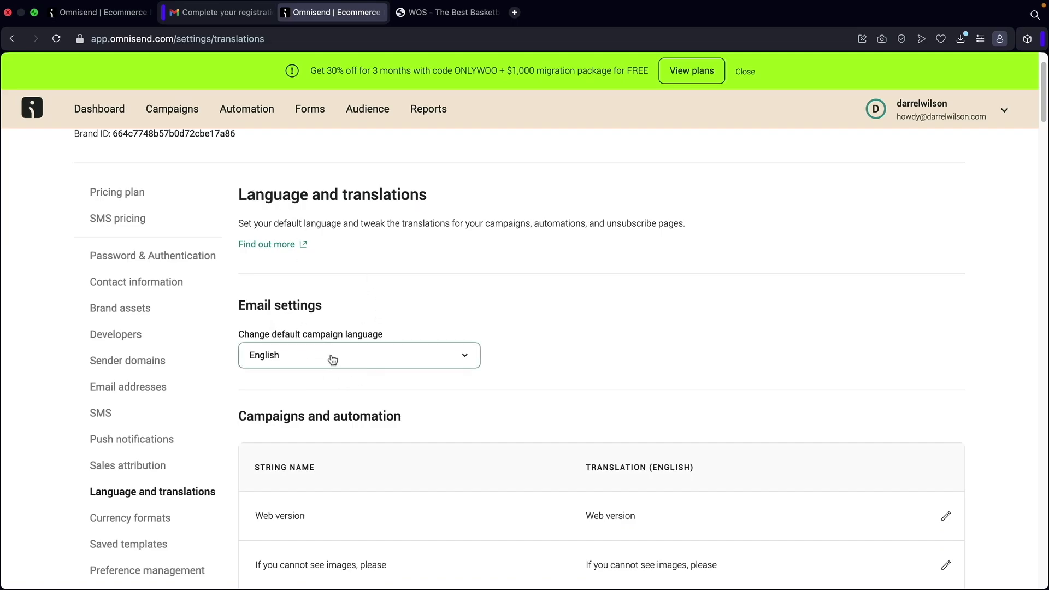
scroll(328, 339, "down", 3)
left_click(316, 294)
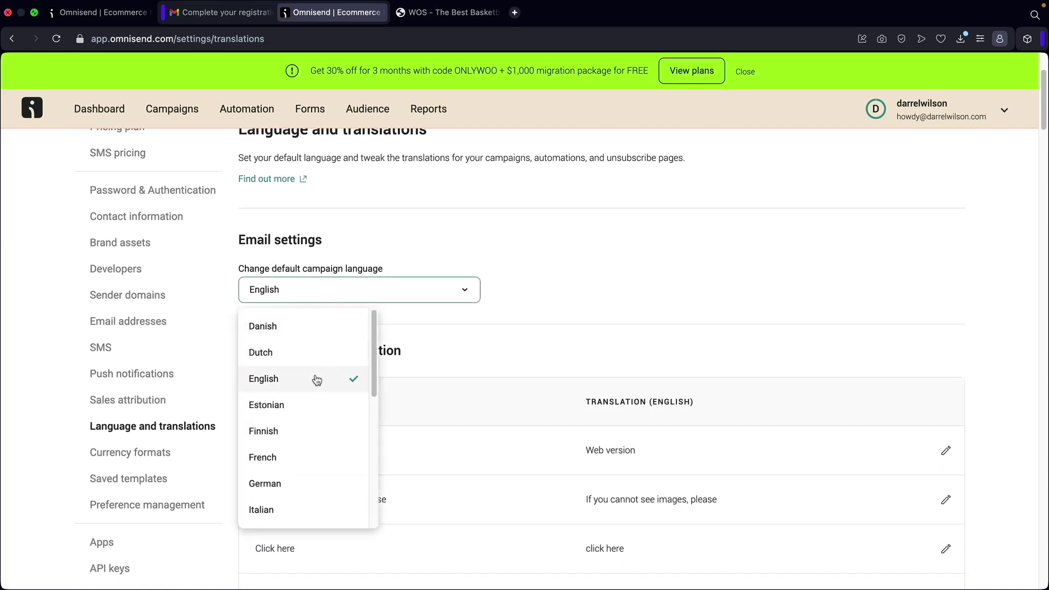
scroll(317, 383, "down", 5)
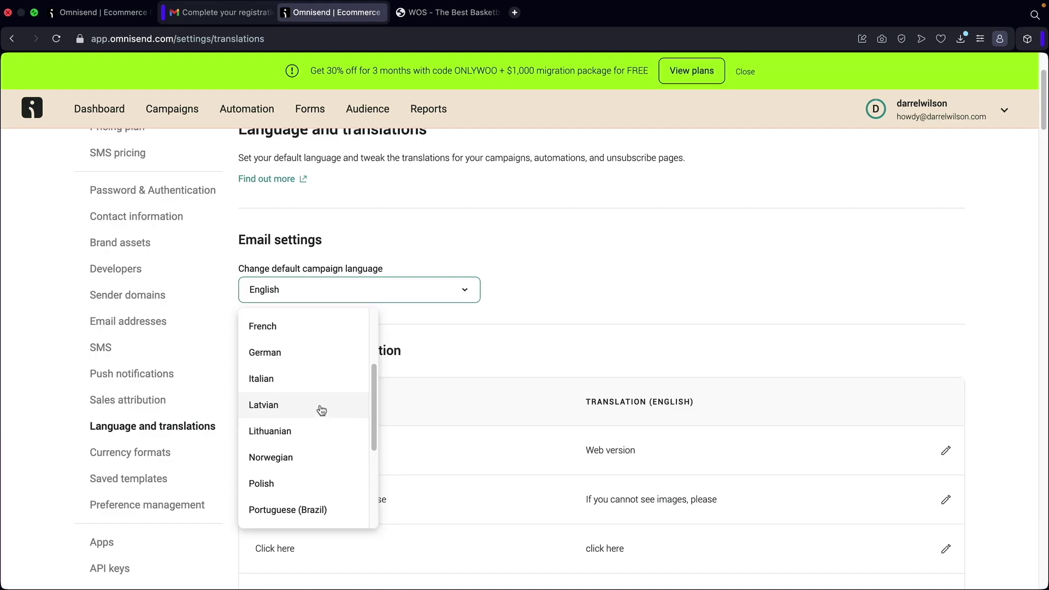
scroll(321, 419, "down", 5)
scroll(306, 412, "up", 2)
left_click(494, 325)
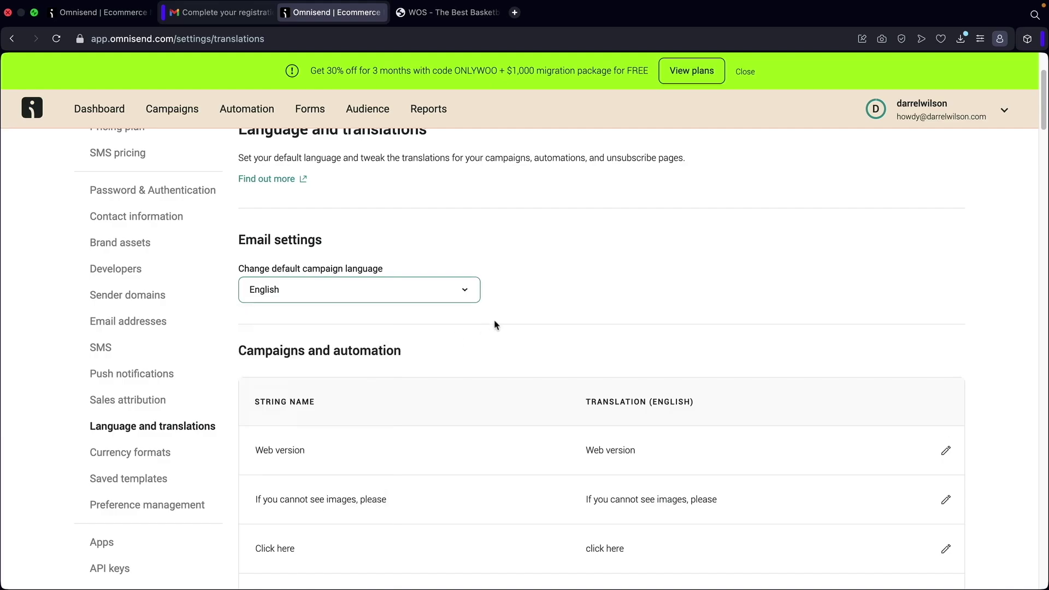
scroll(473, 316, "down", 4)
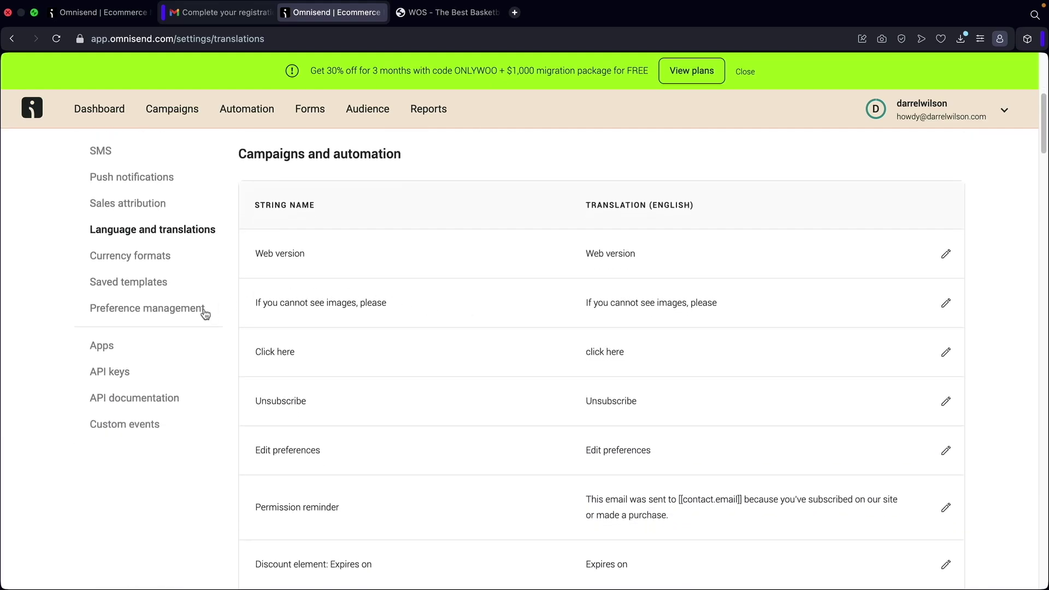
left_click(112, 380)
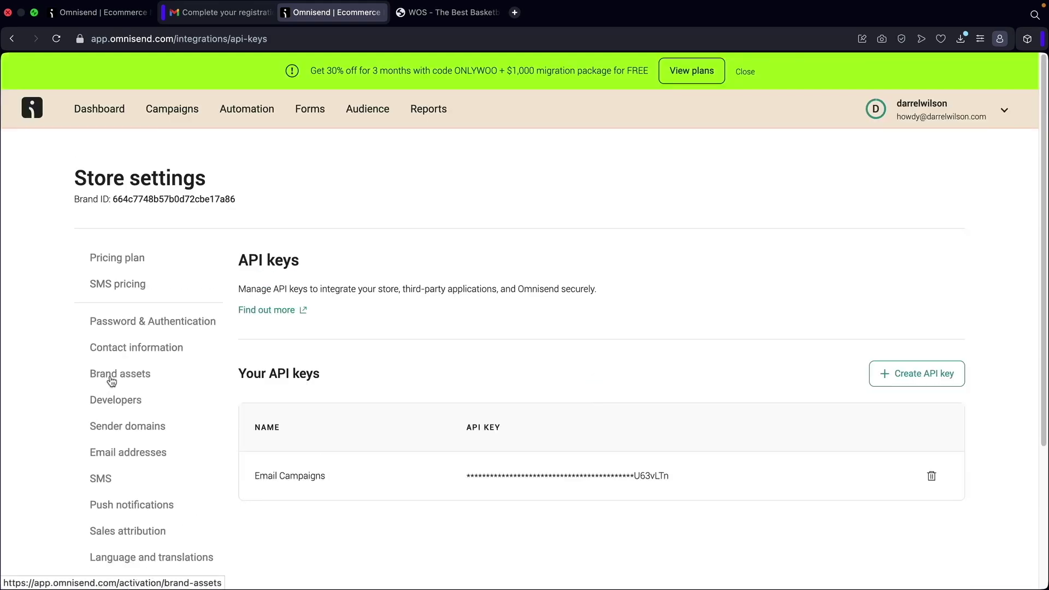
Create a named API key with all permissions, copy it, and return to the dashboard.
scroll(314, 338, "down", 2)
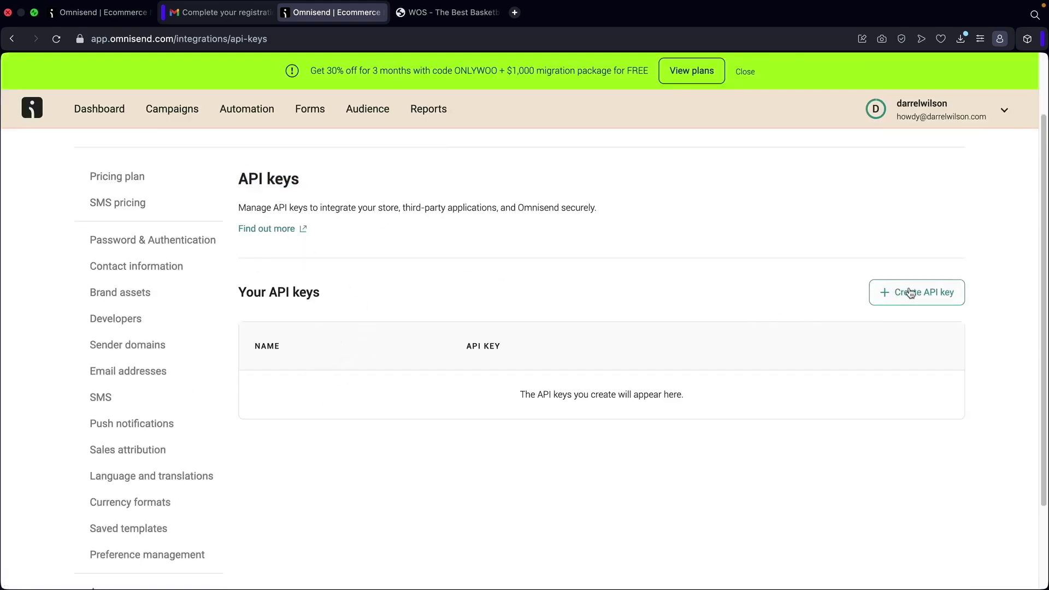
left_click(924, 298)
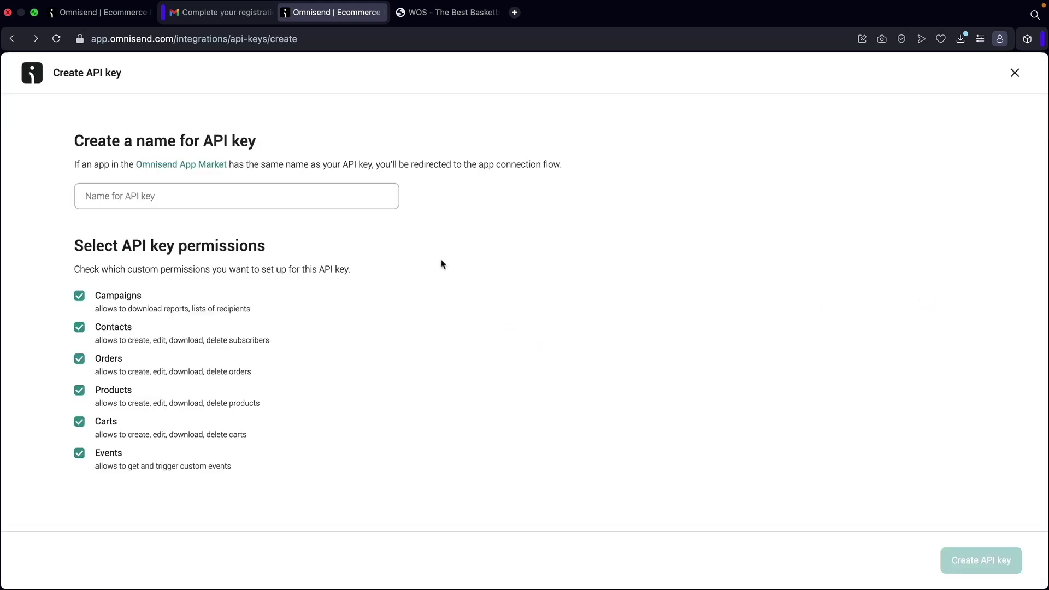
left_click(247, 187)
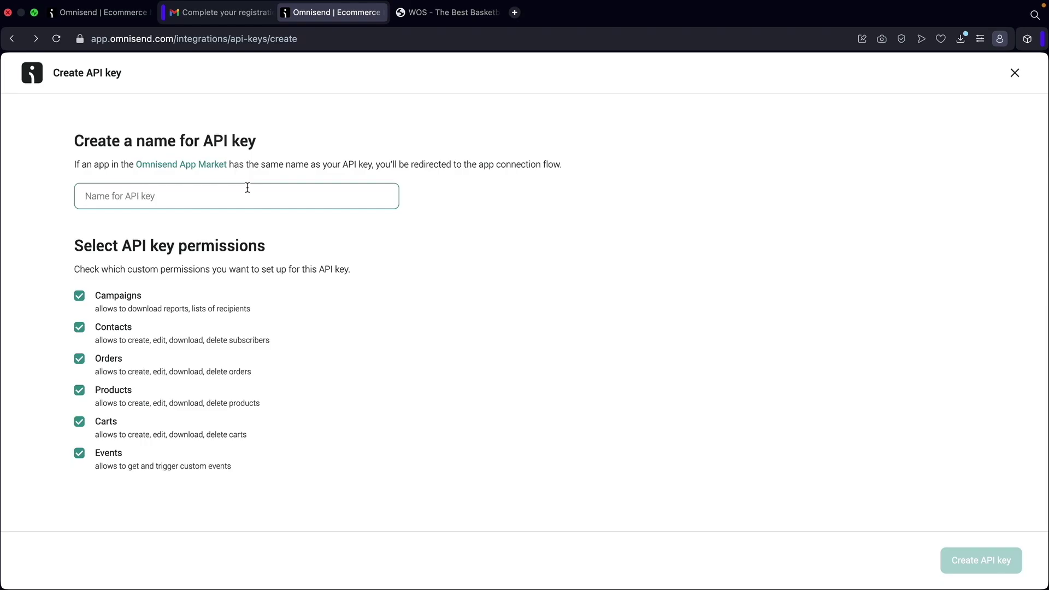
type("Darrel Wilson")
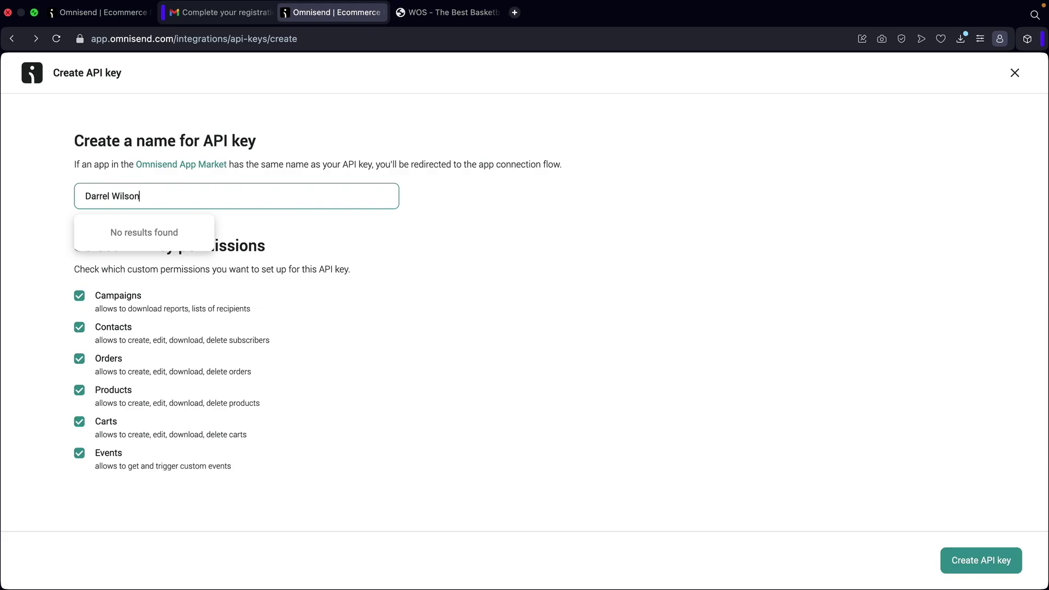
left_click(971, 563)
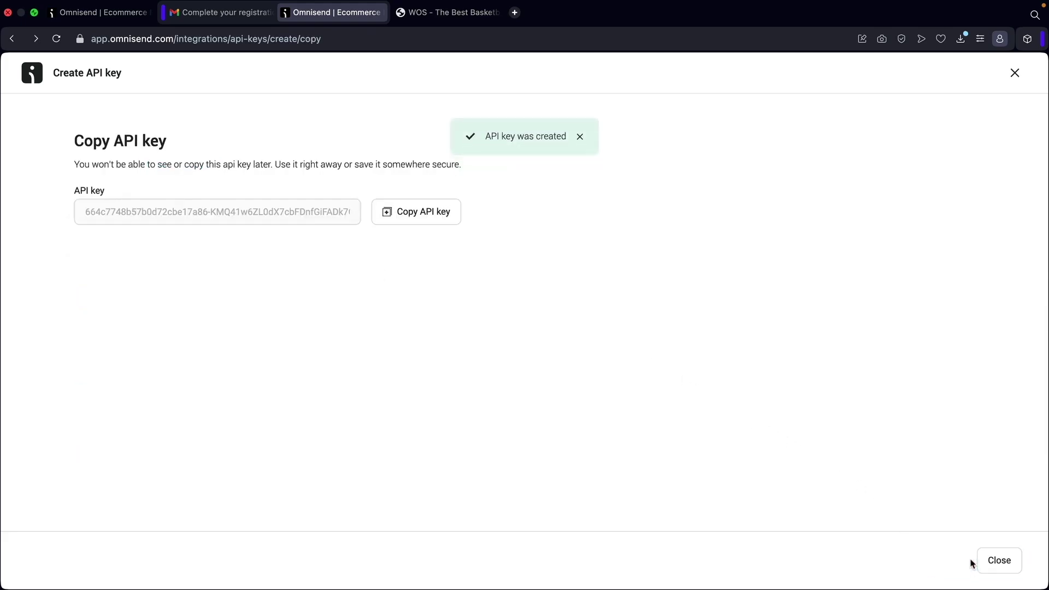
left_click(416, 219)
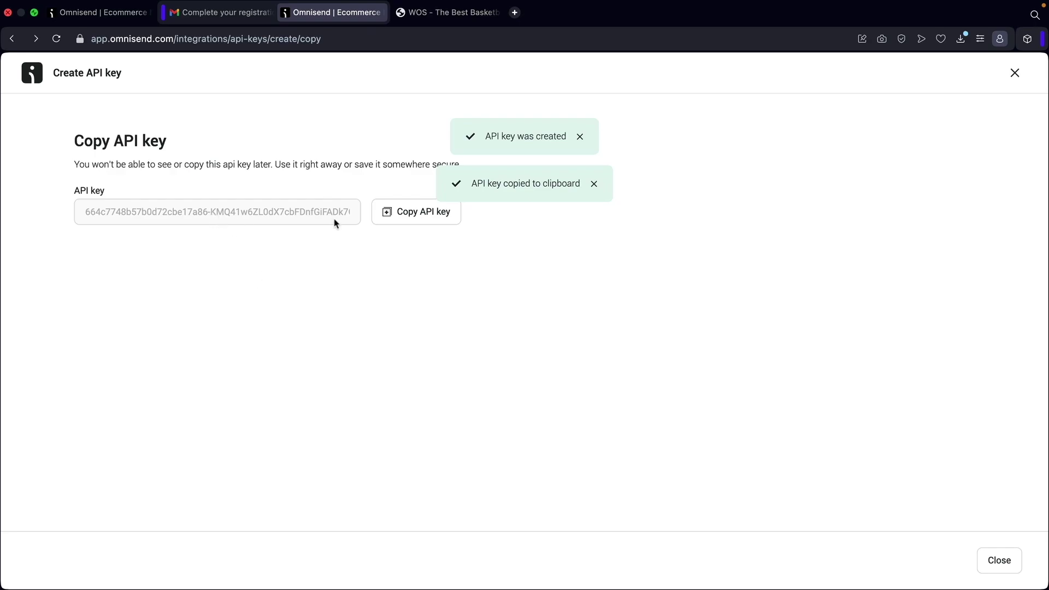
left_click(1014, 74)
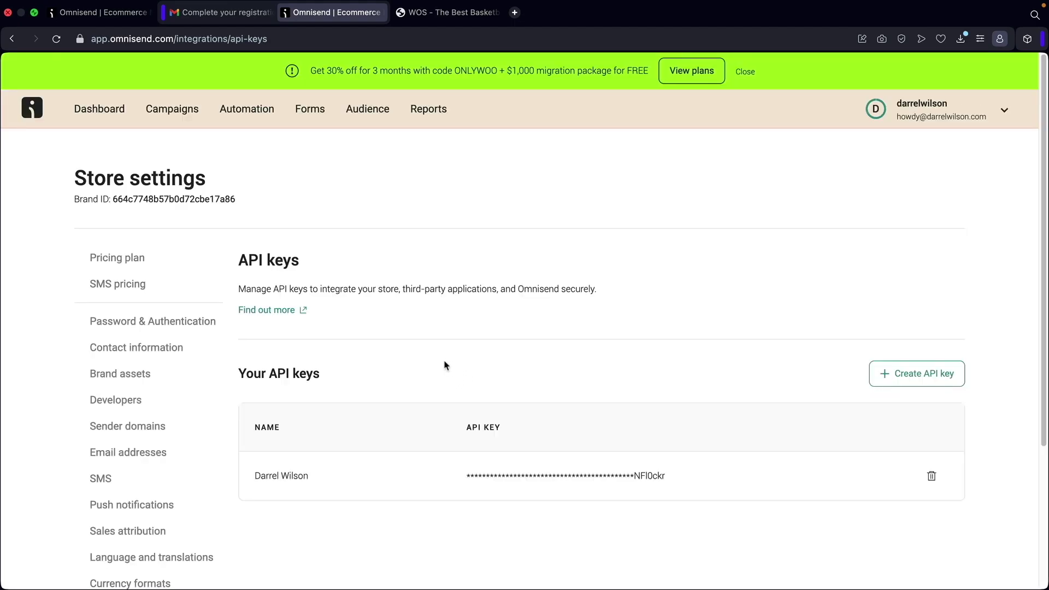
left_click(112, 108)
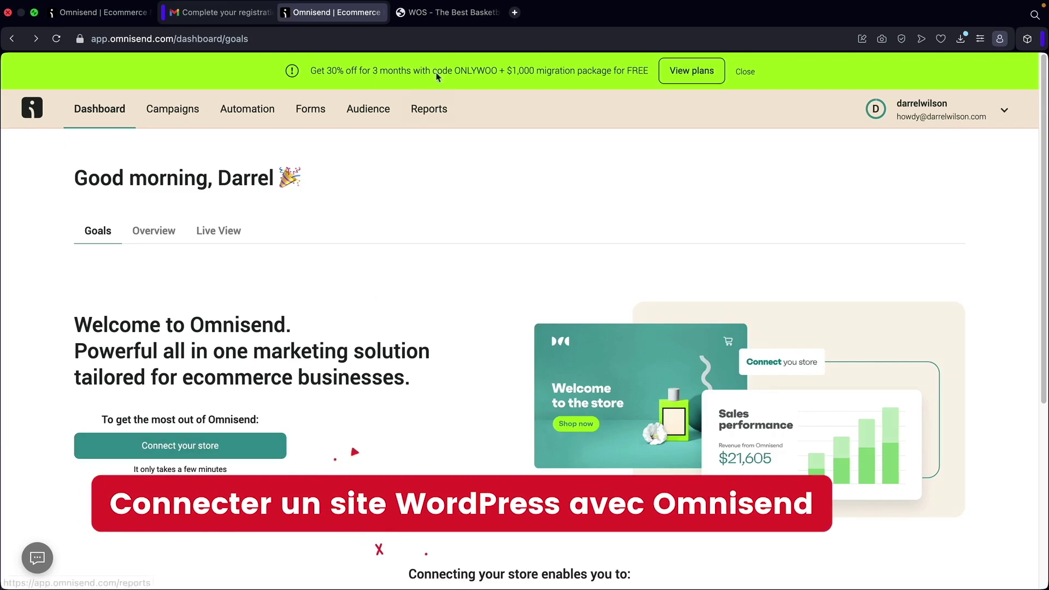
Browse the store's homepage, then return to Omnisend's 'Connect your store' platform page.
left_click(439, 13)
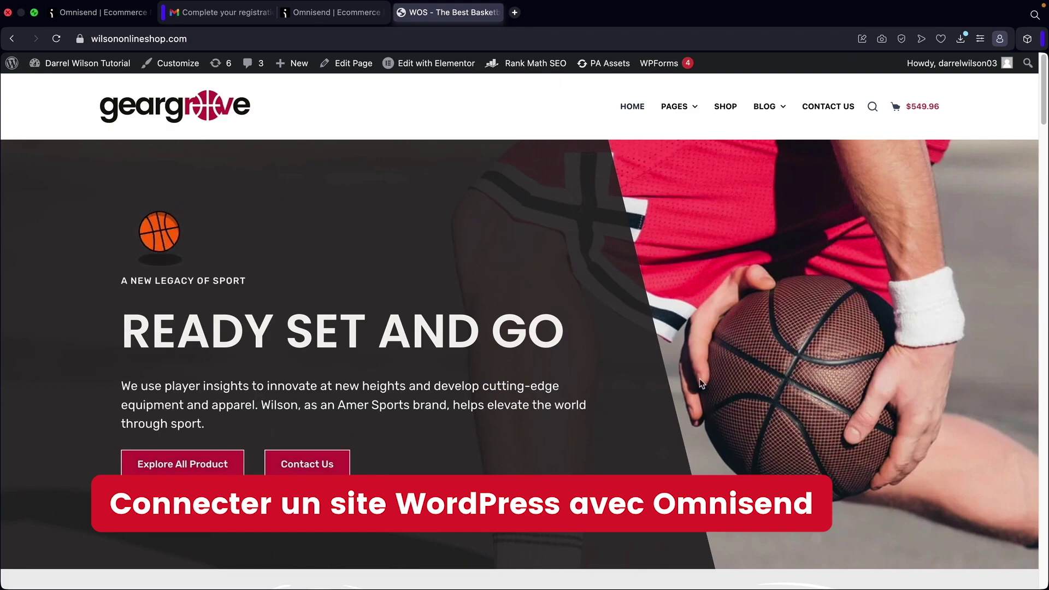
scroll(628, 407, "down", 5)
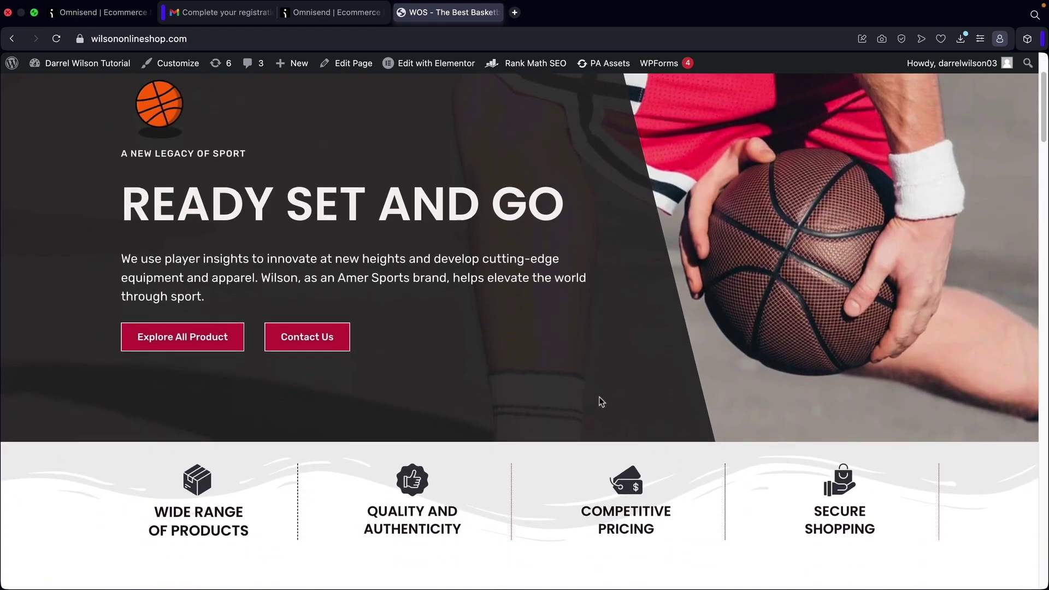
scroll(597, 398, "down", 2)
scroll(598, 399, "up", 7)
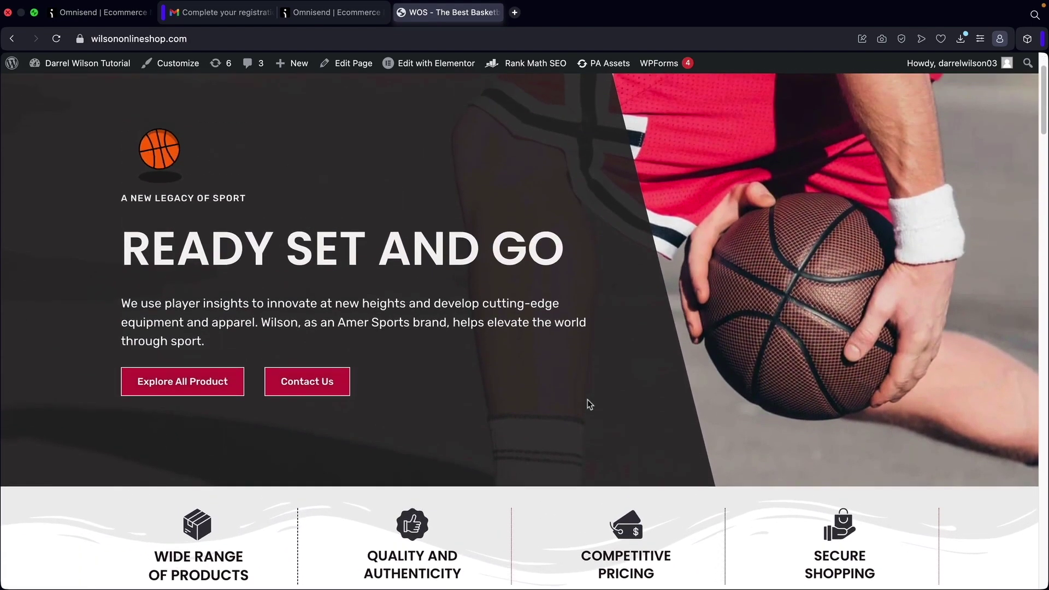
scroll(597, 404, "up", 1)
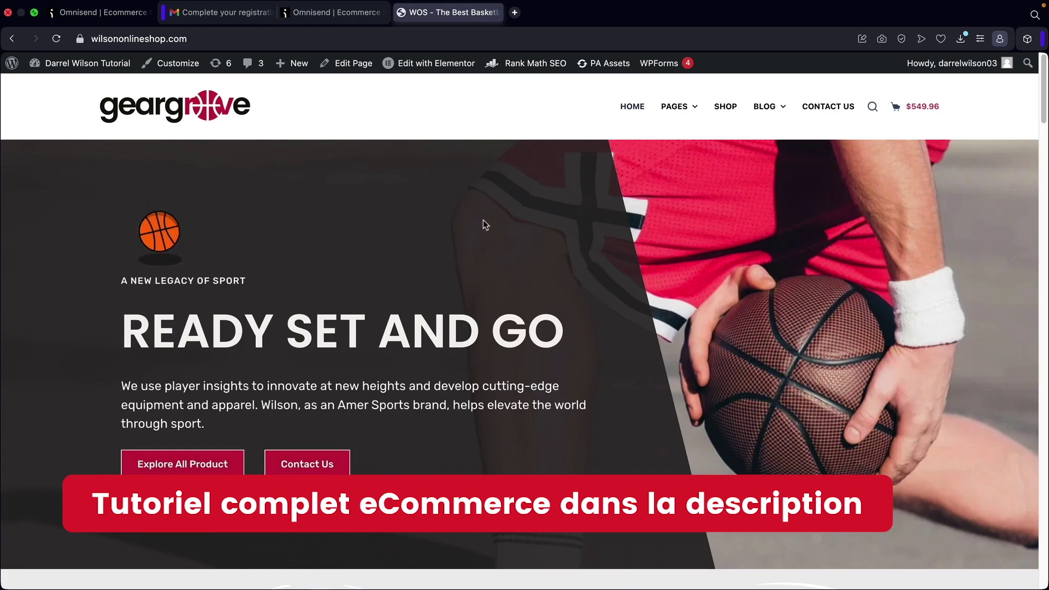
left_click(344, 17)
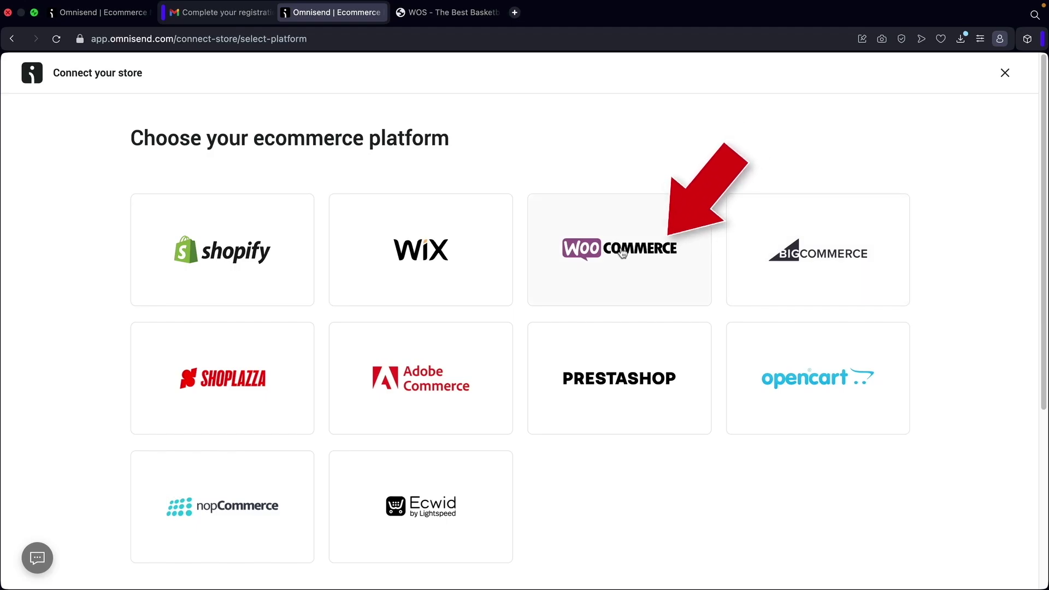
Choose WooCommerce and open the 'Download Omnisend plugin' page in a new tab.
left_click(623, 253)
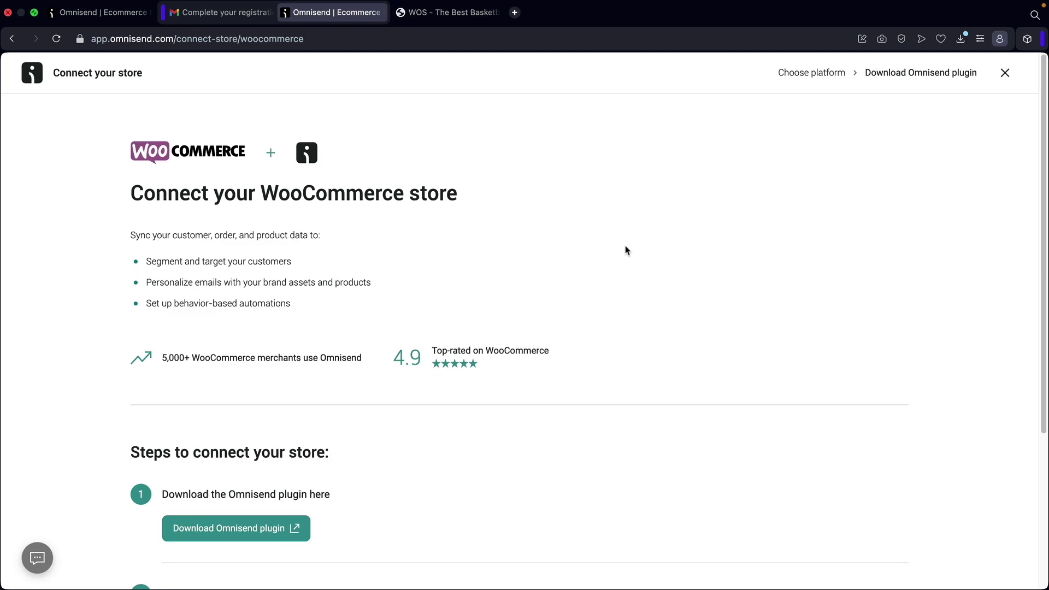
scroll(623, 249, "down", 3)
scroll(474, 291, "down", 5)
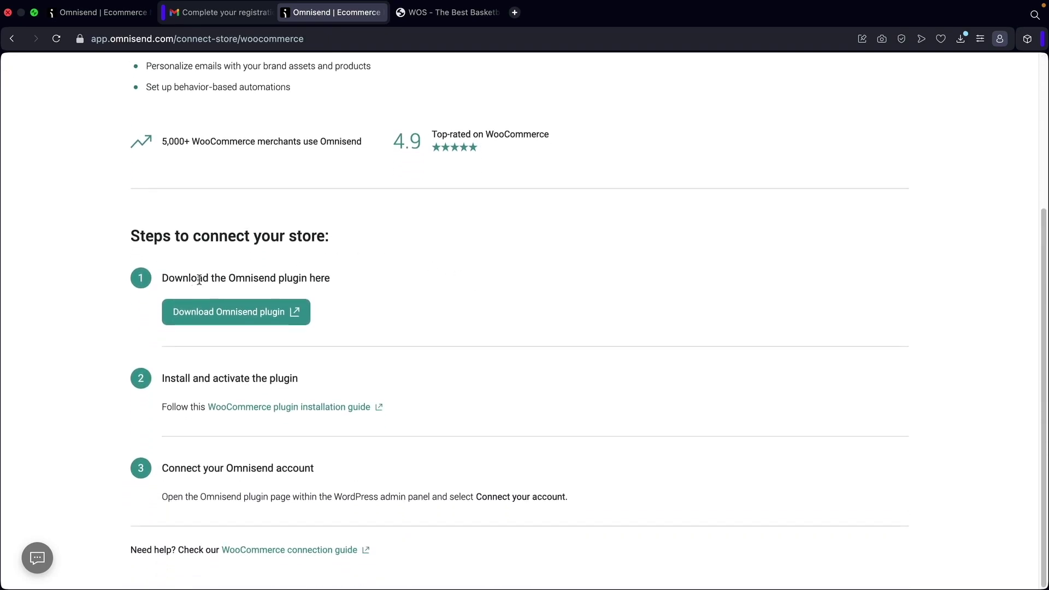
left_click_drag(218, 378, 257, 378)
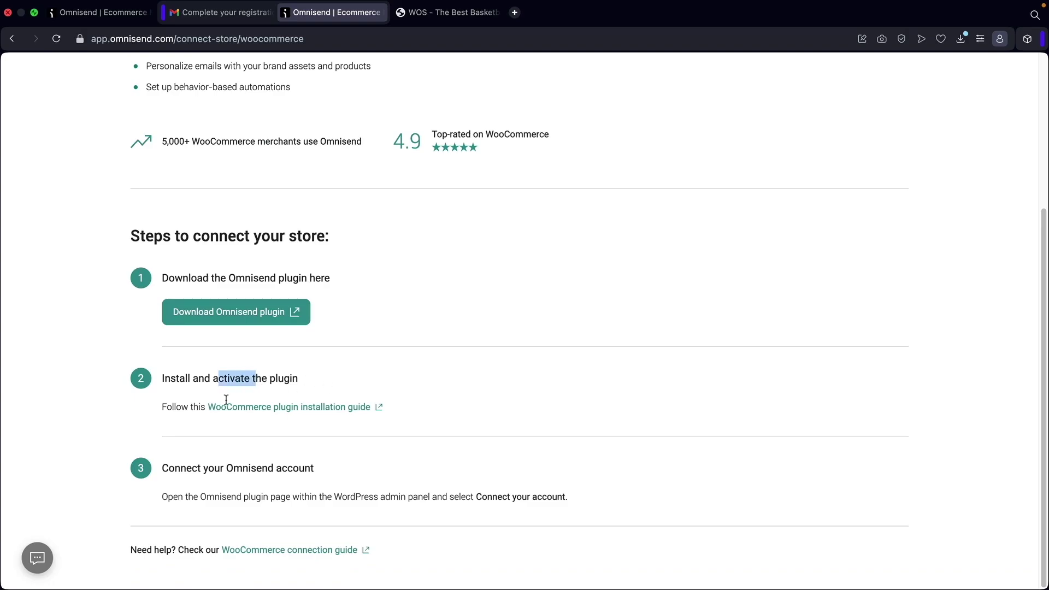
left_click(237, 316)
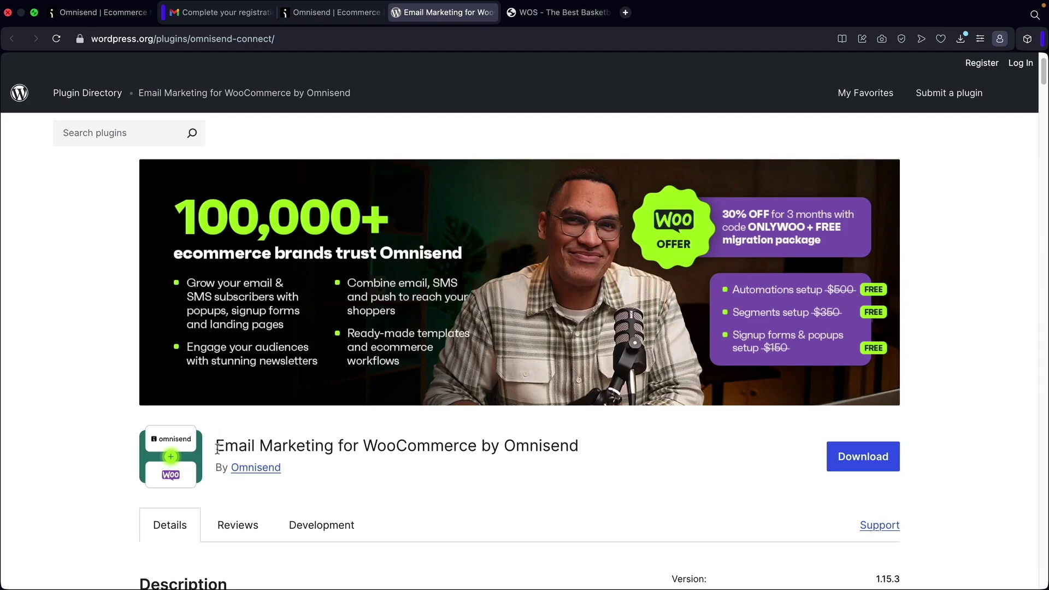
Leave the WordPress.org Omnisend plugin page and return to the wilsononlineshop.com store tab.
left_click_drag(217, 448, 581, 446)
left_click(594, 448)
left_click(559, 12)
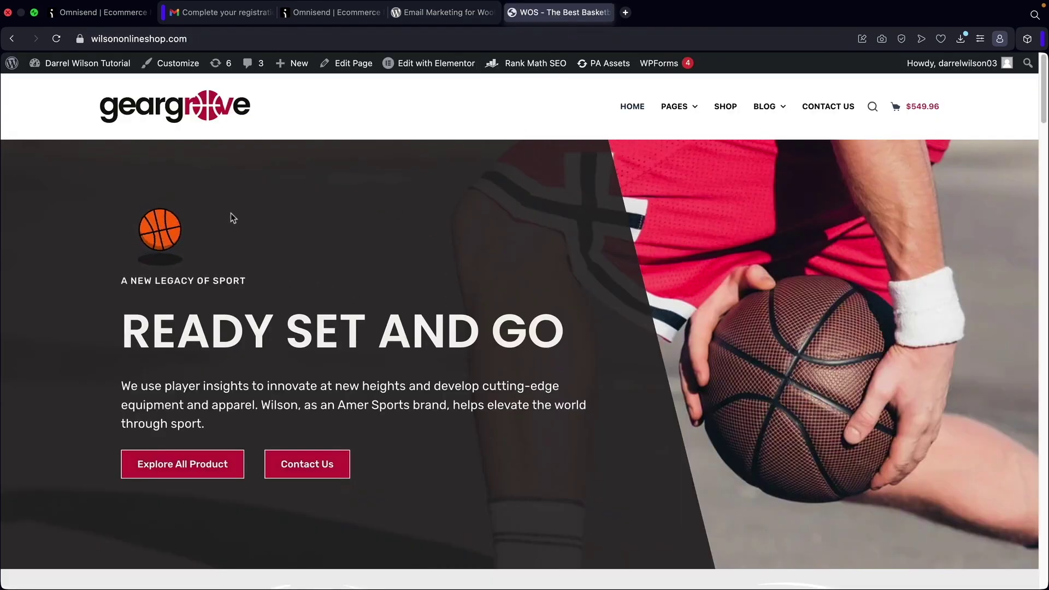
From the admin Dashboard, go to Plugins > Add New Plugin and search for 'omnisend'.
mouse_move(70, 71)
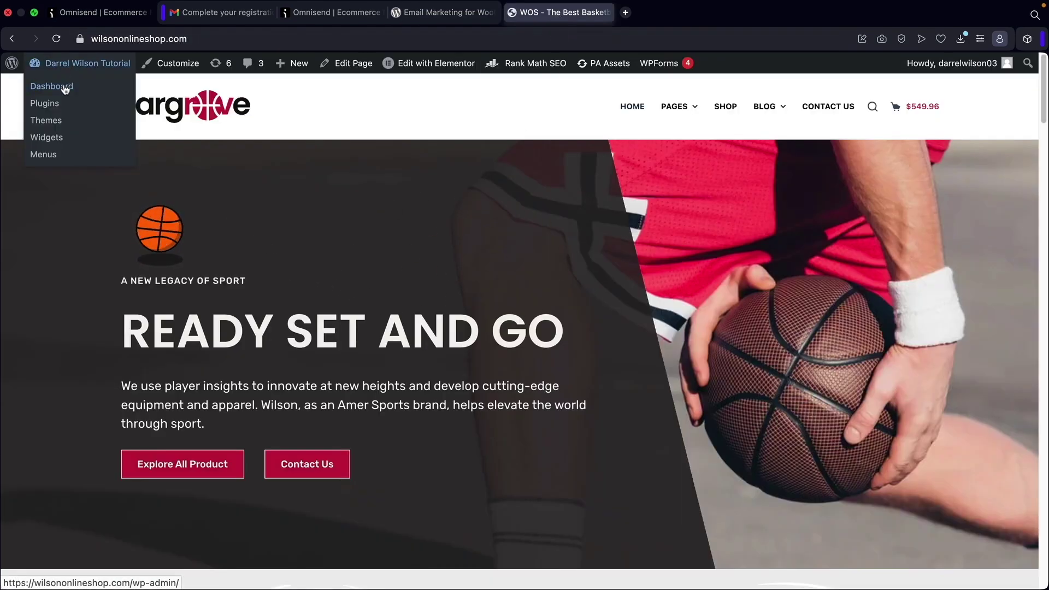
left_click(90, 123)
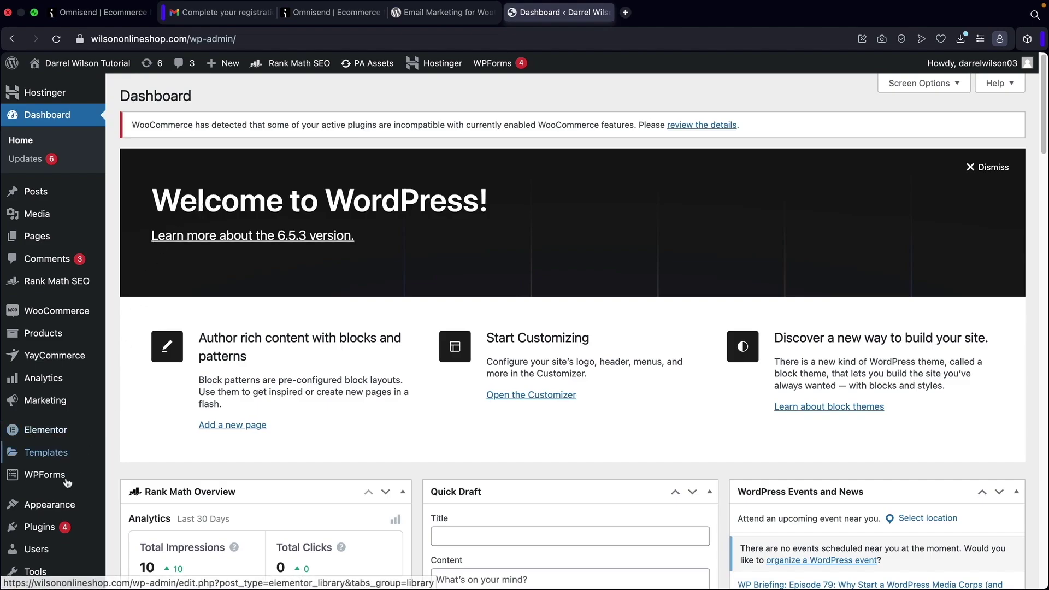
mouse_move(43, 533)
left_click(145, 533)
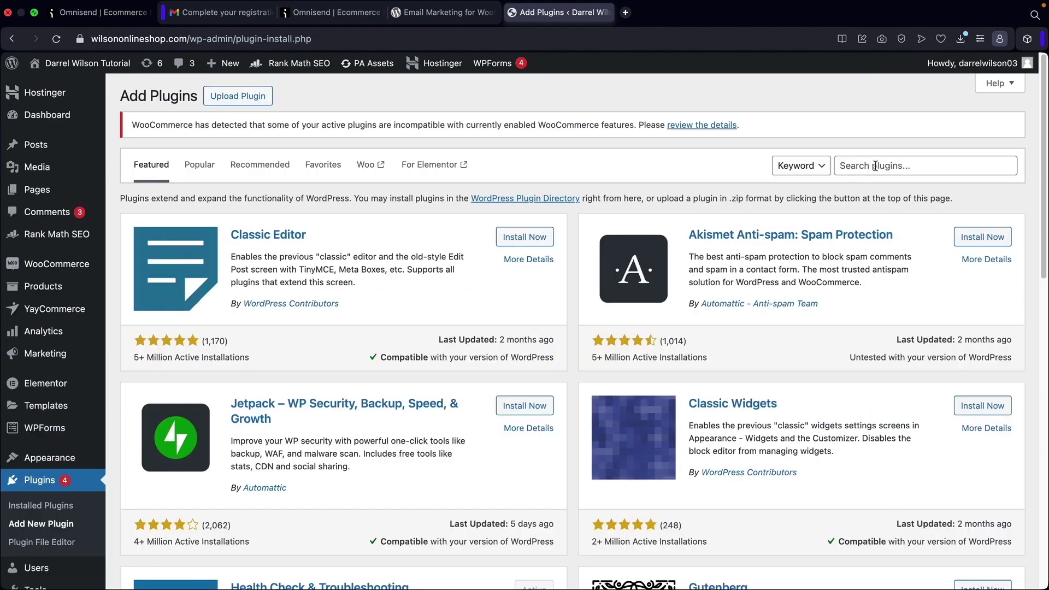
left_click(875, 167)
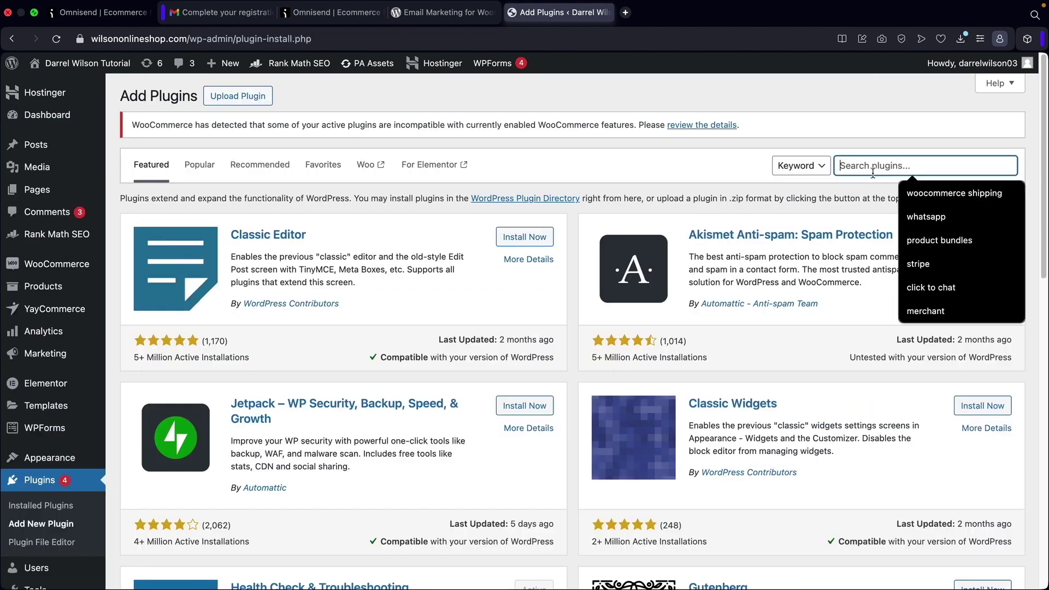
type("omnisend")
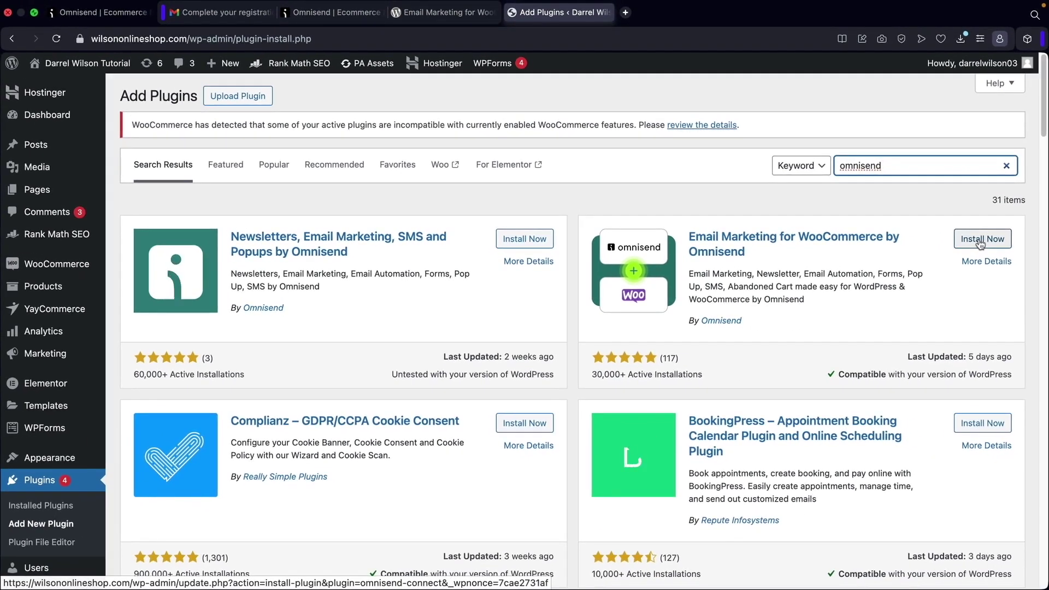
Install and activate the Omnisend plugin, refresh, and open its 'Welcome to Omnisend' page from the sidebar.
left_click(982, 243)
left_click(978, 240)
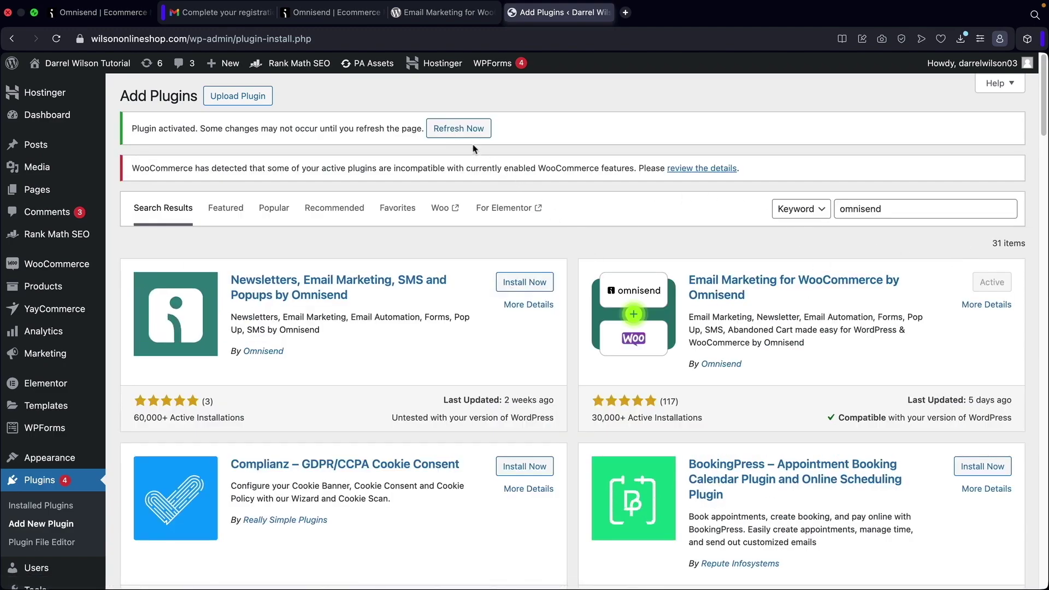
left_click(457, 131)
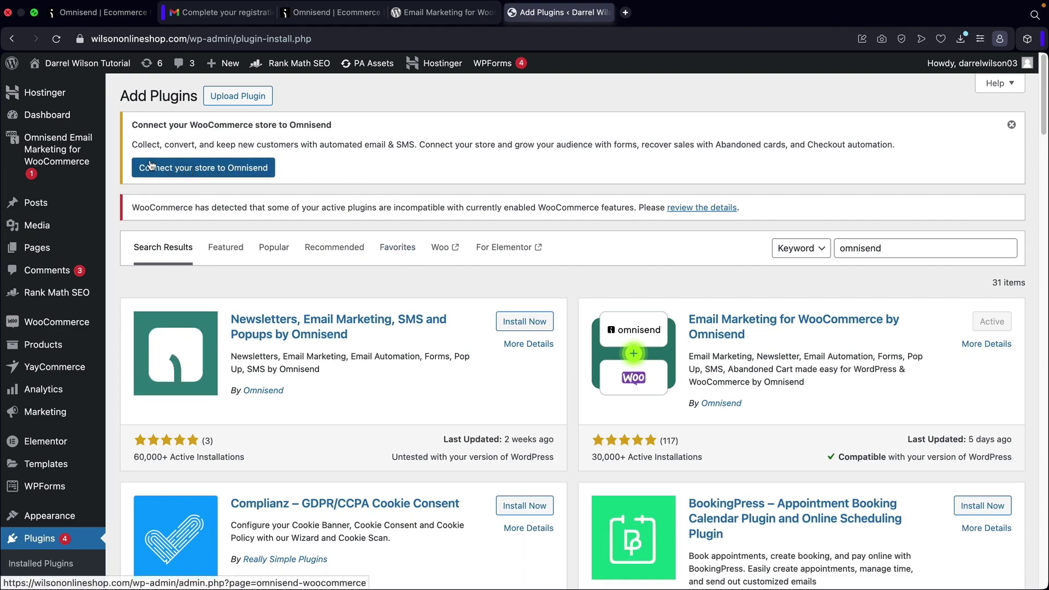
left_click(61, 153)
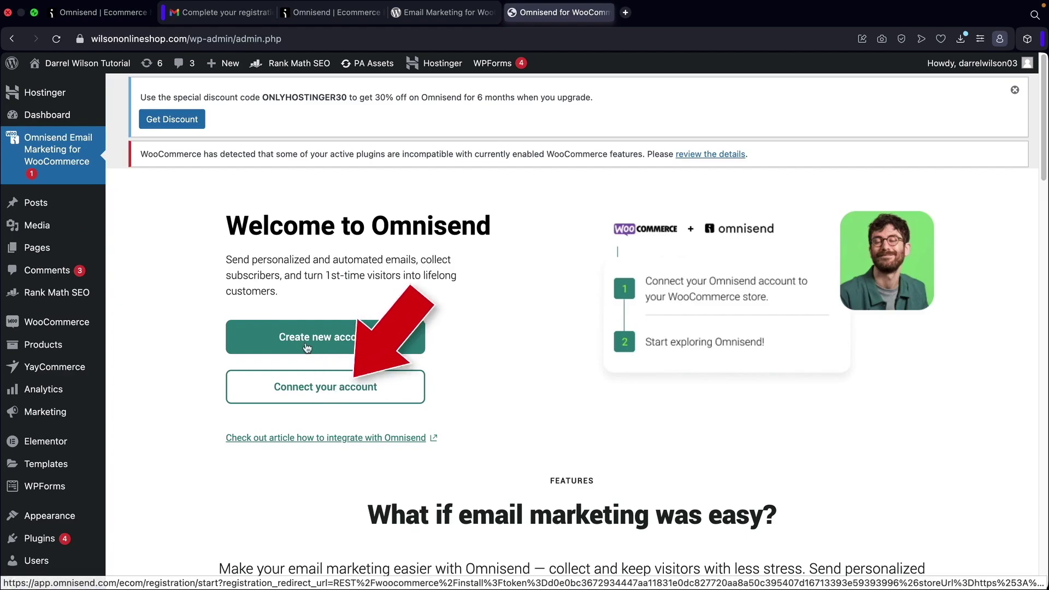
Connect the plugin to the existing Omnisend account and approve its WooCommerce access.
left_click(326, 395)
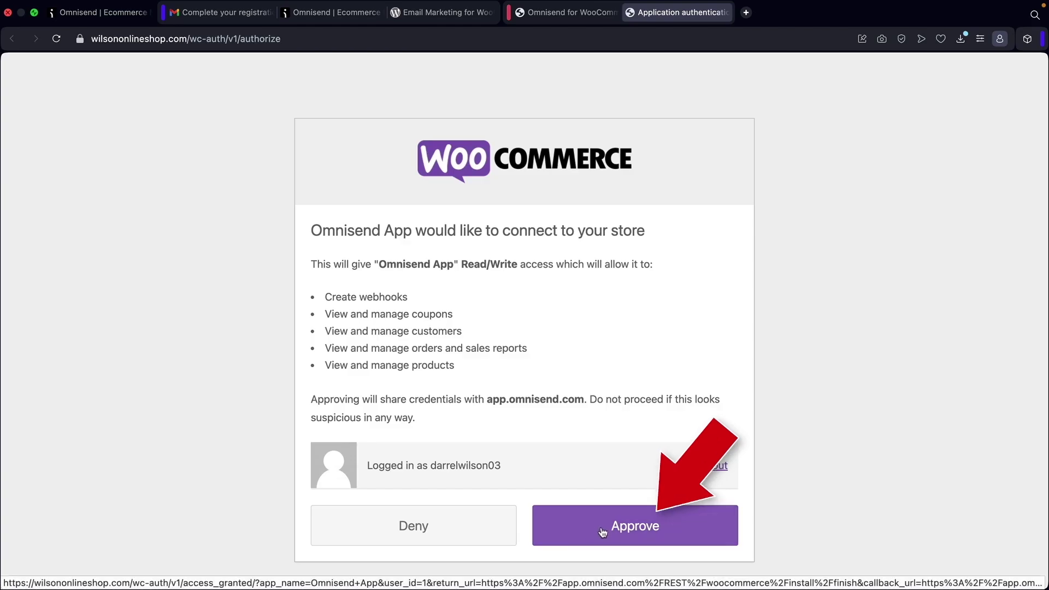
left_click(623, 527)
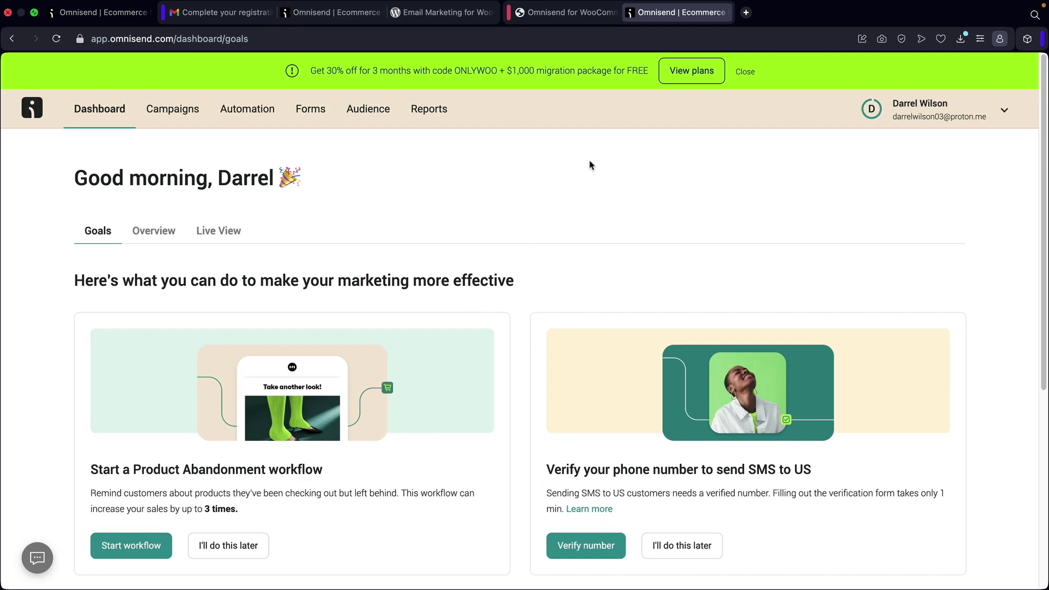
left_click(546, 12)
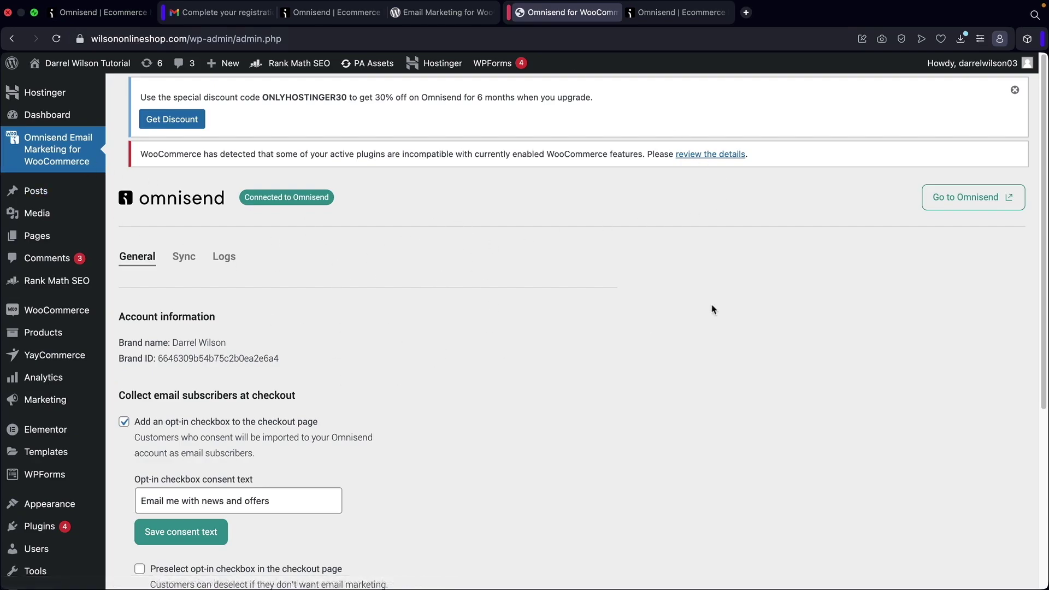
Dismiss the discount code notice on the Omnisend plugin page.
left_click(1014, 91)
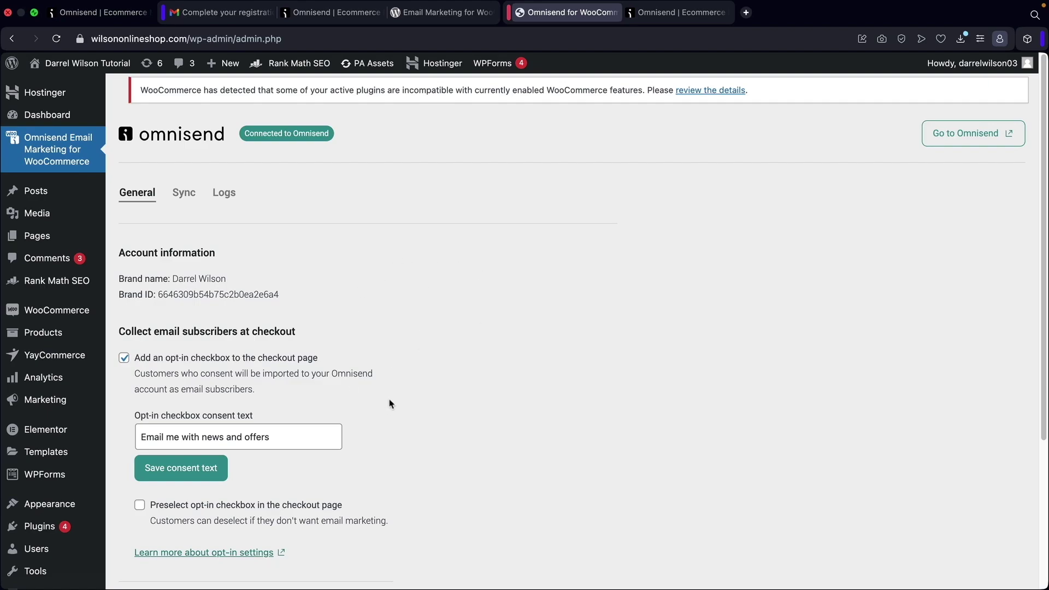
scroll(390, 404, "down", 5)
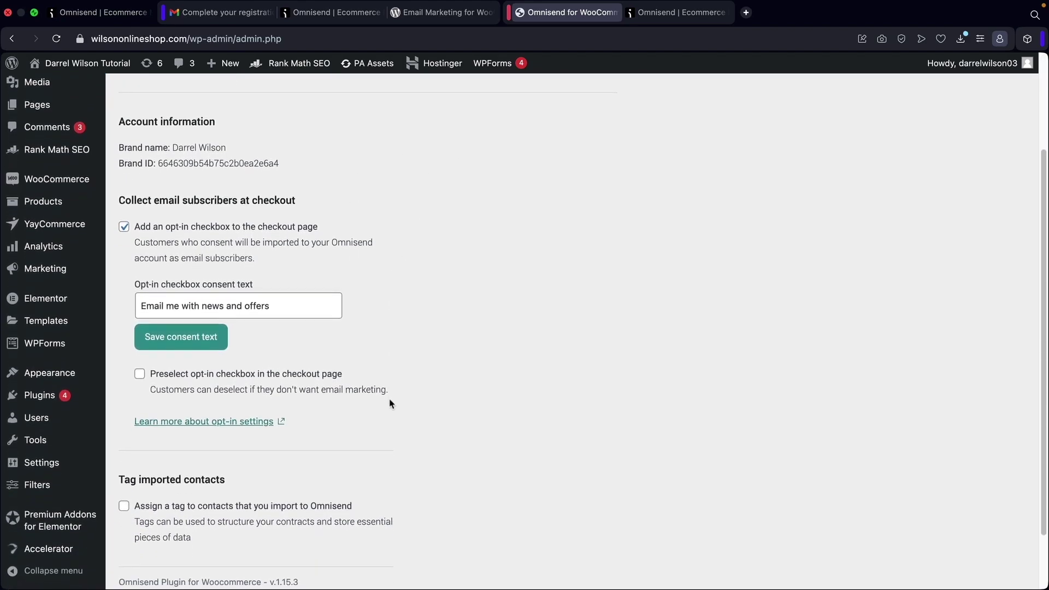
scroll(300, 417, "up", 5)
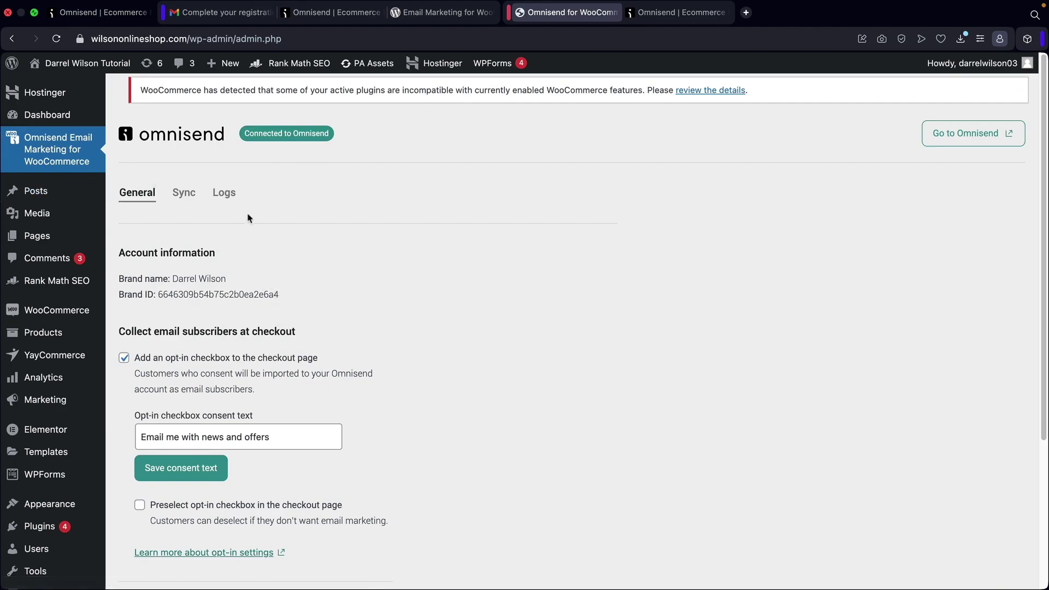
Review the Sync and Logs tabs, return to General, then go back to the Omnisend dashboard.
left_click(194, 196)
left_click(223, 201)
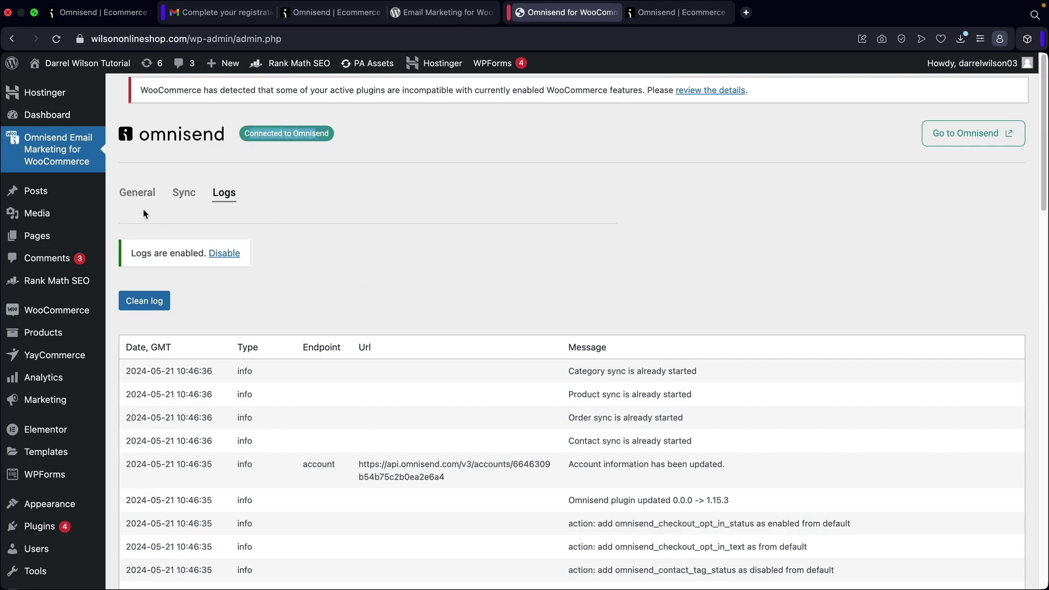
left_click(137, 193)
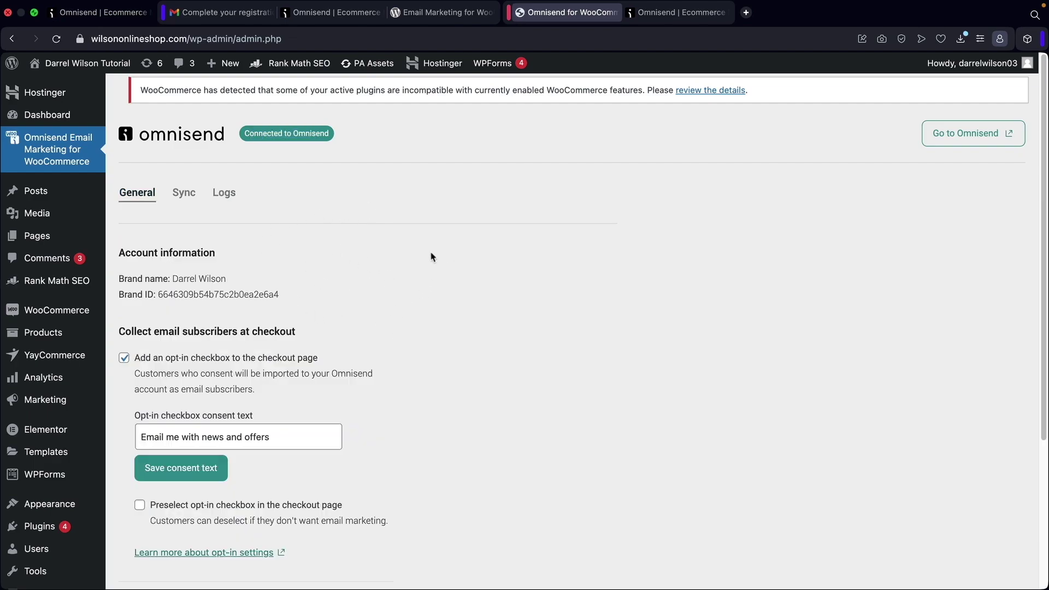
left_click(660, 16)
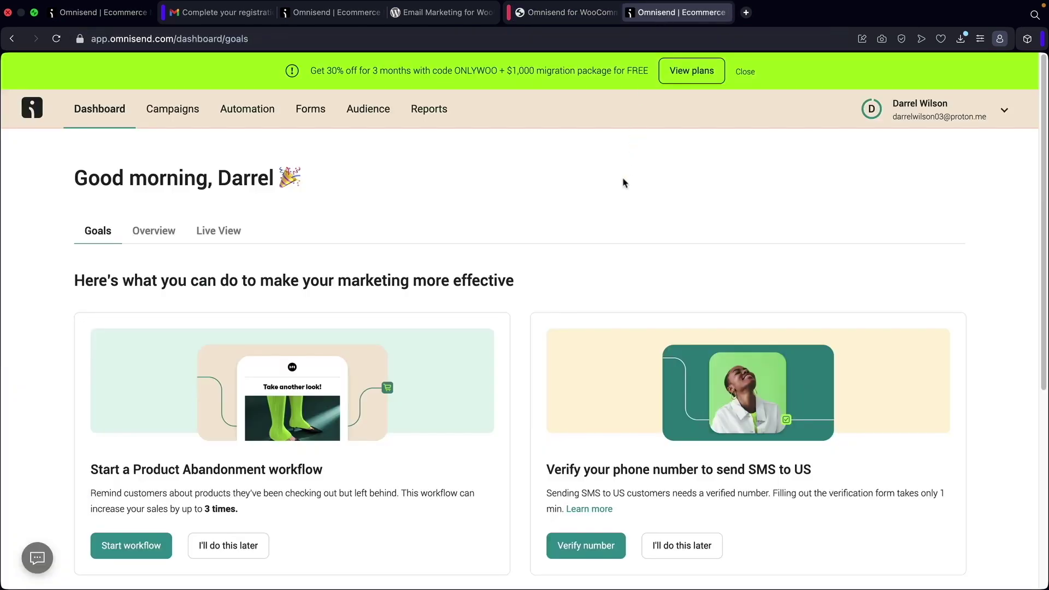
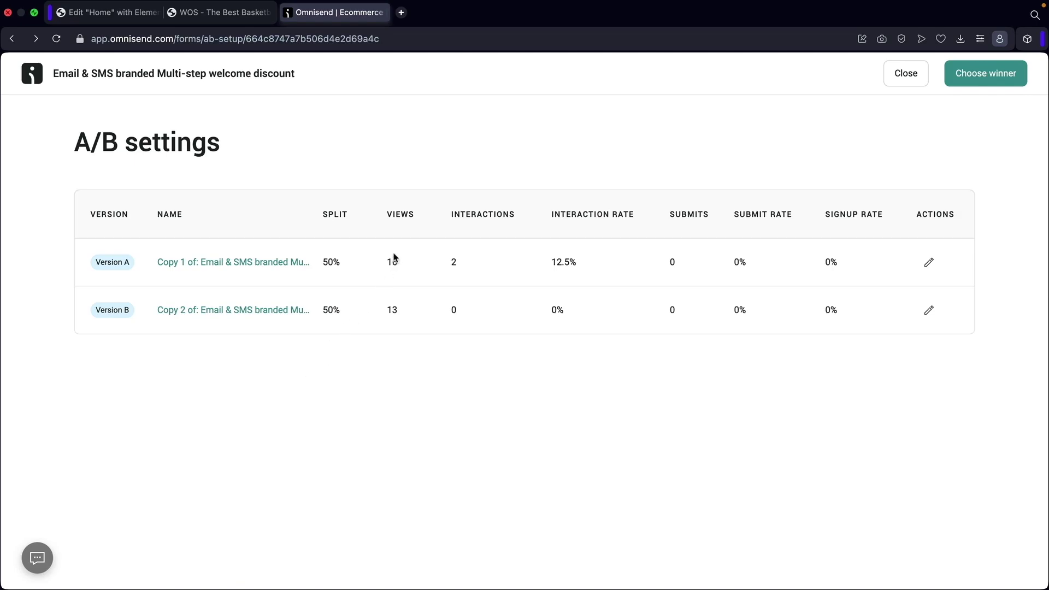
Close the welcome discount popup's A/B test results to get back to the Forms list.
left_click_drag(324, 262, 343, 267)
left_click(904, 74)
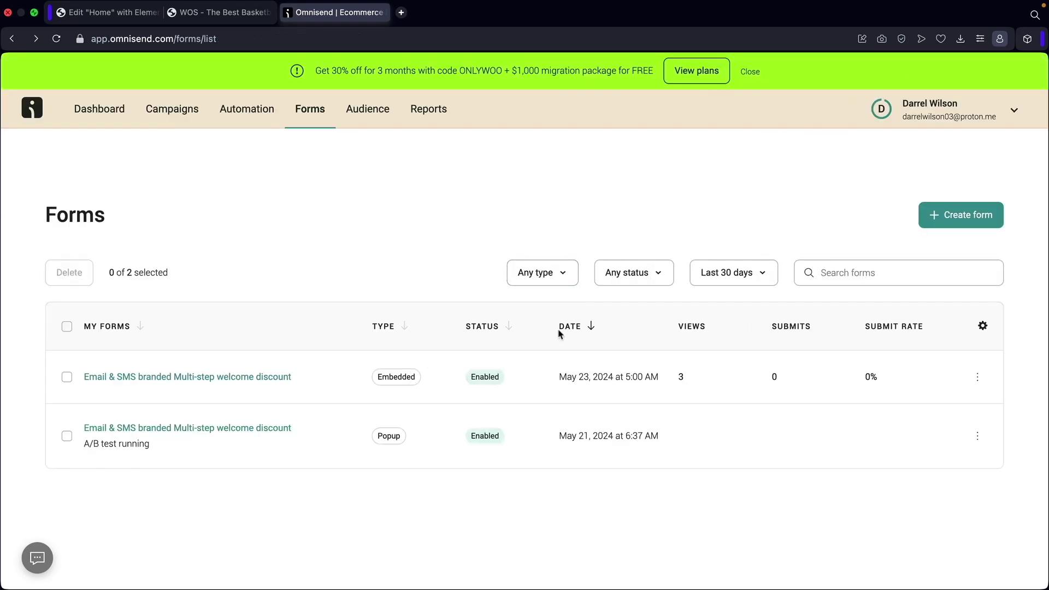
Start a new form and try the Collect subscribers and product abandonment filters, then clear them.
left_click(951, 222)
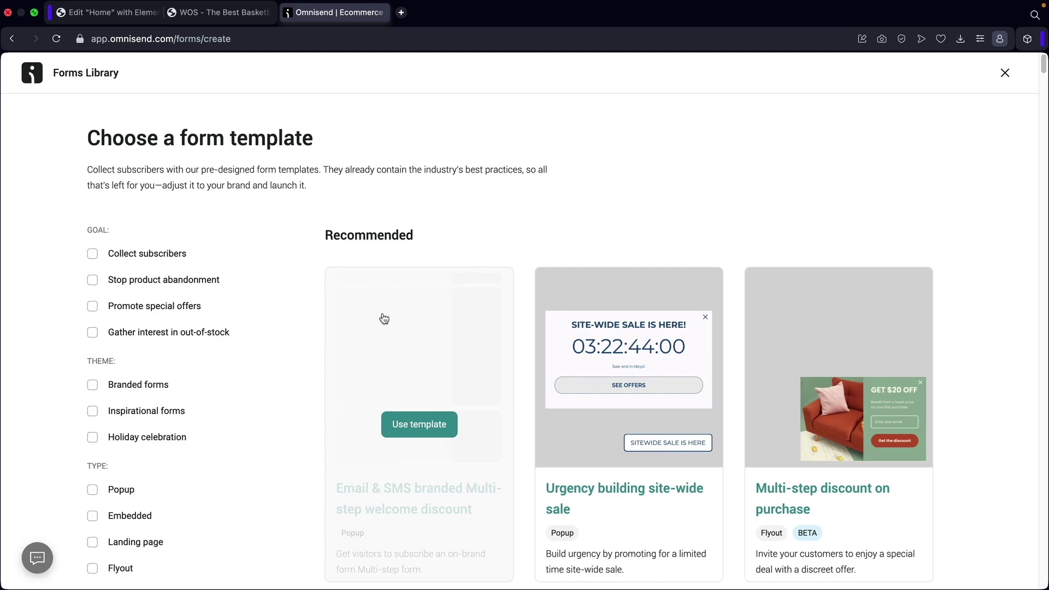
scroll(290, 331, "down", 3)
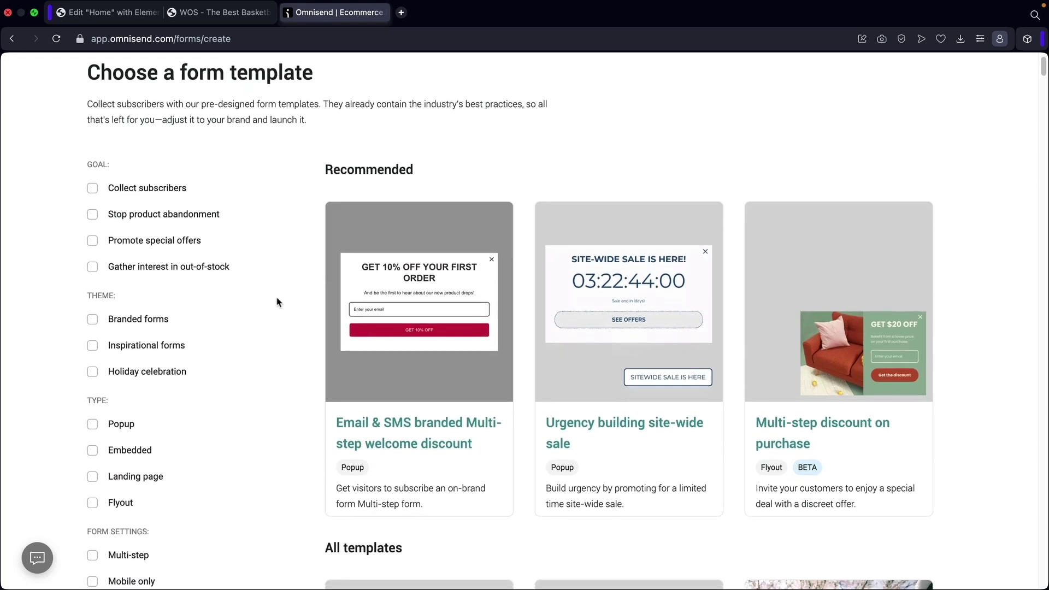
left_click(92, 192)
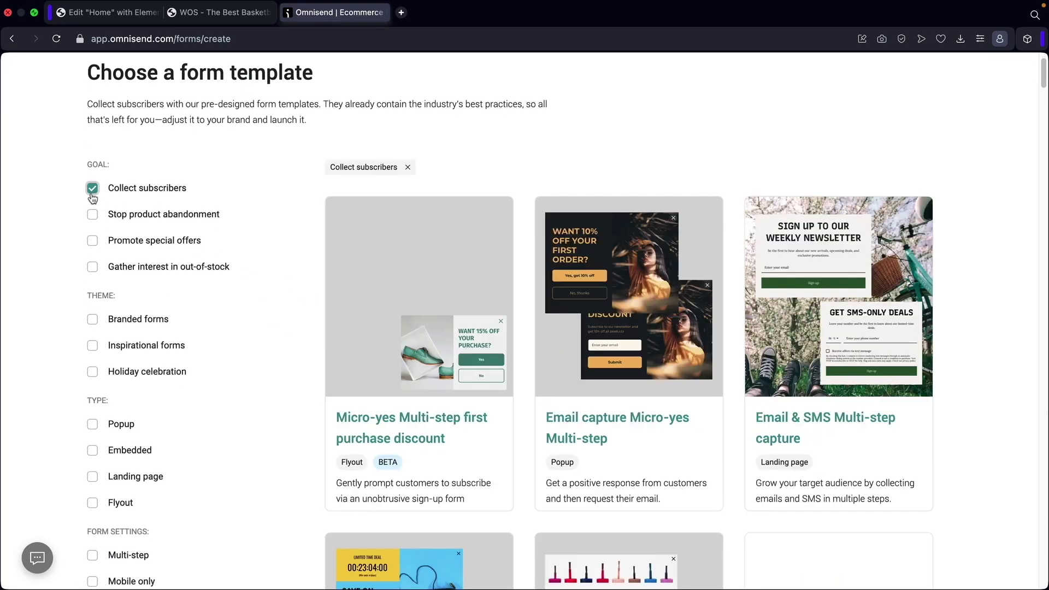
left_click(93, 216)
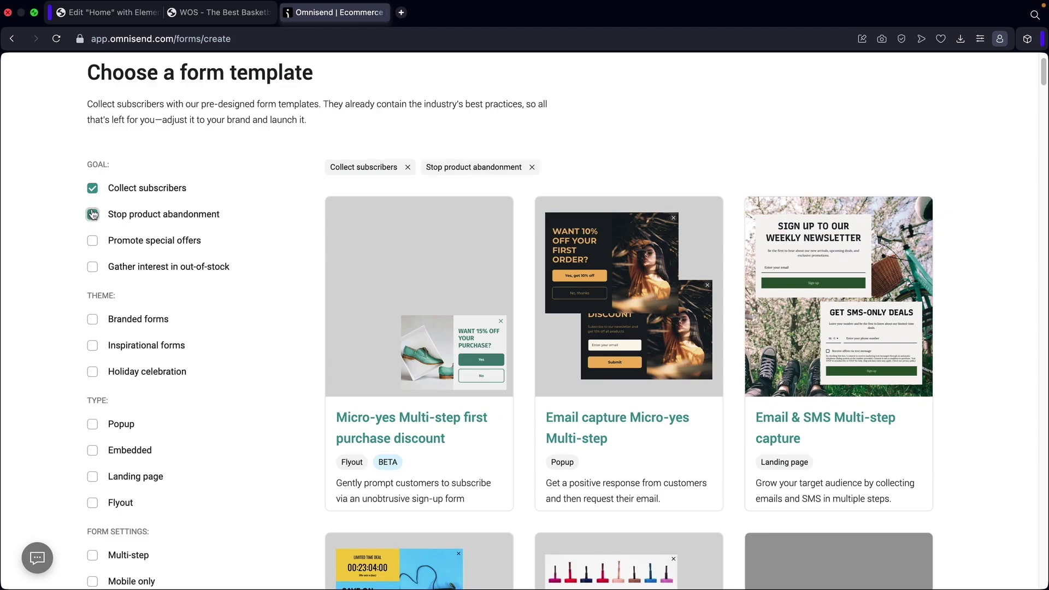
left_click(93, 215)
left_click(92, 188)
Browse the template library and use the Email & SMS branded Multi-step welcome discount template.
scroll(250, 322, "down", 5)
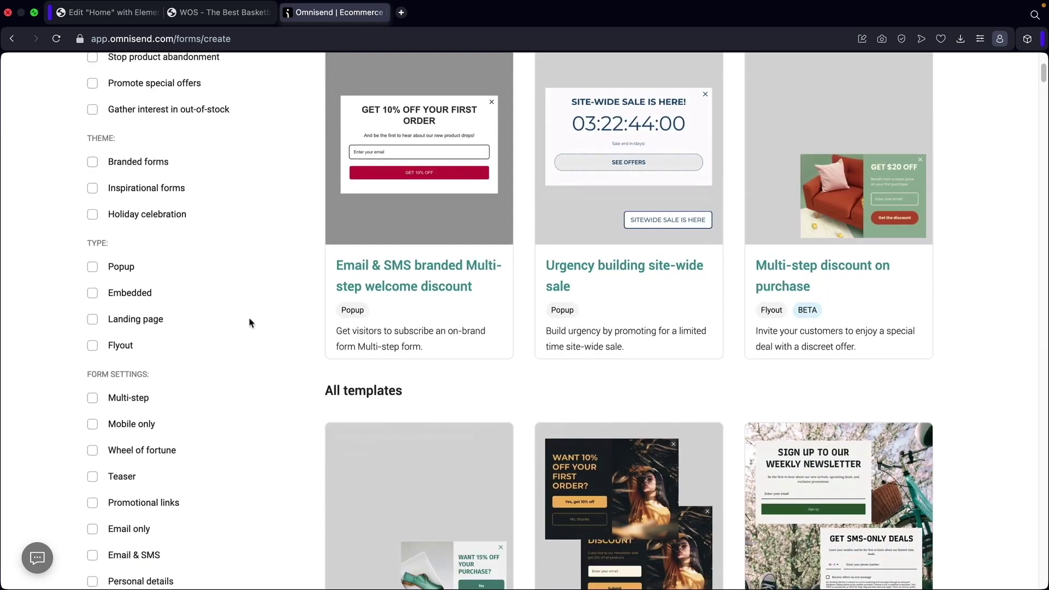
scroll(219, 360, "down", 2)
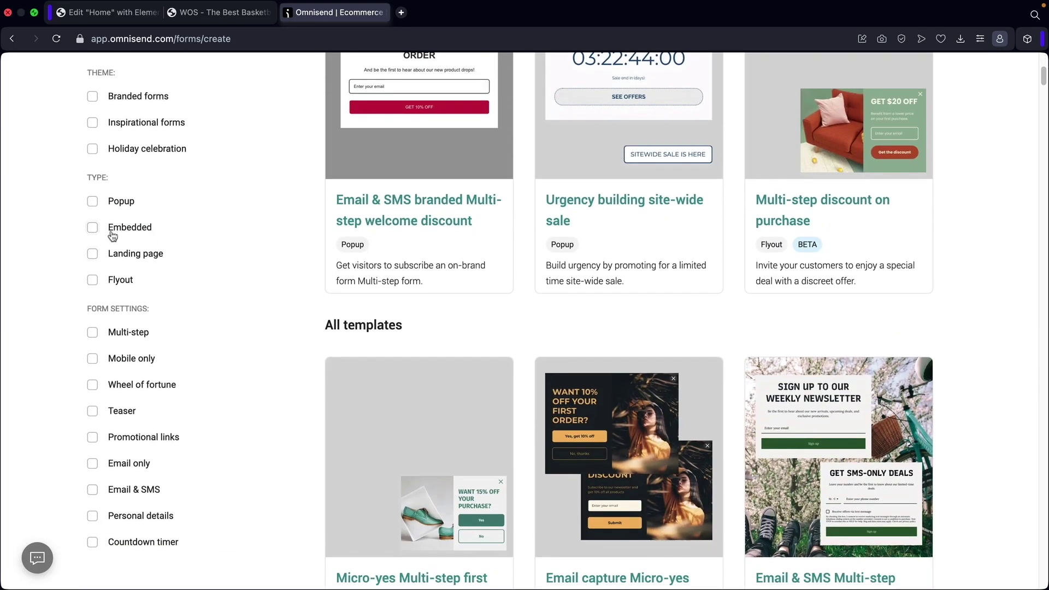
scroll(246, 273, "down", 4)
scroll(260, 304, "down", 12)
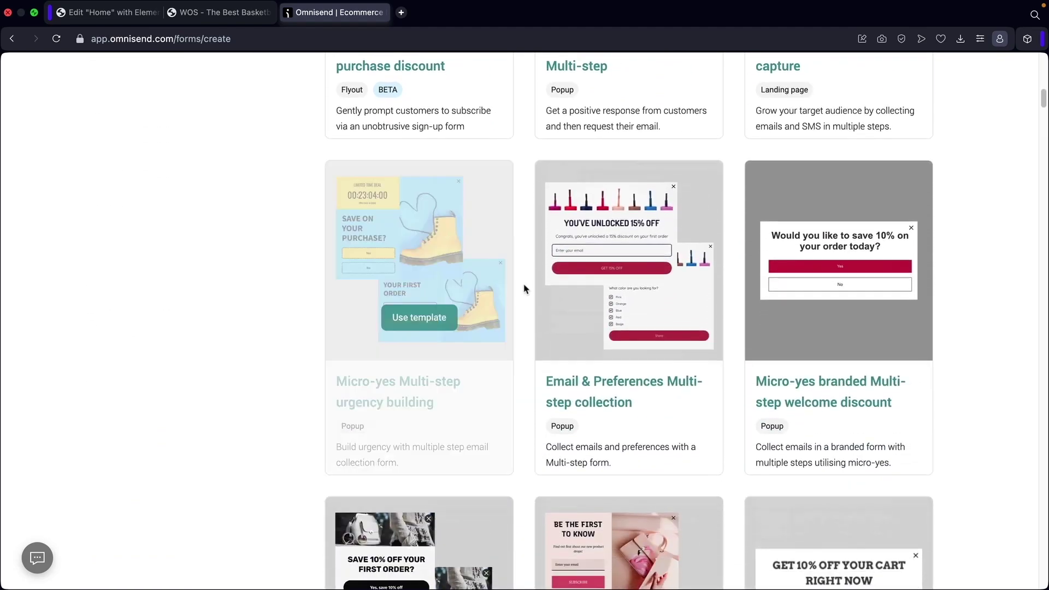
mouse_move(642, 288)
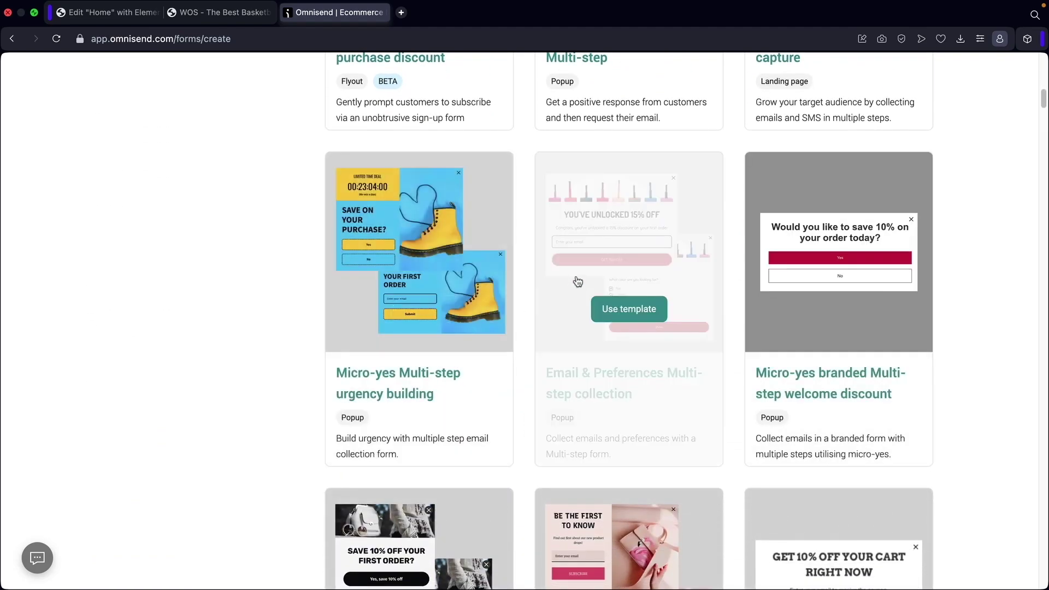
scroll(793, 315, "down", 5)
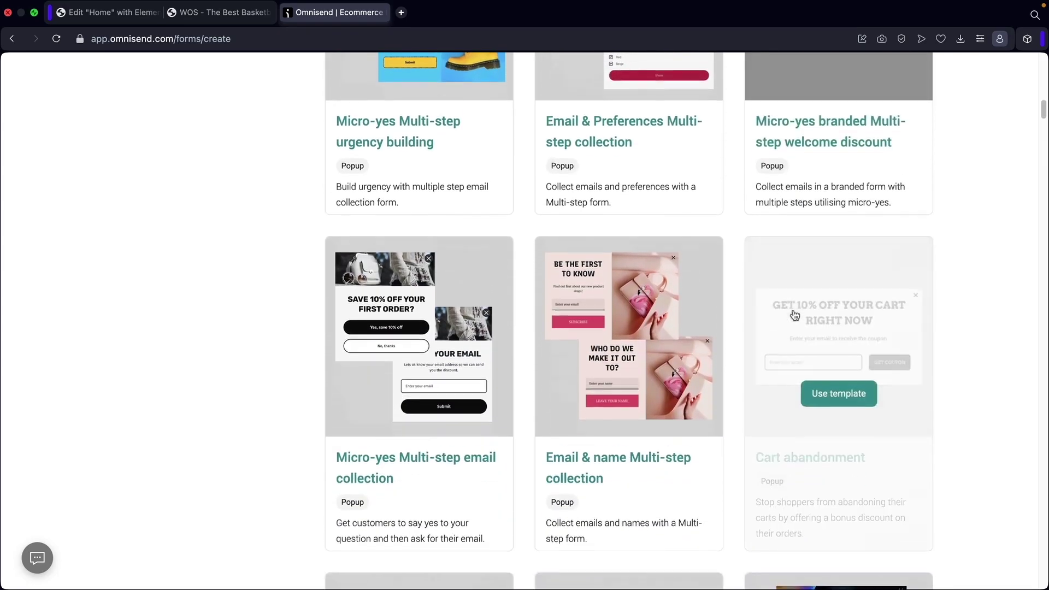
scroll(795, 314, "up", 12)
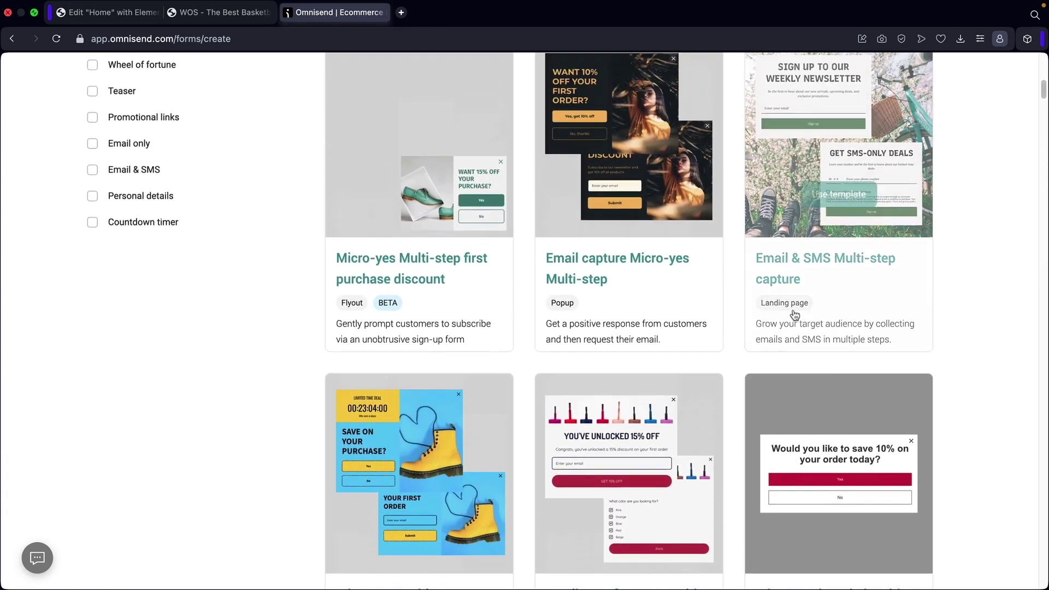
scroll(795, 316, "up", 6)
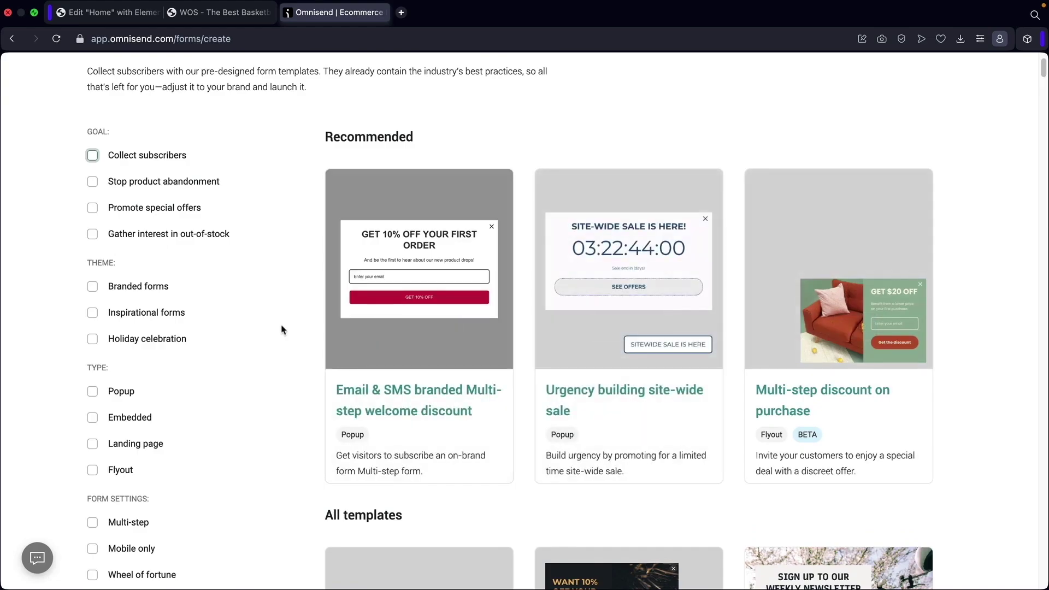
mouse_move(401, 353)
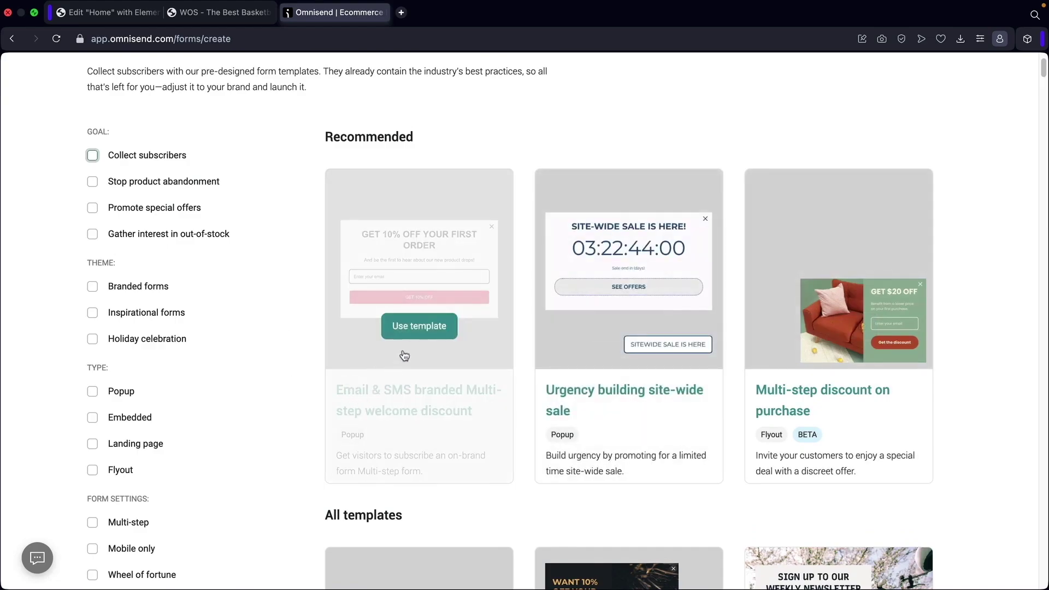
left_click(419, 327)
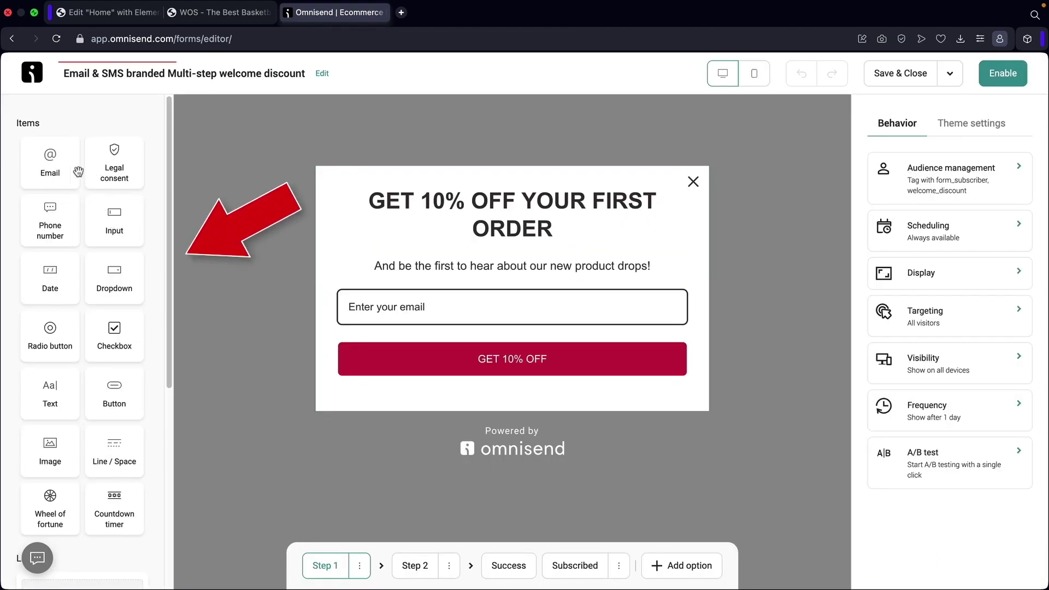
Add a Button below the subheading and test lower opacities, leaving it at 100%.
scroll(65, 212, "down", 5)
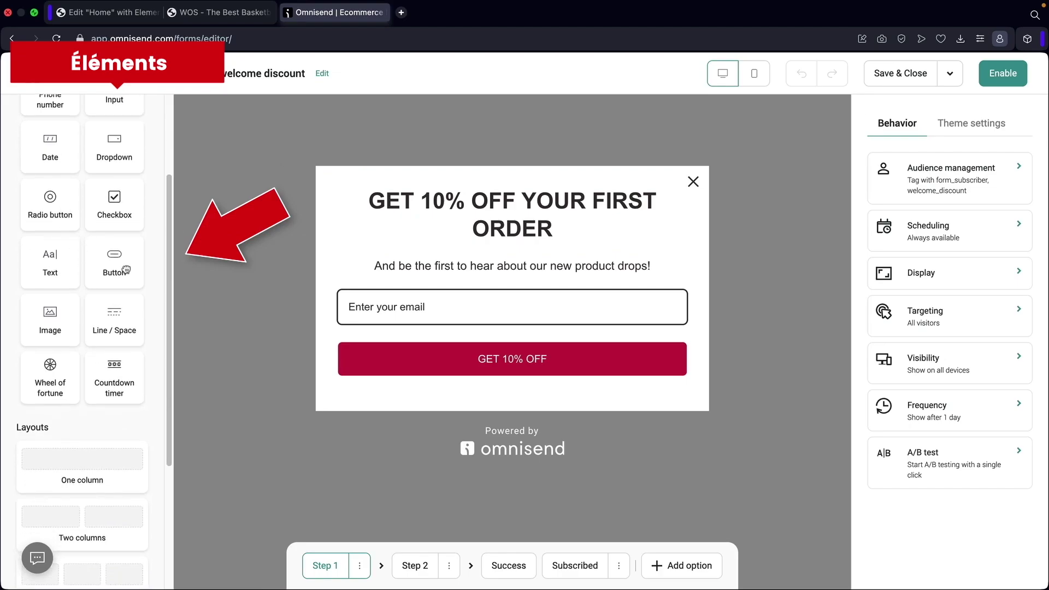
left_click_drag(125, 270, 407, 286)
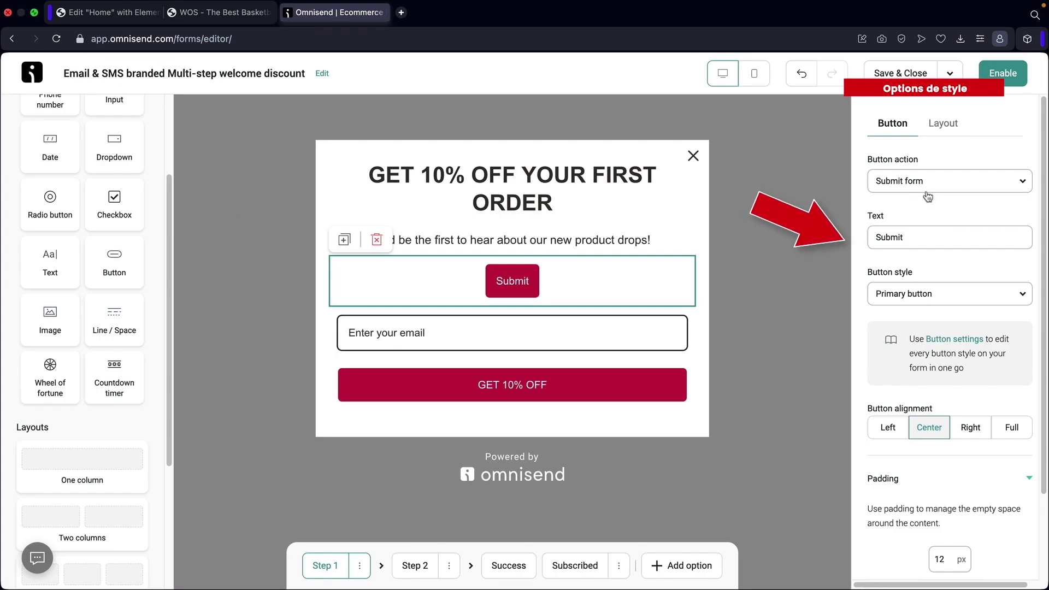
left_click(945, 130)
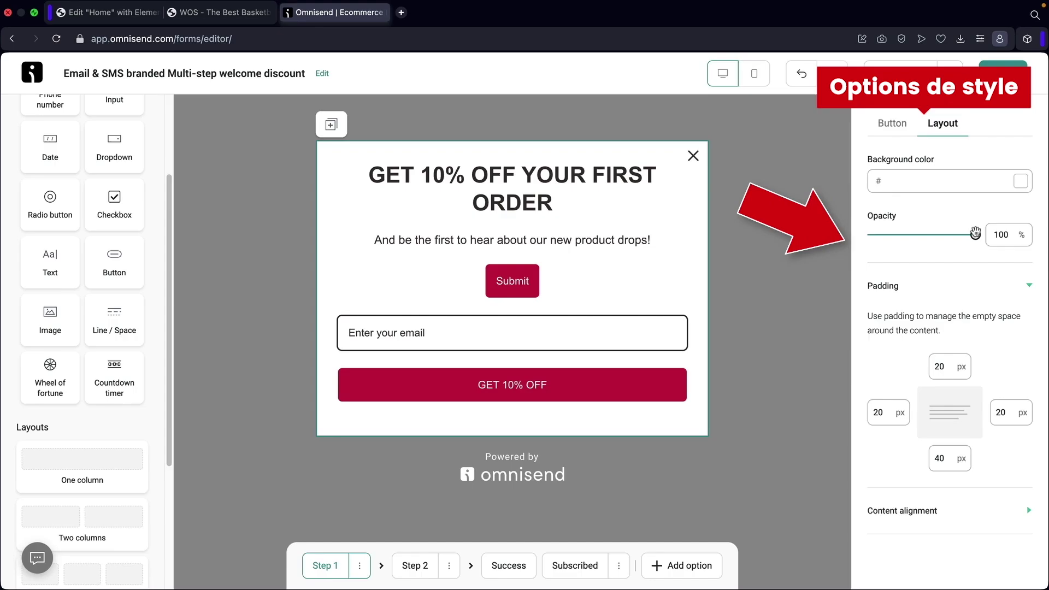
mouse_move(973, 235)
left_mouse_down()
mouse_move(876, 235)
mouse_move(974, 235)
left_mouse_up()
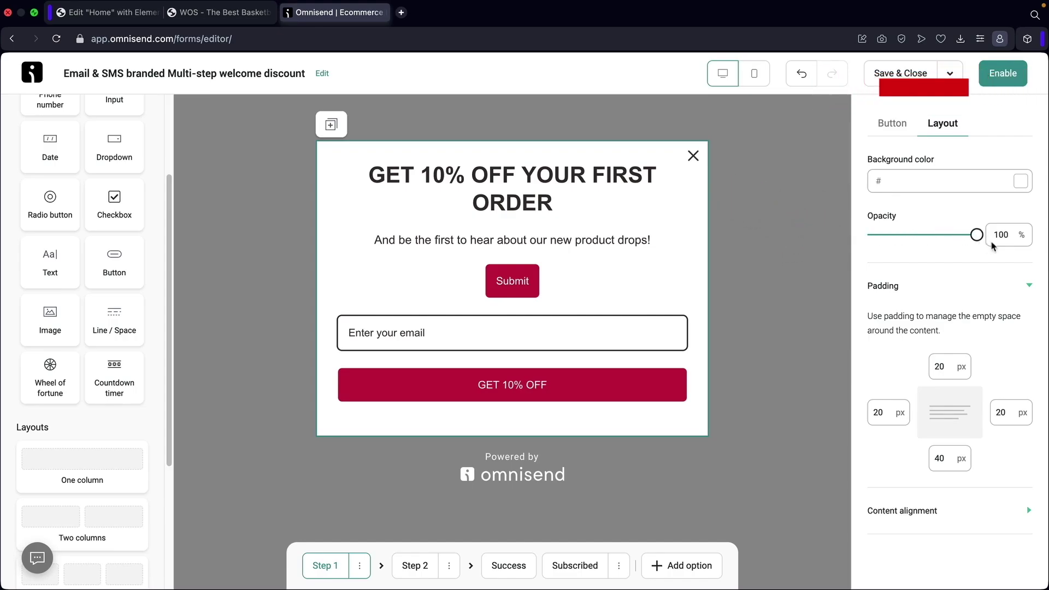
Try a 100 px top padding, then set it back to 20 px.
double_click(946, 367)
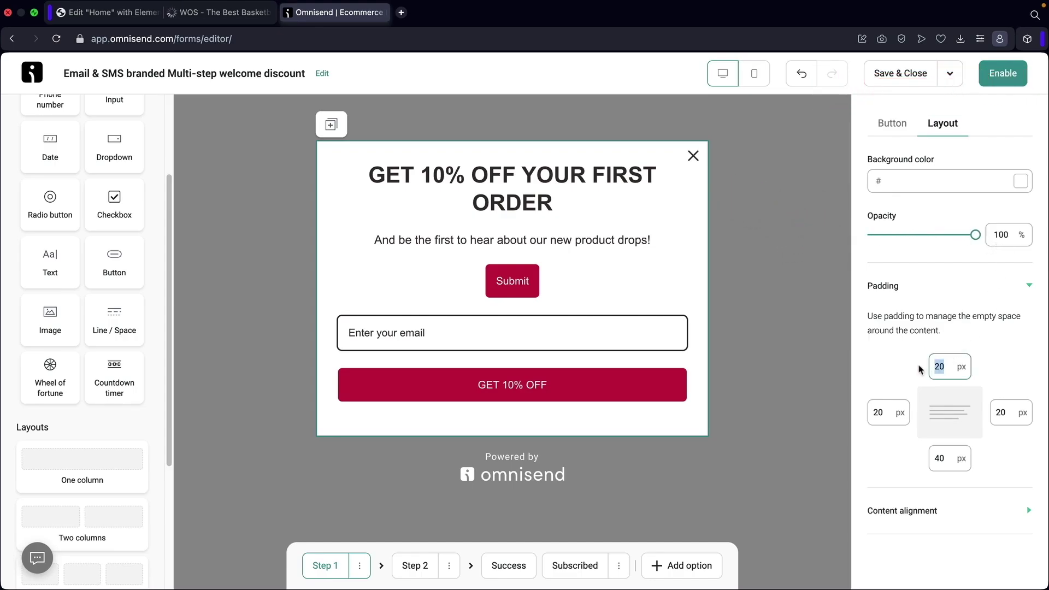
type("100")
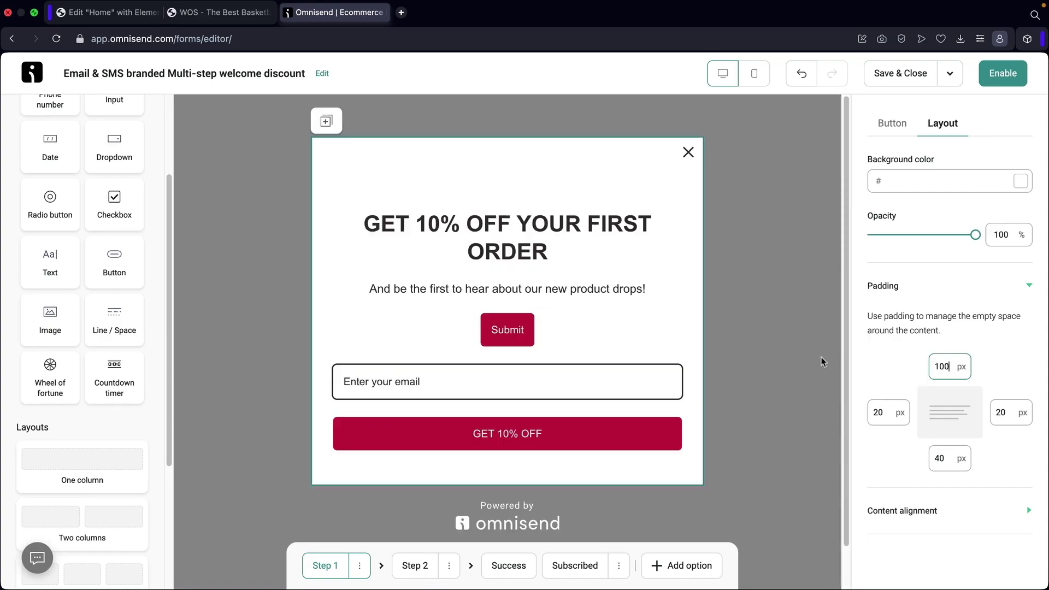
key("BackSpace")
key("BackSpace")
type("20")
key("BackSpace")
key("BackSpace")
key("BackSpace")
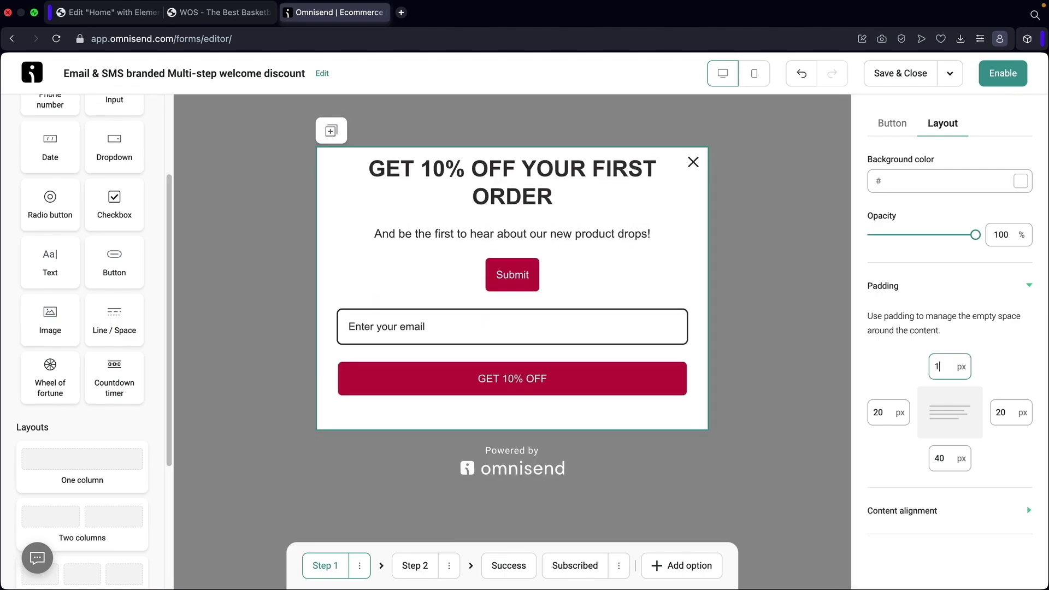
type("20")
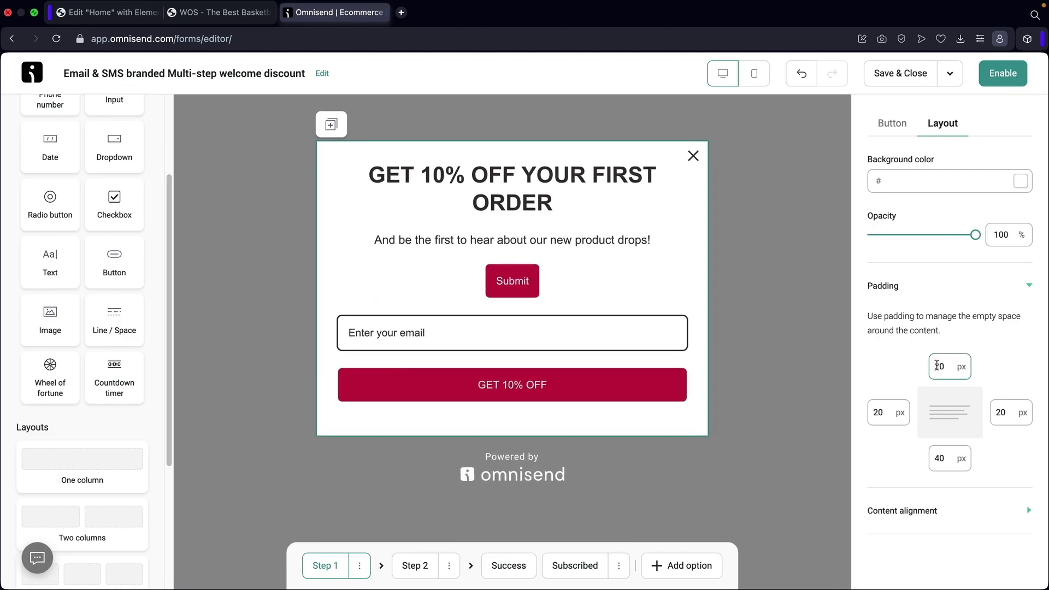
Duplicate the Submit button block, then delete both the copy and the original.
left_click(518, 291)
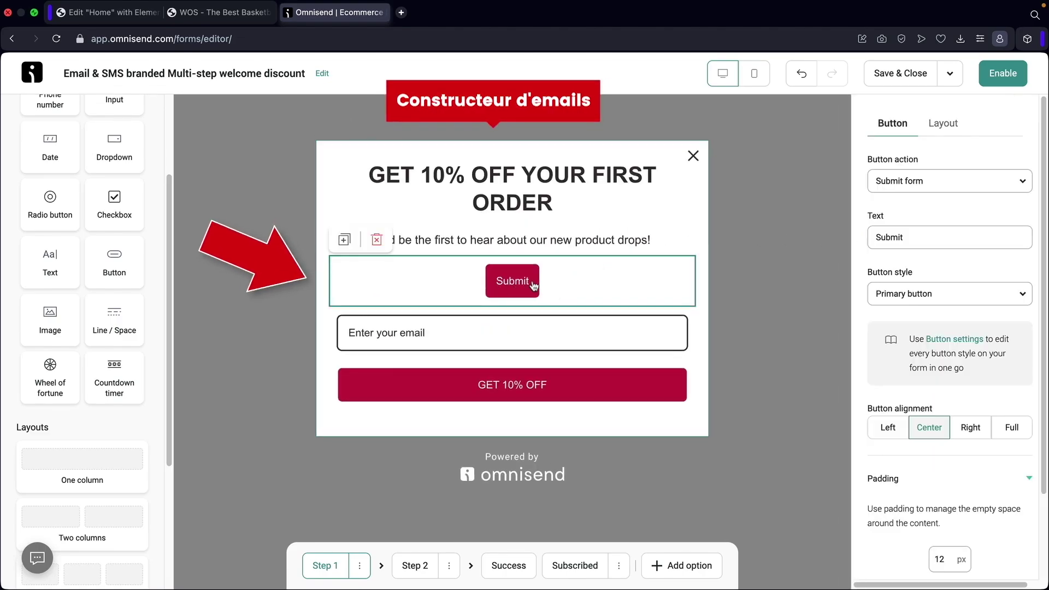
left_click(345, 240)
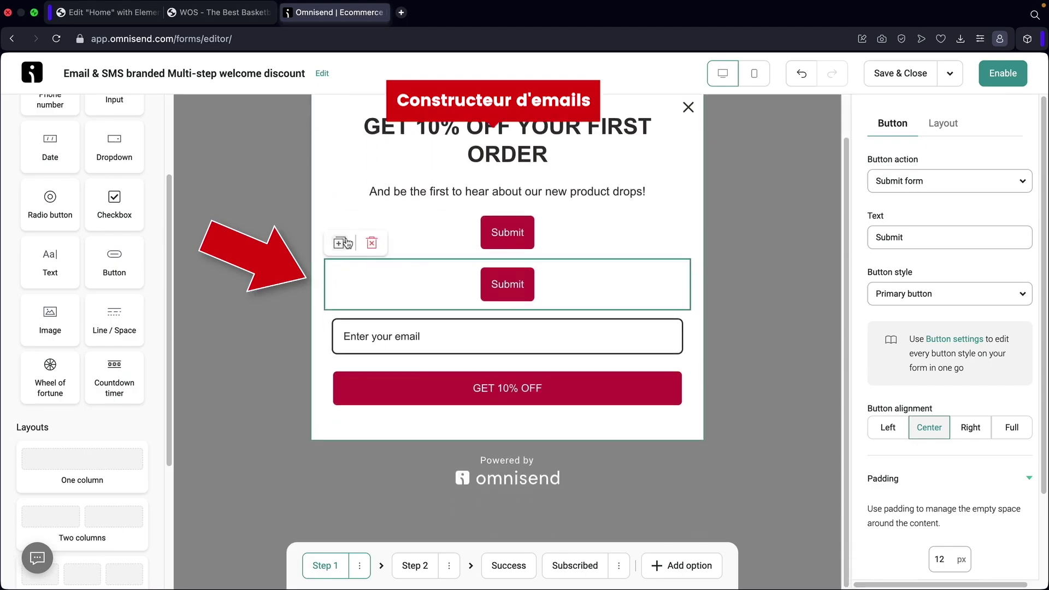
left_click(373, 244)
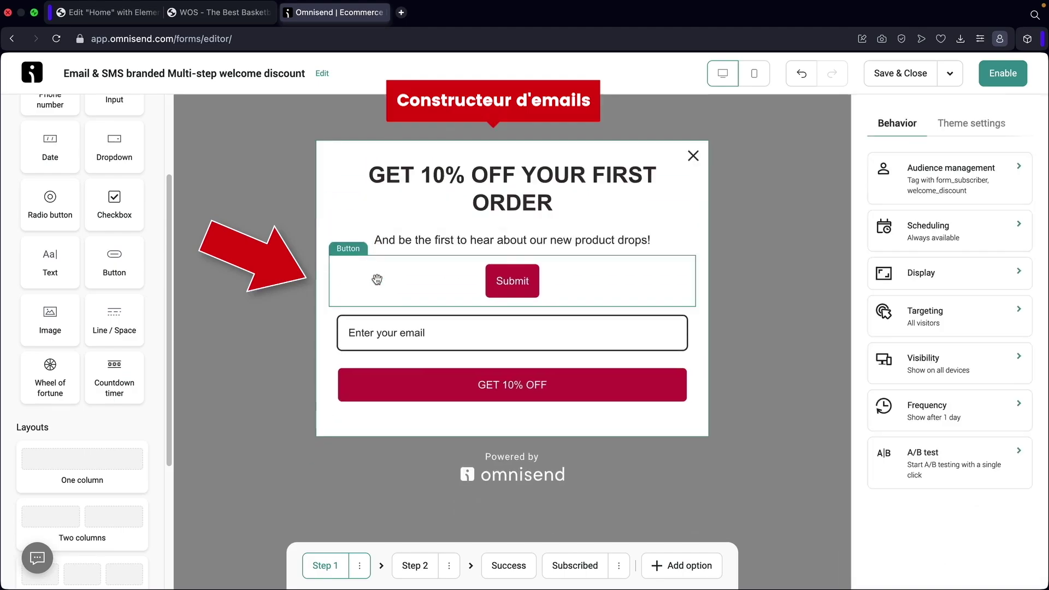
left_click(374, 275)
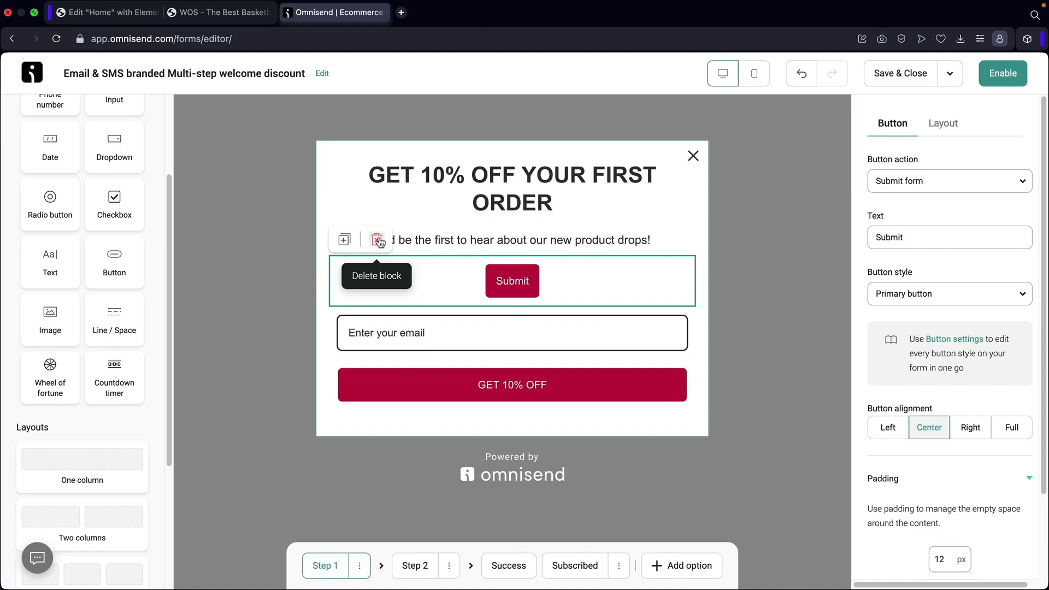
left_click(378, 239)
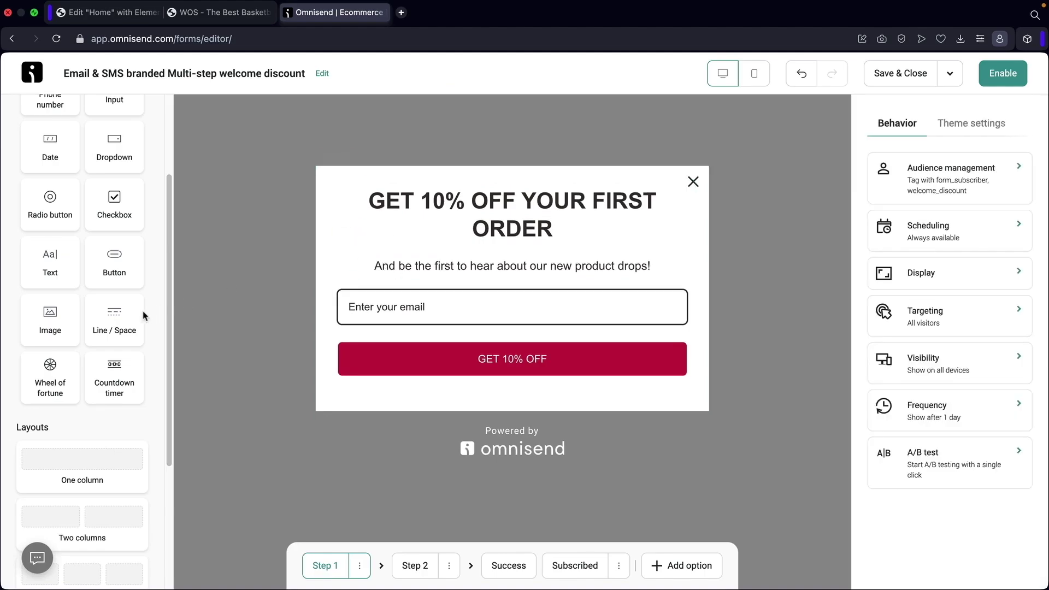
Add a two-column row with an image placeholder and a Submit button in the left column.
scroll(126, 315, "down", 2)
scroll(122, 315, "down", 2)
left_click_drag(95, 392, 442, 262)
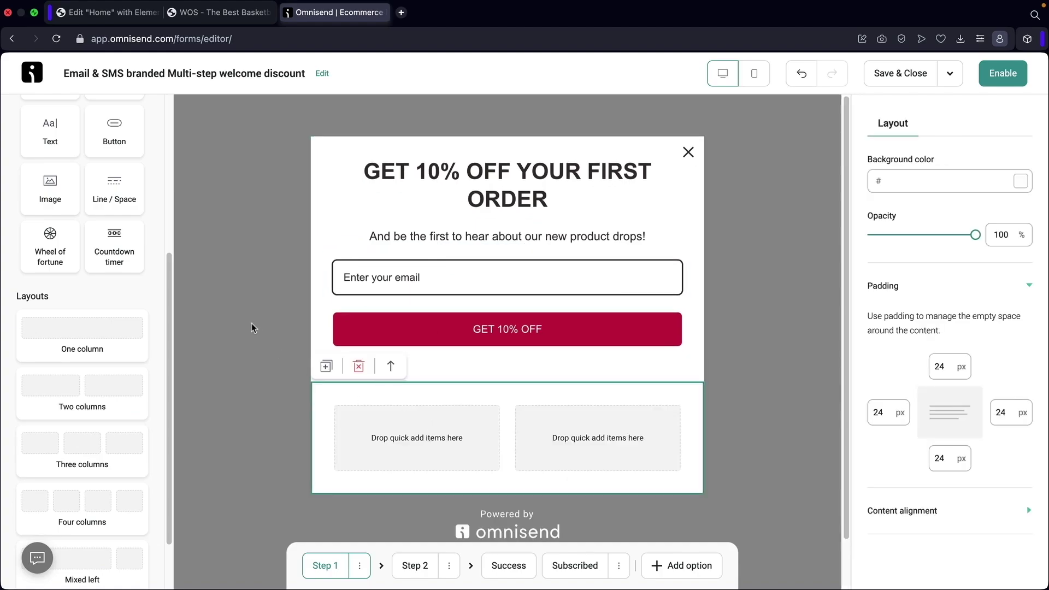
left_click_drag(50, 186, 388, 432)
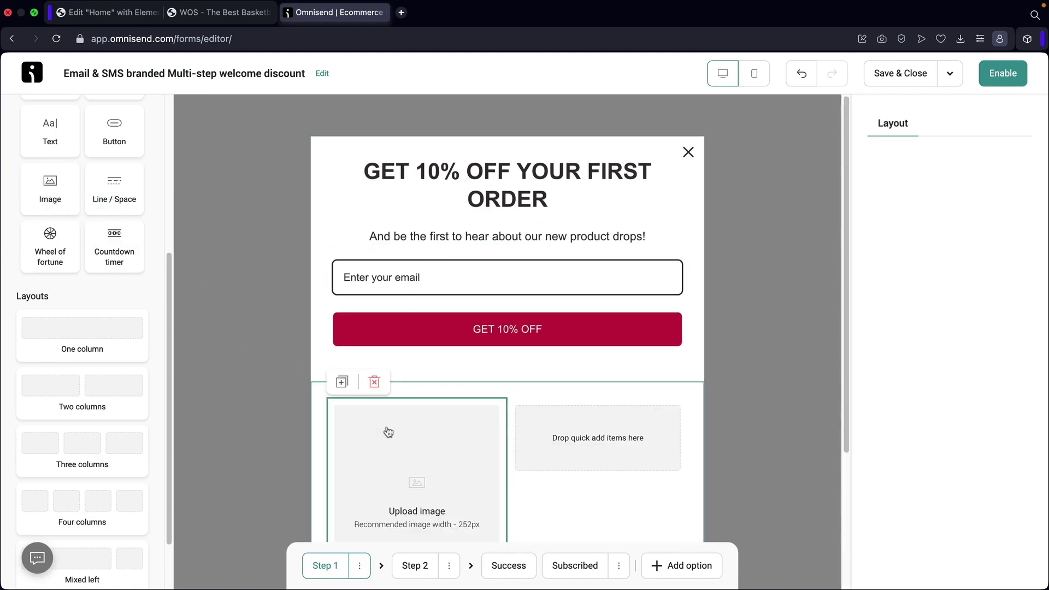
scroll(335, 399, "down", 4)
left_click_drag(102, 138, 367, 418)
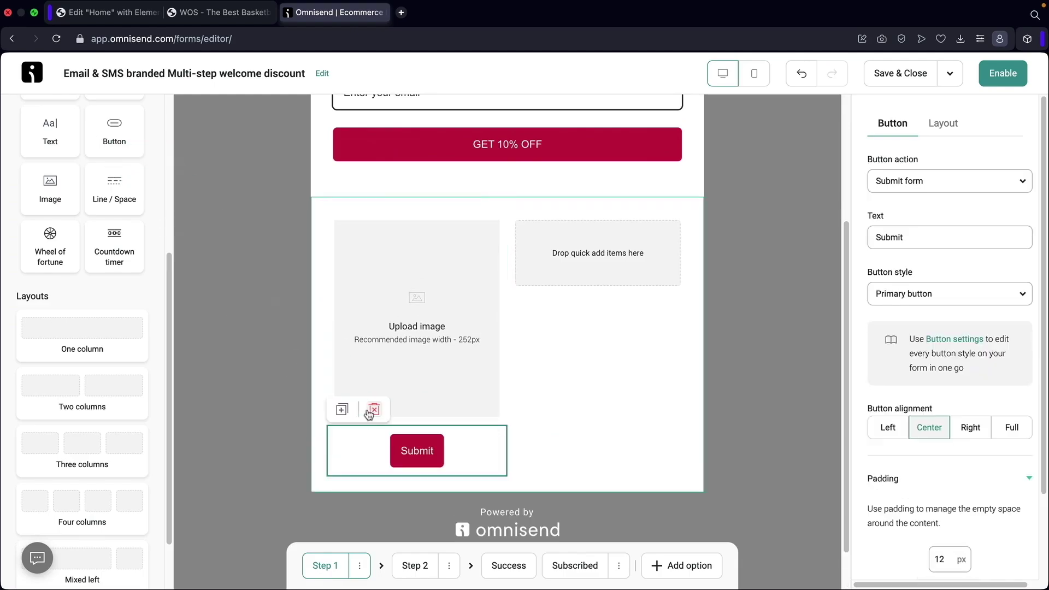
left_click(555, 275)
scroll(112, 276, "up", 5)
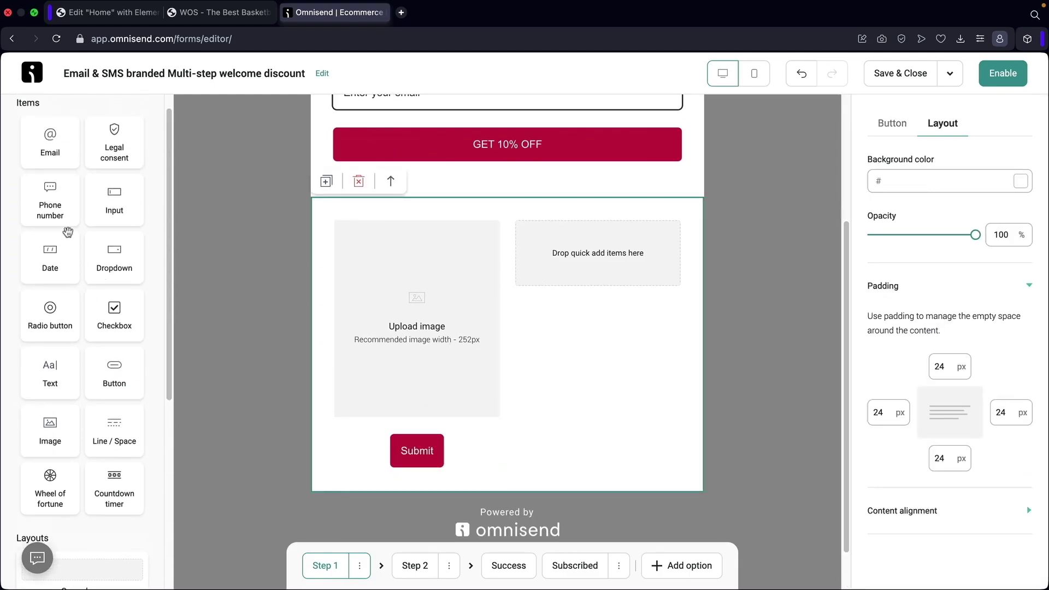
Put a text block and a checkbox field with two extra choices in the right column.
left_click_drag(50, 372, 547, 255)
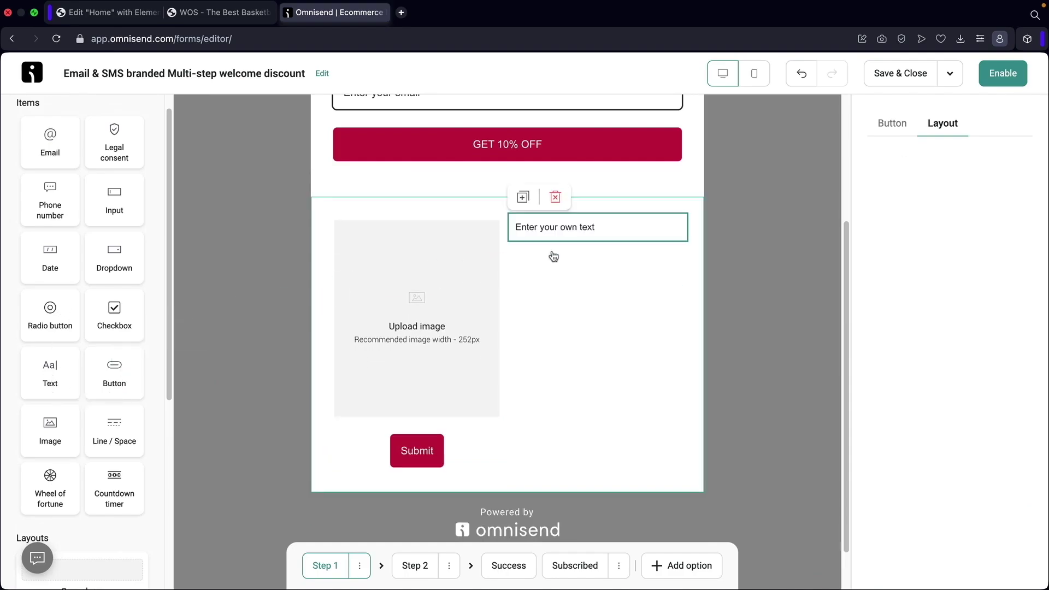
left_click_drag(116, 319, 562, 242)
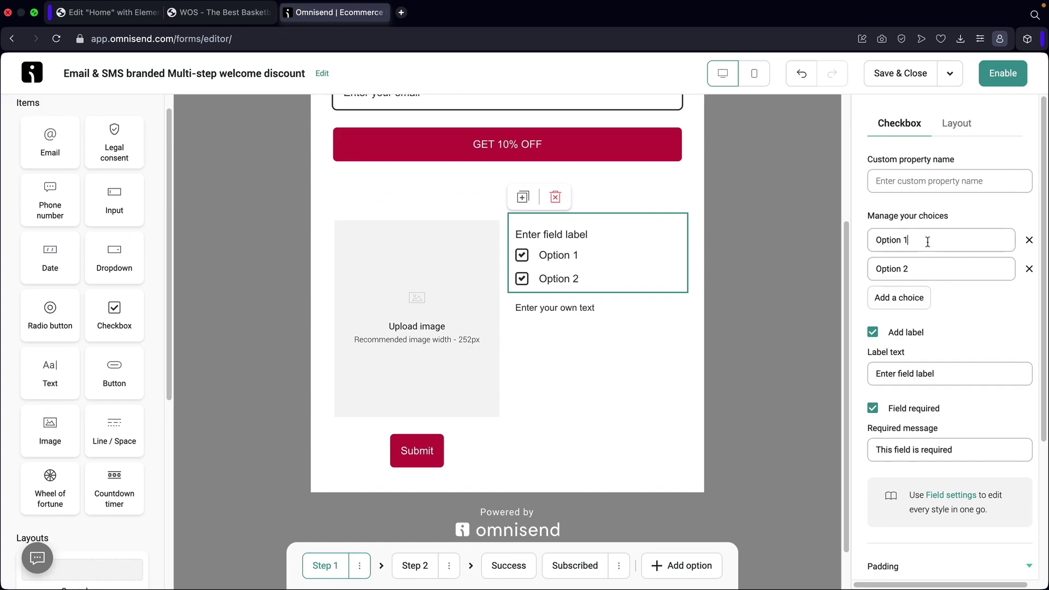
left_click_drag(928, 242, 883, 242)
left_click(895, 298)
left_click(900, 327)
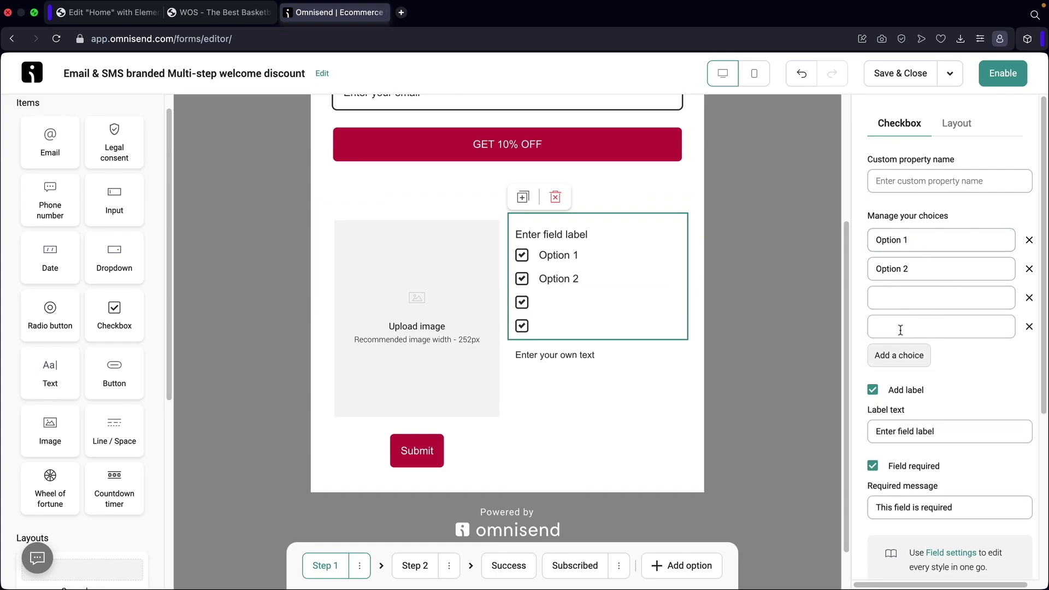
Delete the checkbox, image, Submit button and text, then the empty two-column row.
left_click(556, 196)
left_click(471, 287)
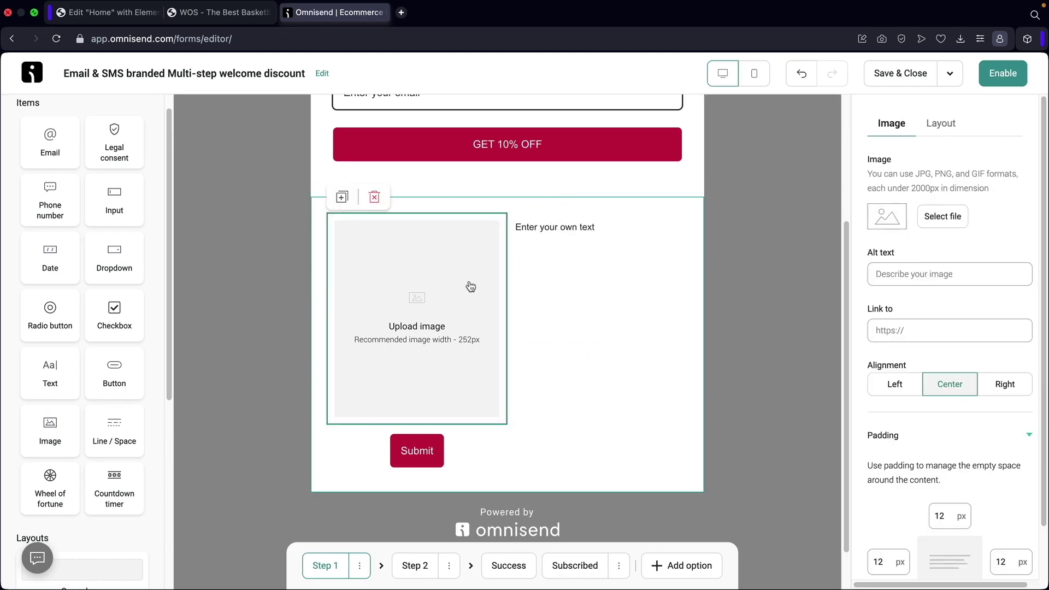
left_click(375, 200)
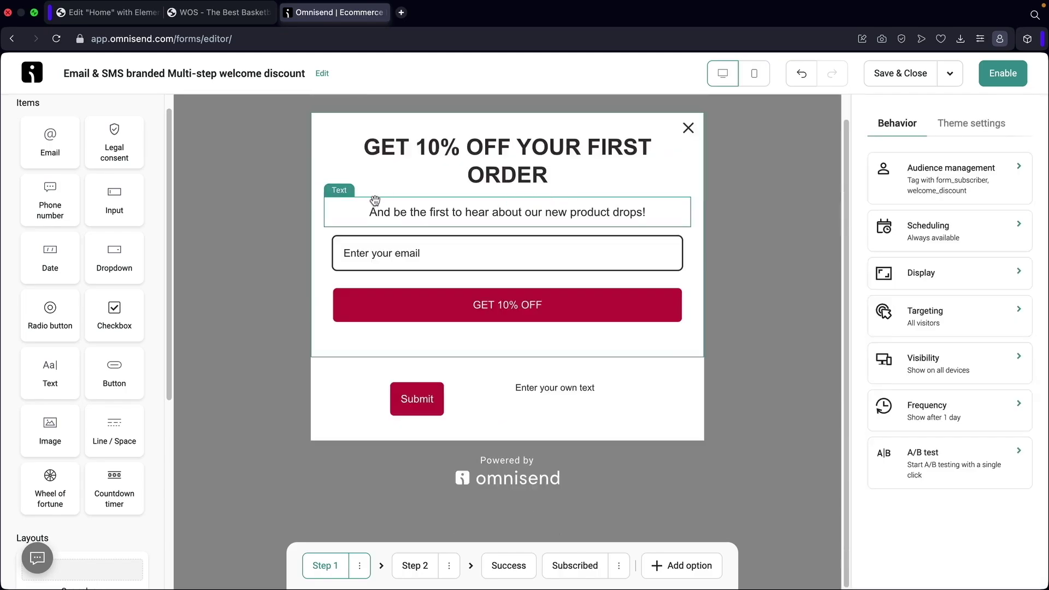
left_click(417, 389)
left_click(376, 356)
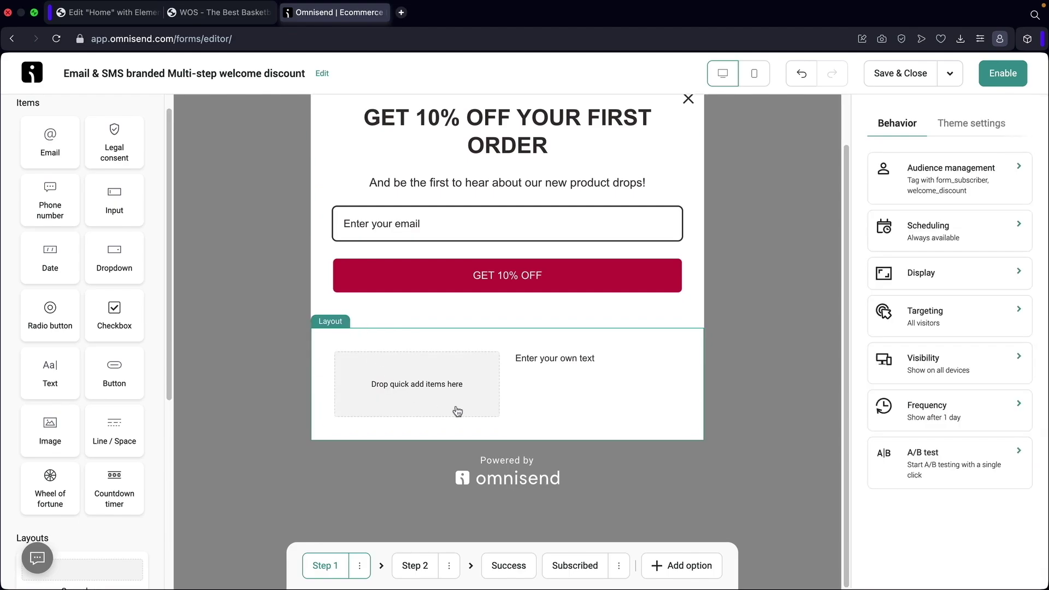
left_click(533, 364)
left_click(553, 327)
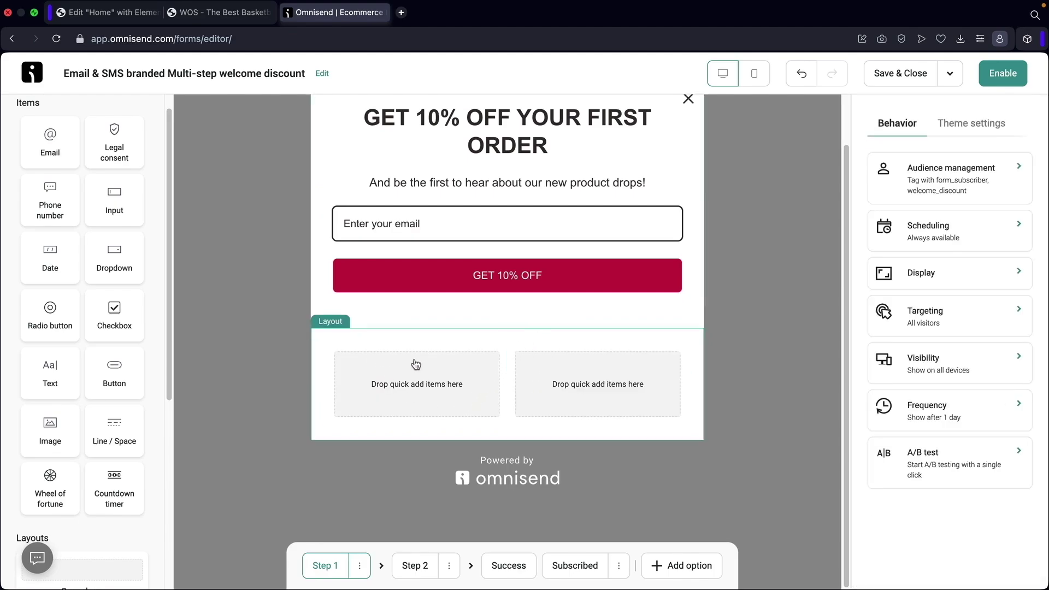
left_click(339, 359)
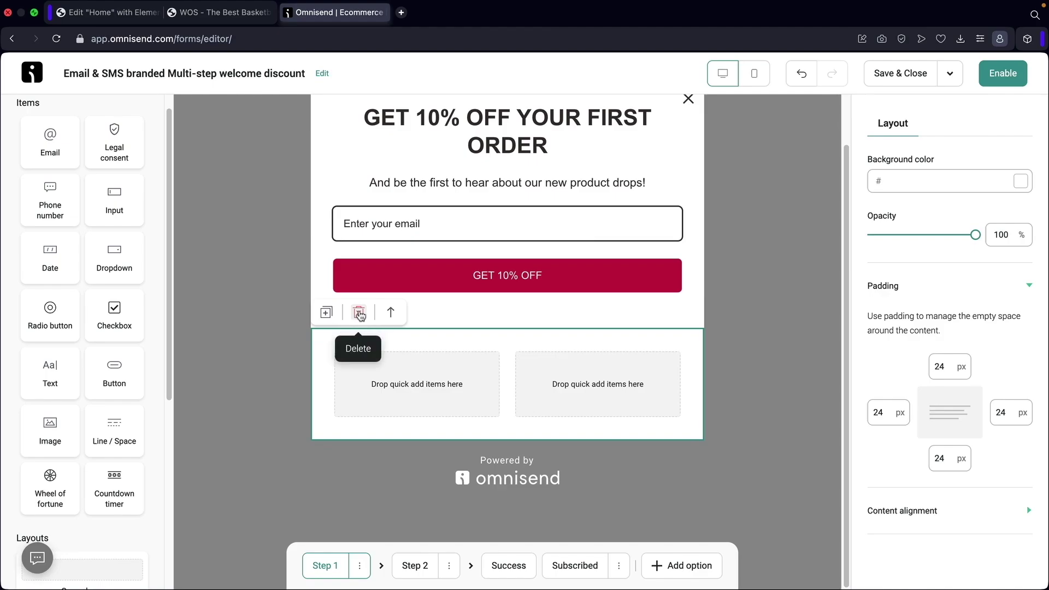
left_click(360, 315)
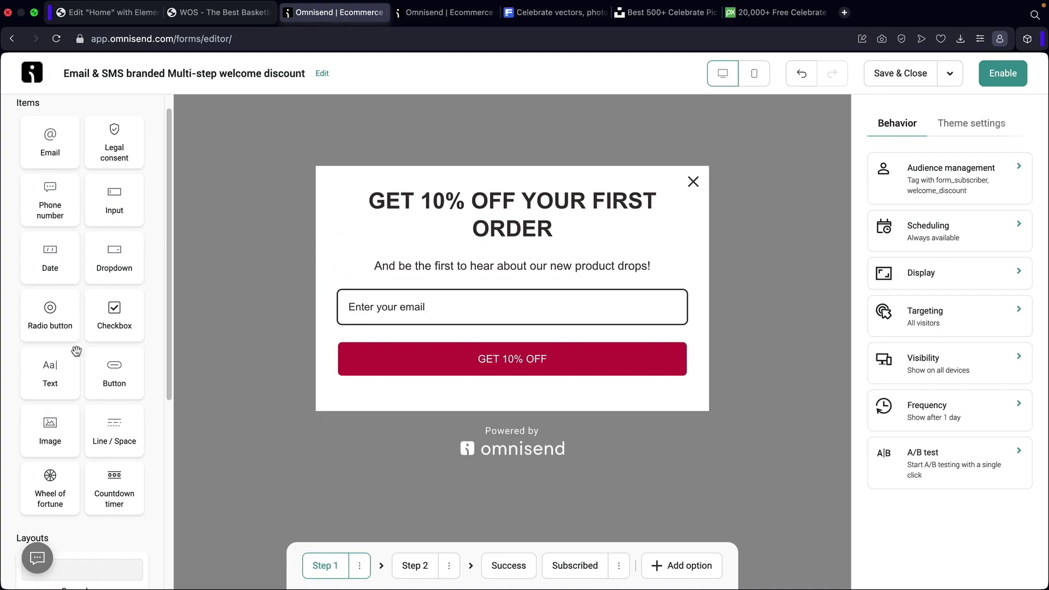
Place an empty Image block above the popup heading and switch to Freepik's celebrate results.
left_click_drag(50, 436, 506, 175)
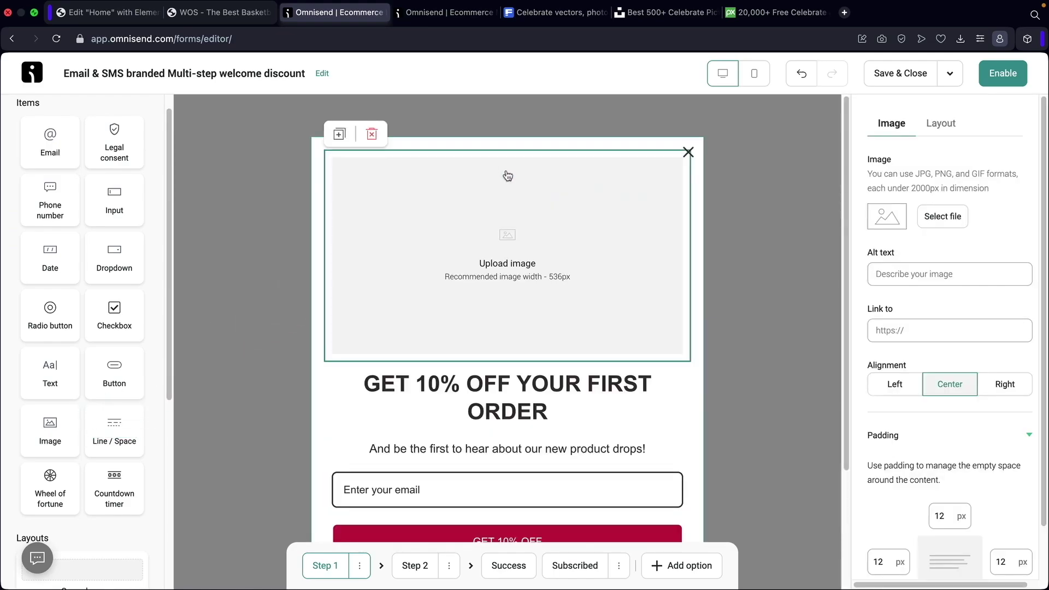
left_click(556, 13)
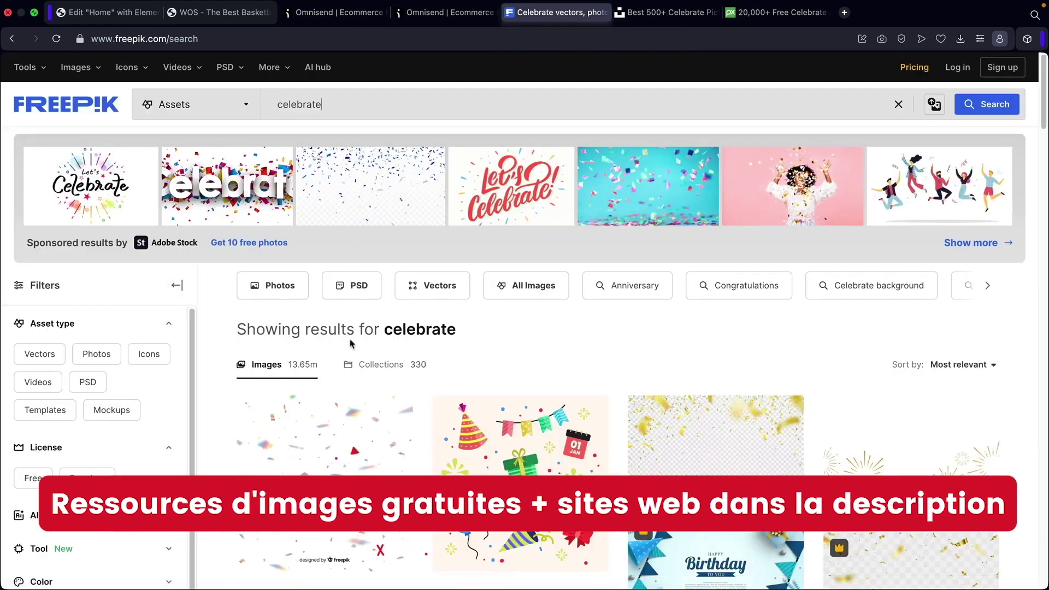
Scroll through Freepik's celebrate images, then switch to the Unsplash celebrate photos.
scroll(446, 344, "down", 2)
scroll(445, 344, "down", 8)
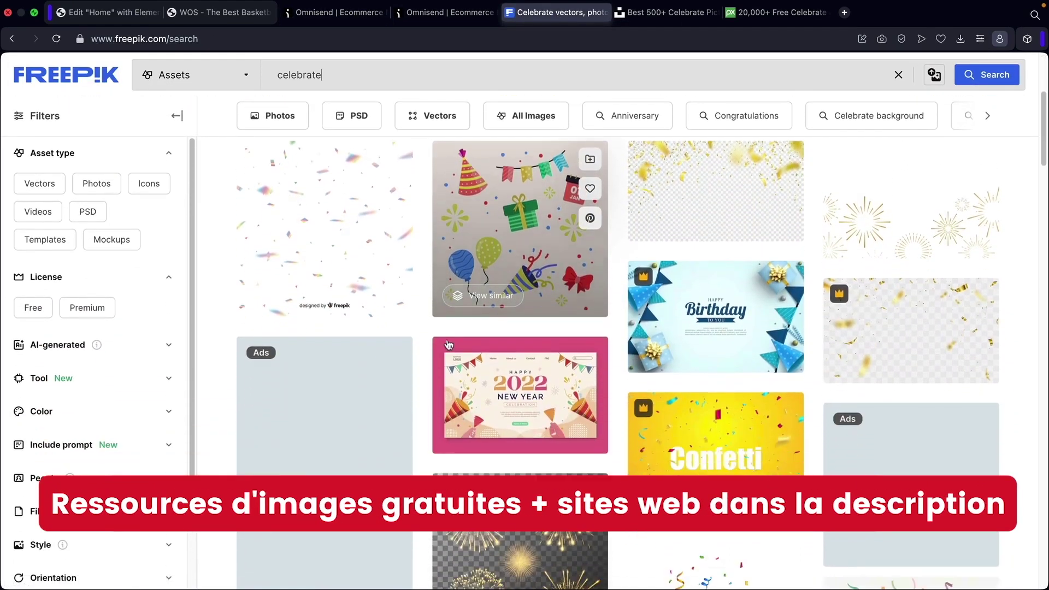
scroll(396, 358, "down", 15)
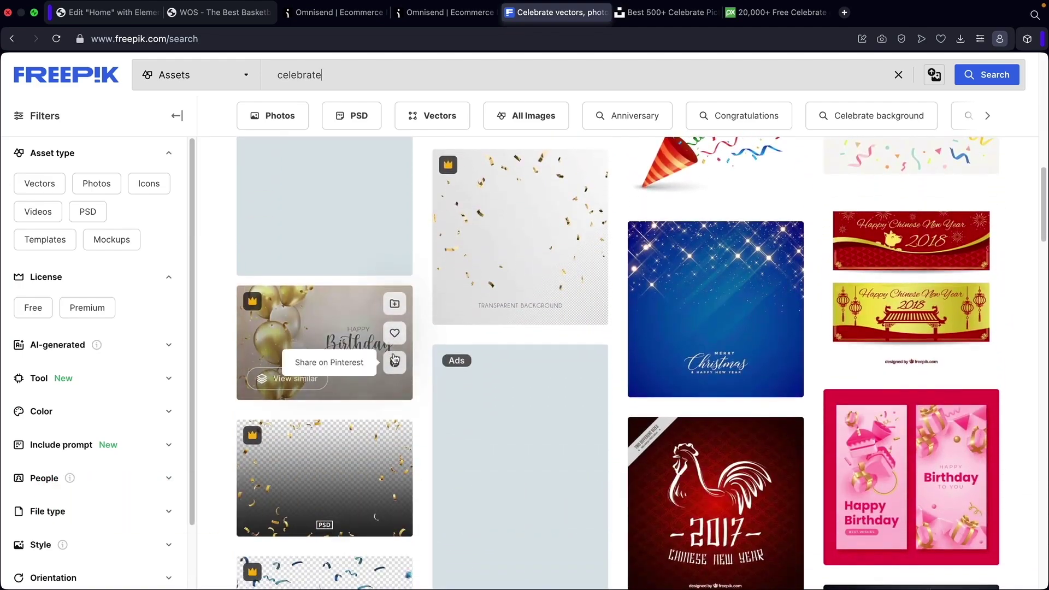
scroll(413, 357, "up", 20)
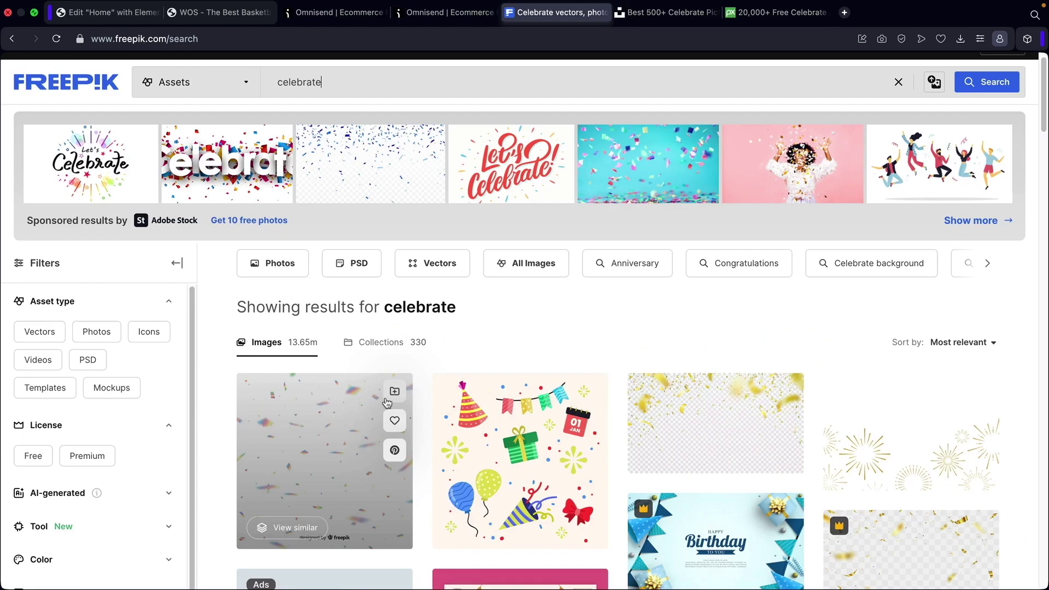
left_click(657, 19)
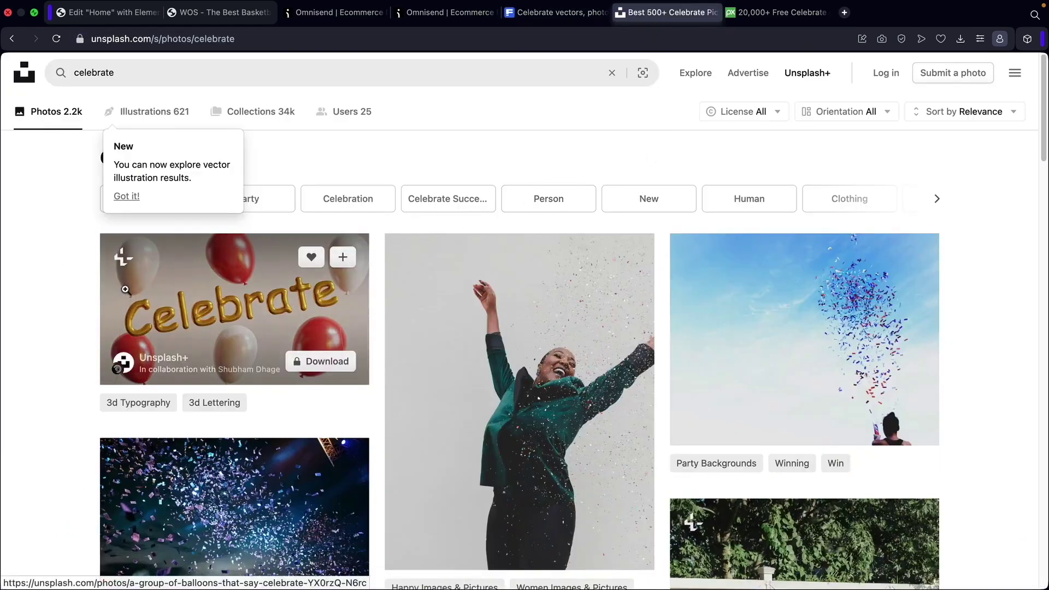
Scroll Unsplash's celebrate photos, dismiss the search suggestions, then switch to Pixabay's results.
scroll(100, 286, "down", 10)
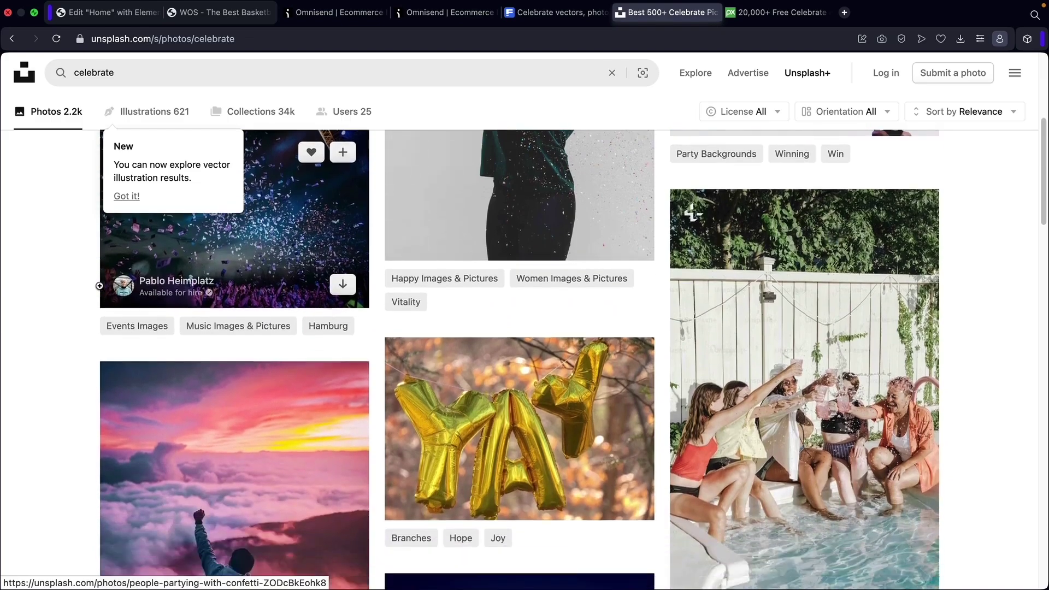
scroll(100, 286, "down", 2)
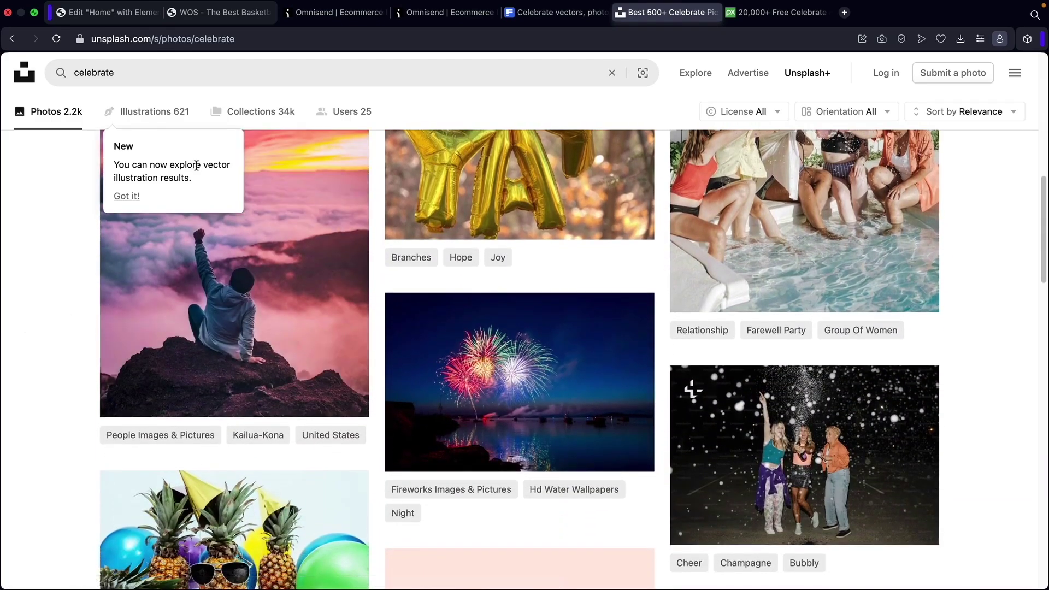
left_click(164, 72)
left_click(10, 289)
scroll(56, 307, "down", 5)
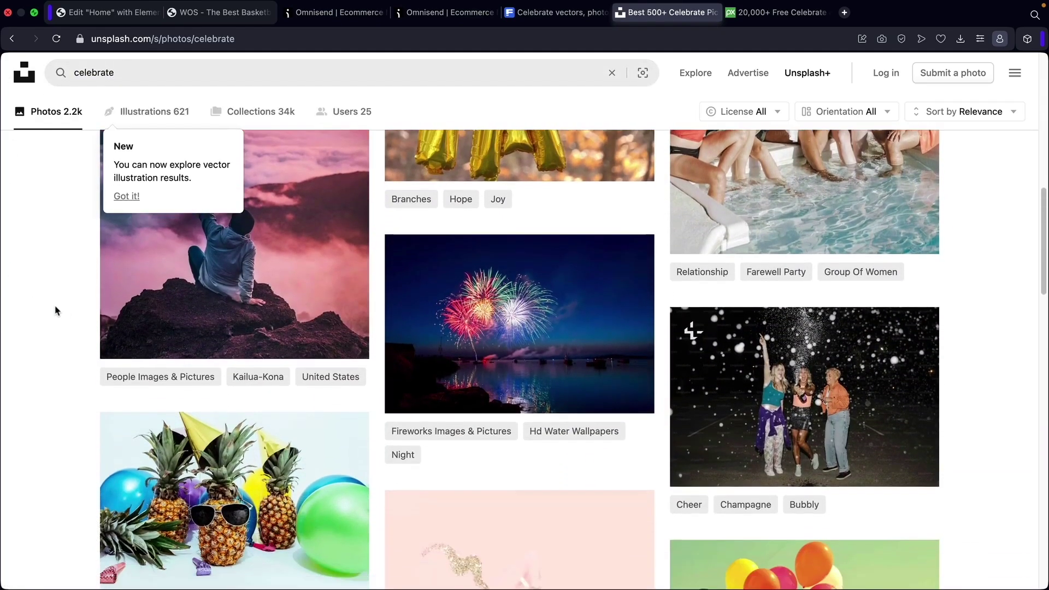
scroll(199, 340, "up", 15)
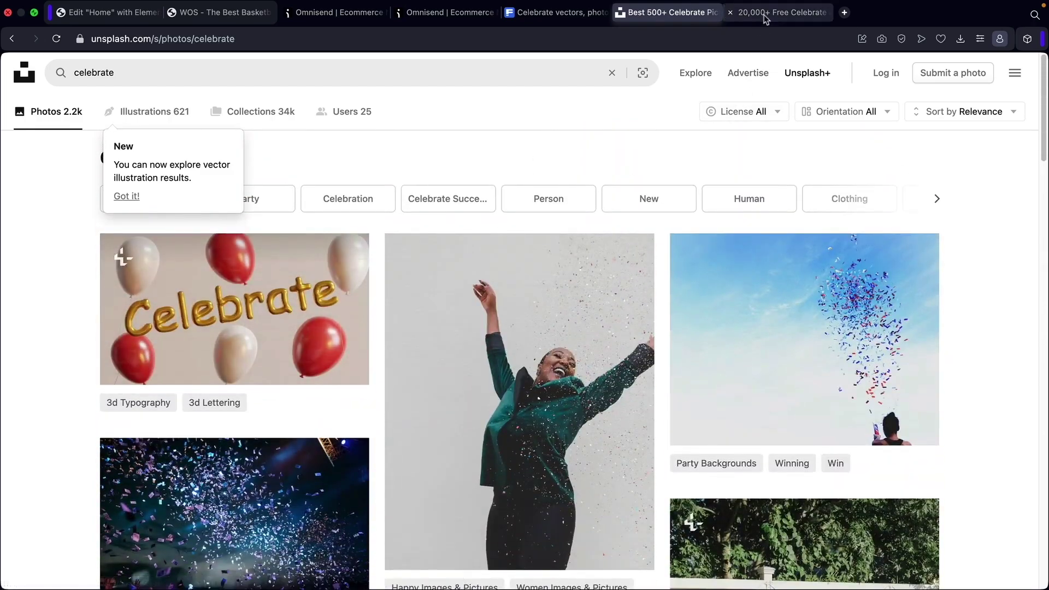
left_click(766, 16)
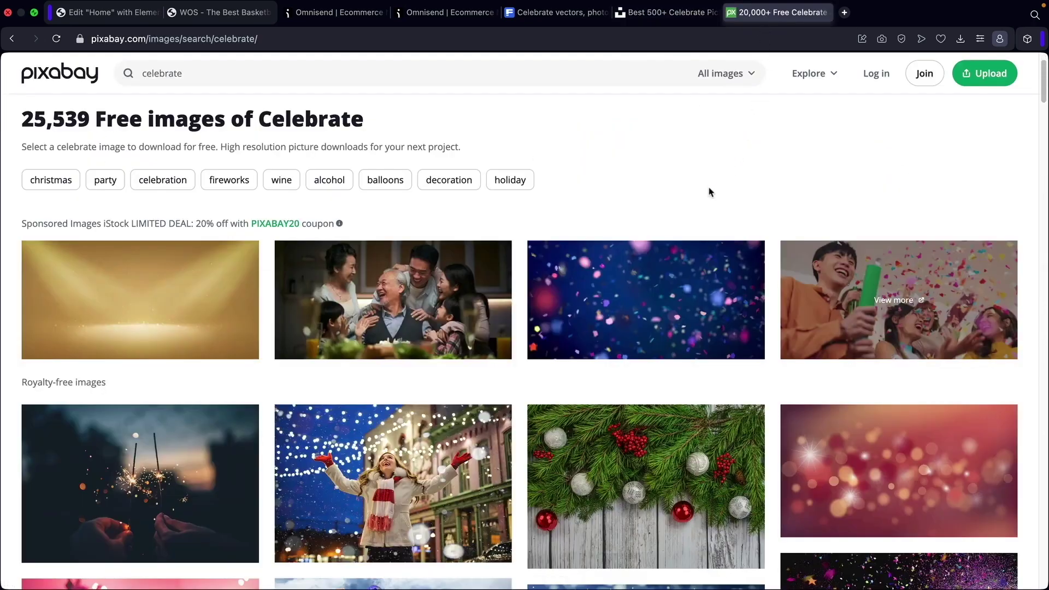
Browse Pixabay's free celebrate images, then go back to the Omnisend form editor.
scroll(666, 195, "down", 7)
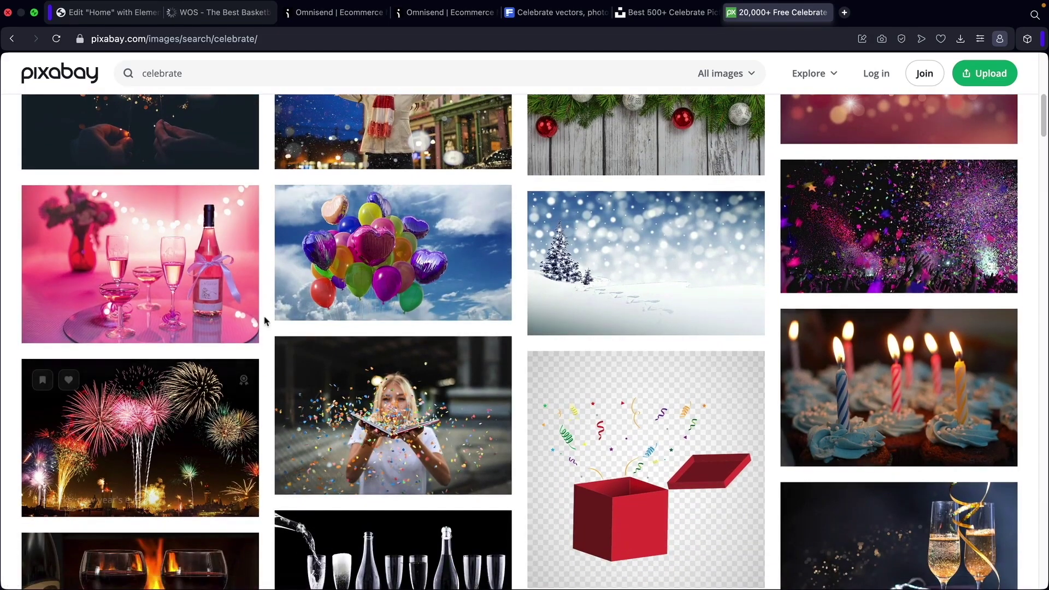
scroll(543, 326, "up", 4)
scroll(542, 326, "up", 4)
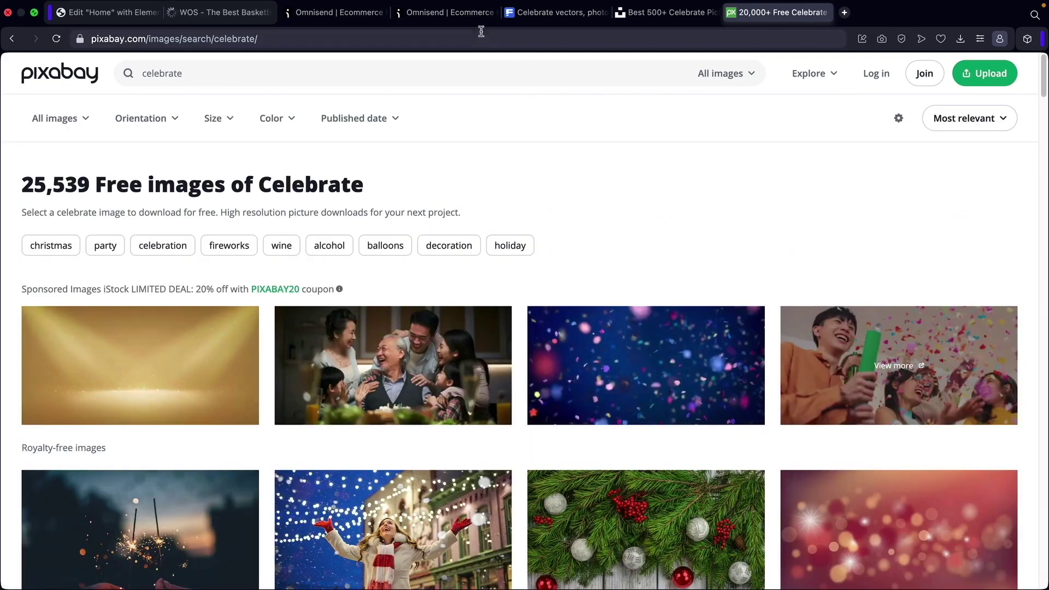
left_click(339, 12)
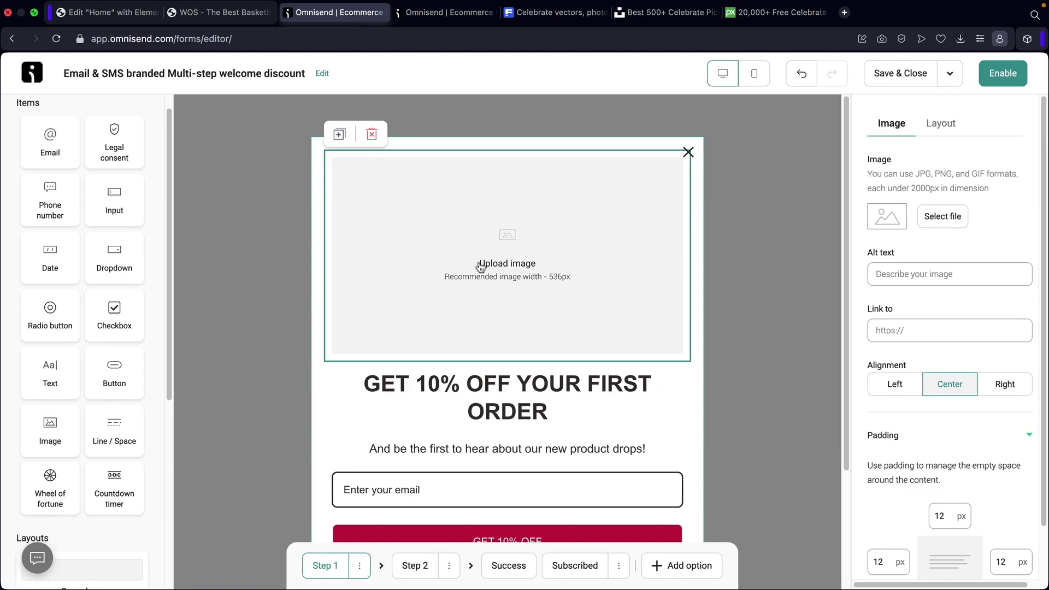
Upload 3day-flashsale1.jpg into the popup's top image block.
left_click(947, 222)
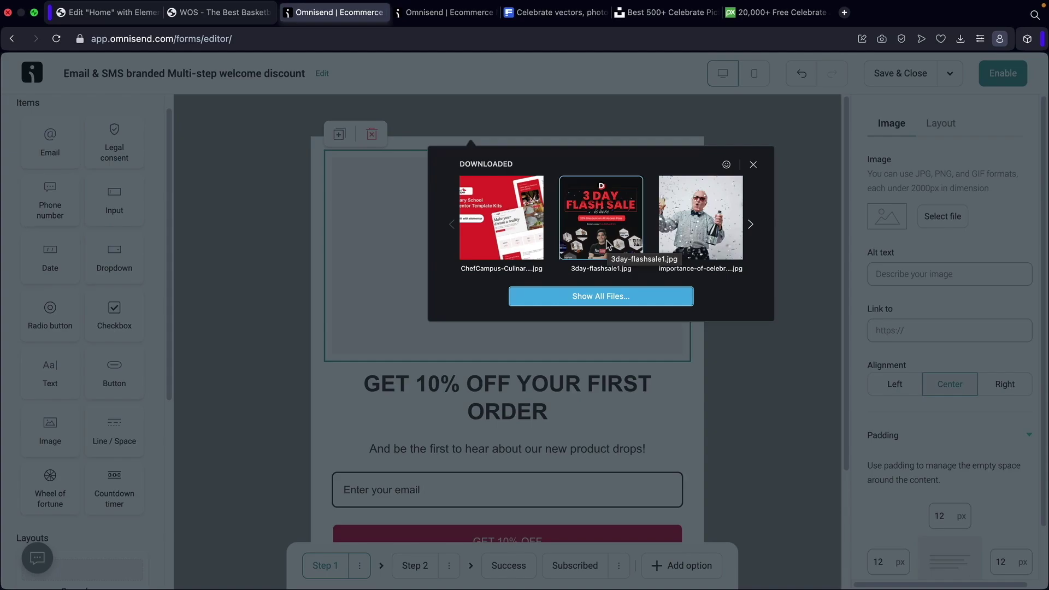
left_click(605, 210)
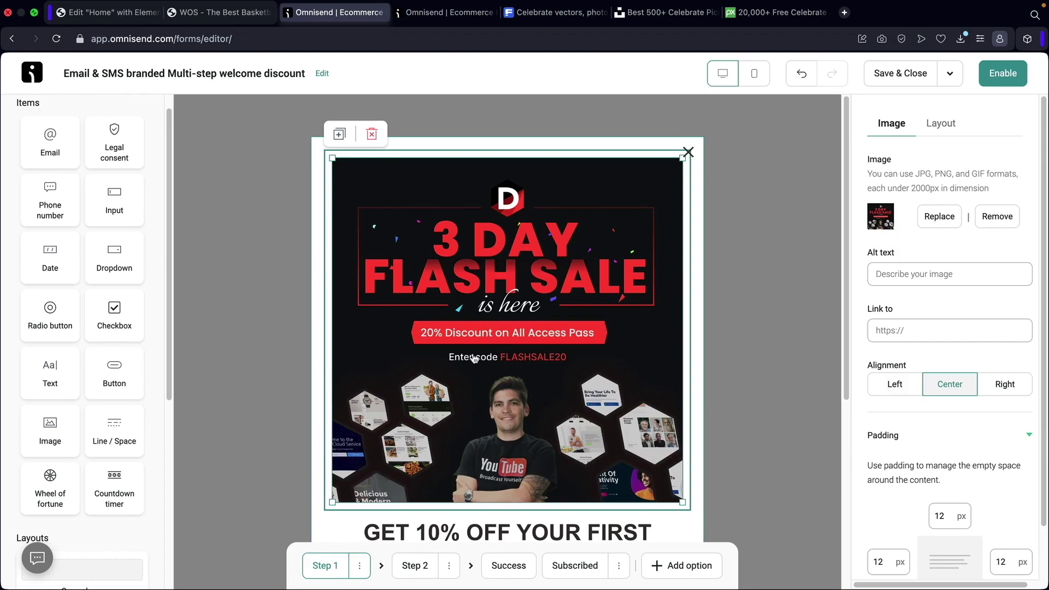
scroll(474, 359, "down", 5)
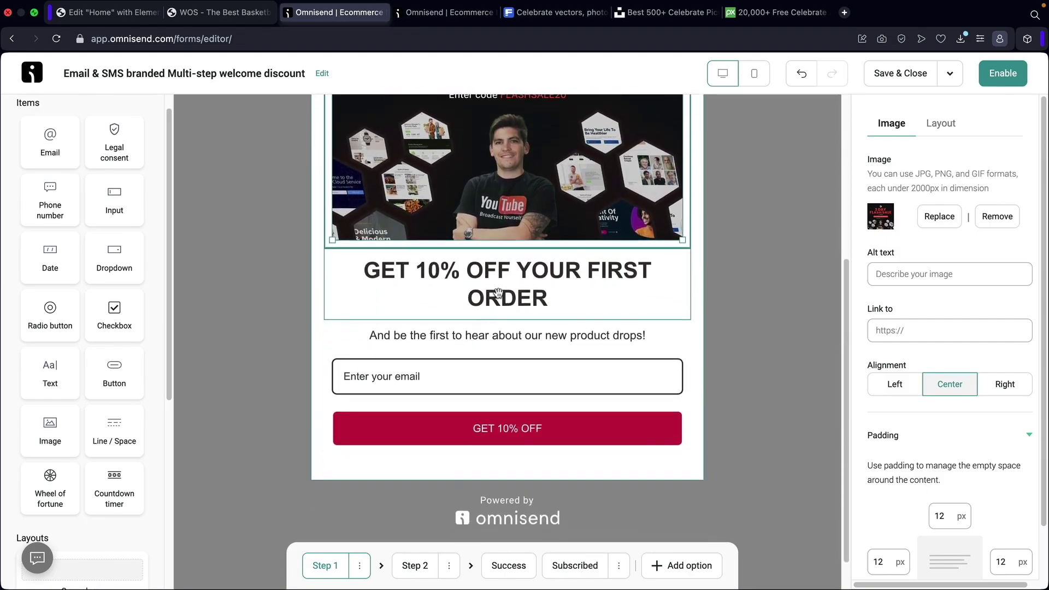
Select the GET 10% OFF YOUR FIRST ORDER heading and start typing 'Subscribe For Our Sale'.
left_click(503, 288)
triple_click(502, 289)
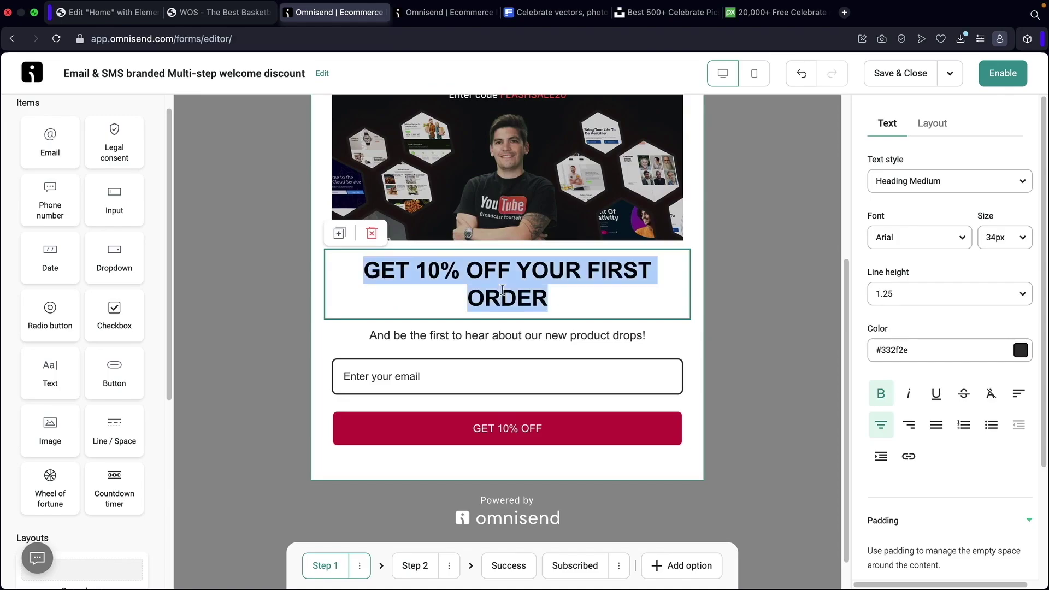
type("Subscribe For Our Sale")
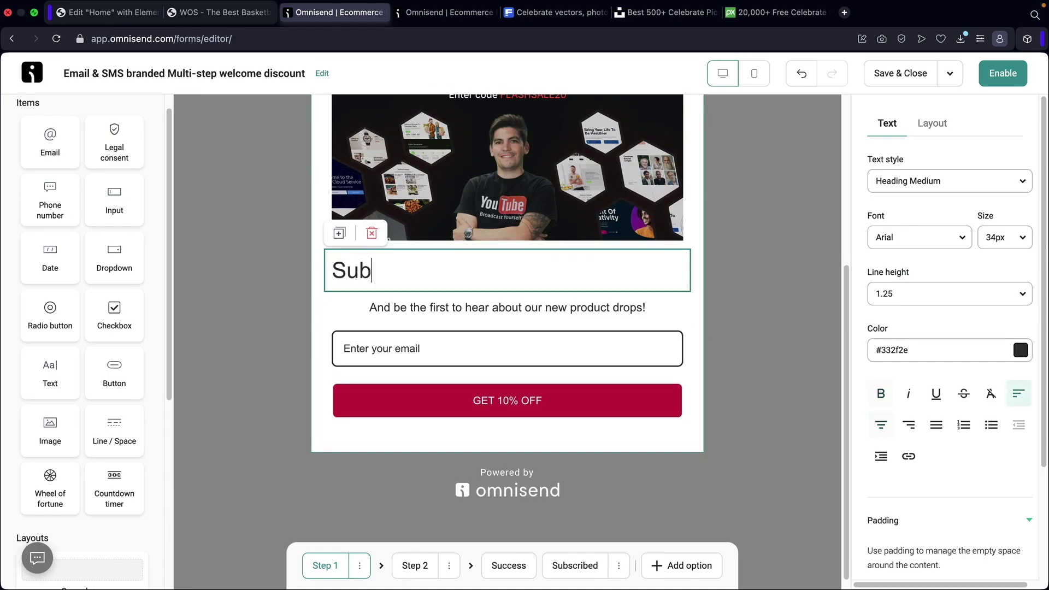
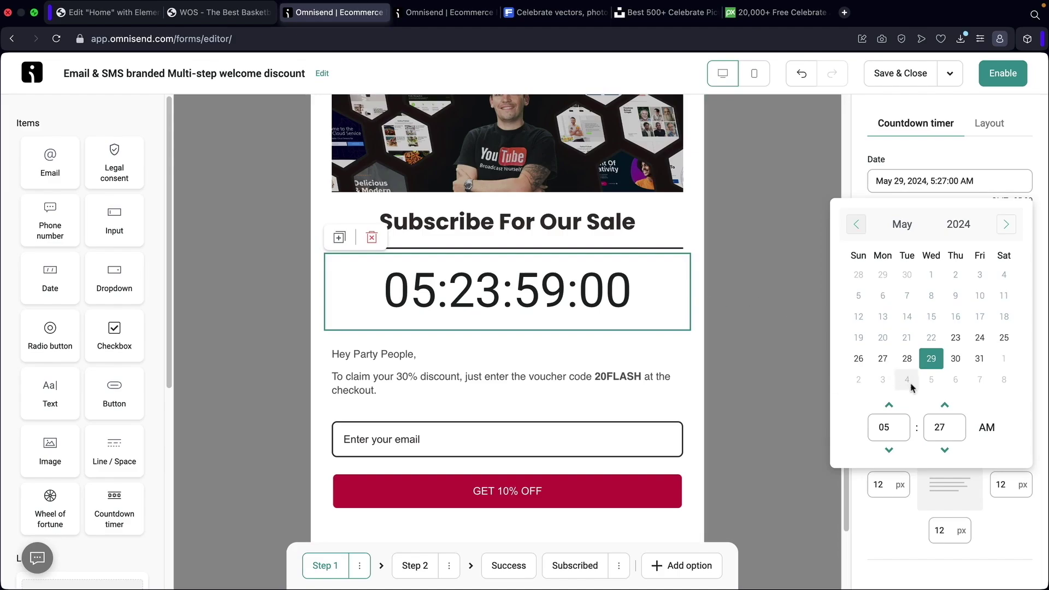
Set the countdown timer's end time to 5:12 AM on May 29, 2024.
left_click(944, 406)
left_click(944, 405)
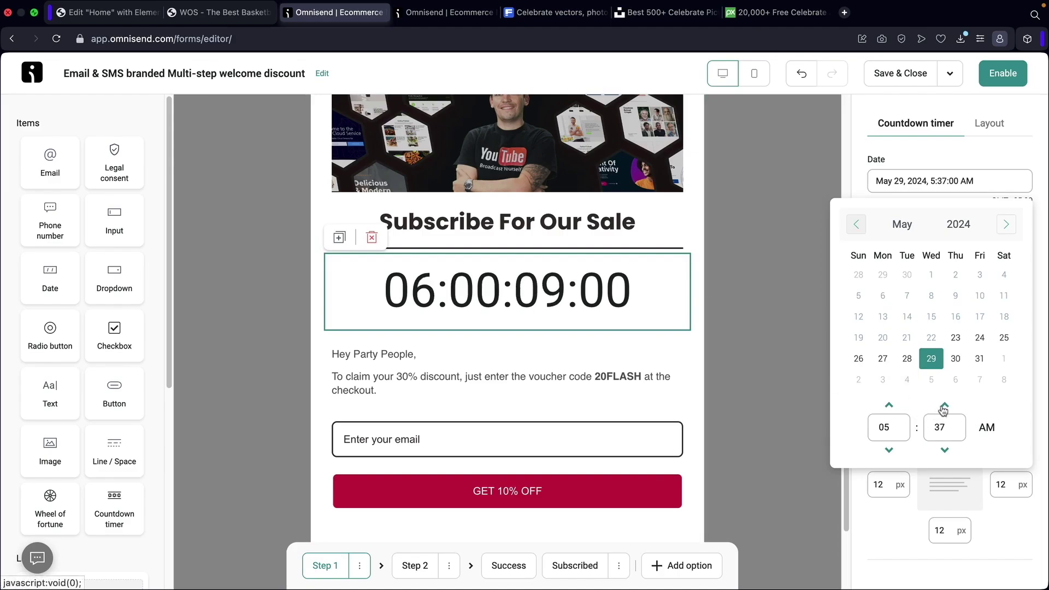
left_click(944, 450)
left_click(944, 450)
left_click(944, 449)
left_click(944, 450)
left_click(944, 450)
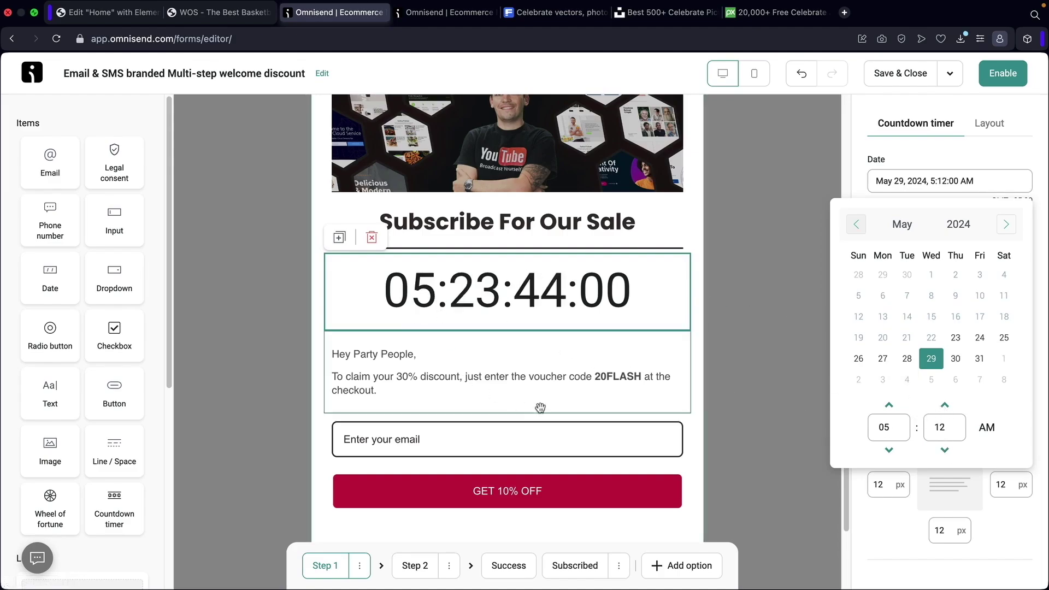
Close the date picker, then add a test button below the greeting and delete it.
left_click(534, 372)
scroll(468, 392, "down", 2)
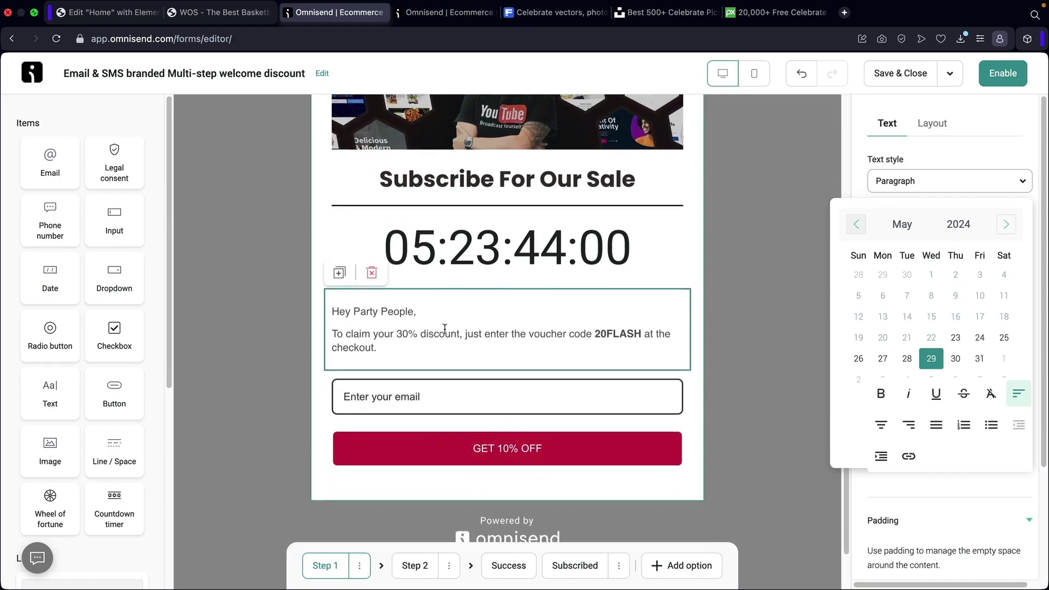
left_click(153, 395)
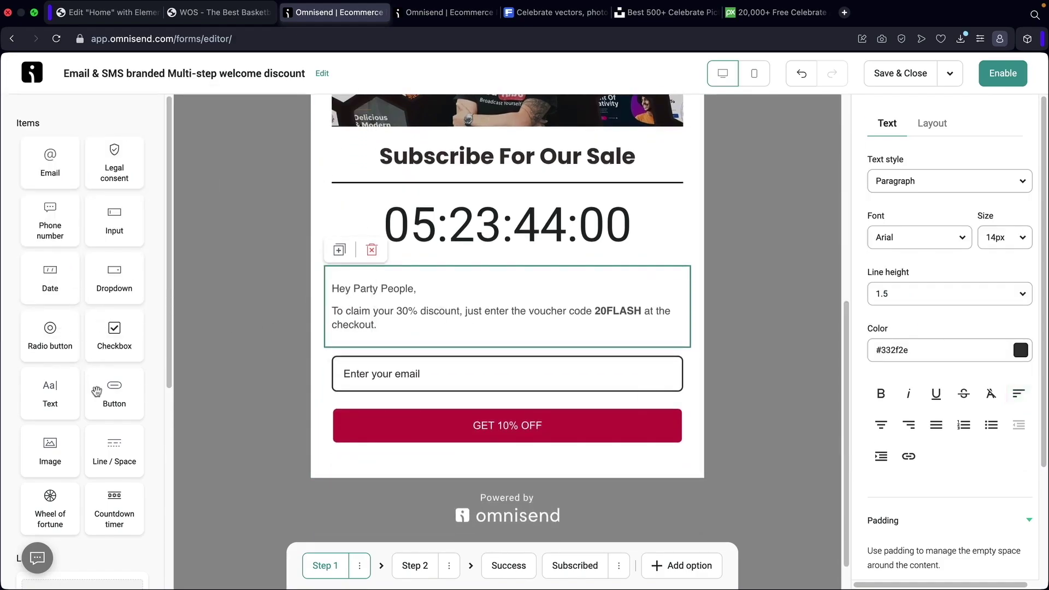
left_click_drag(116, 390, 468, 342)
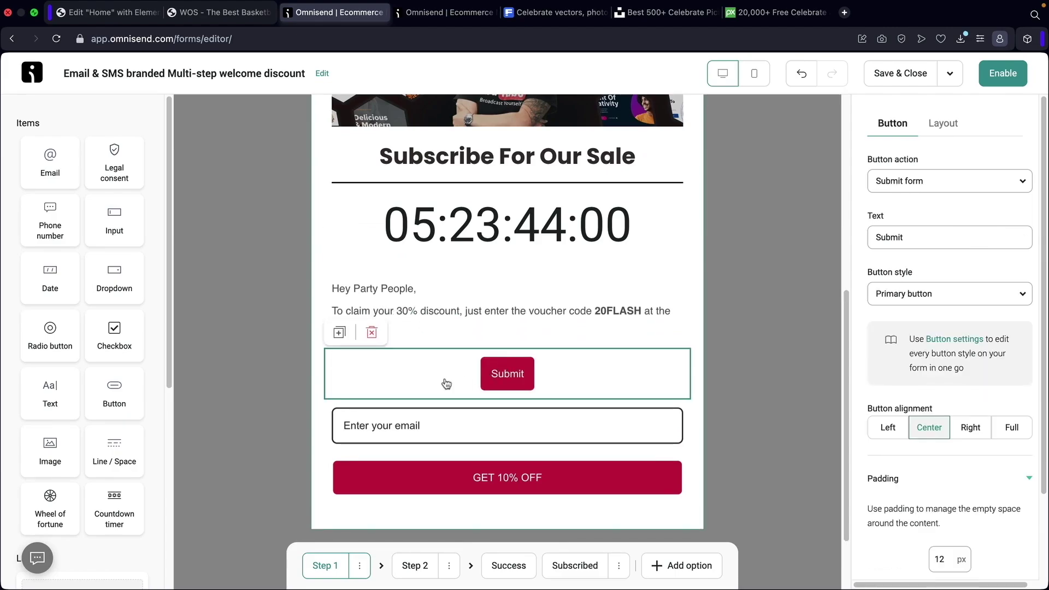
left_click(372, 332)
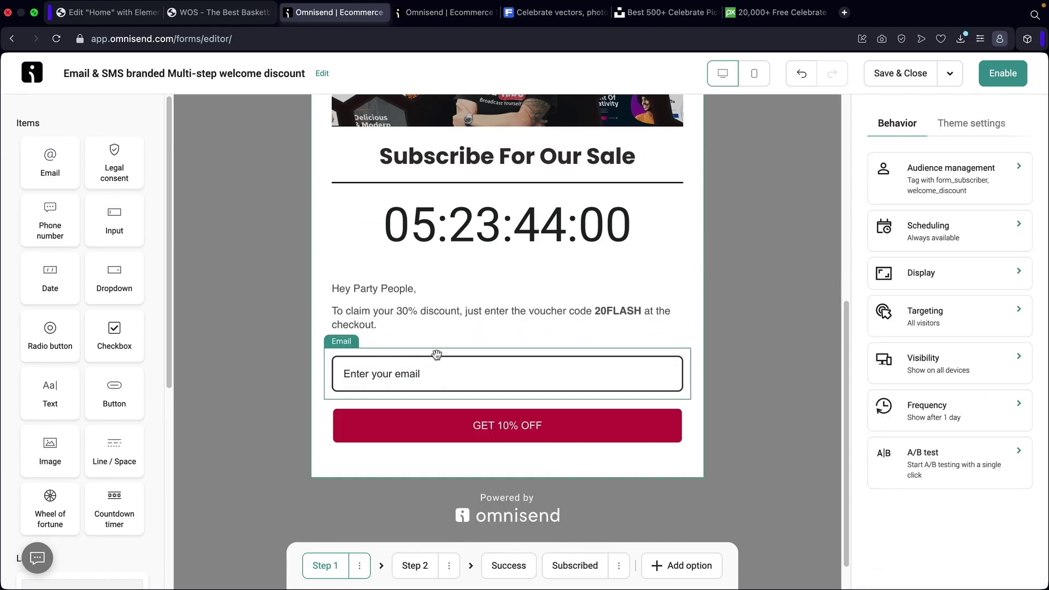
Change the email field's placeholder to 'Enter For A Deal!'.
left_click(410, 376)
left_click_drag(938, 181, 799, 190)
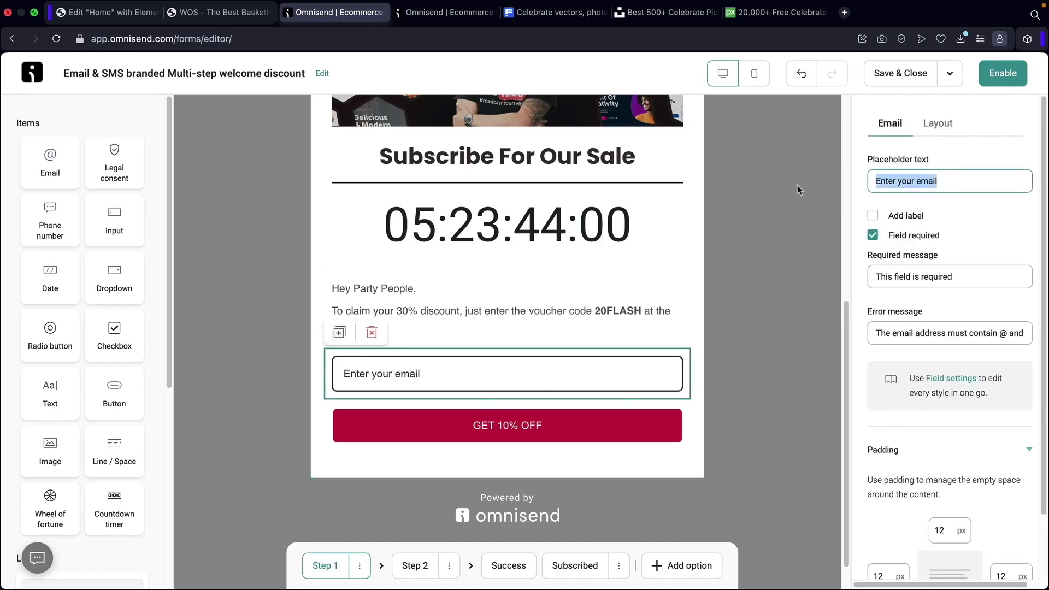
type("Enter For A D")
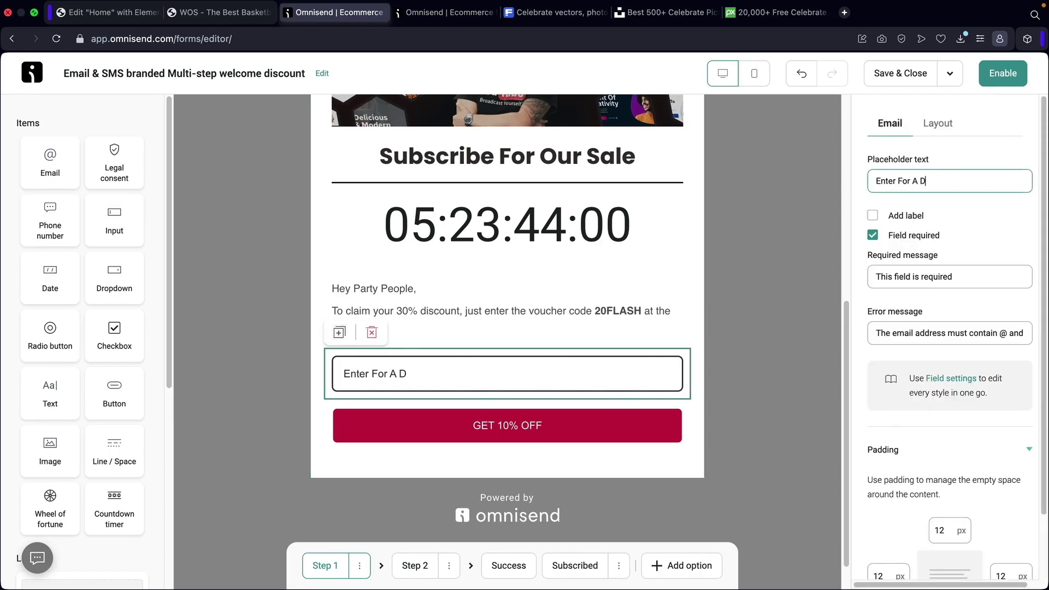
type("eal!")
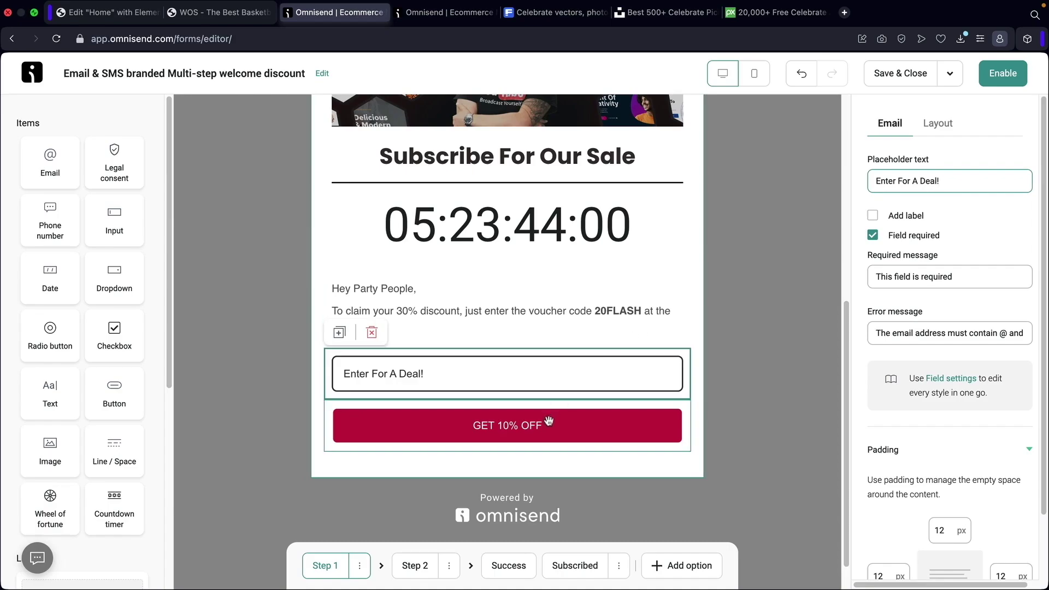
Relabel the button 'Get Your Exclusive Deal' and set its action to Go to next step.
left_click(519, 436)
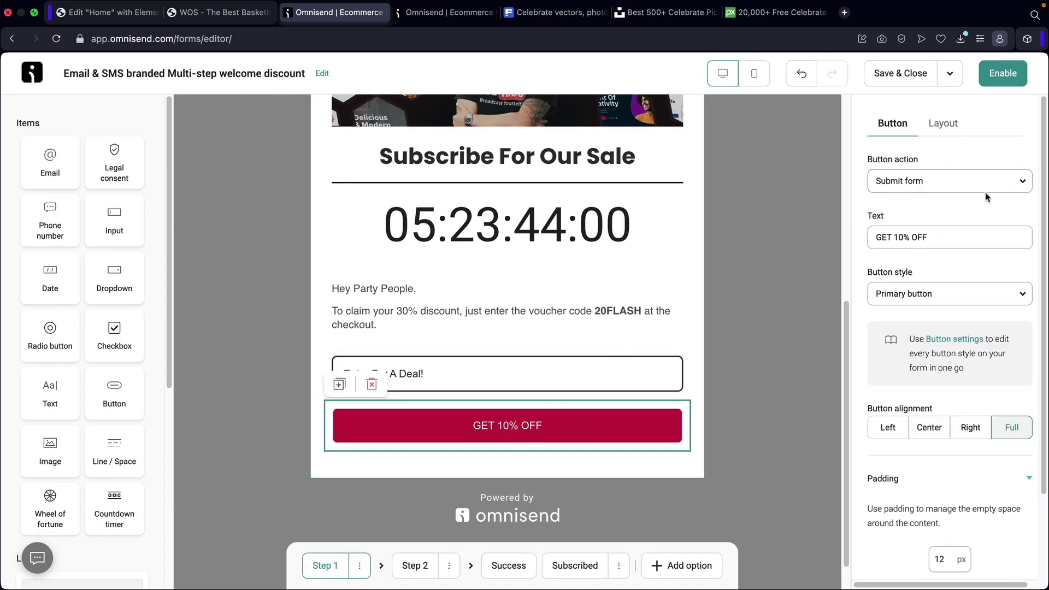
left_click_drag(961, 239, 820, 235)
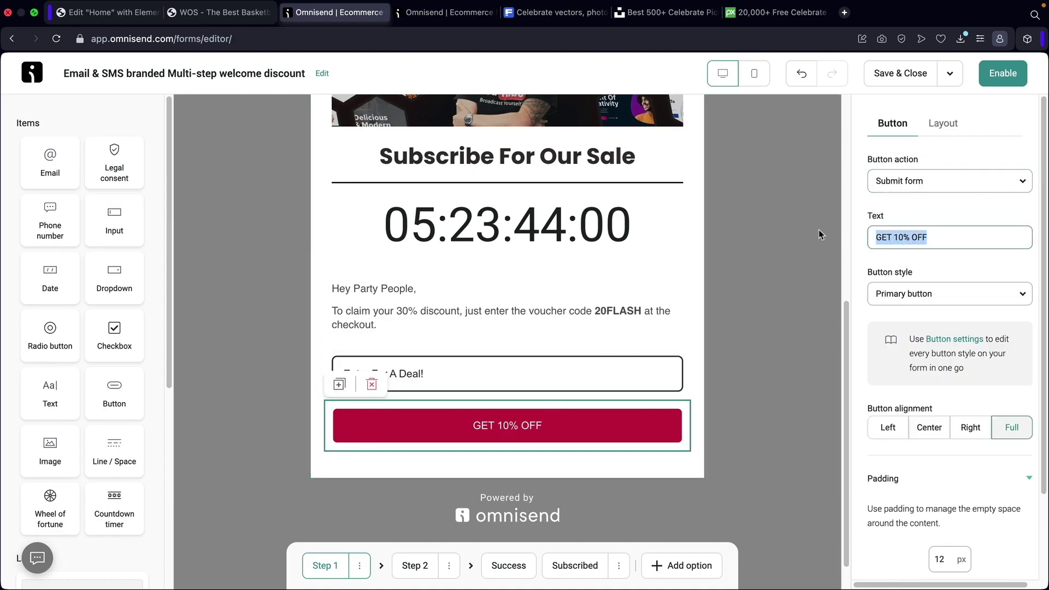
type("Get Your Exclusive Deal")
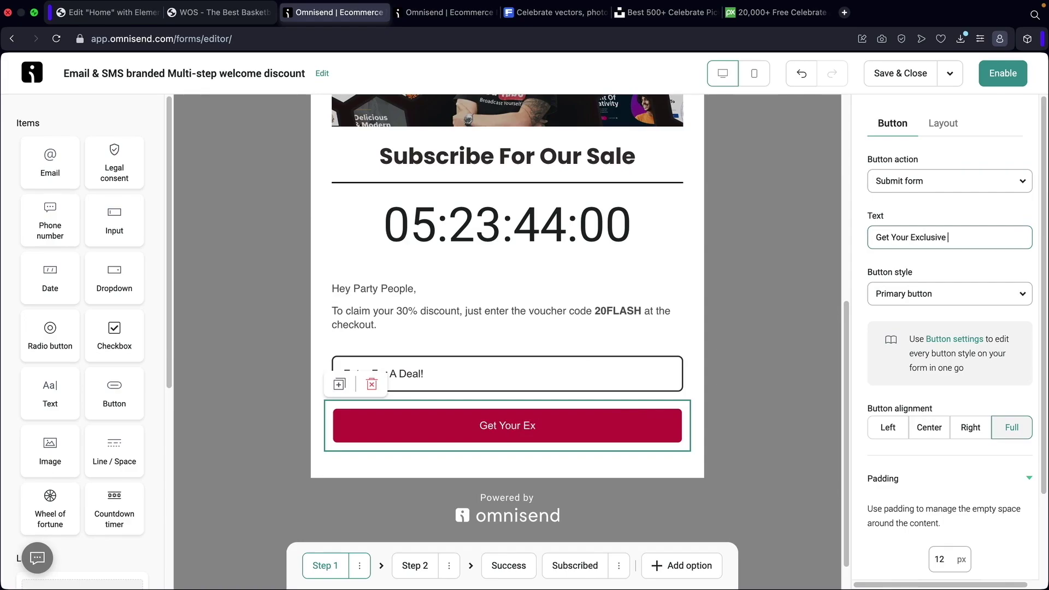
left_click(907, 186)
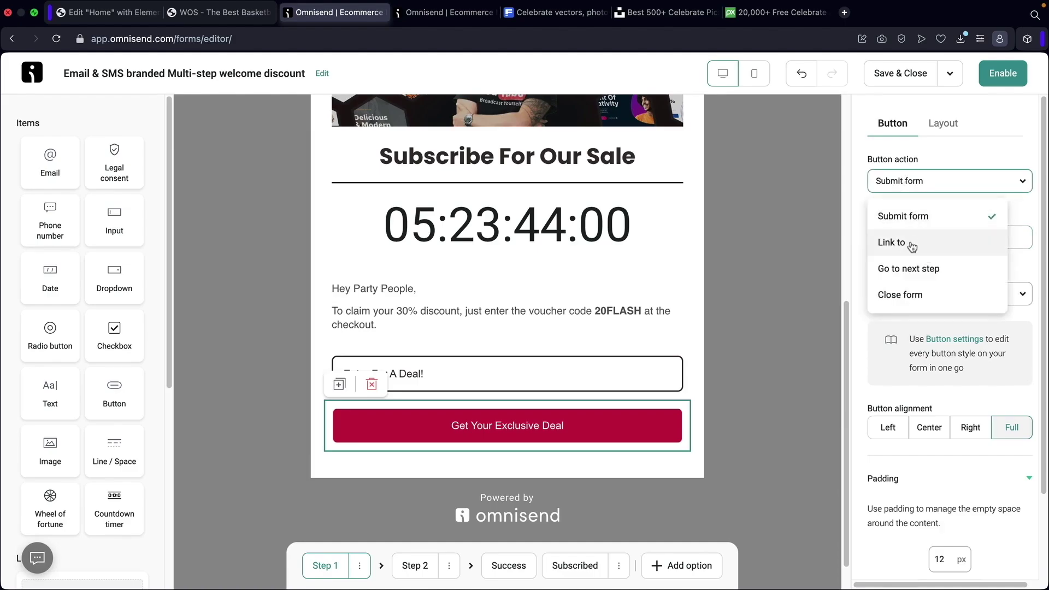
left_click(911, 242)
left_click(914, 287)
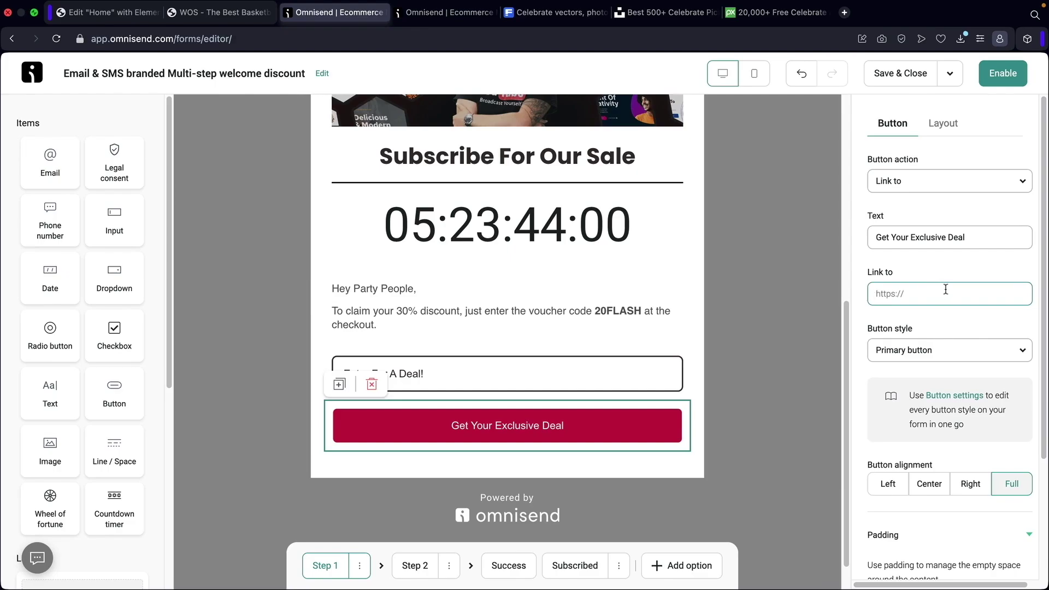
left_click(928, 189)
left_click(913, 270)
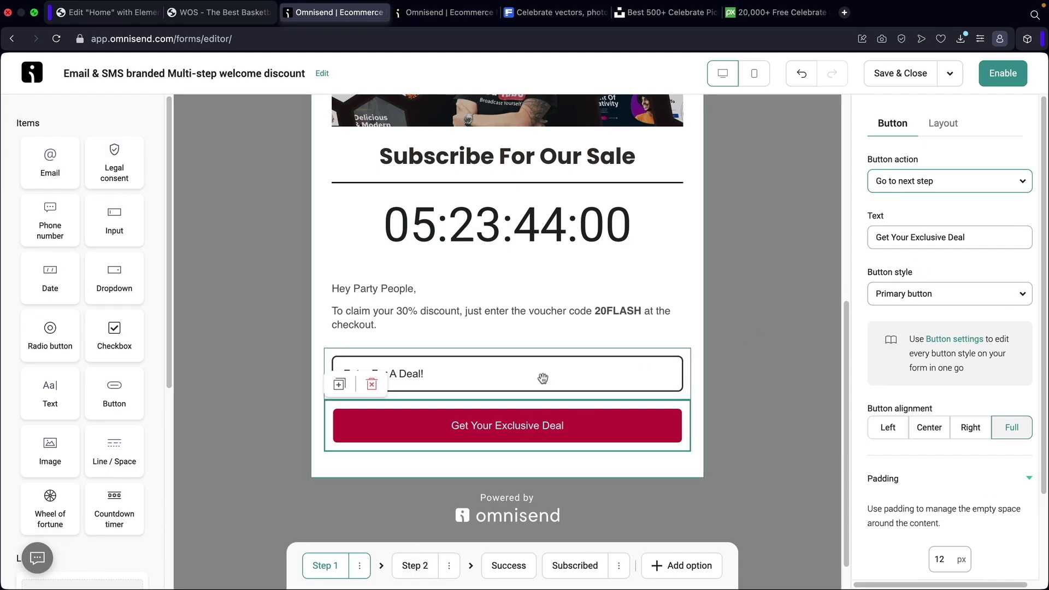
scroll(543, 378, "up", 2)
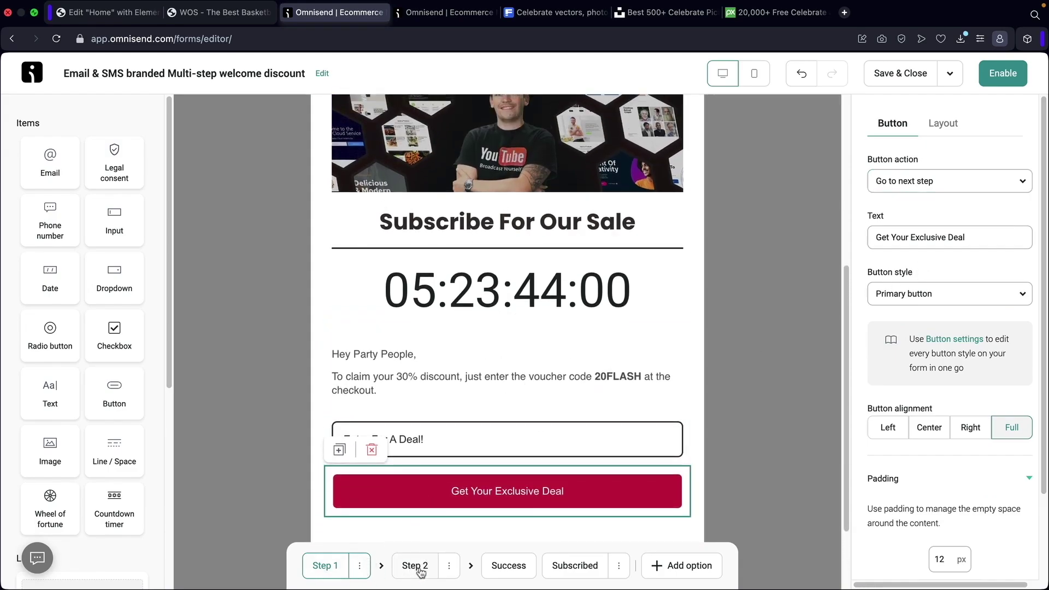
Review the VIP club second step, then delete it from the form.
left_click(415, 566)
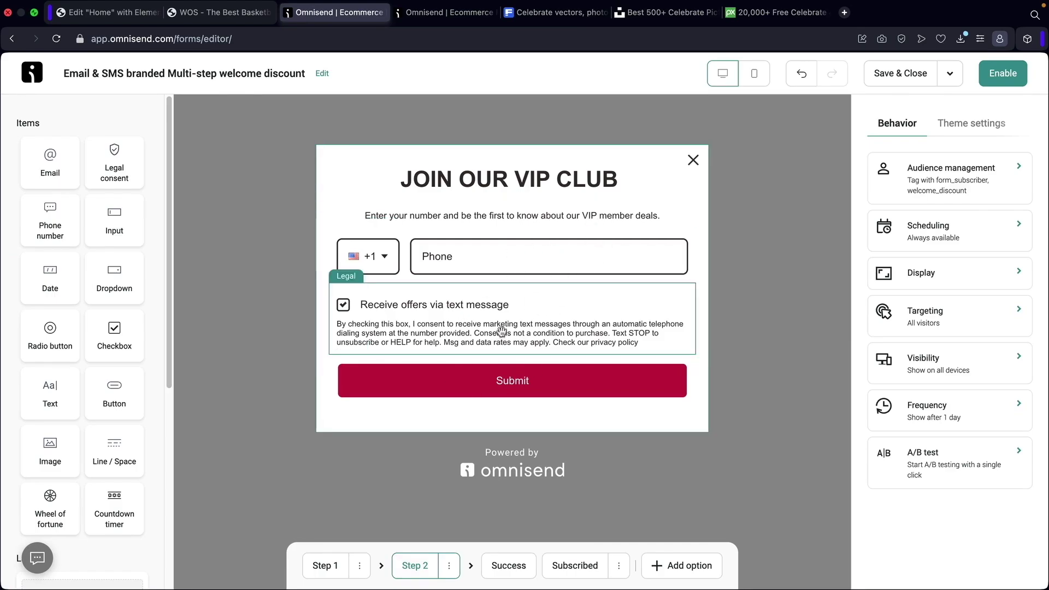
left_click(326, 565)
scroll(499, 402, "down", 8)
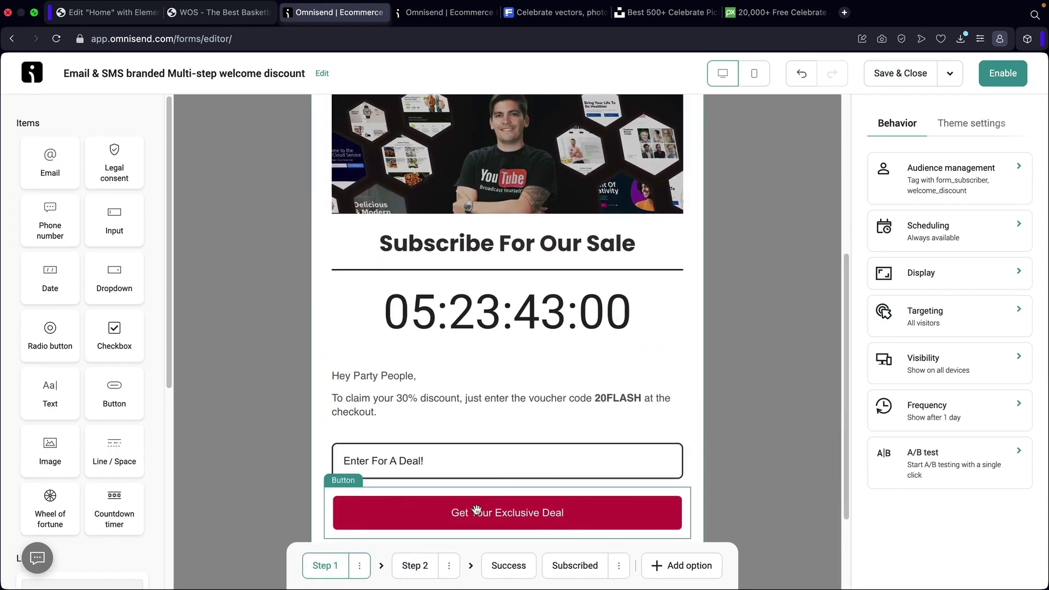
left_click(415, 569)
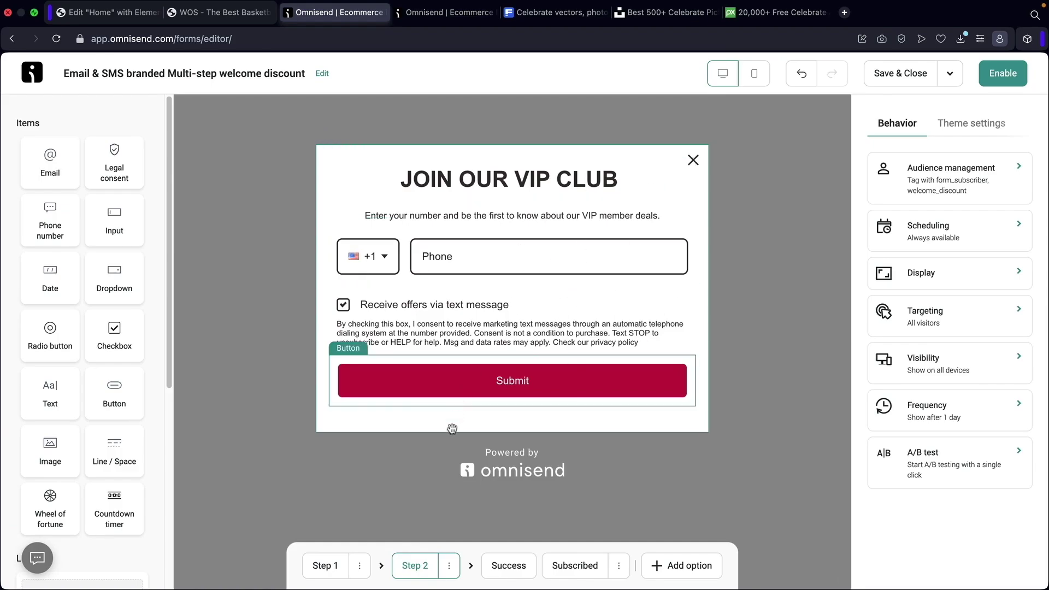
left_click(449, 568)
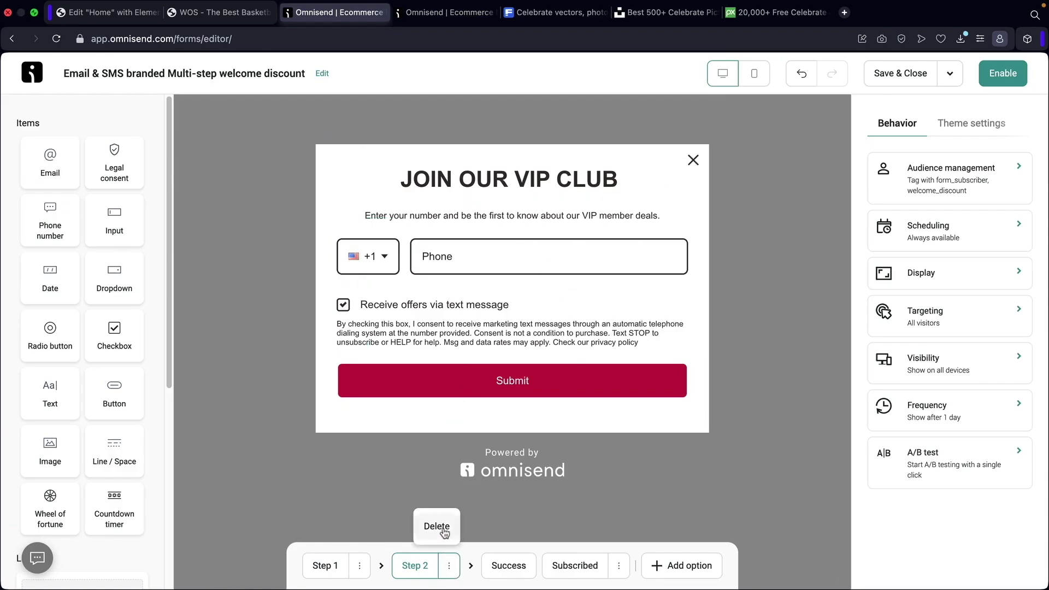
left_click(440, 528)
scroll(562, 419, "down", 2)
scroll(562, 419, "down", 5)
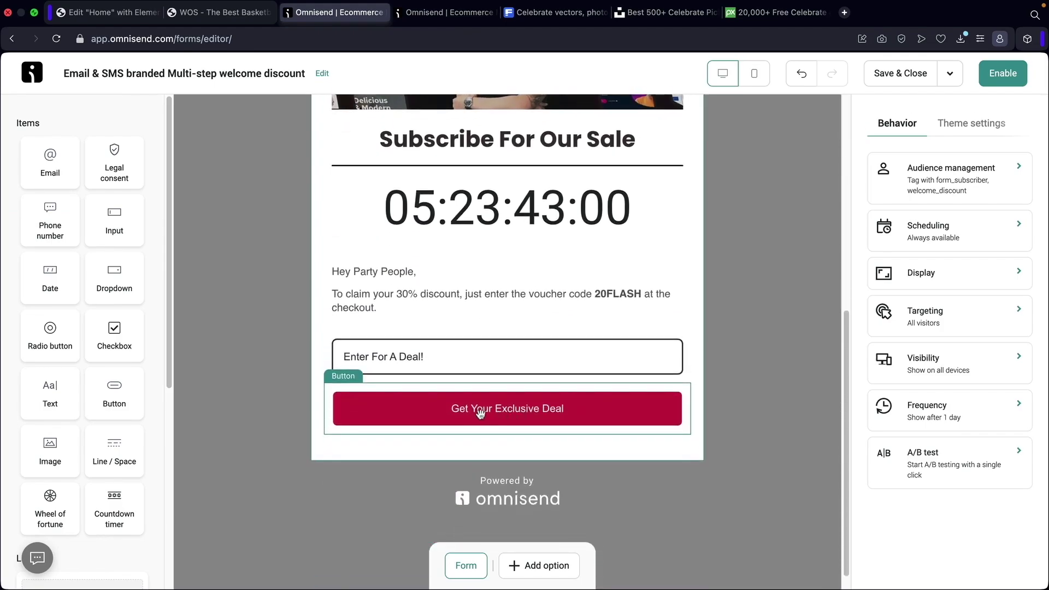
Set the Get Your Exclusive Deal button's action back to Submit form.
left_click(480, 414)
left_click(935, 187)
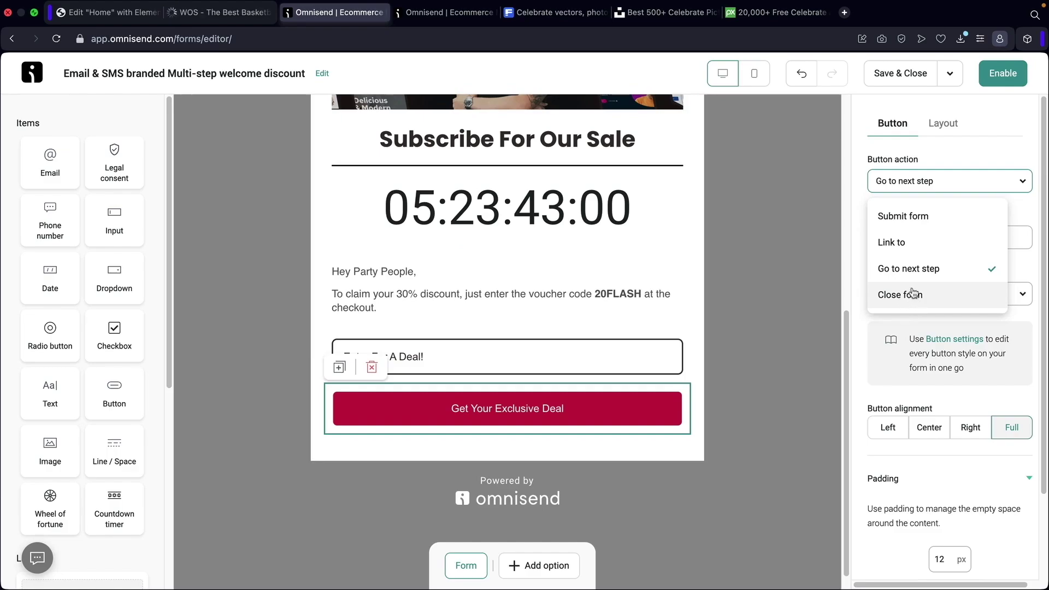
left_click(904, 217)
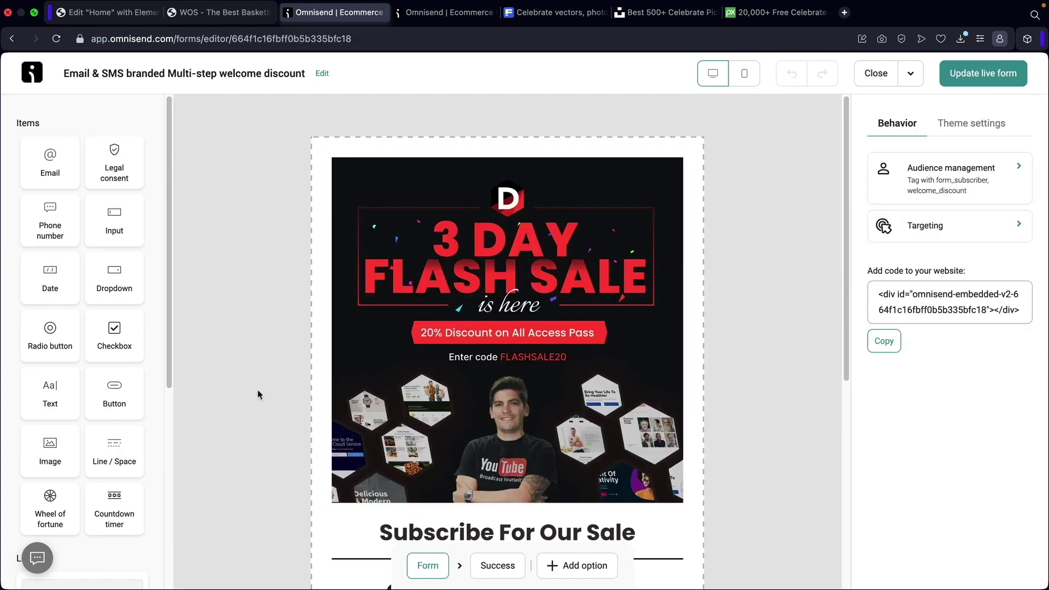
scroll(258, 395, "down", 5)
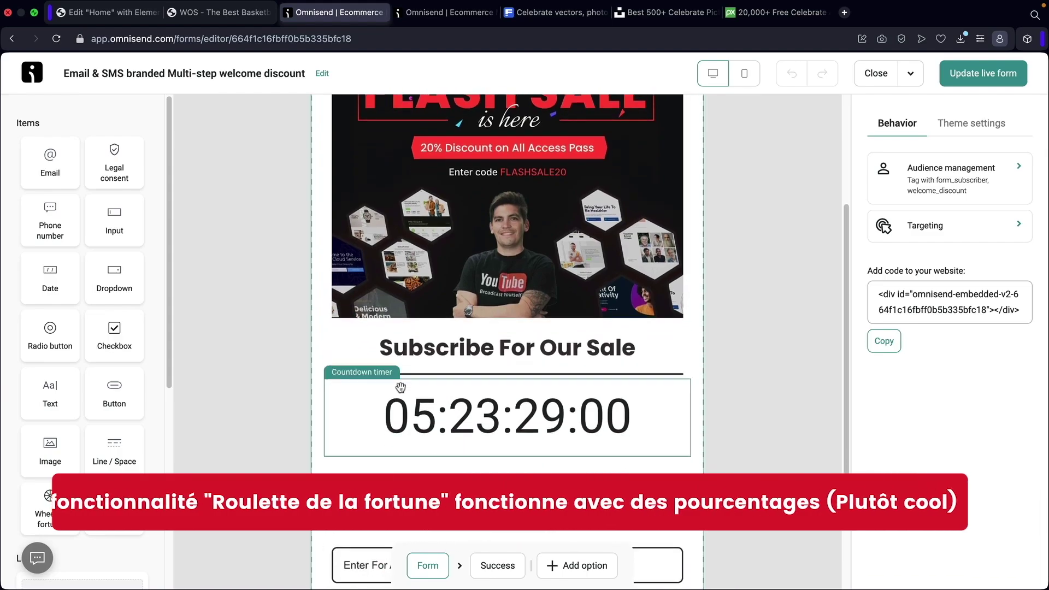
Place a Wheel of fortune below the sale heading and open its slice setup.
left_click_drag(50, 514, 477, 332)
scroll(476, 332, "down", 3)
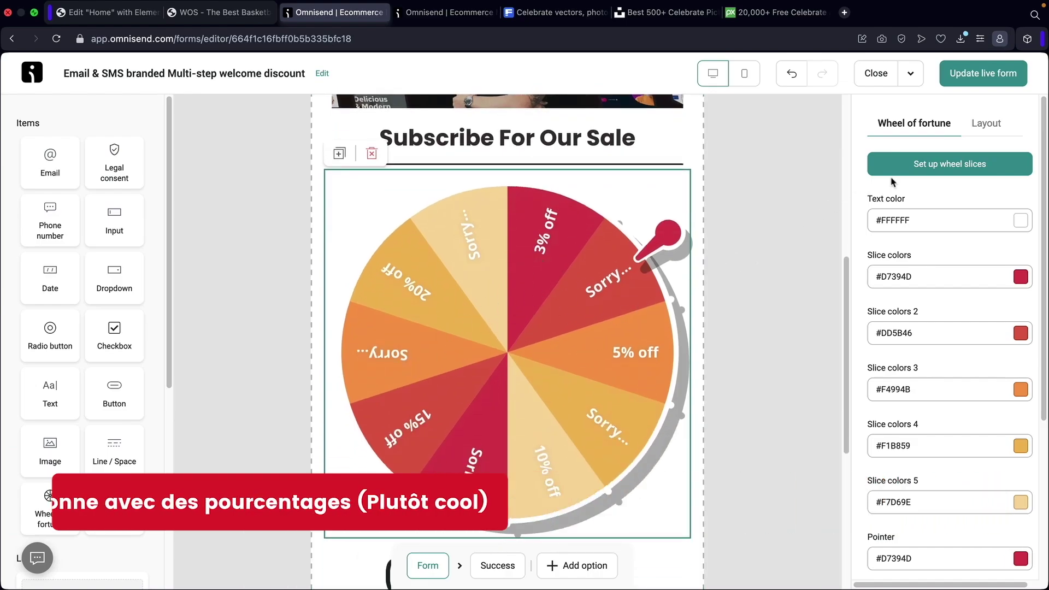
left_click(922, 167)
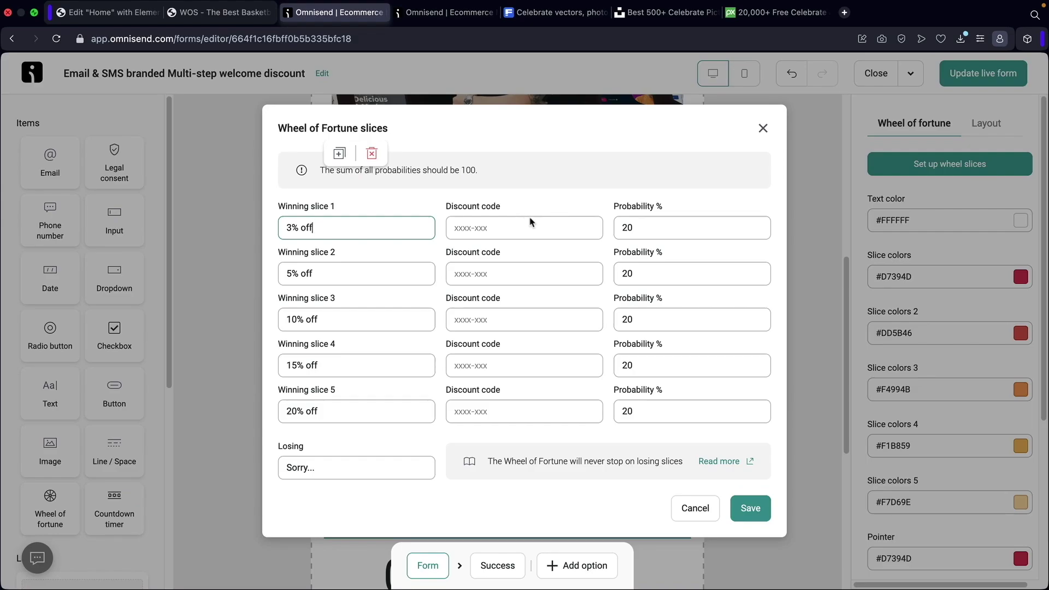
Enter discount codes woo, woo10 and woo for the first three wheel slices.
left_click(508, 229)
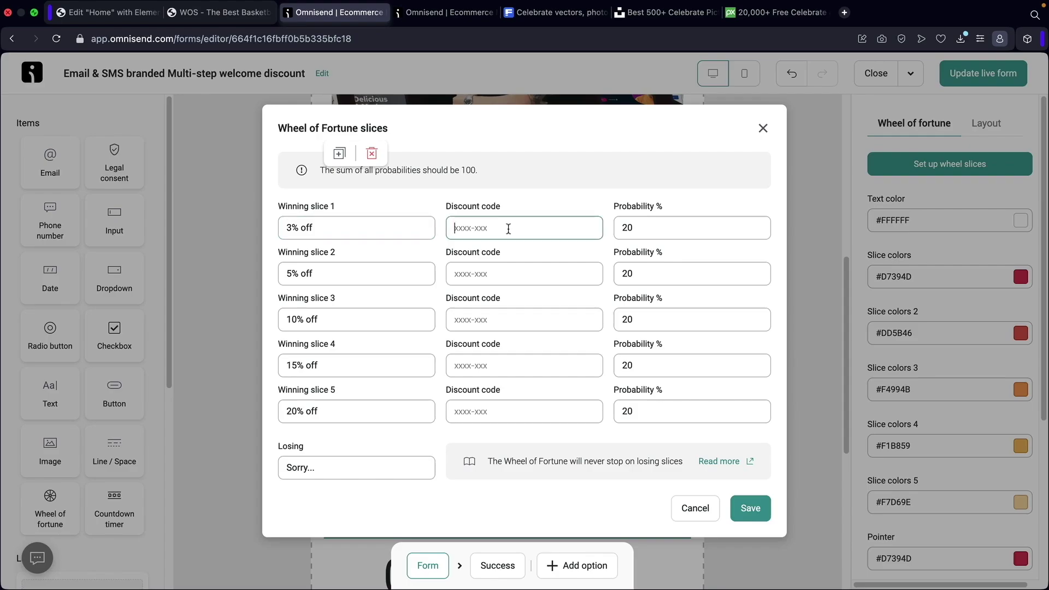
type("woo")
key("Tab")
key("Tab")
key("Tab")
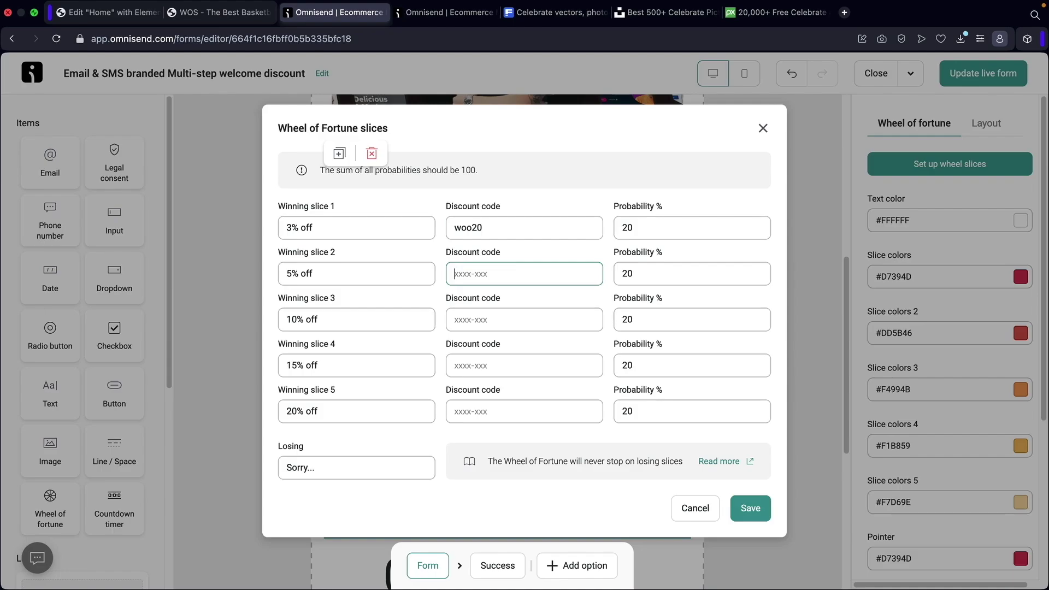
type("woo10")
key("Tab")
key("Tab")
key("Tab")
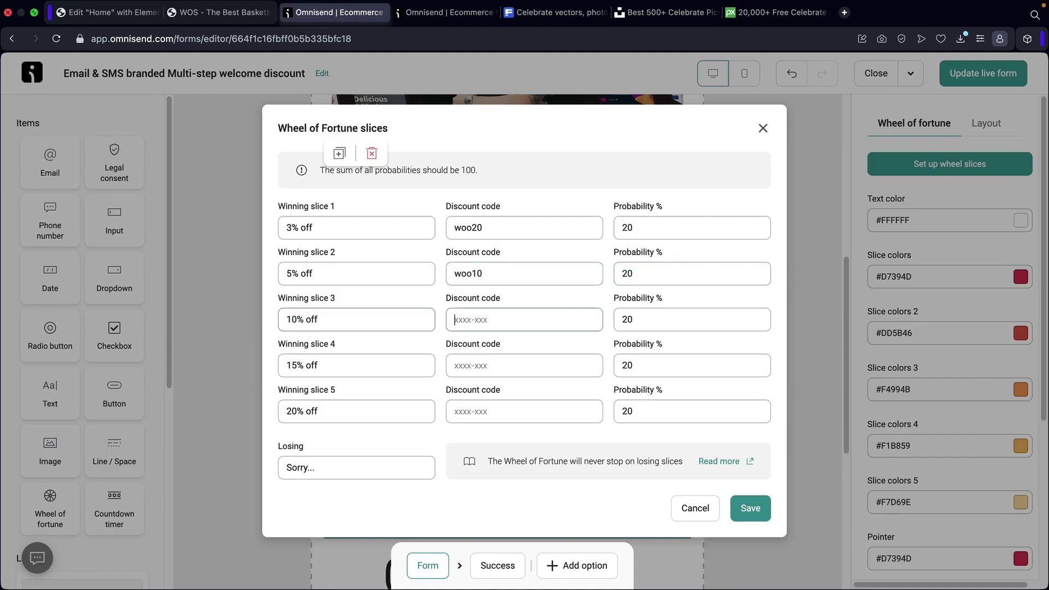
type("woo5")
Relabel slices to 20 and '10% OFF', set probability 10, then close without saving.
left_click_drag(356, 229, 148, 235)
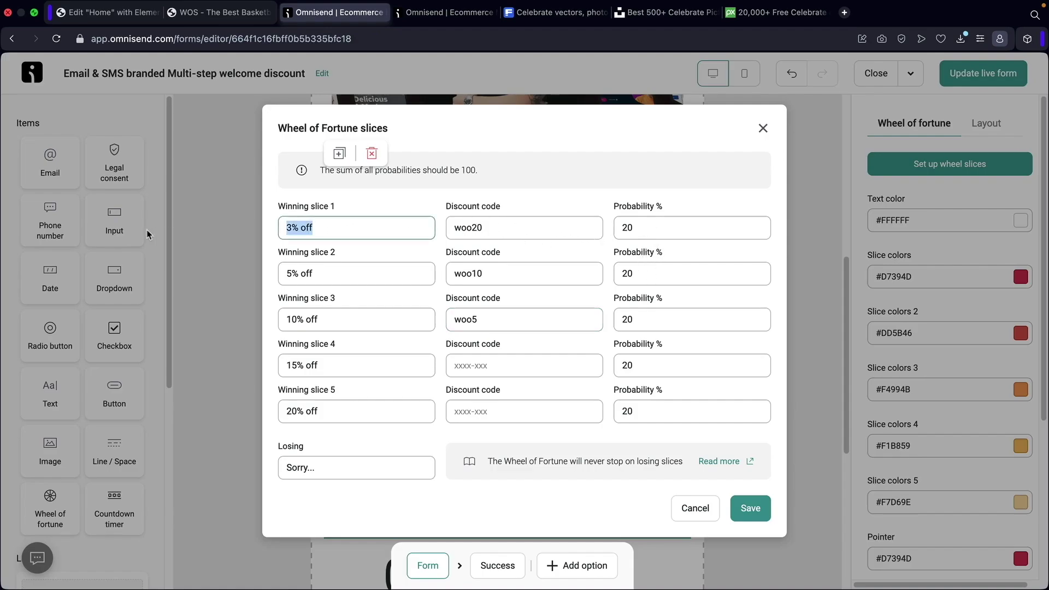
type("20")
left_click_drag(658, 227, 616, 229)
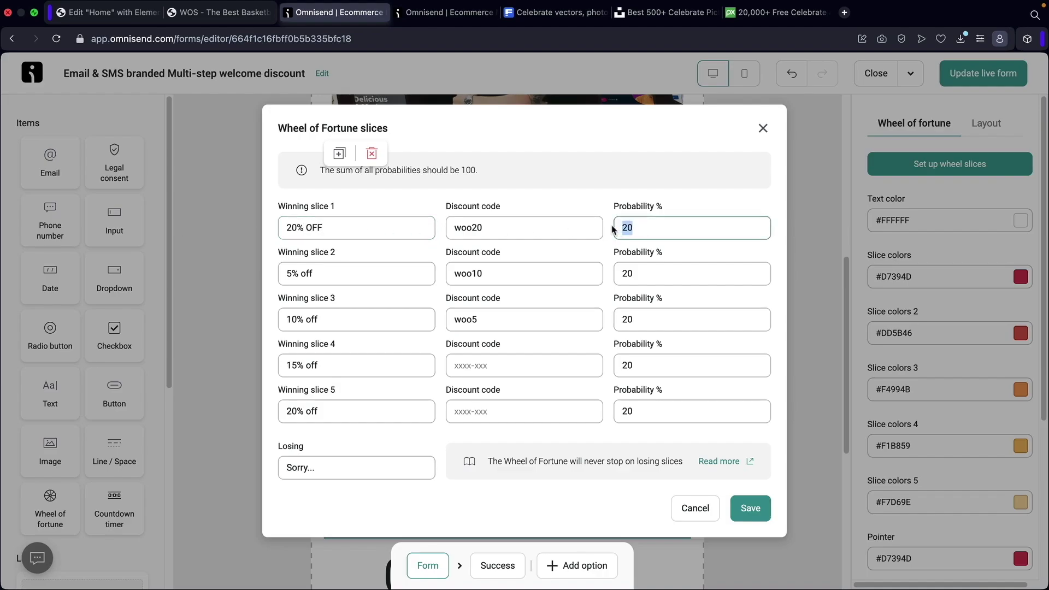
type("10")
left_click_drag(360, 276, 247, 274)
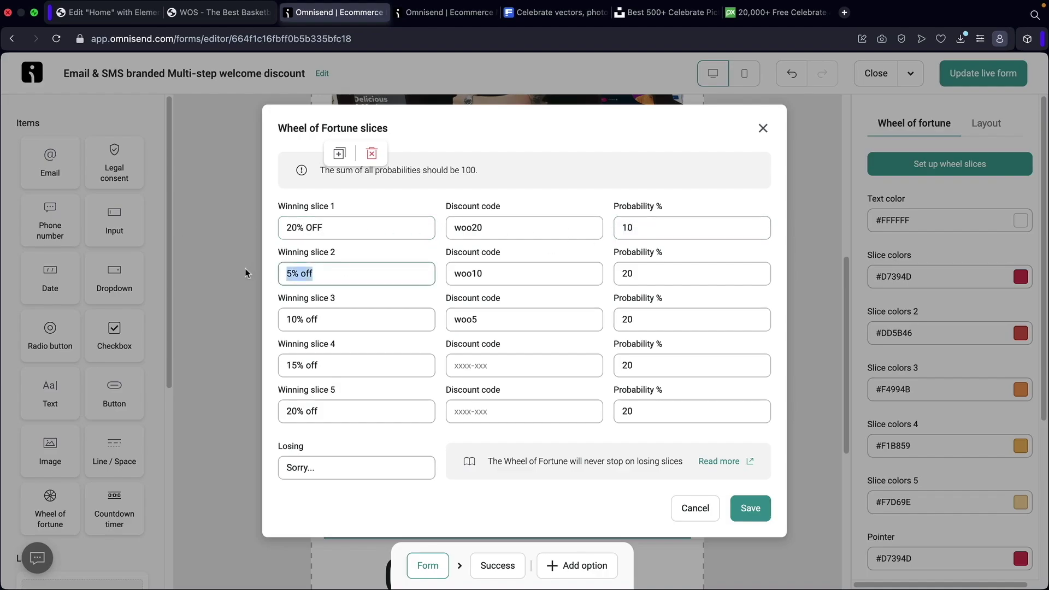
type("10% OFF")
key("Tab")
key("Tab")
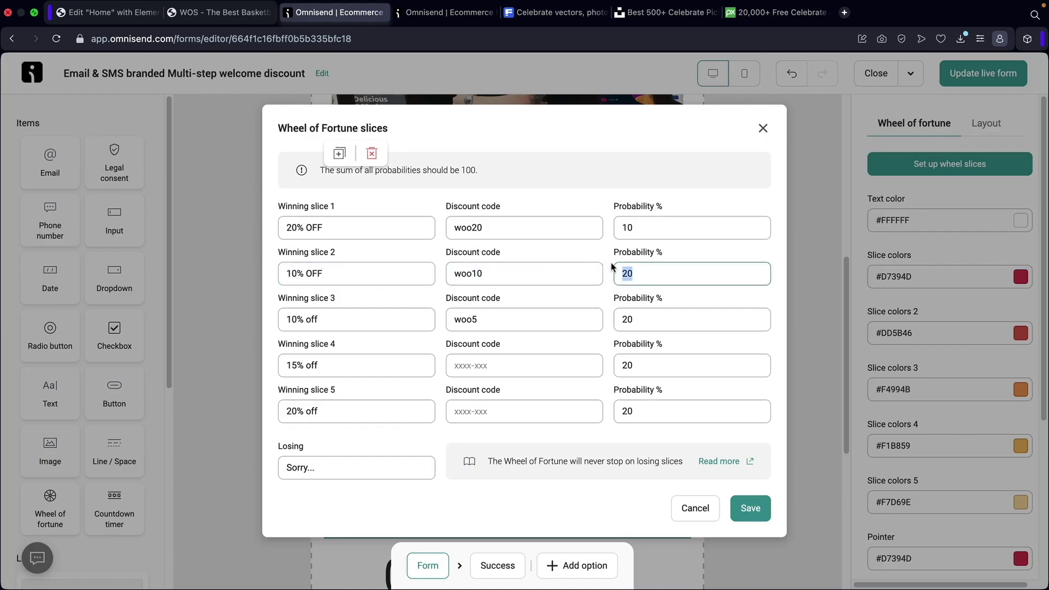
key("Right")
left_click_drag(494, 227, 447, 239)
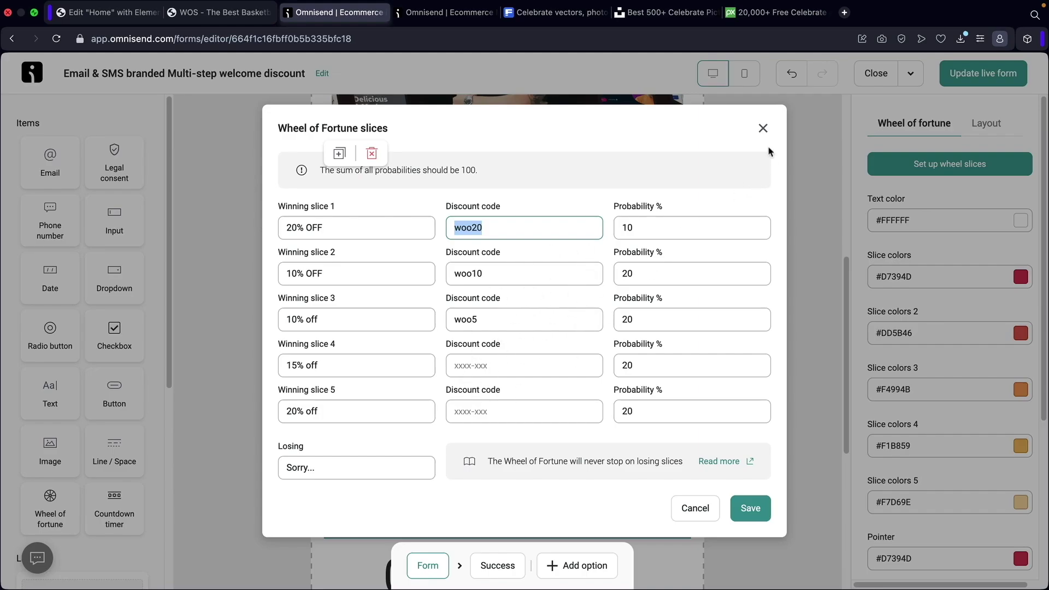
left_click(764, 130)
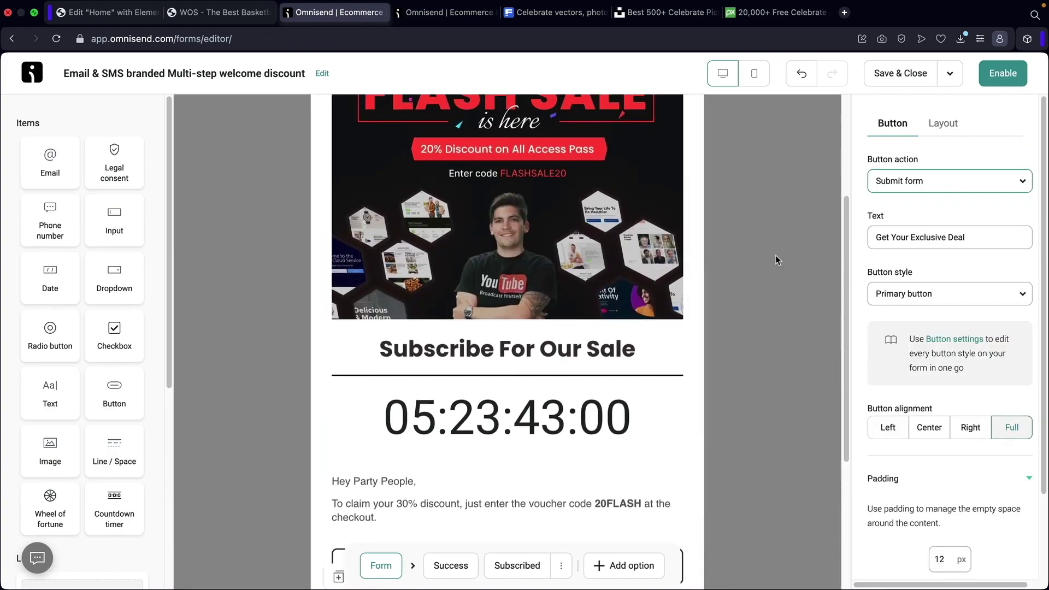
View the form's Layout and content alignment options, then switch to Theme settings.
scroll(777, 255, "up", 4)
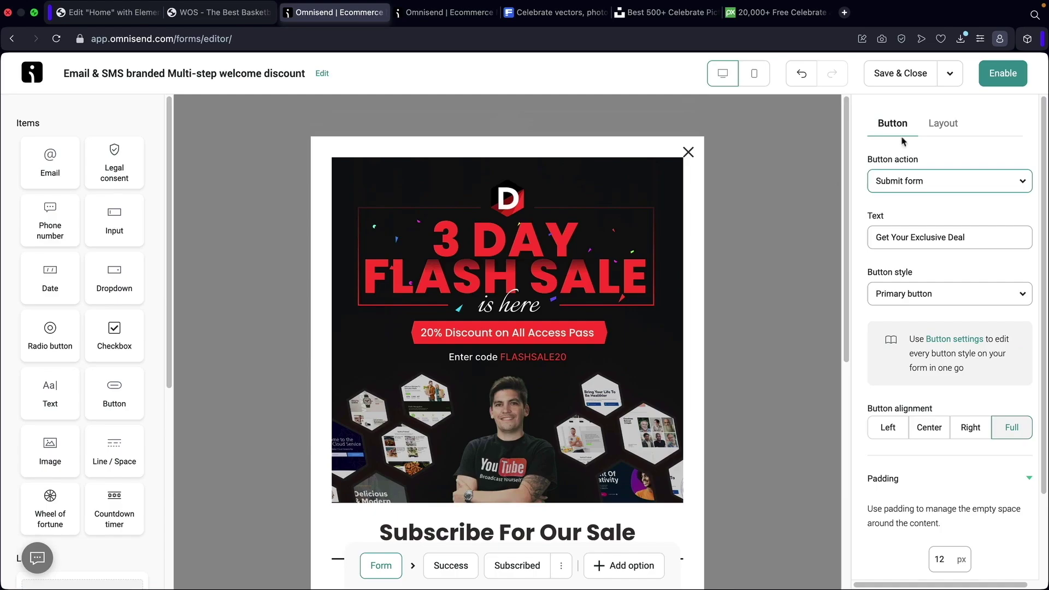
left_click(948, 125)
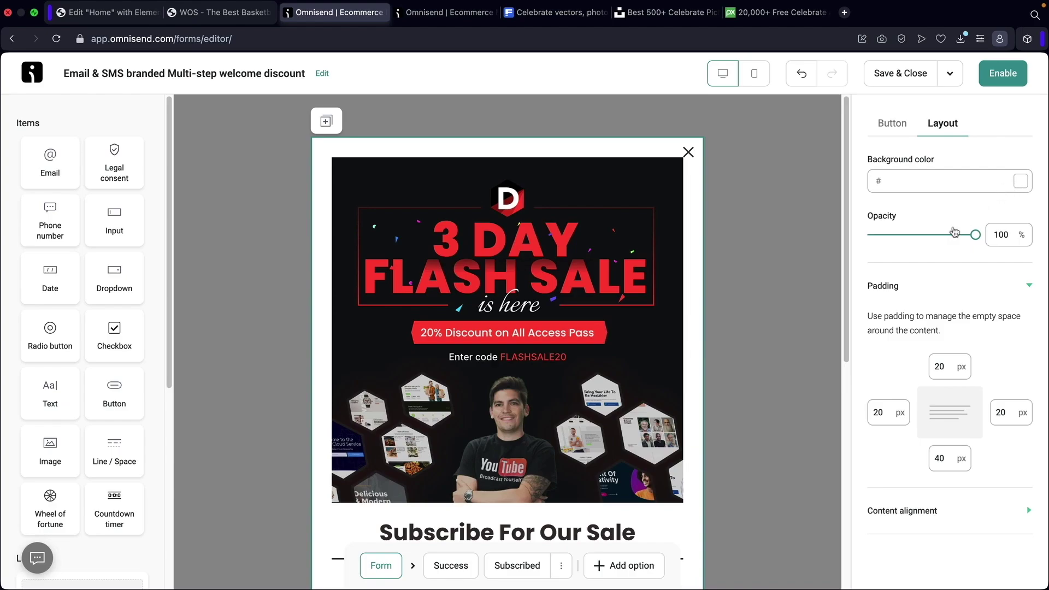
left_click(931, 524)
scroll(931, 524, "down", 1)
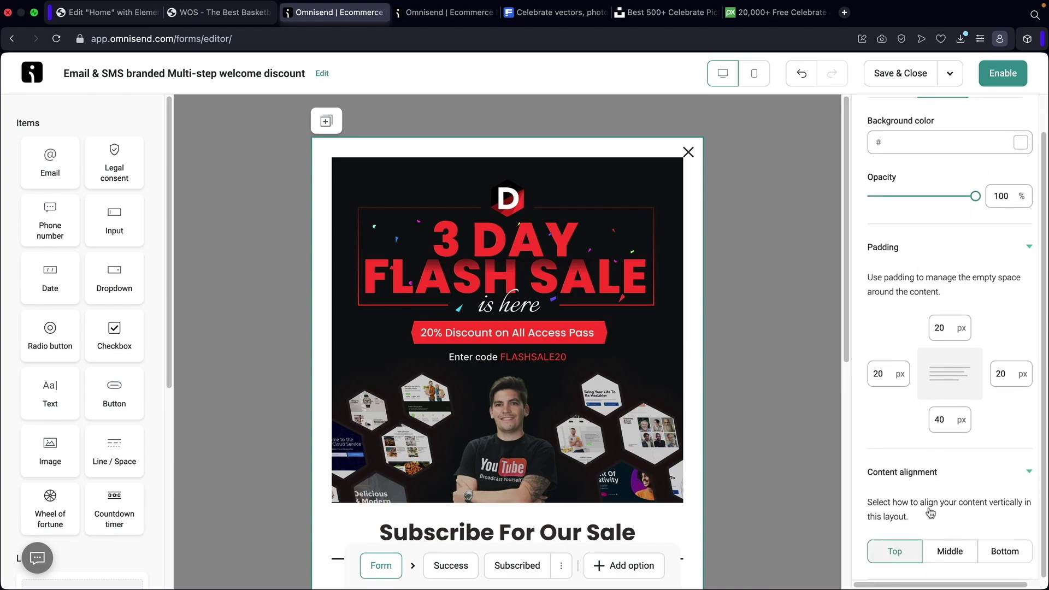
left_click(779, 200)
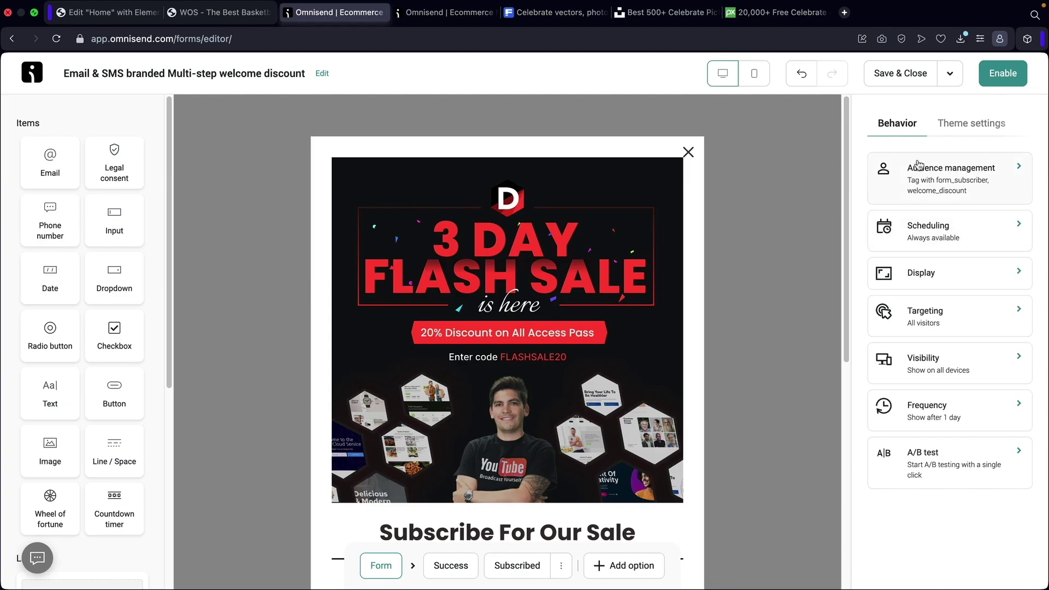
left_click(958, 126)
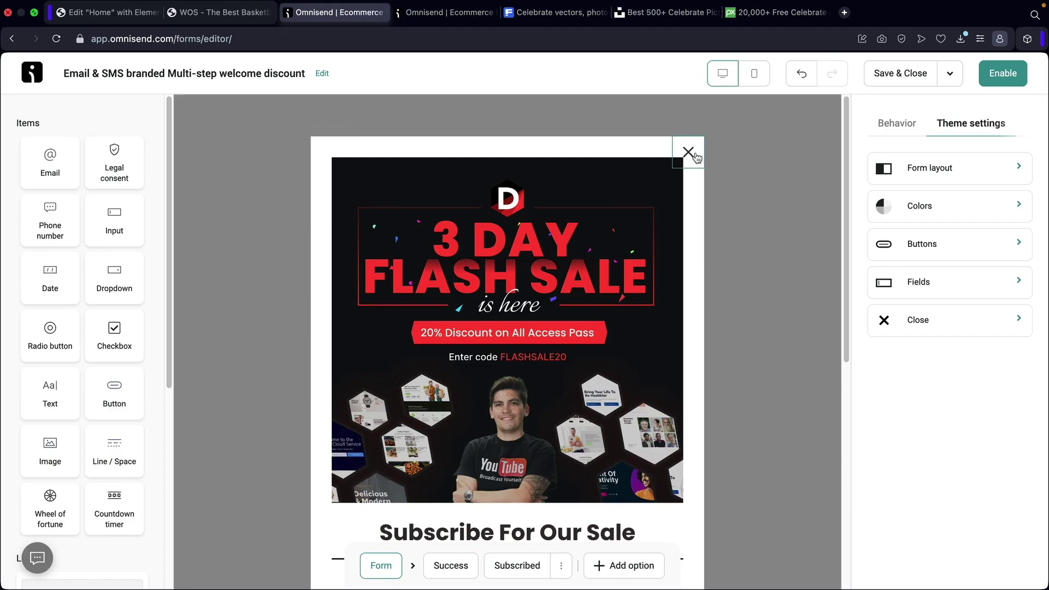
Set the input fields' font to Courier, then go to the Buttons style presets.
left_click(901, 320)
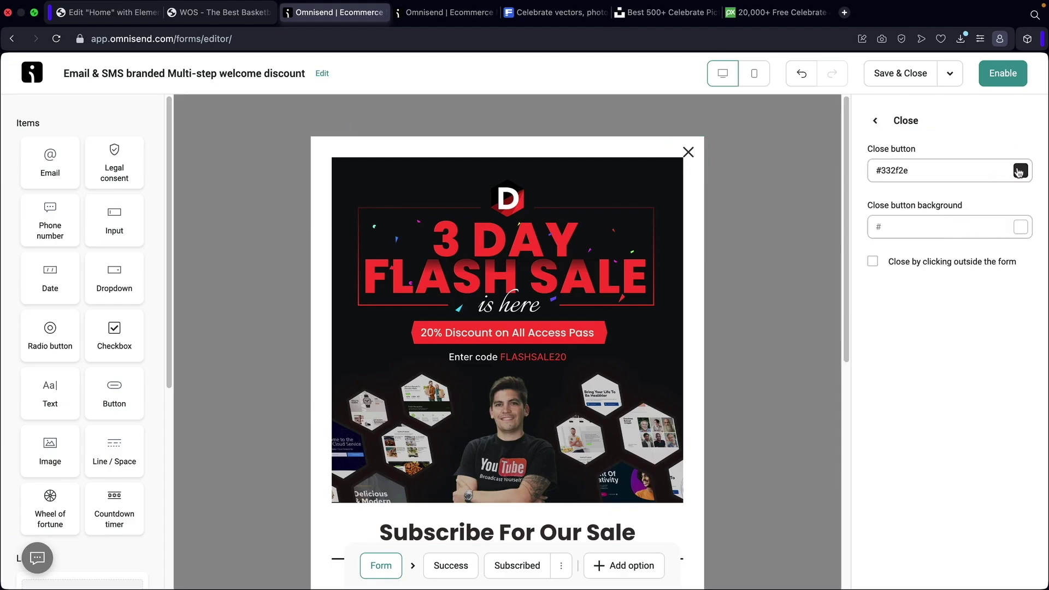
left_click(875, 120)
left_click(925, 281)
scroll(759, 323, "down", 4)
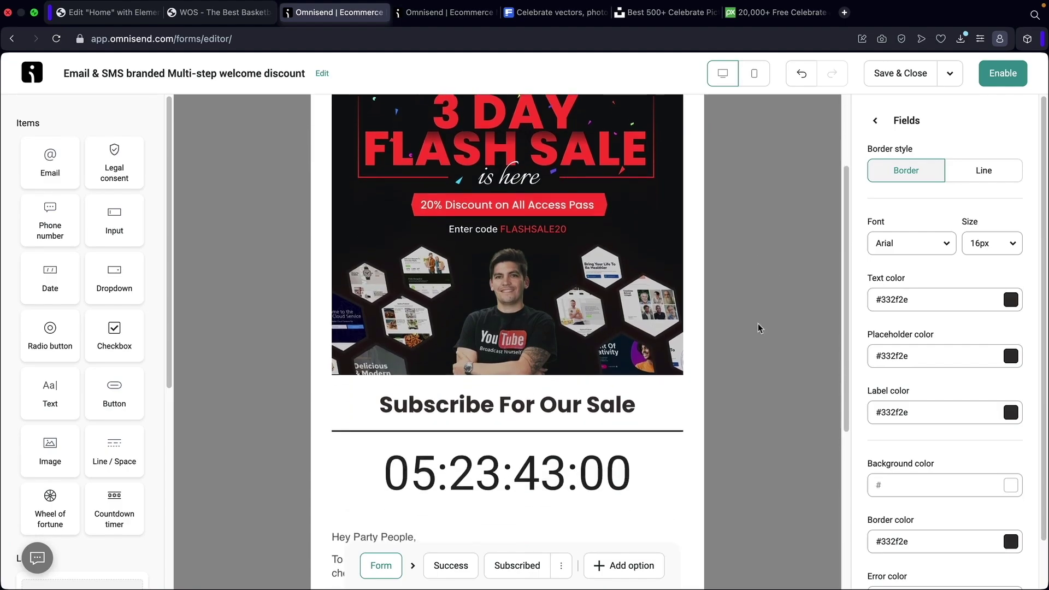
scroll(779, 313, "down", 4)
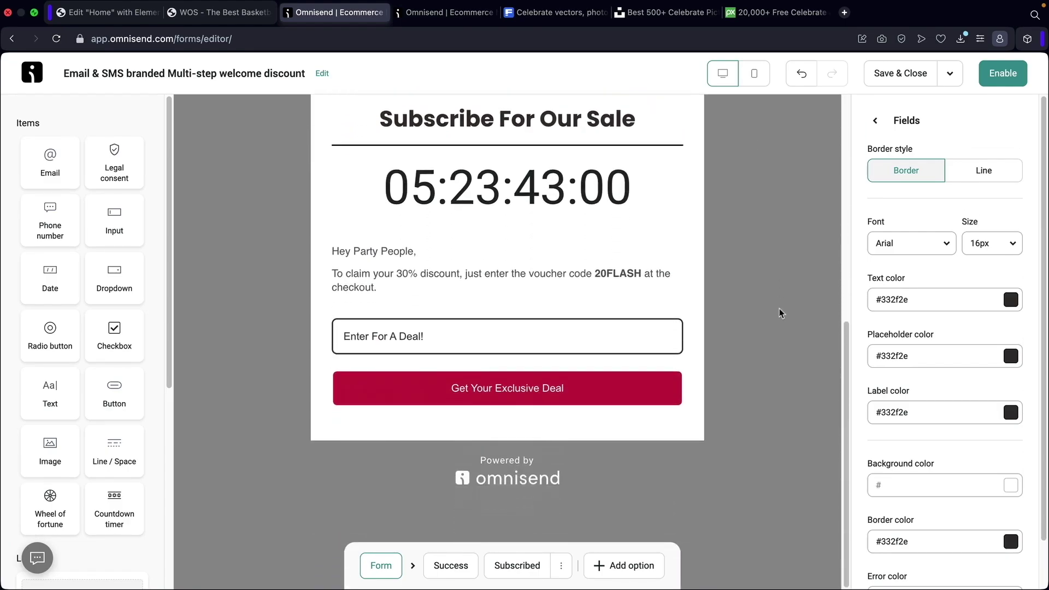
left_click(901, 245)
left_click(897, 331)
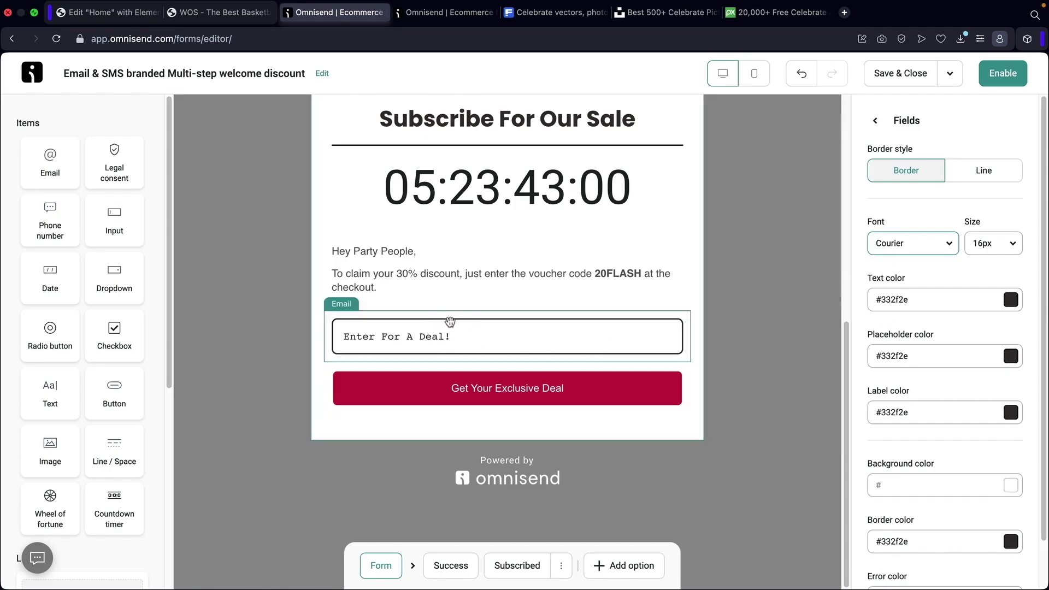
left_click(876, 121)
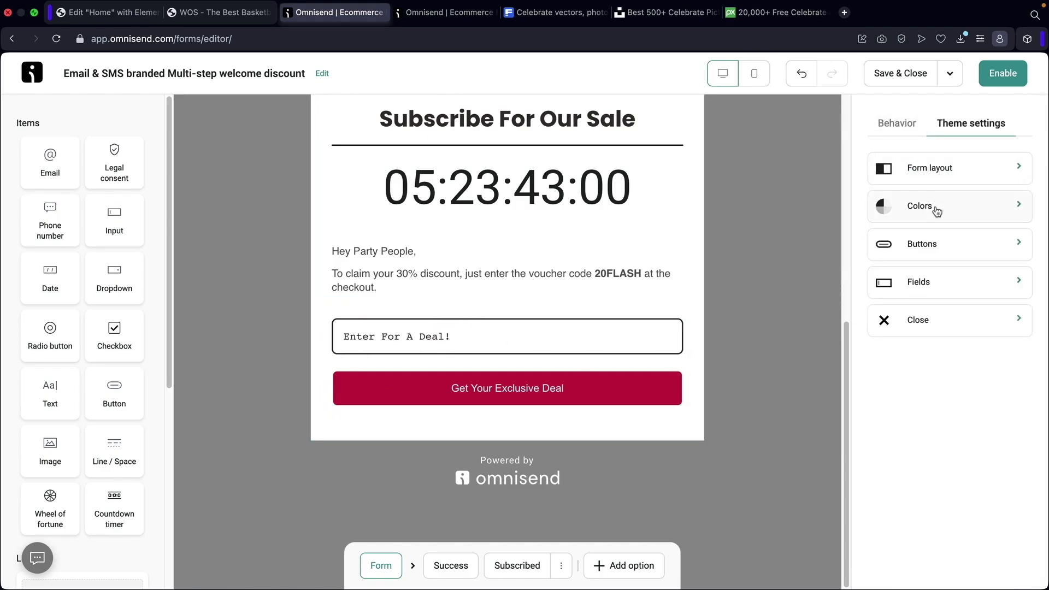
left_click(930, 243)
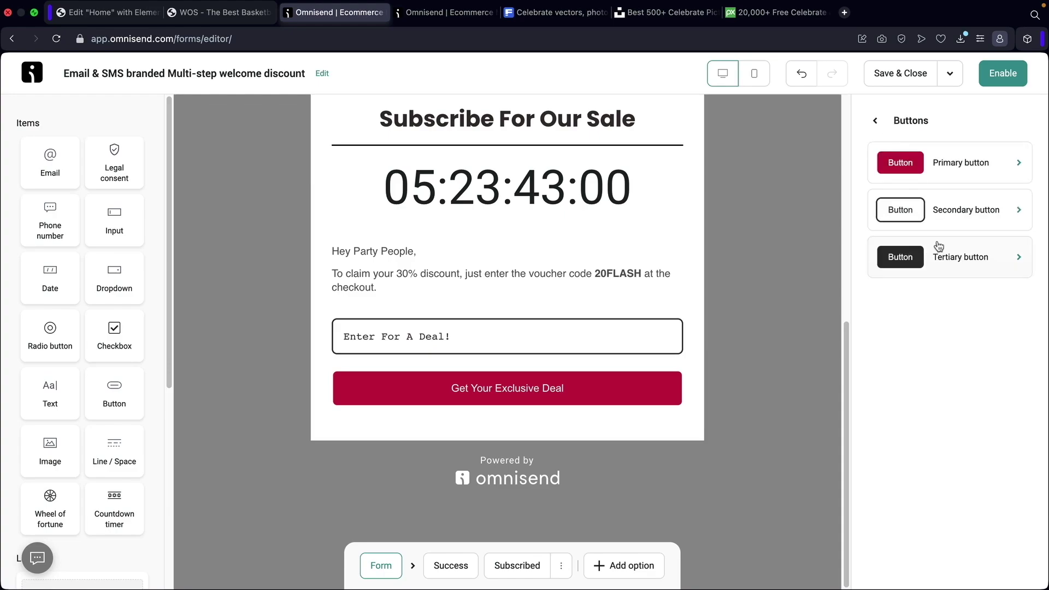
Undo the fields' Courier font and give the primary button a pill shape.
left_click(962, 172)
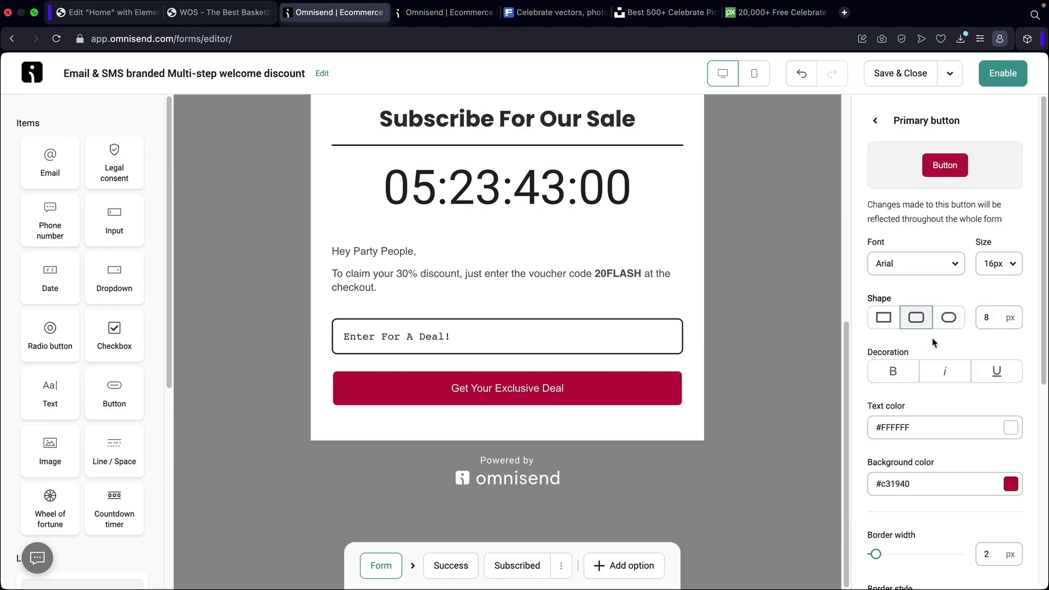
key("super+z")
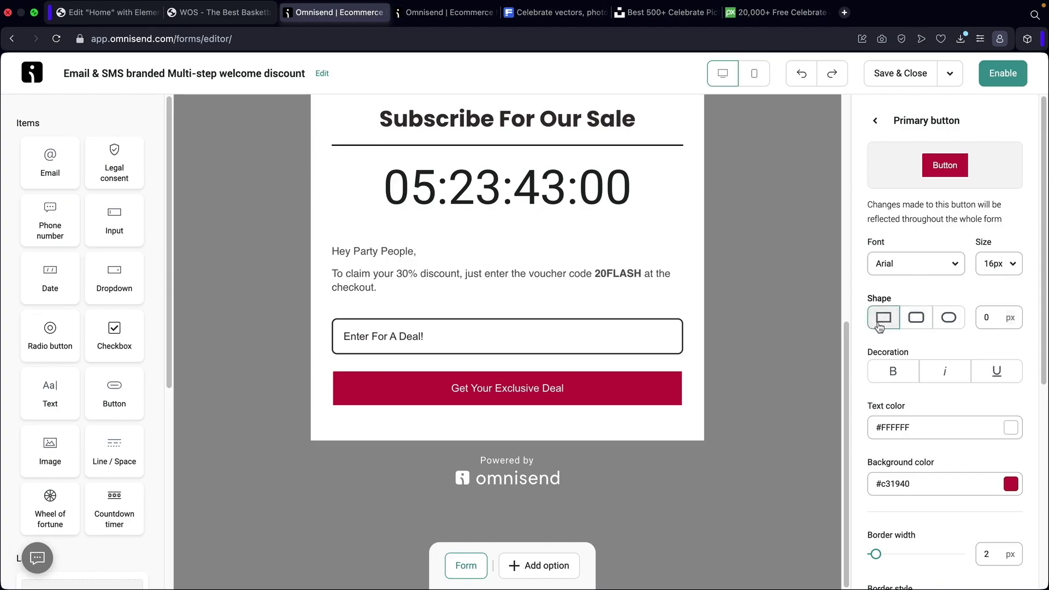
left_click(948, 318)
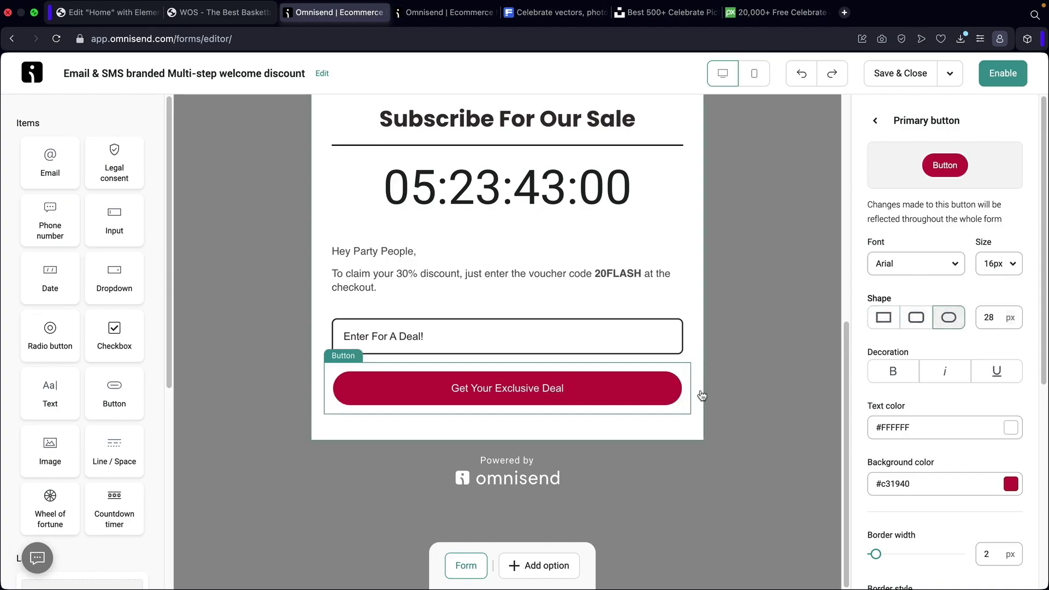
left_click(920, 322)
left_click(950, 321)
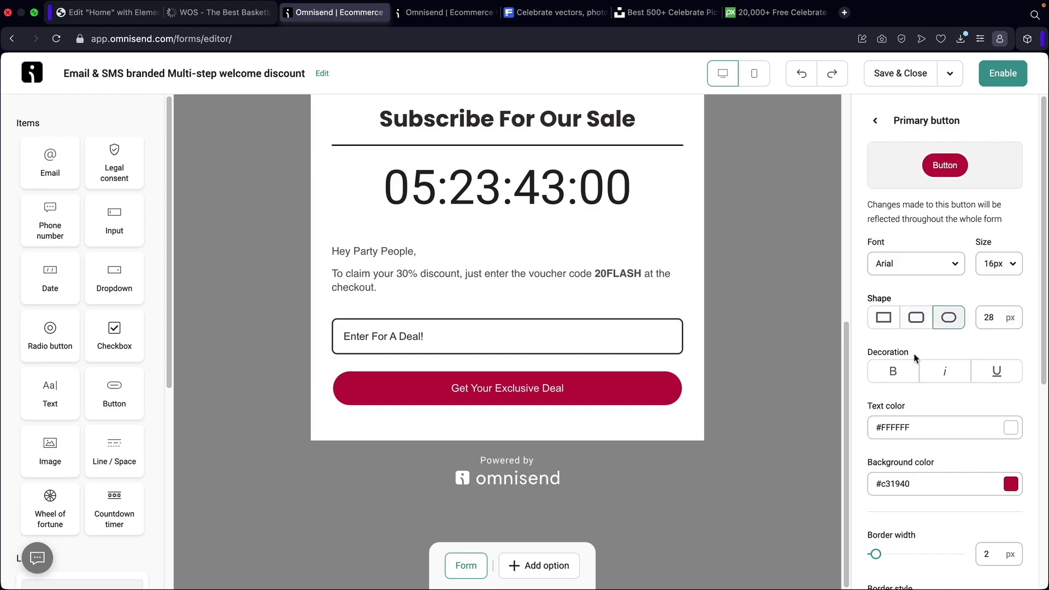
Try dashed and dotted primary button borders, keep Solid, and return to theme settings.
scroll(929, 366, "down", 3)
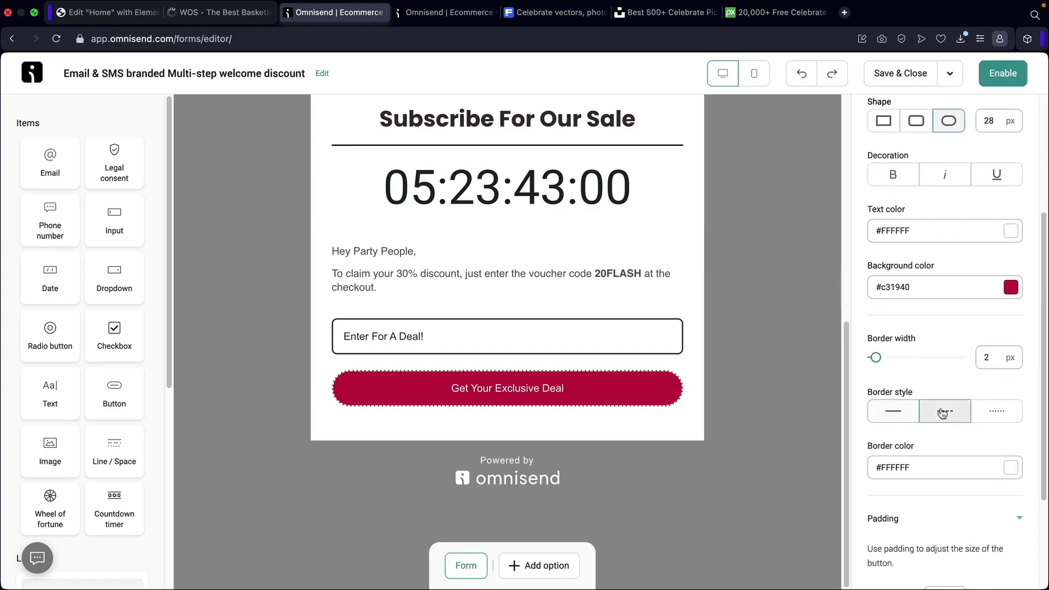
left_click(943, 411)
left_click(992, 411)
left_click(946, 412)
left_click(893, 411)
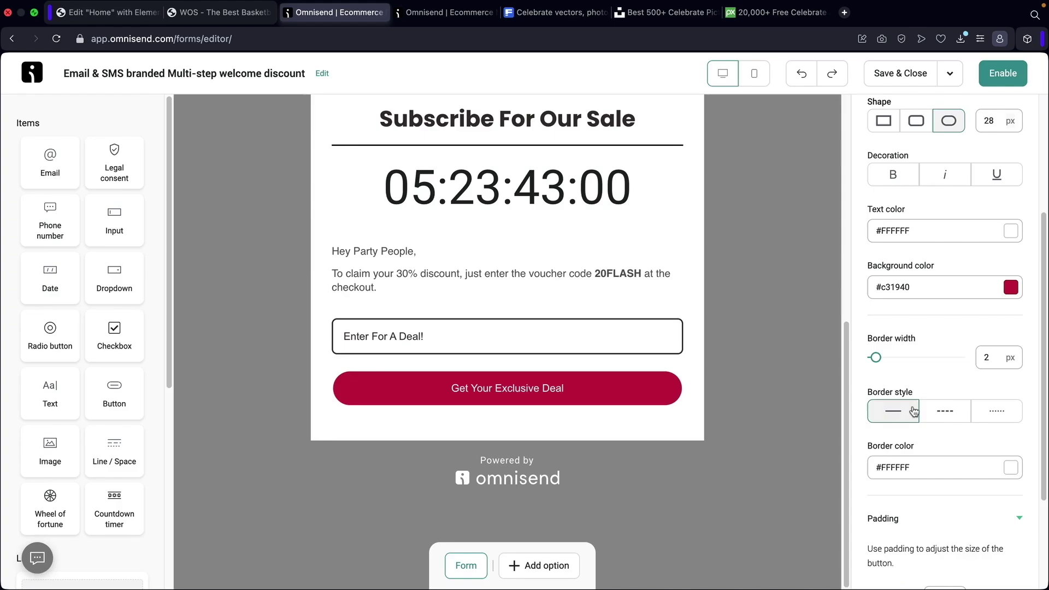
scroll(897, 382, "down", 3)
scroll(885, 274, "up", 10)
left_click(876, 121)
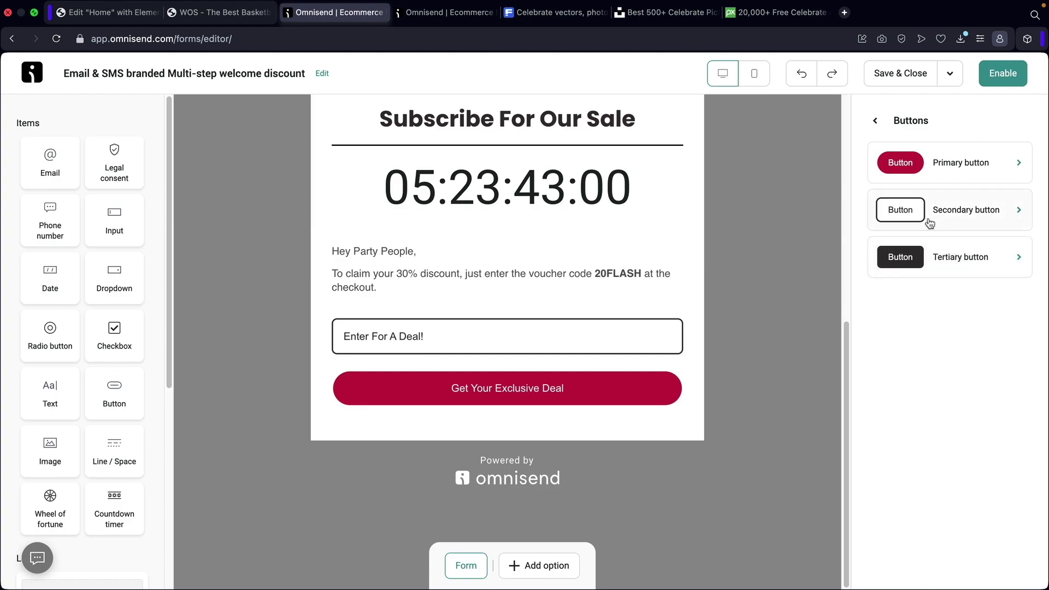
left_click(876, 120)
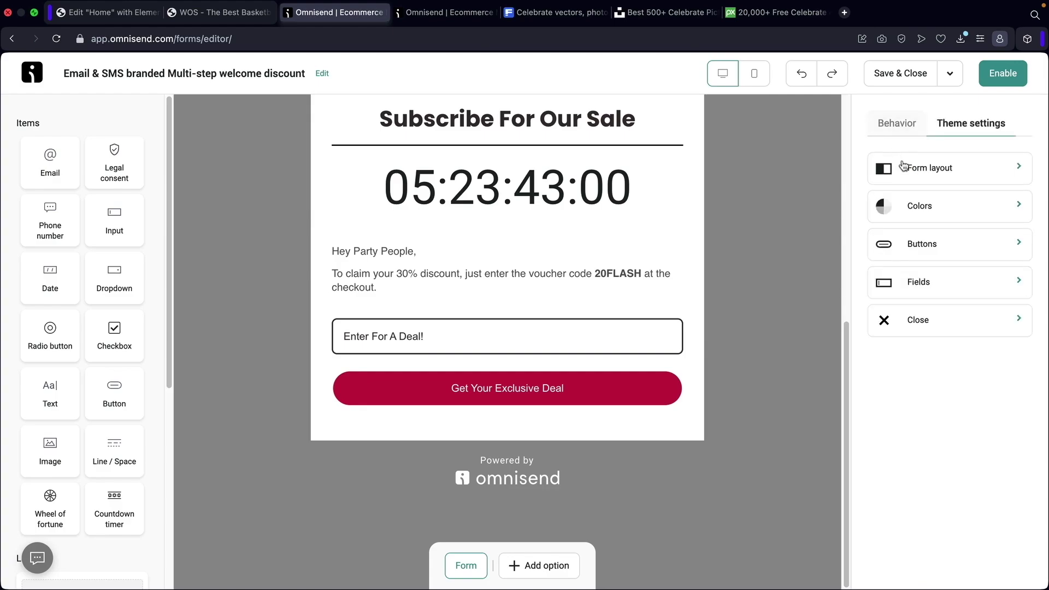
Check form colours, then try Flyout, Landing and Embed display types before choosing Popup.
left_click(924, 211)
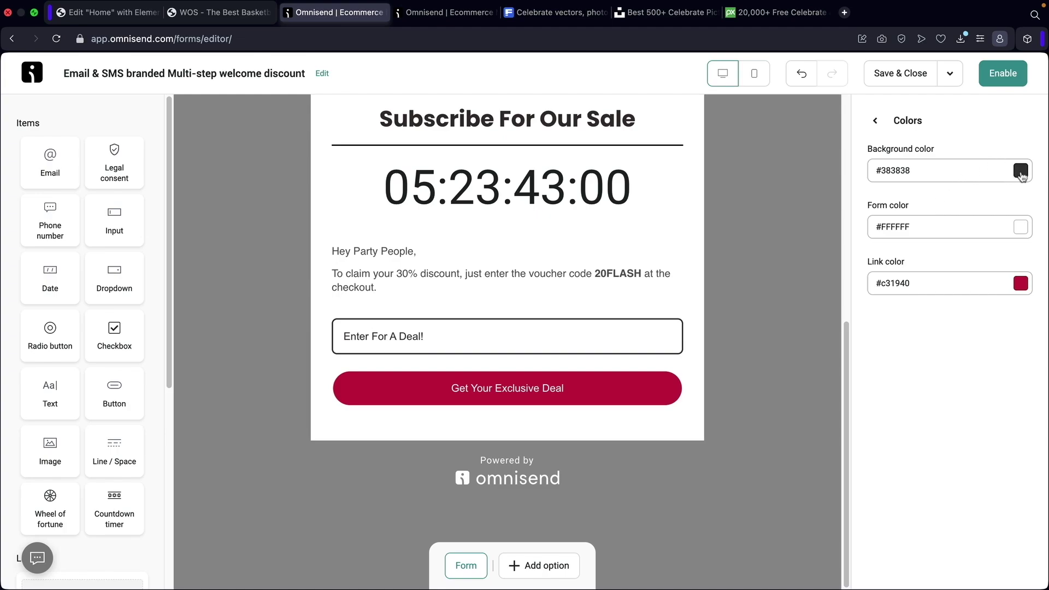
left_click(875, 121)
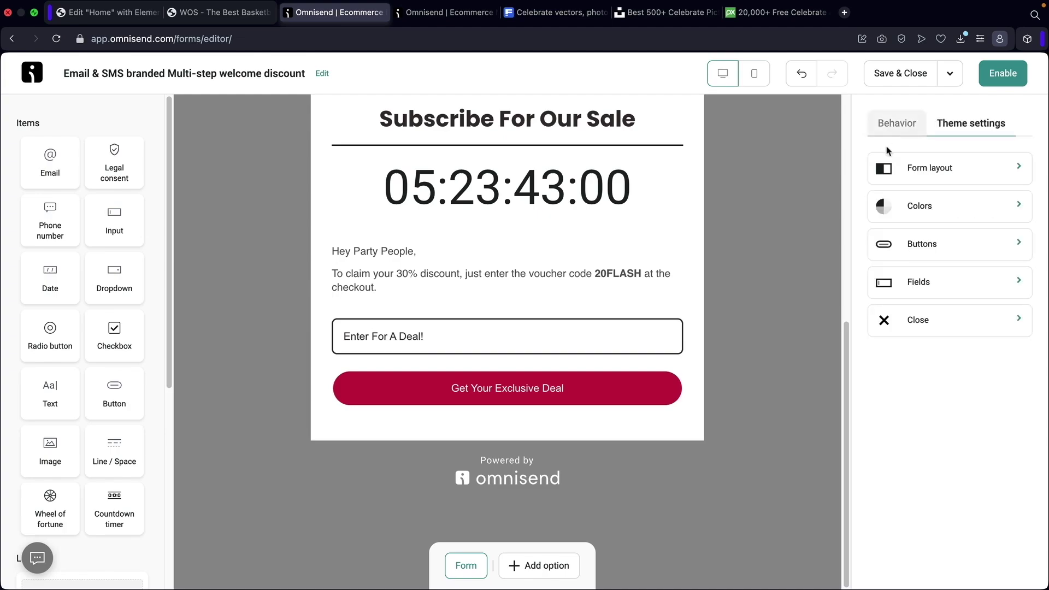
left_click(933, 170)
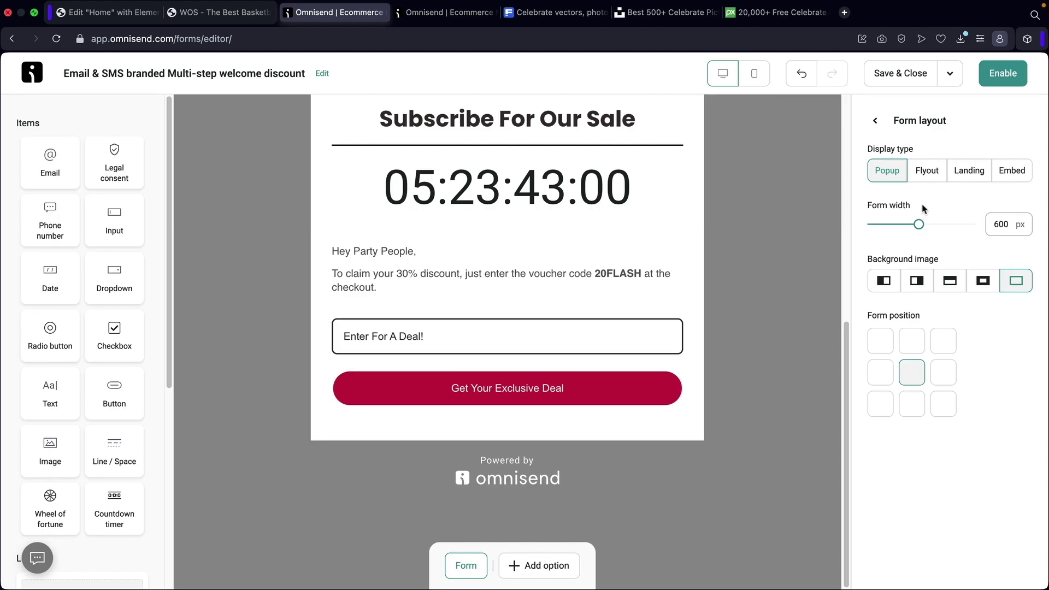
scroll(726, 246, "up", 8)
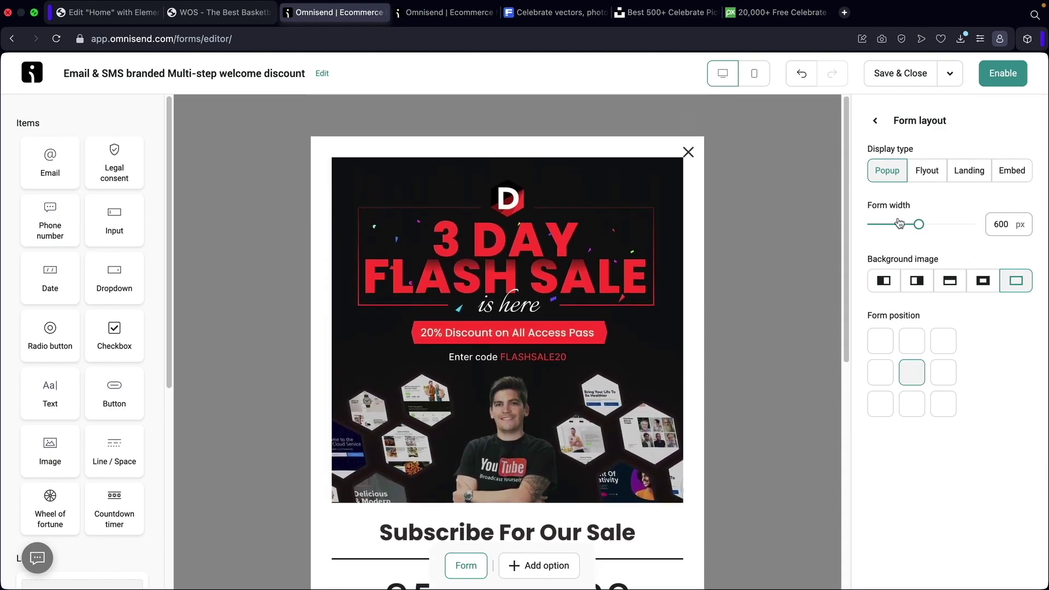
left_click(922, 173)
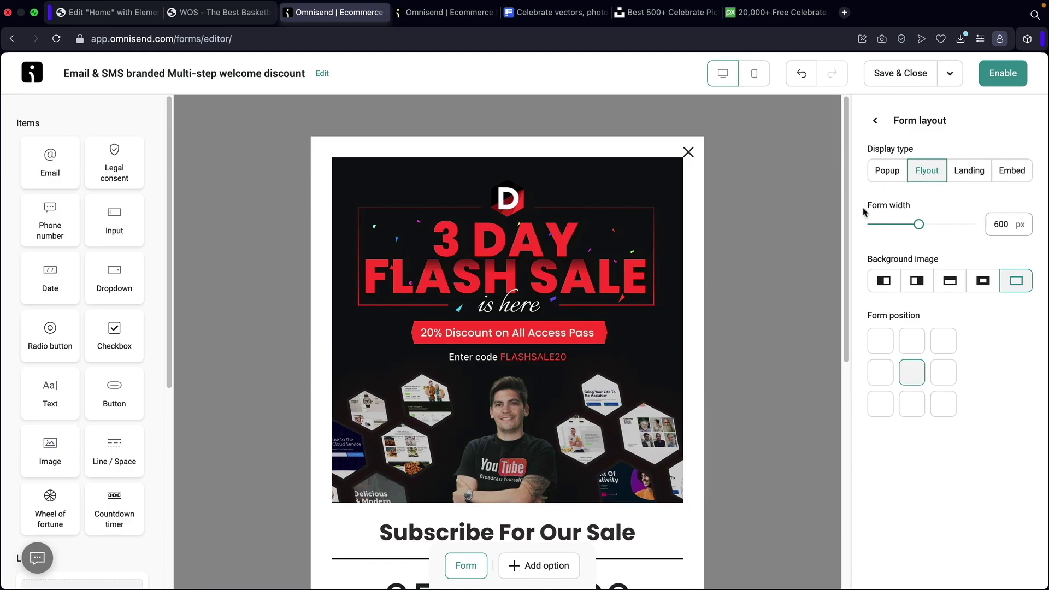
left_click(960, 174)
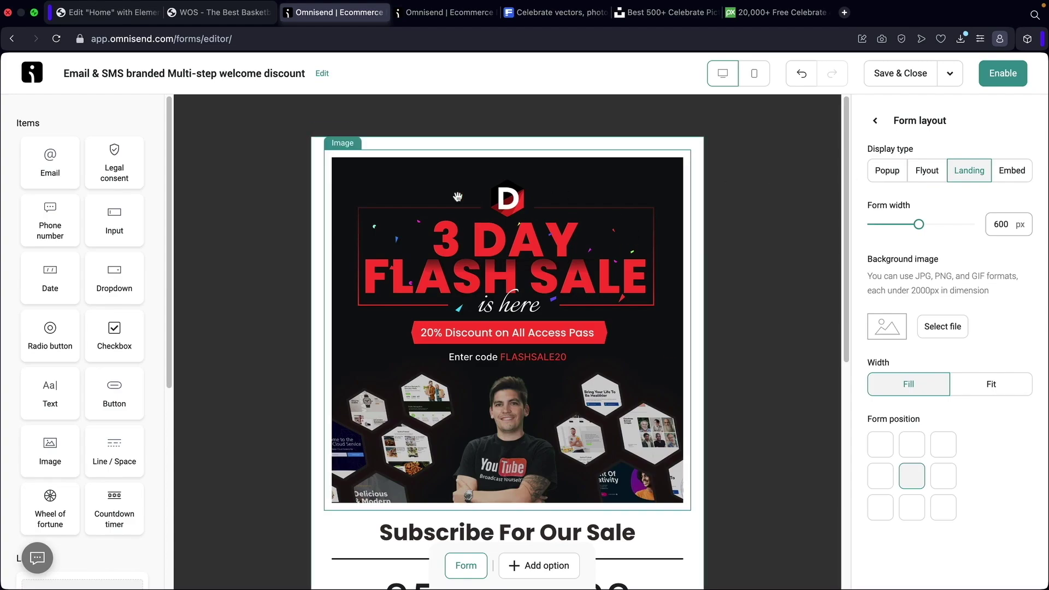
left_click(1012, 171)
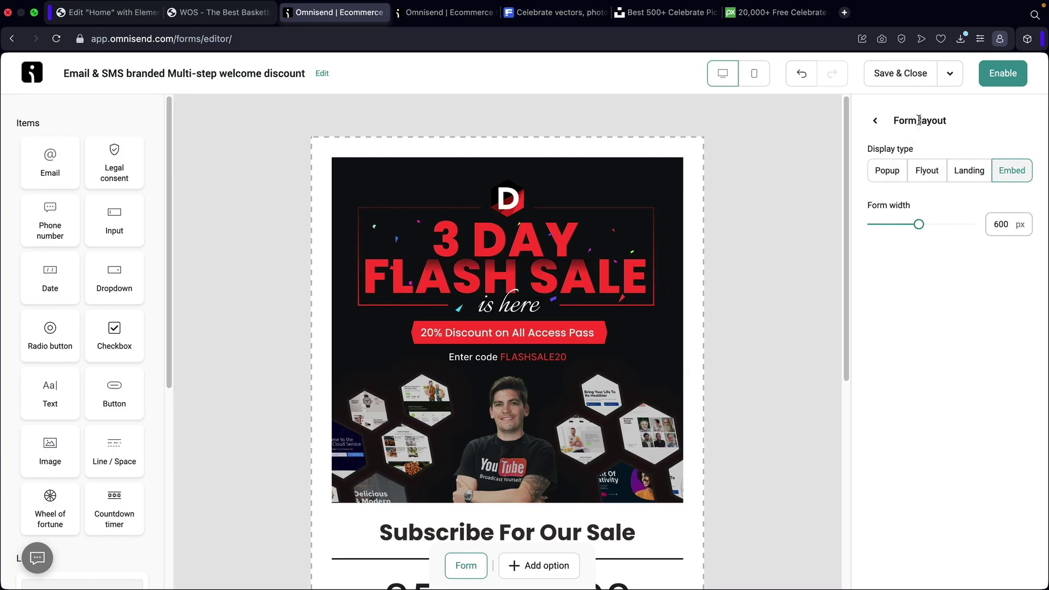
left_click(891, 174)
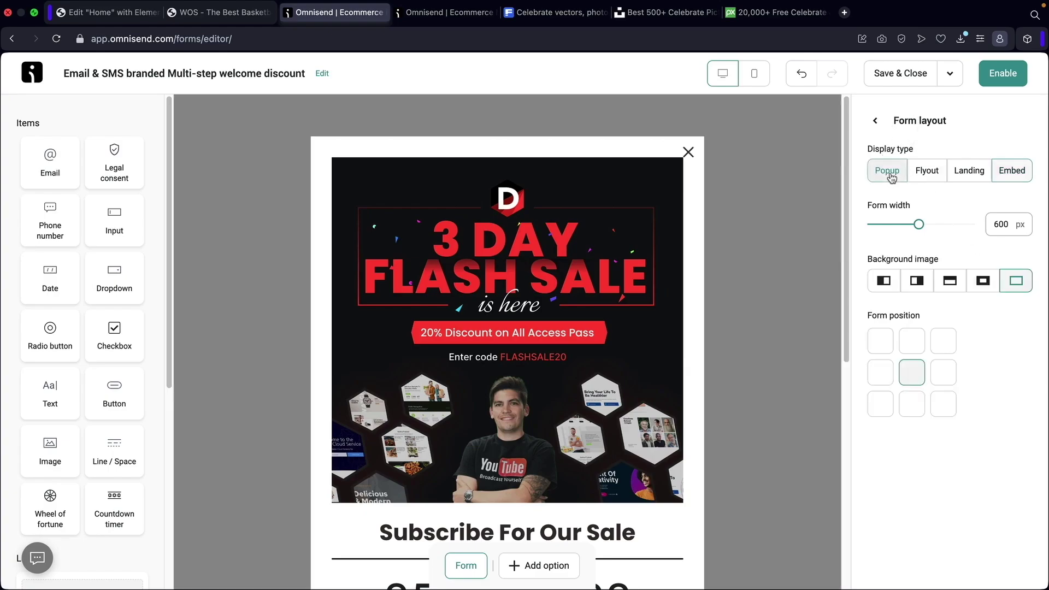
left_click(879, 121)
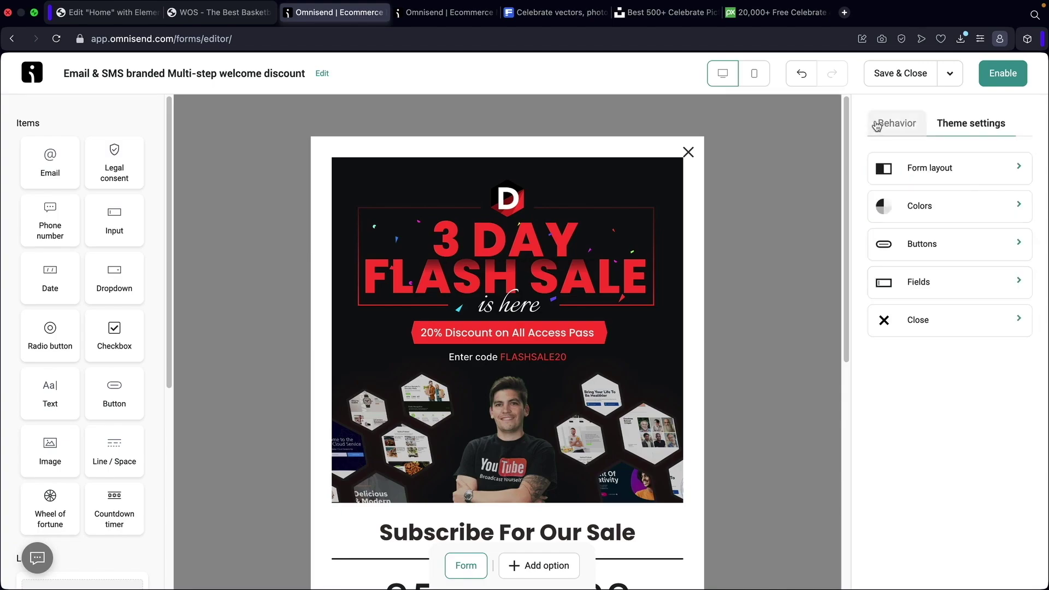
In Audience management, view subscriber tags and toggle double opt-in on, then off.
left_click(896, 125)
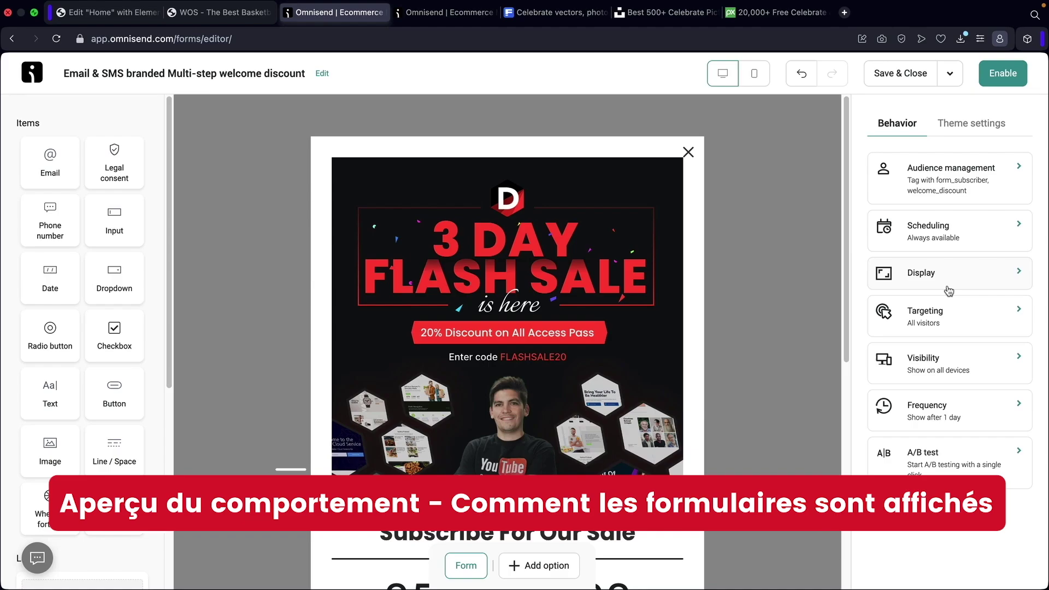
scroll(770, 287, "down", 3)
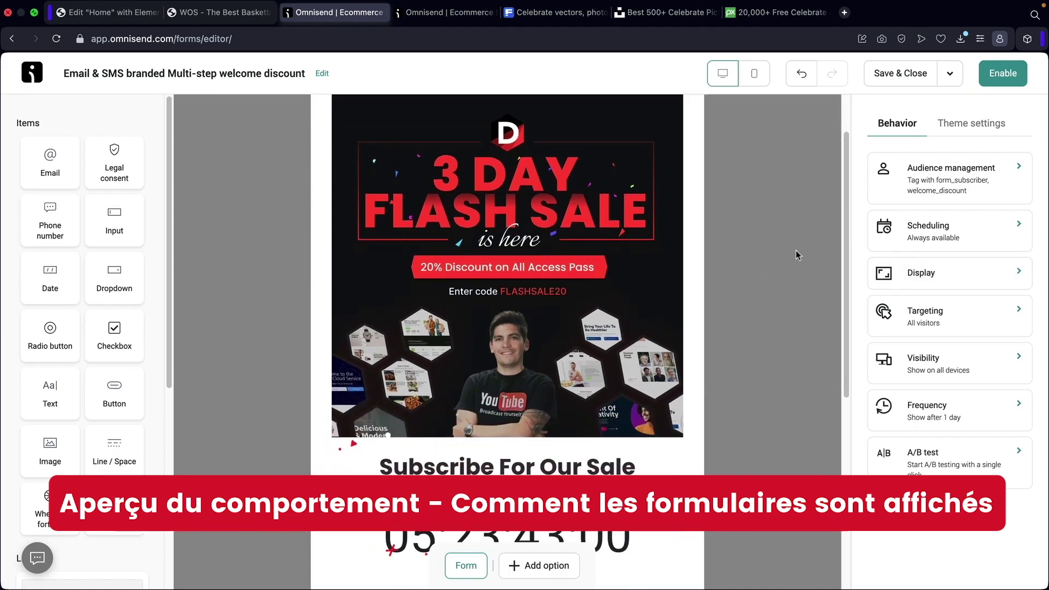
left_click(944, 180)
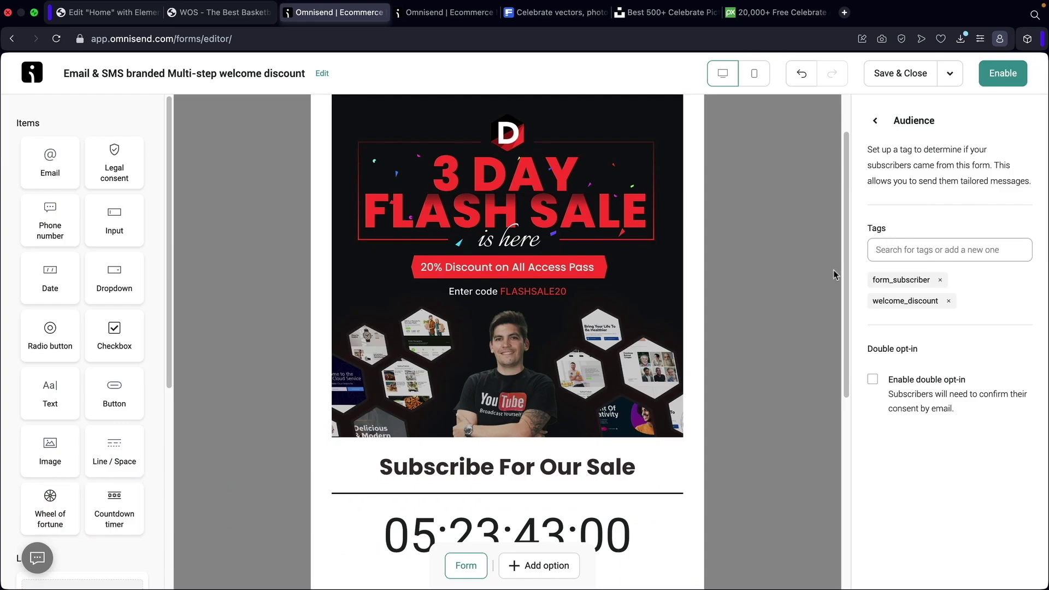
scroll(645, 336, "down", 10)
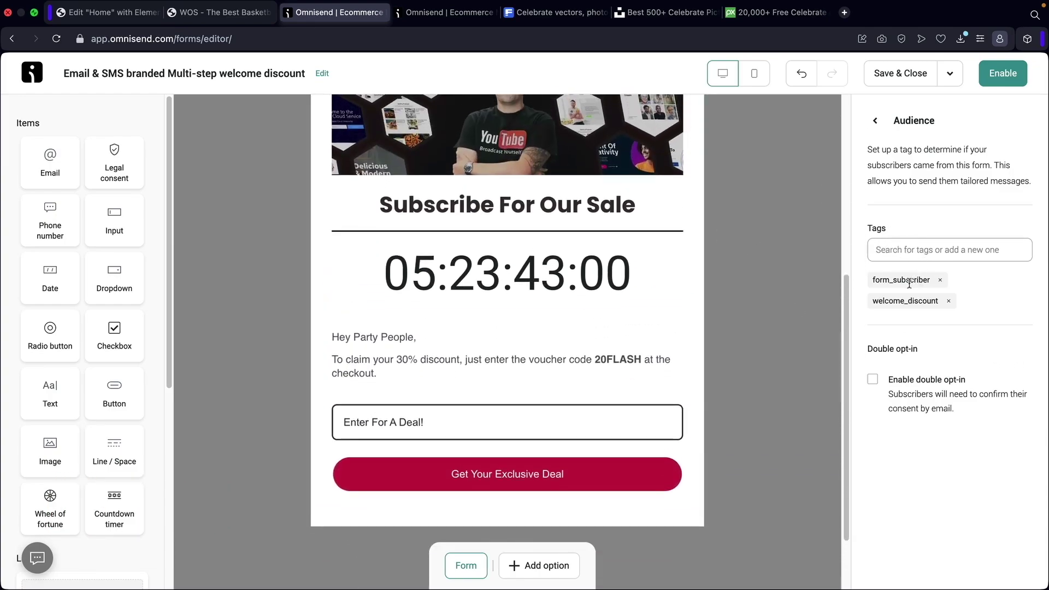
left_click_drag(883, 280, 928, 298)
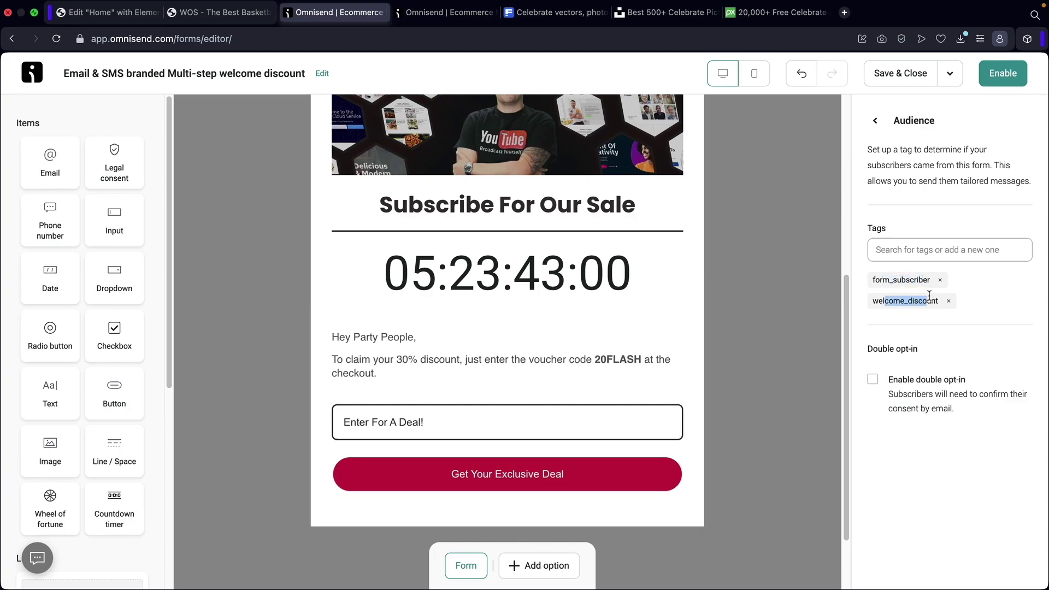
left_click(936, 256)
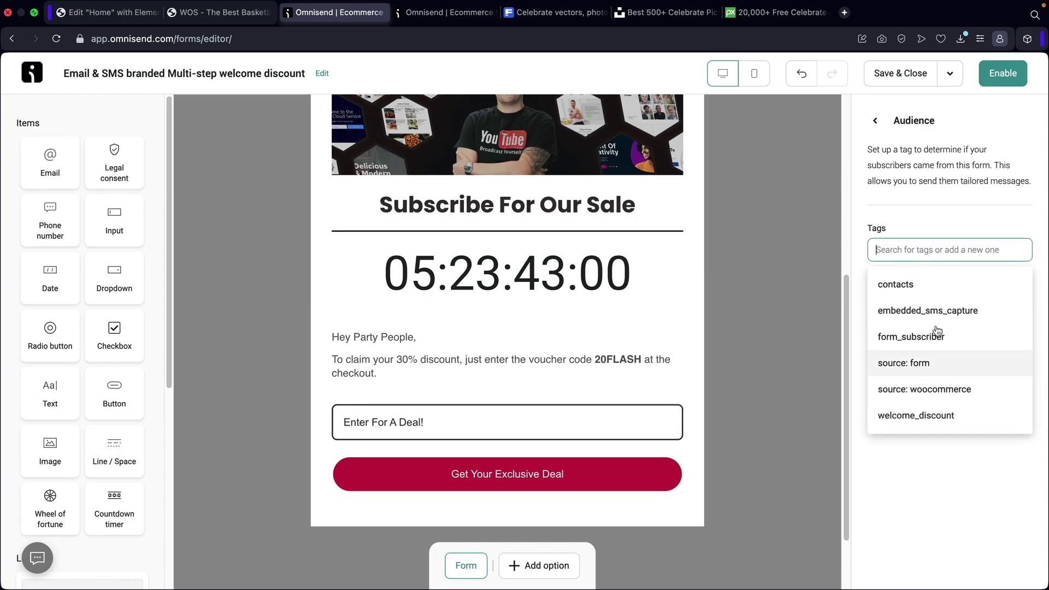
left_click(921, 233)
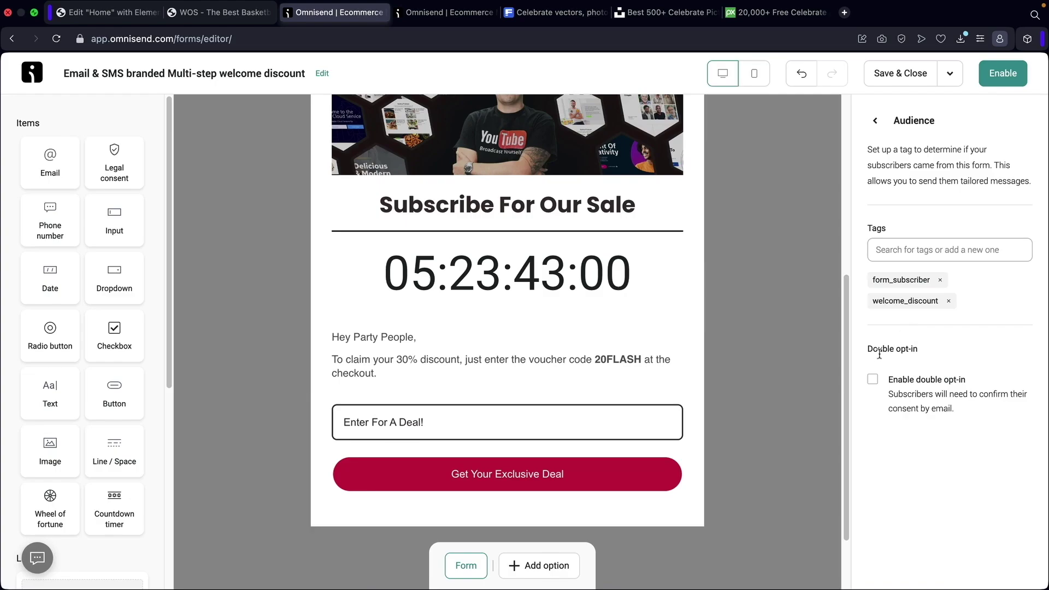
left_click(873, 380)
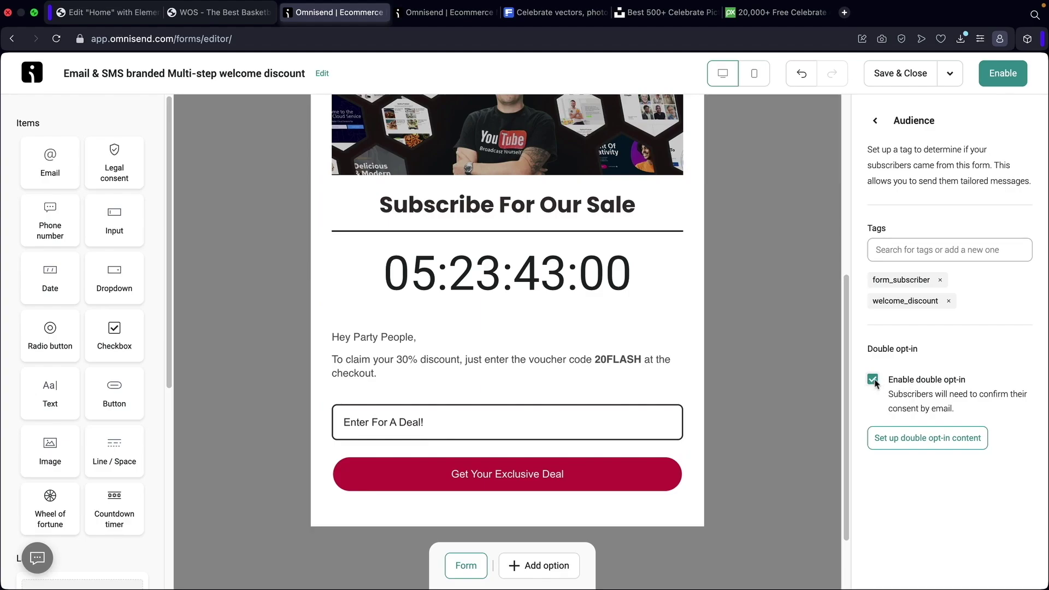
left_click(873, 381)
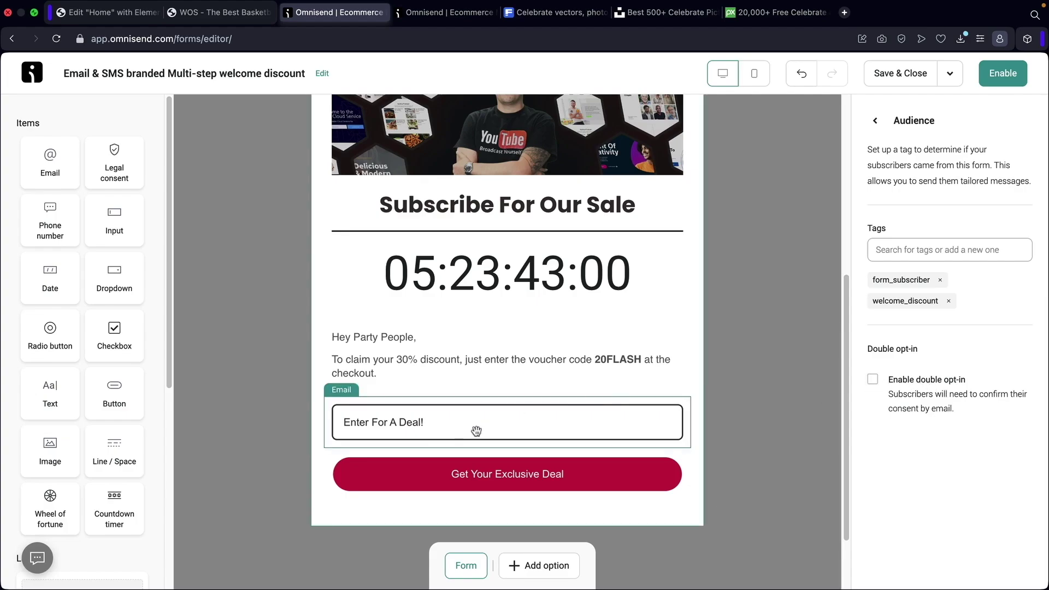
left_click(875, 120)
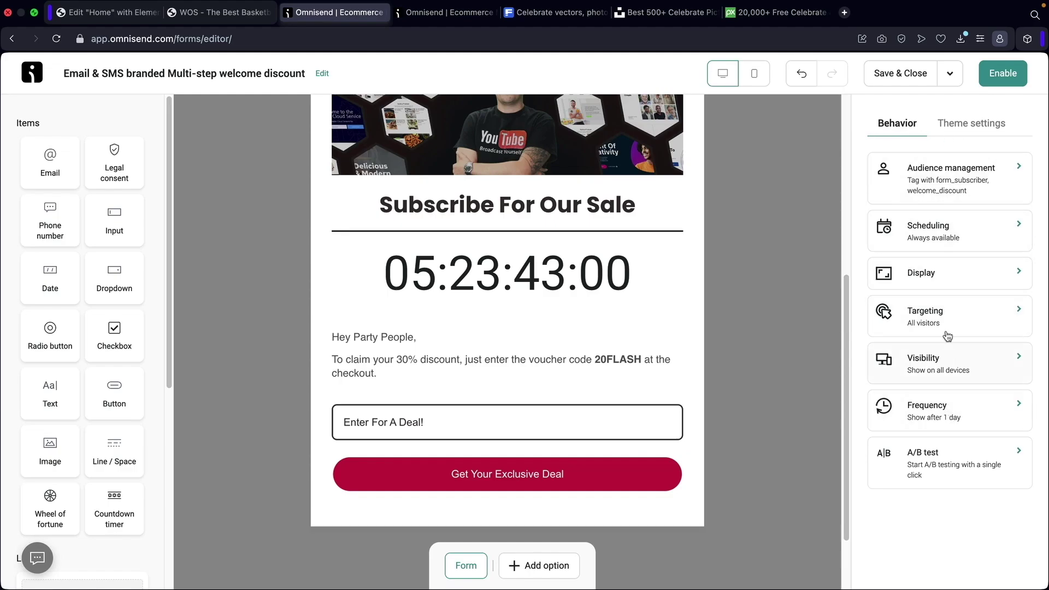
Try start, end and date-range scheduling, then reselect Always show the form.
left_click(947, 242)
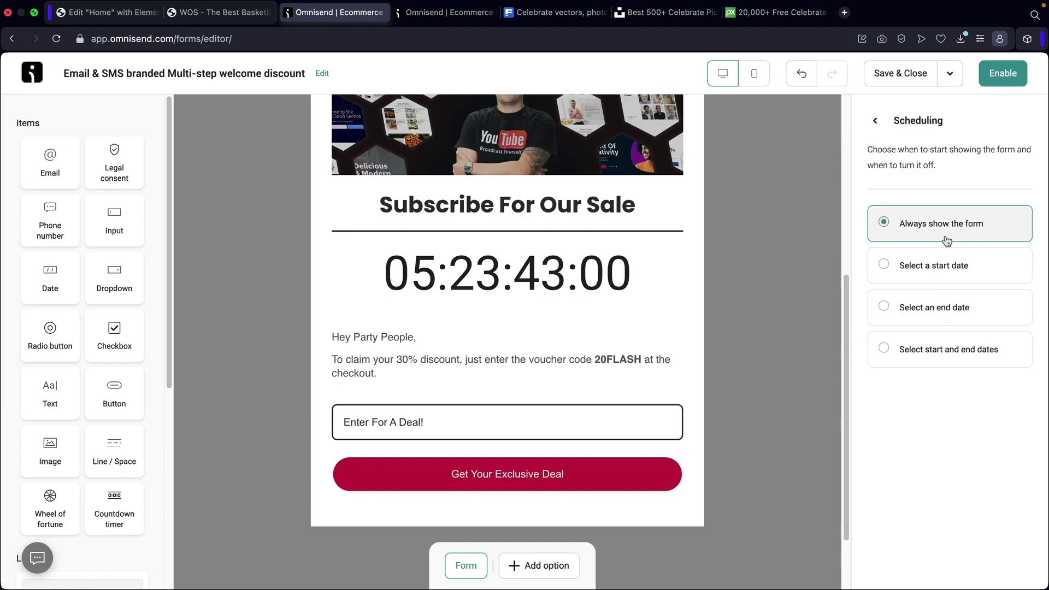
left_click(914, 268)
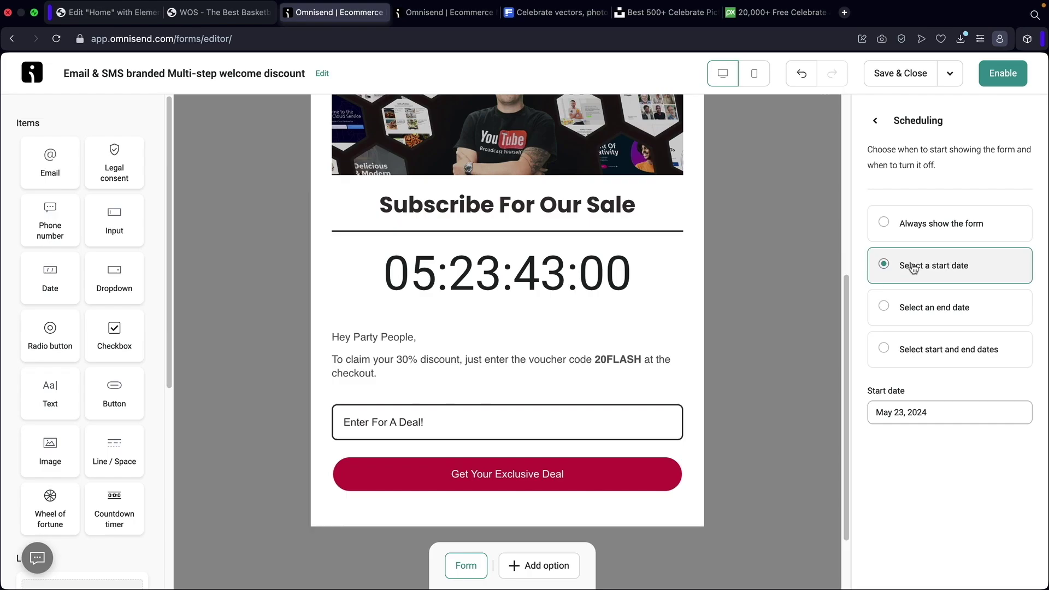
left_click(933, 313)
left_click(933, 353)
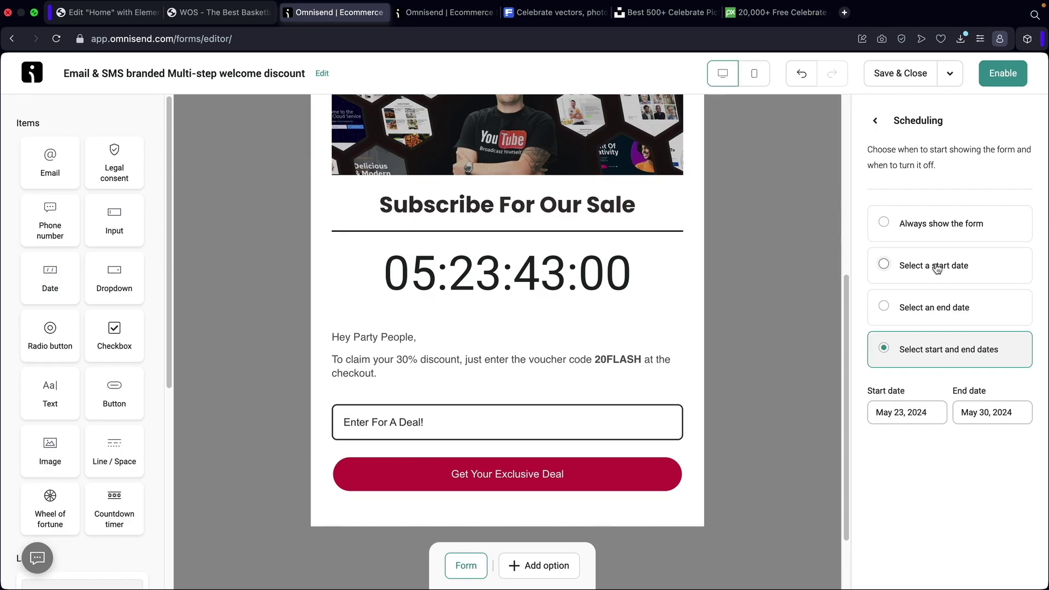
left_click(944, 224)
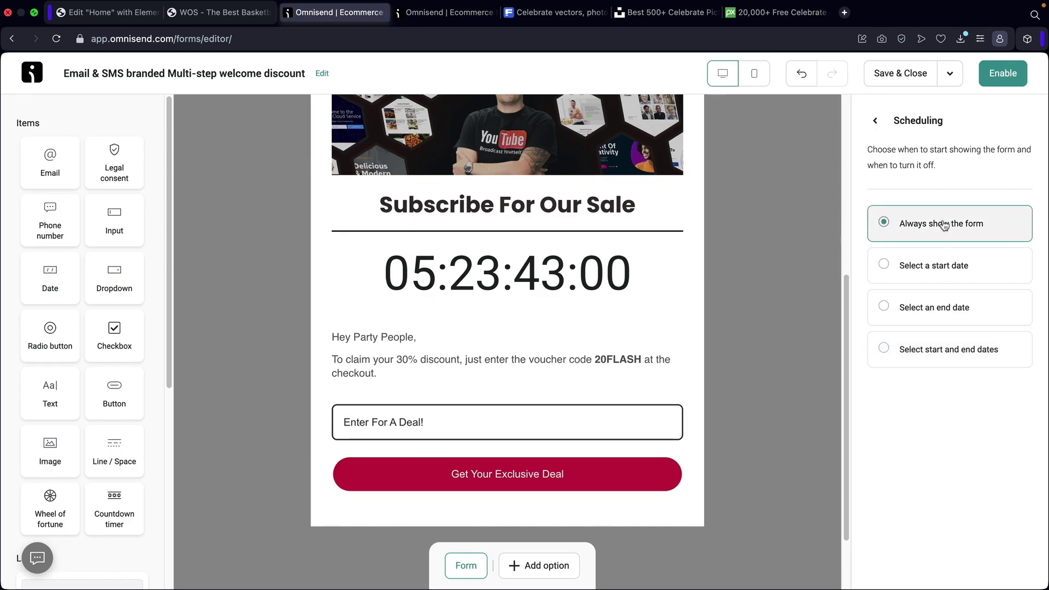
left_click(876, 122)
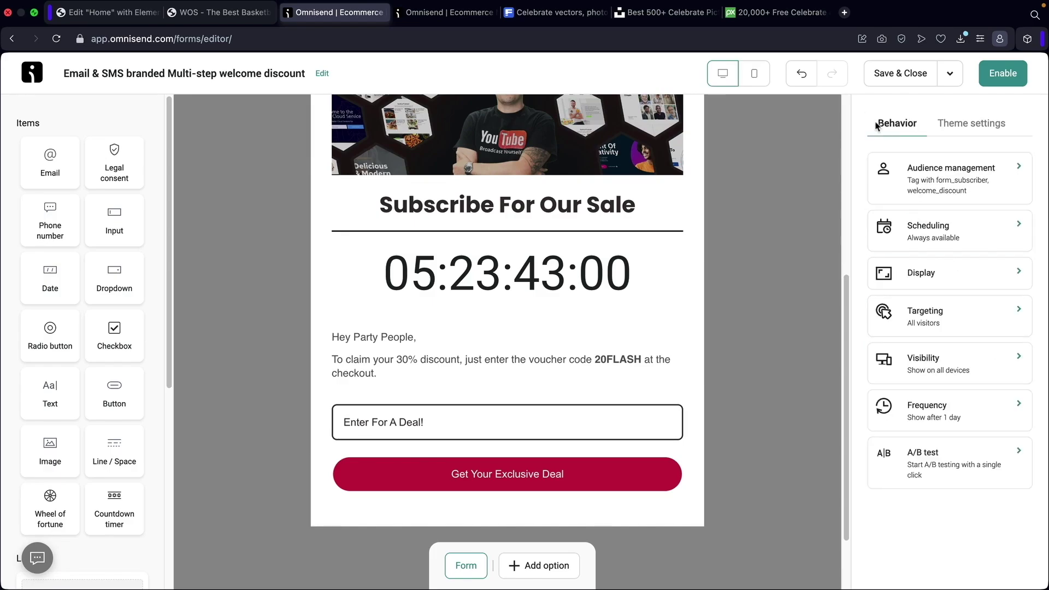
Turn on page-visit, time-on-page and scroll-depth triggers, set to 1 visit, 5 seconds and 50.
left_click(941, 273)
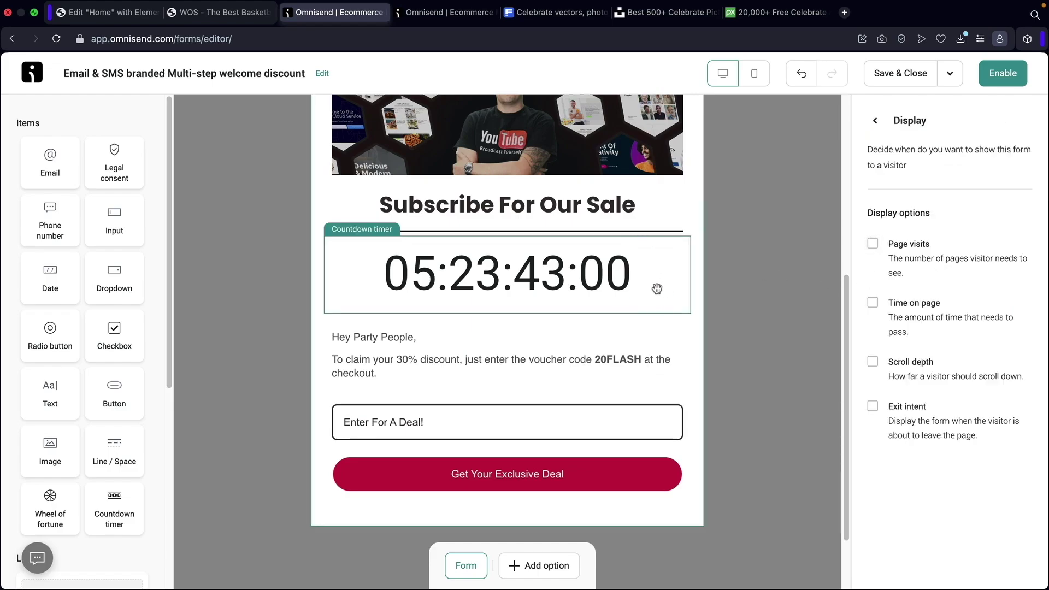
left_click(873, 243)
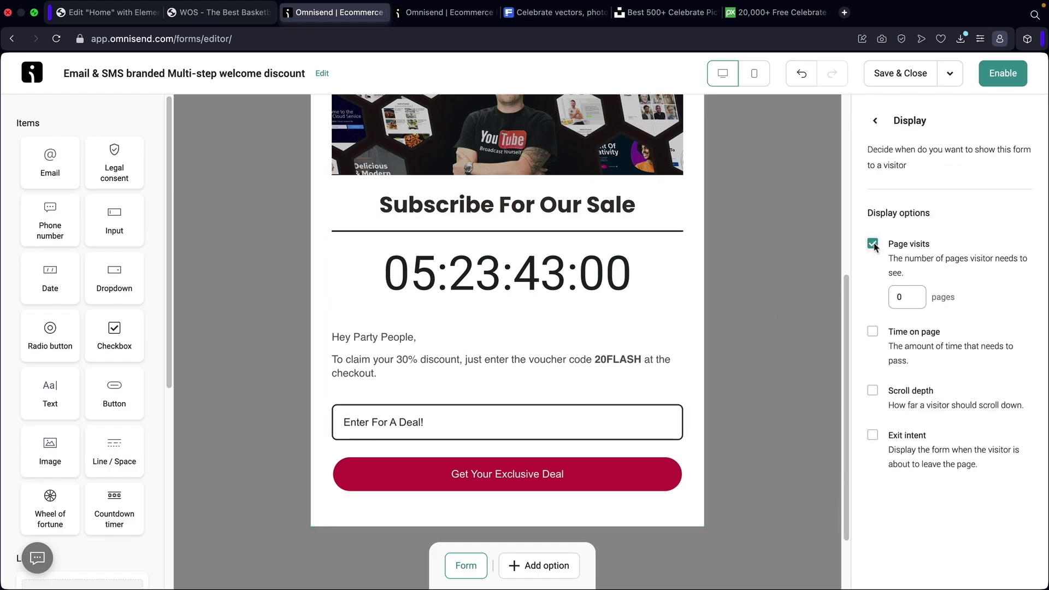
left_click(873, 331)
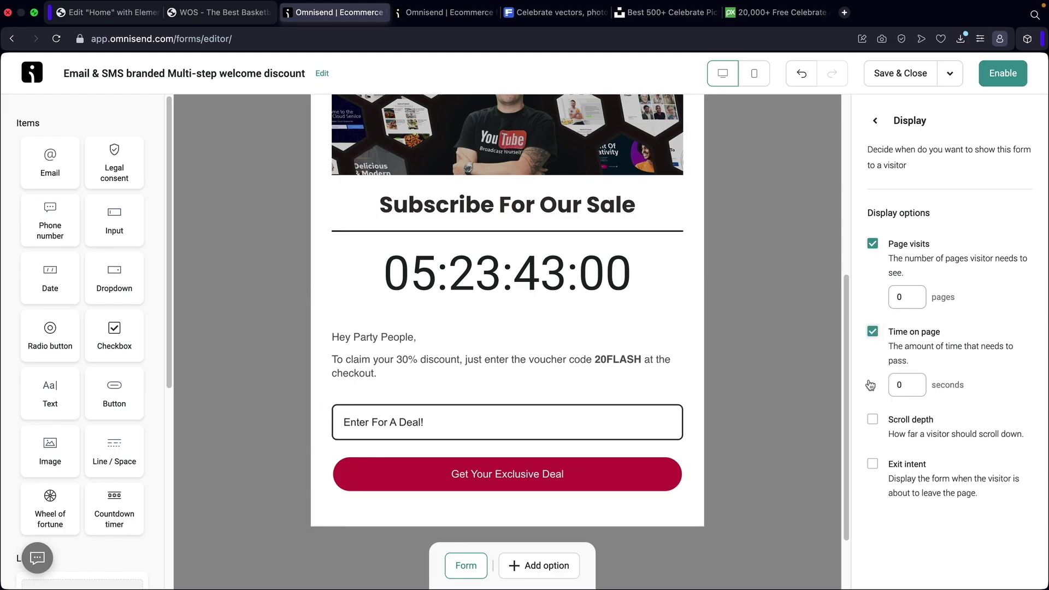
left_click(874, 420)
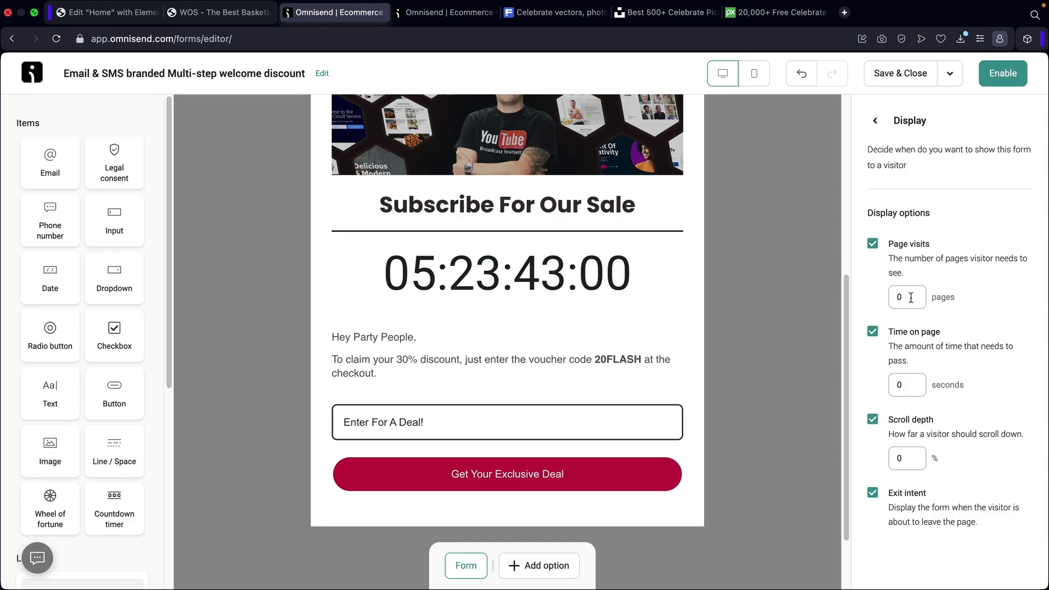
left_click_drag(911, 298, 892, 300)
type("1")
left_click_drag(905, 385, 875, 386)
type("5")
left_click_drag(910, 459, 873, 461)
type("50")
Look over the shop's homepage in the other tab, then return to the form editor.
left_click(221, 12)
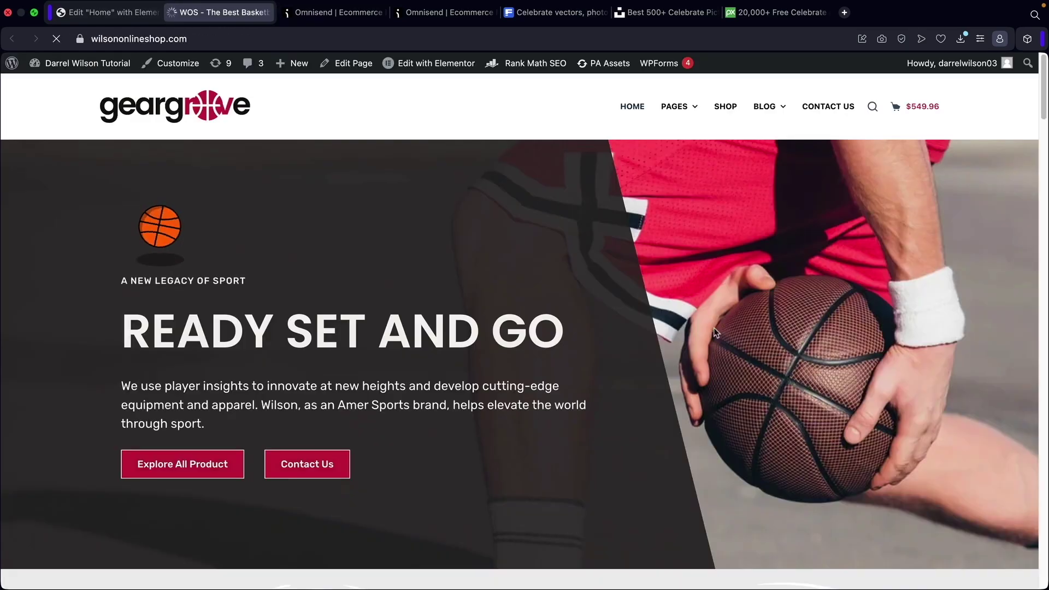
scroll(858, 365, "down", 20)
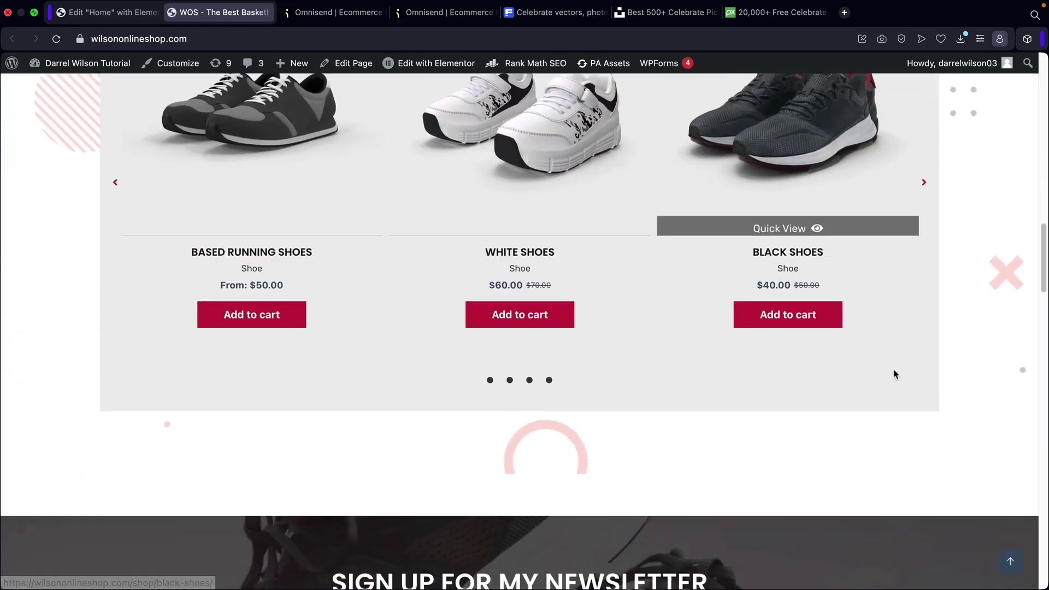
scroll(884, 339, "down", 2)
scroll(381, 183, "up", 5)
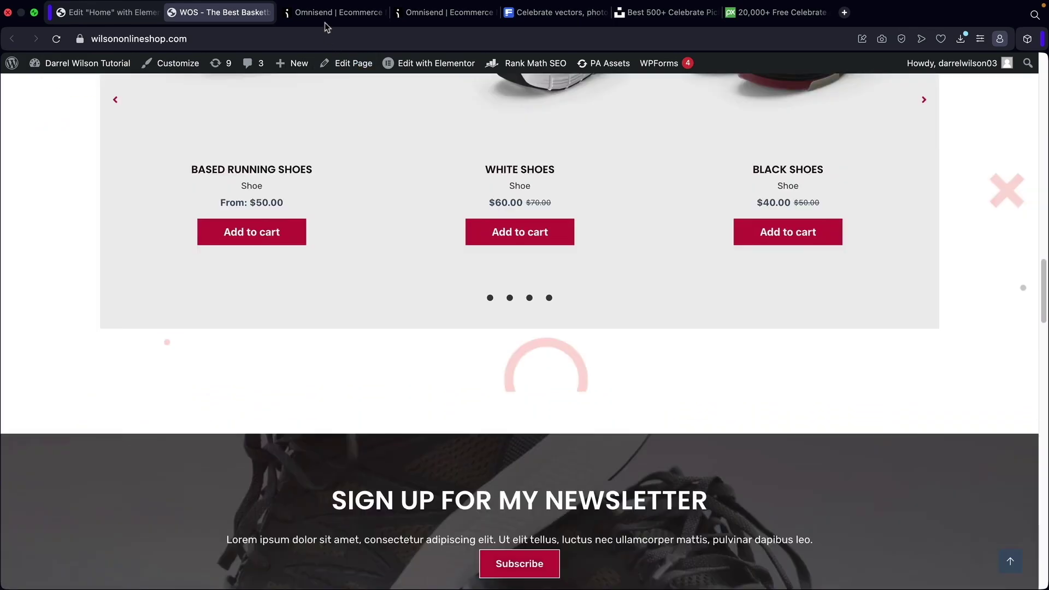
left_click(327, 13)
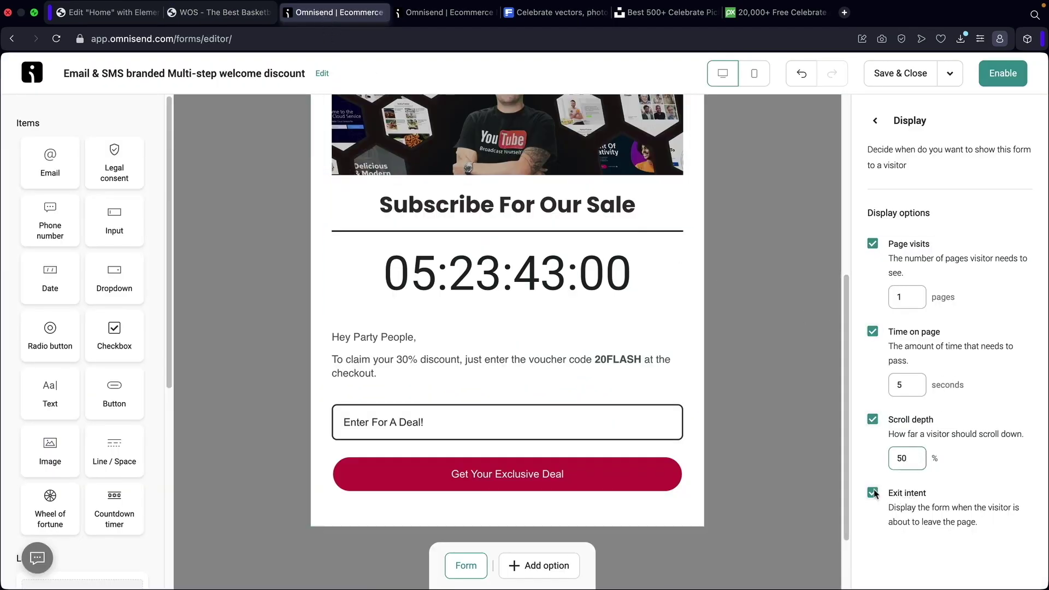
left_click(248, 13)
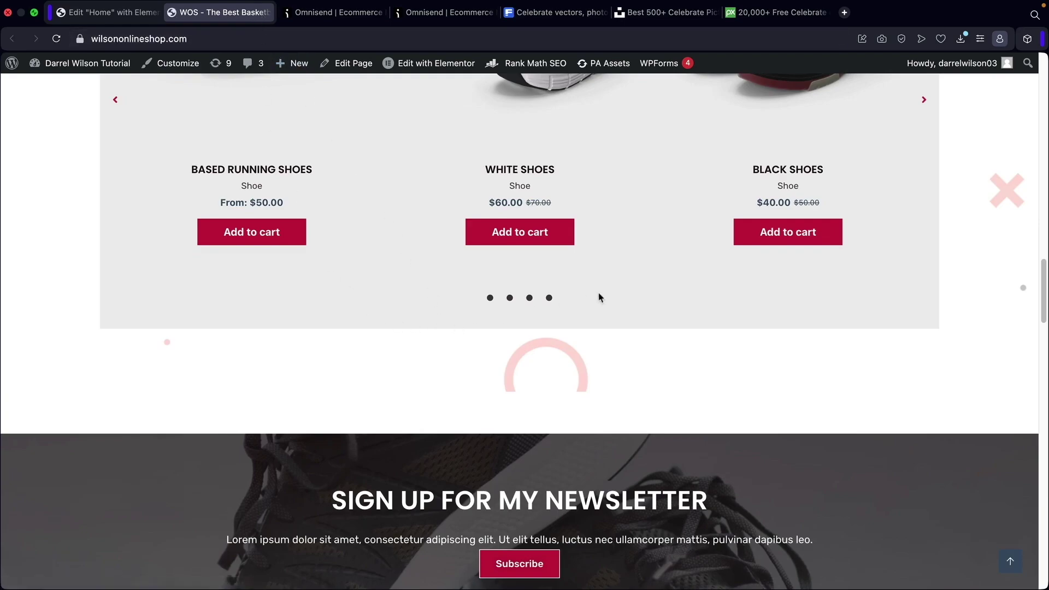
left_click(334, 12)
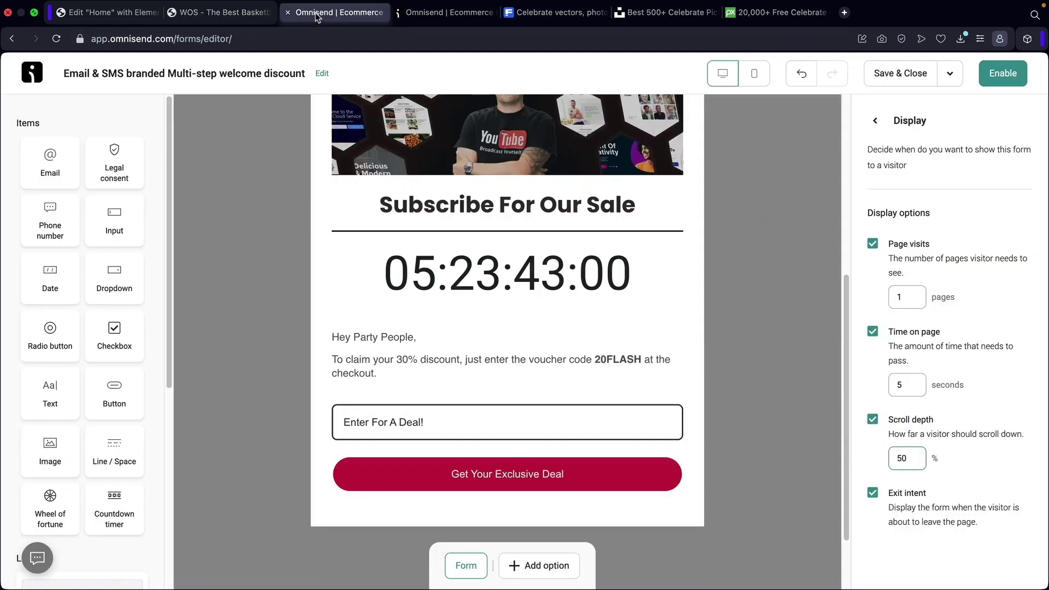
Drop the exit-intent, scroll-depth and page-visit triggers, leaving only 5 seconds on page.
left_click(872, 494)
left_click(873, 420)
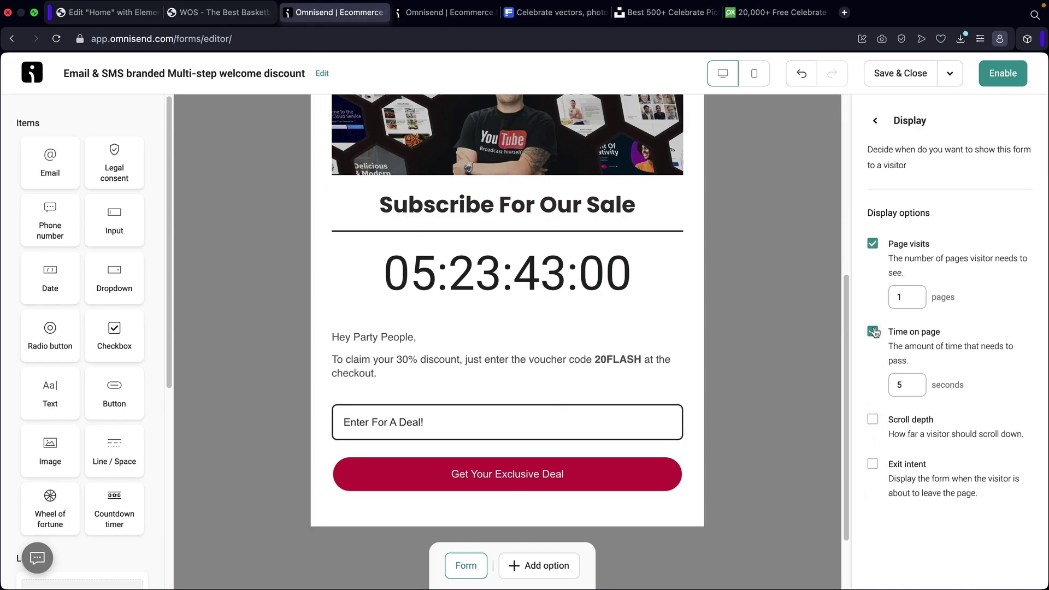
left_click(873, 245)
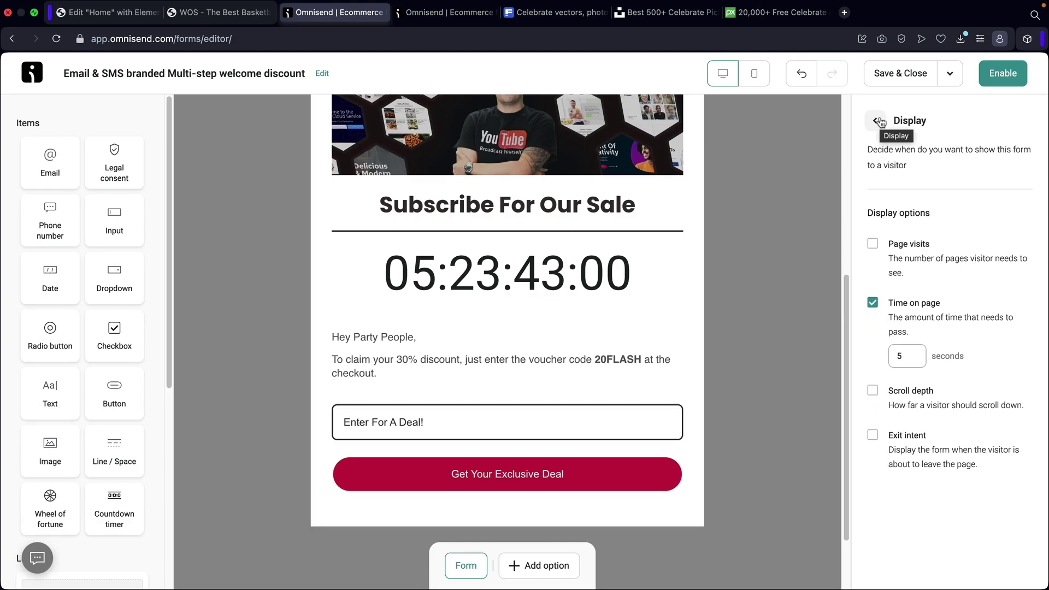
left_click(878, 121)
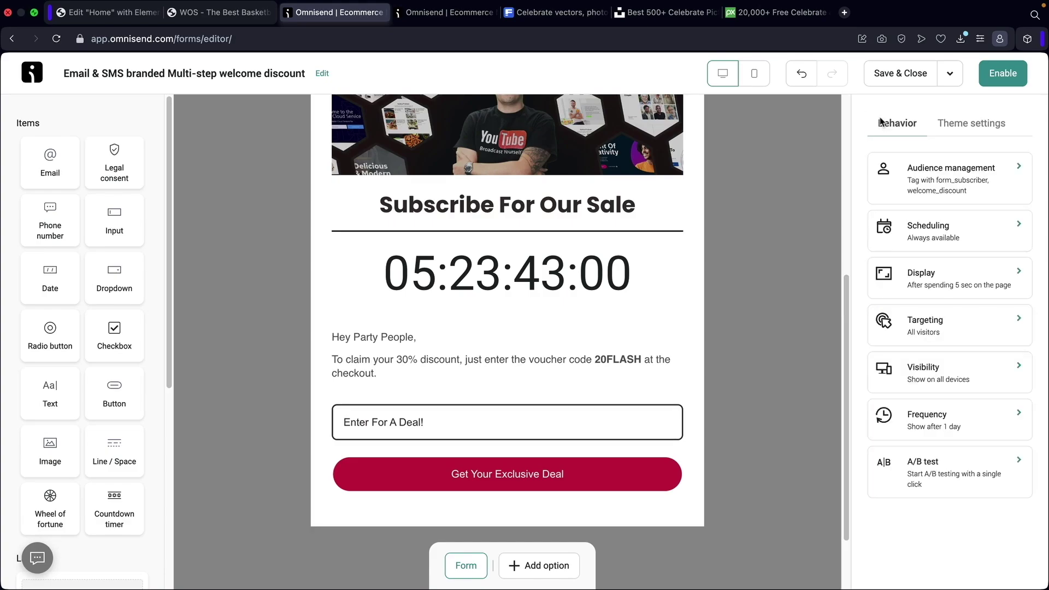
Keep the form's targeting on All visitors and turn on the Appears on URL condition.
left_click(929, 322)
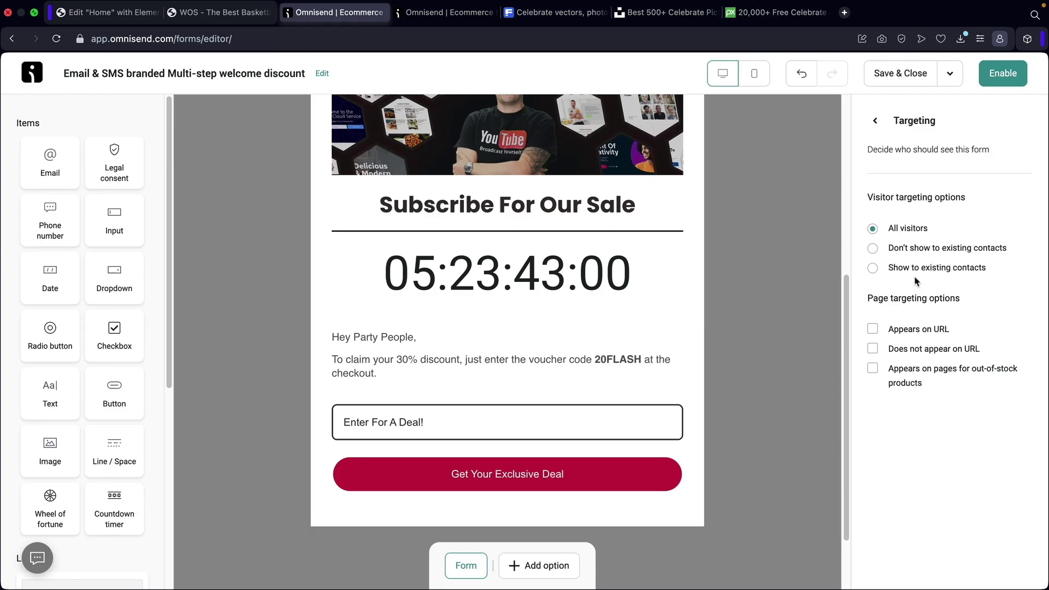
left_click(873, 268)
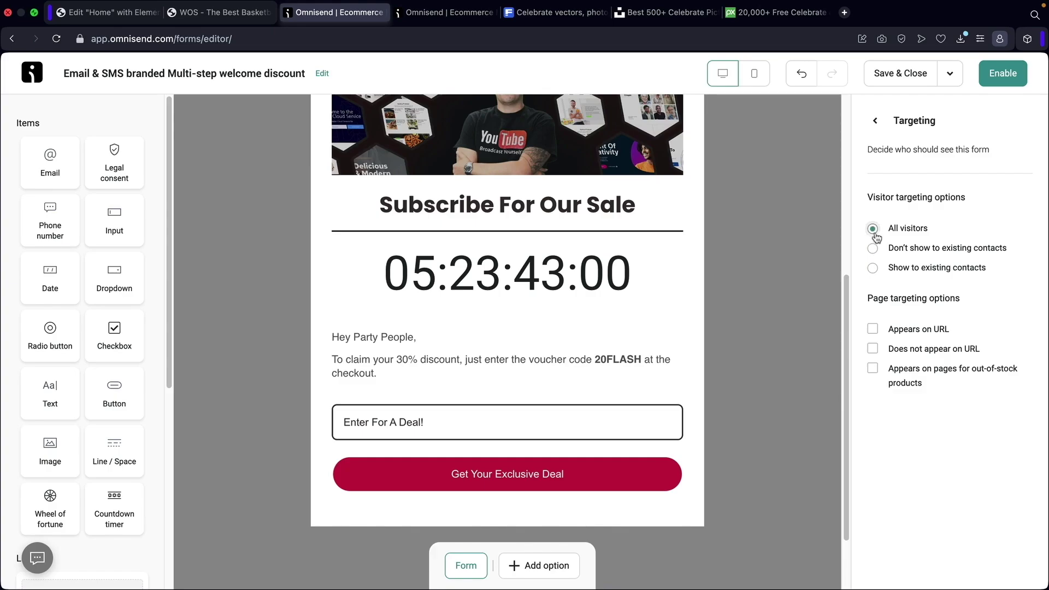
left_click(873, 330)
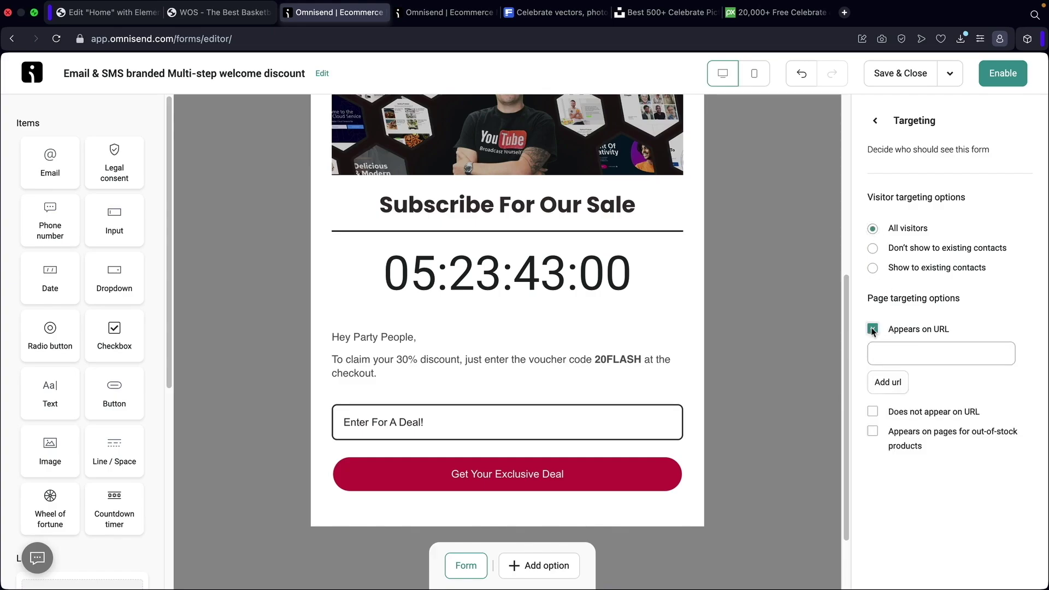
left_click(896, 354)
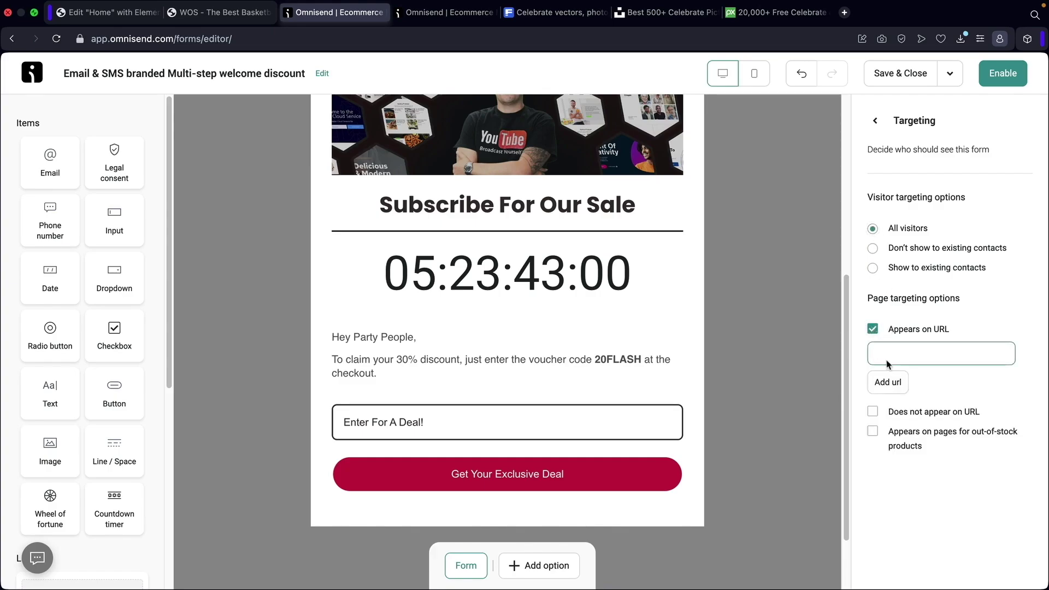
Copy the web address of the store's Shop page.
left_click(229, 15)
left_click_drag(1045, 311, 1046, 175)
left_click(726, 107)
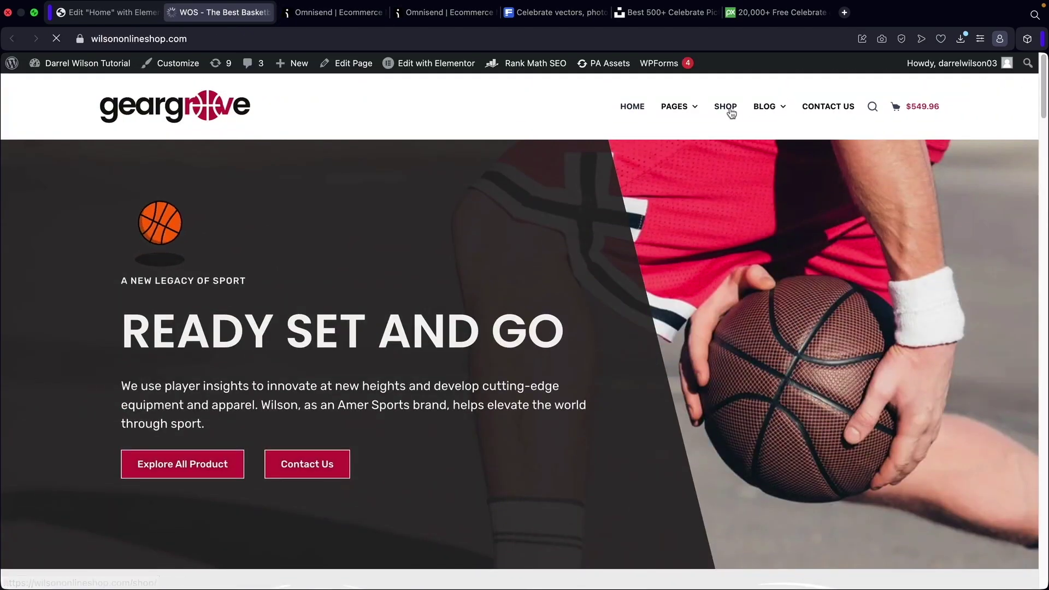
left_click(203, 39)
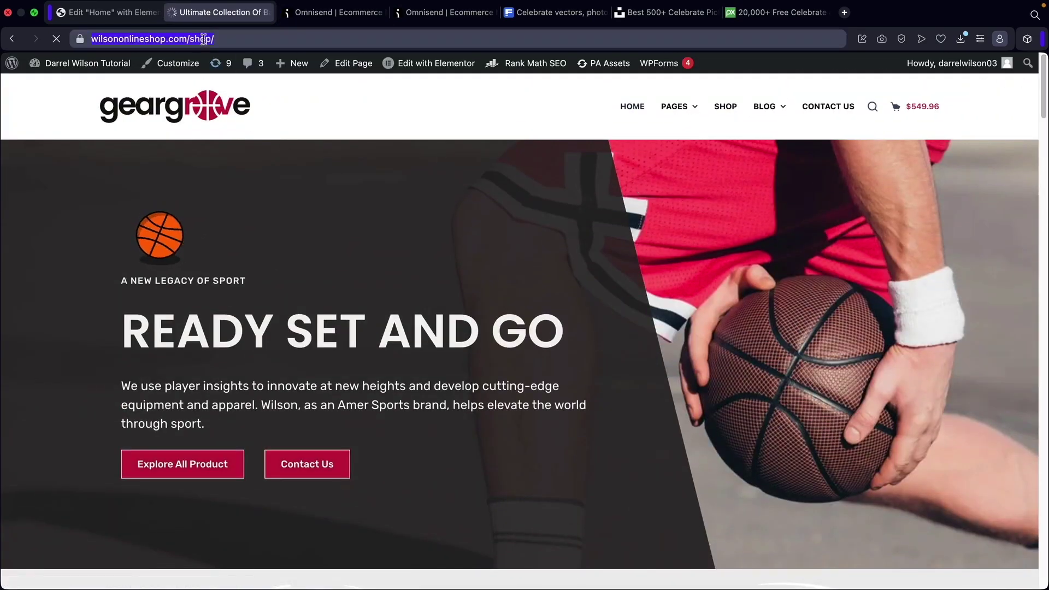
right_click(203, 39)
left_click(224, 89)
Paste the Shop URL into the condition, then remove the URL restriction again.
left_click(339, 12)
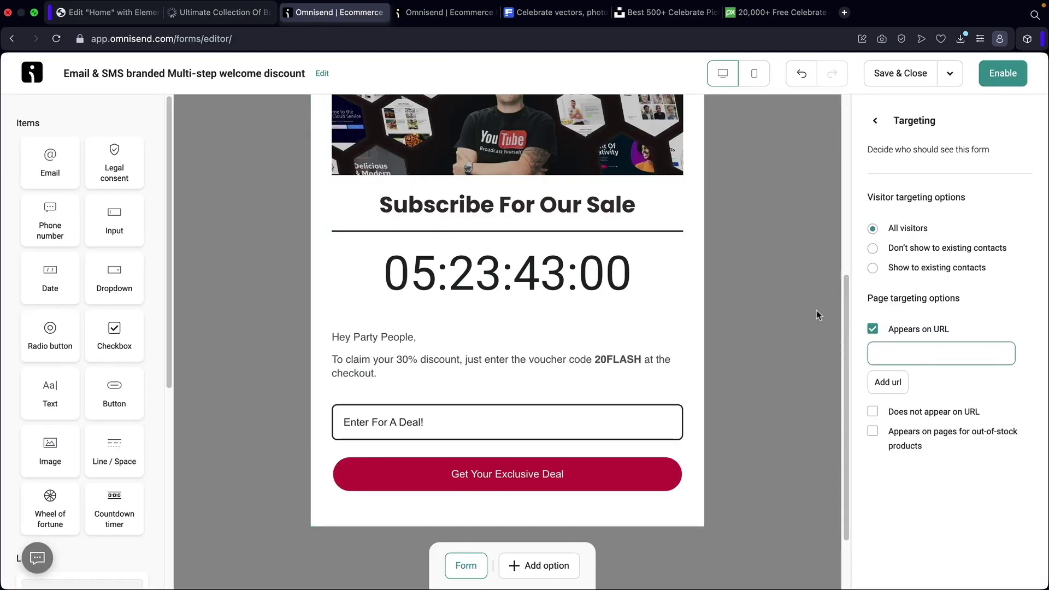
right_click(896, 353)
left_click(923, 453)
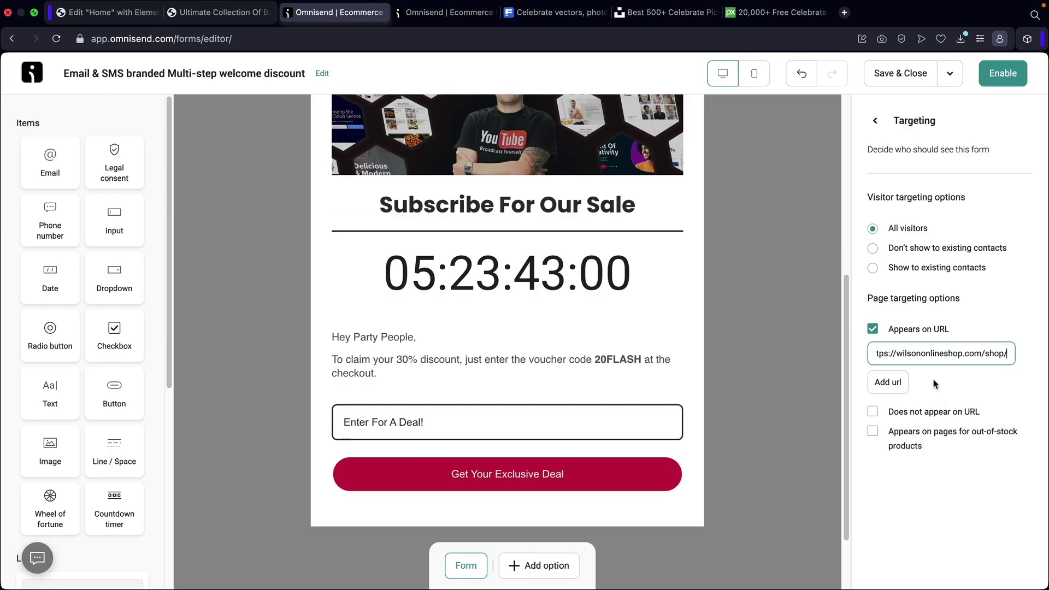
left_click(873, 328)
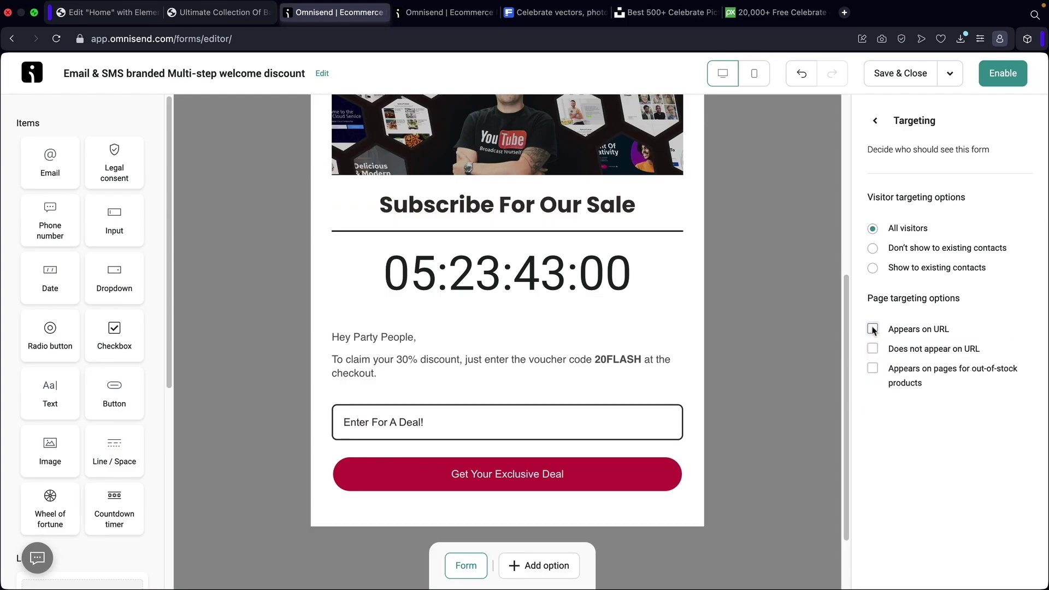
left_click(875, 120)
Confirm All devices visibility and turn off the form's appearance frequency limit.
left_click(942, 370)
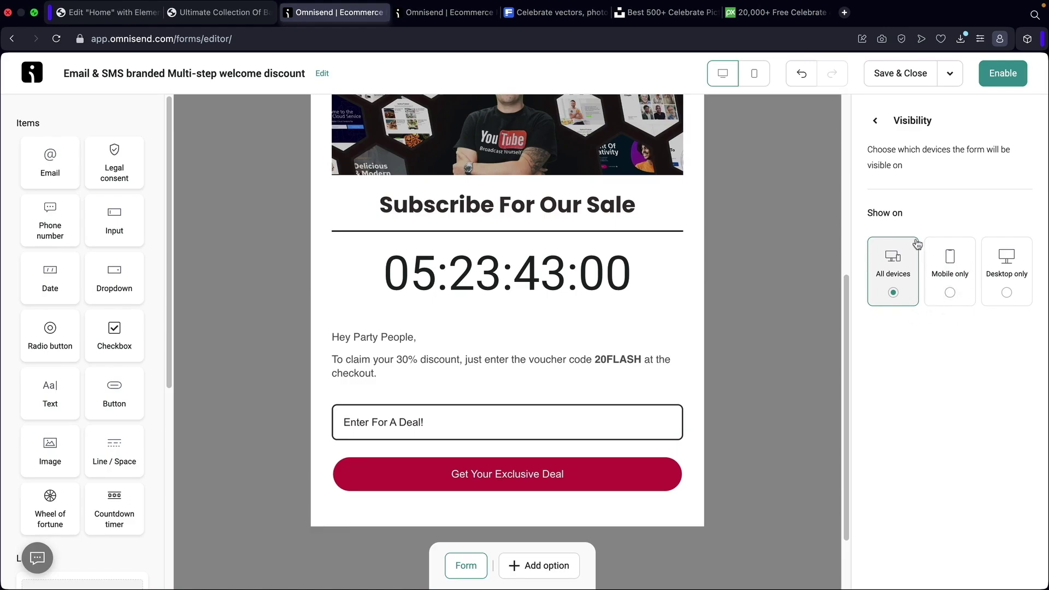
left_click(875, 121)
left_click(938, 426)
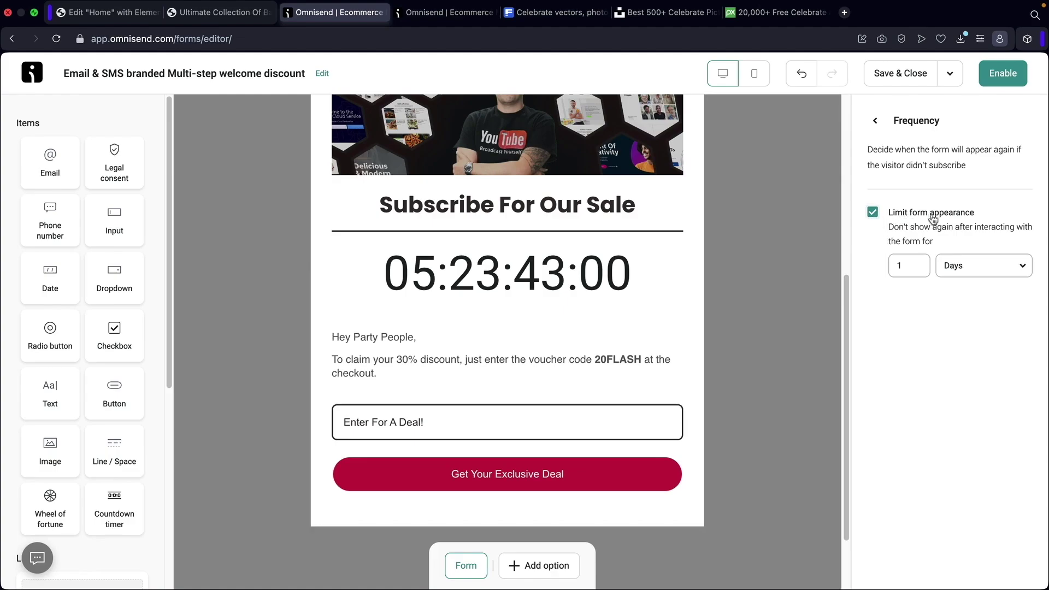
left_click(873, 212)
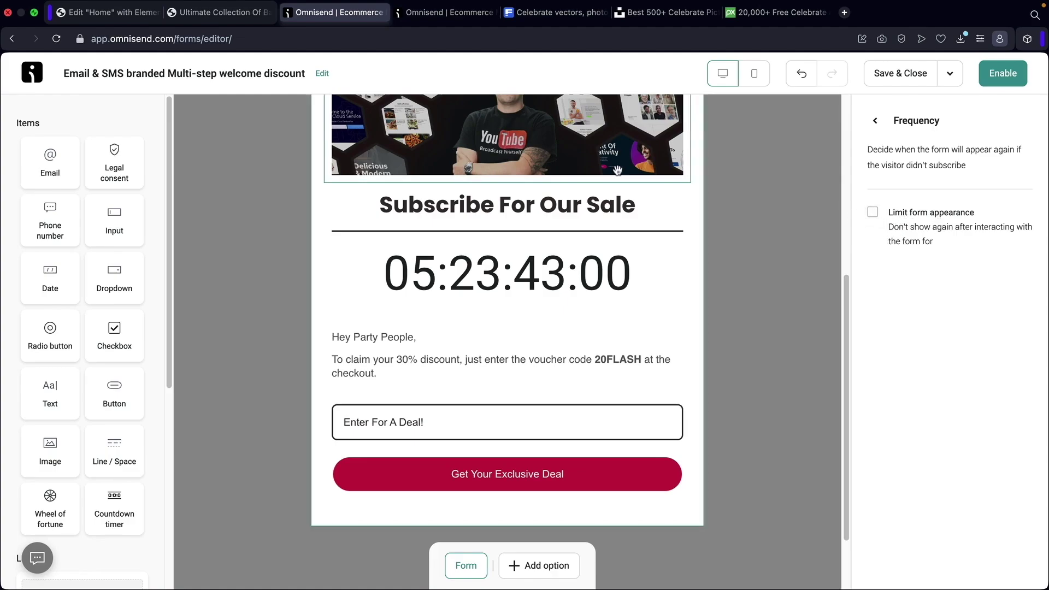
Refresh the store's Shop page and come back to the form editor.
left_click(222, 13)
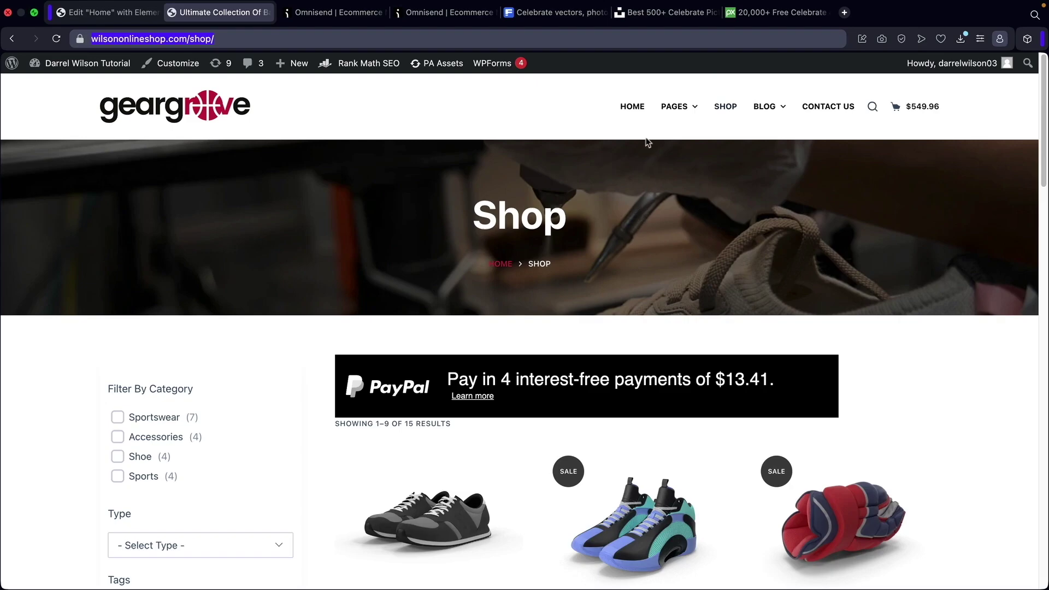
left_click(629, 107)
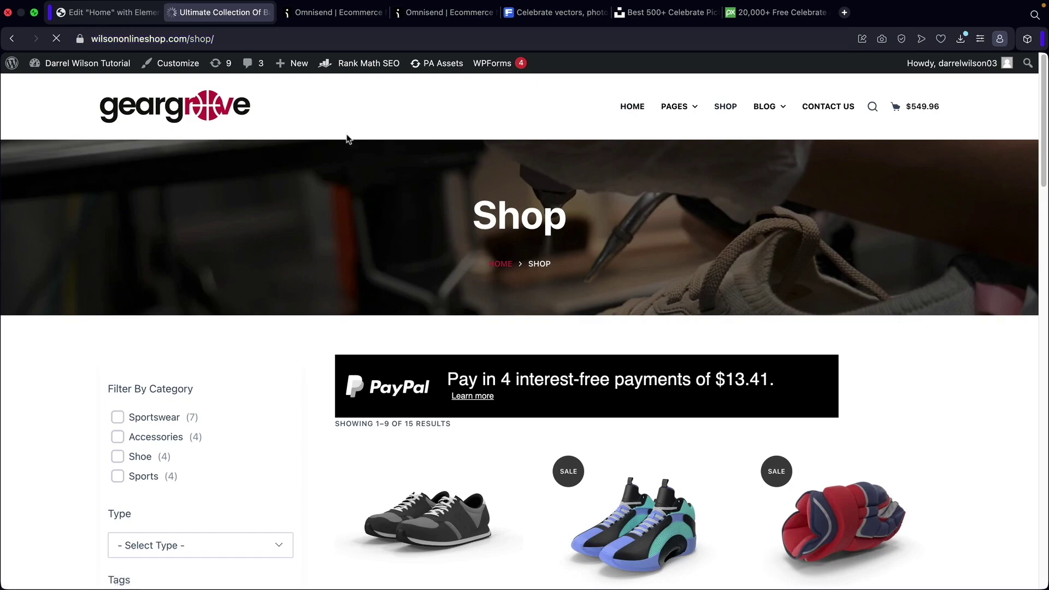
left_click(326, 13)
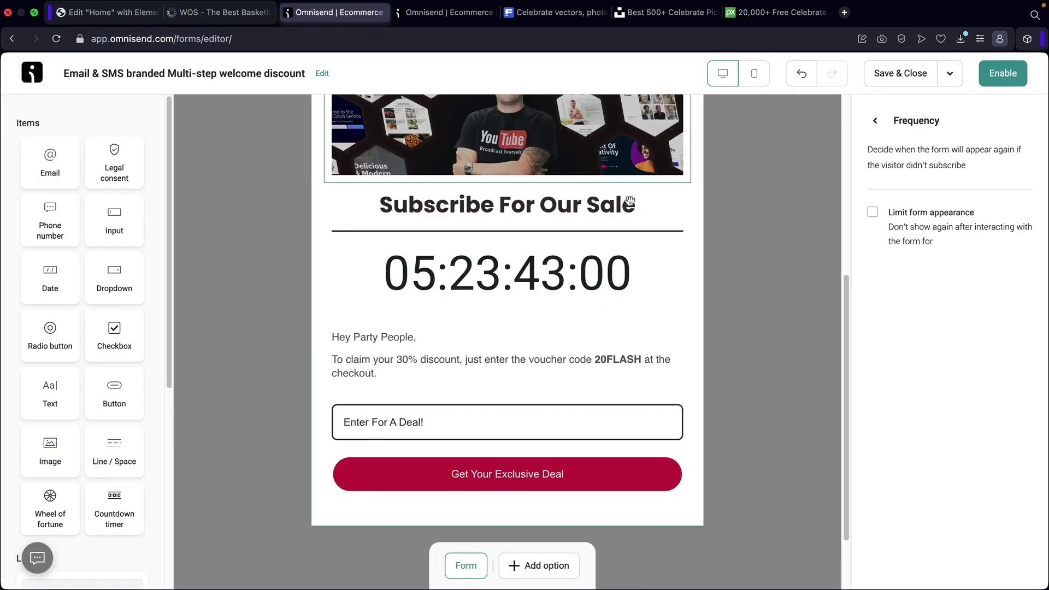
Try limiting the form's appearance to 3 hours, then remove the limit again.
left_click(873, 213)
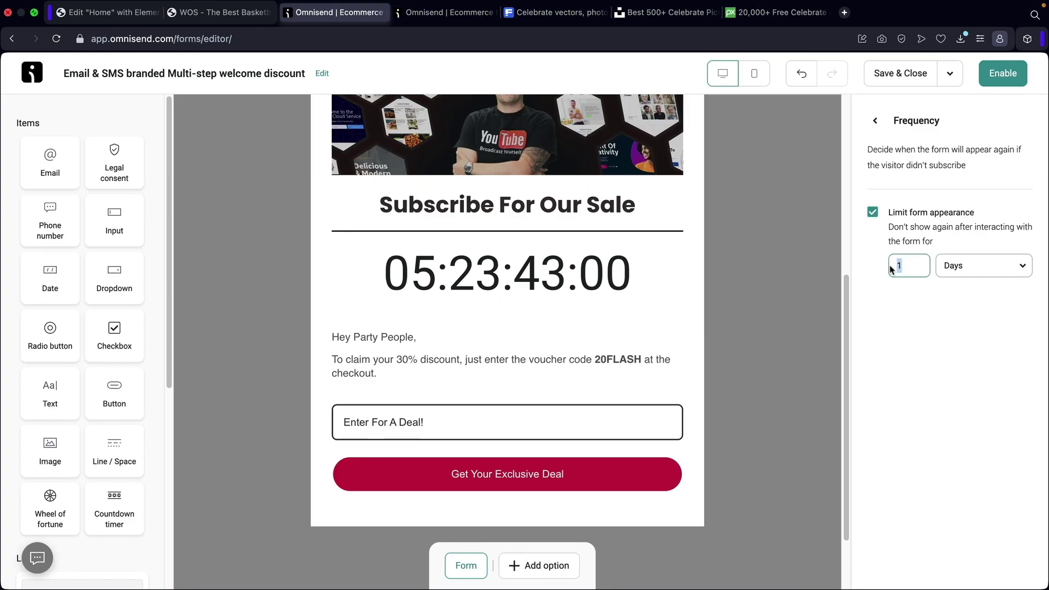
left_click(957, 267)
left_click(954, 327)
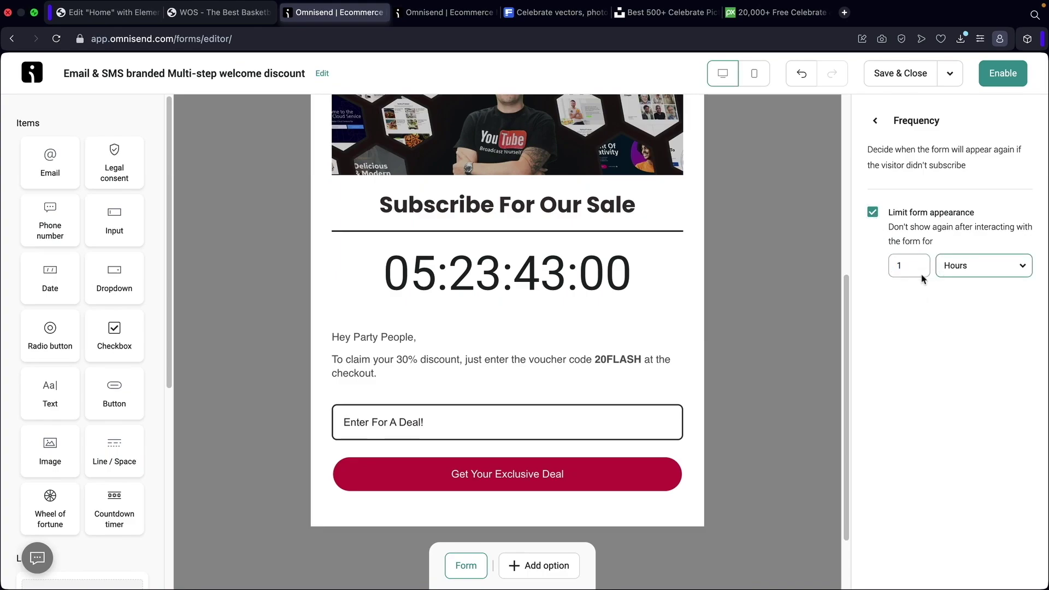
double_click(895, 266)
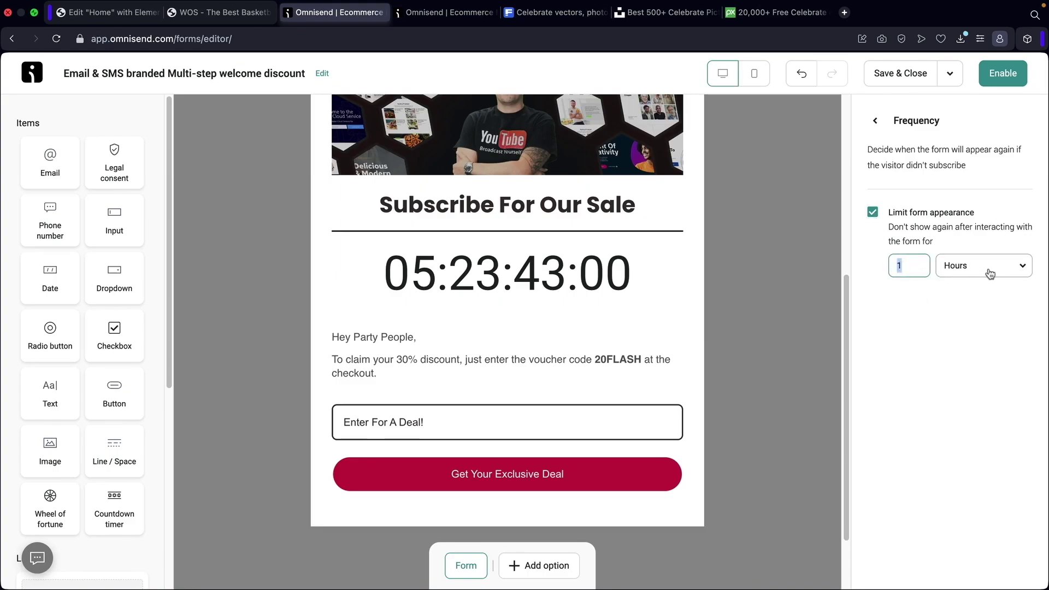
type("3")
left_click(873, 212)
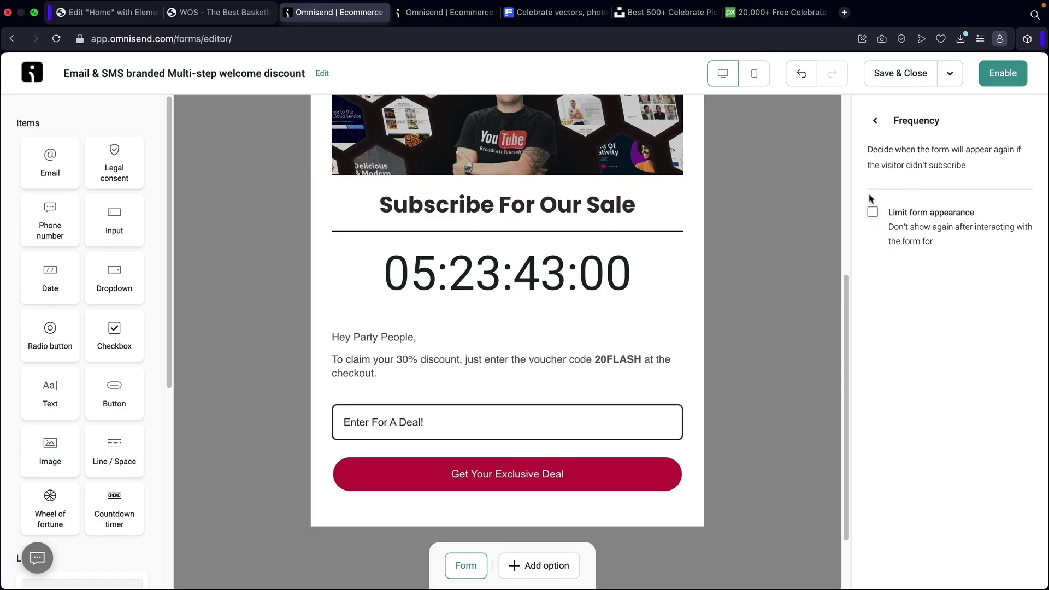
left_click(875, 120)
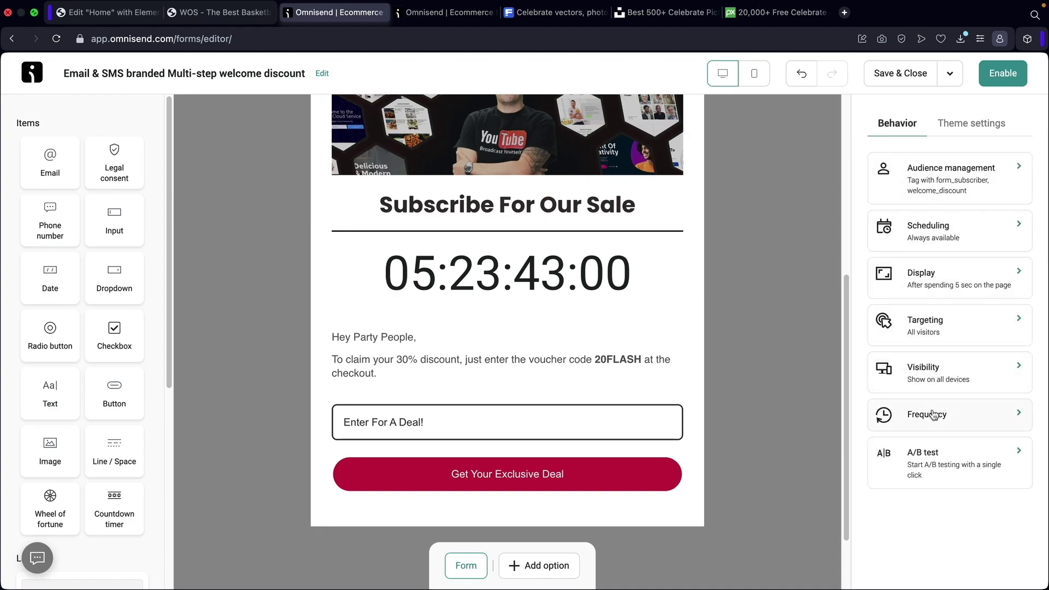
Start an A/B test for the form and save the Version A copy.
left_click(943, 469)
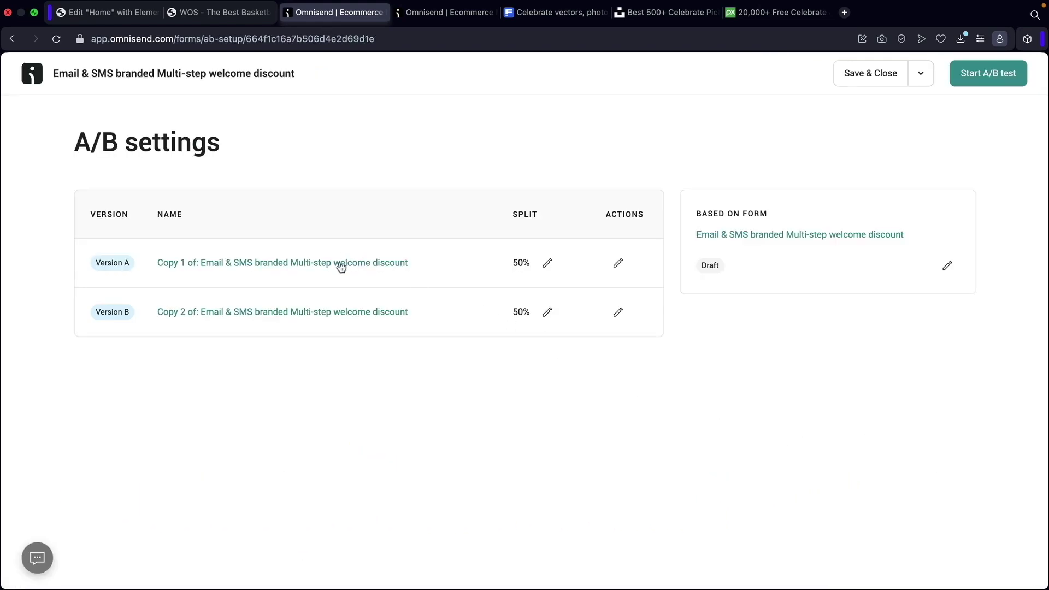
left_click(339, 265)
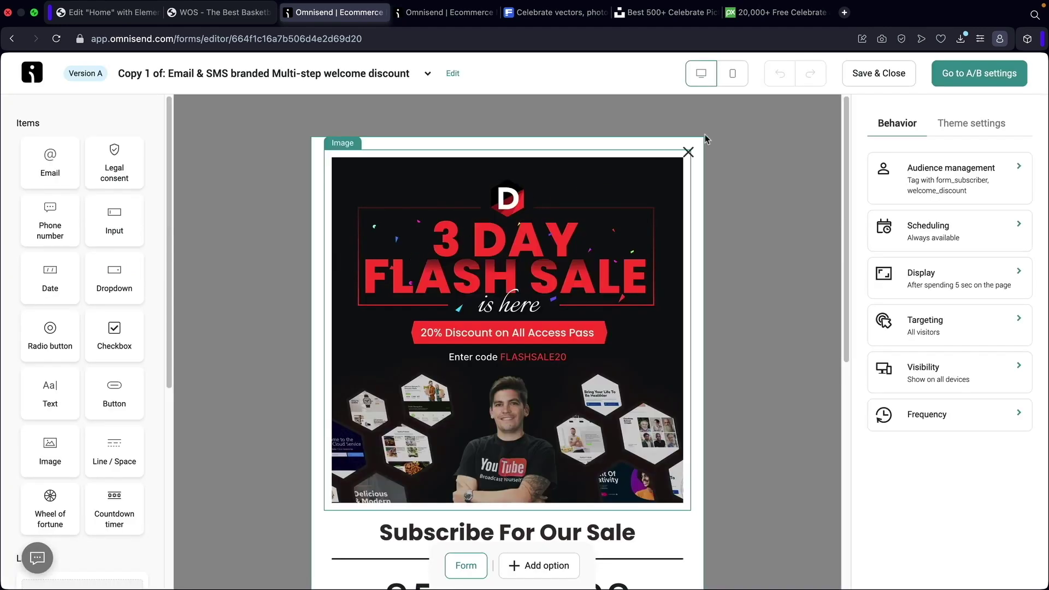
left_click(872, 75)
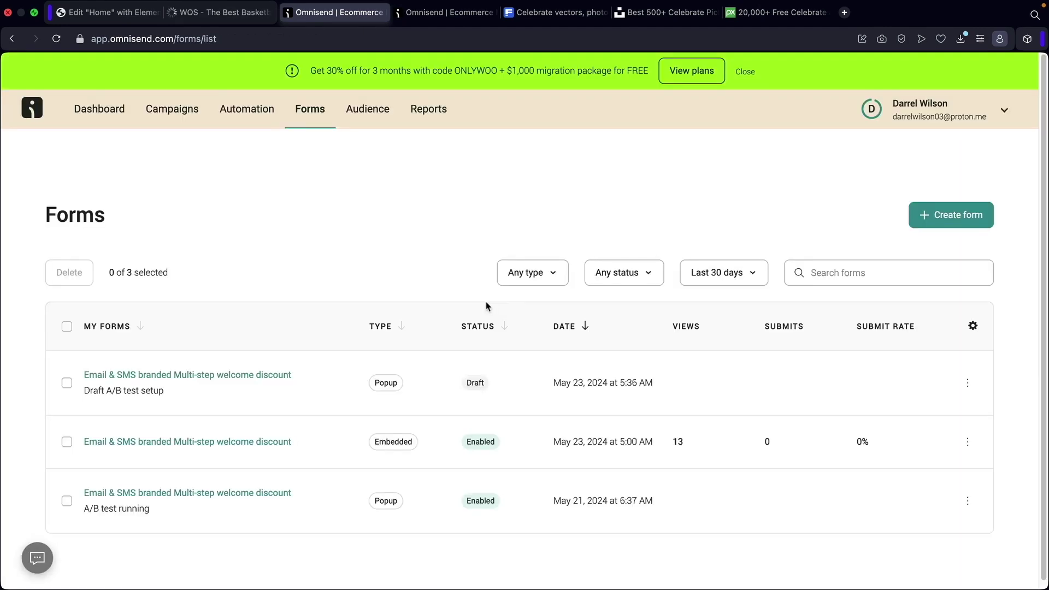
Replace Version B's 3 DAY FLASH SALE banner with the celebrating-man photo and save.
left_click(176, 375)
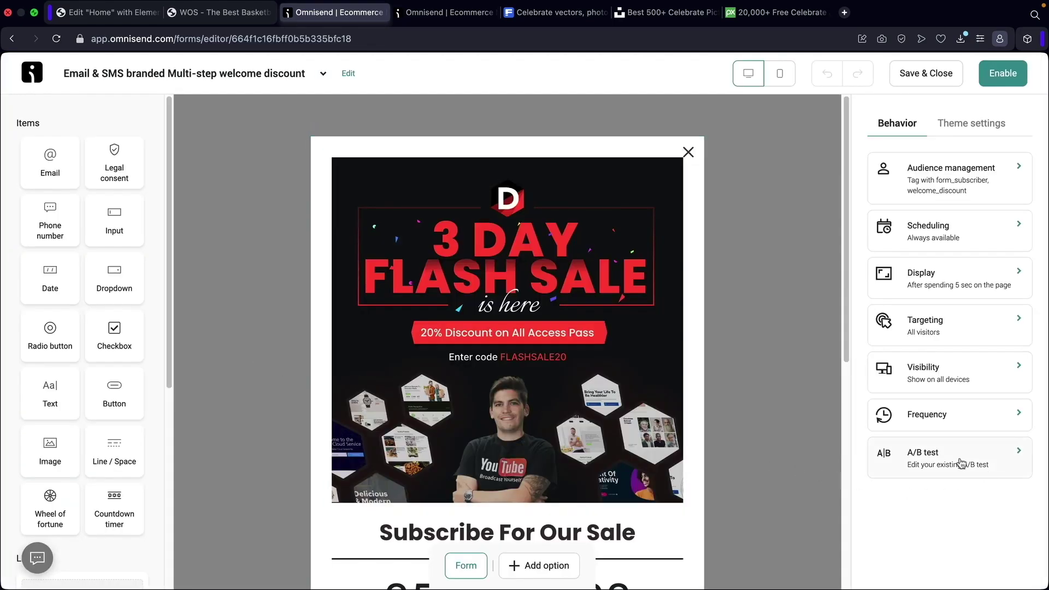
left_click(962, 464)
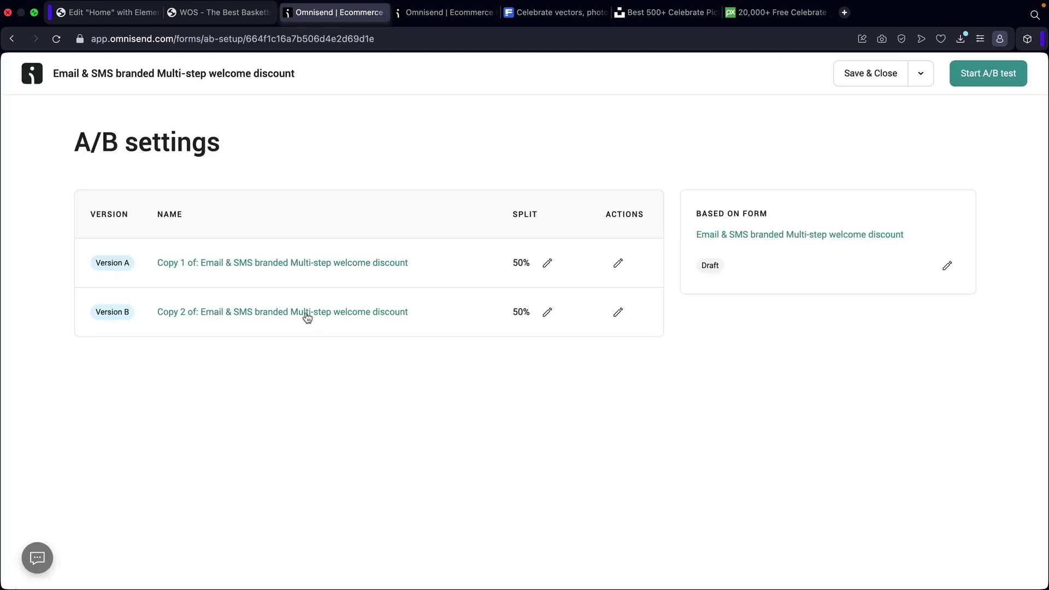
left_click(310, 315)
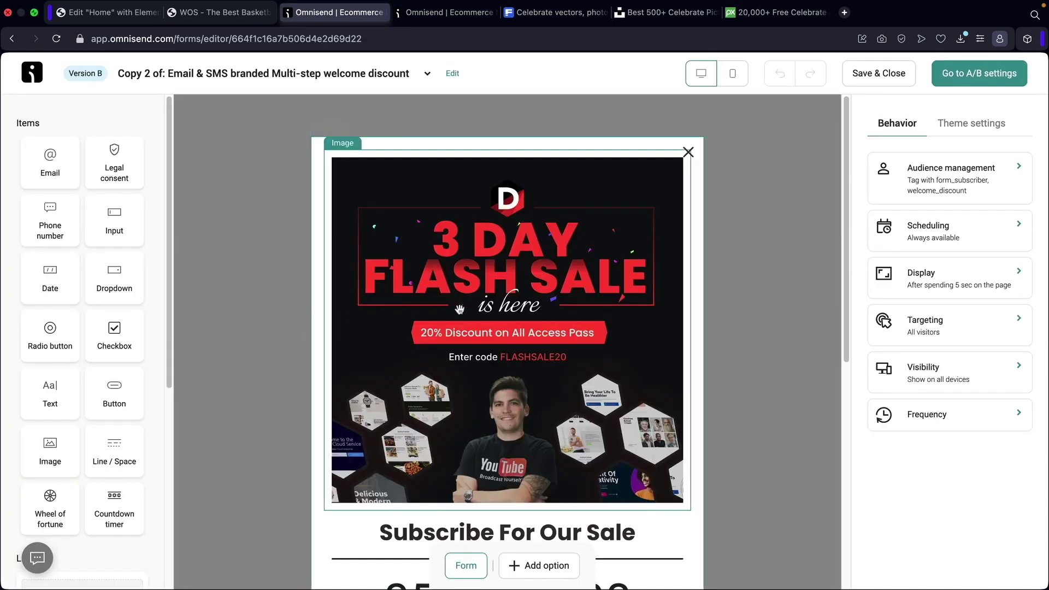
left_click(460, 310)
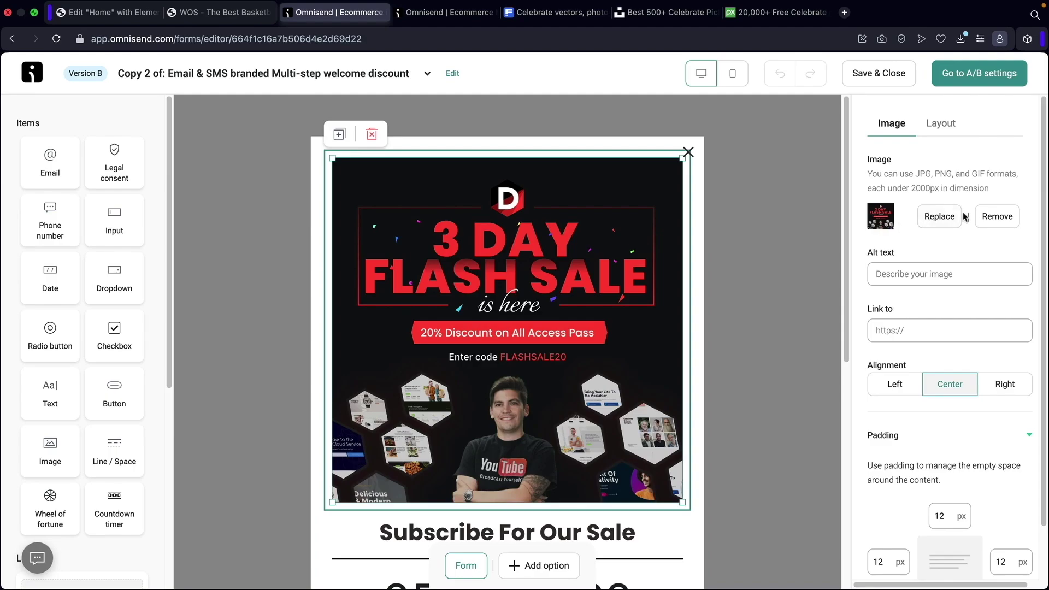
left_click(938, 216)
left_click(705, 227)
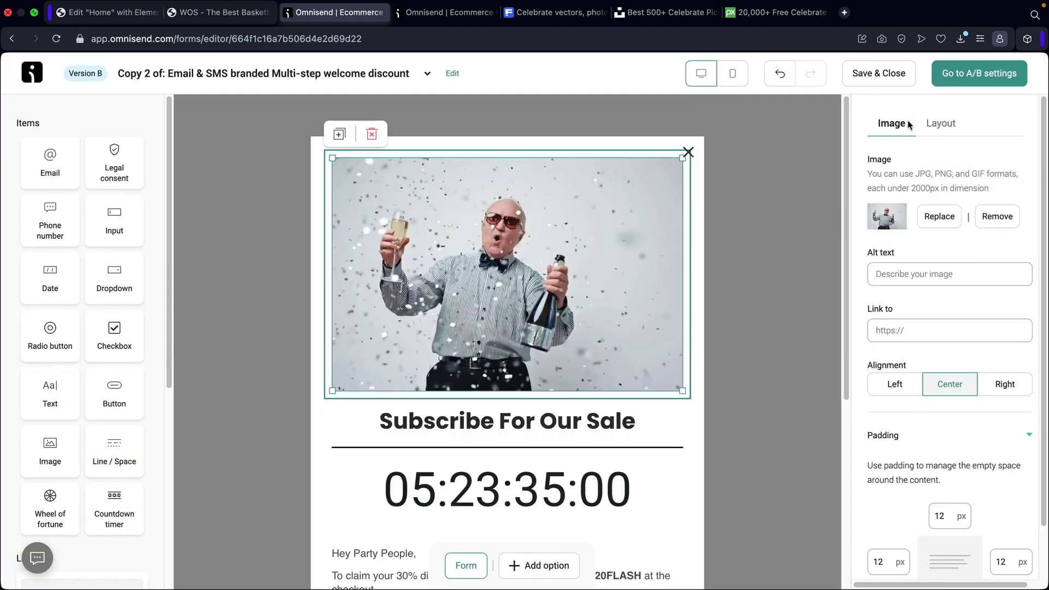
left_click(900, 75)
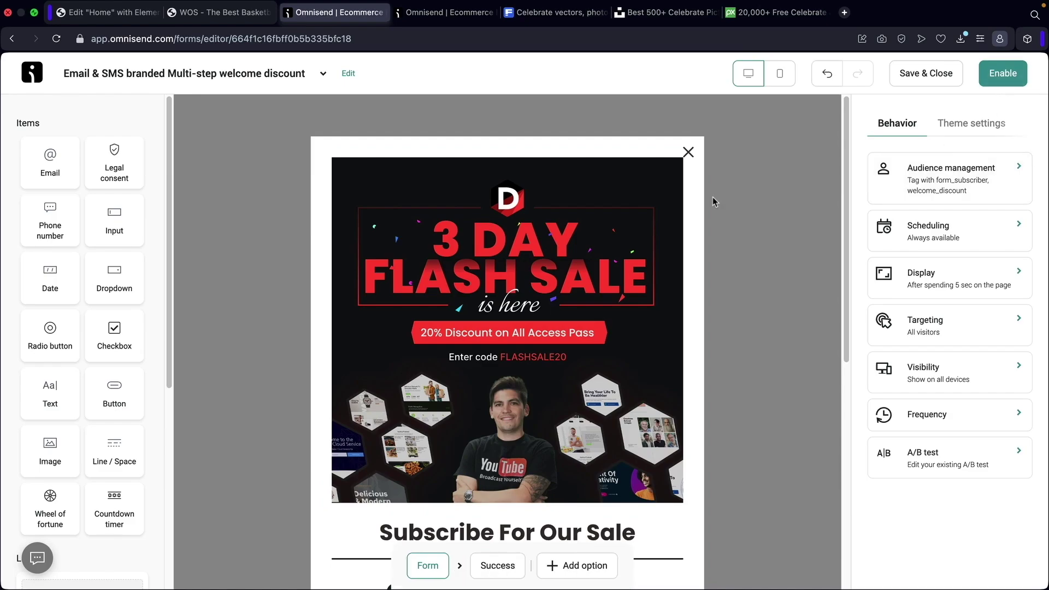
Enable the welcome discount popup form so all three forms are live, then go to the store website.
scroll(643, 334, "down", 1)
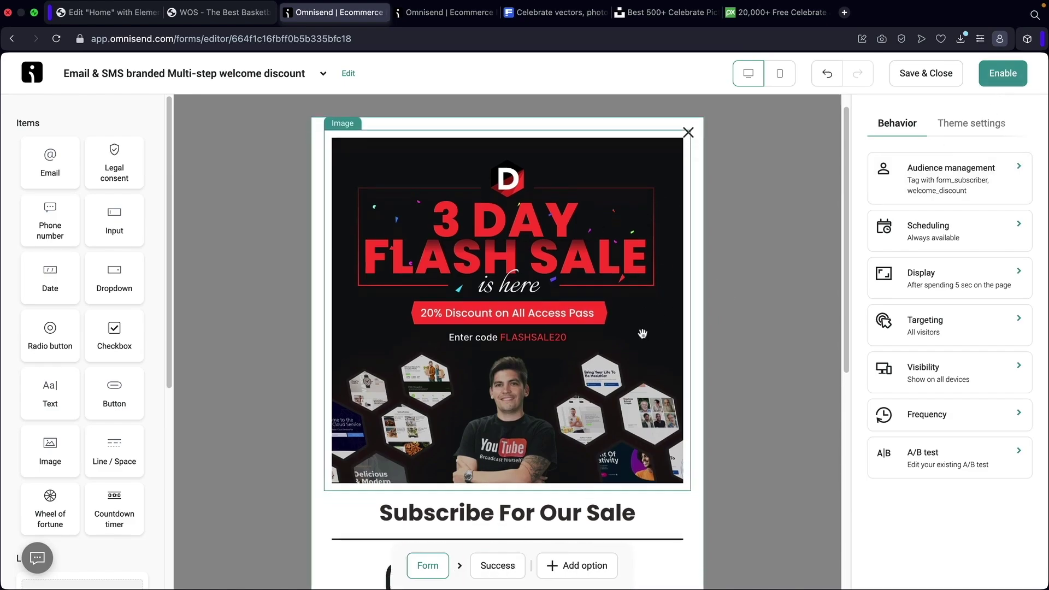
scroll(643, 334, "down", 6)
left_click(553, 456)
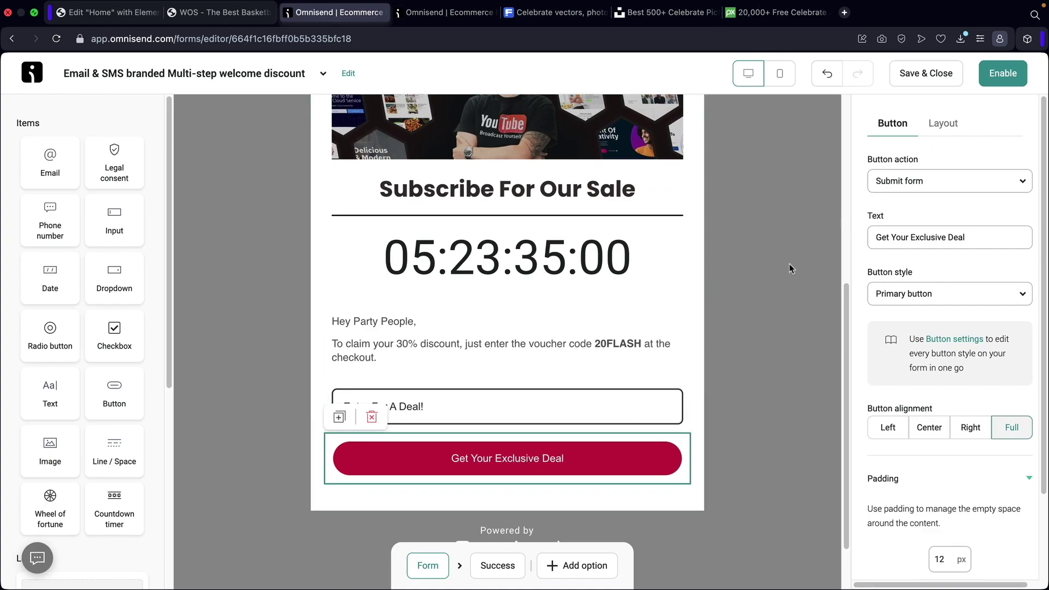
scroll(787, 265, "up", 6)
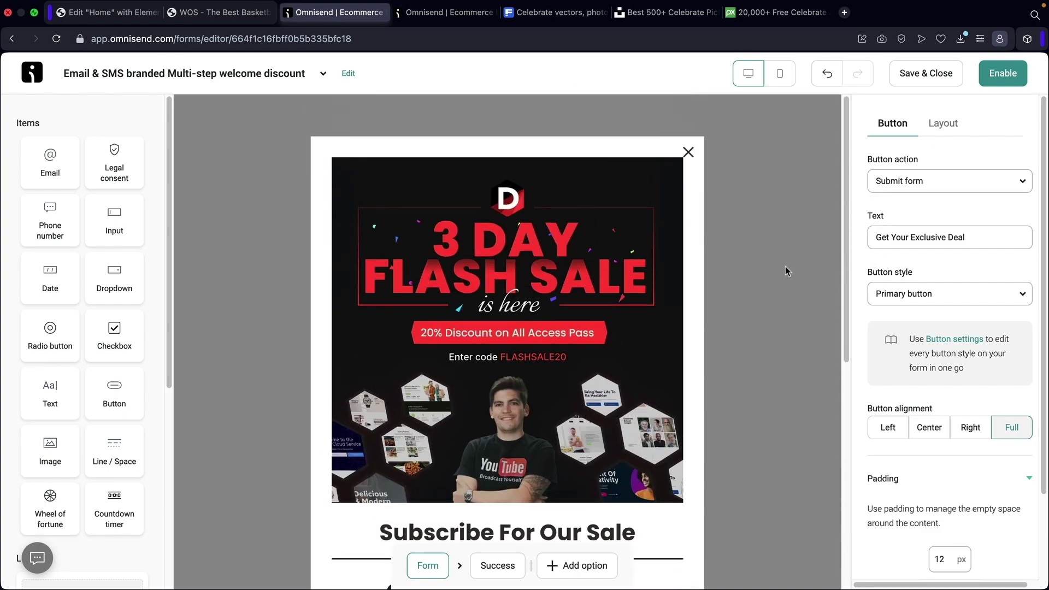
left_click(1010, 79)
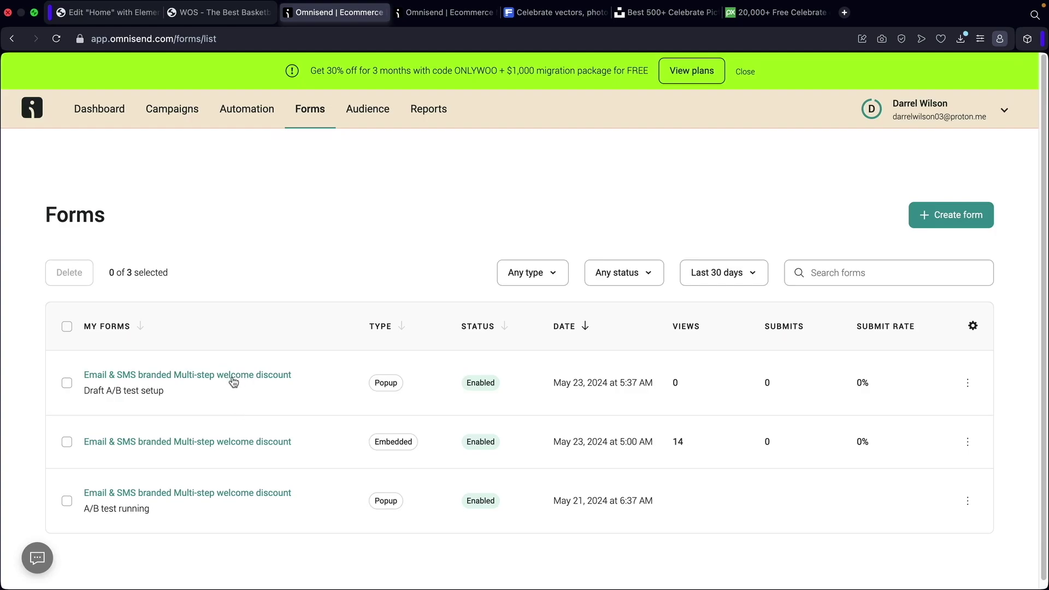
left_click(211, 21)
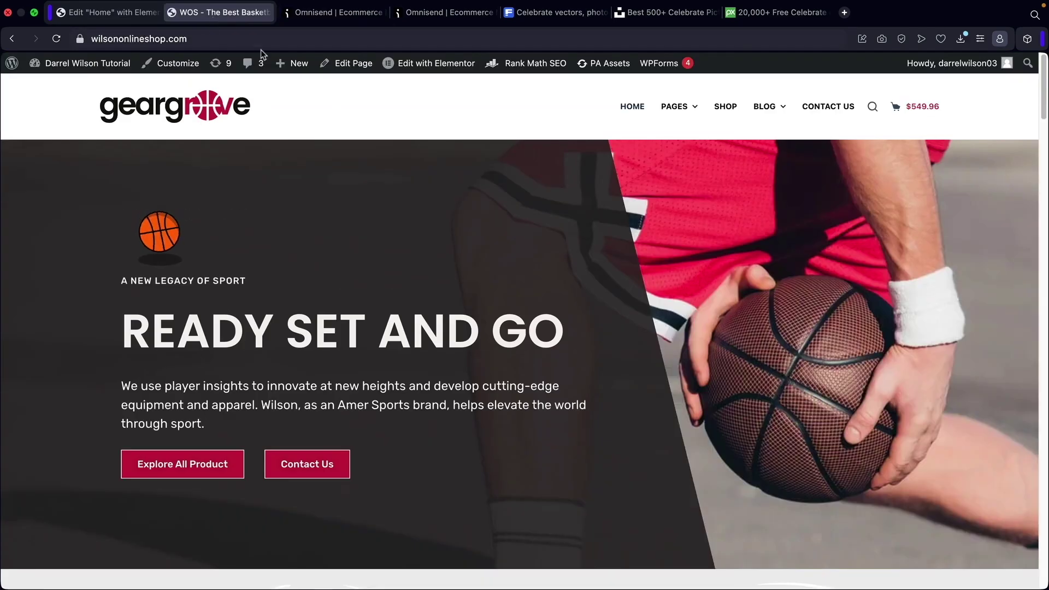
Reload the store, subscribe through the flash-sale popup with a saved e-mail address, and close the success message.
left_click(56, 39)
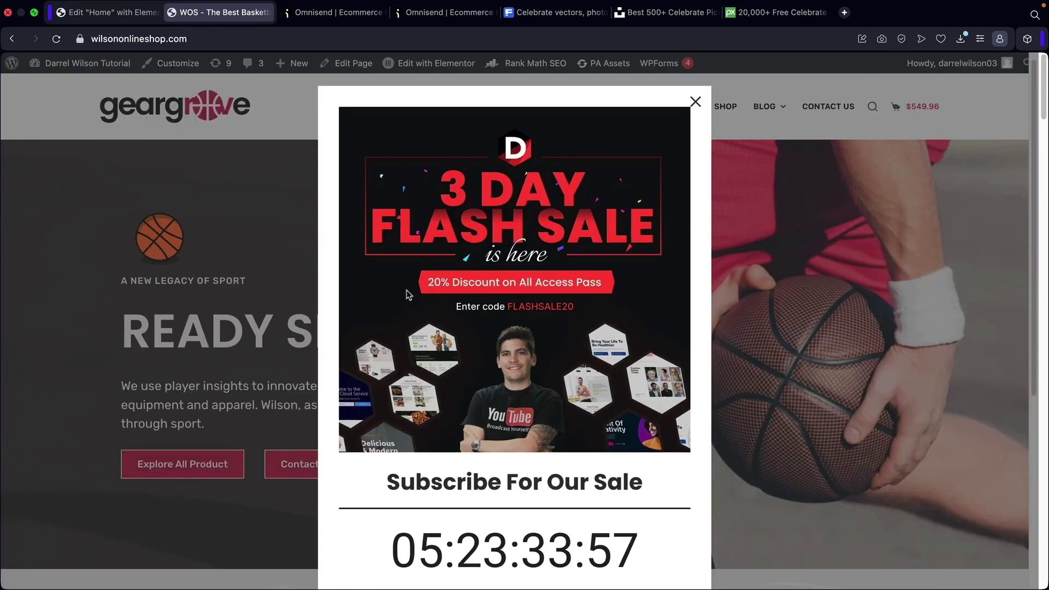
scroll(431, 298, "down", 5)
left_click(435, 383)
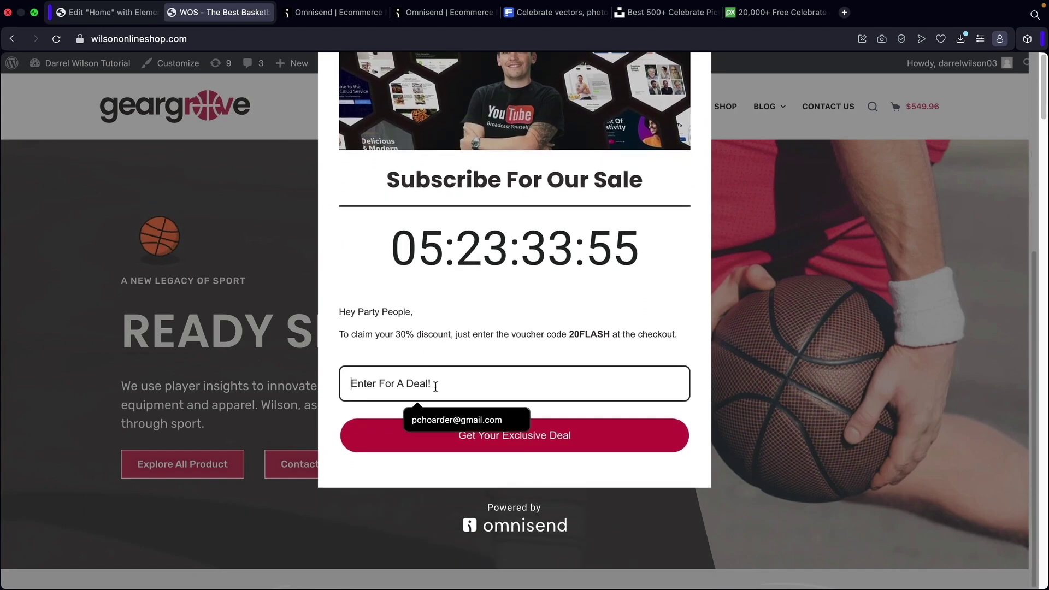
left_click(441, 422)
left_click(481, 434)
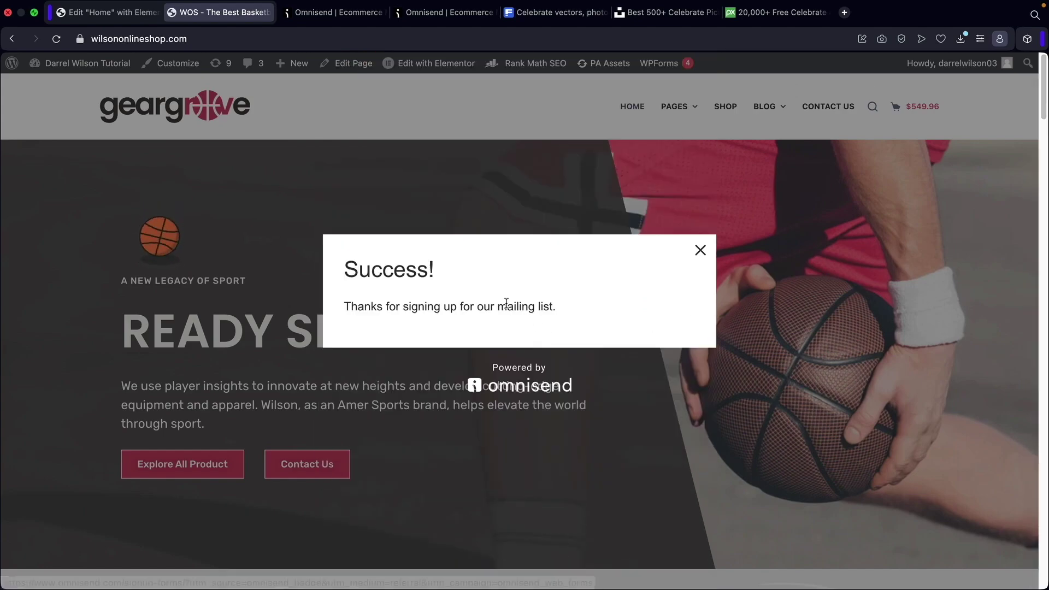
left_click(700, 250)
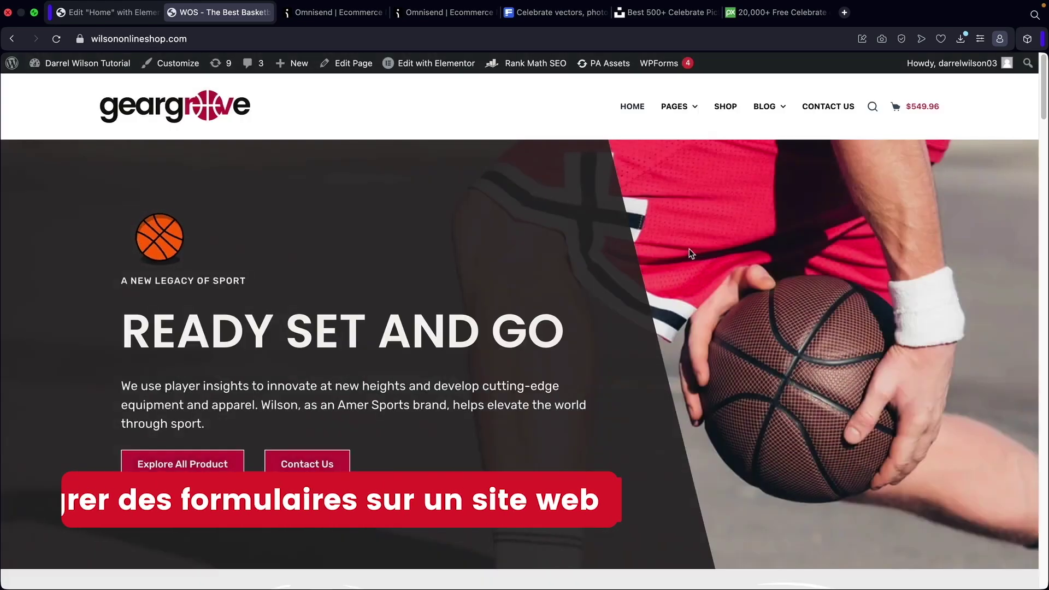
Switch the welcome discount form's layout to Embed and update the live form.
left_click(336, 12)
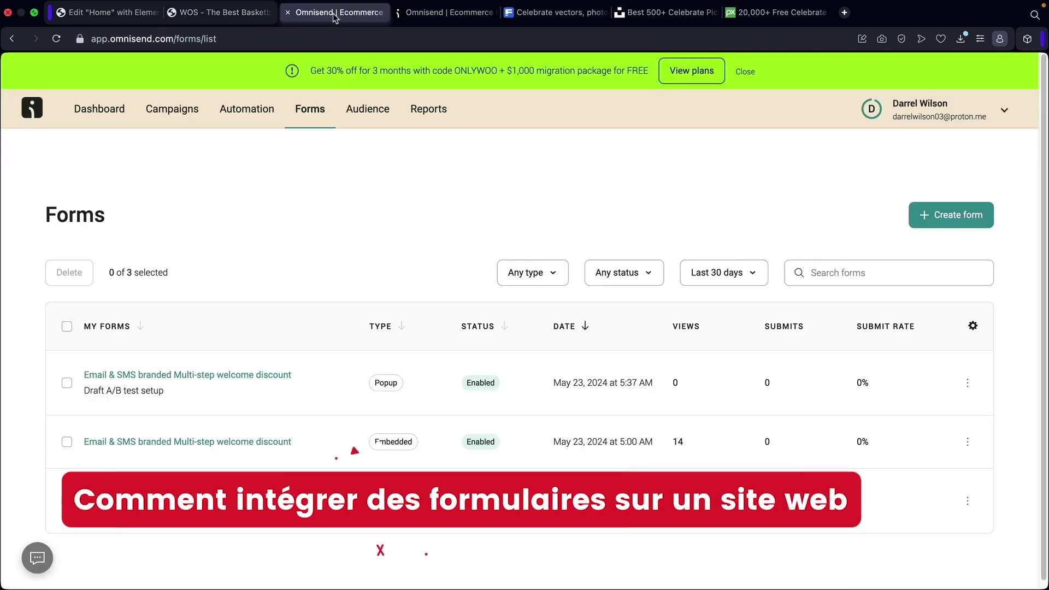
left_click(248, 383)
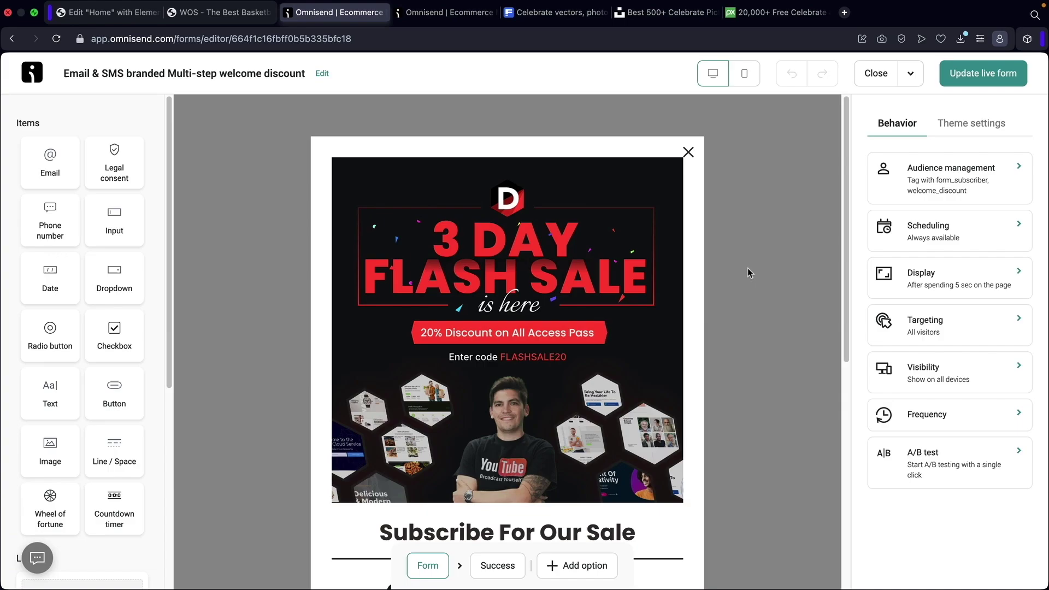
left_click(973, 129)
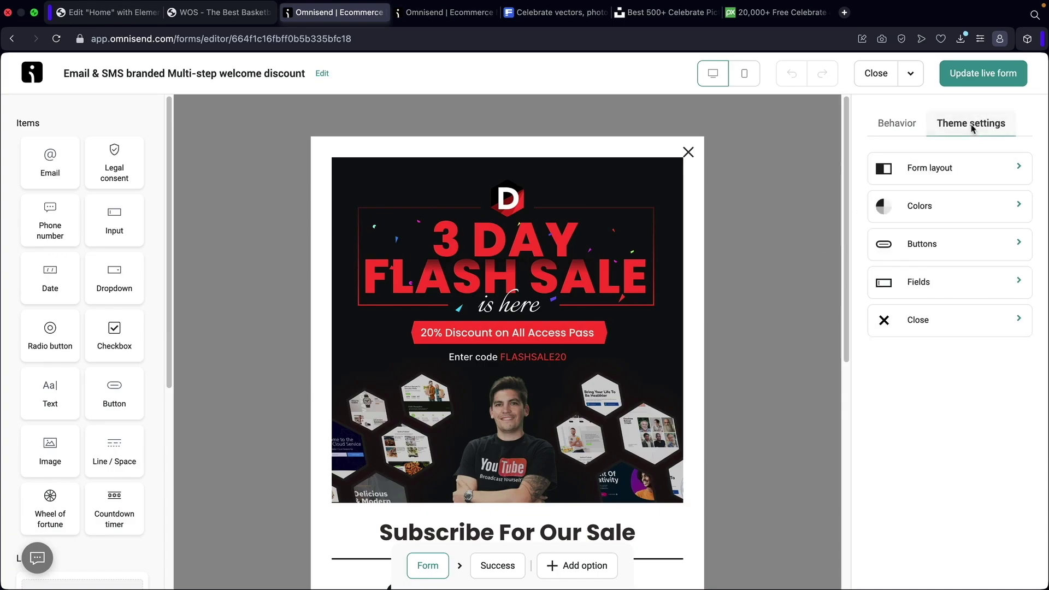
left_click(936, 172)
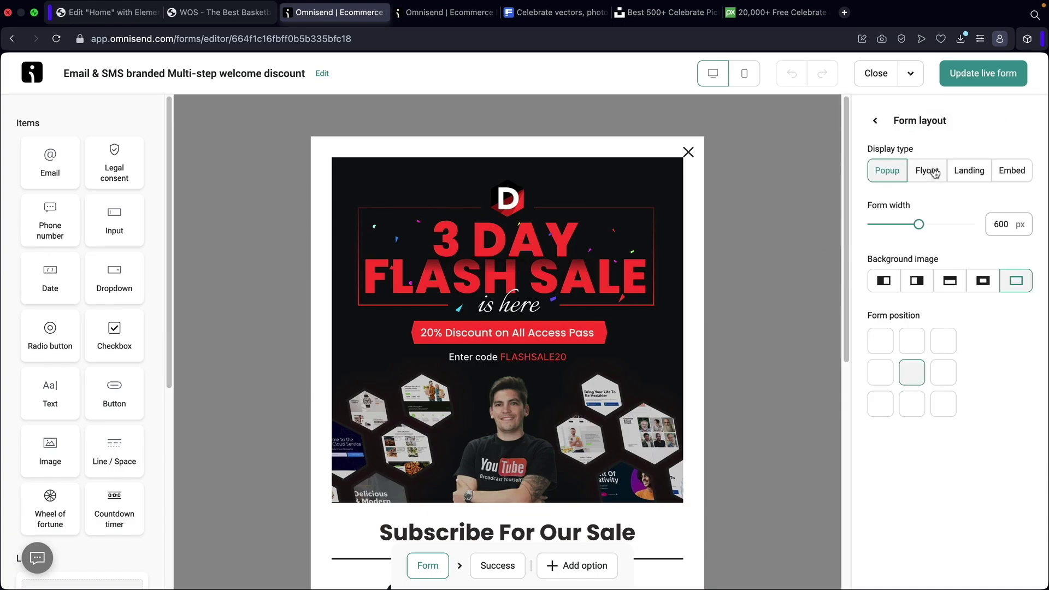
left_click(932, 171)
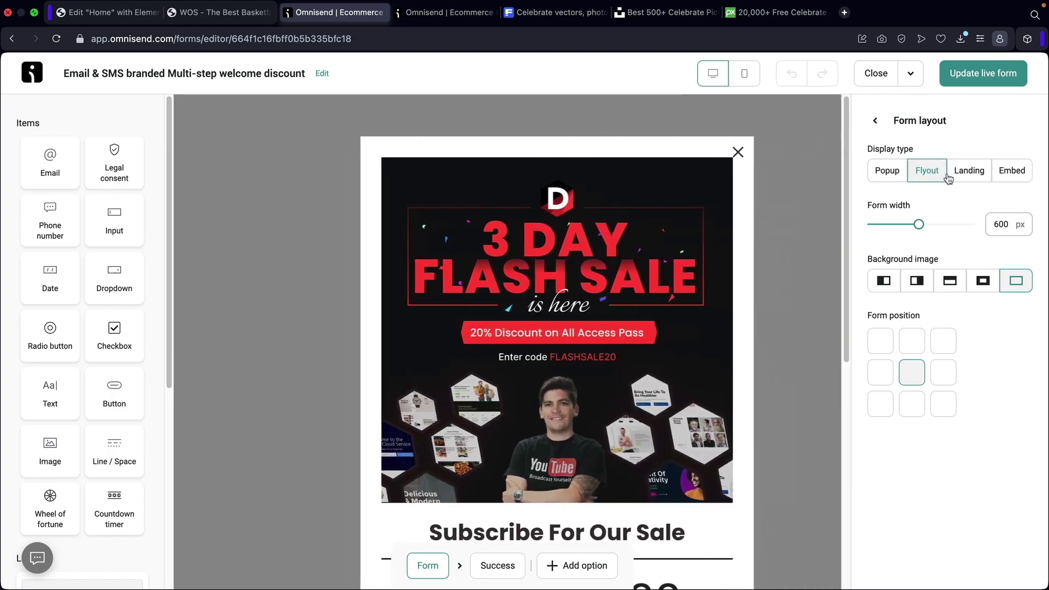
left_click(968, 171)
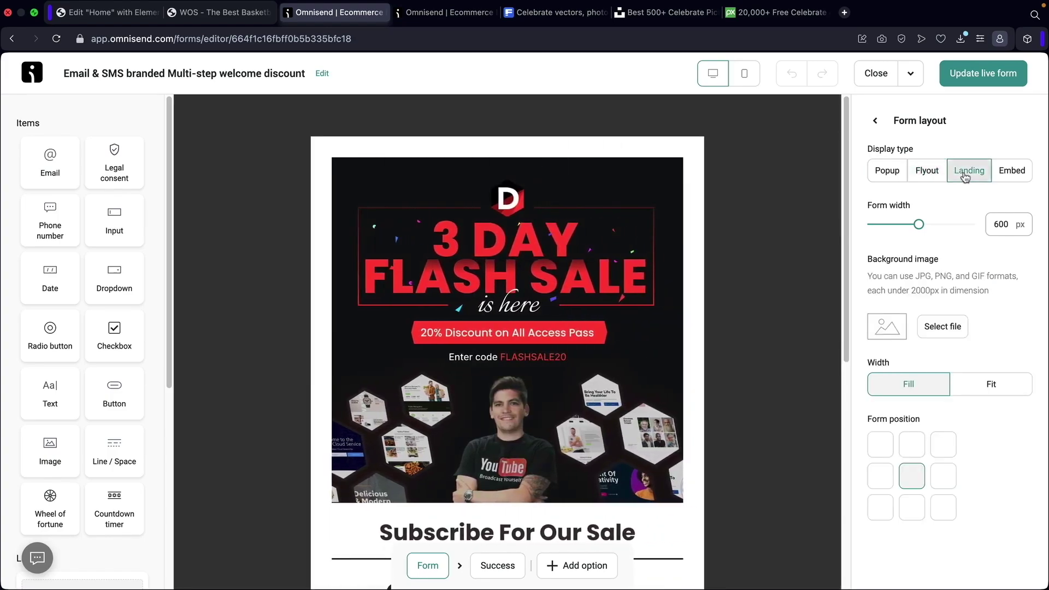
left_click(1022, 177)
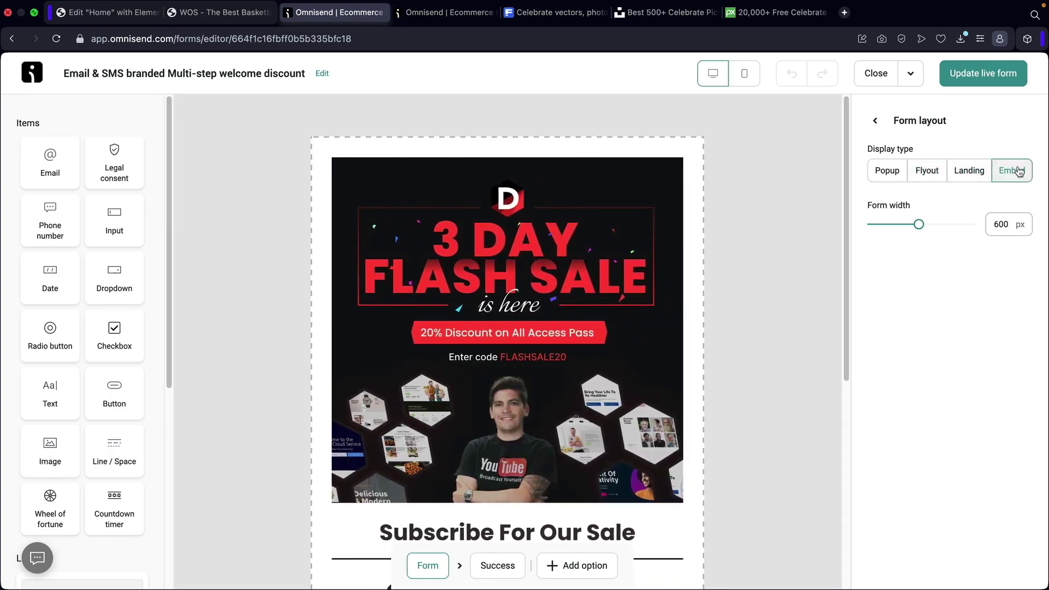
left_click(997, 78)
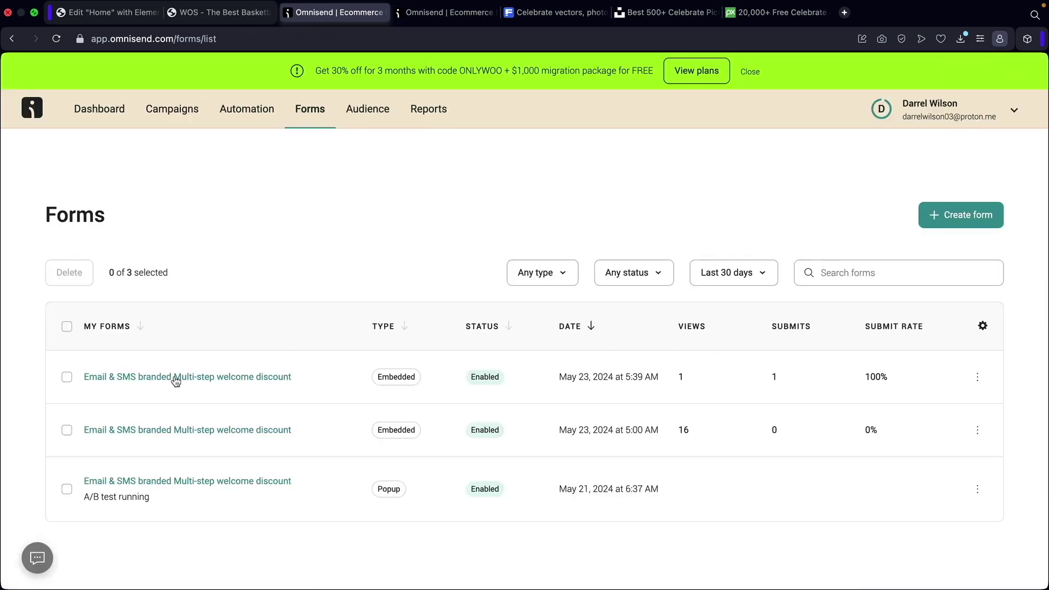
Copy the embedded form's website code and go to the Elementor editor.
left_click(176, 378)
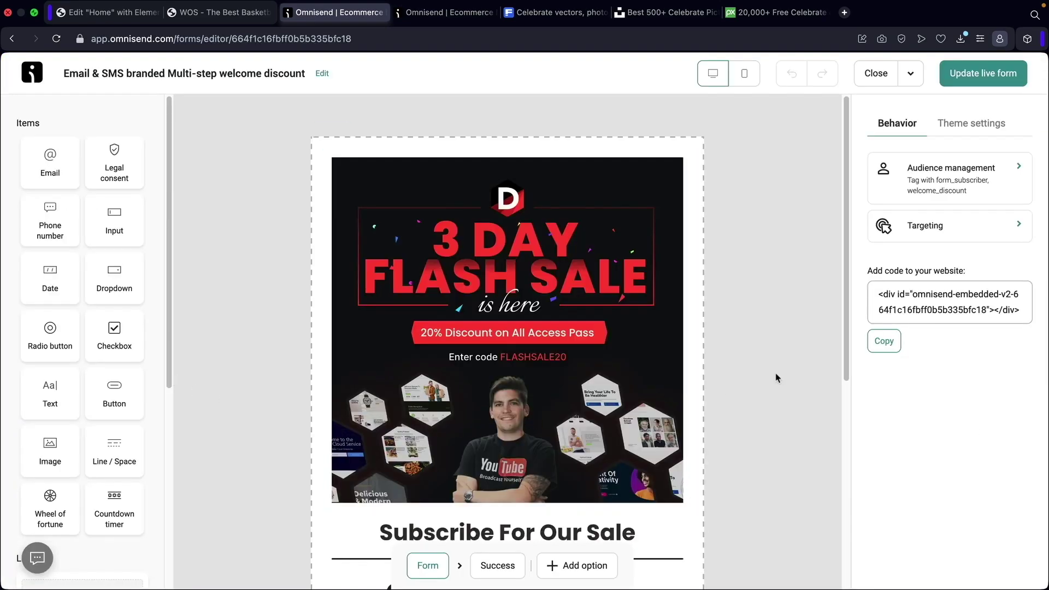
left_click(884, 341)
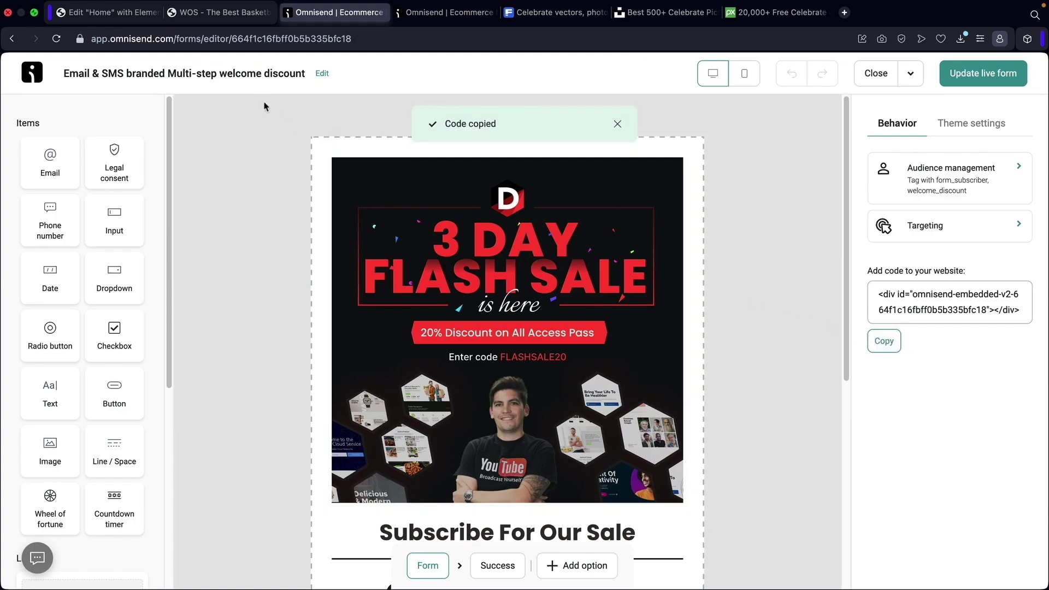
left_click(115, 13)
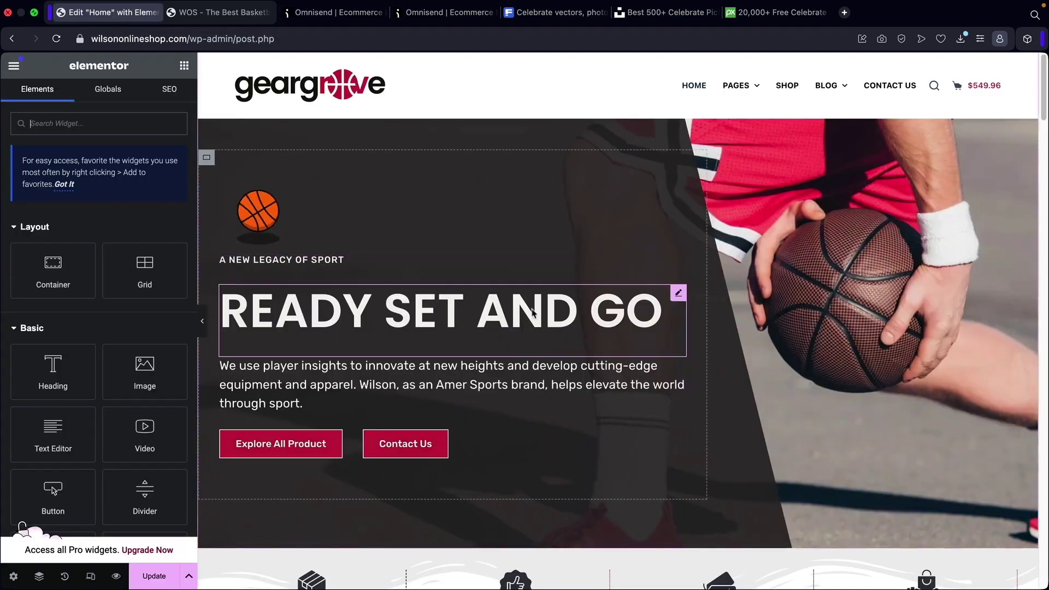
Place an HTML widget with the Omnisend embed code under Competitive Pricing, save, and preview.
scroll(537, 379, "down", 5)
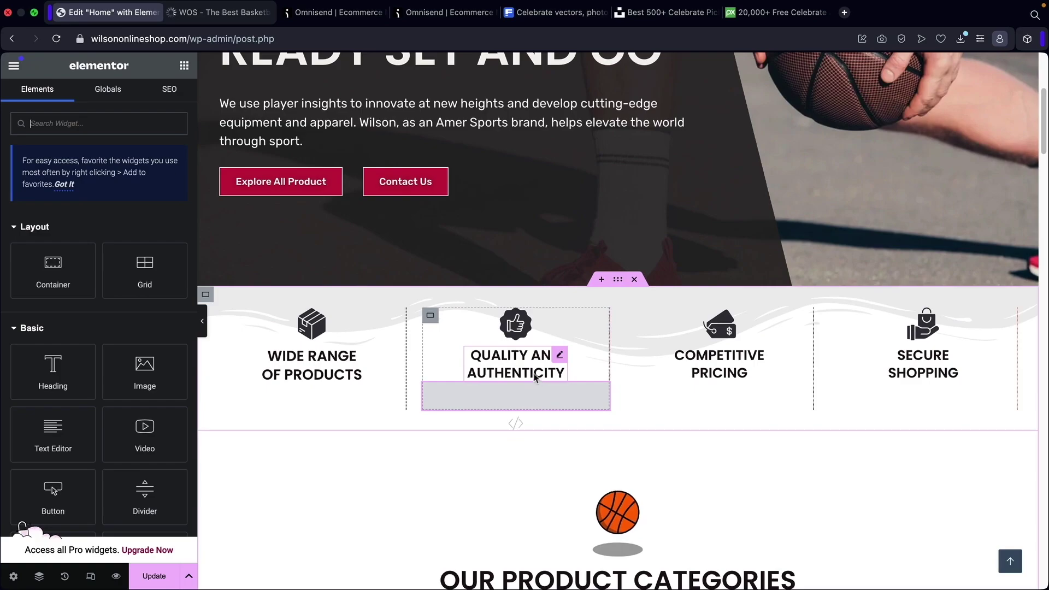
type("html")
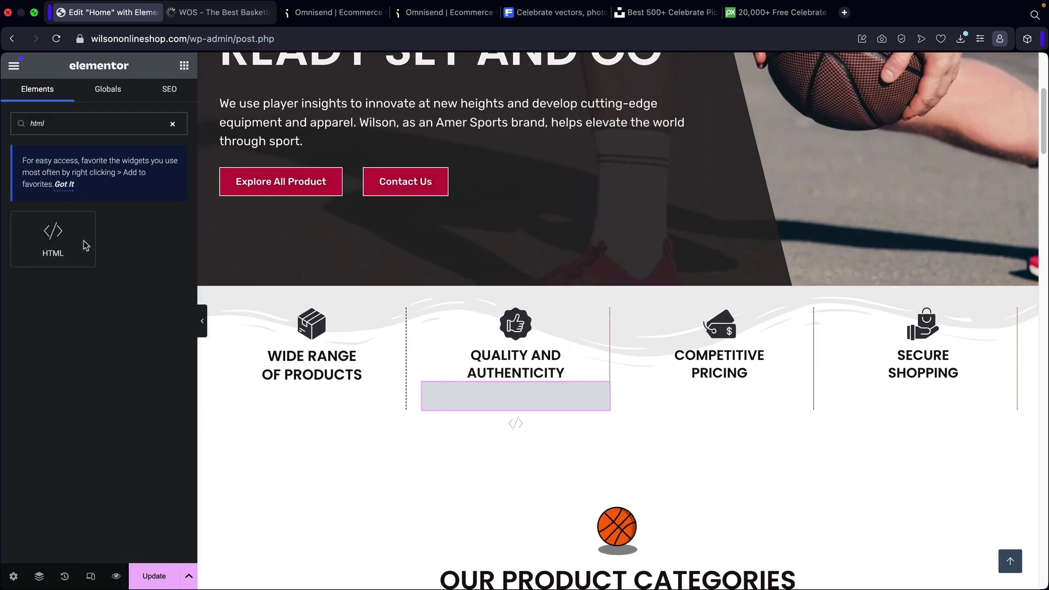
left_click_drag(82, 241, 717, 364)
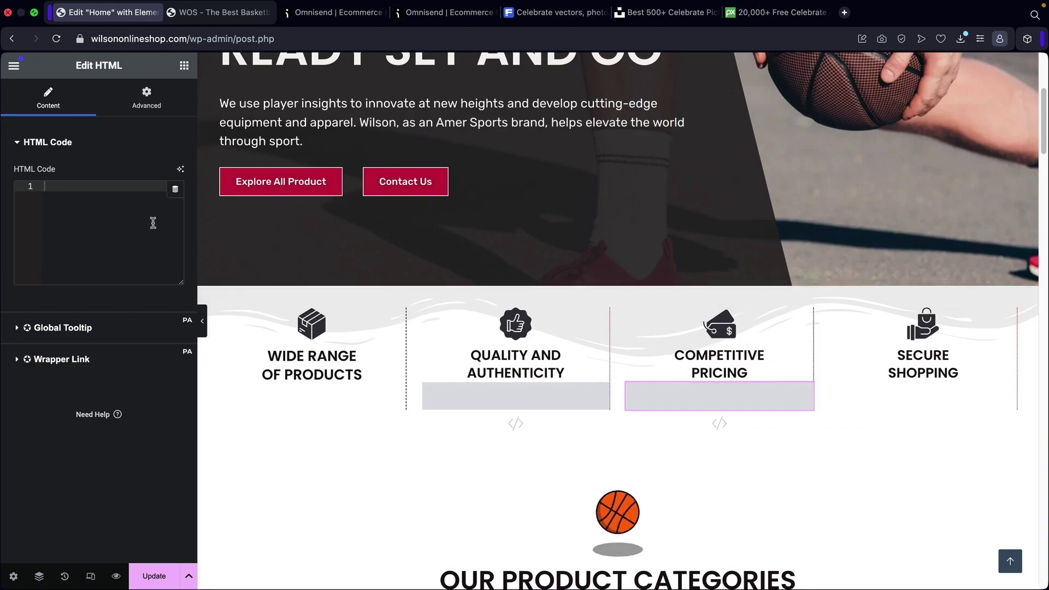
right_click(75, 190)
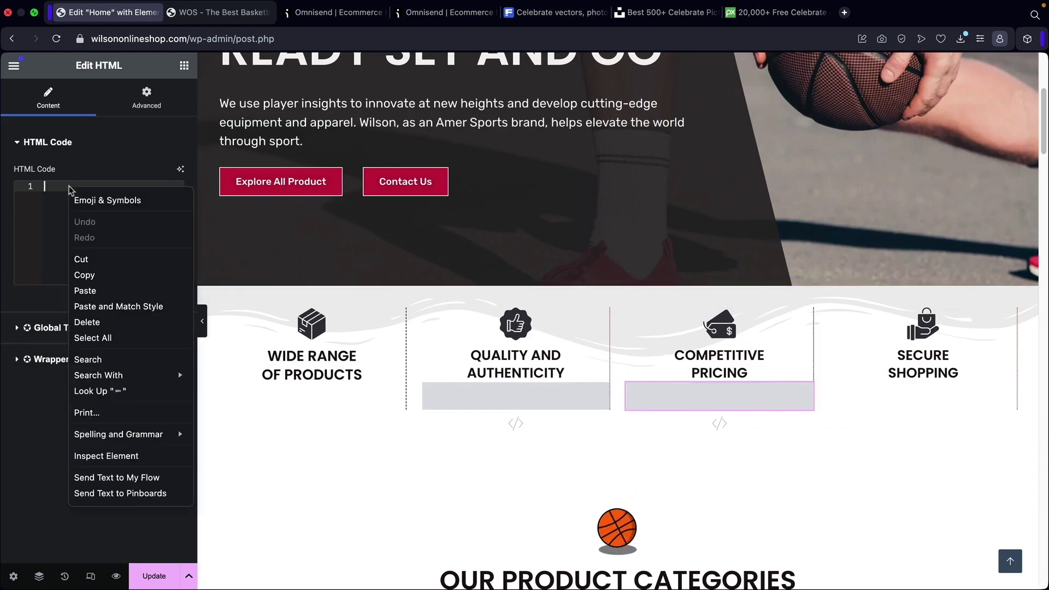
left_click(97, 293)
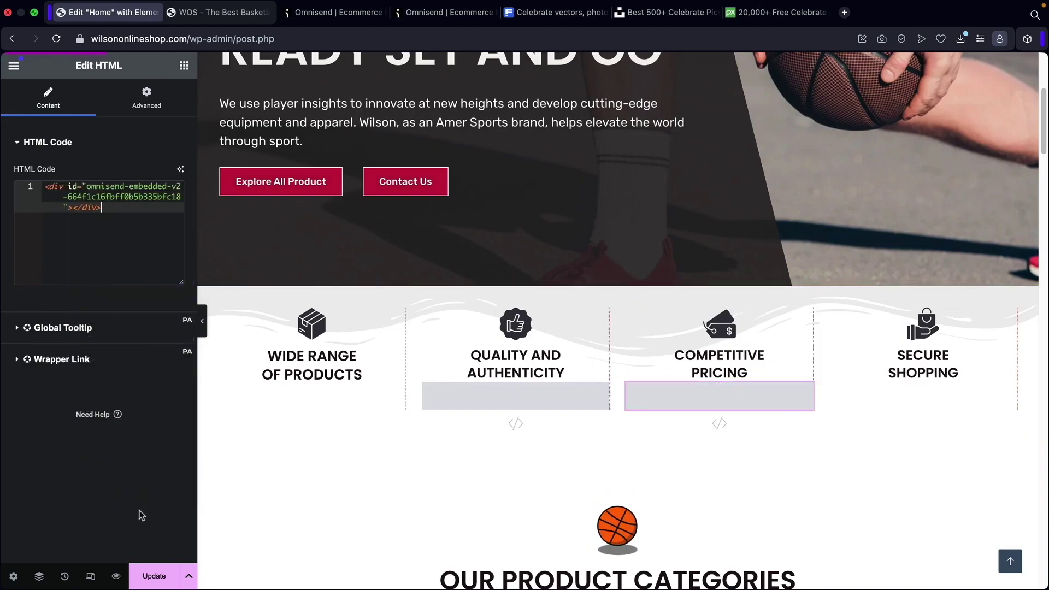
left_click(155, 577)
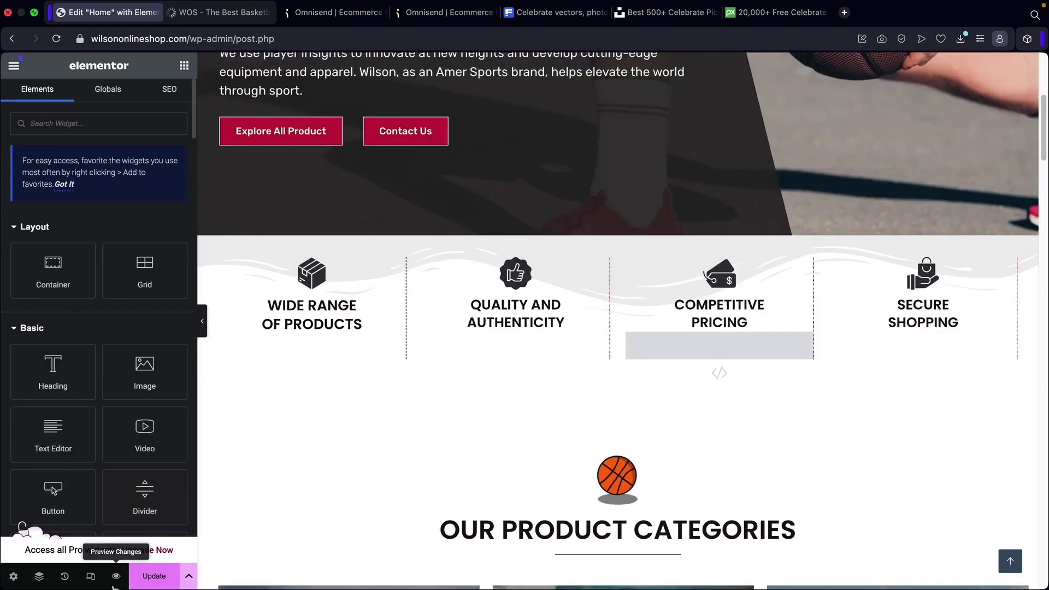
left_click(116, 579)
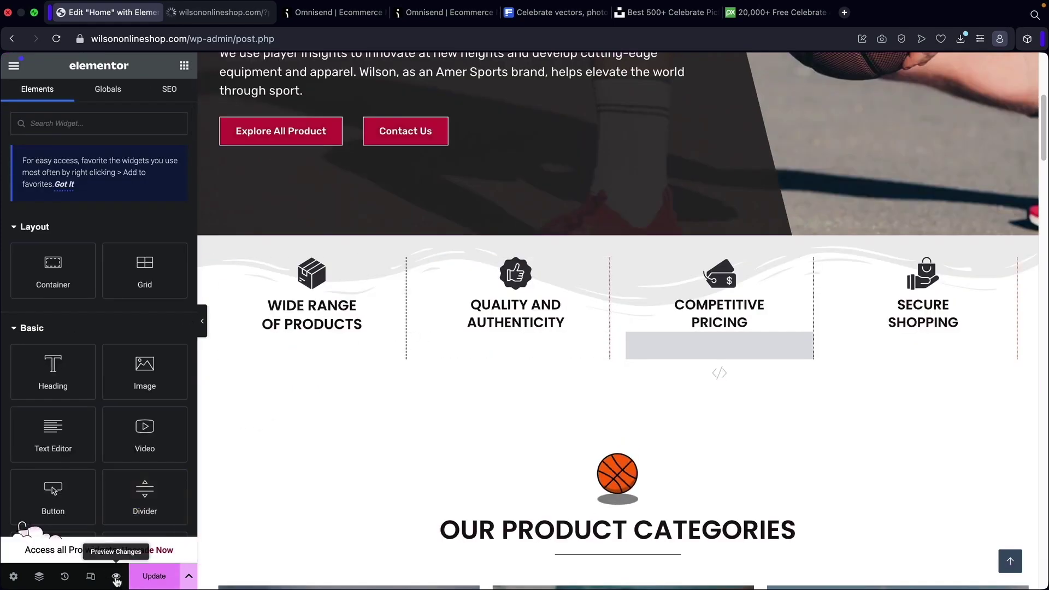
scroll(613, 321, "down", 5)
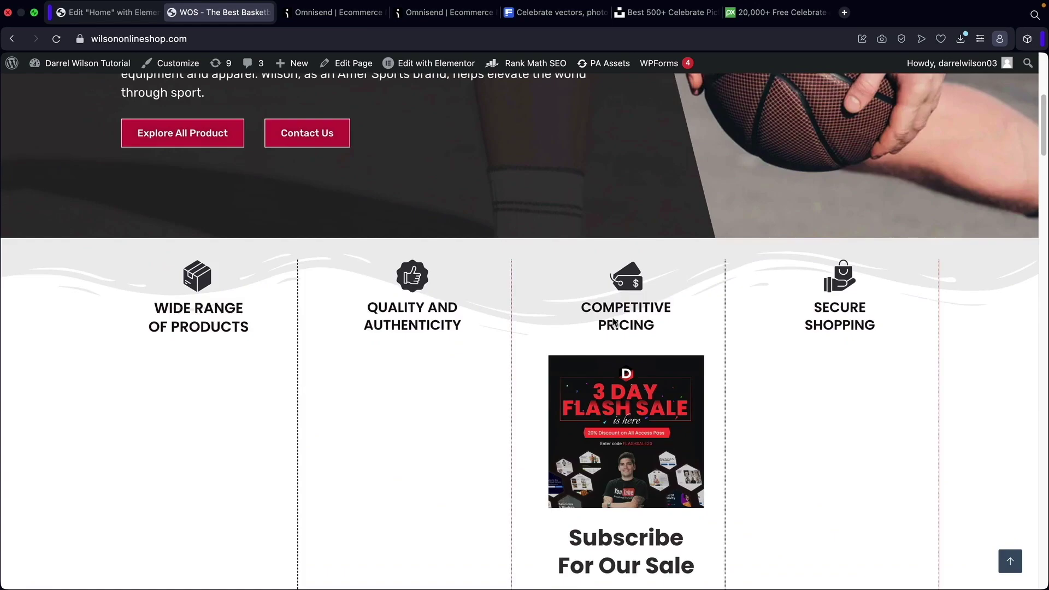
scroll(613, 322, "down", 5)
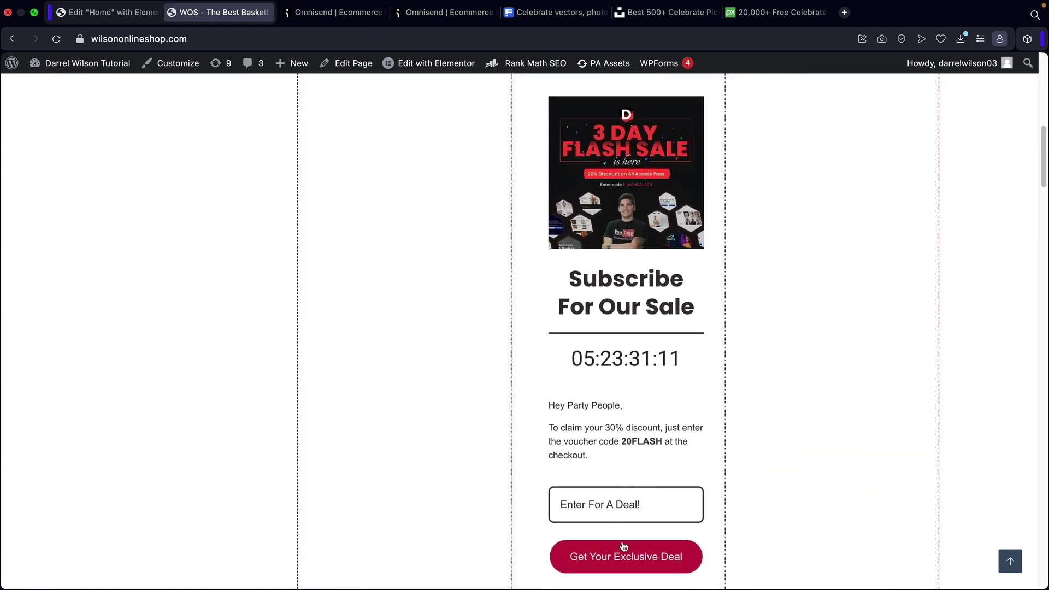
scroll(623, 547, "down", 2)
scroll(618, 392, "up", 5)
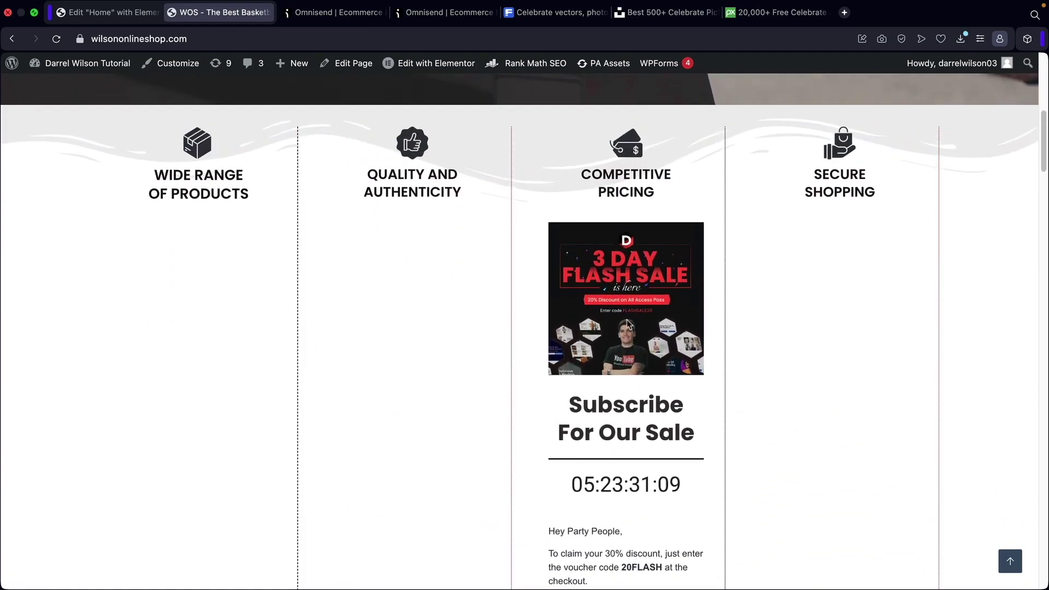
scroll(623, 350, "down", 4)
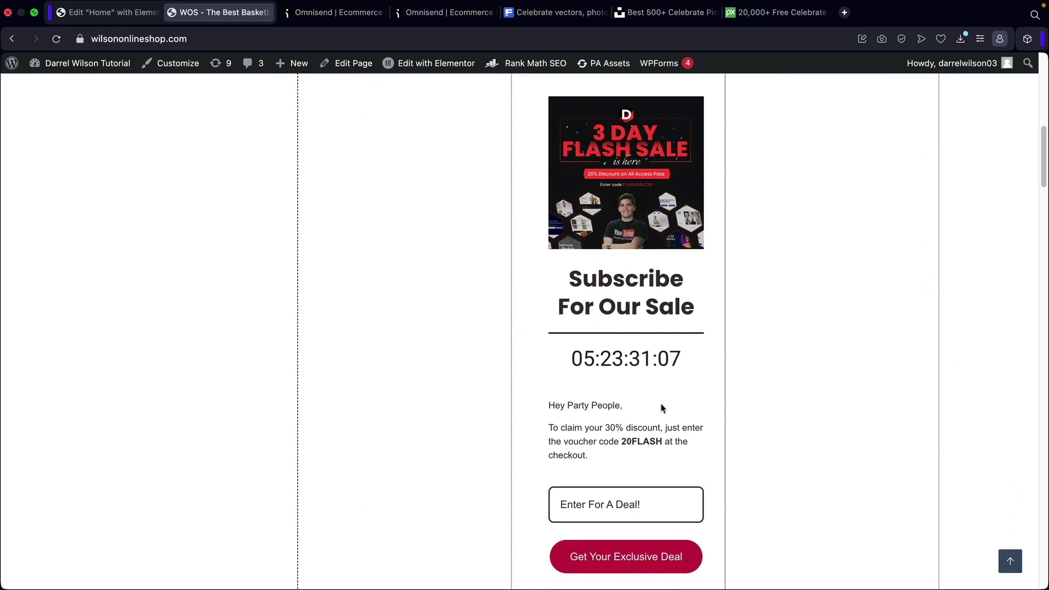
scroll(662, 407, "up", 15)
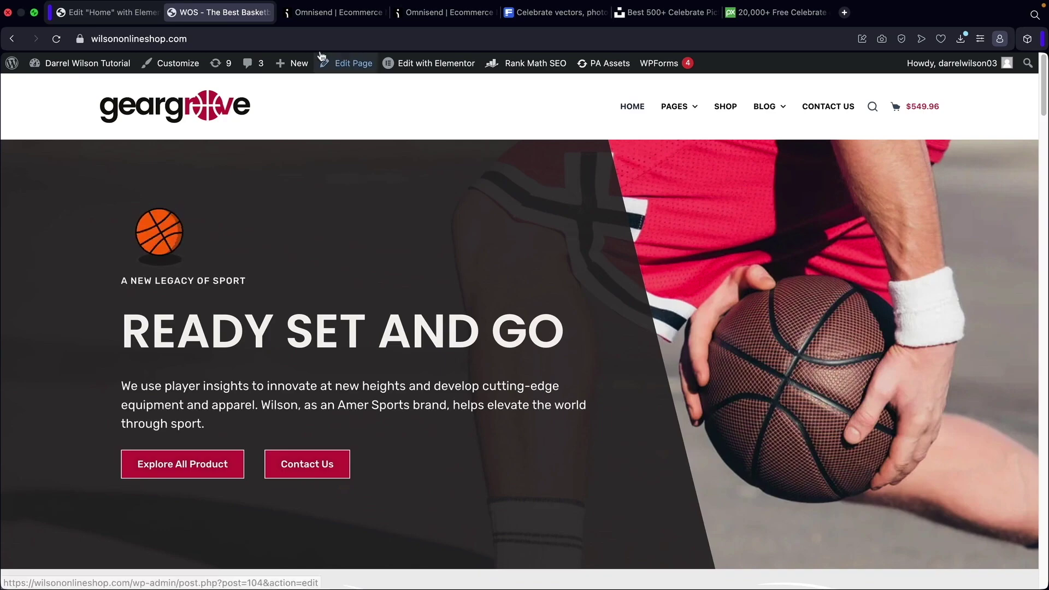
Close the Omnisend form editor and review the first form's view and submit counts.
left_click(323, 13)
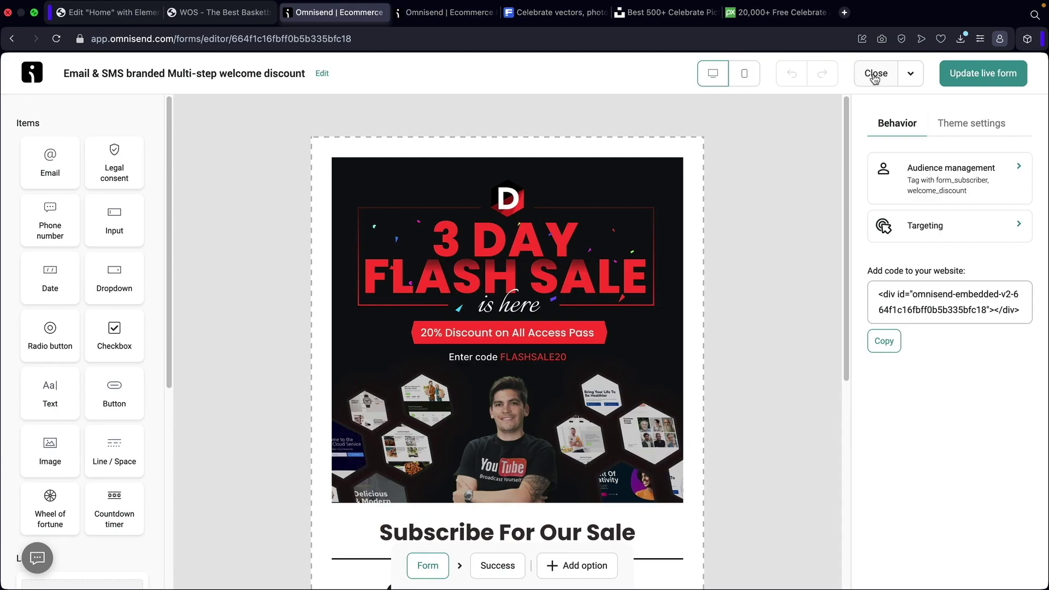
left_click(875, 77)
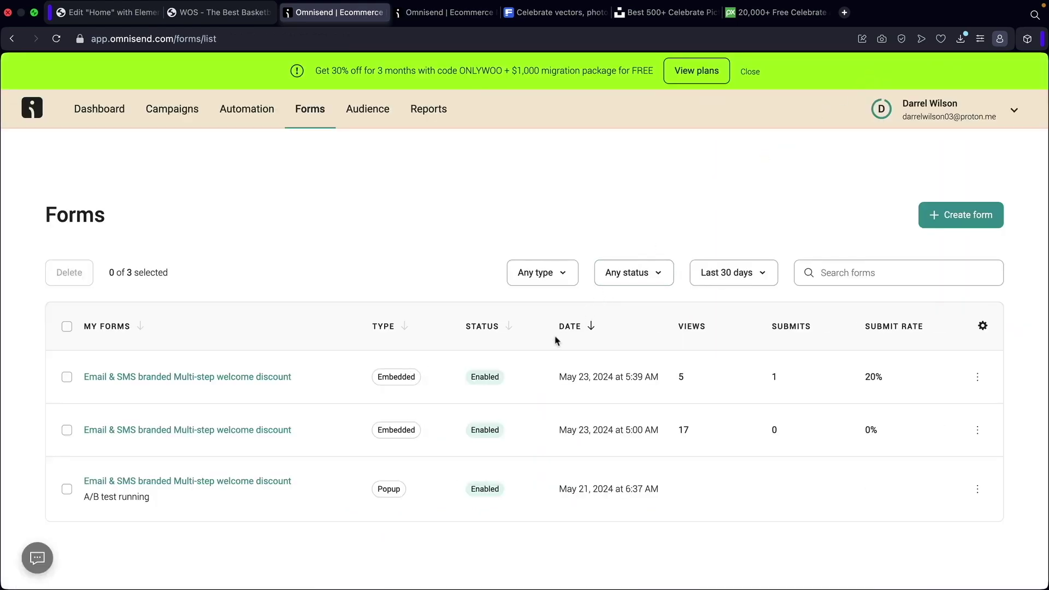
left_click_drag(700, 381, 677, 381)
left_click_drag(750, 382, 911, 384)
left_click(905, 379)
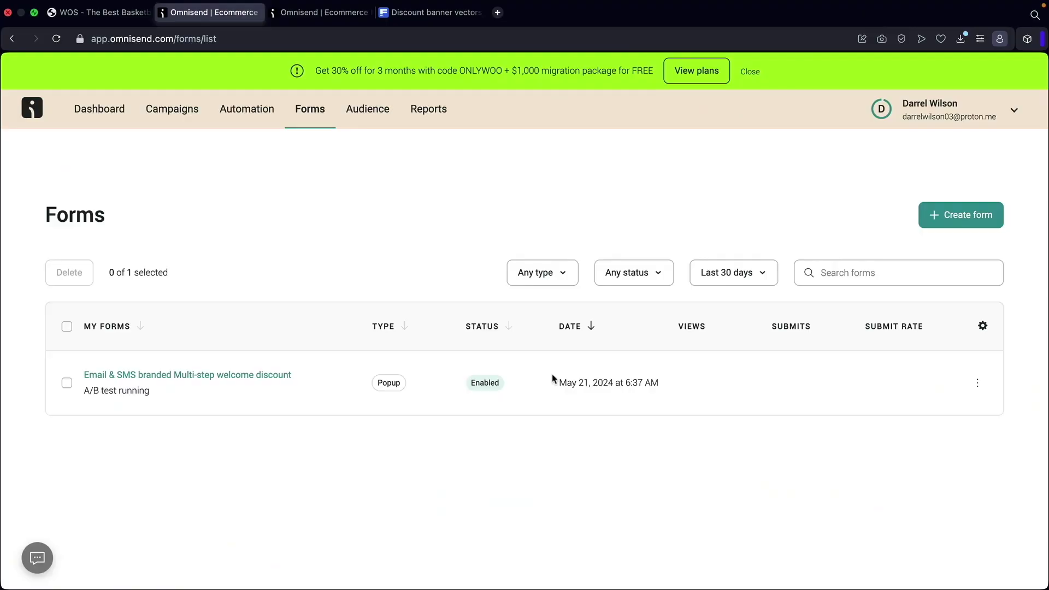
Begin a new segment from Audience > Segments and browse the segment templates.
left_click(368, 109)
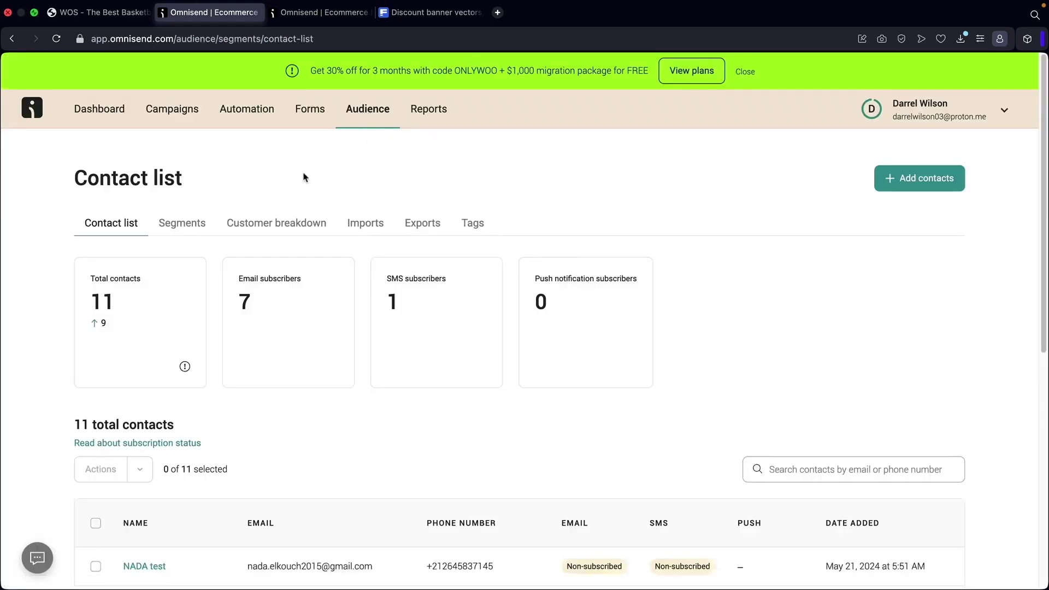
left_click(182, 225)
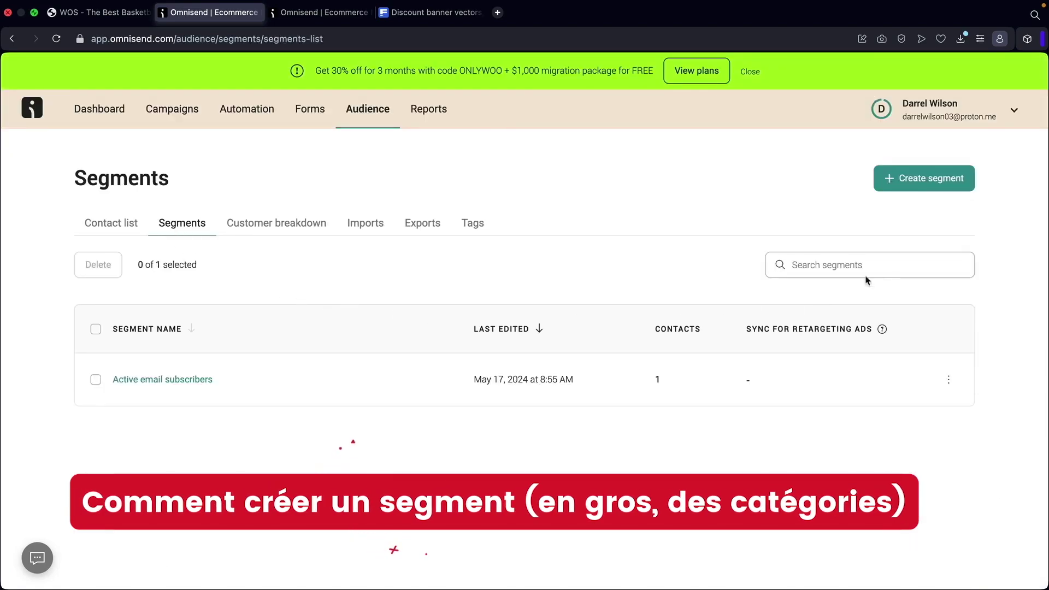
left_click(914, 184)
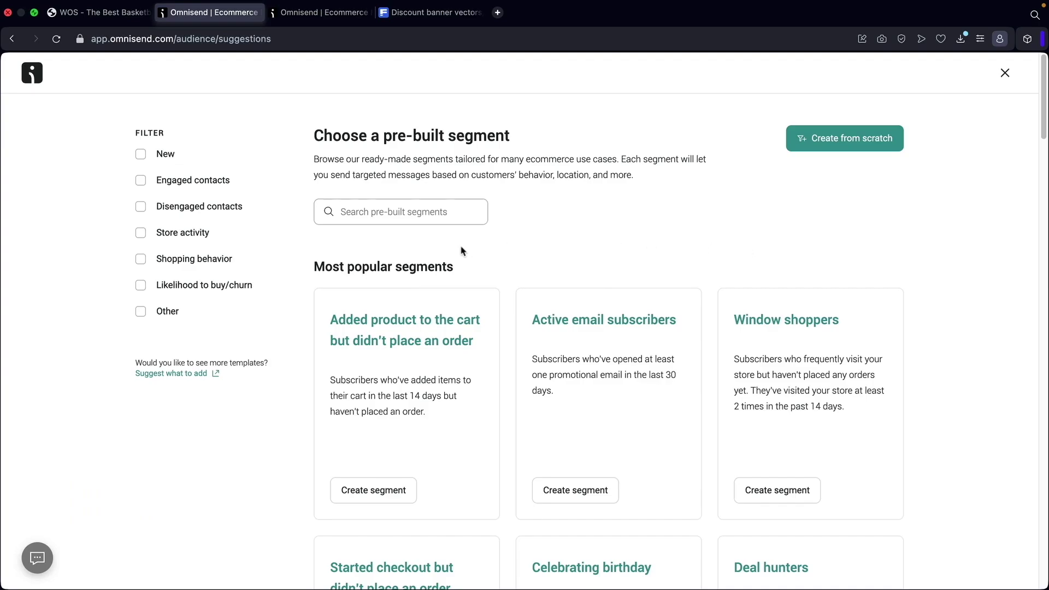
scroll(461, 251, "down", 2)
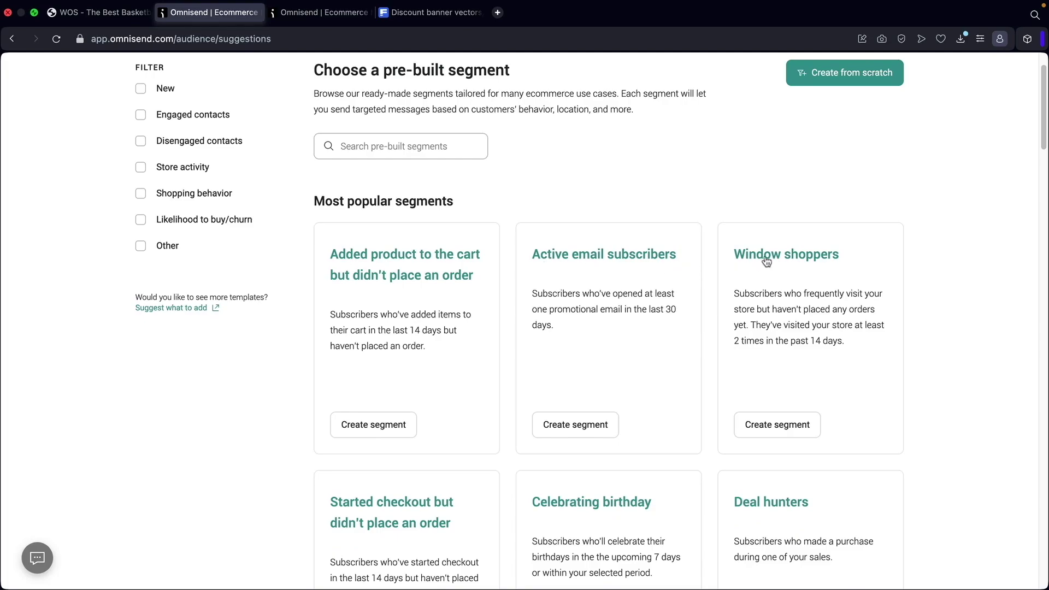
scroll(752, 279, "down", 5)
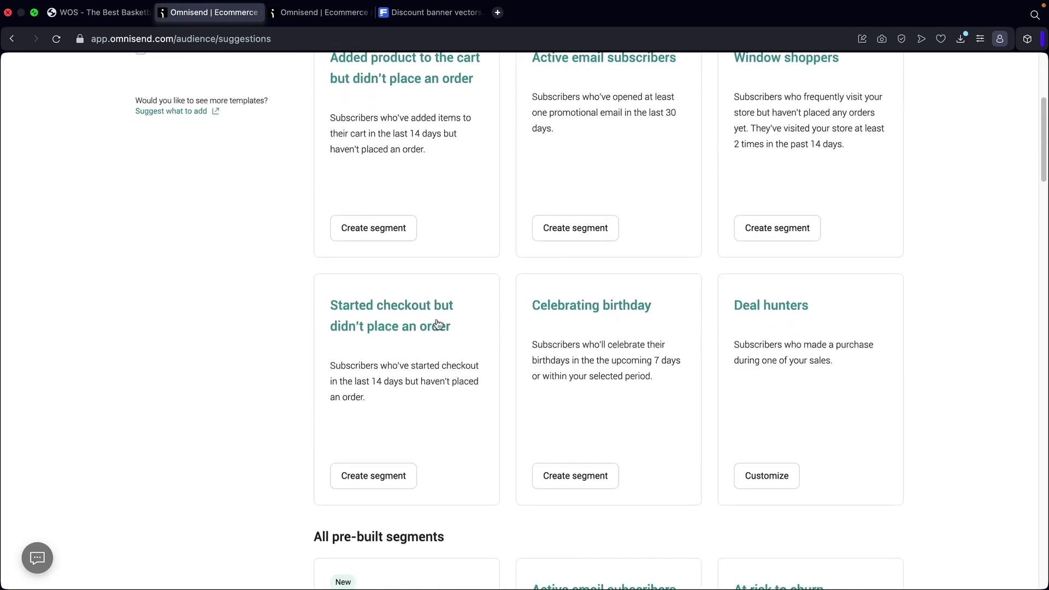
scroll(438, 317, "down", 5)
scroll(439, 317, "down", 4)
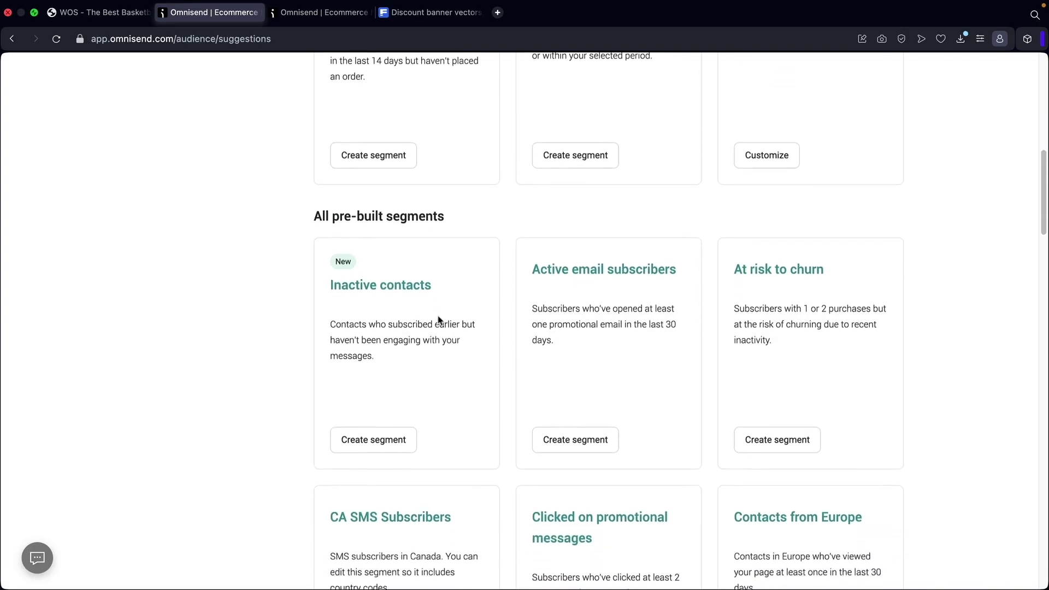
scroll(443, 319, "down", 3)
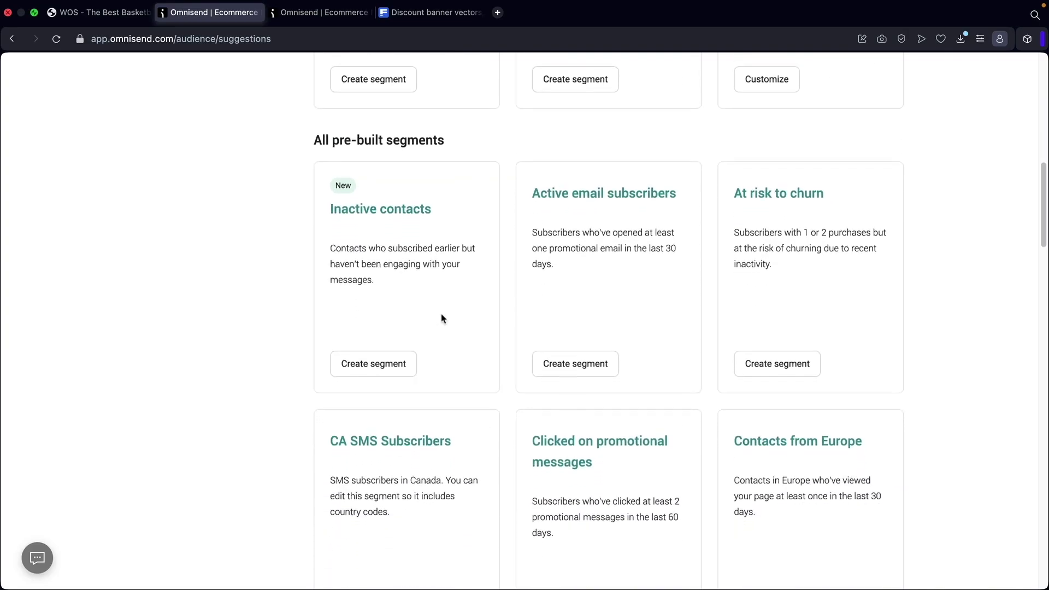
scroll(447, 321, "down", 6)
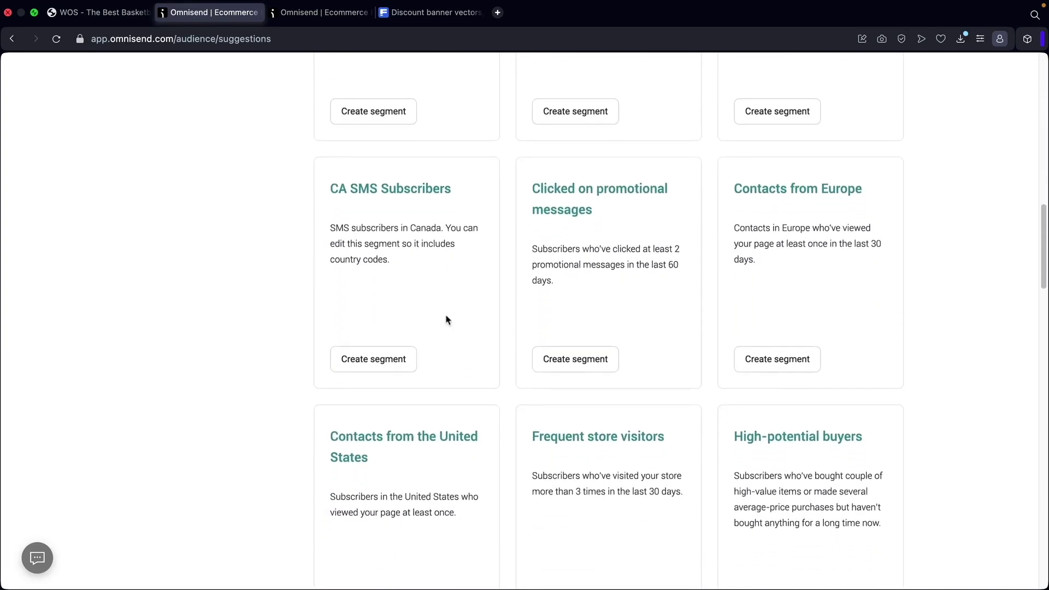
scroll(446, 322, "up", 15)
scroll(446, 322, "up", 2)
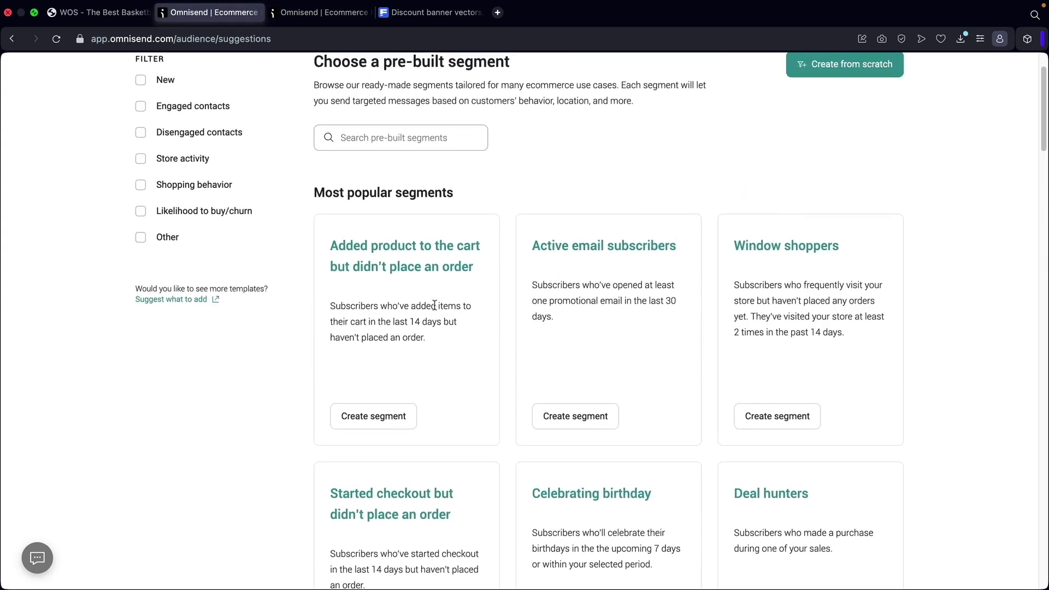
Filter the templates to Engaged contacts and create the Active email subscribers segment.
left_click(141, 132)
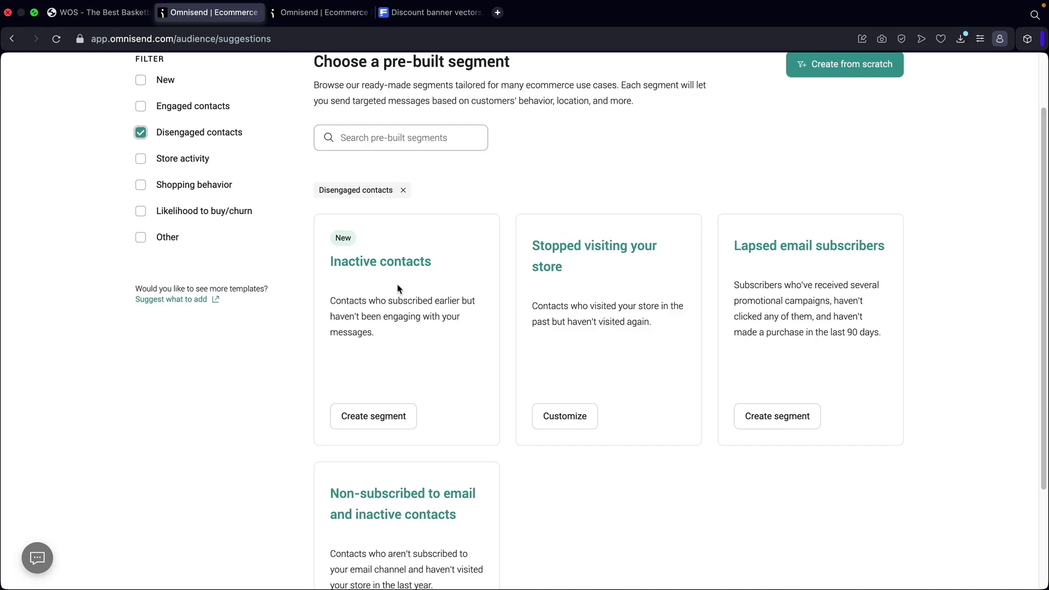
left_click(141, 132)
left_click(141, 106)
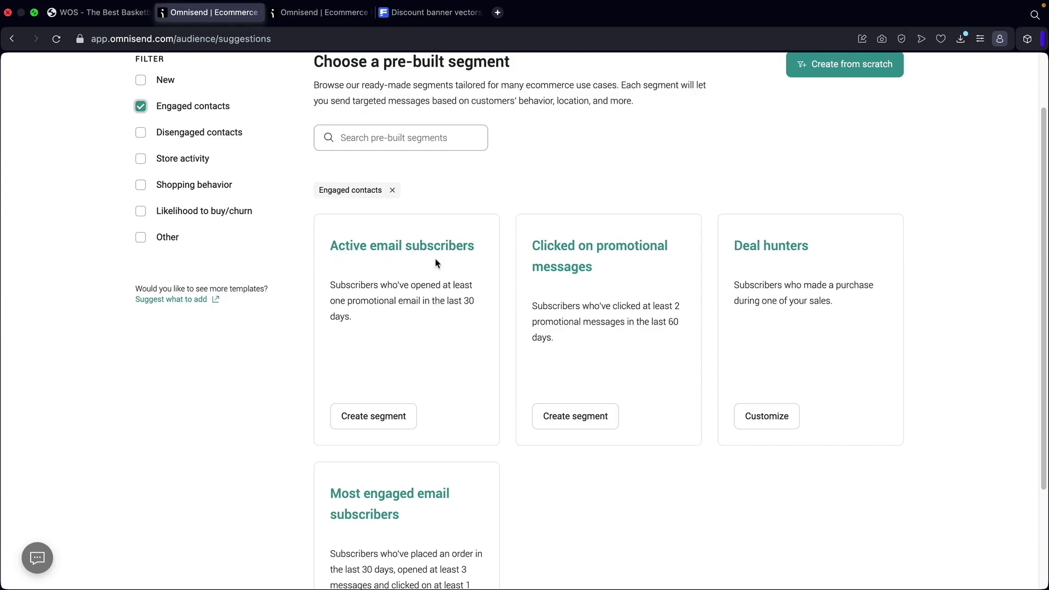
scroll(432, 263, "up", 3)
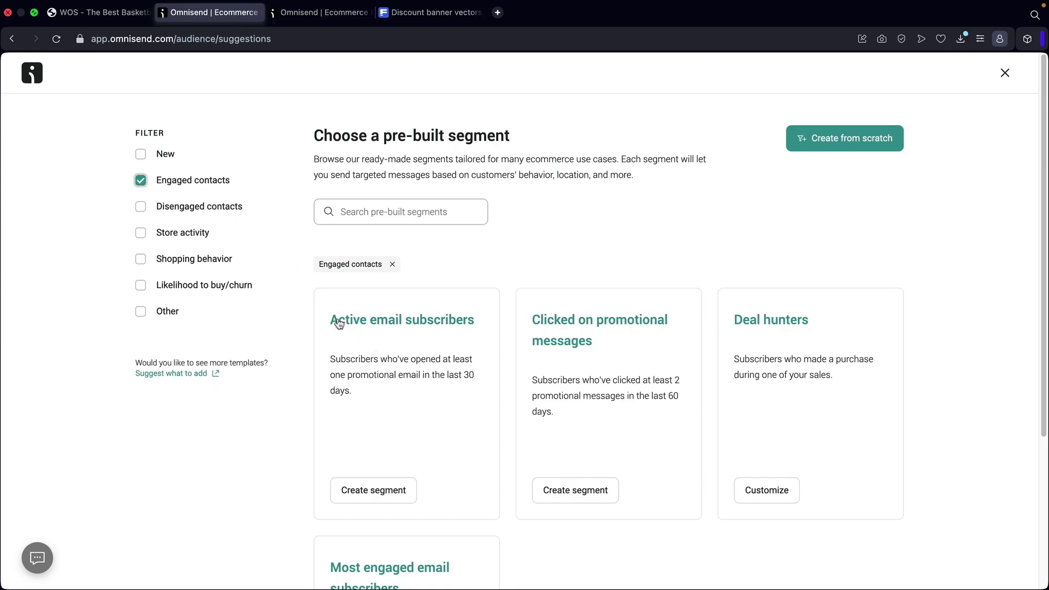
left_click(374, 490)
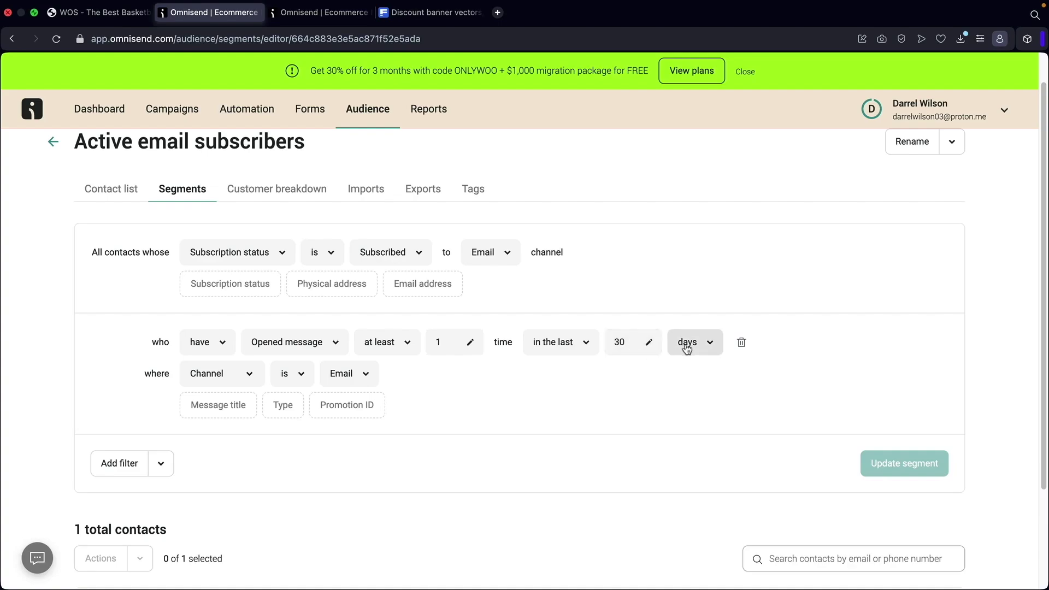
Look over the Active email subscribers segment's conditions, then go back to the segments list.
scroll(520, 412, "down", 3)
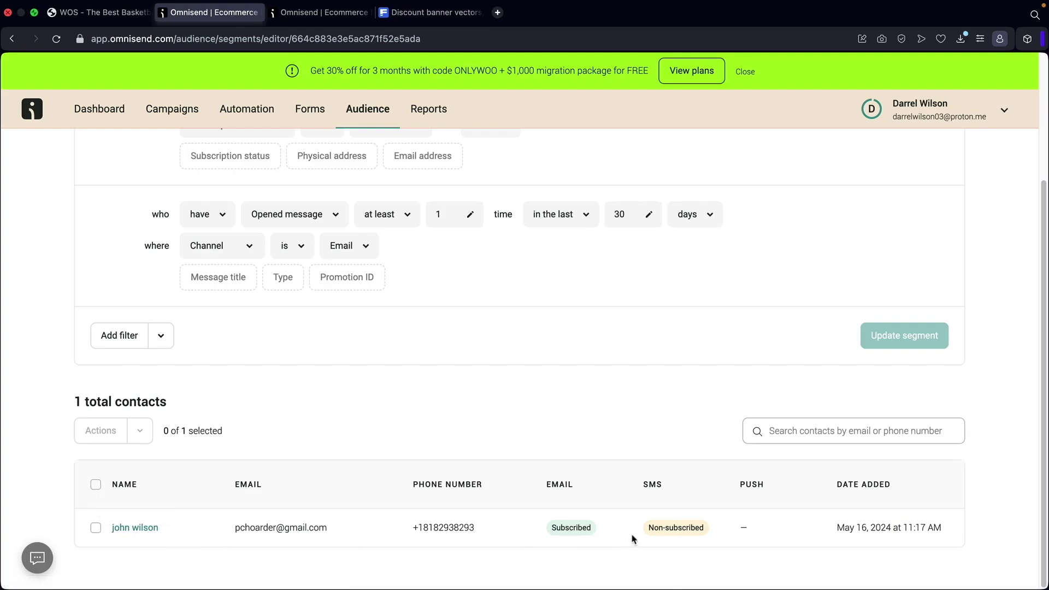
scroll(585, 516, "up", 4)
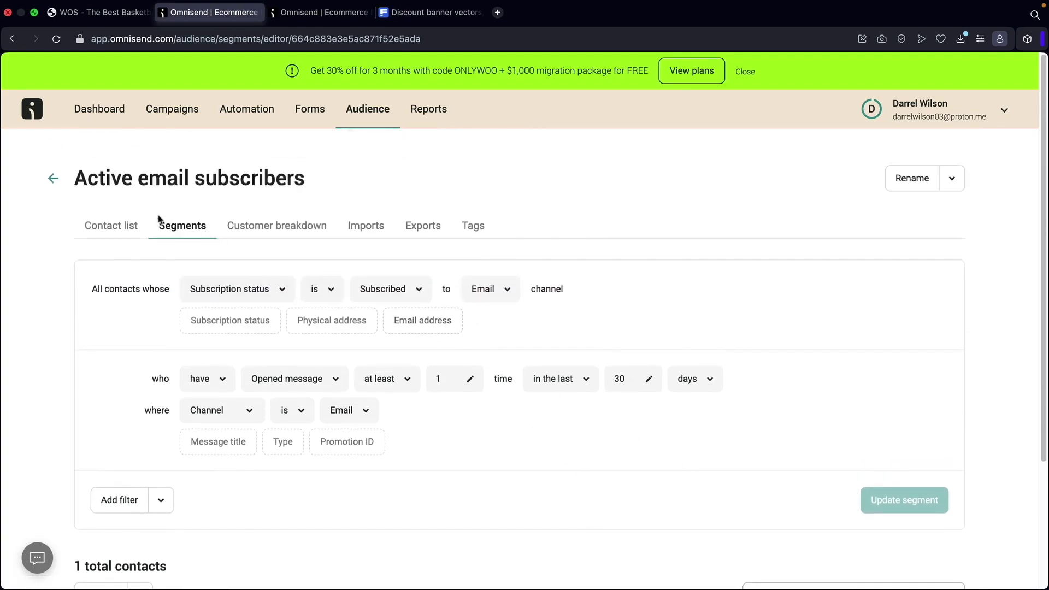
left_click(52, 179)
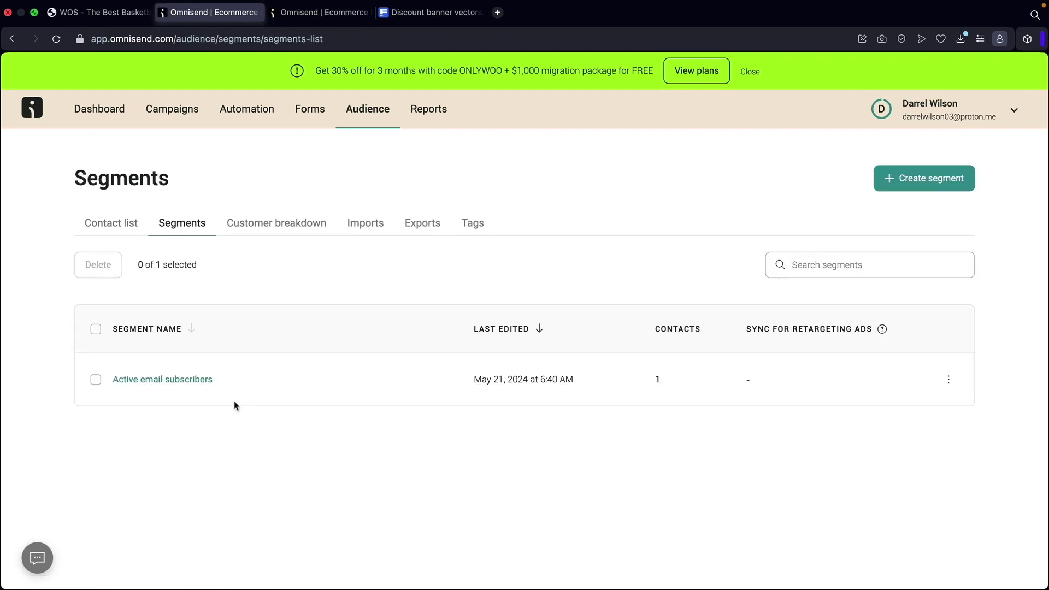
Start a new segment from the Inactive contacts template under Disengaged contacts.
left_click(902, 189)
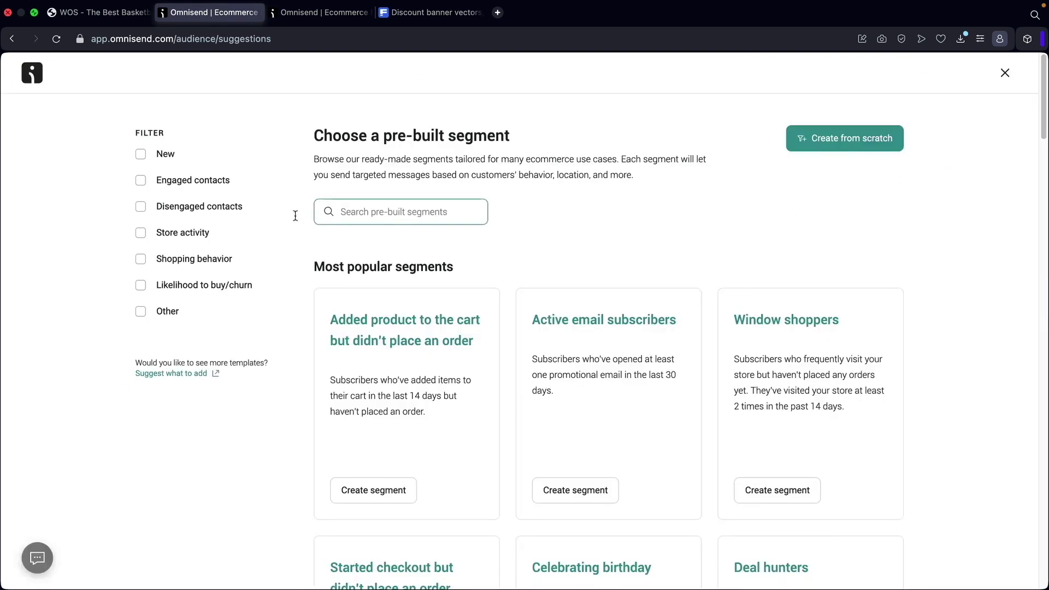
left_click(142, 207)
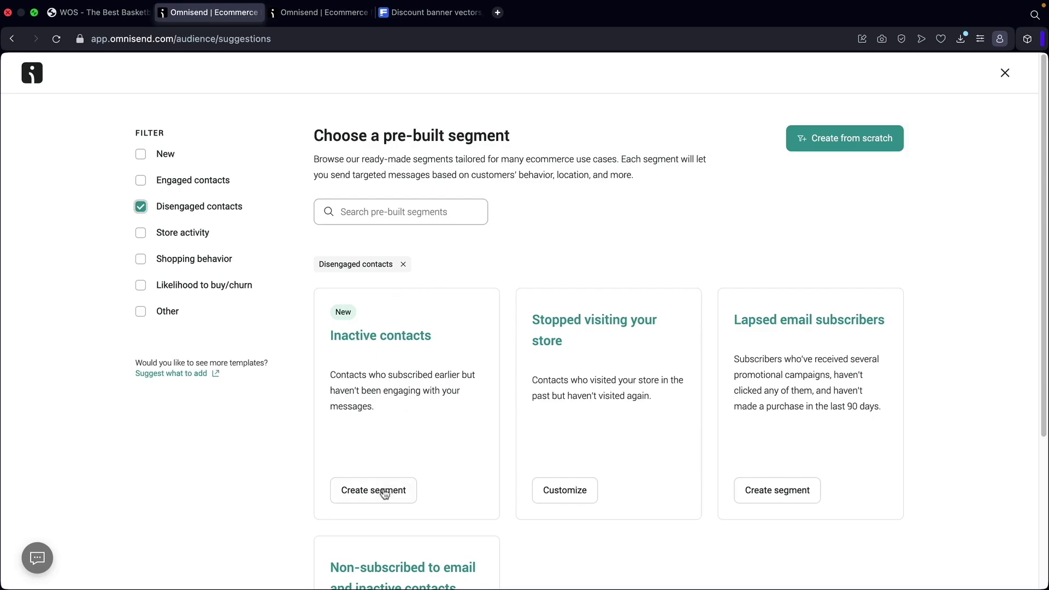
left_click(384, 496)
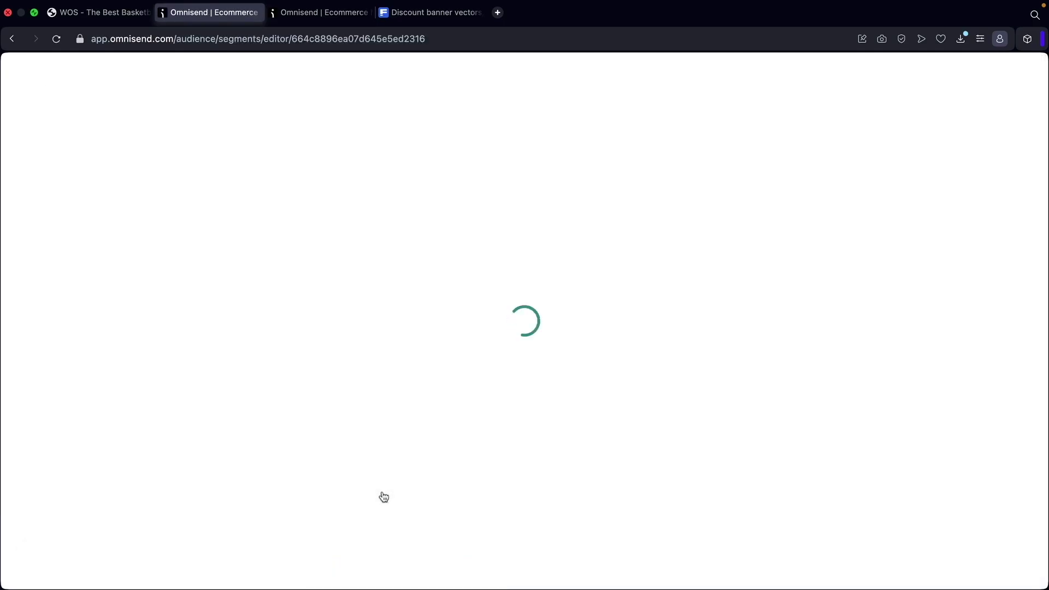
scroll(893, 436, "down", 2)
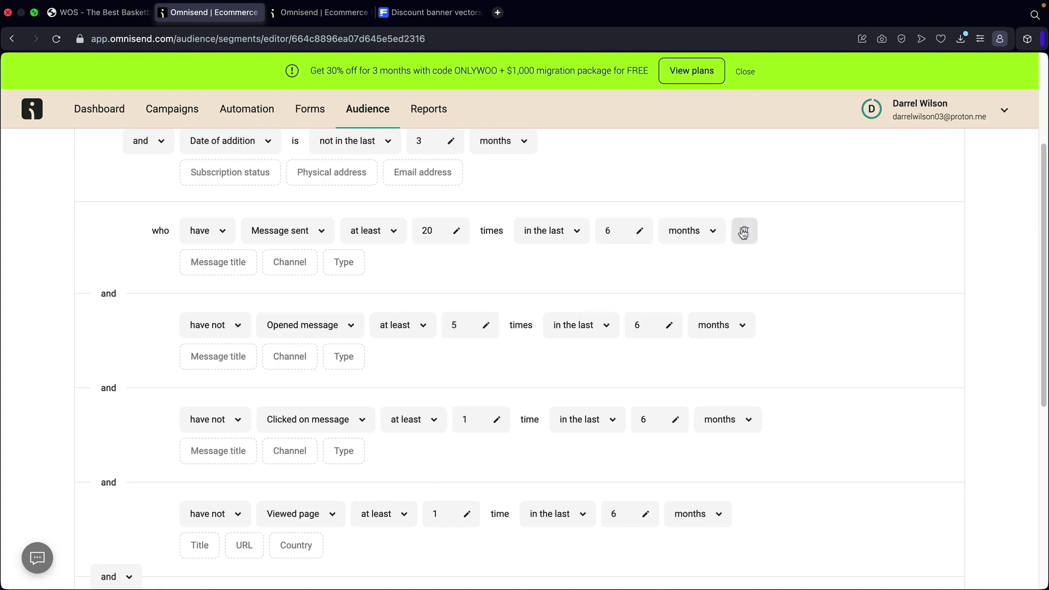
Delete the sent-20-times, clicked-message, Viewed page and Ordered product conditions, then update the segment.
left_click(741, 231)
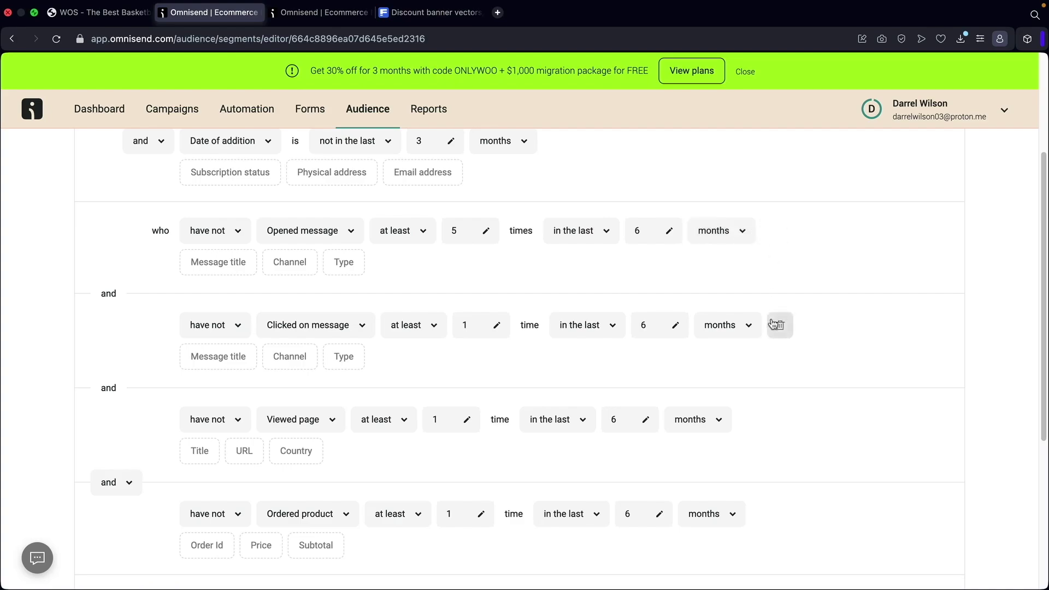
left_click(775, 326)
left_click(755, 330)
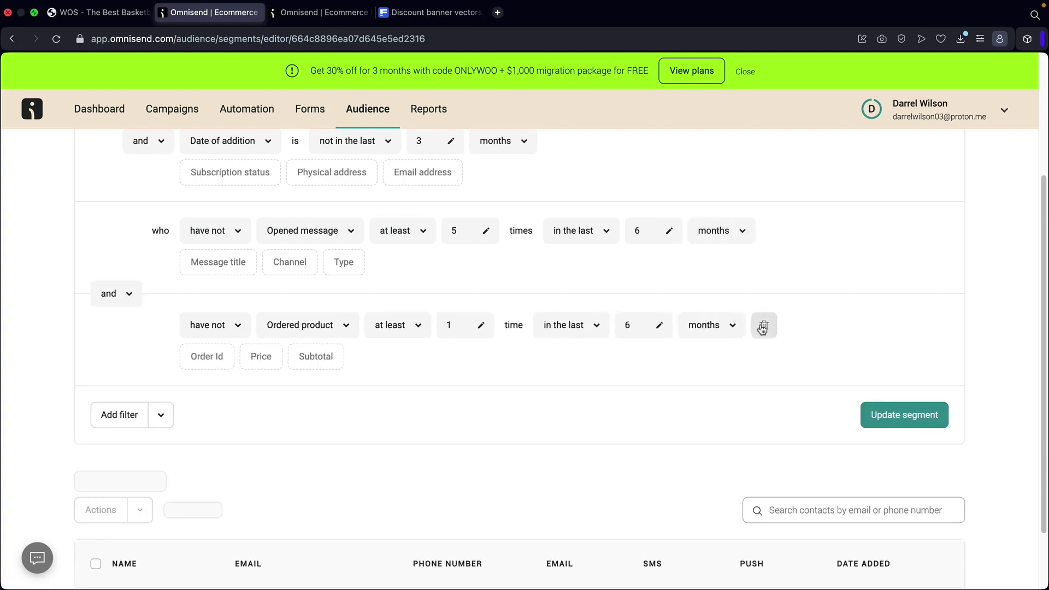
left_click(762, 326)
scroll(415, 279, "up", 1)
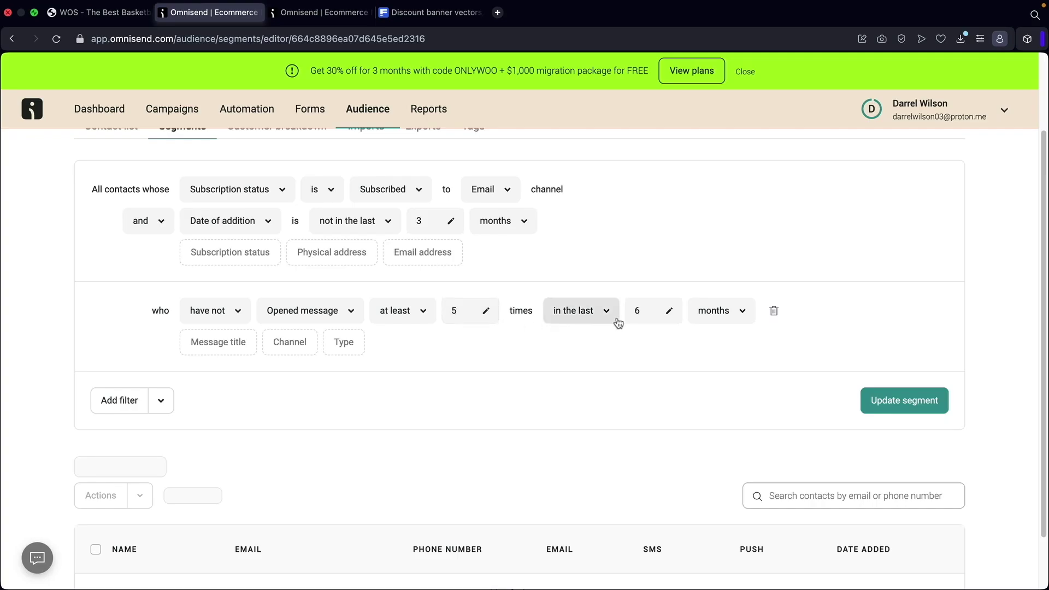
scroll(794, 361, "down", 2)
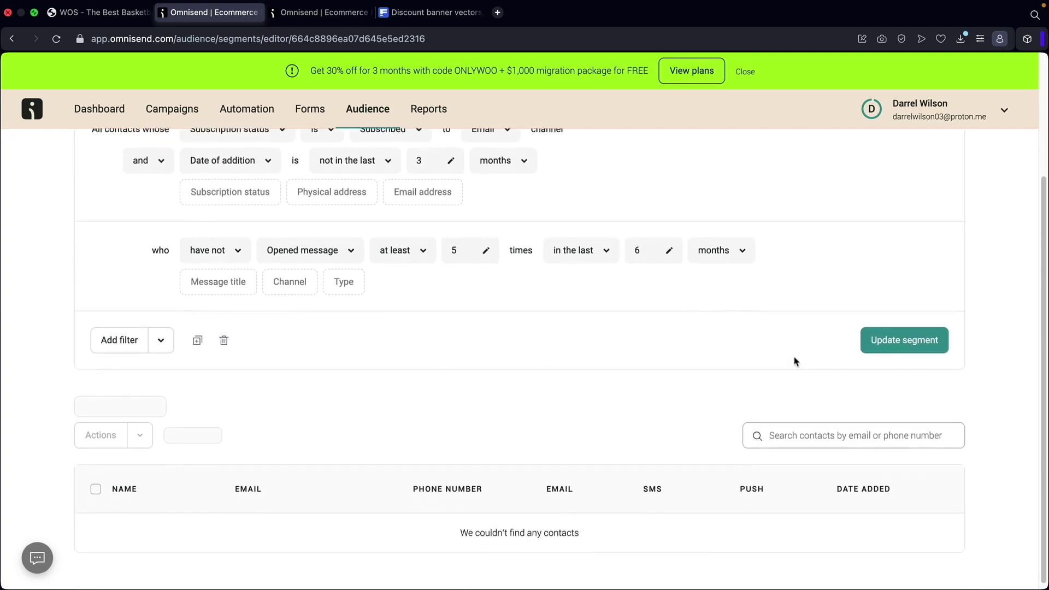
left_click(874, 336)
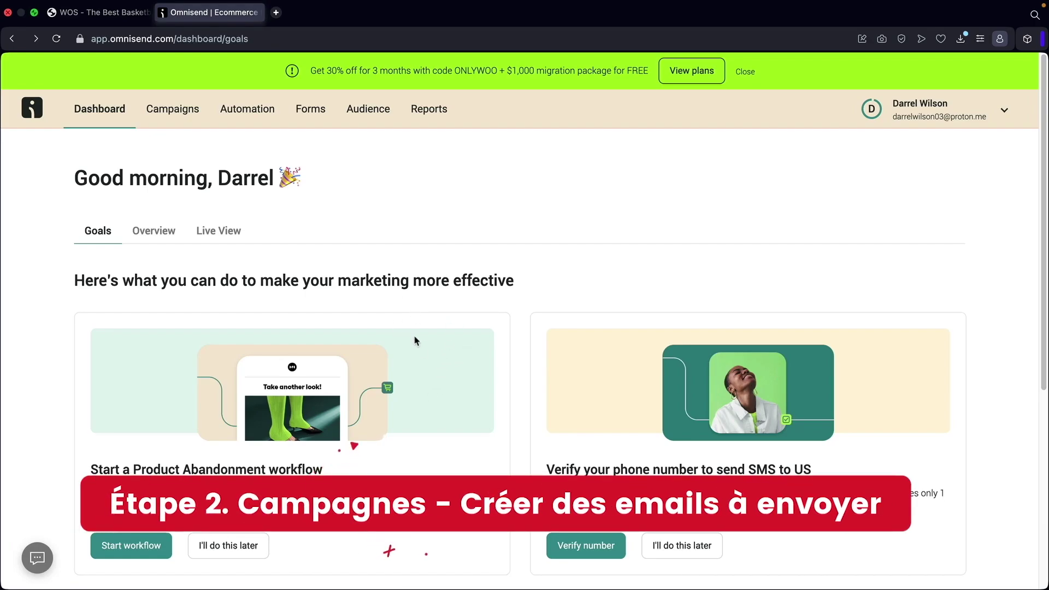
Review the campaigns list, noting the booster campaign's 14.28% open rate, and glance at automations.
left_click(179, 112)
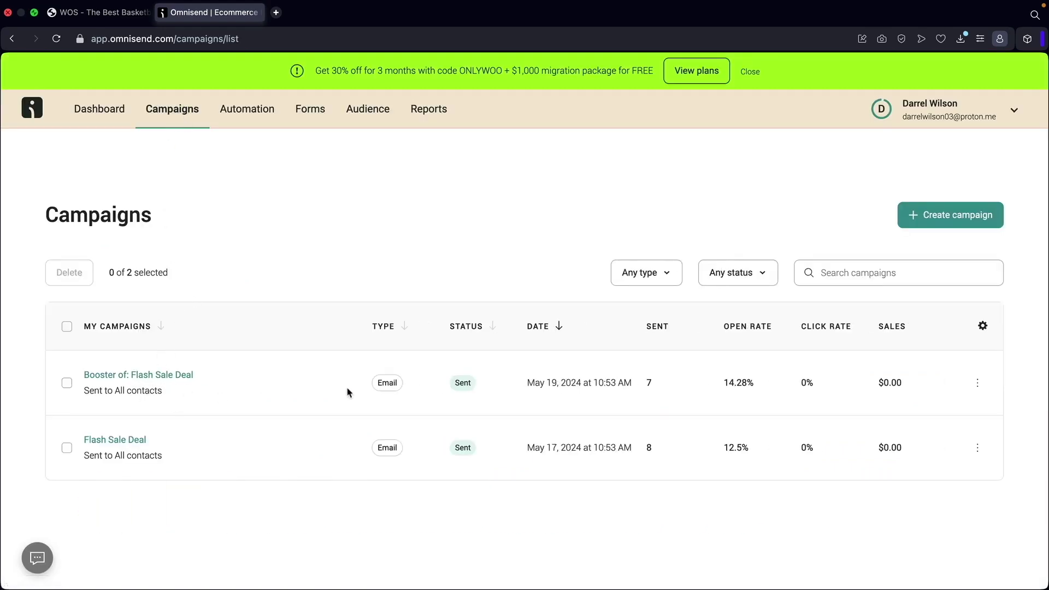
left_click_drag(717, 391, 912, 391)
left_click(248, 112)
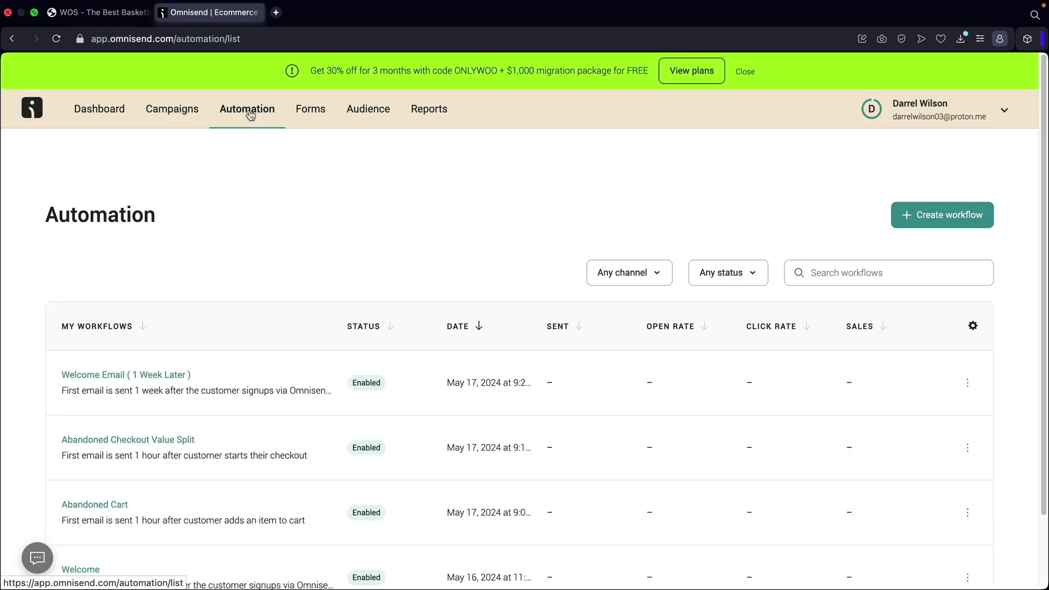
scroll(298, 178, "down", 3)
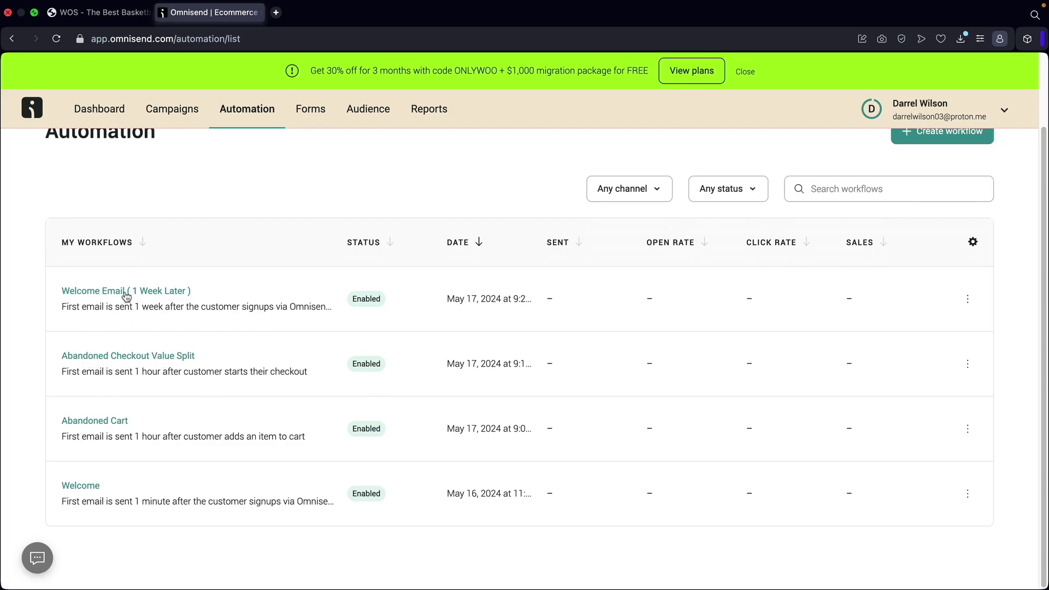
left_click(171, 115)
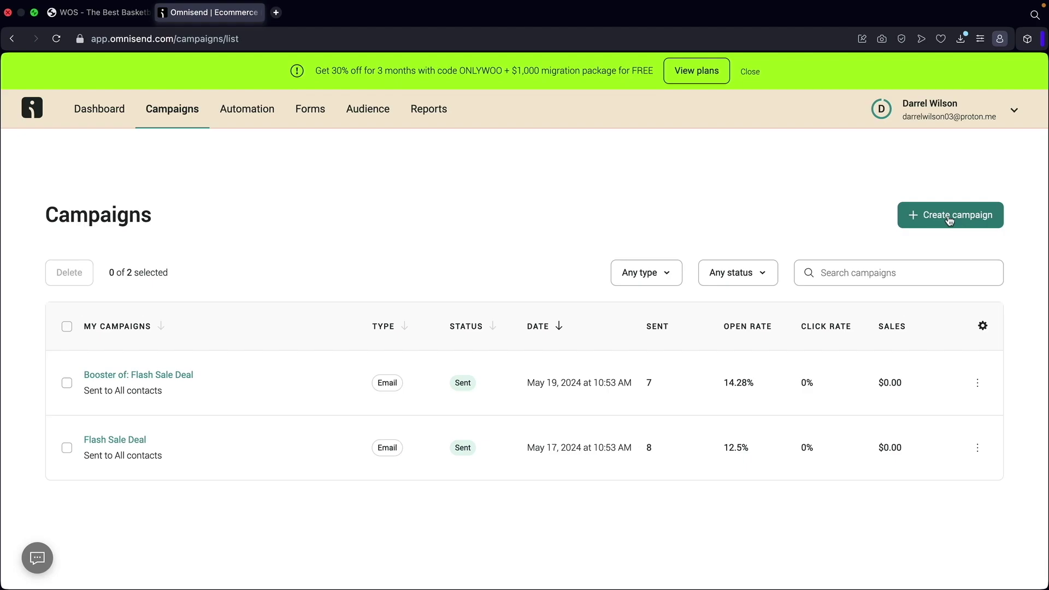
Create a new campaign and choose a regular one-time email.
left_click(950, 217)
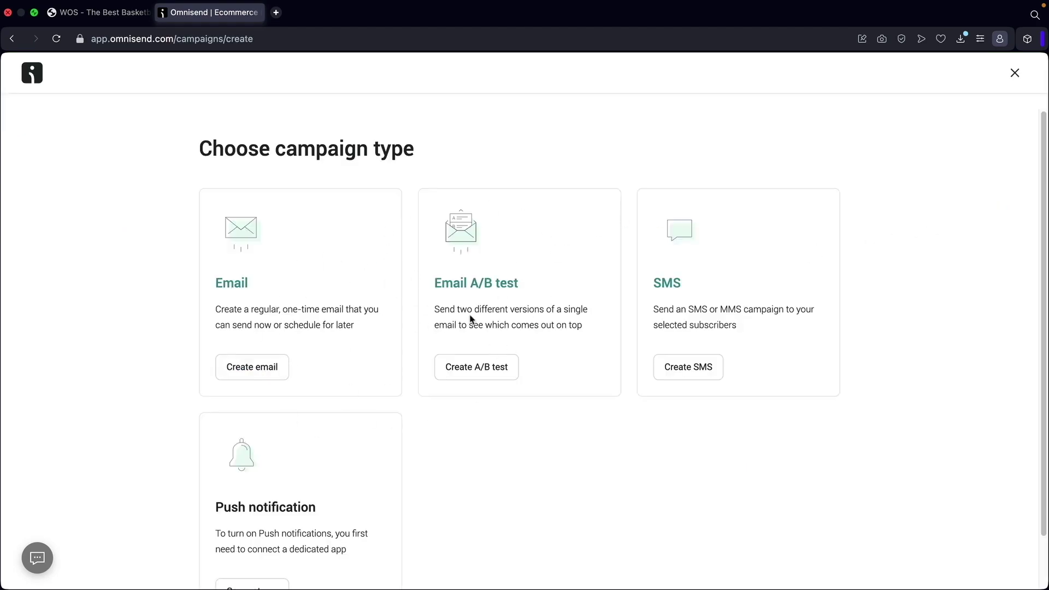
scroll(666, 285, "down", 1)
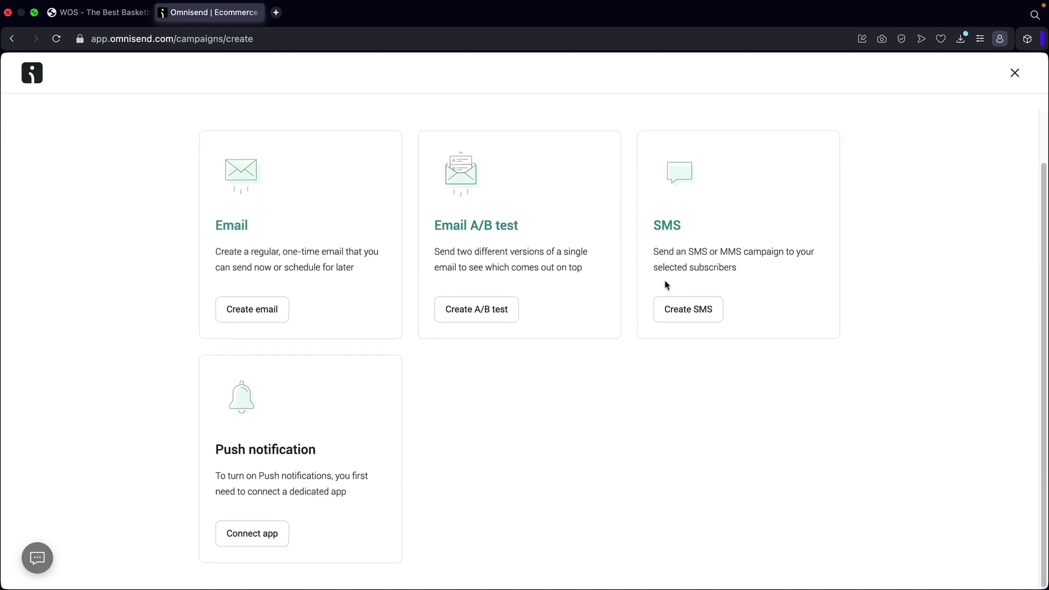
scroll(322, 503, "up", 1)
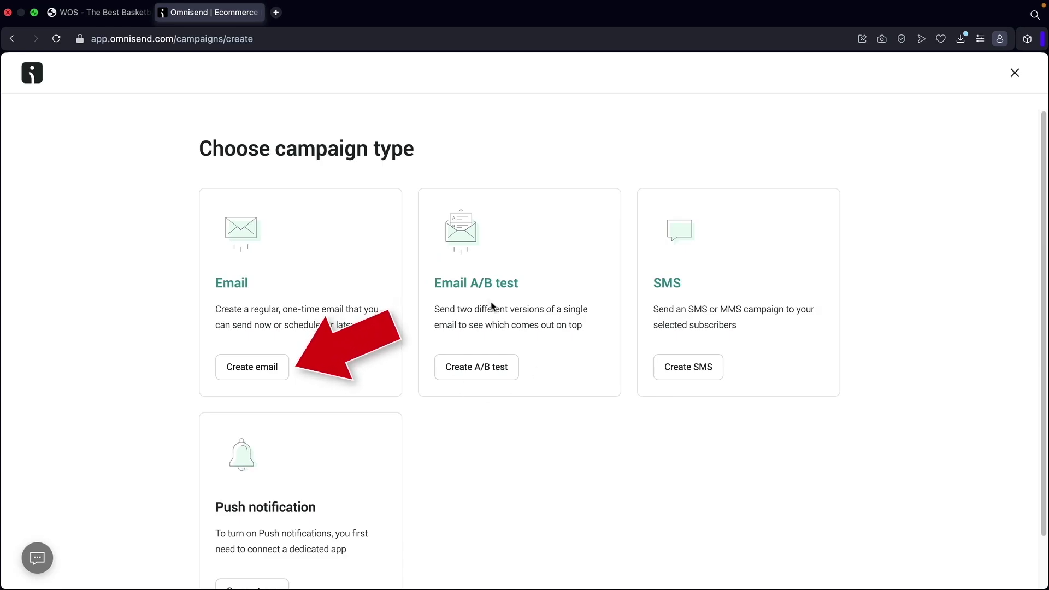
left_click(252, 368)
Use keywords 'Flash sales for products' to generate and apply the subject 'Hurry! Flash sale on top products today'.
left_click(214, 221)
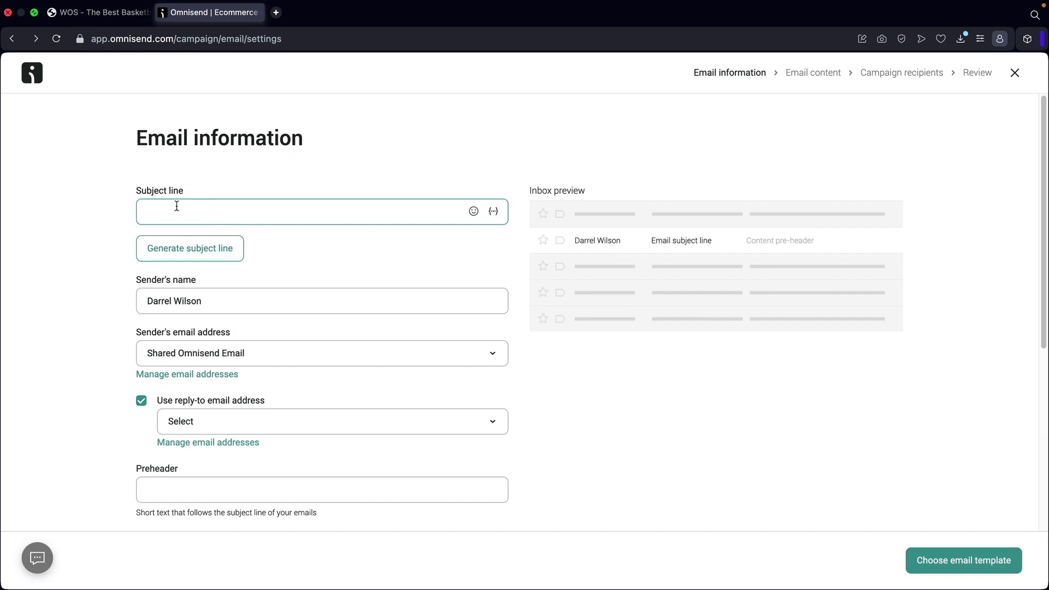
type("Flash sales for products")
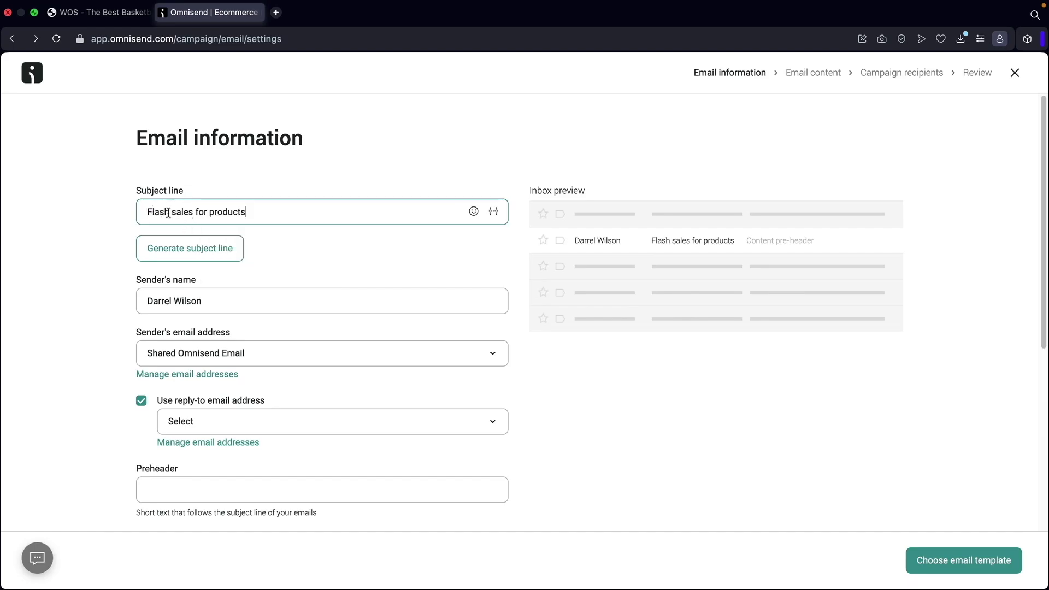
left_click(191, 247)
left_click(415, 370)
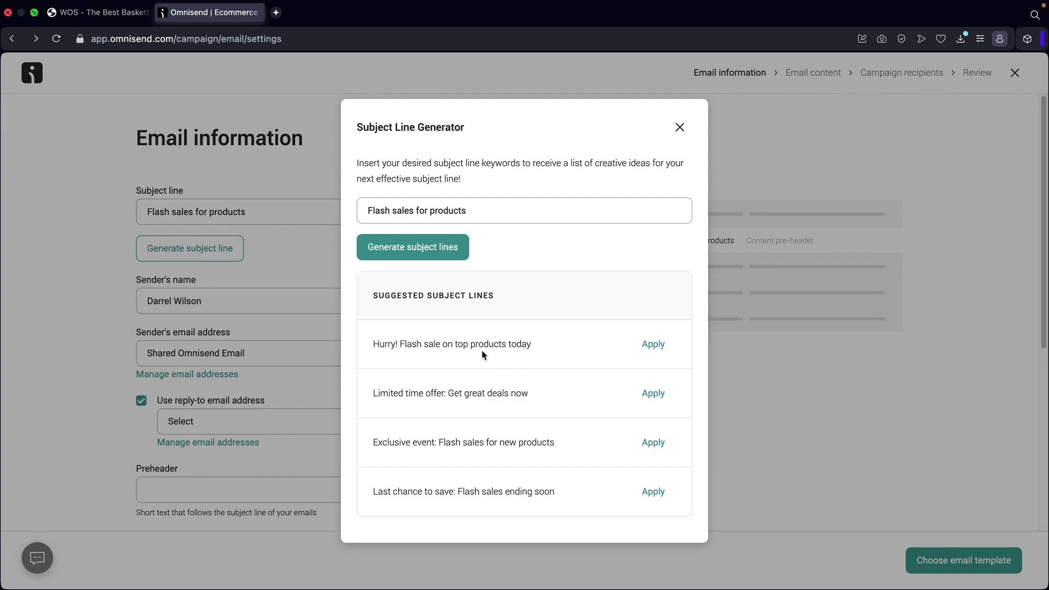
left_click_drag(409, 351, 516, 350)
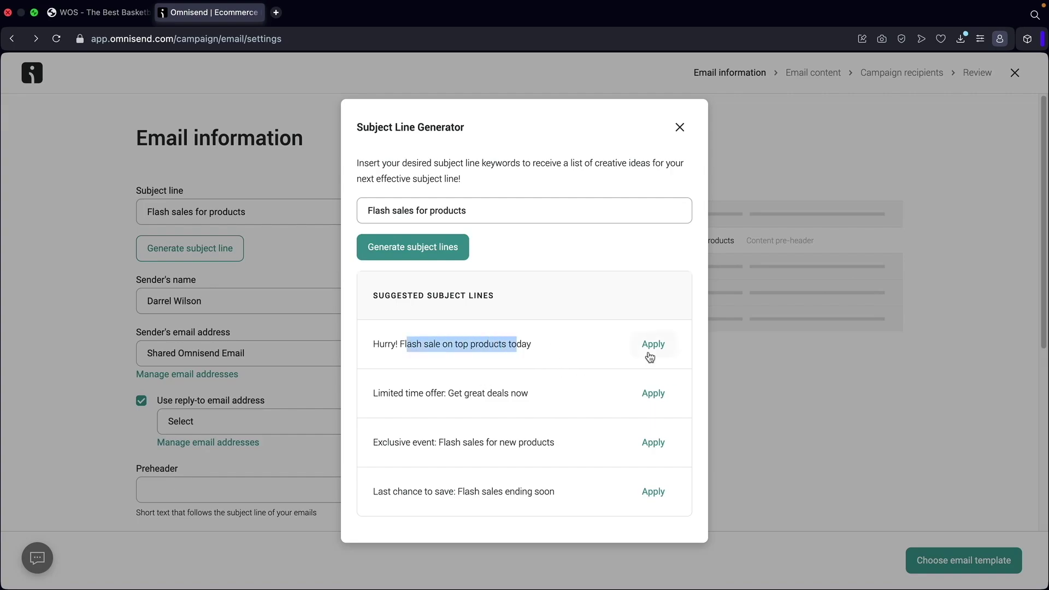
left_click(653, 345)
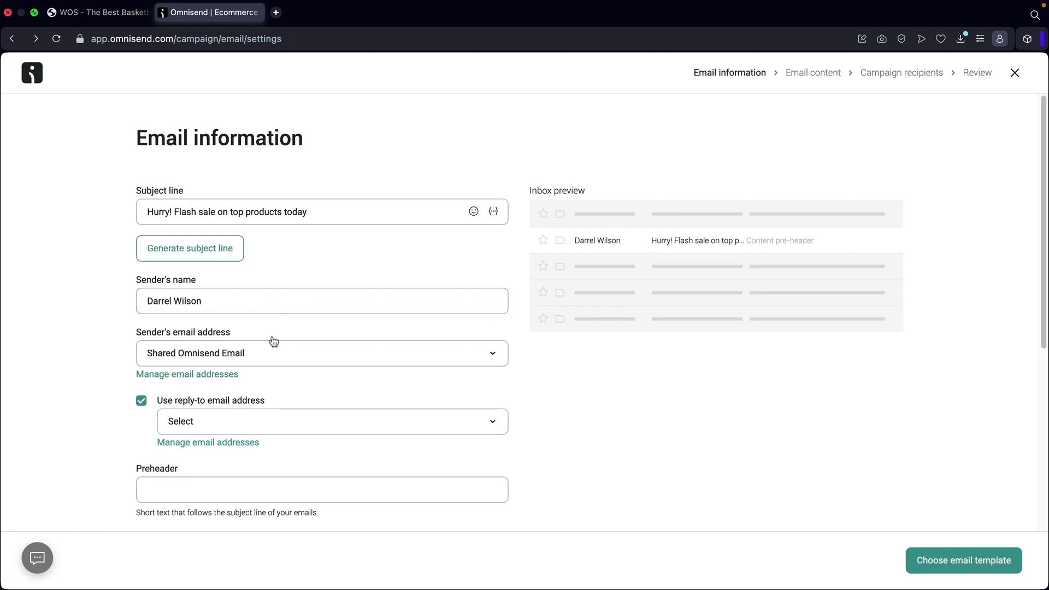
Keep Shared Omnisend Email as the sender and leave the reply-to address turned off.
left_click(264, 355)
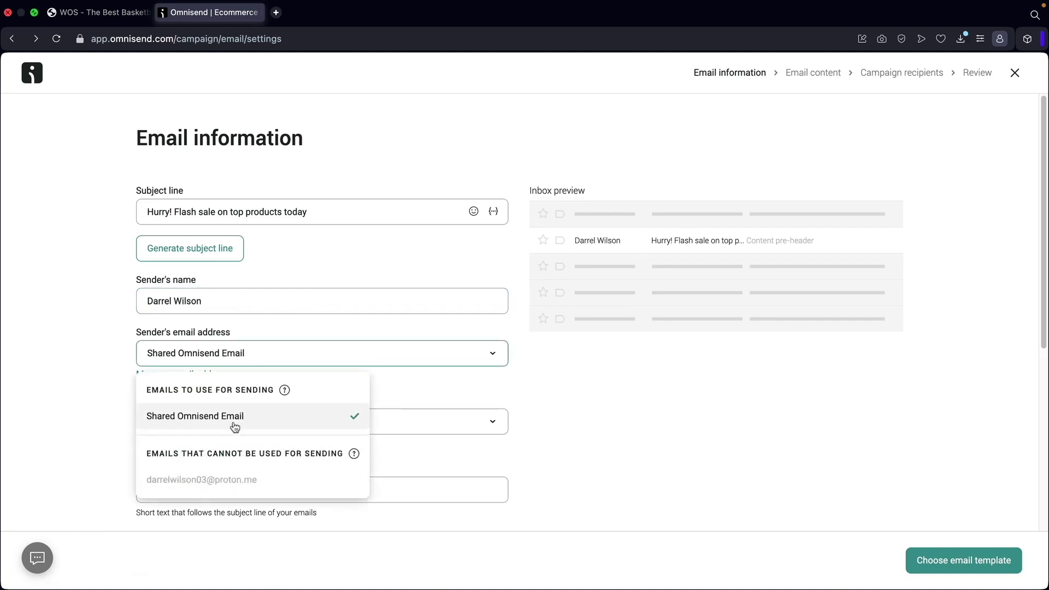
left_click(235, 427)
left_click(142, 402)
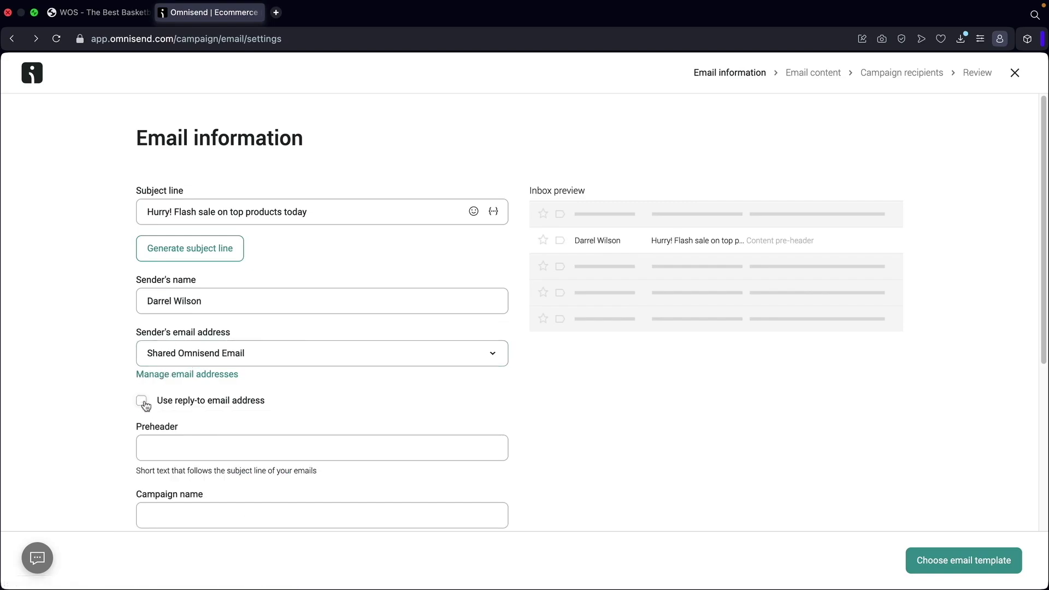
left_click(166, 400)
left_click(213, 427)
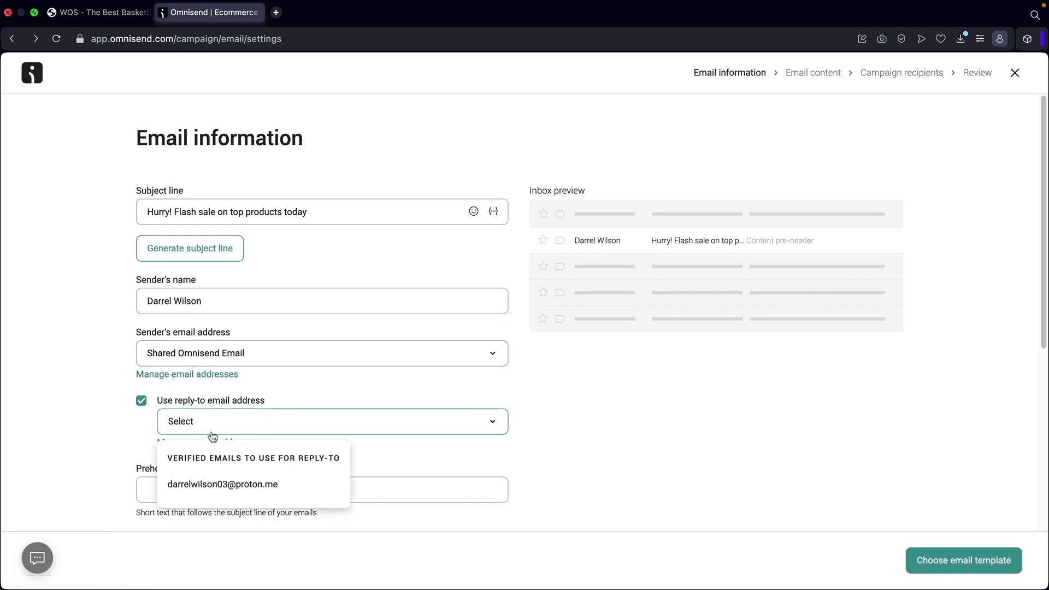
left_click(221, 486)
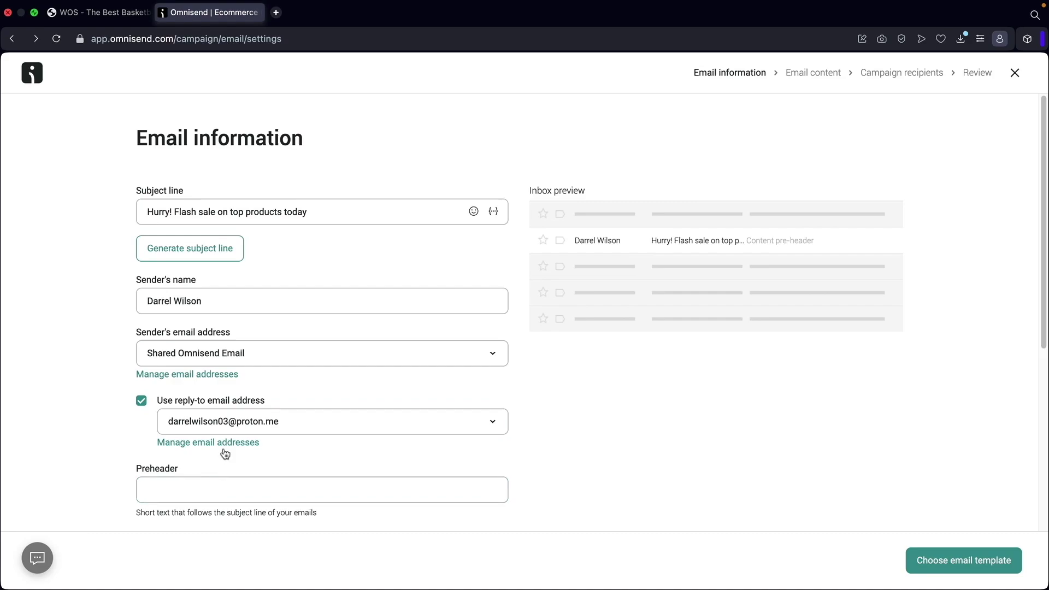
scroll(206, 383, "down", 5)
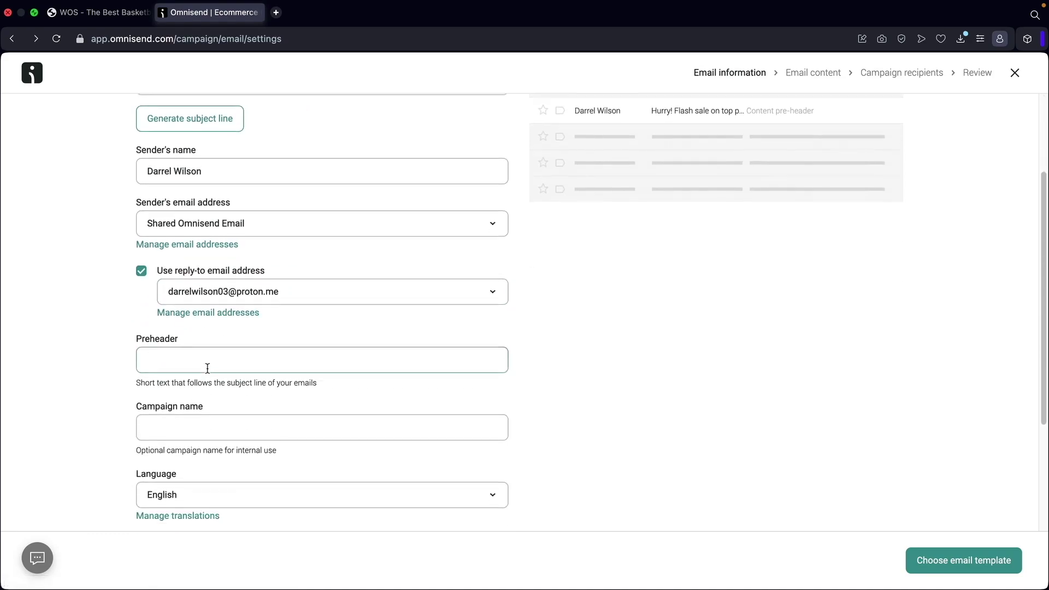
left_click(142, 254)
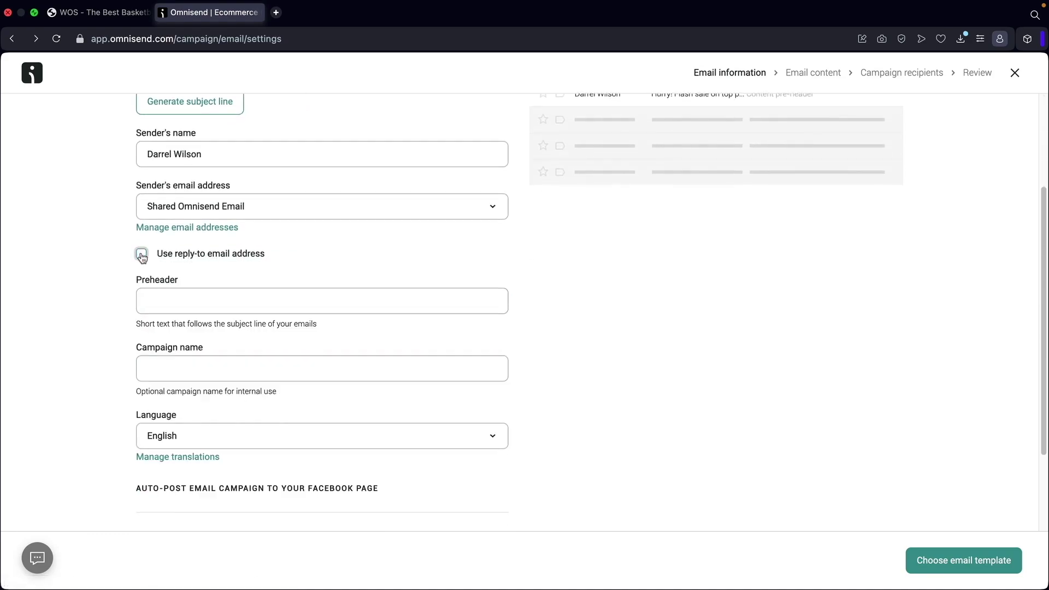
scroll(184, 285, "up", 5)
scroll(218, 371, "down", 2)
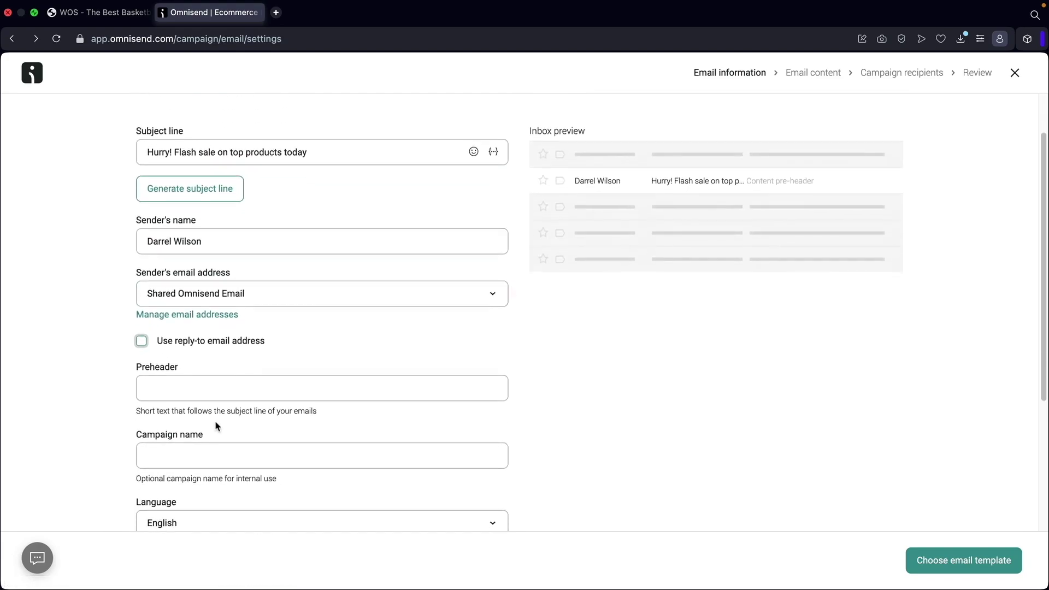
Set the preheader 'This is going to be the best deal ever!' and campaign name 'Flash Sale'.
left_click(216, 382)
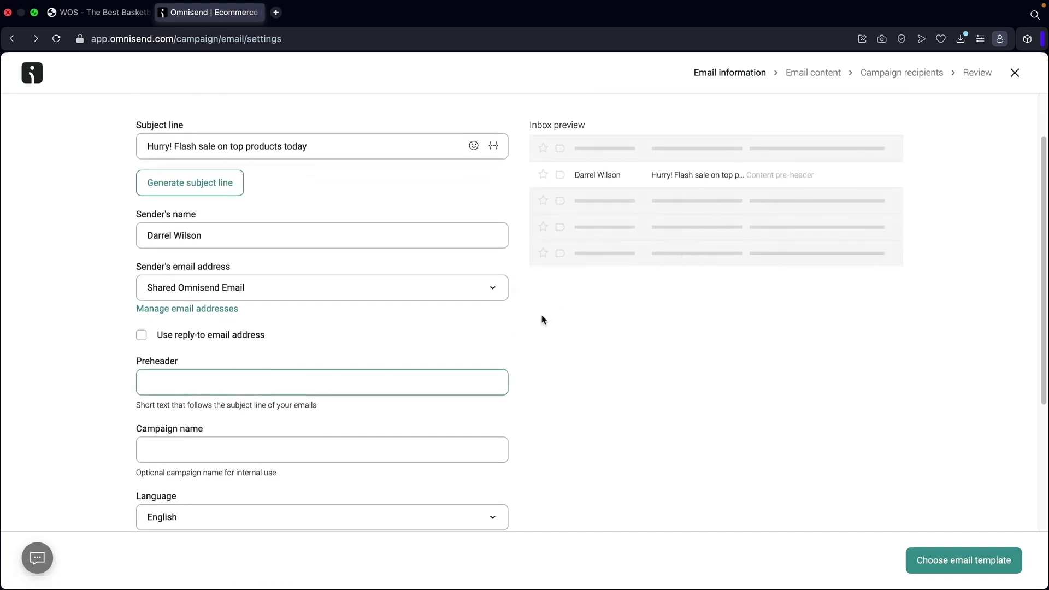
type("This is going to be th")
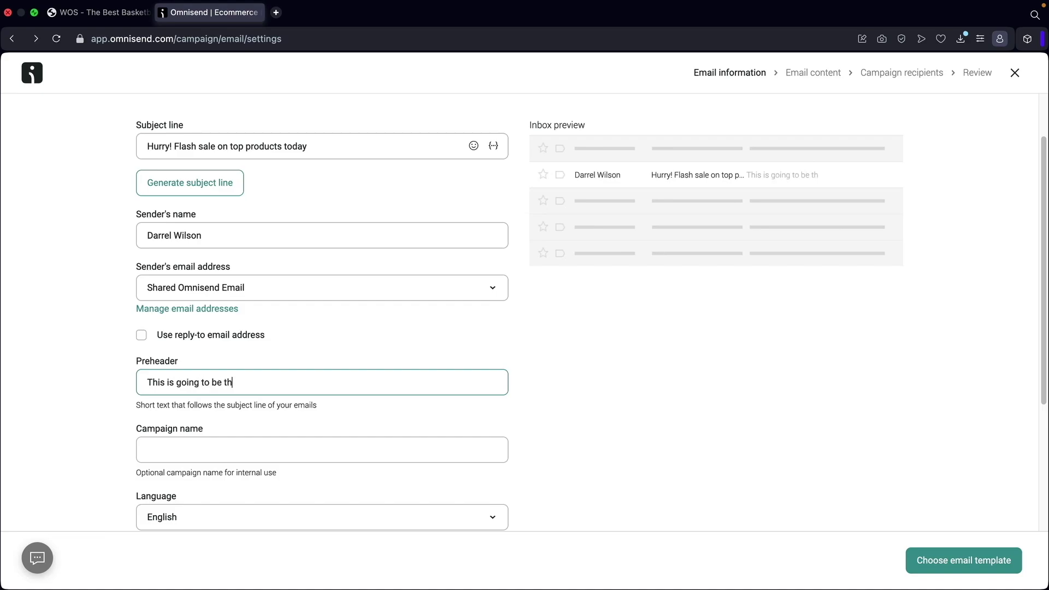
type("e best deal ever!")
left_click(308, 446)
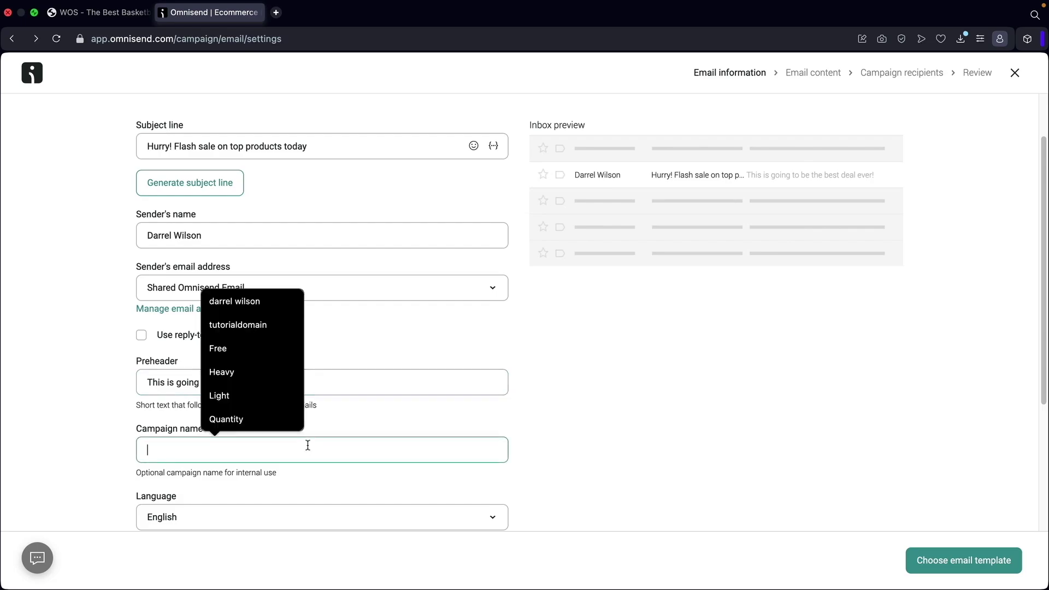
type("Flash Sale")
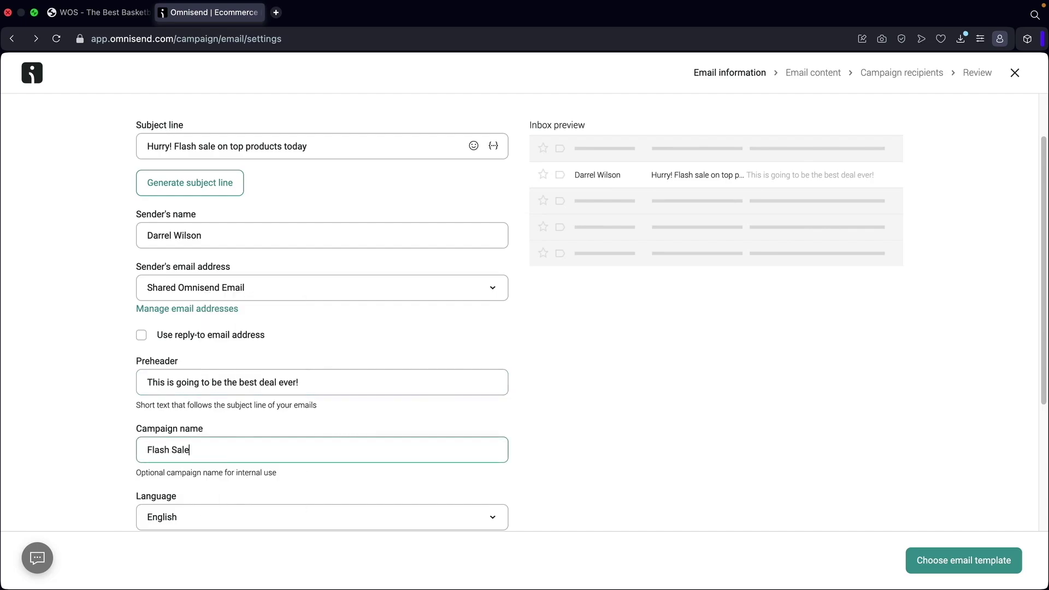
scroll(340, 454, "down", 4)
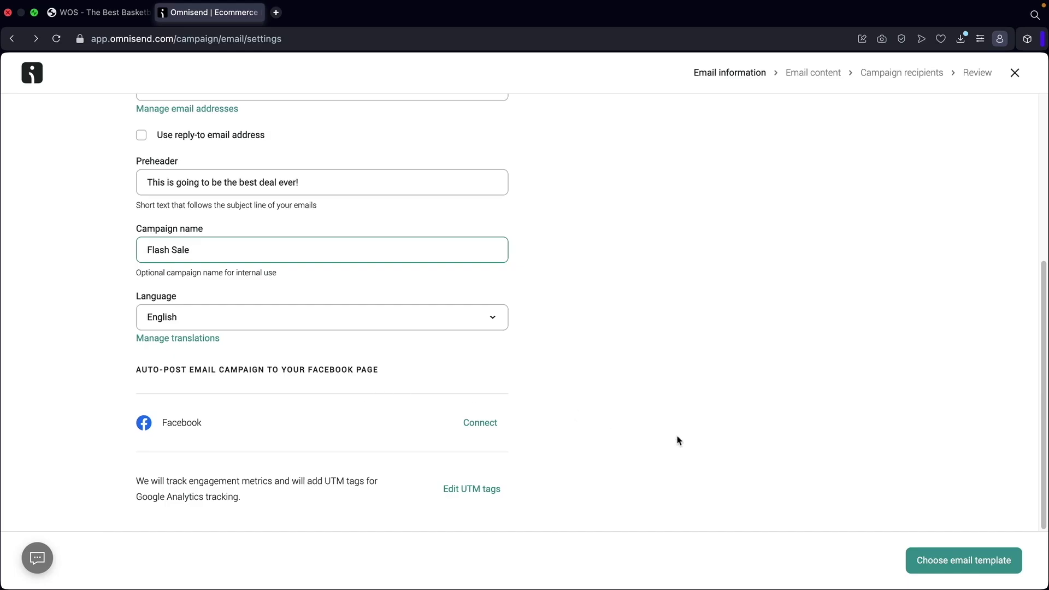
left_click(932, 563)
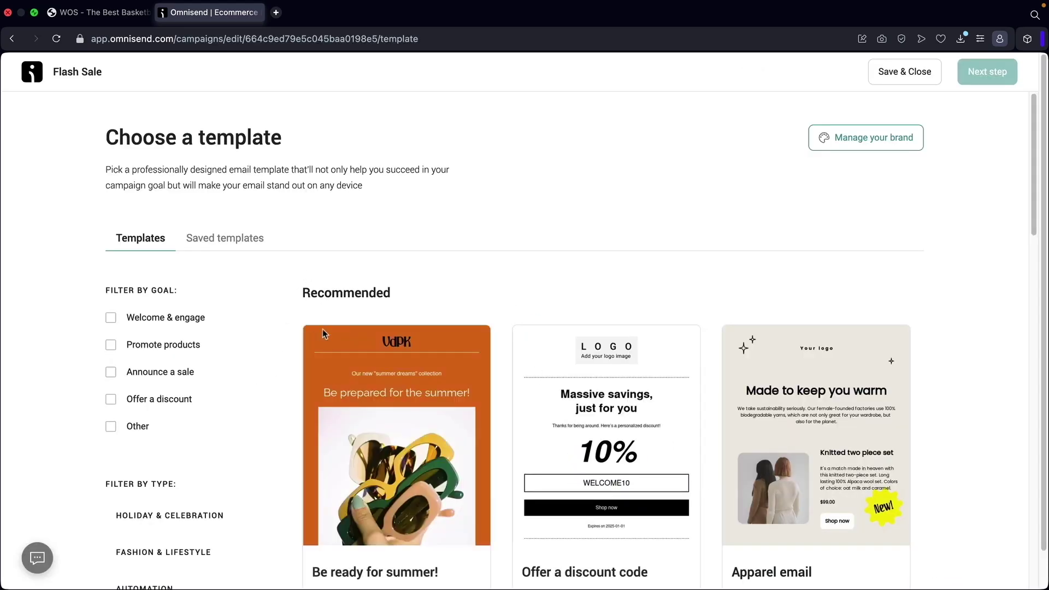
Try each template goal filter and the holiday and fashion type lists, clearing them again.
scroll(306, 328, "down", 2)
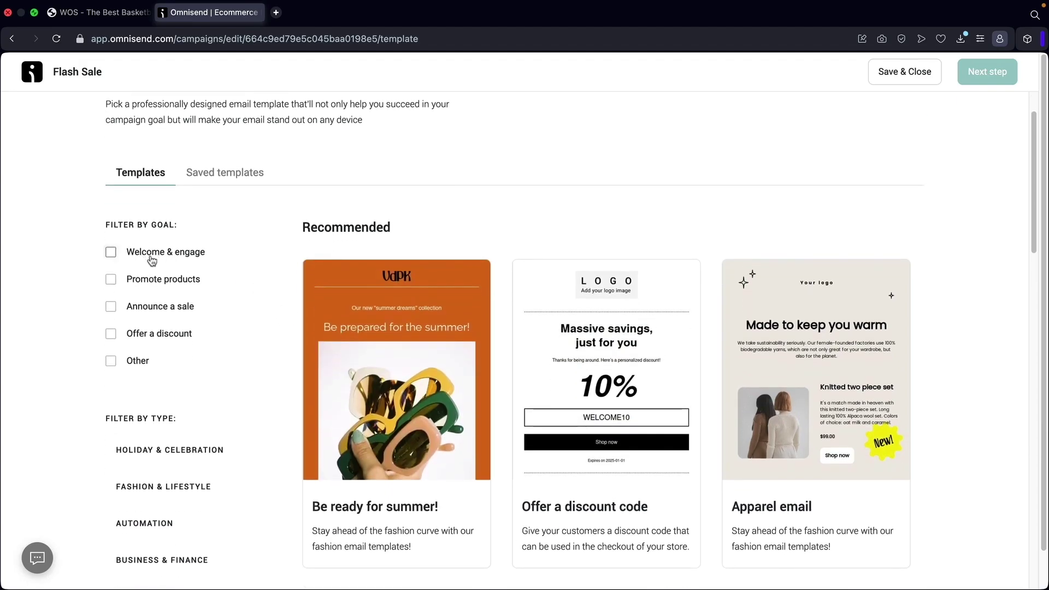
left_click(110, 253)
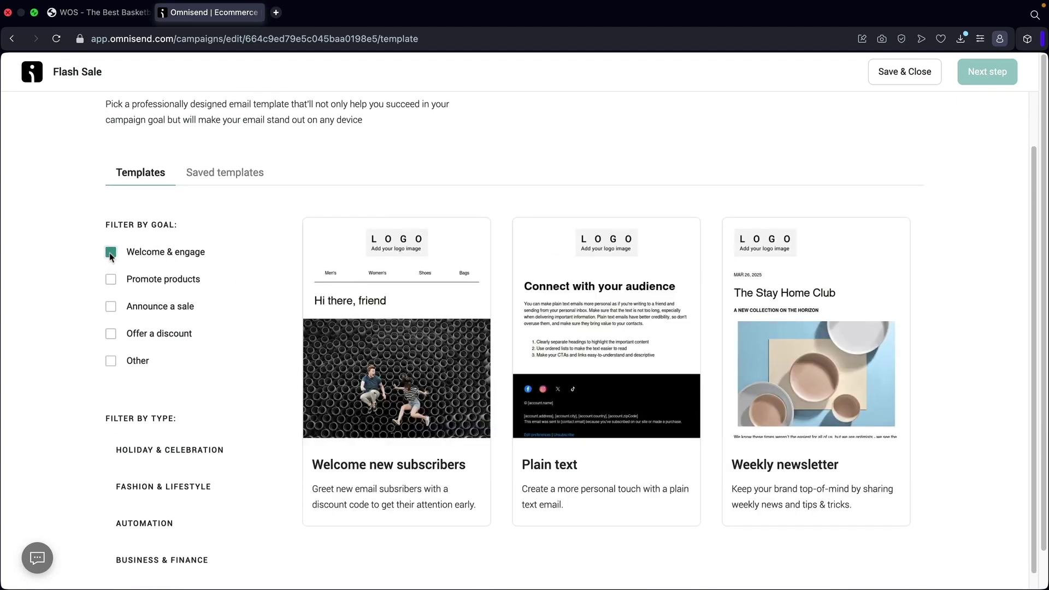
left_click(110, 253)
left_click(110, 280)
left_click(111, 280)
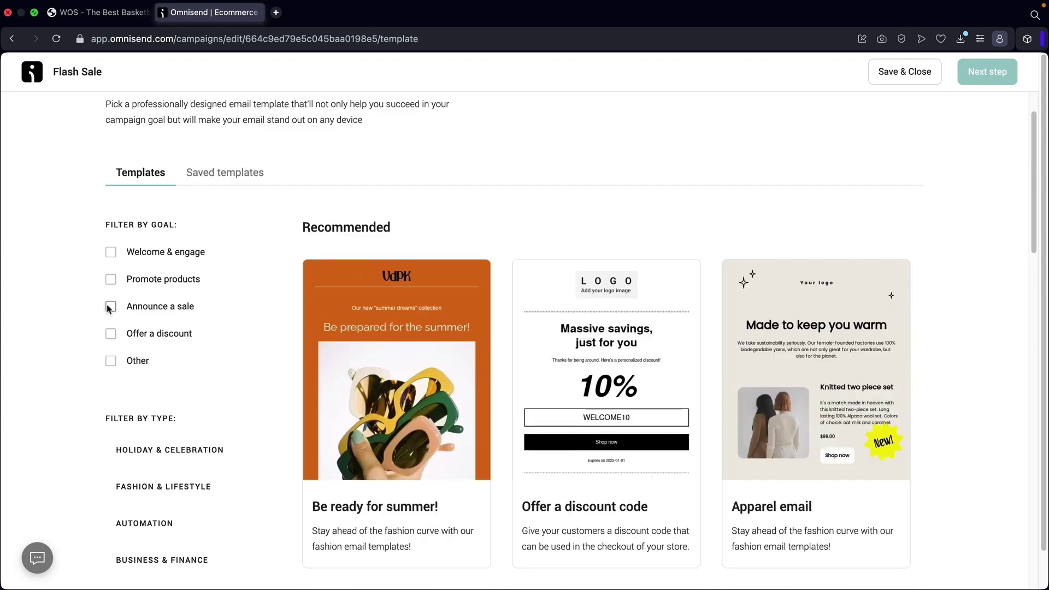
left_click(111, 307)
left_click(110, 306)
left_click(110, 334)
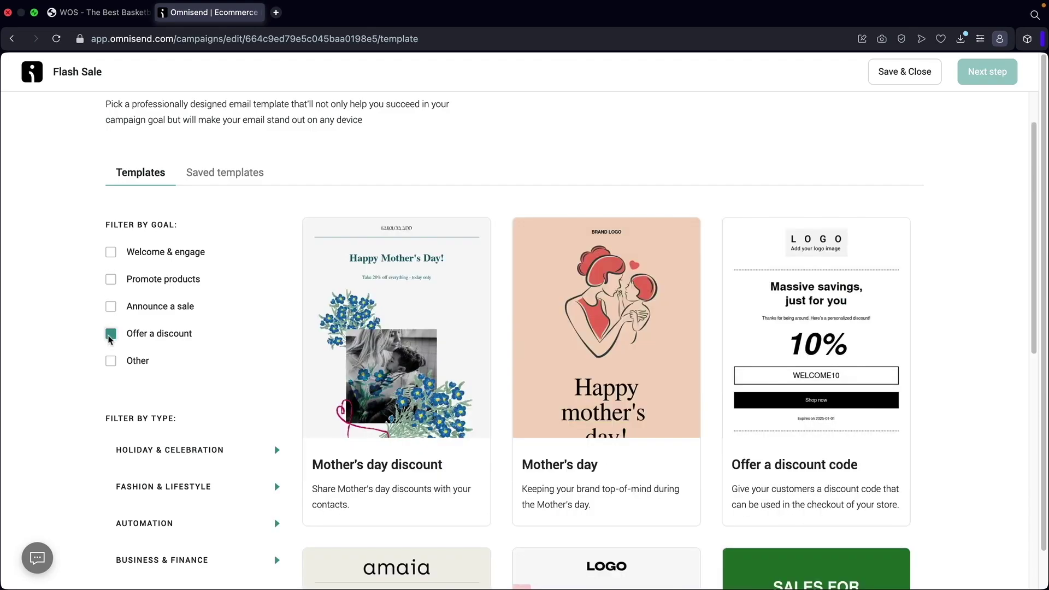
left_click(110, 334)
left_click(111, 361)
left_click(111, 361)
scroll(178, 358, "down", 3)
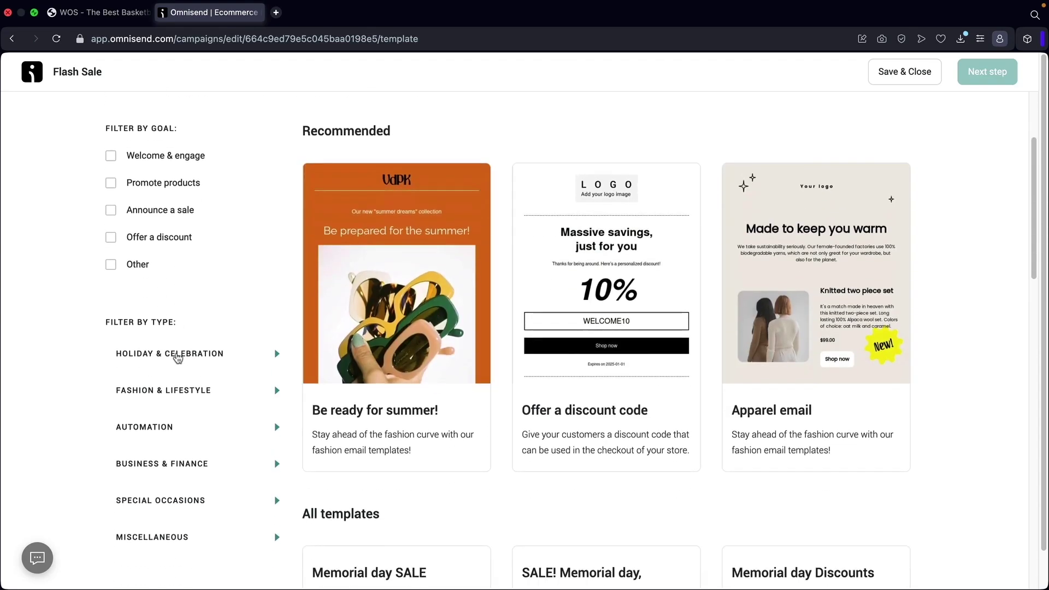
scroll(178, 358, "down", 3)
left_click(227, 245)
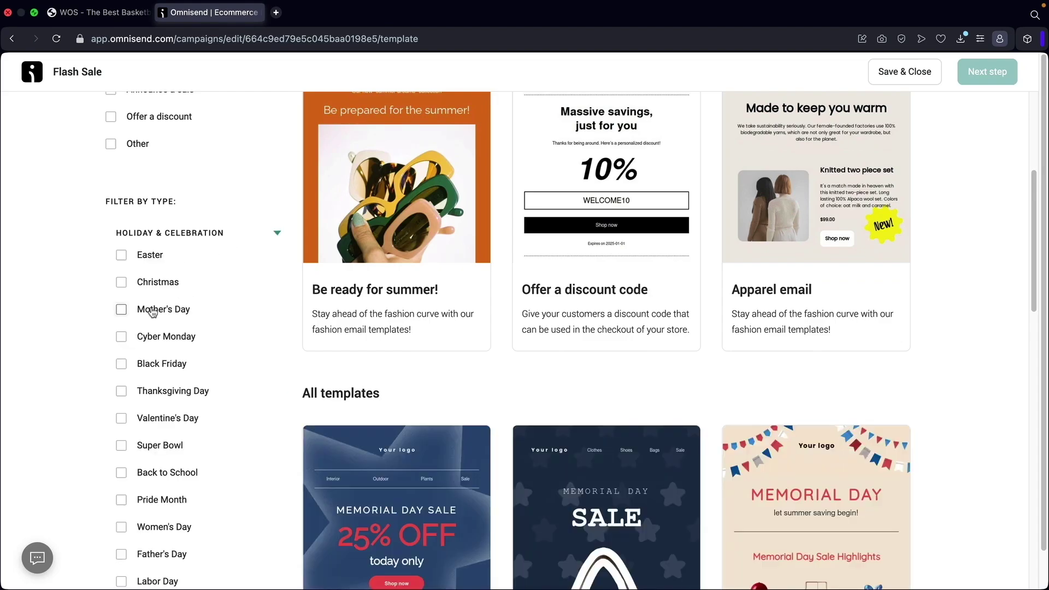
scroll(246, 160, "down", 3)
scroll(247, 161, "up", 2)
left_click(275, 166)
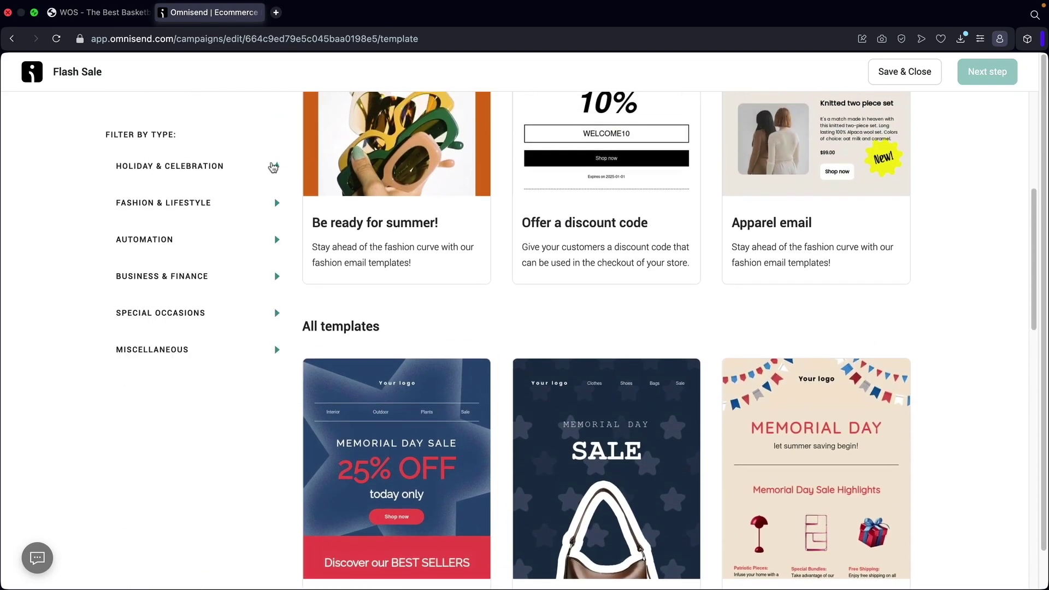
left_click(235, 204)
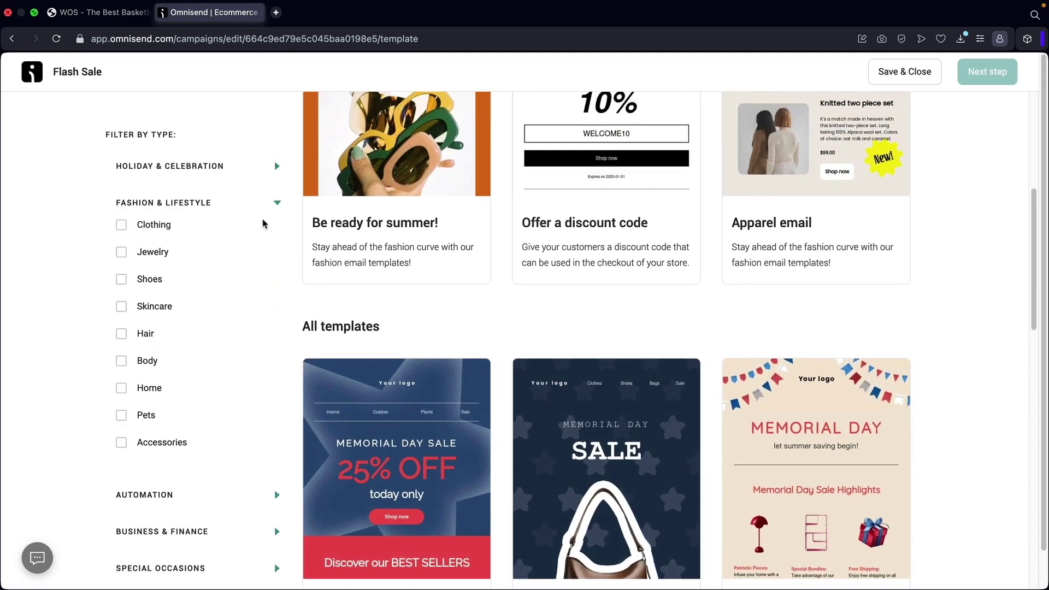
left_click(270, 203)
scroll(557, 377, "down", 5)
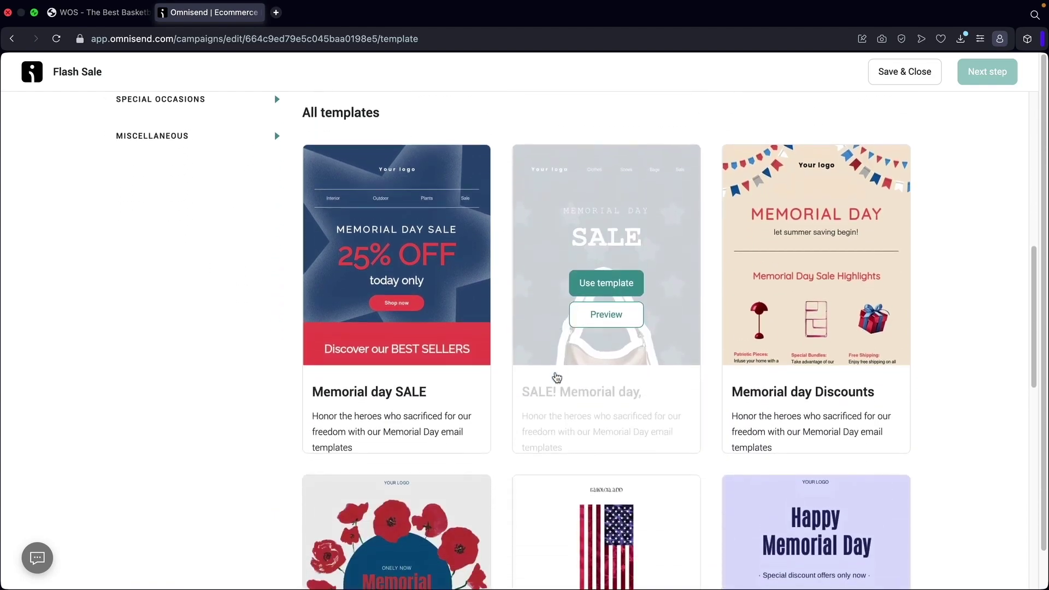
scroll(557, 377, "down", 18)
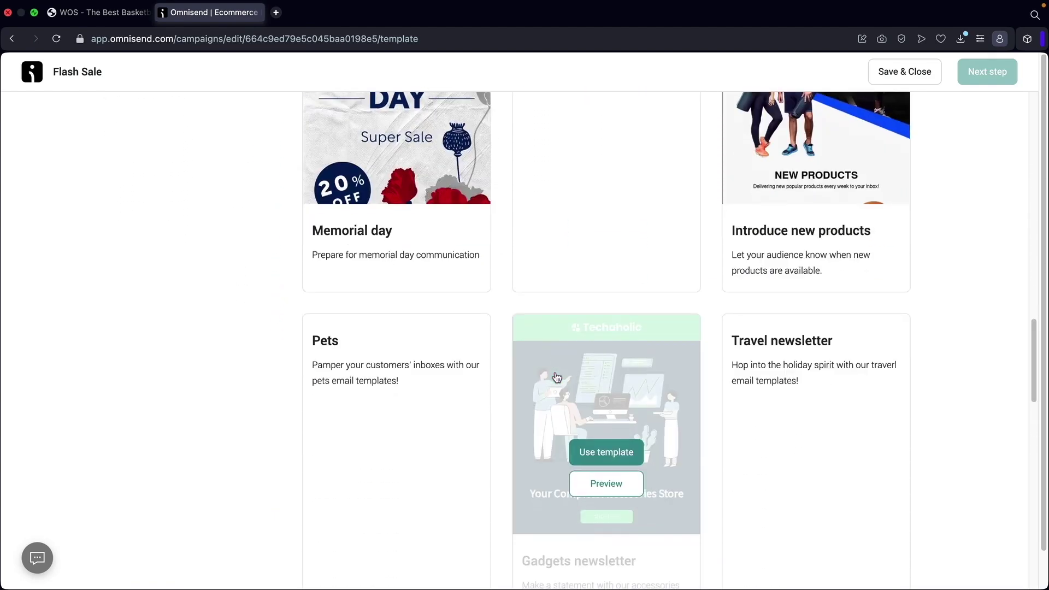
scroll(503, 333, "up", 10)
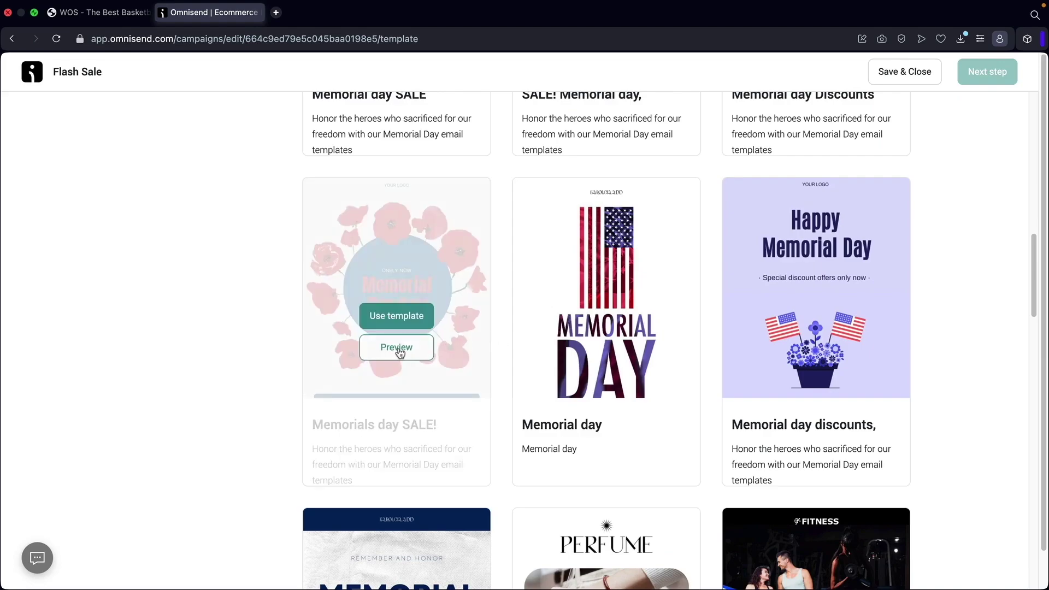
Preview the 'Memorials day SALE' poppy template, then close the preview.
left_click(398, 347)
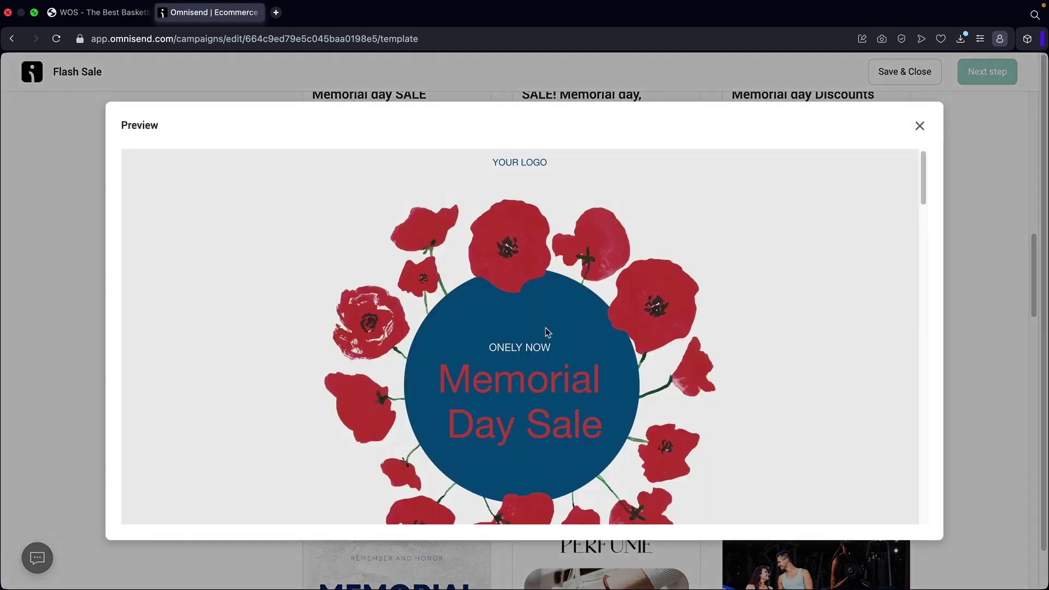
scroll(582, 378, "down", 6)
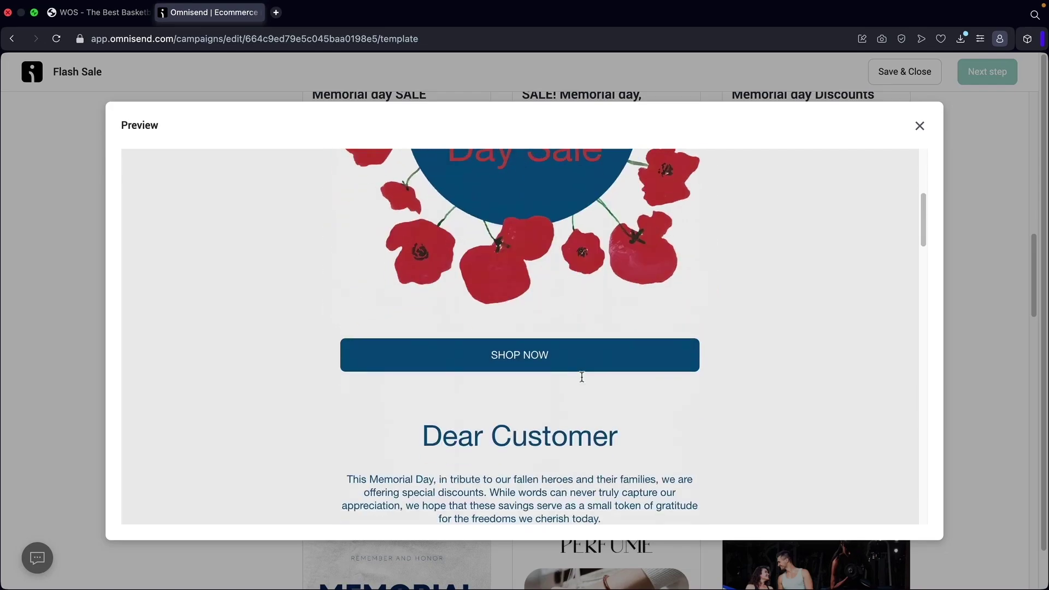
scroll(582, 381, "down", 15)
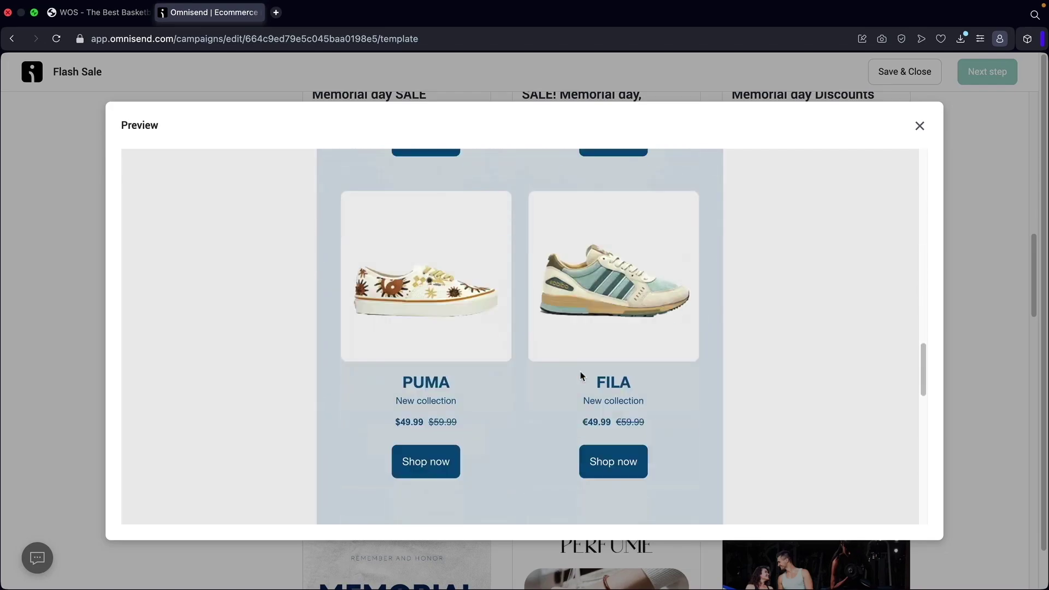
scroll(582, 378, "down", 15)
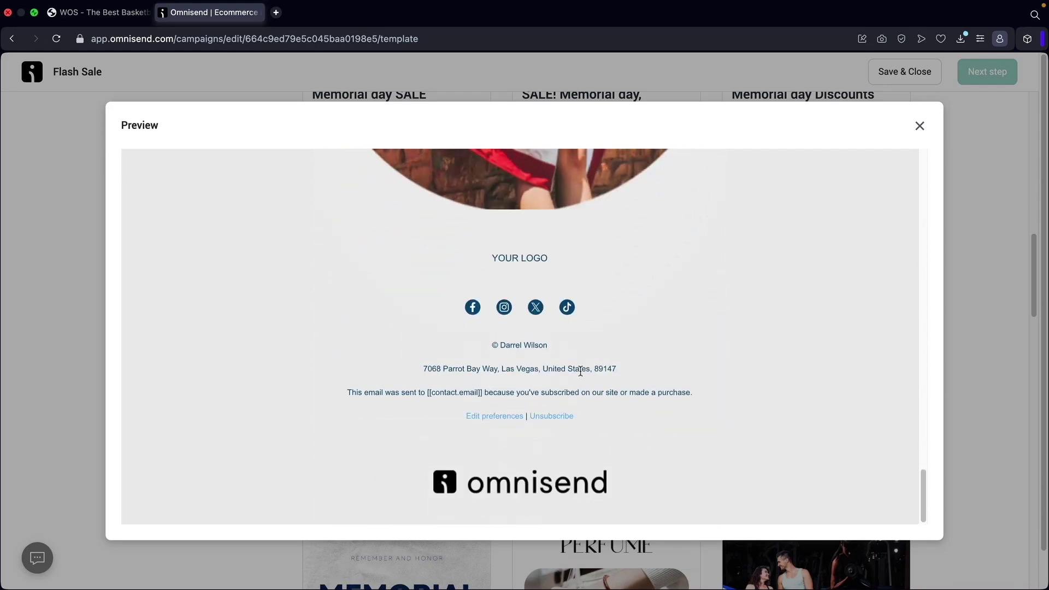
scroll(581, 371, "up", 4)
left_click(921, 126)
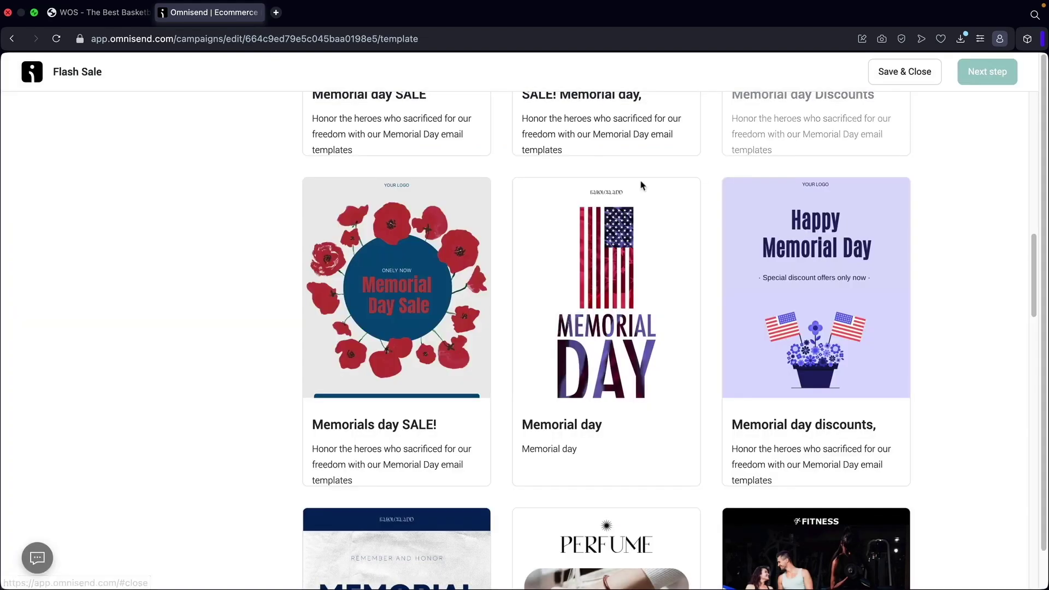
scroll(433, 345, "up", 3)
scroll(433, 346, "up", 10)
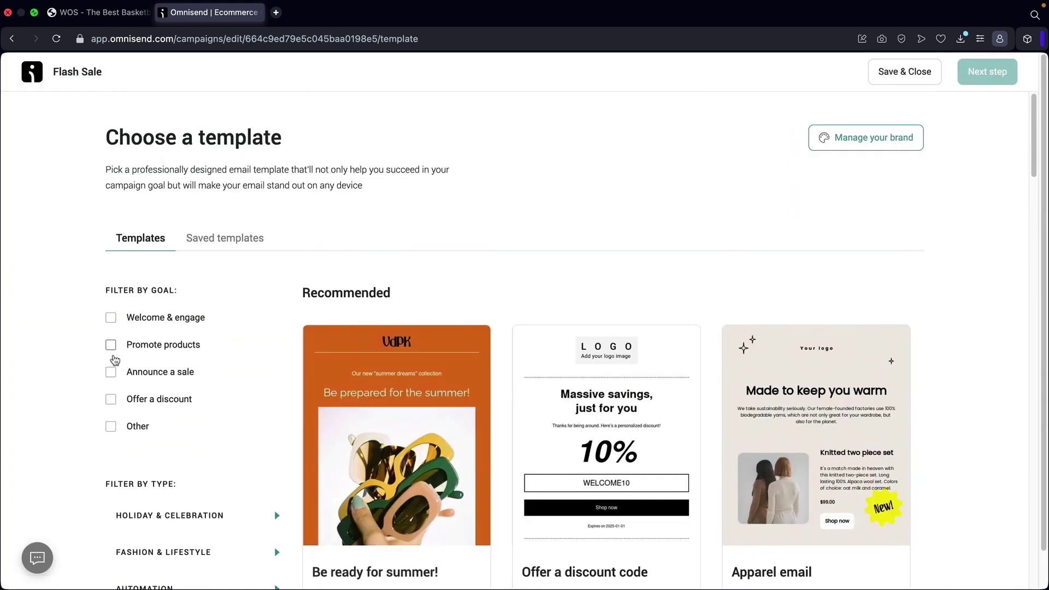
Filter the template gallery to Promote products and scroll to Product highlight.
left_click(111, 345)
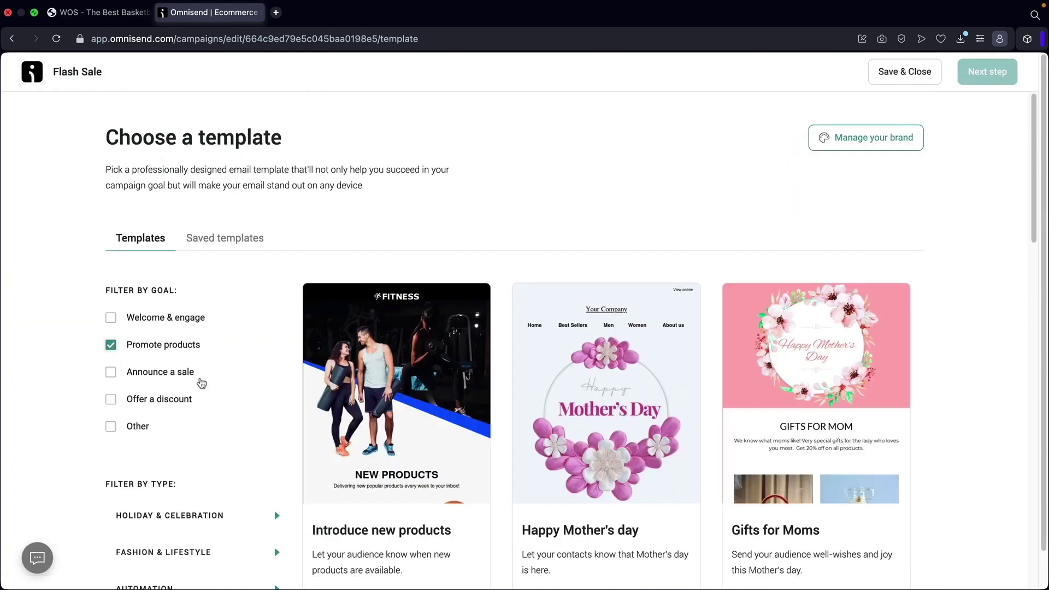
scroll(693, 380, "down", 8)
scroll(694, 381, "down", 3)
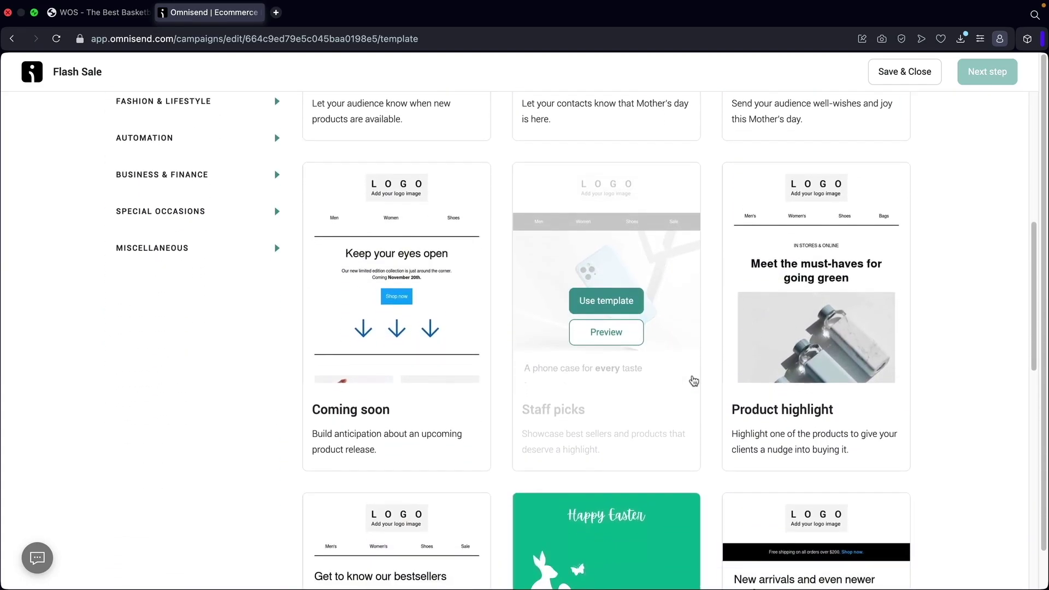
scroll(711, 342, "up", 3)
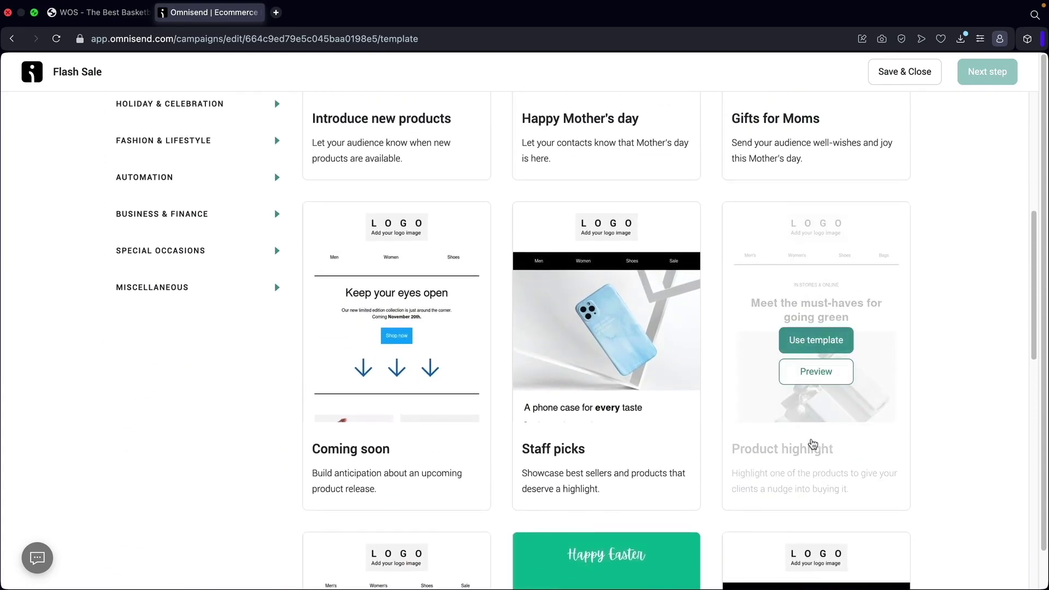
mouse_move(848, 336)
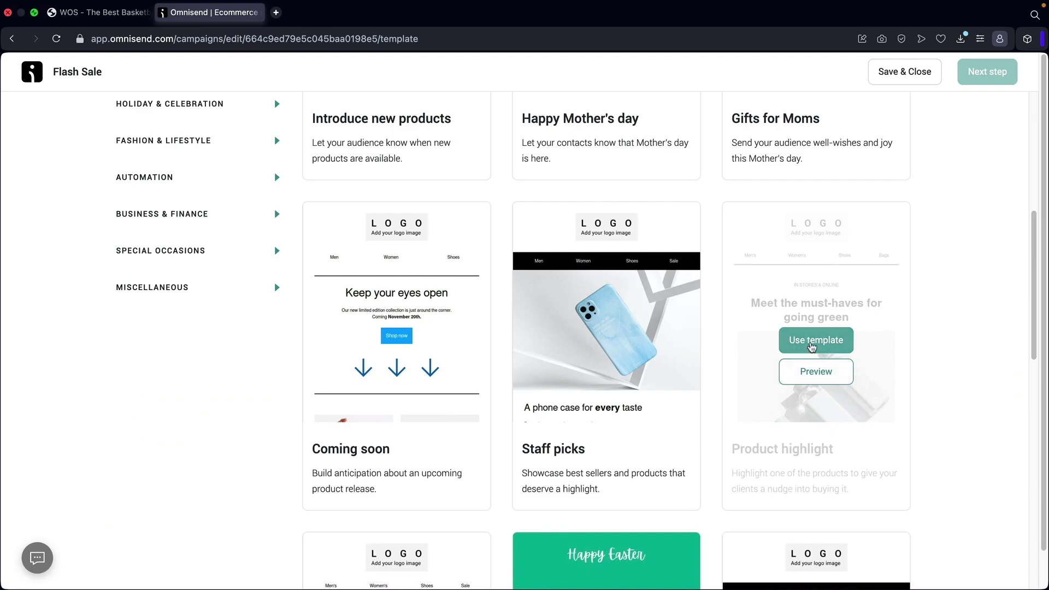
Use the Product highlight template, then select the header logo's Link to value and choose Replace.
left_click(813, 348)
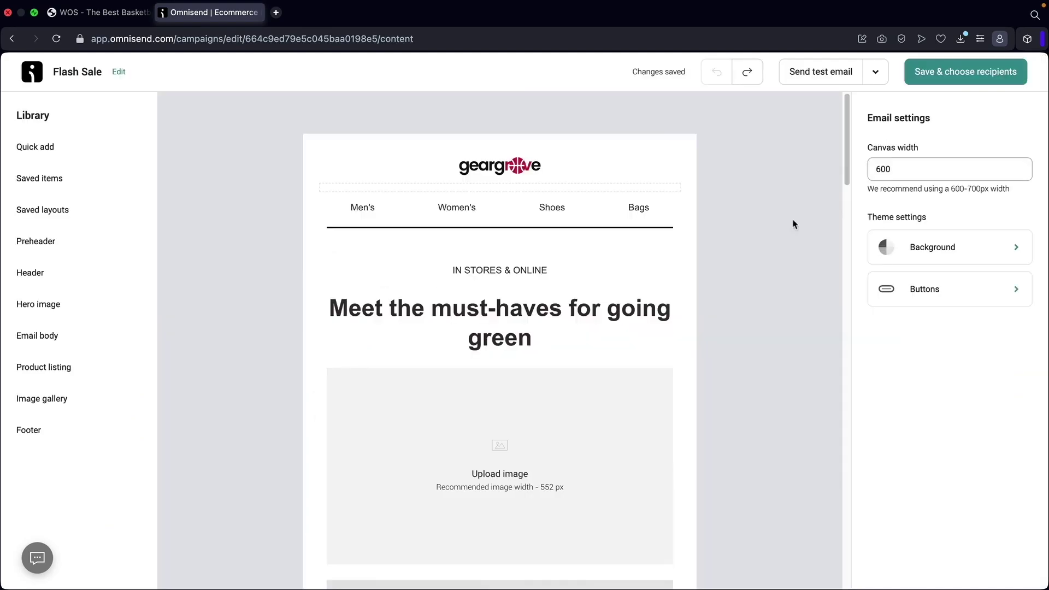
left_click(503, 171)
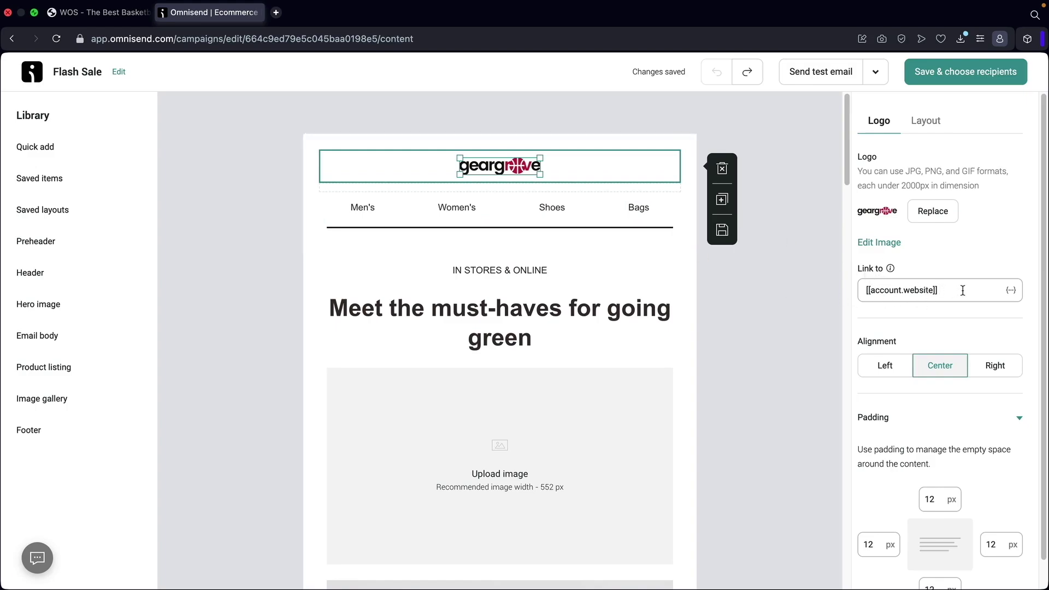
left_click_drag(963, 291, 854, 293)
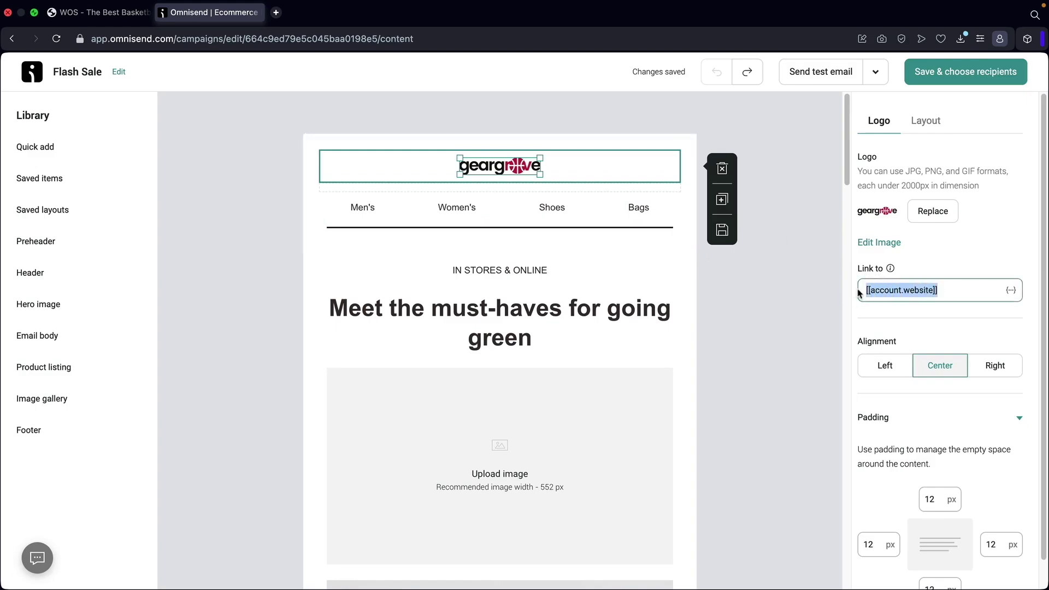
left_click(933, 213)
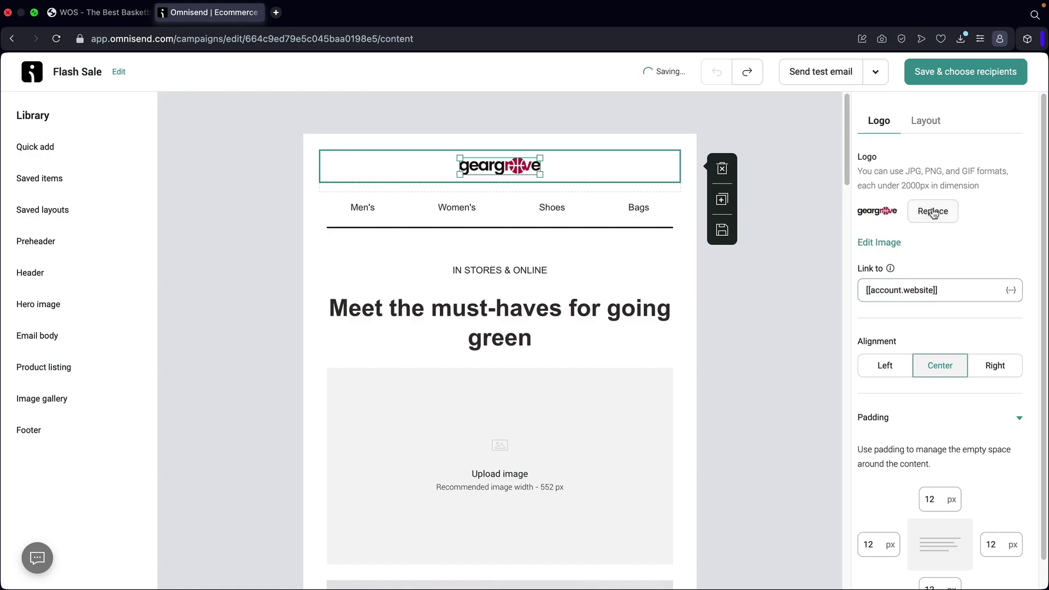
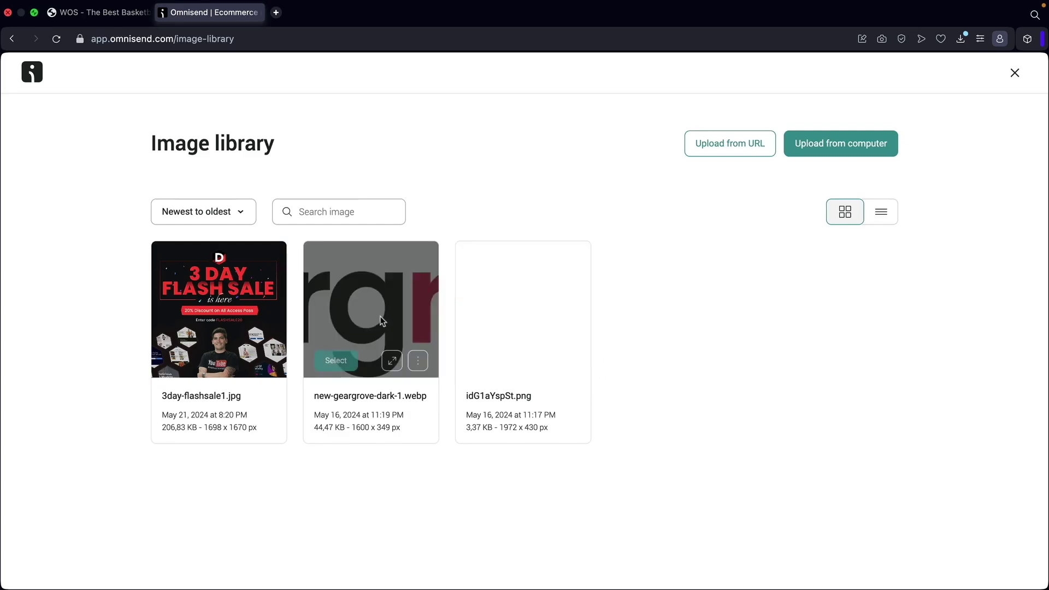
Cancel the image upload and close the Image library without adding a picture.
mouse_move(500, 293)
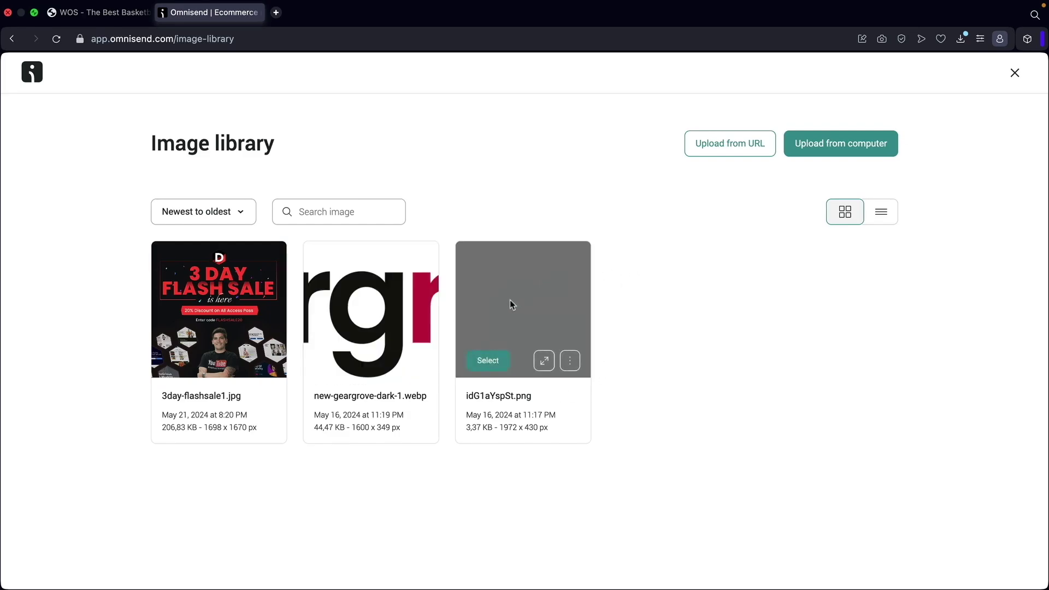
left_click(827, 144)
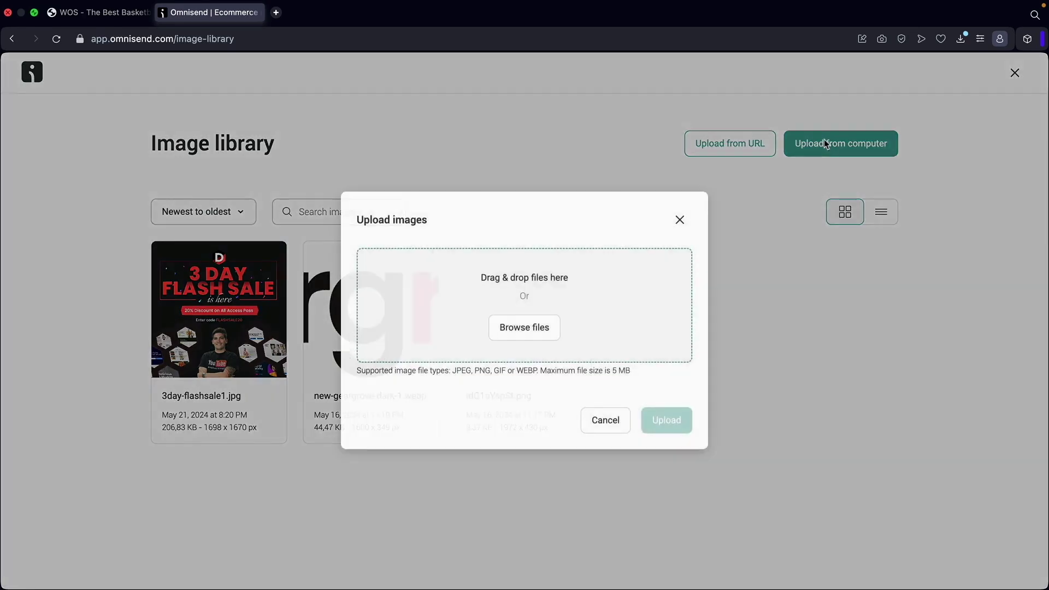
left_click(679, 220)
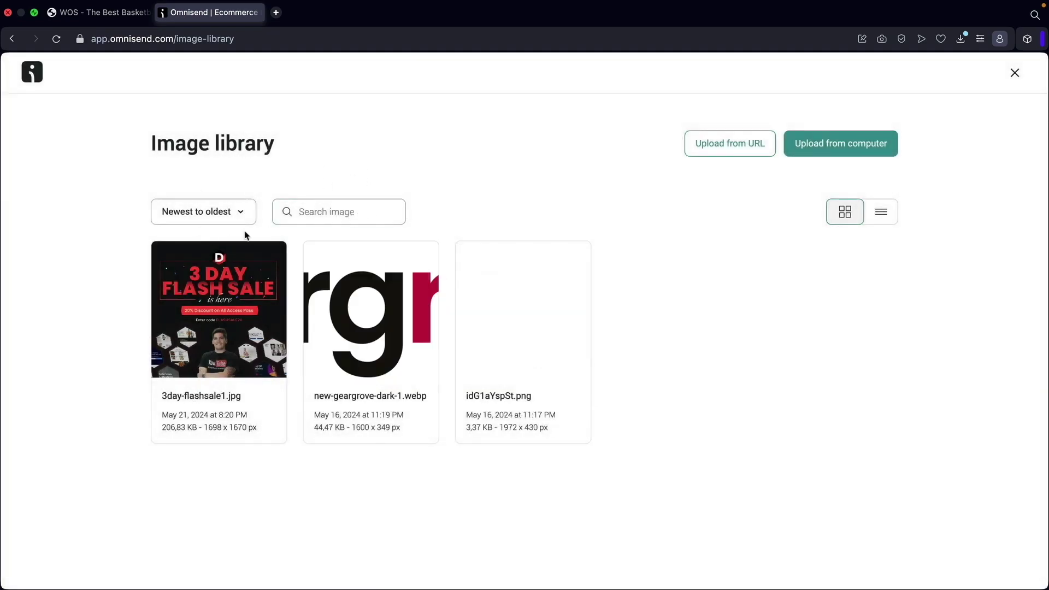
left_click(1015, 73)
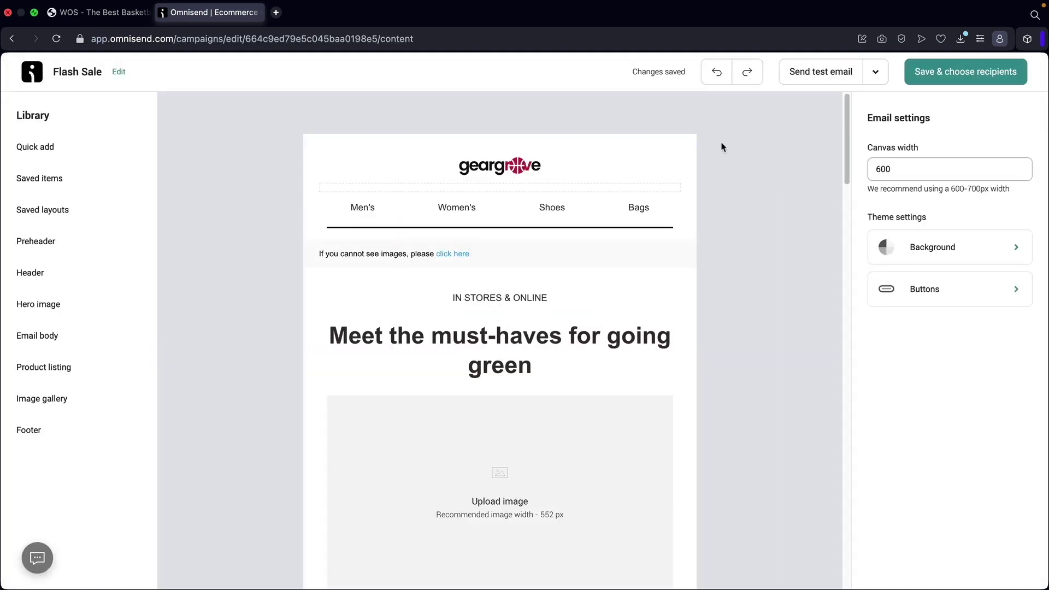
Drag the Hero 2 'ADDITIONAL 20% OFF MEGA SALE*' block below the Men's/Women's/Shoes/Bags links.
left_click(81, 156)
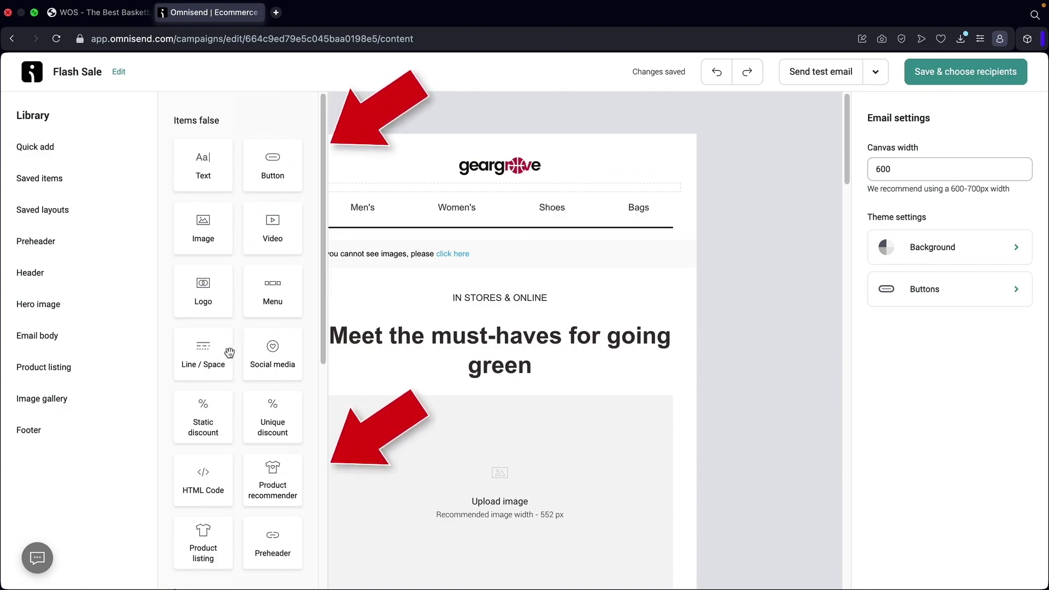
scroll(219, 353, "down", 6)
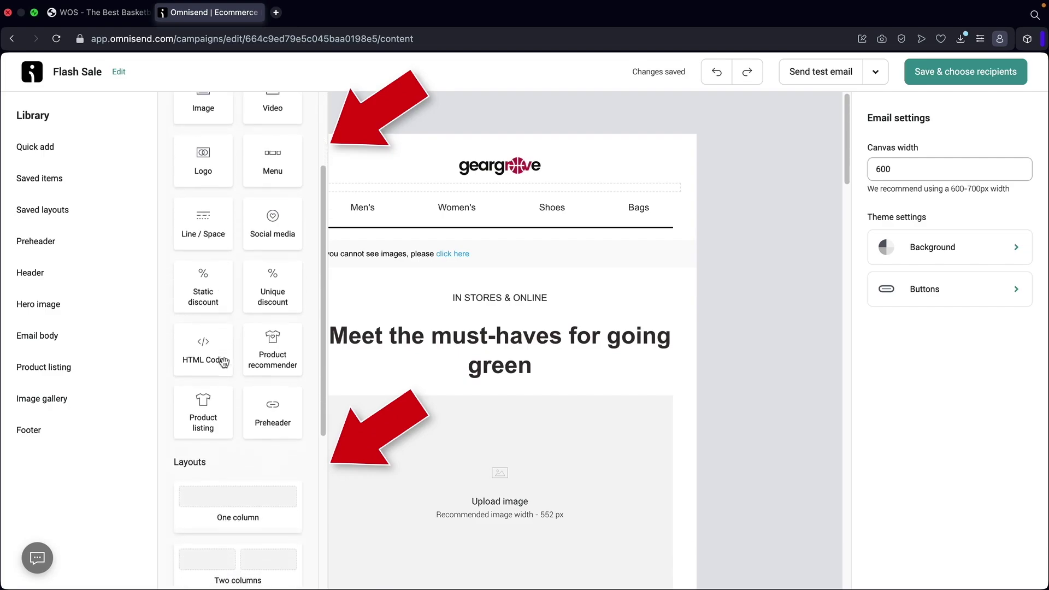
scroll(224, 359, "up", 6)
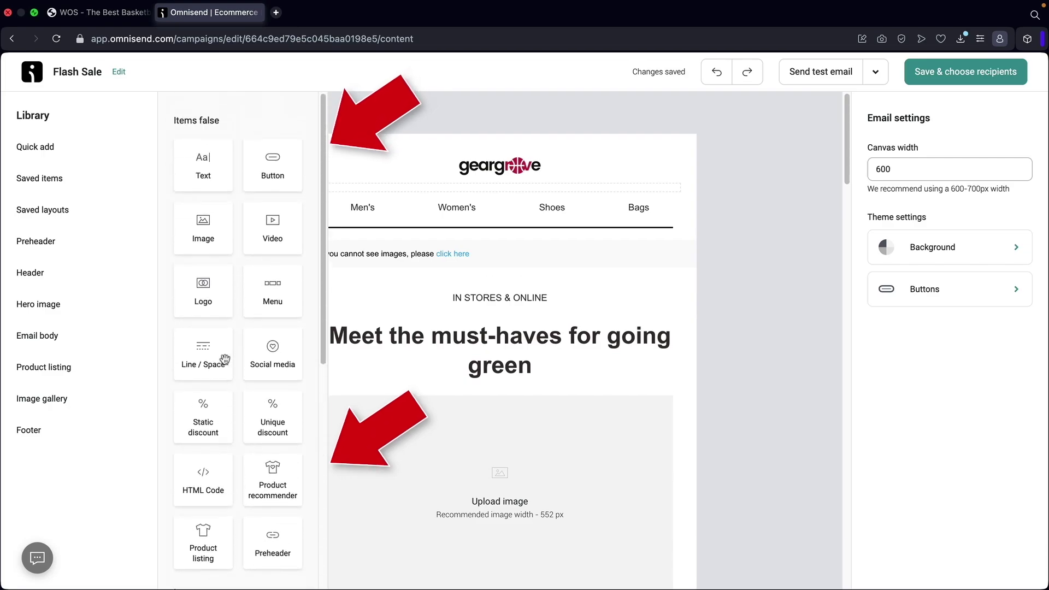
scroll(268, 344, "down", 2)
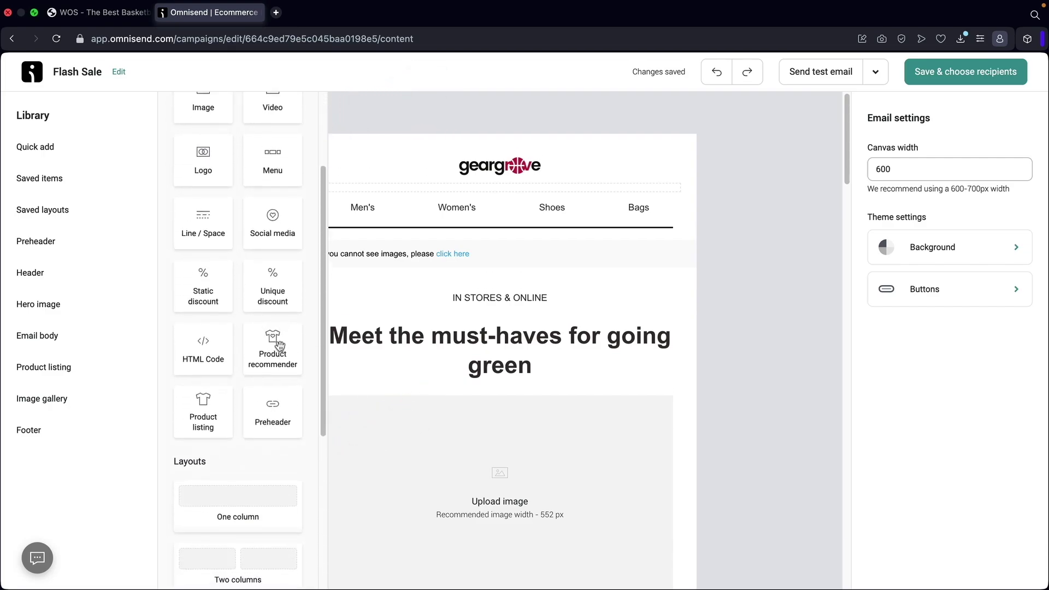
scroll(276, 345, "up", 2)
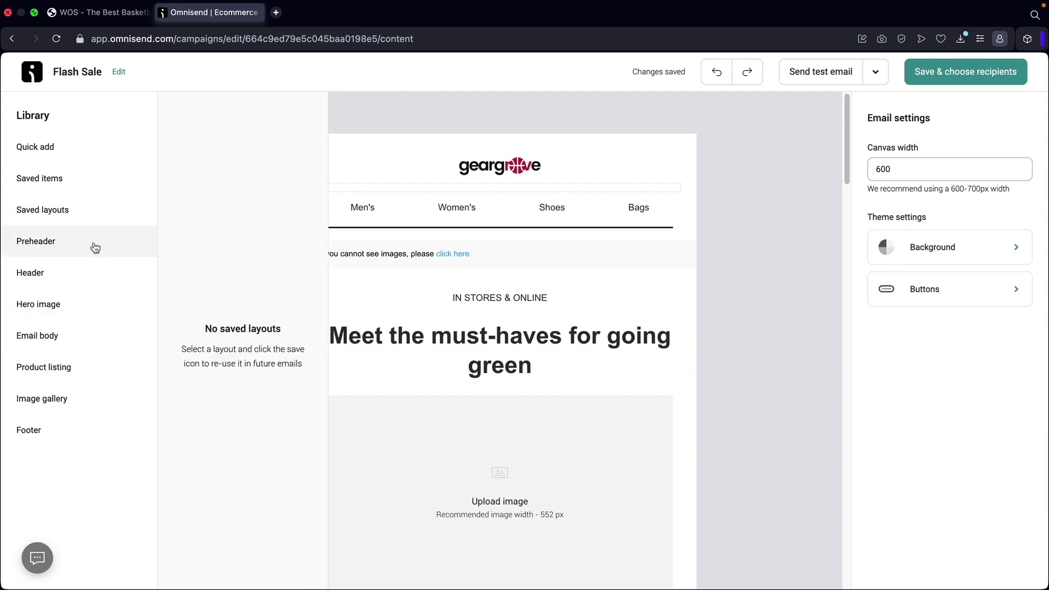
mouse_move(90, 229)
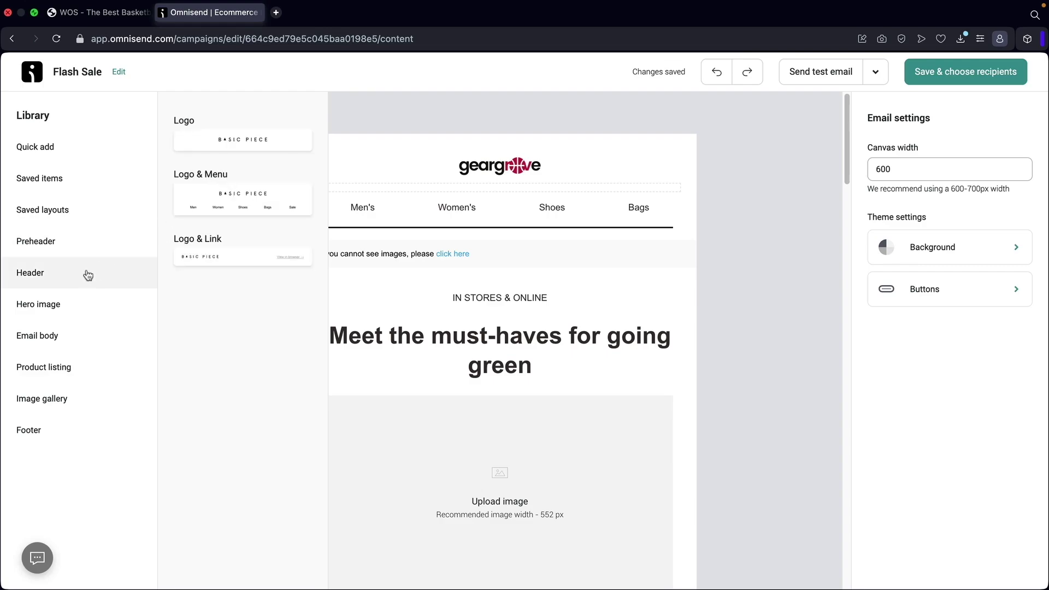
left_click(100, 301)
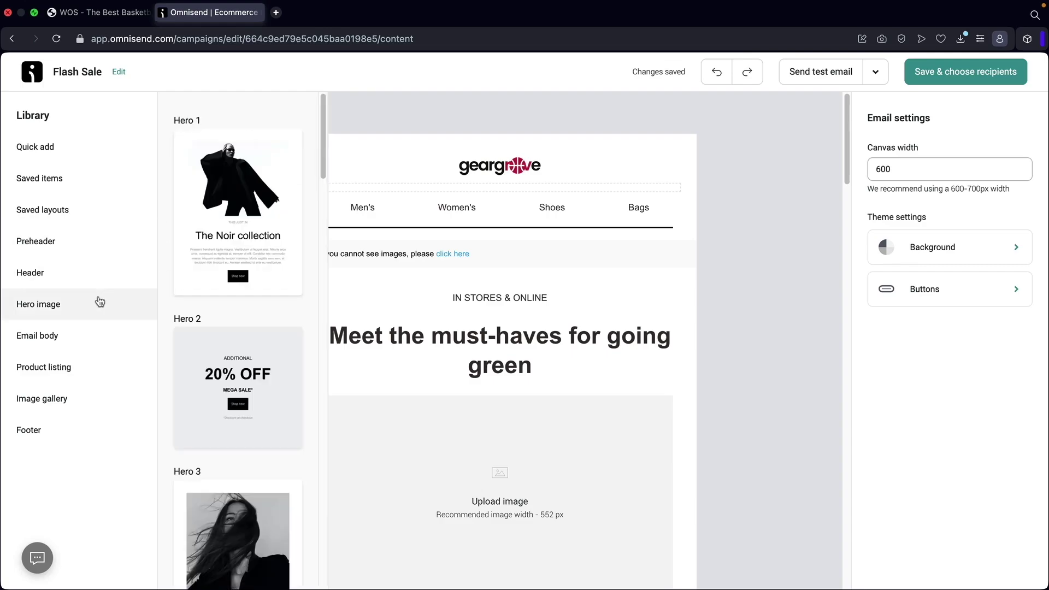
scroll(240, 273, "down", 2)
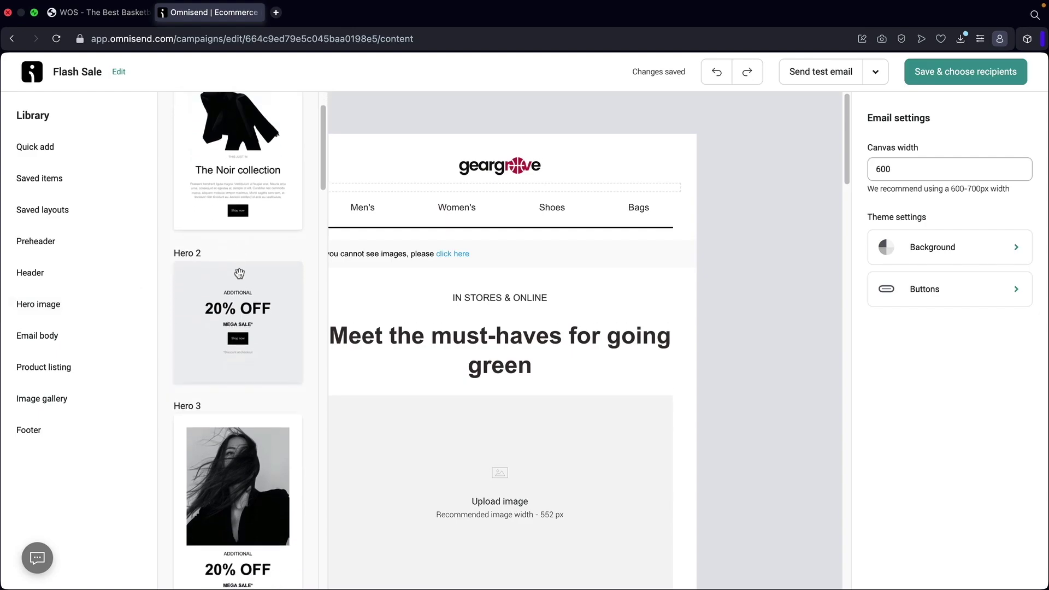
left_click_drag(228, 330, 460, 249)
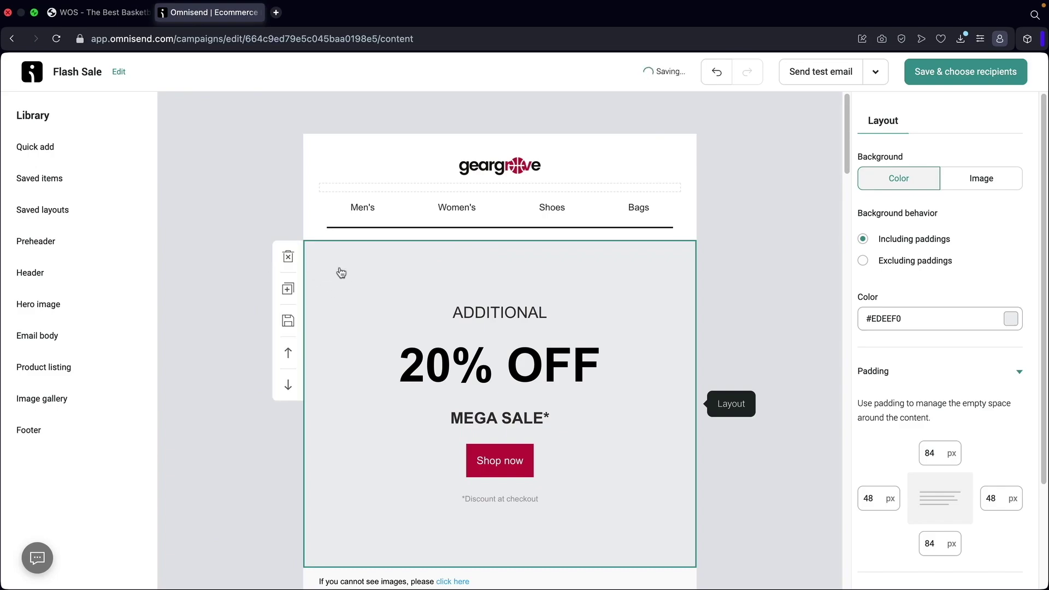
Add the Title & Button 2 'Don't blink' section from the email body blocks.
left_click(78, 310)
left_click(79, 333)
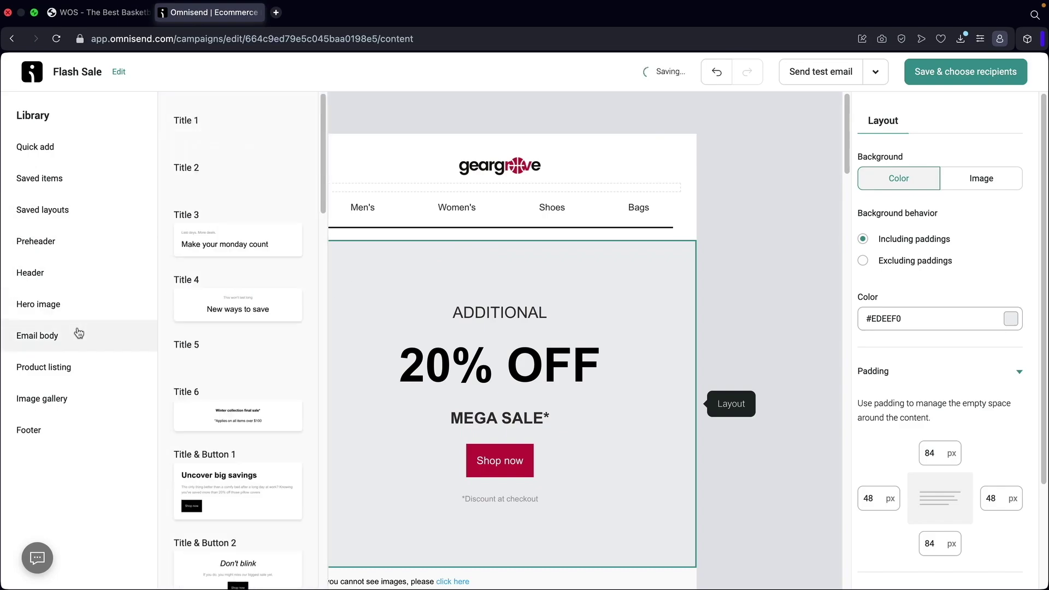
scroll(218, 304, "down", 3)
scroll(227, 304, "down", 7)
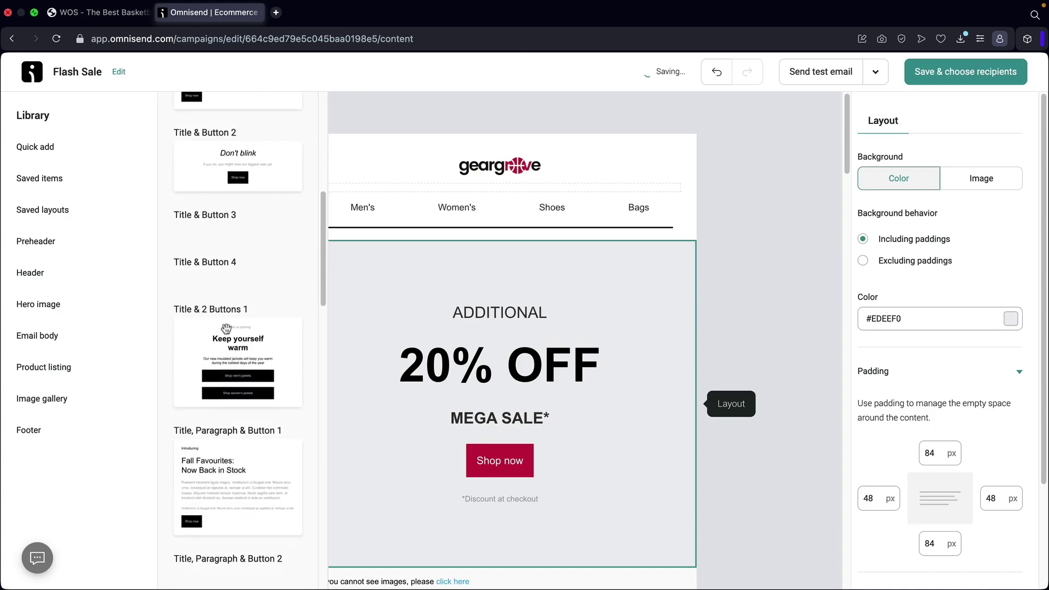
scroll(411, 325, "down", 3)
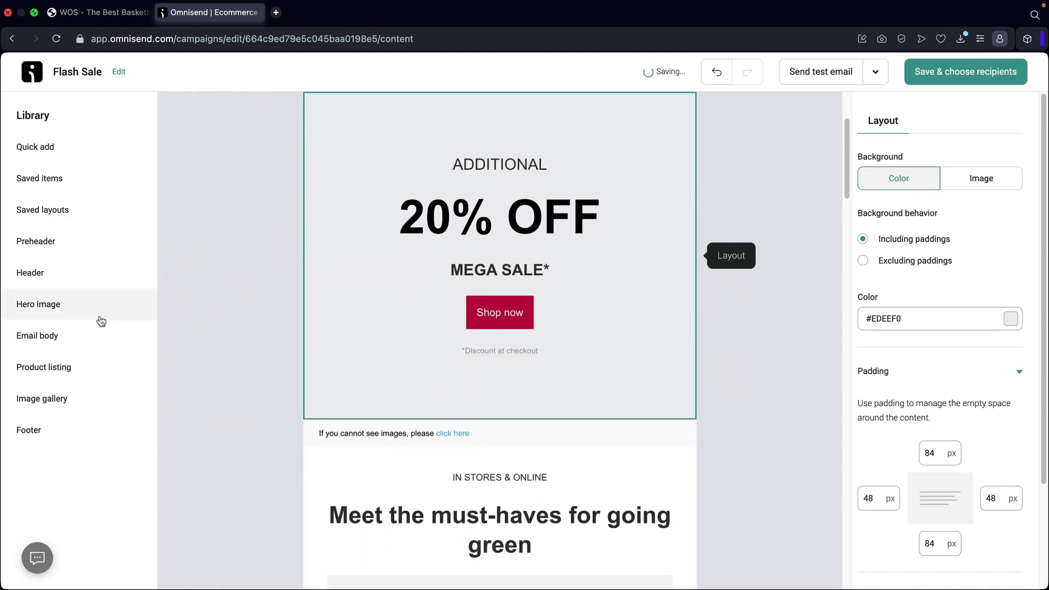
left_click(101, 335)
scroll(235, 339, "down", 5)
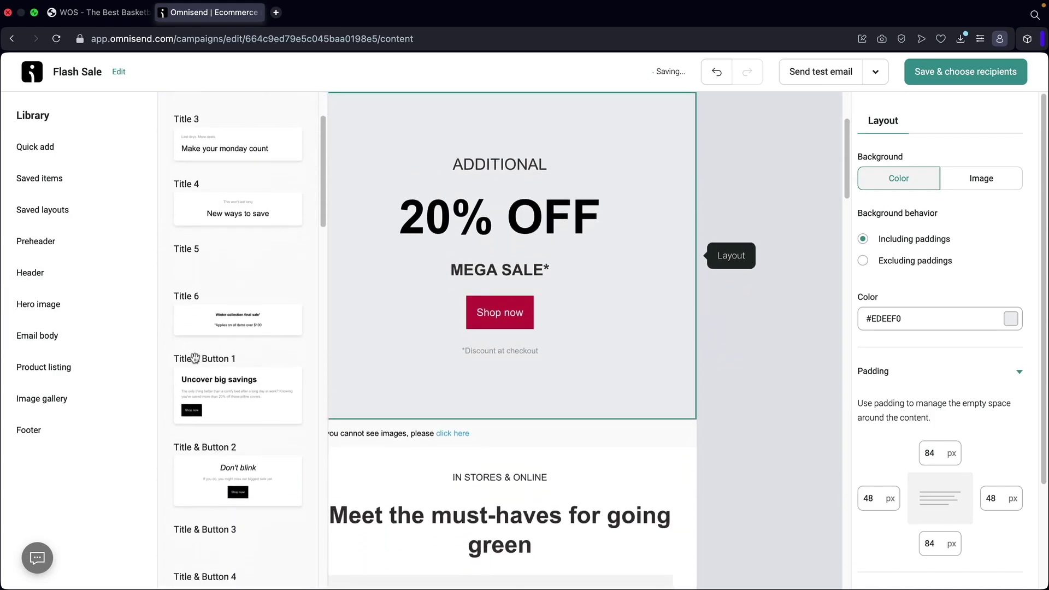
left_click_drag(262, 342, 424, 420)
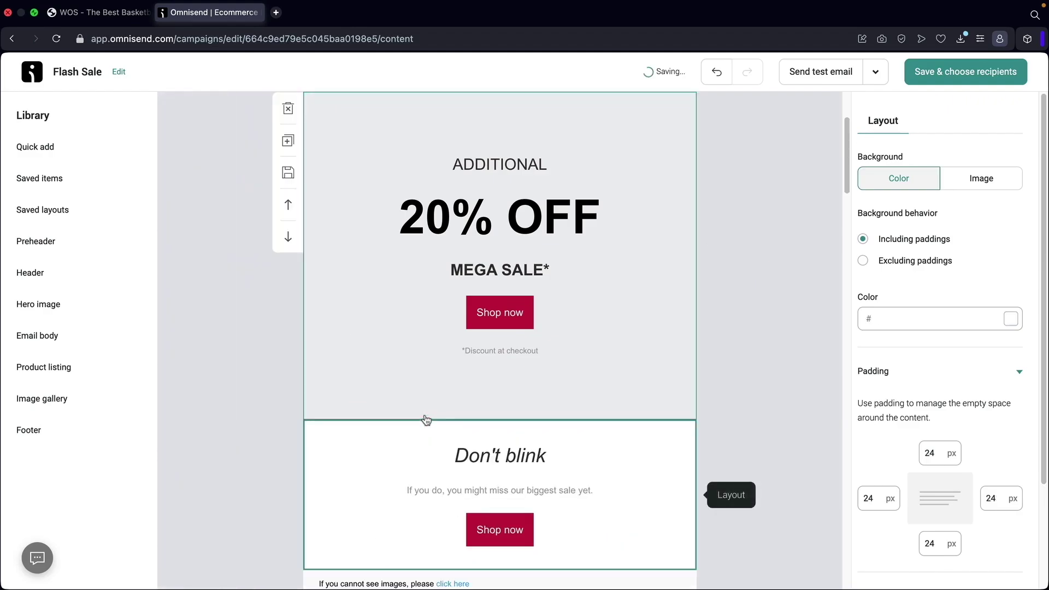
Add a Product Listing 1 two-product block below the 20% OFF hero.
scroll(389, 340, "up", 5)
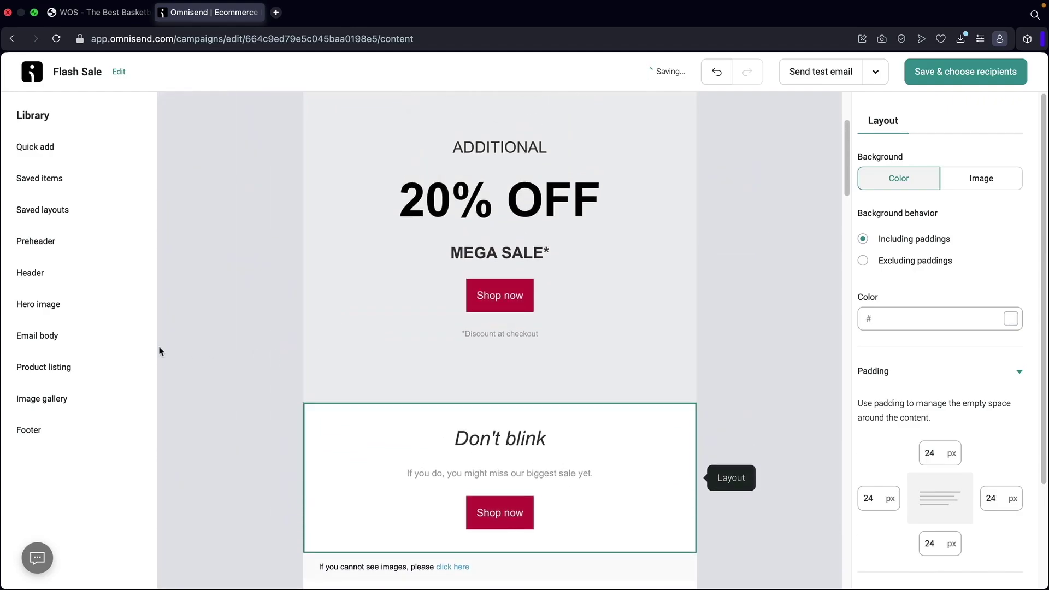
left_click(49, 367)
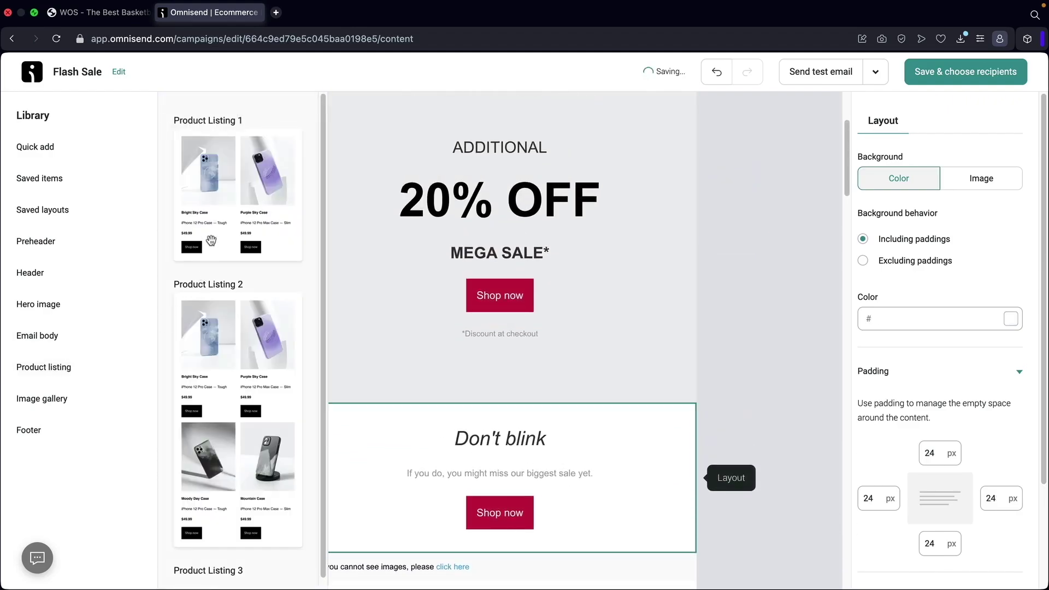
left_click_drag(218, 216, 388, 400)
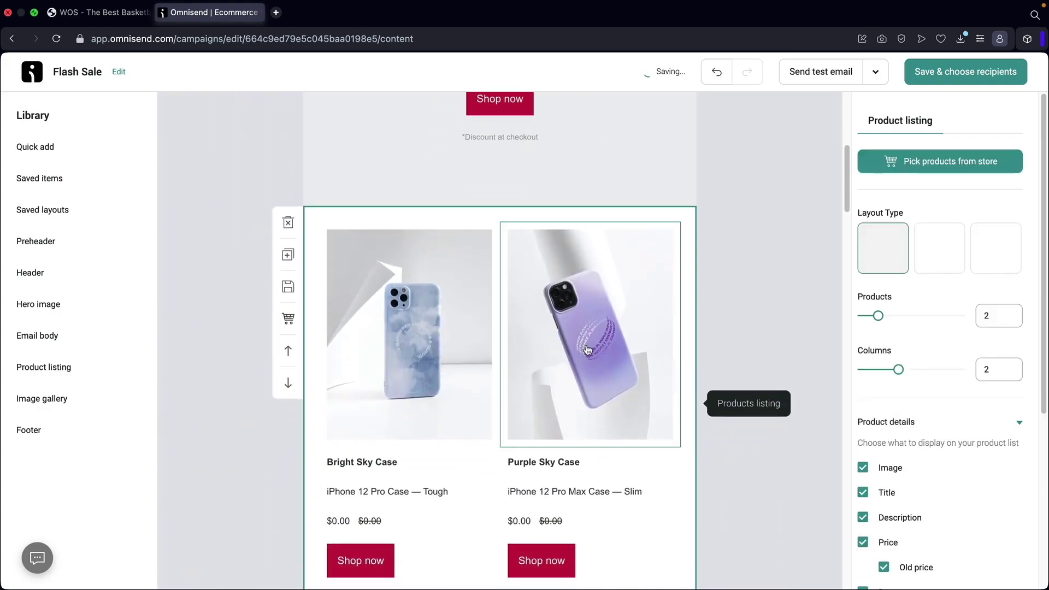
left_click(77, 359)
Fill the listing with store products Blue Shoes, Black Shoes, Basketball Net and Bundled Product.
left_click(940, 164)
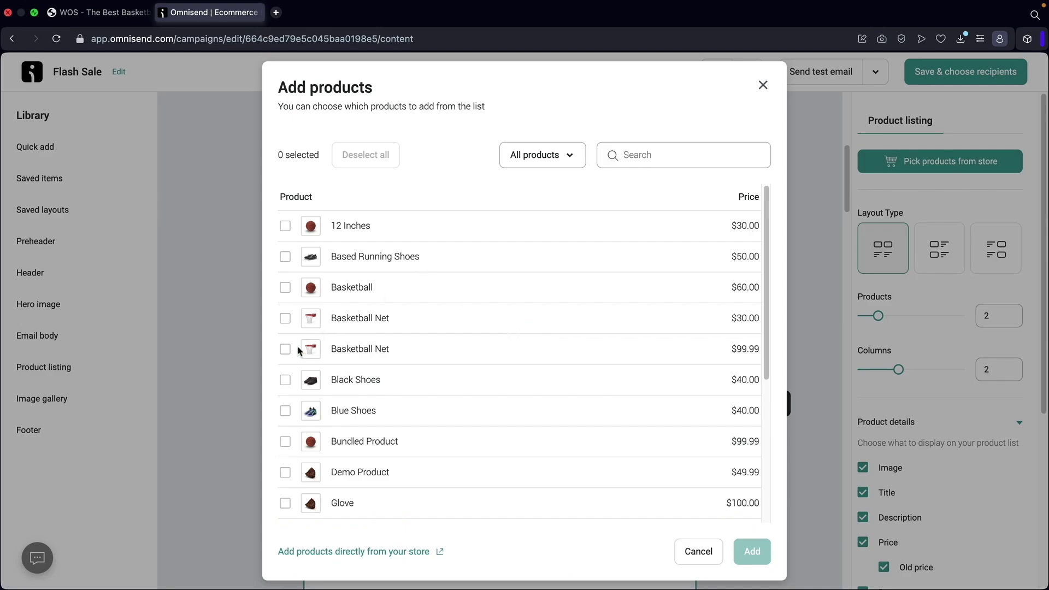
left_click(284, 408)
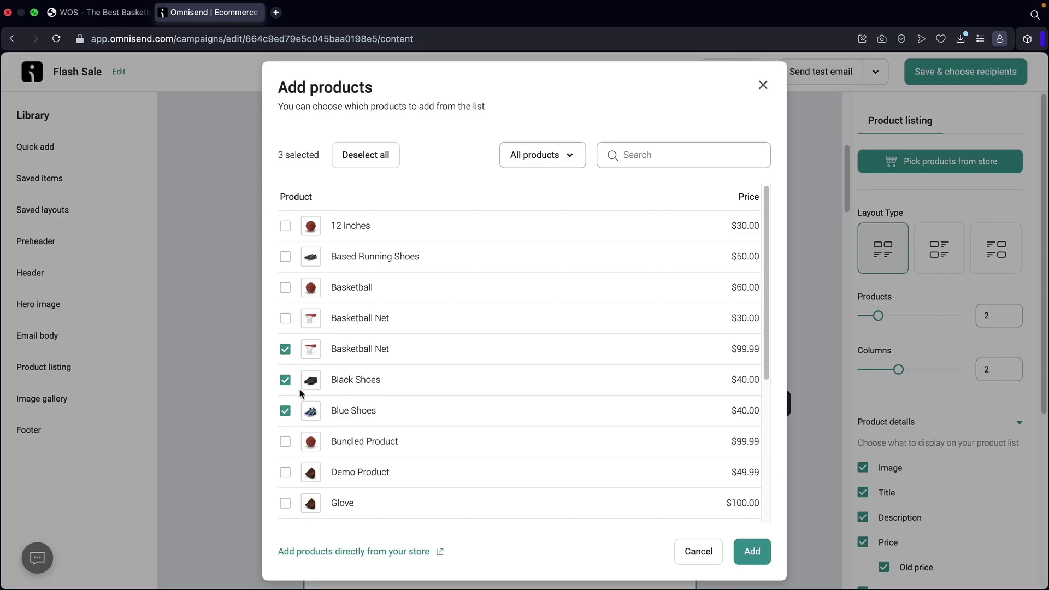
left_click(752, 551)
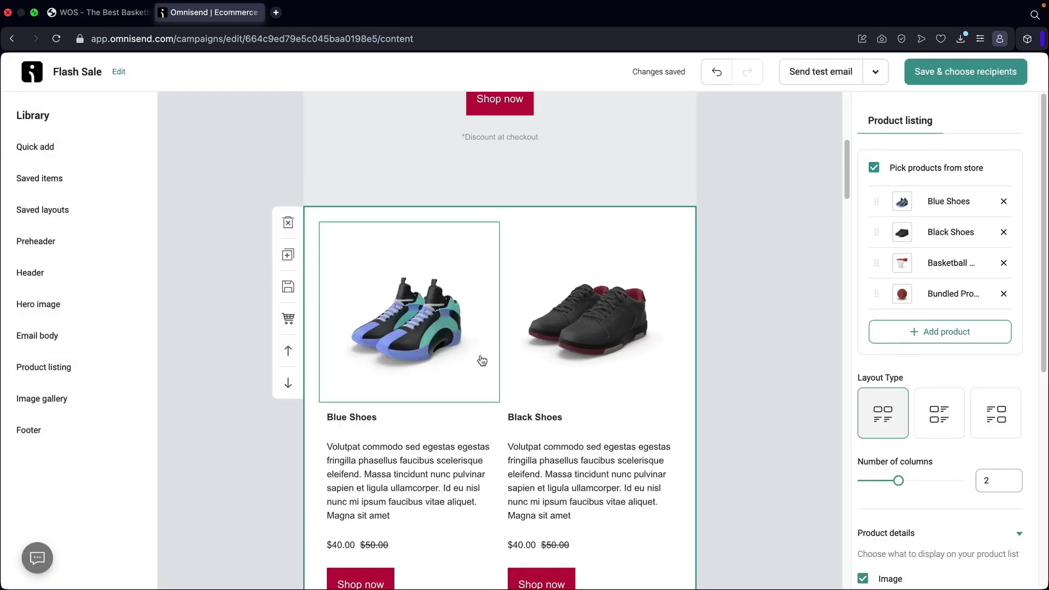
scroll(438, 339, "down", 2)
Add the 5 Images 2 gallery block below the sale header.
mouse_move(55, 370)
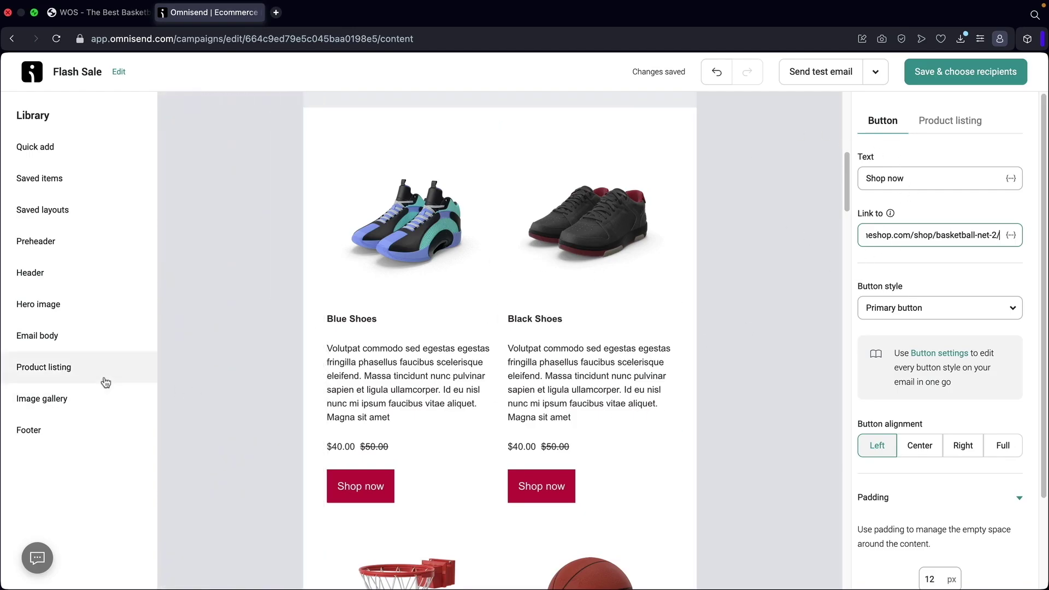
mouse_move(90, 378)
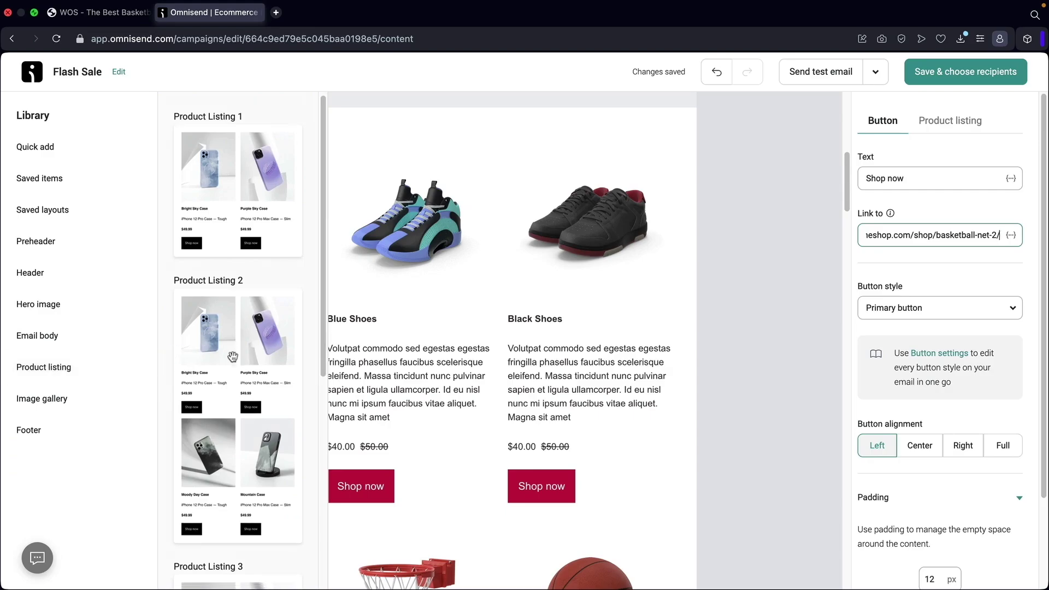
scroll(233, 357, "down", 3)
scroll(233, 356, "down", 3)
mouse_move(77, 405)
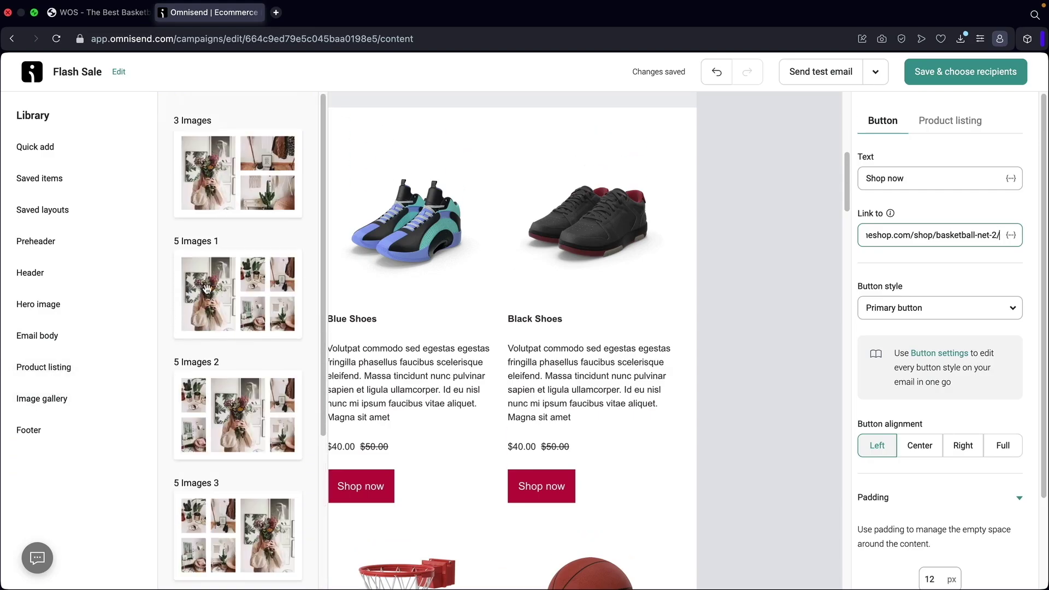
scroll(412, 311, "up", 5)
mouse_move(105, 396)
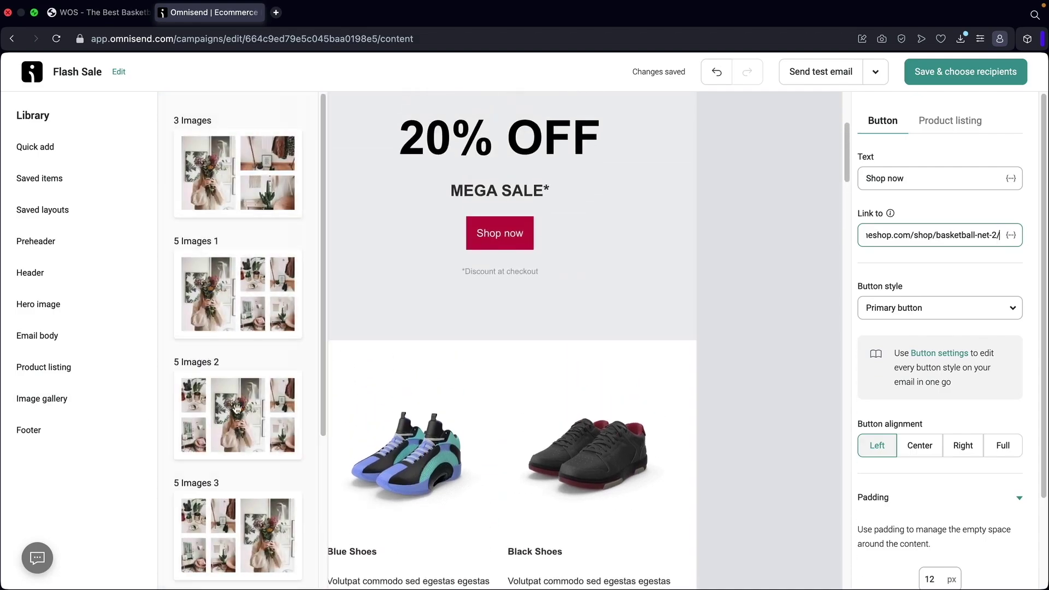
left_click_drag(236, 409, 428, 368)
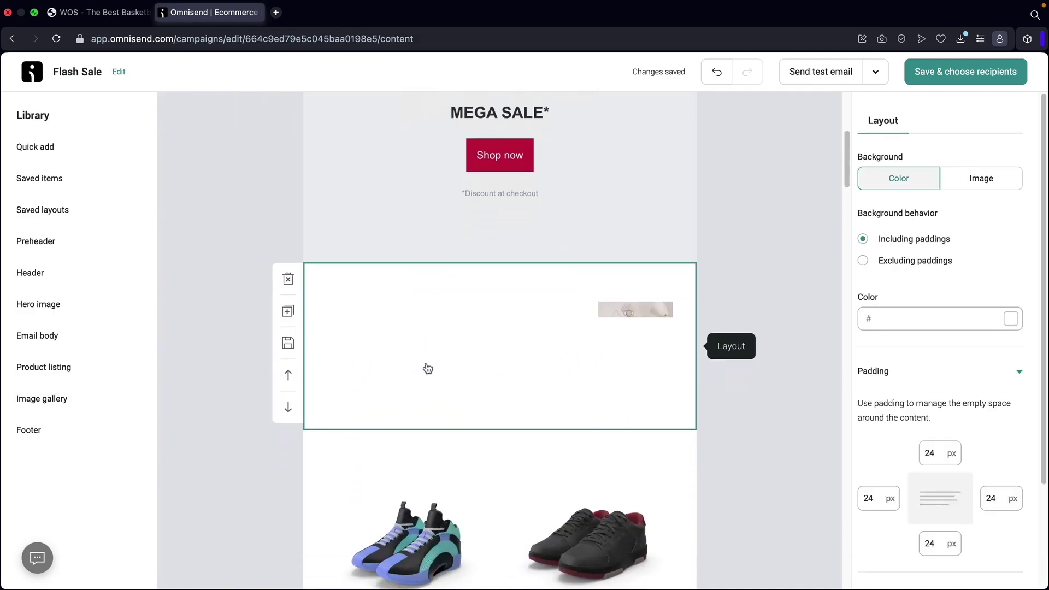
Browse the Footer layouts in the Library, then return to the email without adding one.
scroll(428, 369, "down", 1)
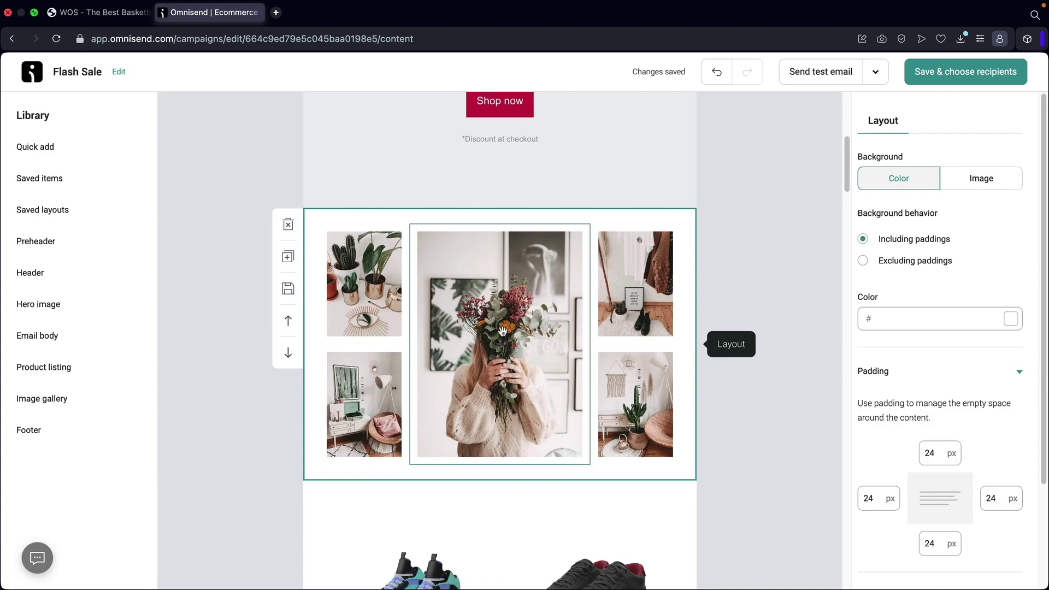
mouse_move(65, 402)
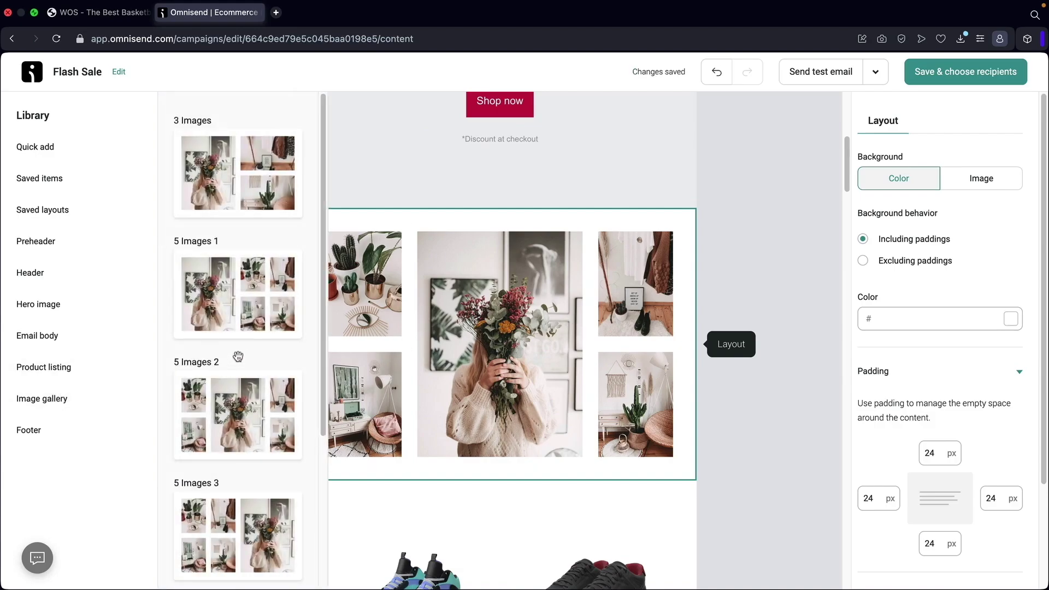
scroll(238, 357, "down", 4)
scroll(242, 350, "up", 4)
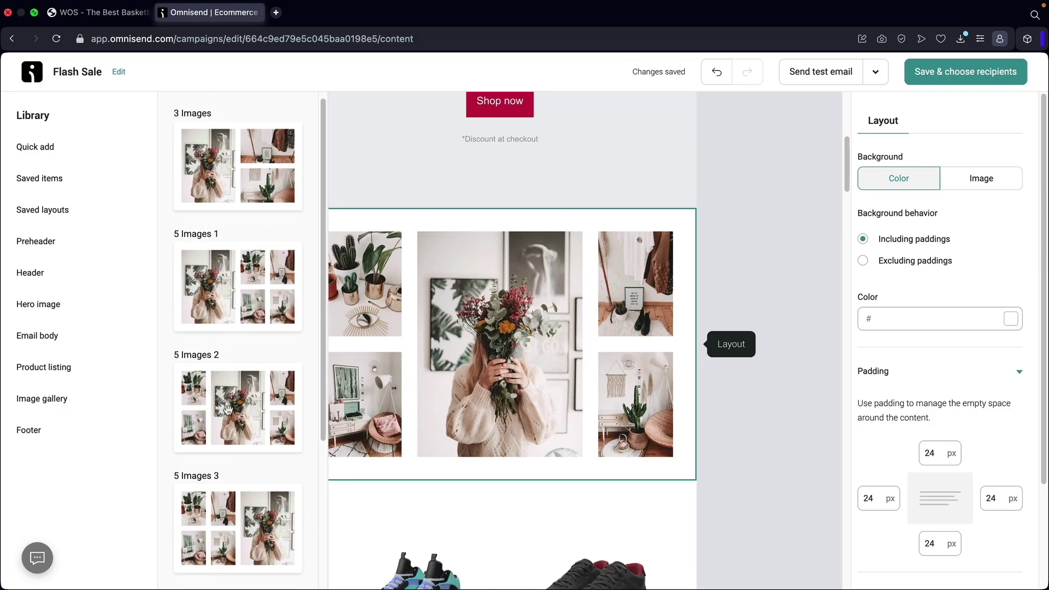
scroll(219, 394, "down", 1)
left_click(61, 432)
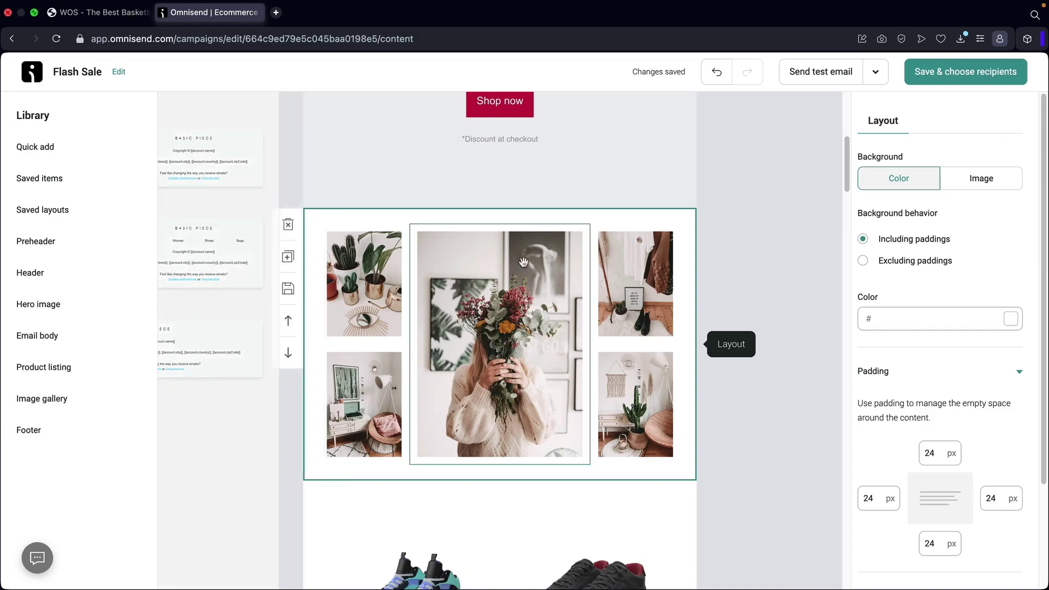
scroll(710, 287, "up", 7)
left_click(739, 285)
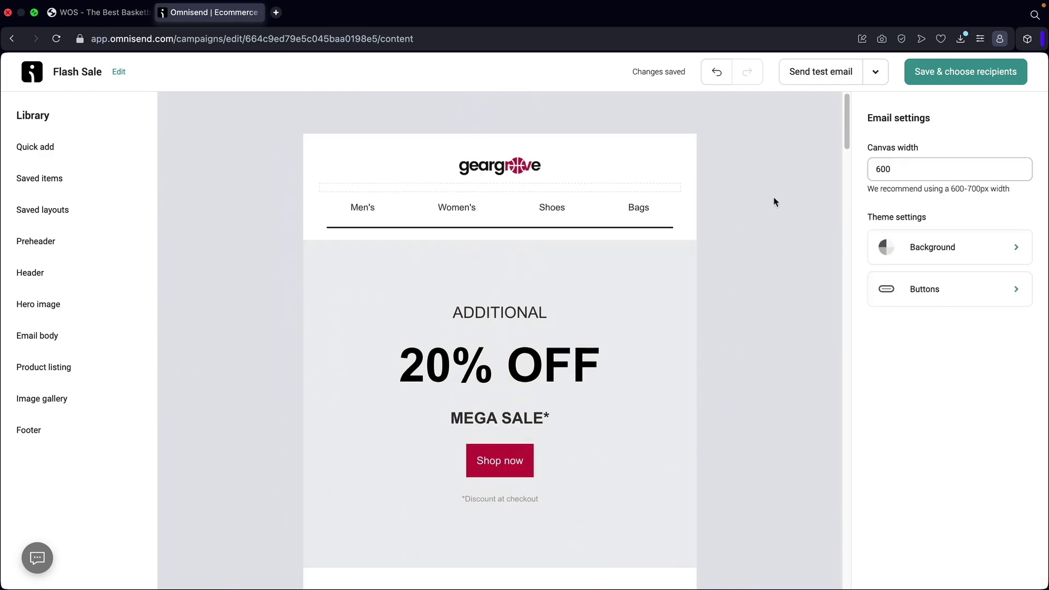
Undo the last change and retitle the section heading 'Flash Sale Now!'.
left_click(724, 80)
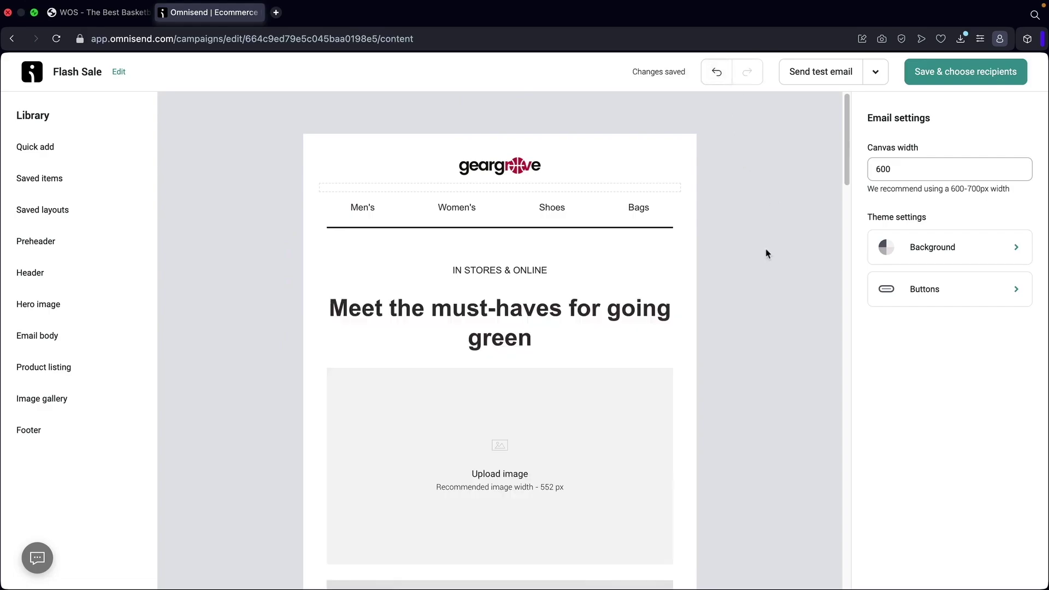
left_click(540, 272)
double_click(521, 321)
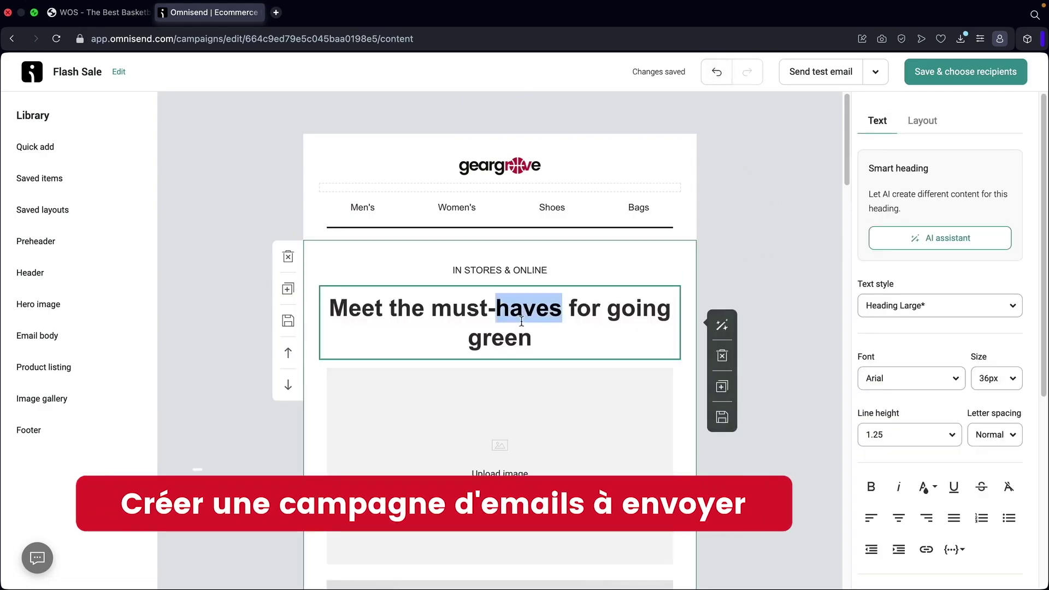
triple_click(521, 321)
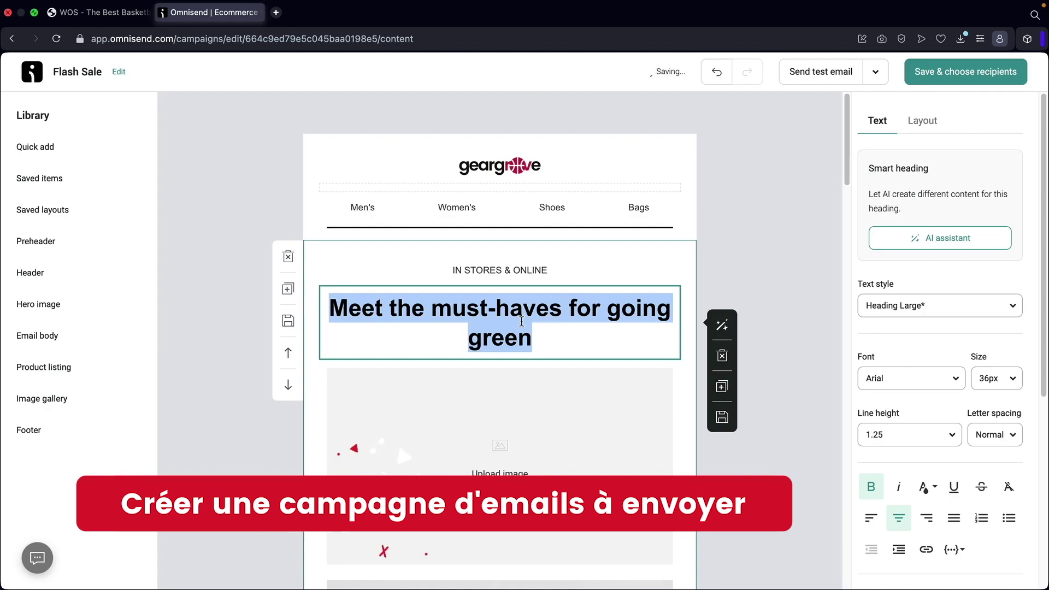
type("Flash Sale")
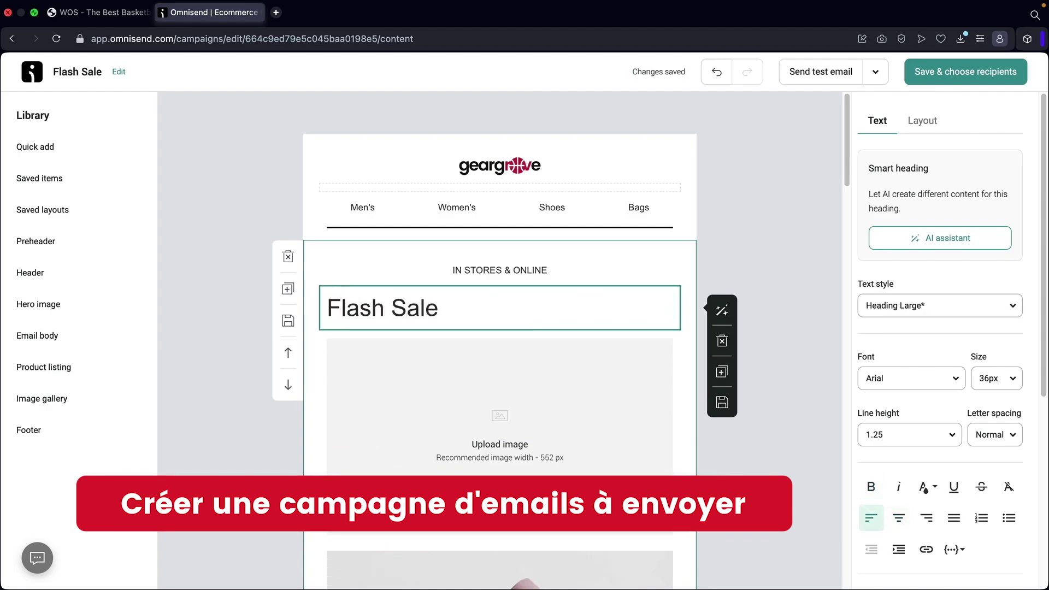
type(" Now!")
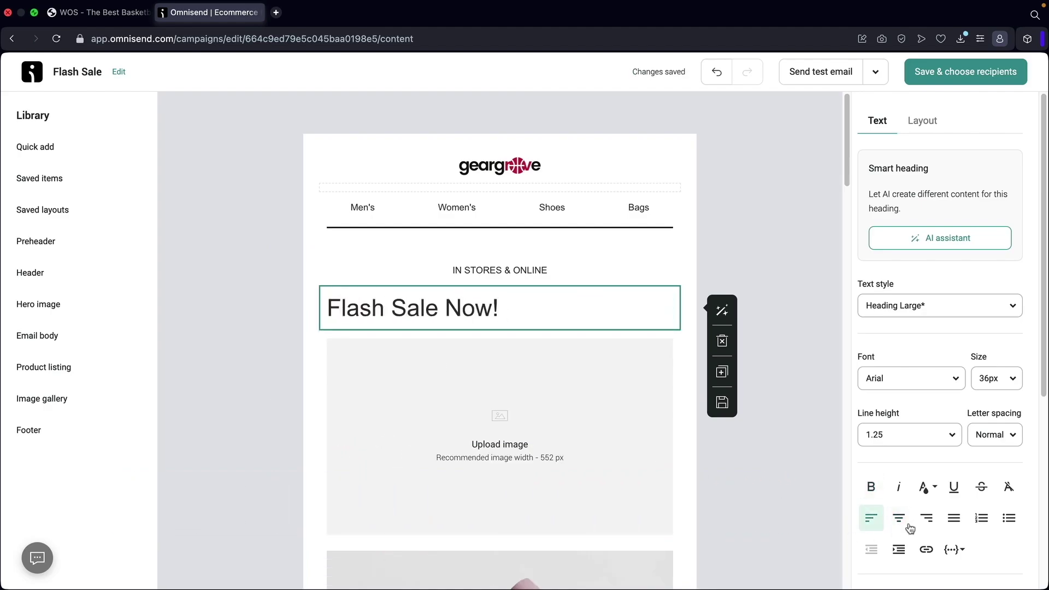
Centre the heading, set it in bold Poppins, and choose a picture for the empty image slot.
left_click(900, 519)
left_click(933, 388)
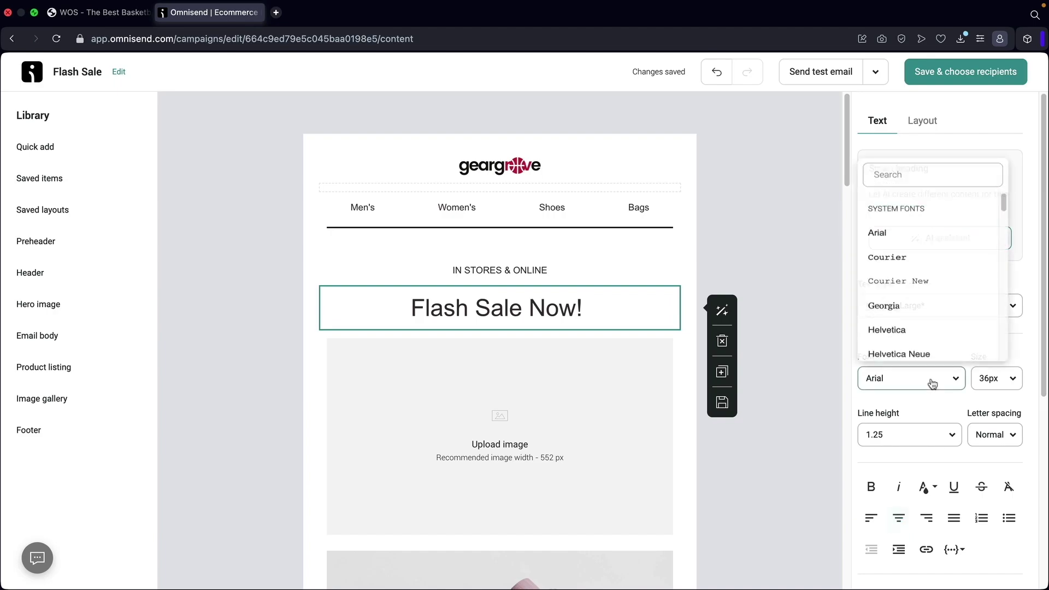
left_click(934, 165)
type("pop")
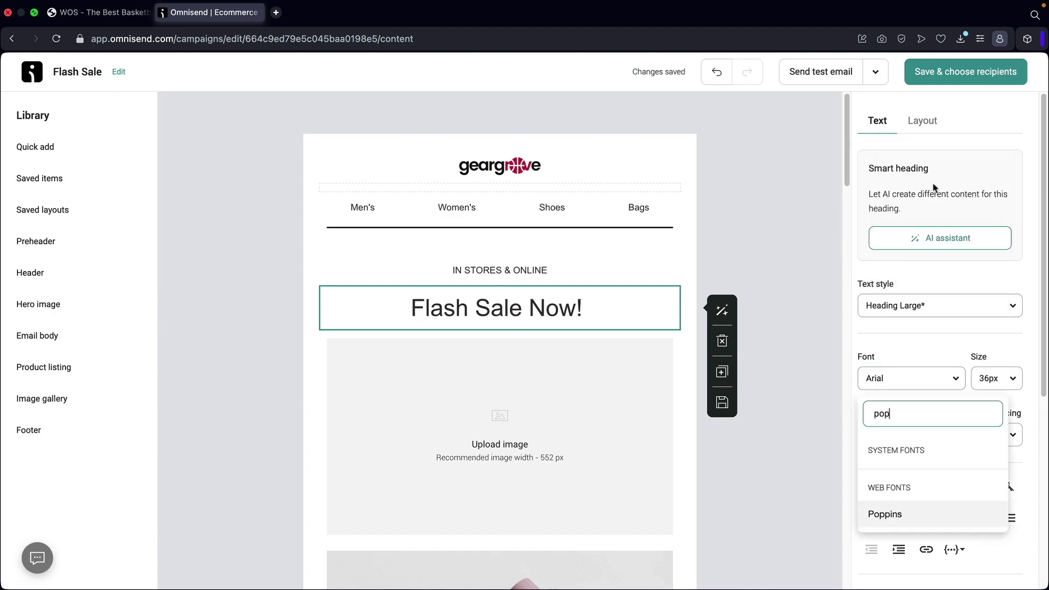
left_click(899, 516)
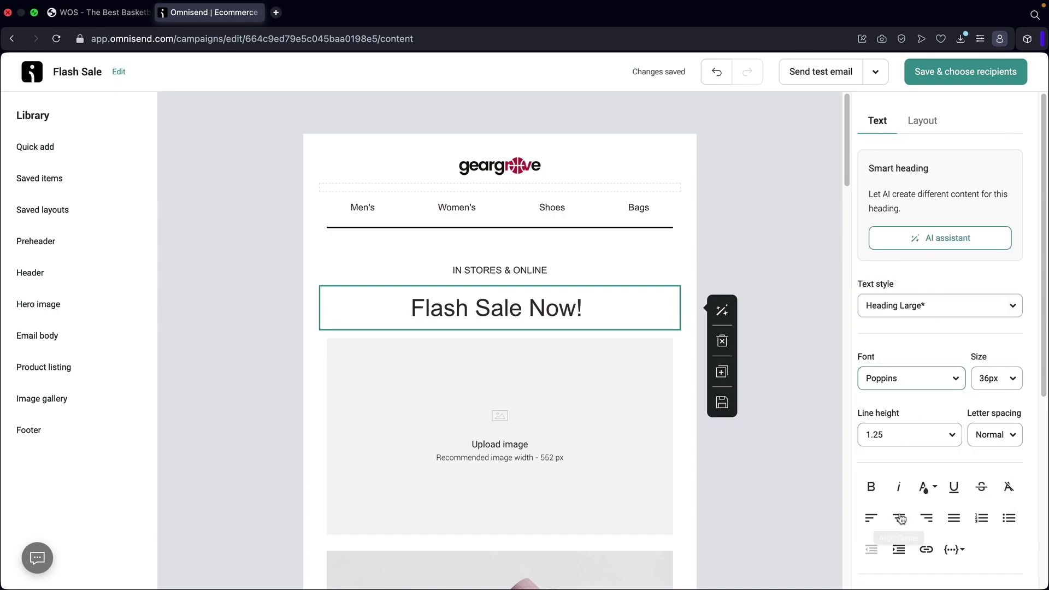
left_click(1004, 433)
left_click(1003, 433)
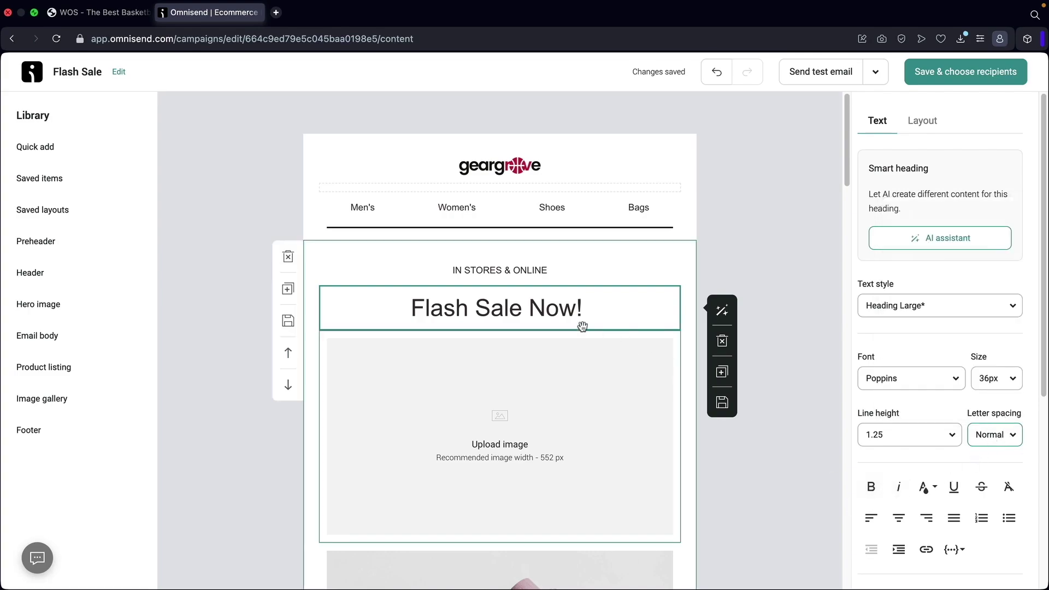
double_click(543, 313)
triple_click(543, 313)
left_click(871, 487)
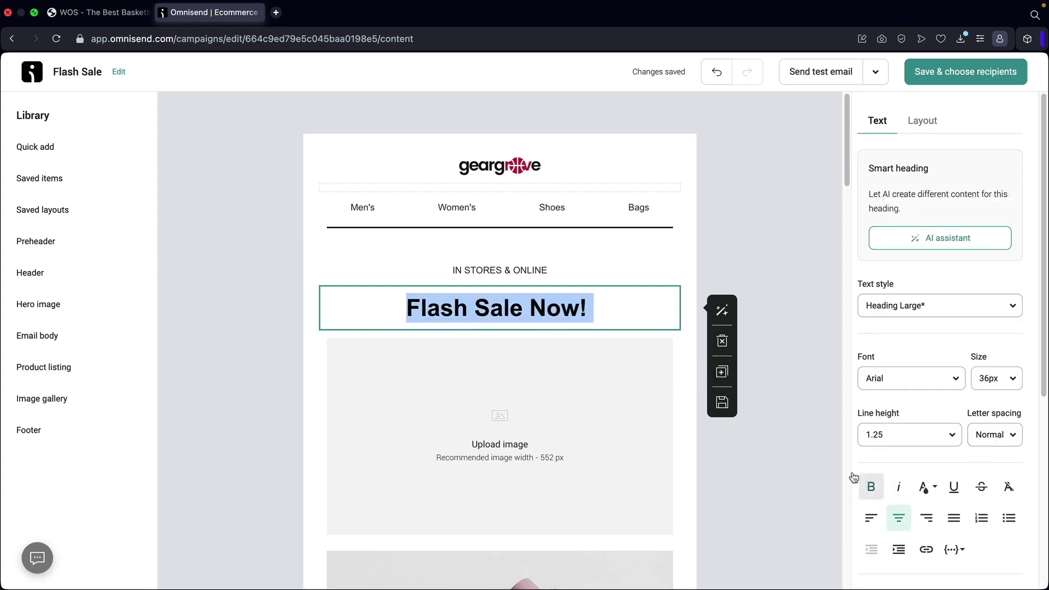
left_click(592, 409)
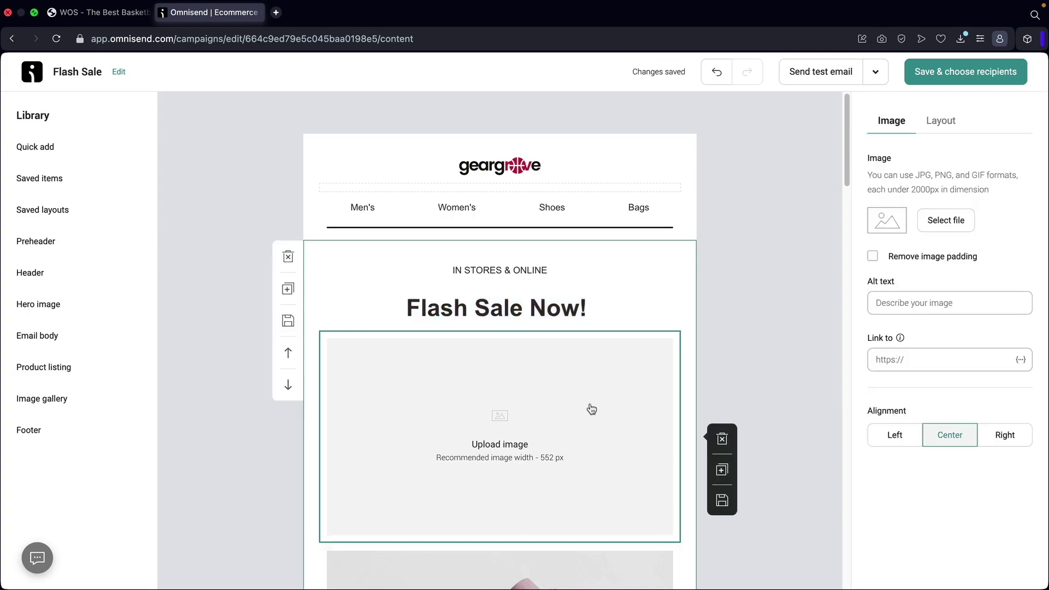
left_click(940, 224)
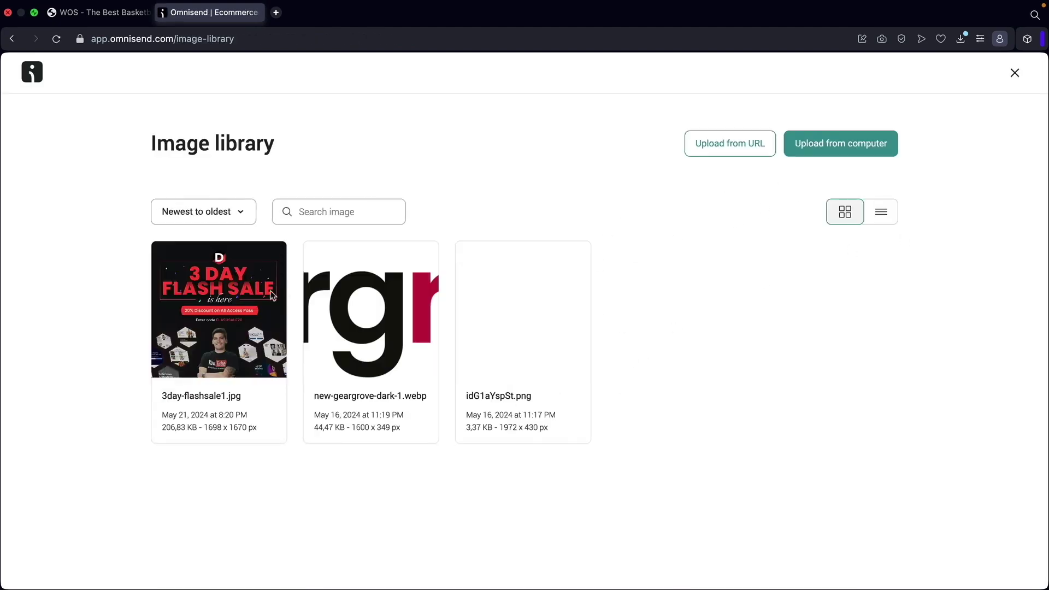
Insert 3day-flashsale1.jpg as the '3 DAY FLASH SALE' banner in the empty image slot.
left_click(185, 361)
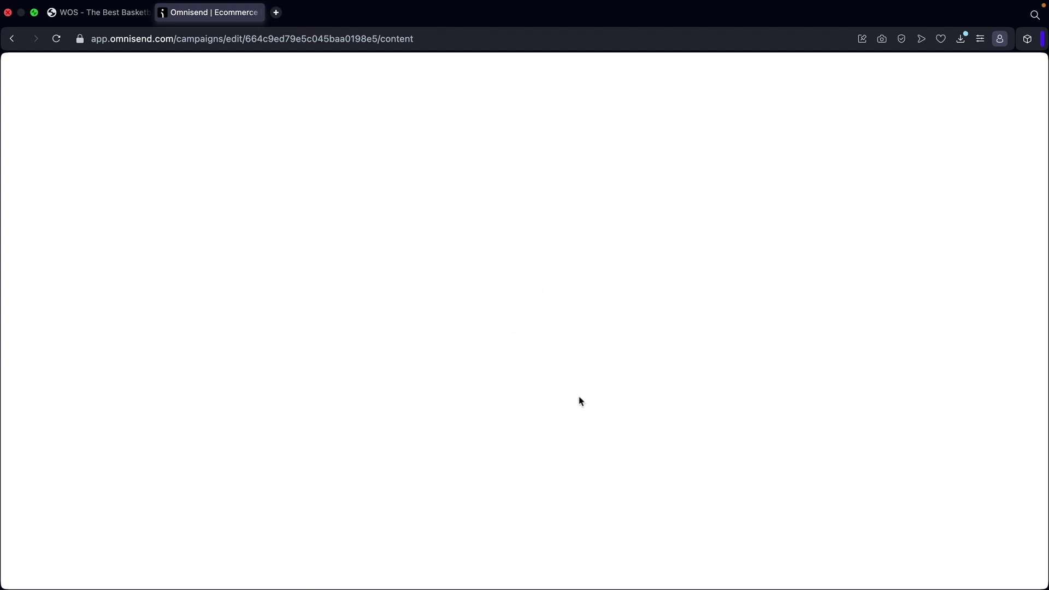
scroll(710, 378, "down", 3)
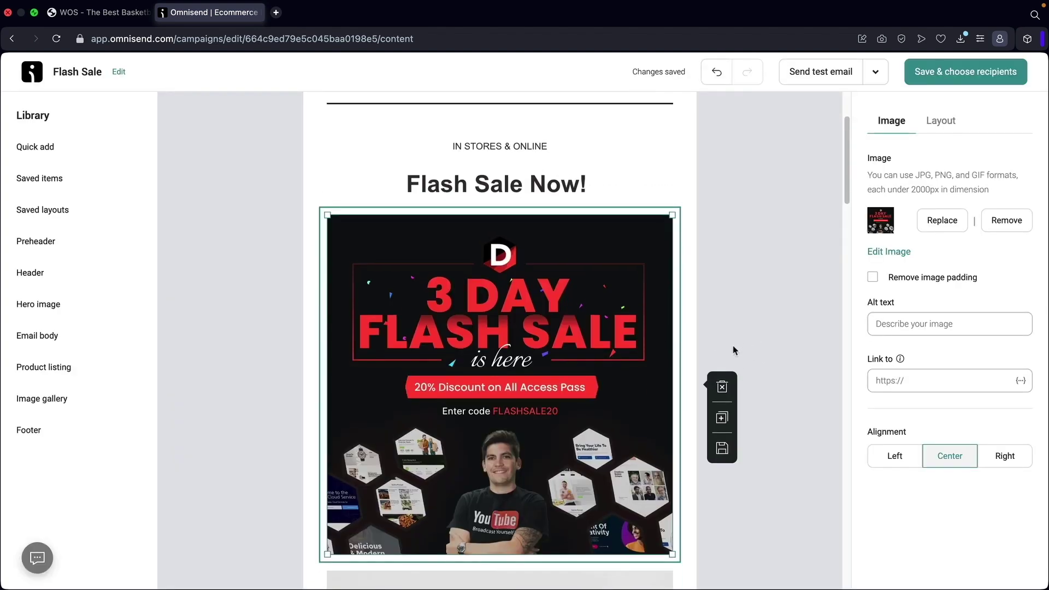
scroll(733, 351, "down", 2)
left_click(916, 378)
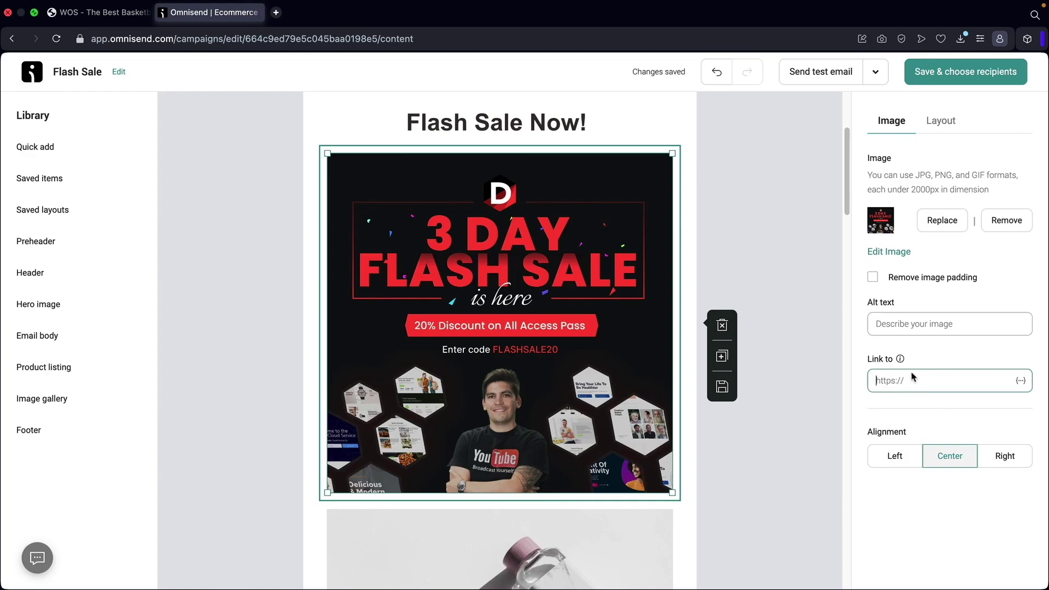
Delete the bottle photo block beneath the banner.
scroll(732, 377, "down", 5)
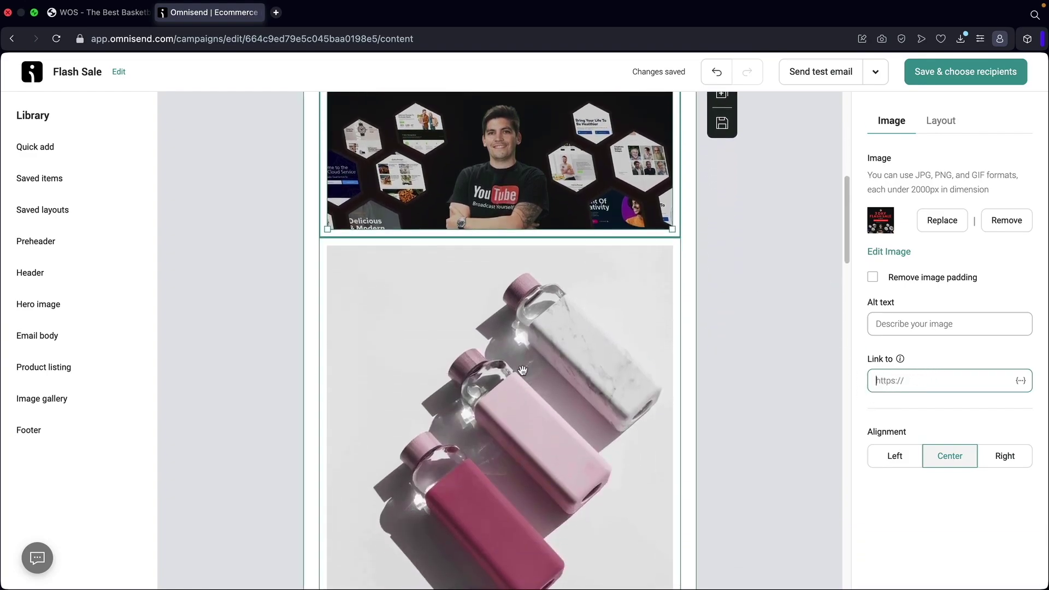
left_click(535, 355)
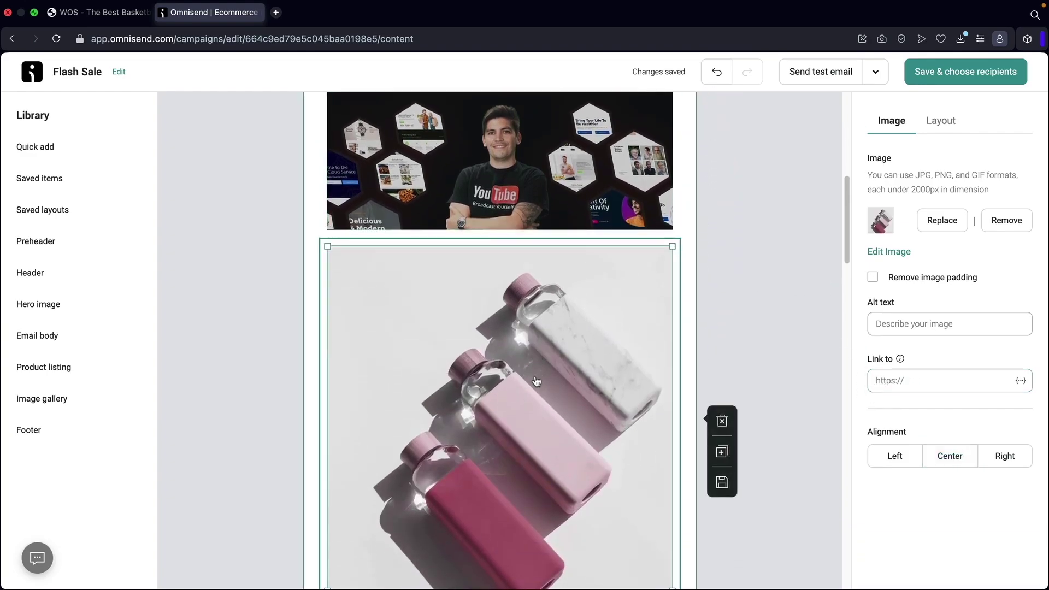
left_click(723, 422)
scroll(564, 370, "up", 2)
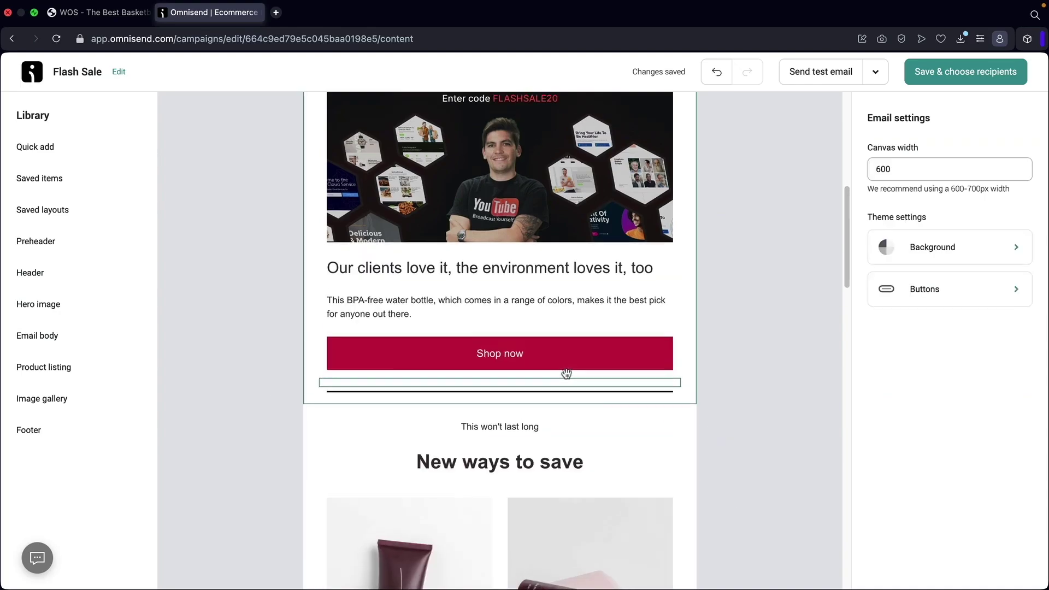
Replace the 'Our clients love it' heading with 'We are having a crazy flash sale!'.
left_click(497, 324)
triple_click(497, 324)
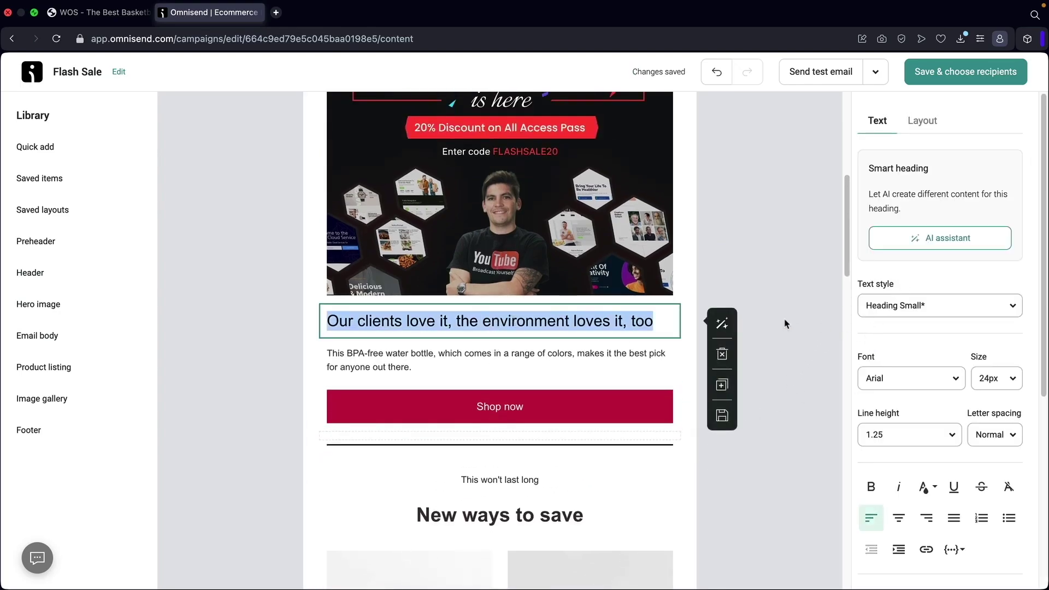
left_click(938, 241)
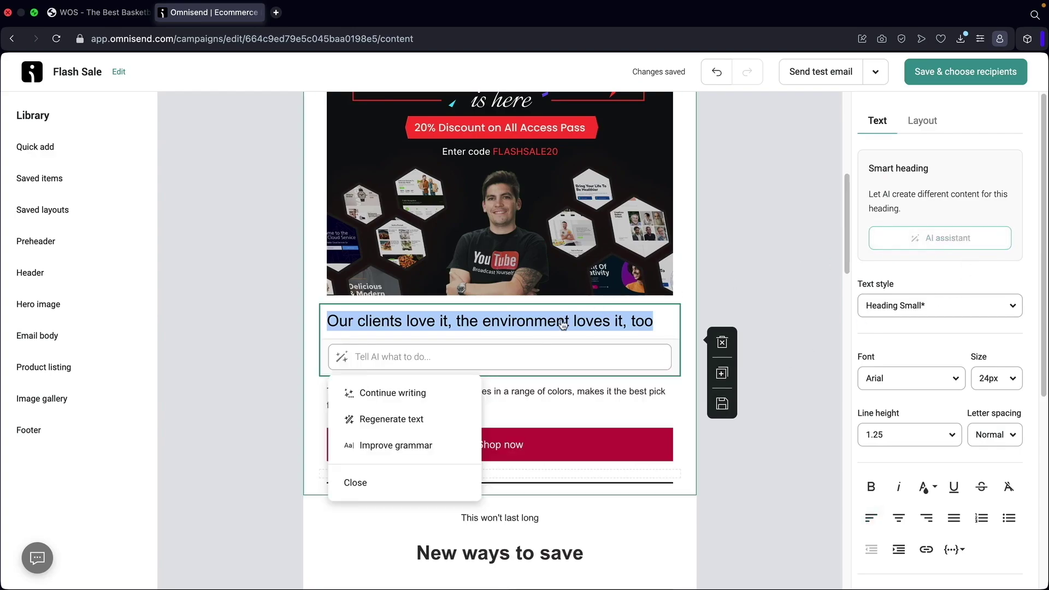
left_click(481, 361)
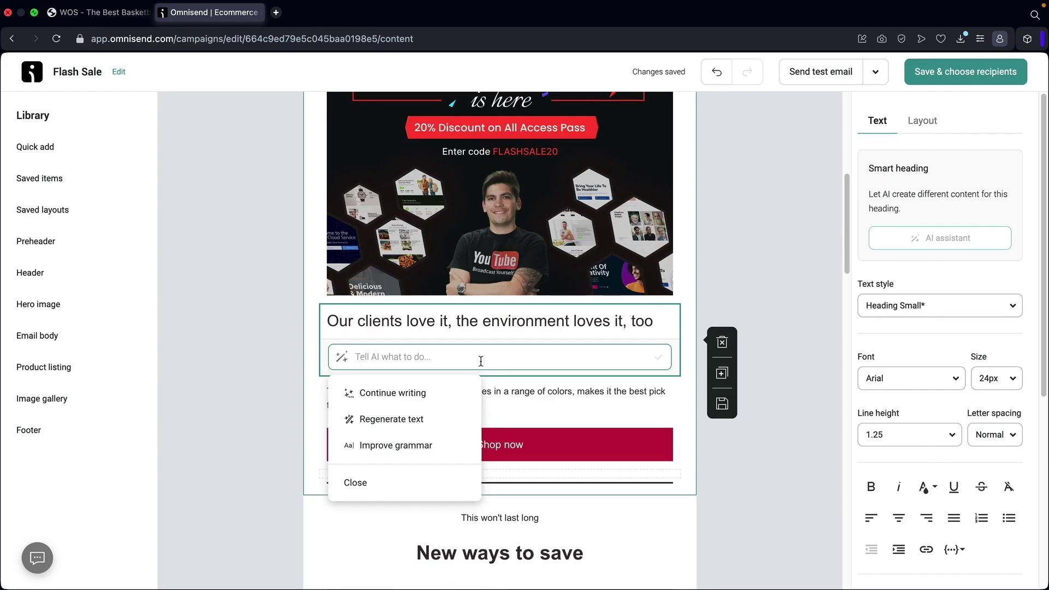
left_click(734, 378)
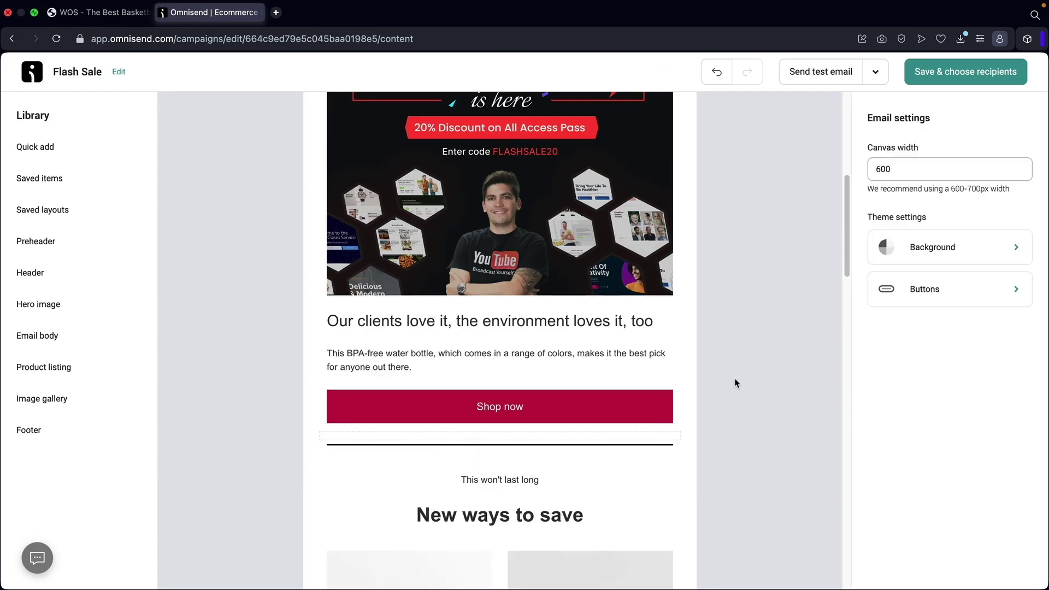
triple_click(526, 328)
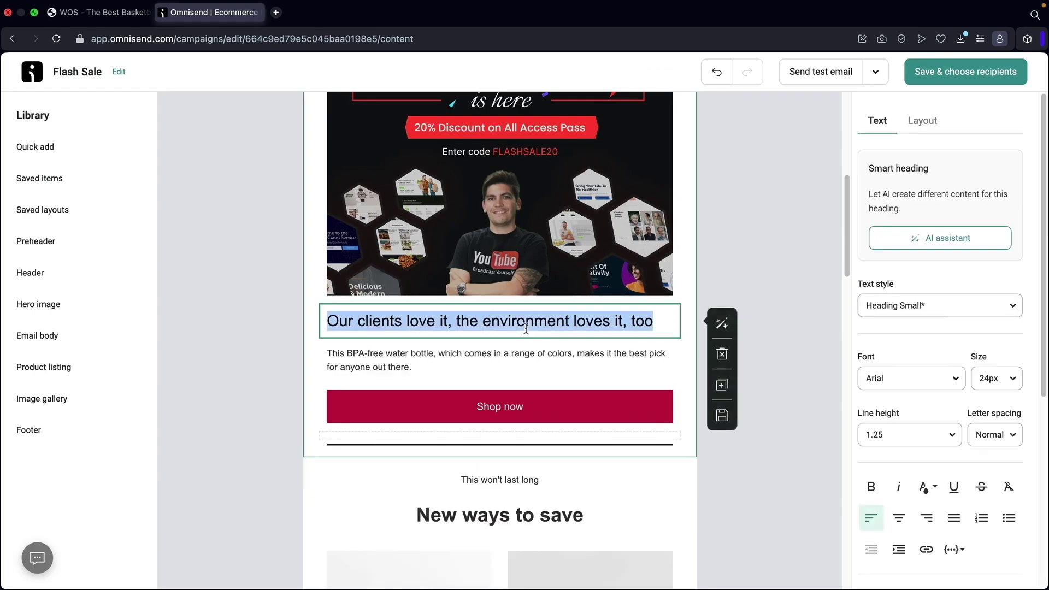
type("We h")
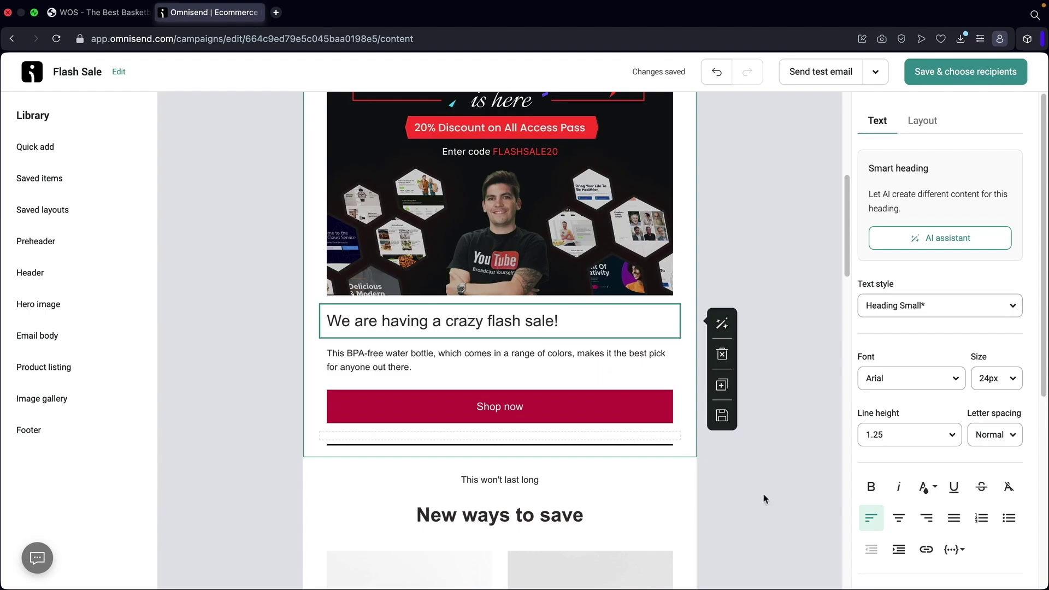
Centre the new heading and make it bold Poppins.
left_click(899, 517)
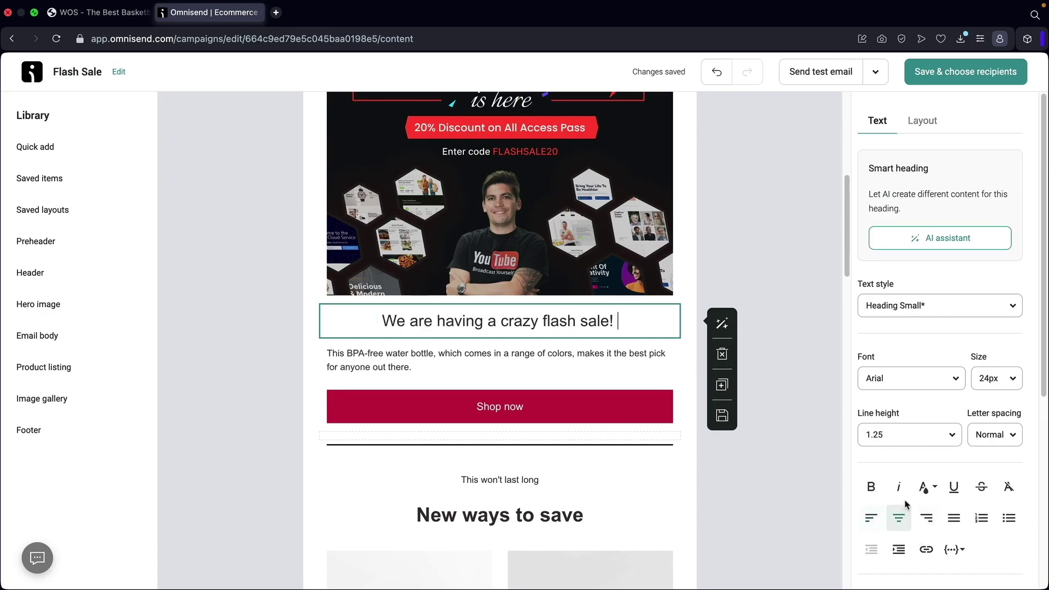
left_click(914, 386)
type("popp")
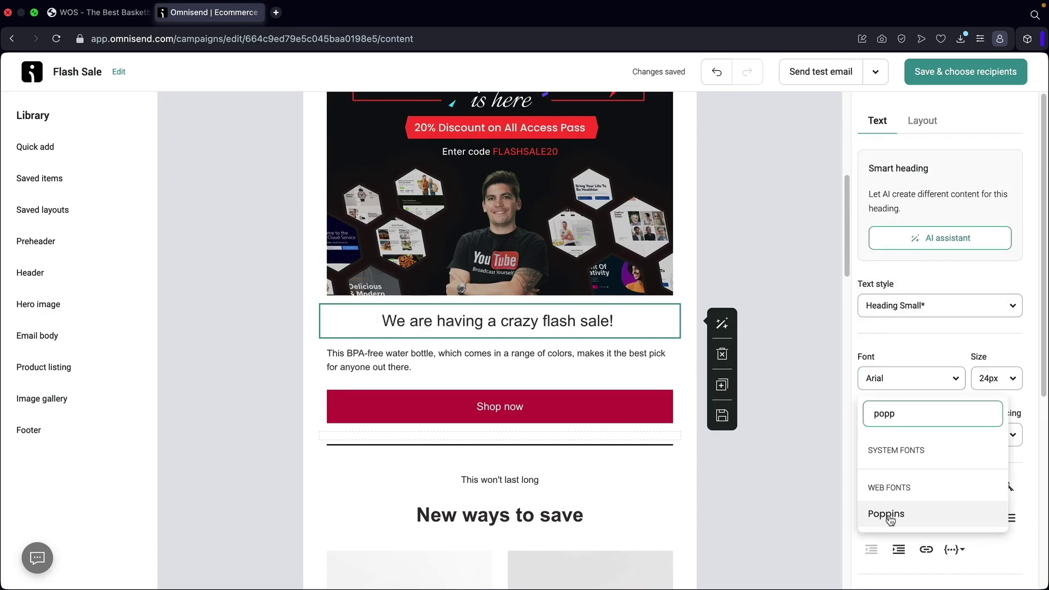
left_click(891, 517)
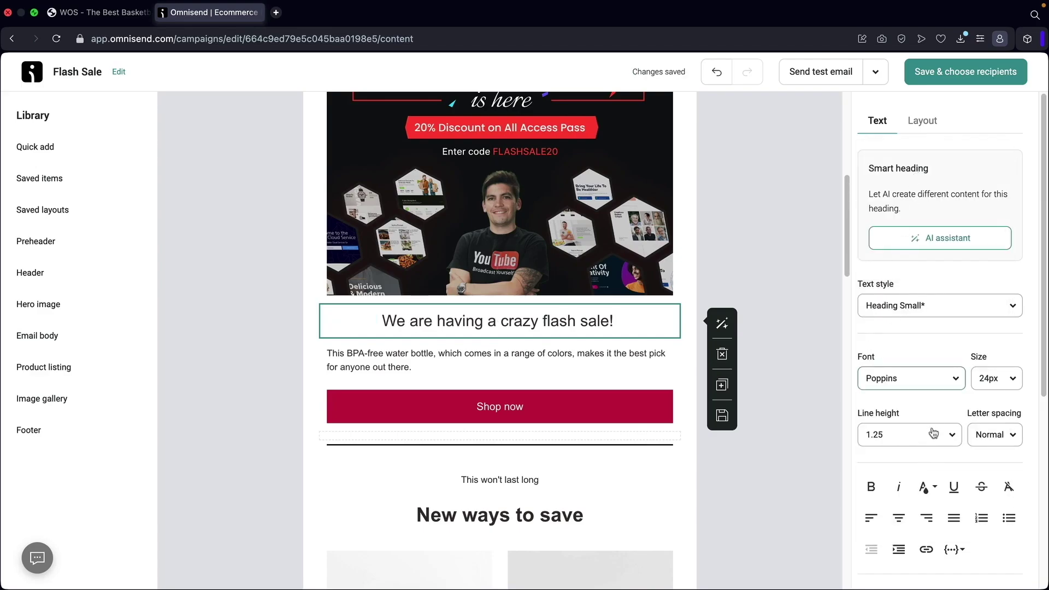
triple_click(556, 321)
left_click(872, 487)
Reapply Poppins to the heading and centre the product paragraph beneath it.
left_click(602, 354)
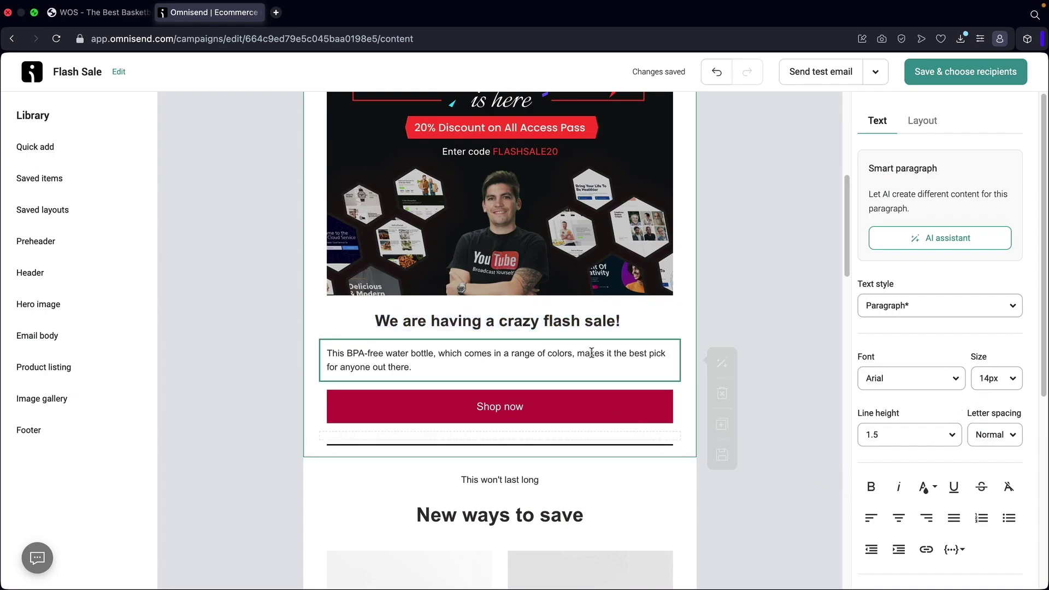
left_click(614, 334)
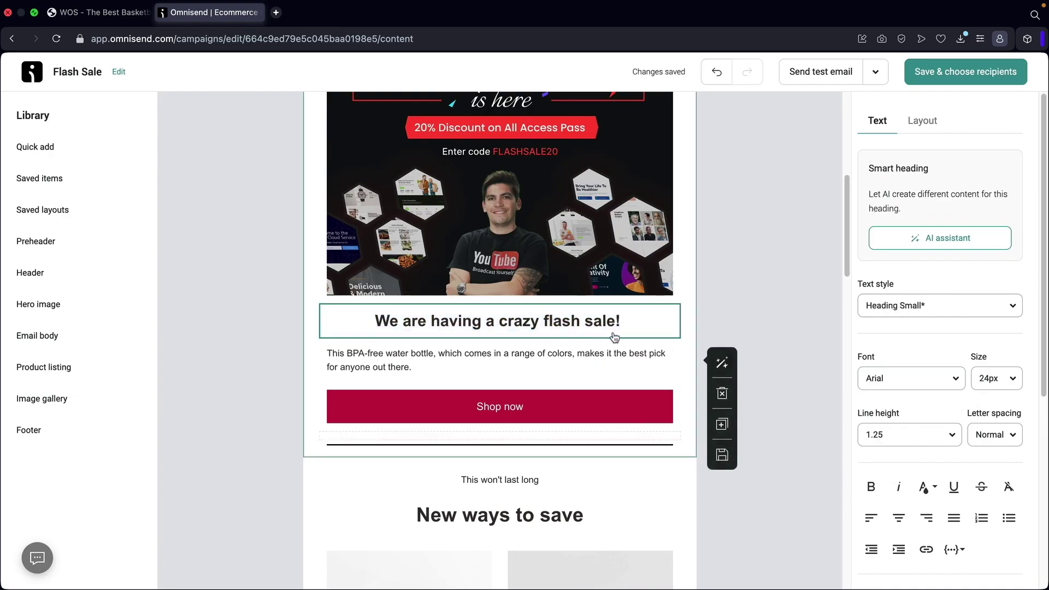
left_click(877, 379)
left_click(910, 168)
type("popp")
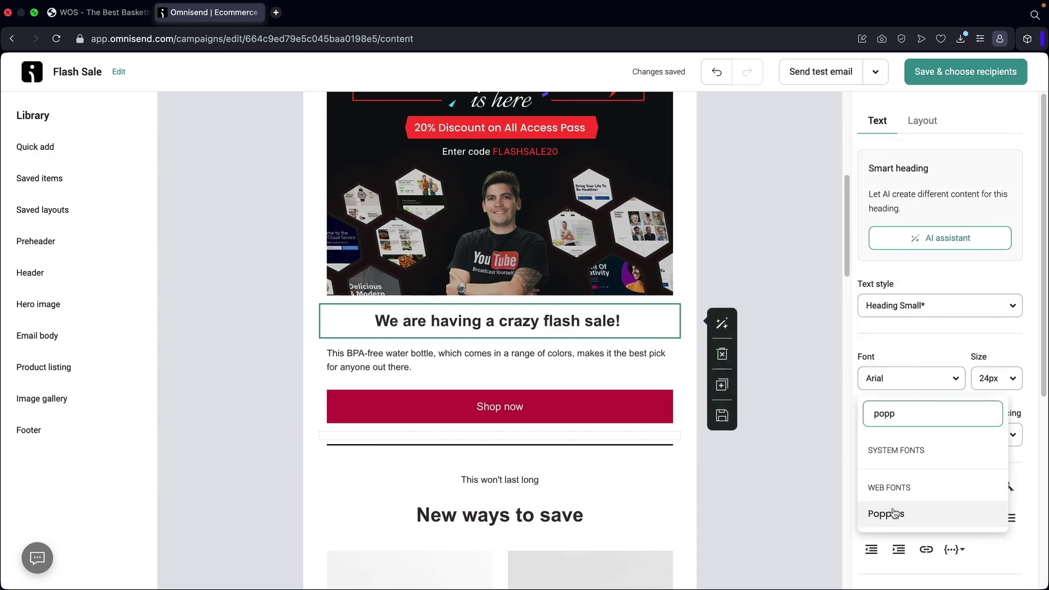
left_click(894, 513)
left_click(629, 361)
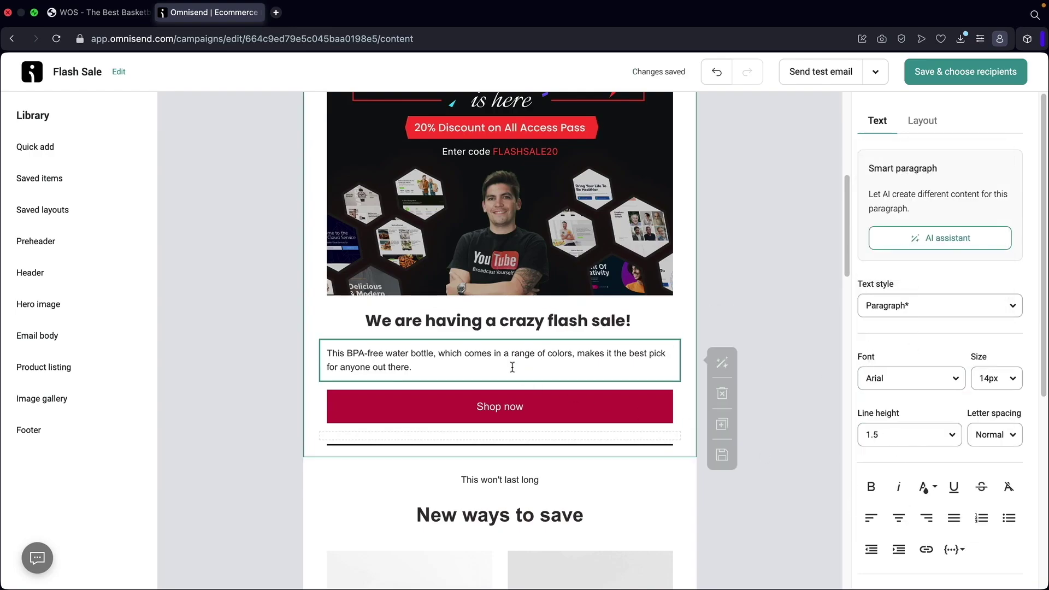
left_click(900, 517)
left_click(602, 410)
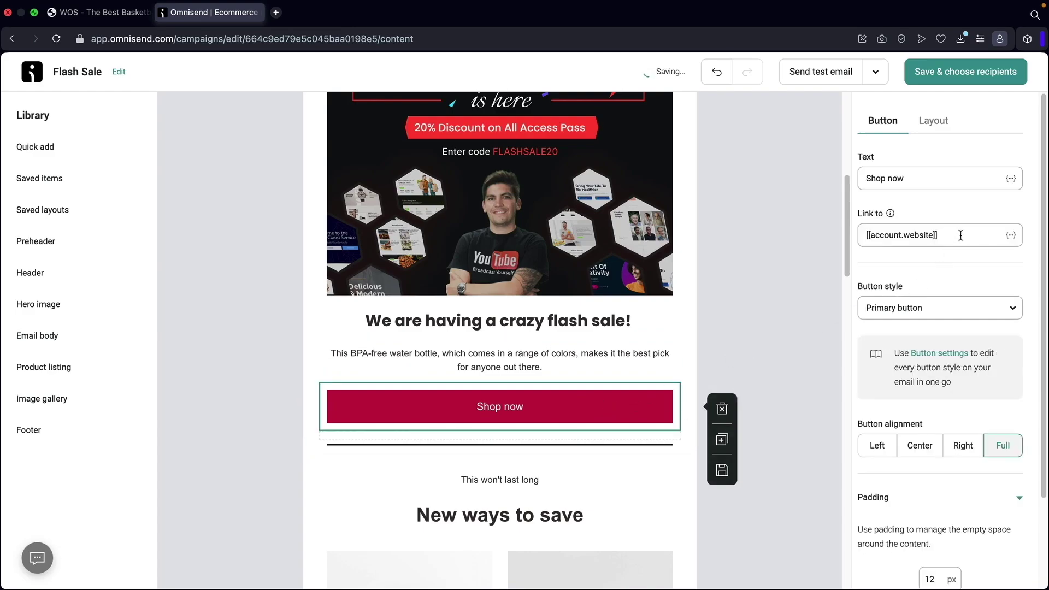
left_click_drag(952, 236, 870, 235)
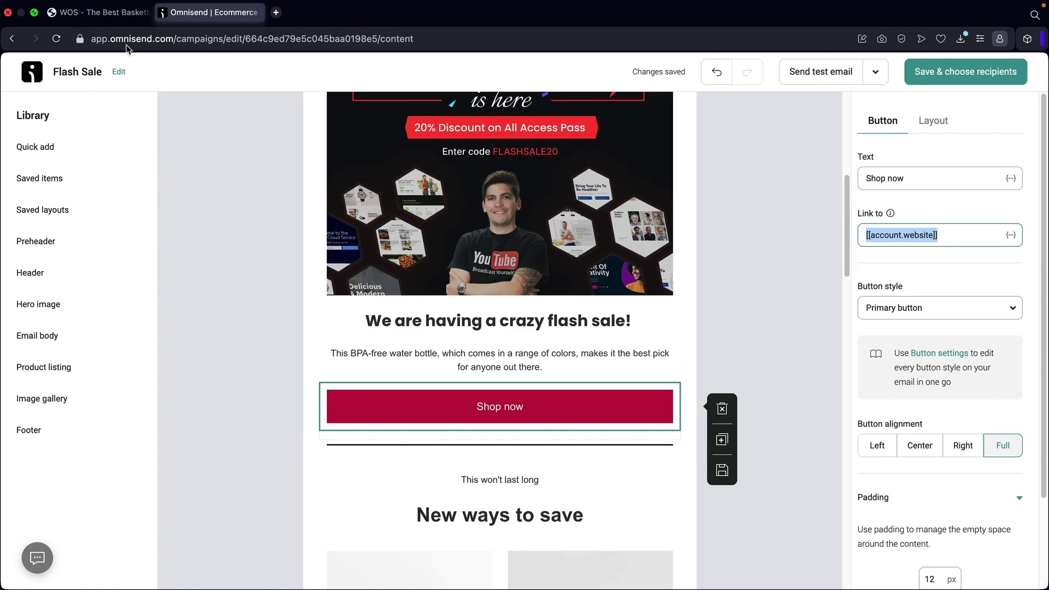
left_click(109, 15)
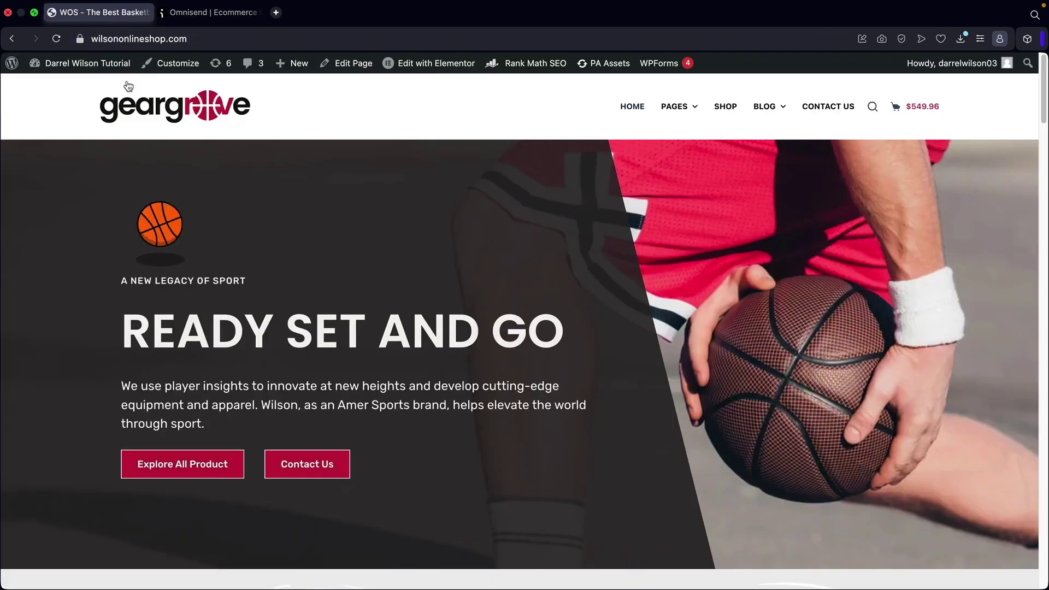
left_click(727, 108)
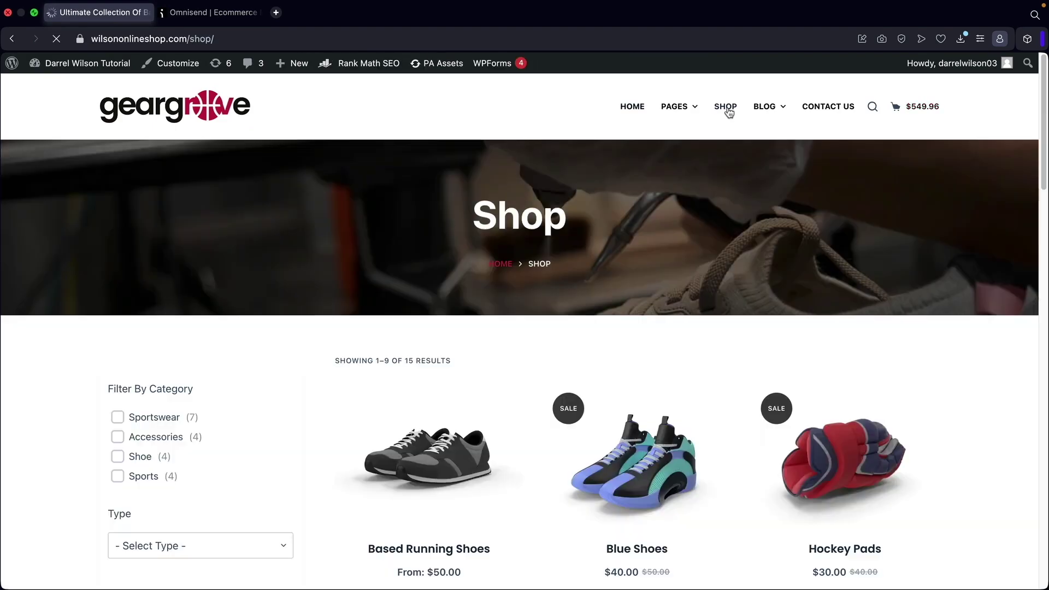
left_click(205, 39)
right_click(208, 40)
left_click(224, 93)
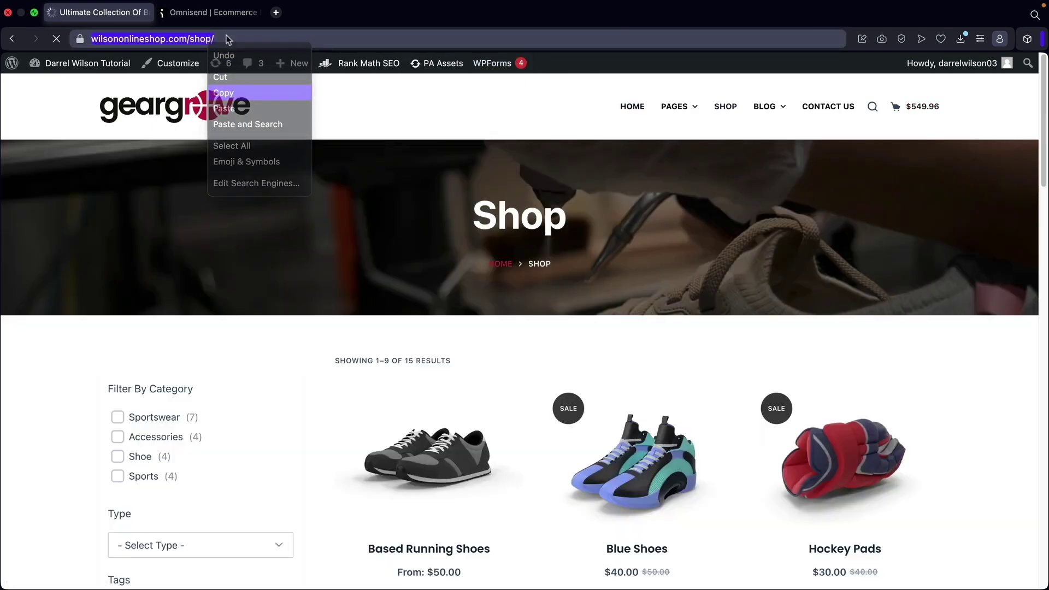
left_click(213, 12)
right_click(914, 232)
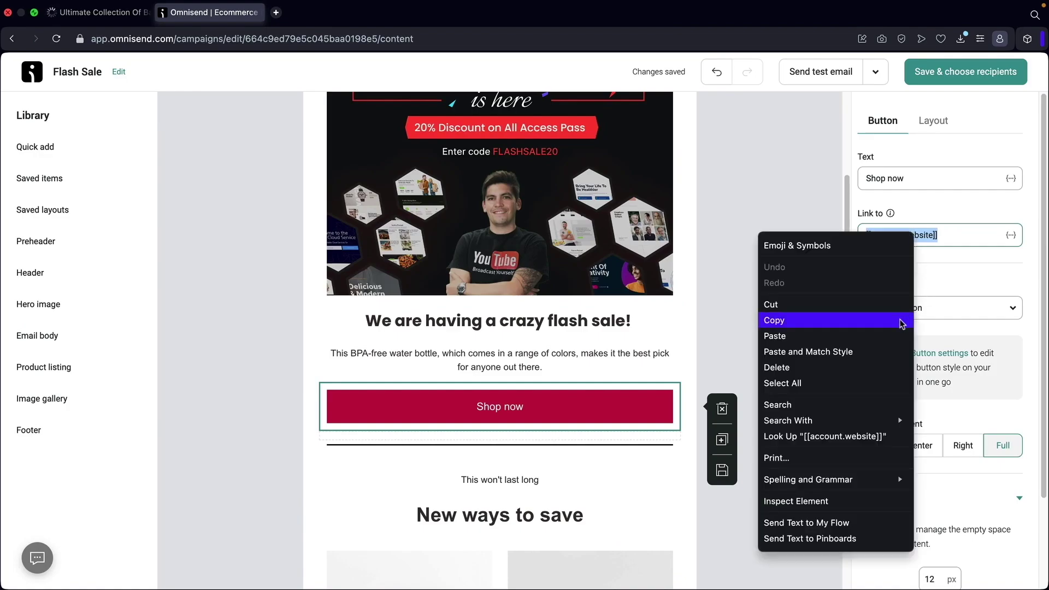
left_click(887, 333)
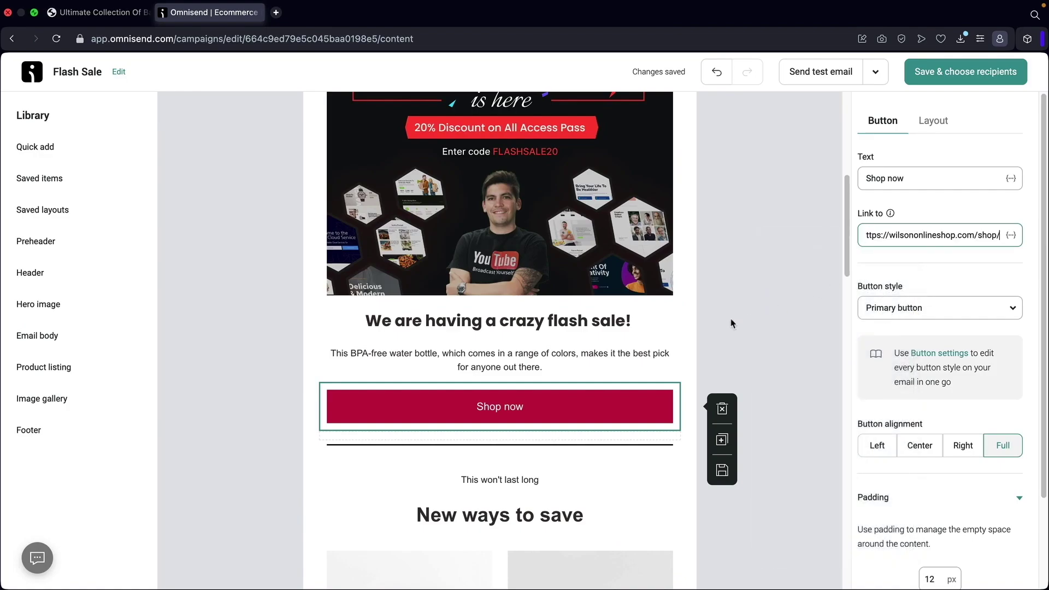
scroll(561, 375, "up", 10)
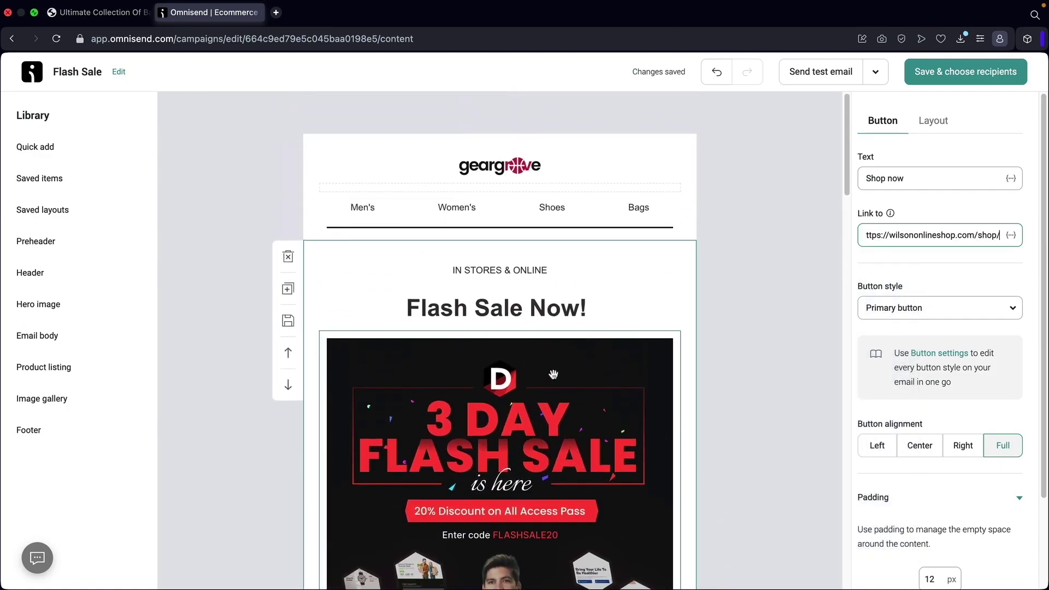
Swap the 'New ways to save' listing to the store's Glove ($100.00) and Running Shoes ($200.00).
scroll(553, 375, "down", 7)
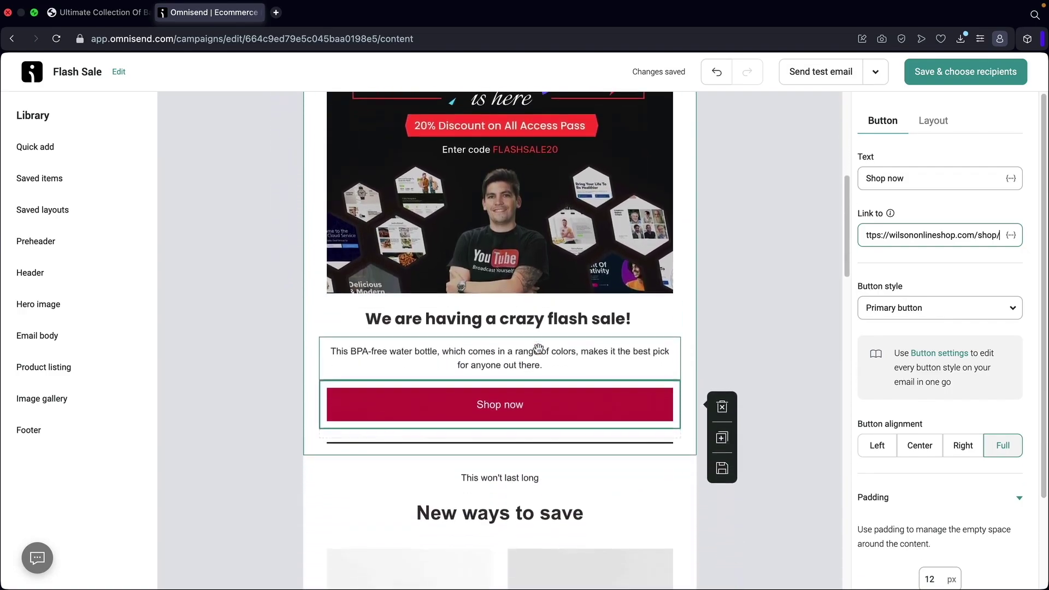
scroll(539, 349, "down", 2)
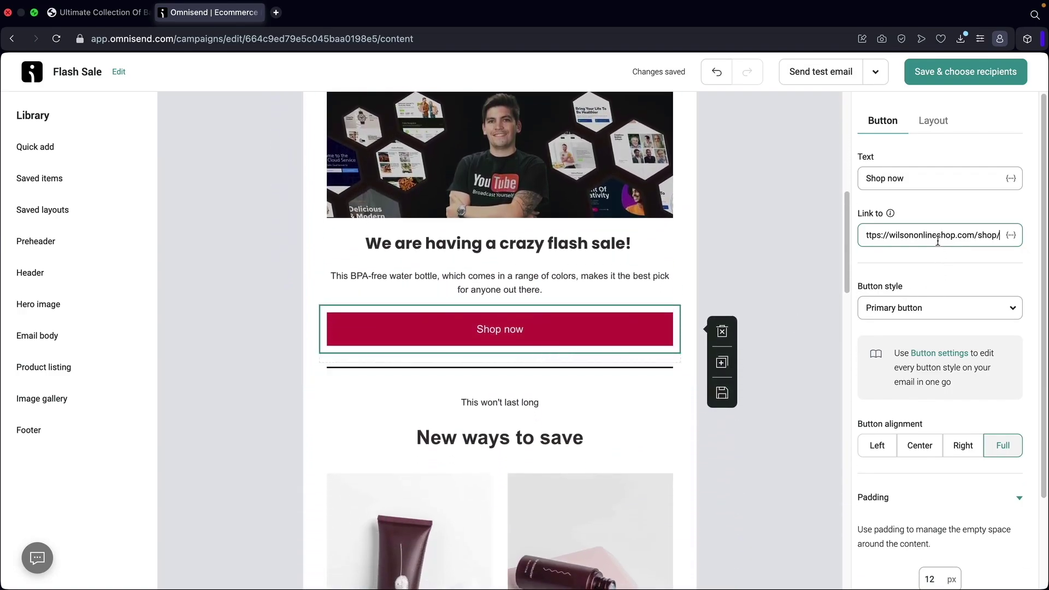
scroll(678, 290, "down", 8)
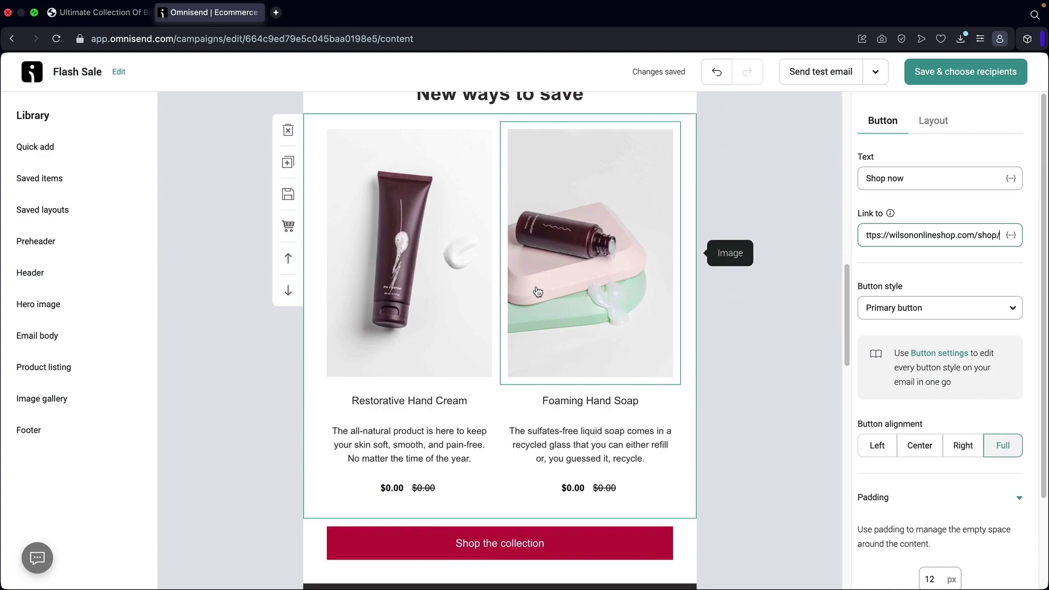
scroll(454, 292, "up", 2)
left_click(454, 292)
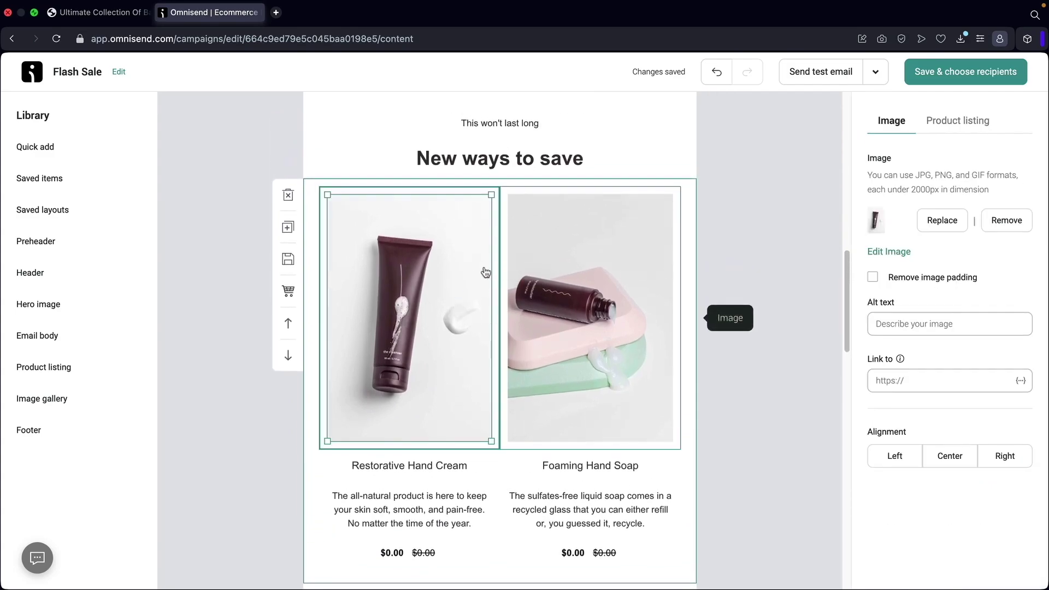
left_click(954, 117)
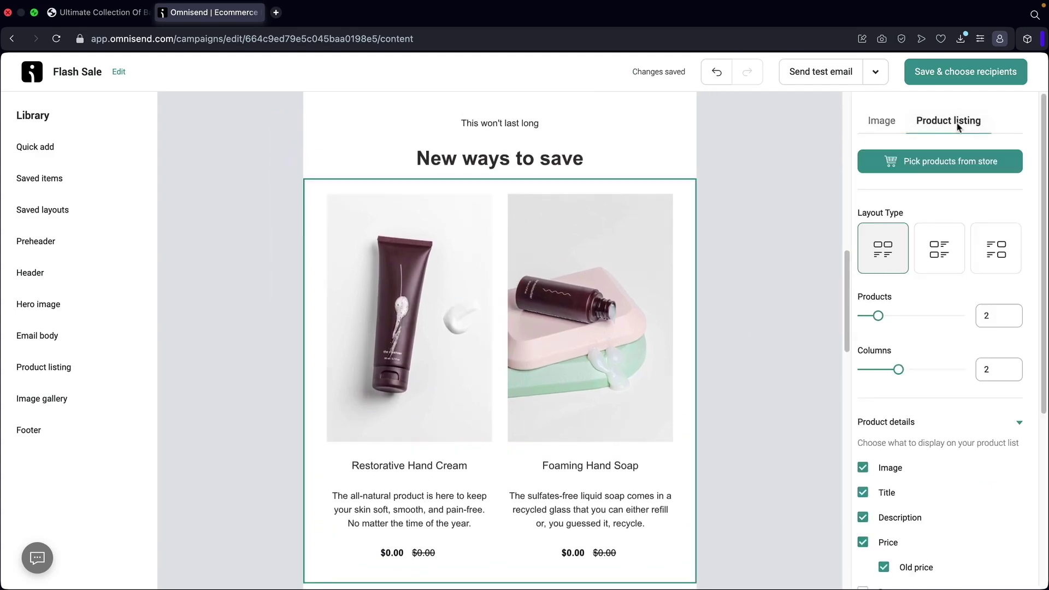
left_click(944, 170)
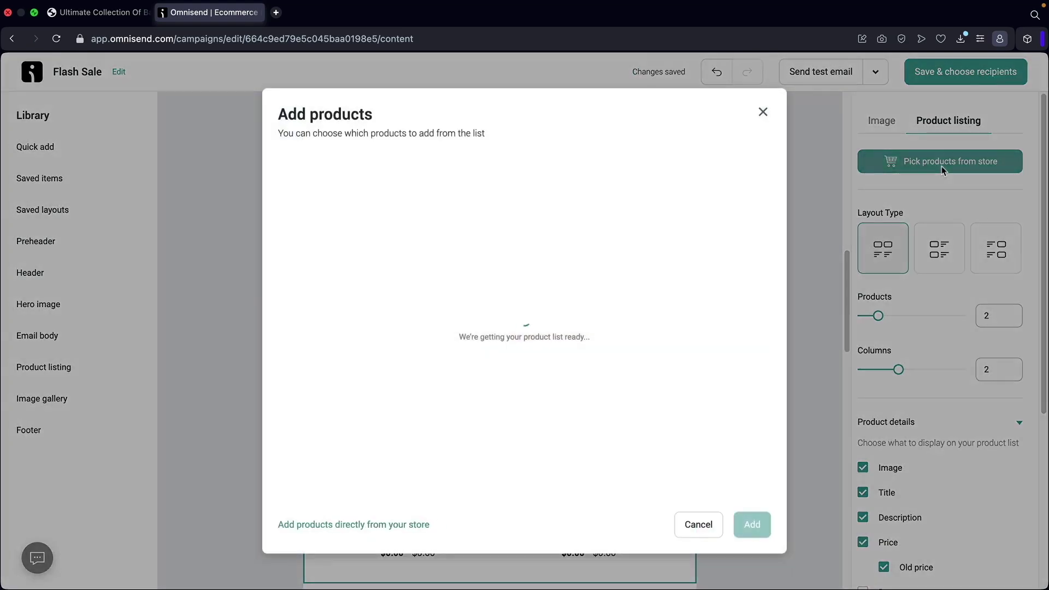
scroll(379, 342, "down", 5)
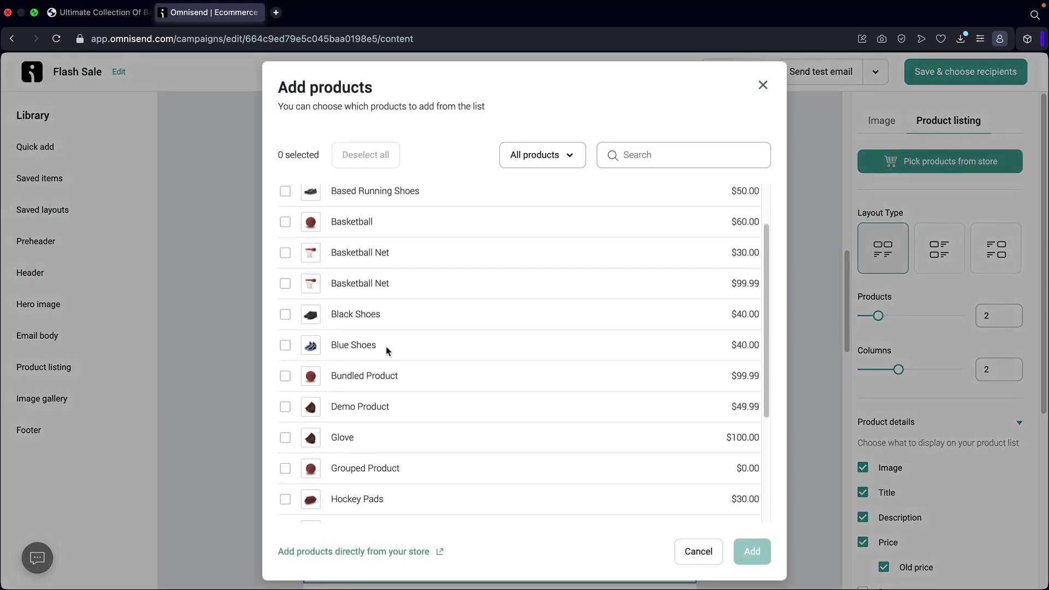
left_click(285, 373)
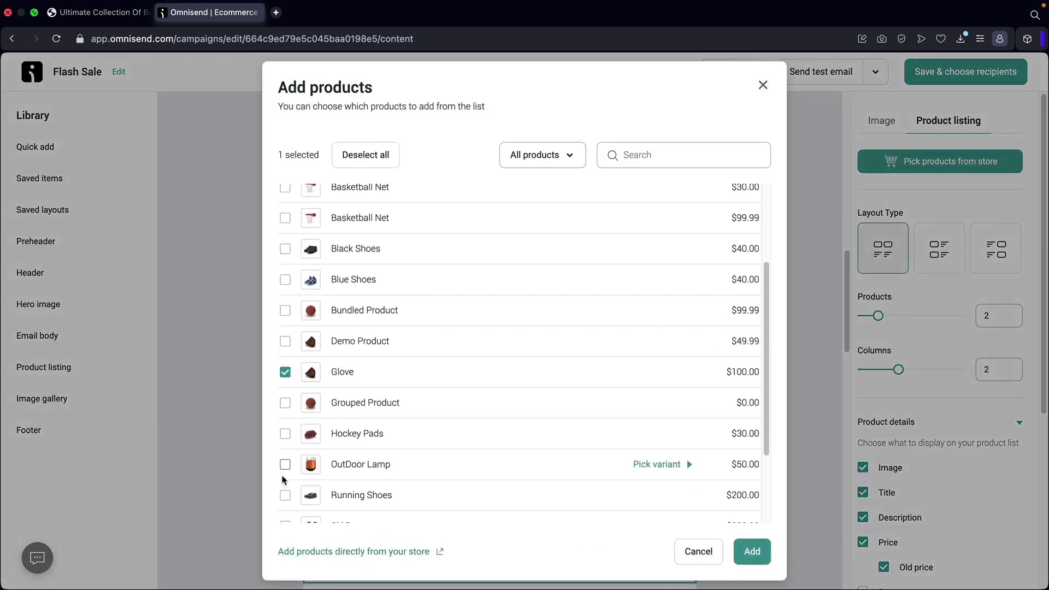
left_click(285, 497)
left_click(752, 552)
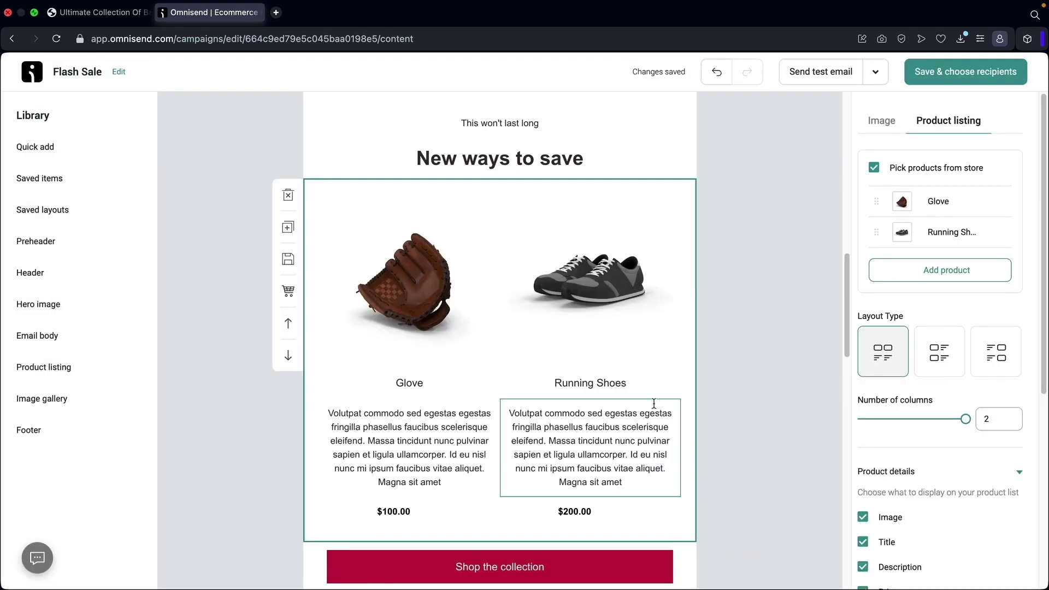
scroll(612, 369, "down", 1)
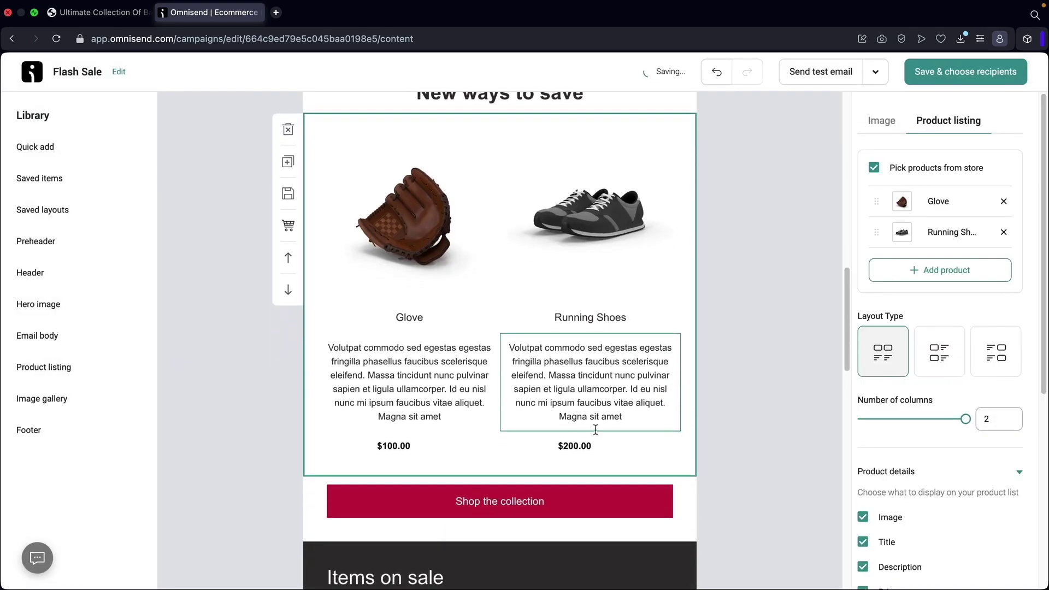
scroll(597, 426, "down", 3)
left_click(541, 369)
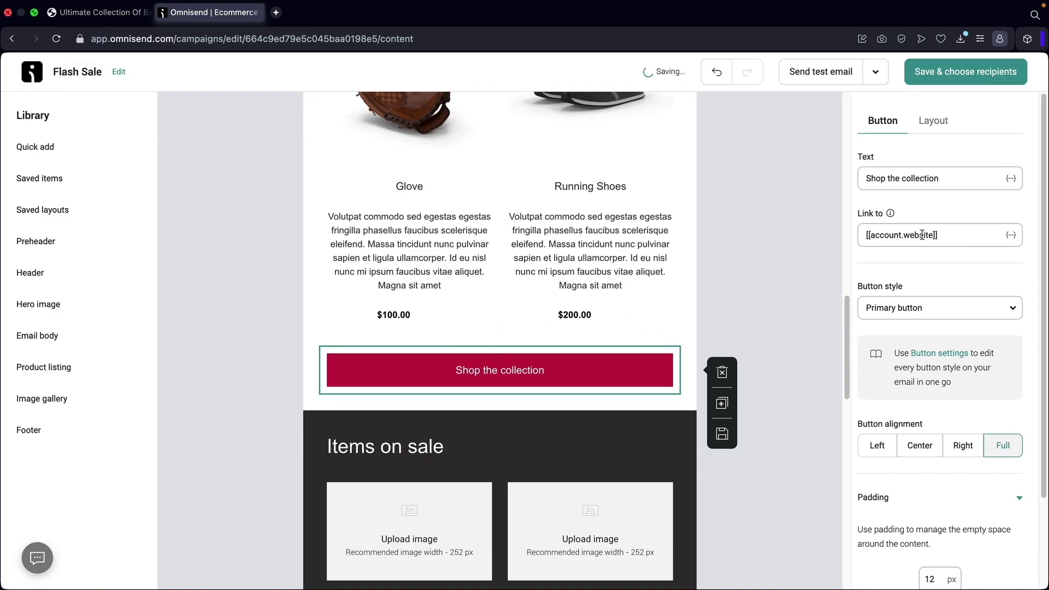
Delete the Items on sale heading, its empty product grid and the Shop sale items button.
scroll(601, 303, "down", 4)
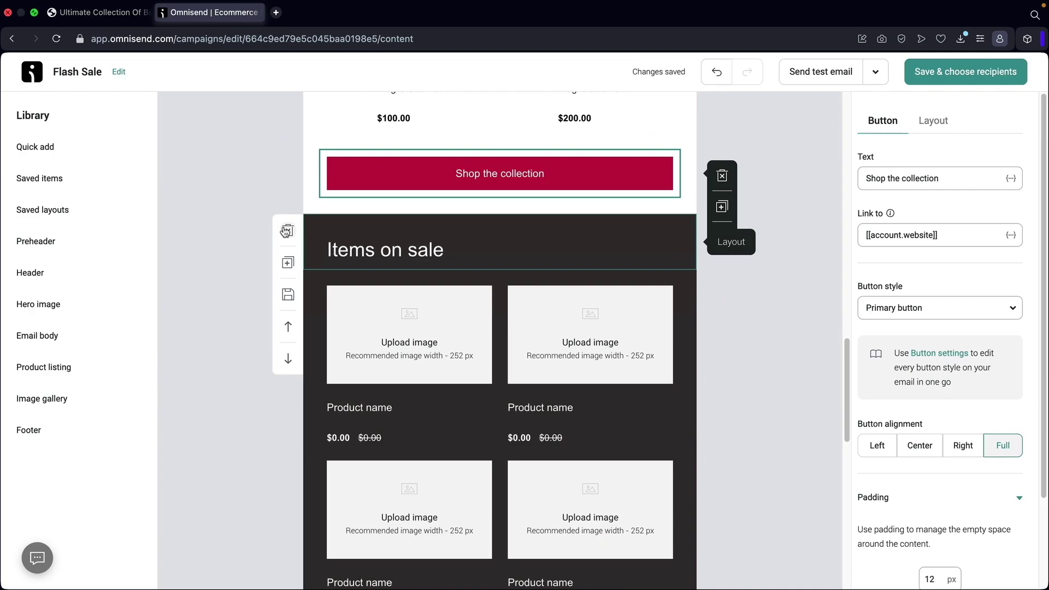
left_click(288, 231)
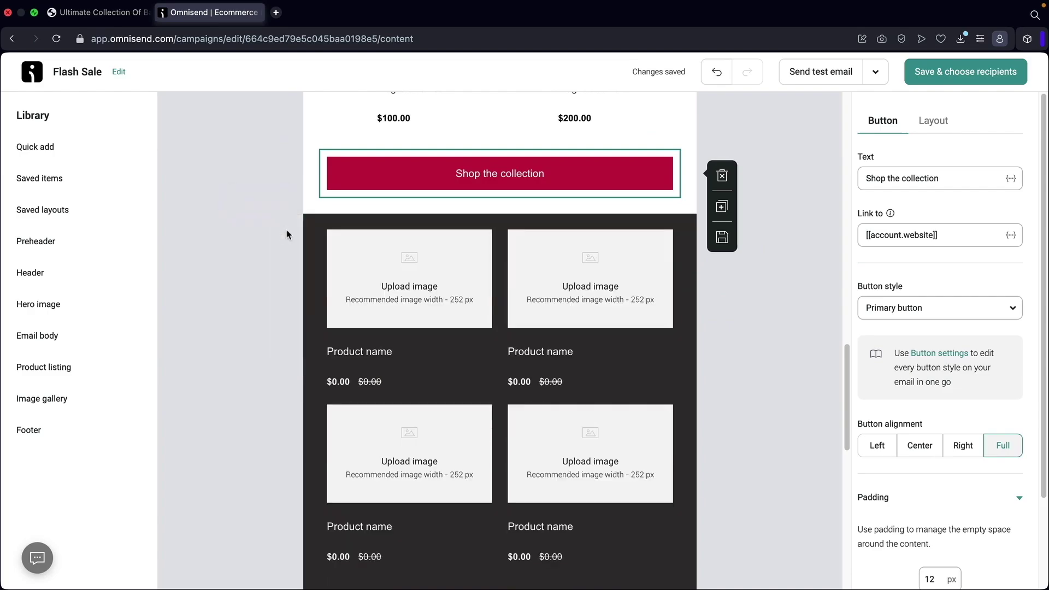
left_click(288, 230)
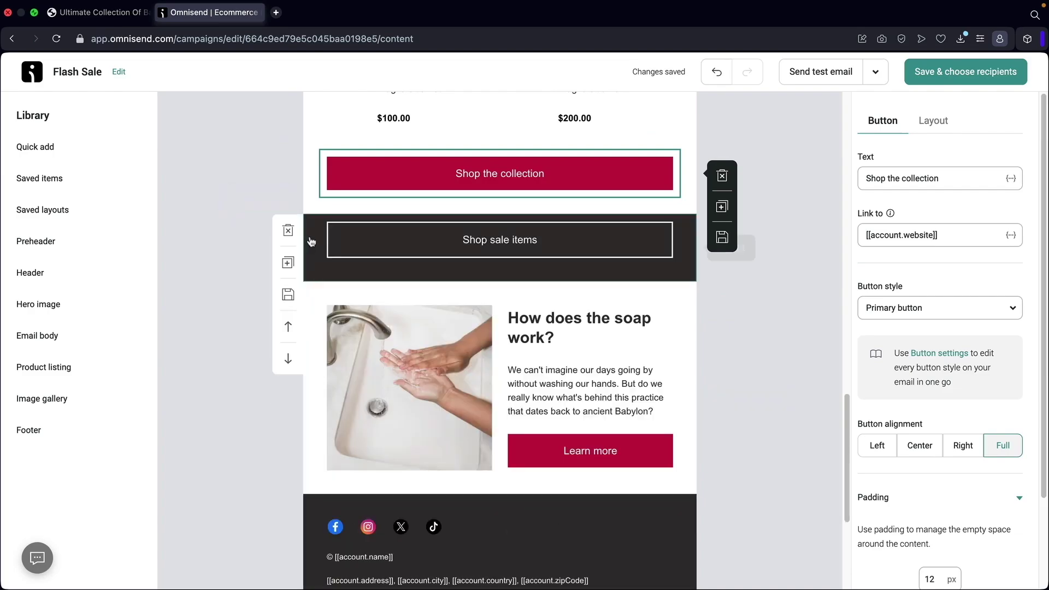
left_click(288, 230)
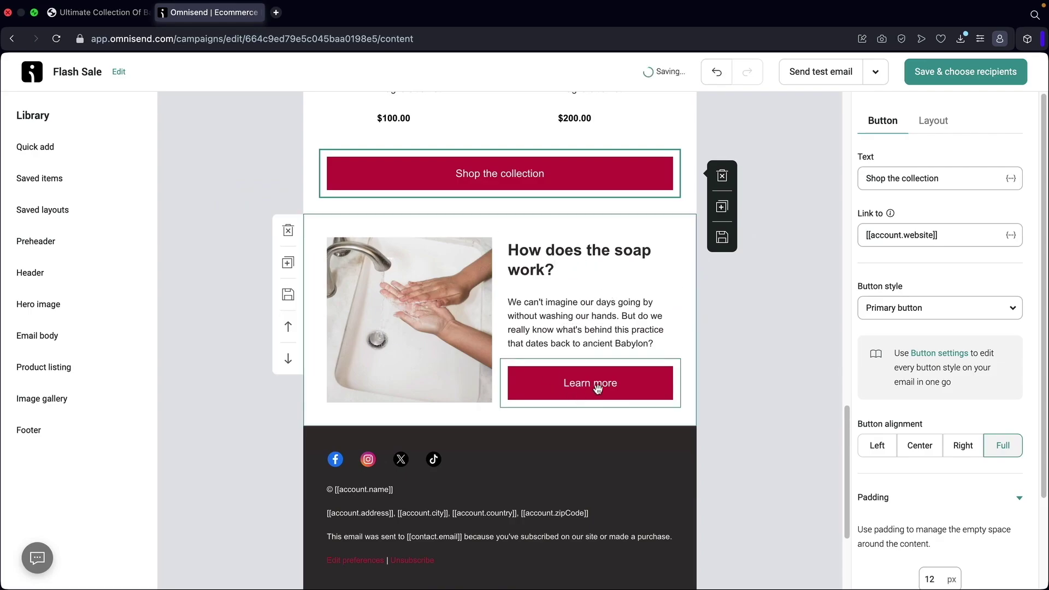
Copy the store's contact-us page URL and paste it as the Learn more button's link.
left_click(101, 12)
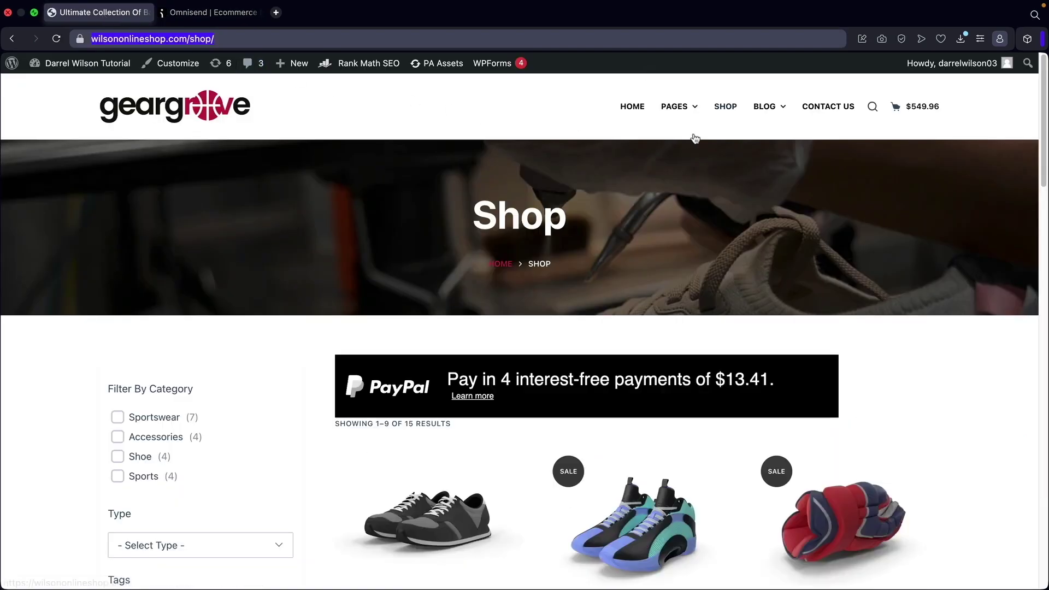
left_click(836, 108)
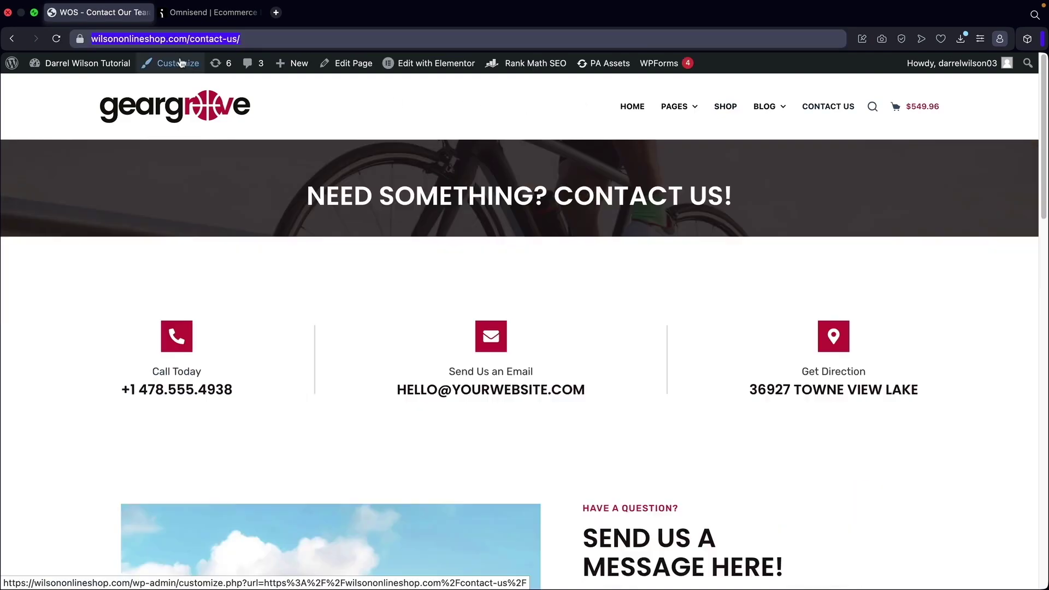
left_click(202, 13)
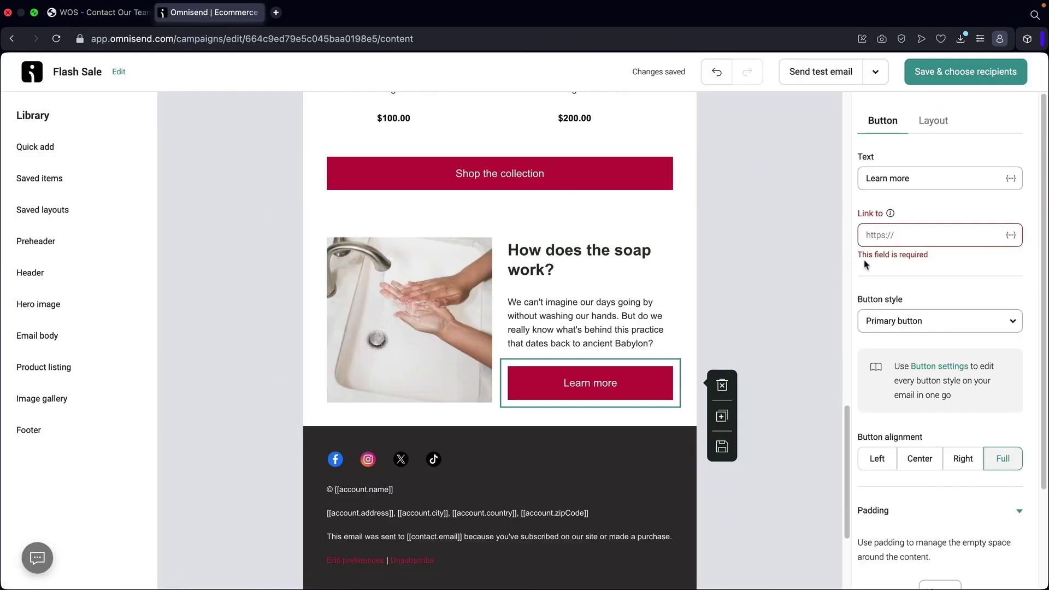
right_click(880, 236)
left_click(895, 338)
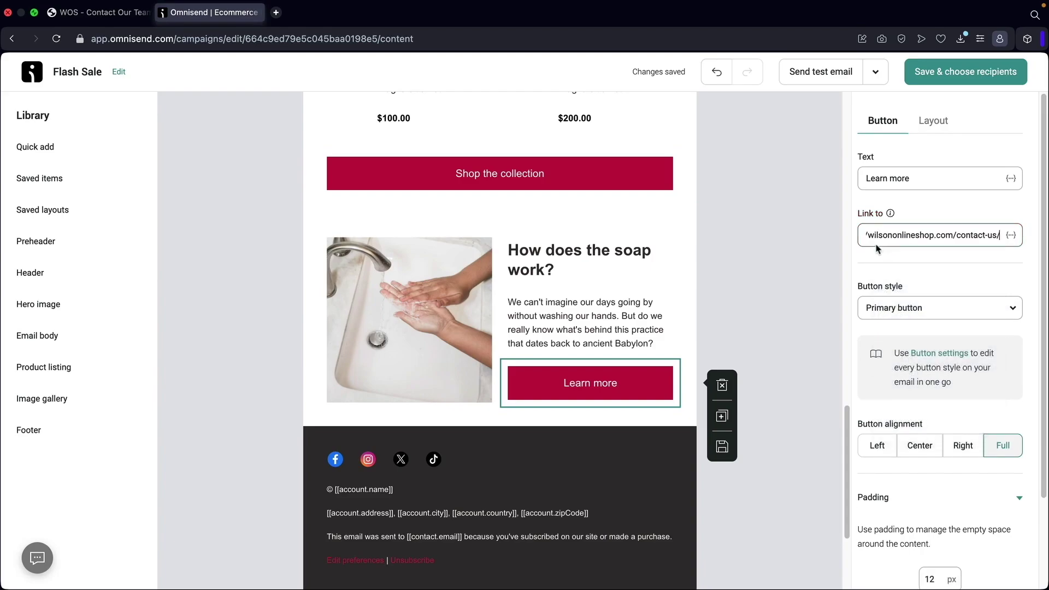
Swap the soap photo for an uploaded ChefCampus Culinary School template kits image.
left_click(602, 284)
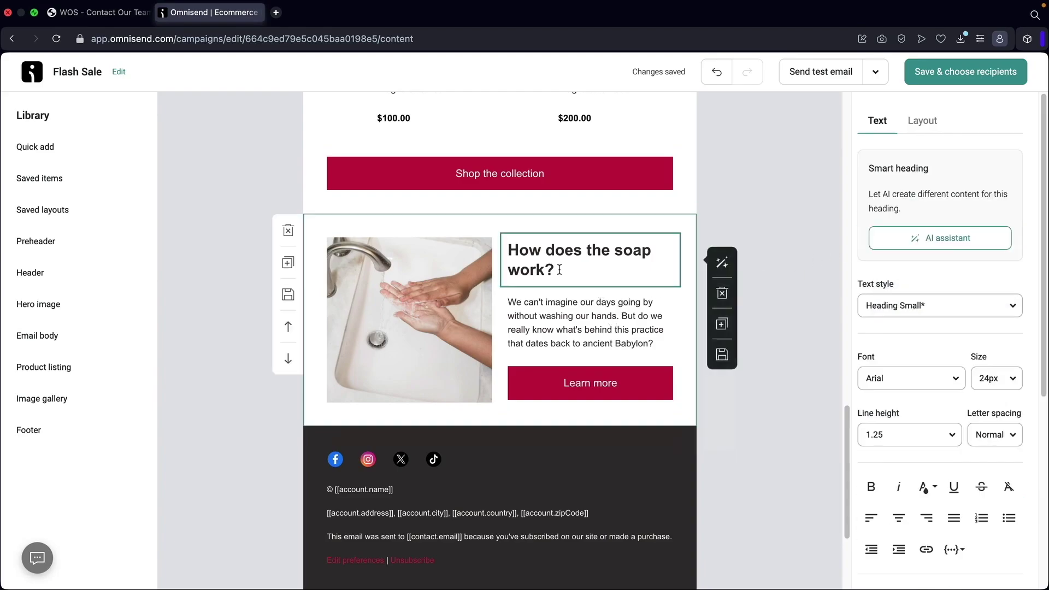
left_click(419, 301)
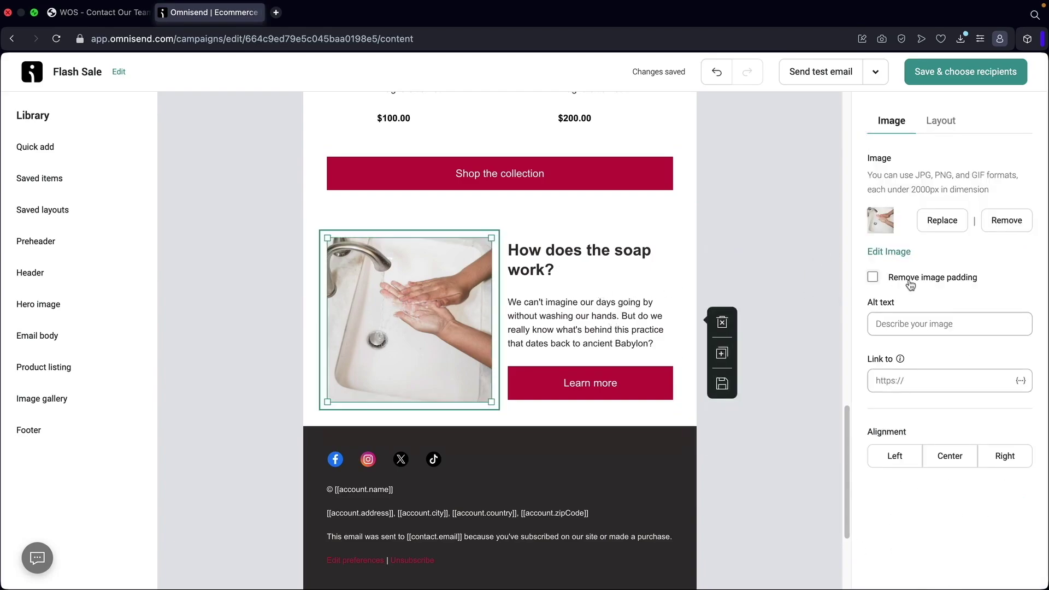
left_click(956, 225)
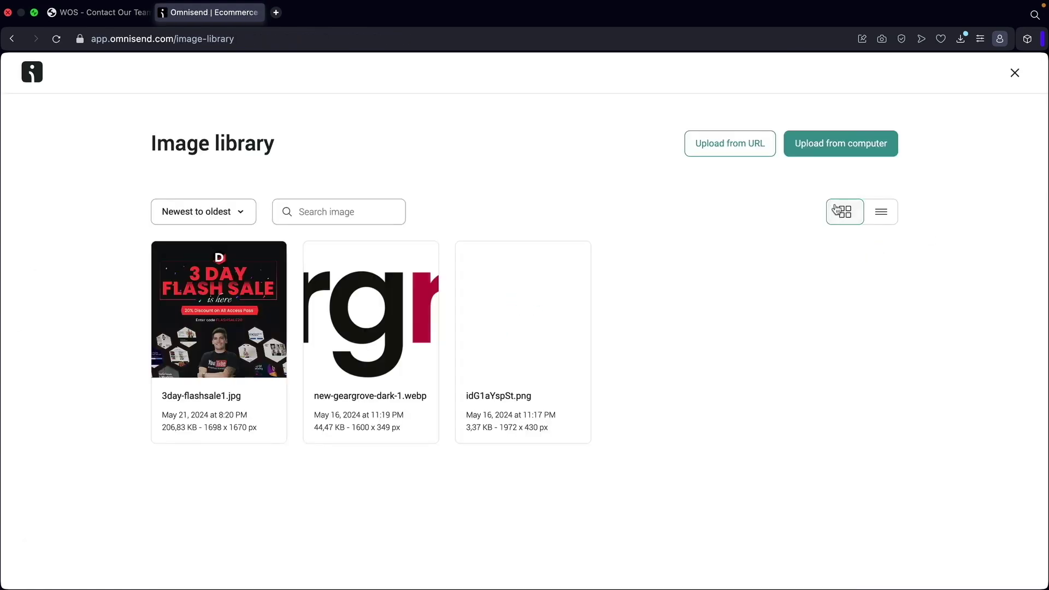
left_click(829, 144)
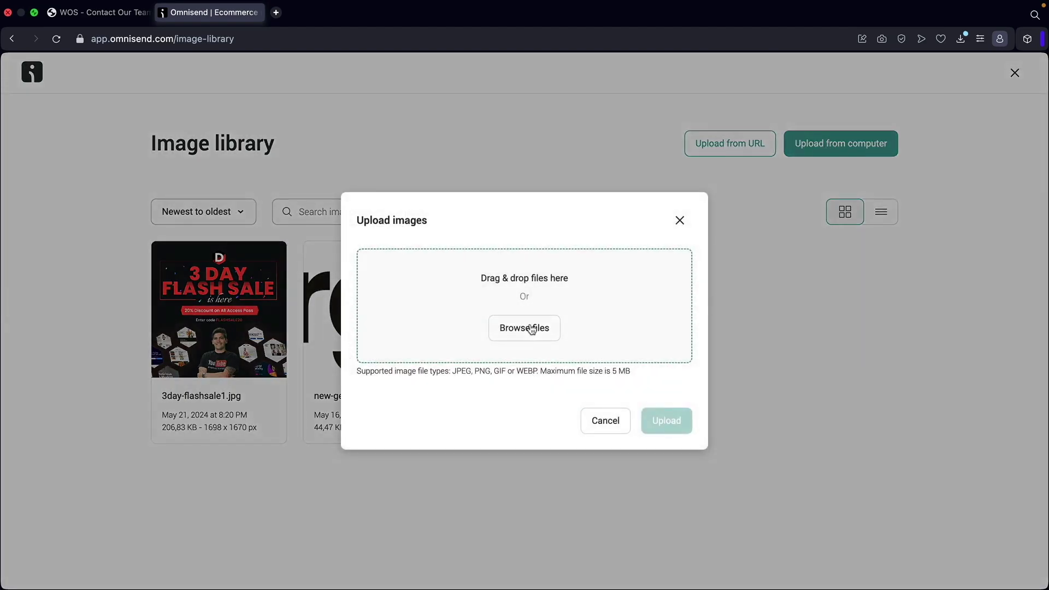
left_click(531, 328)
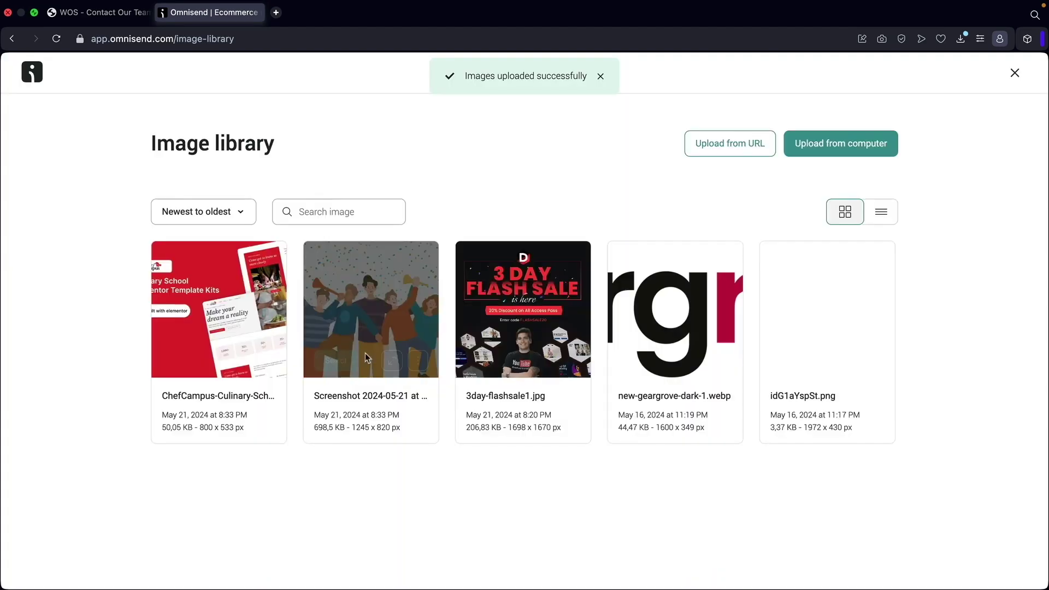
left_click(191, 362)
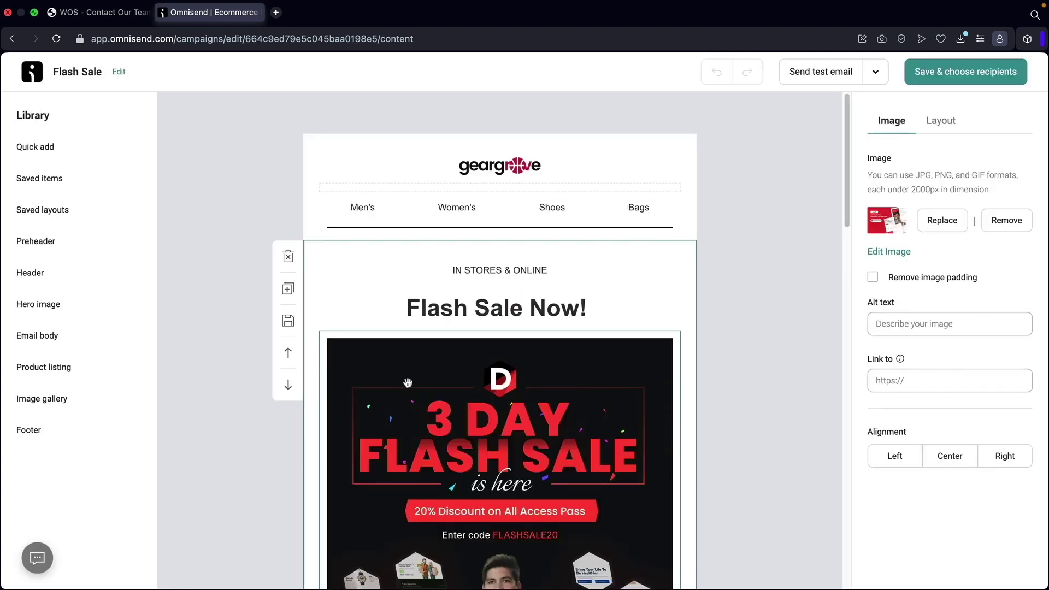
scroll(438, 383, "down", 10)
scroll(440, 381, "up", 4)
scroll(439, 381, "up", 5)
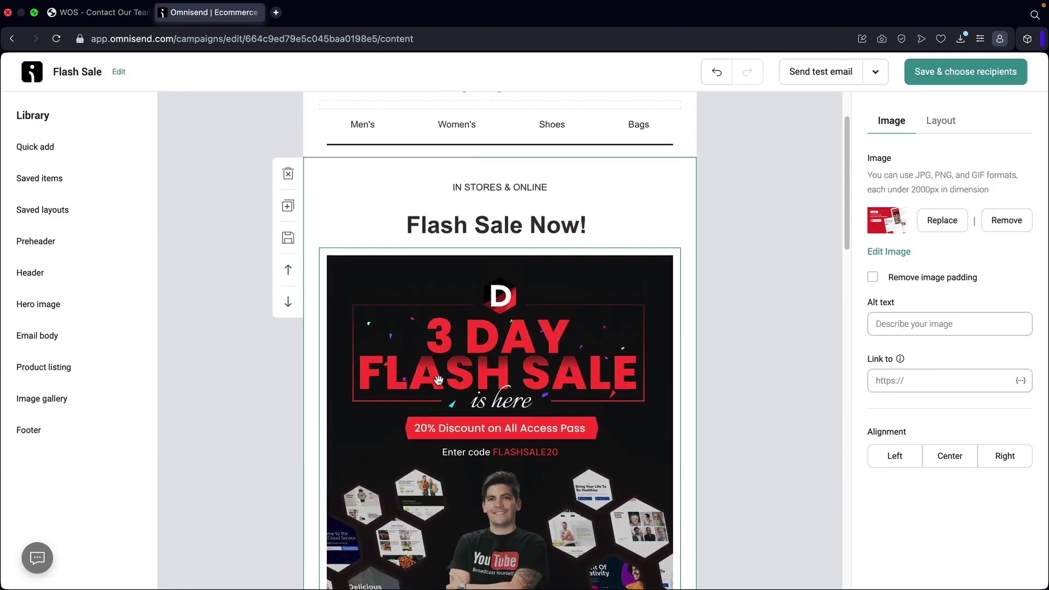
scroll(528, 367, "down", 5)
scroll(528, 367, "down", 12)
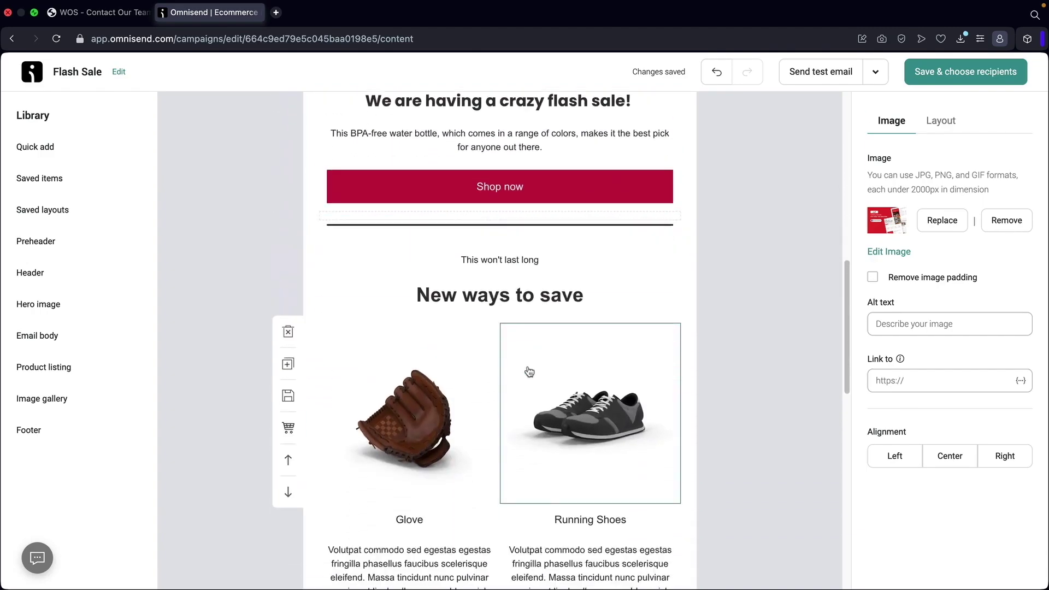
scroll(539, 319, "down", 2)
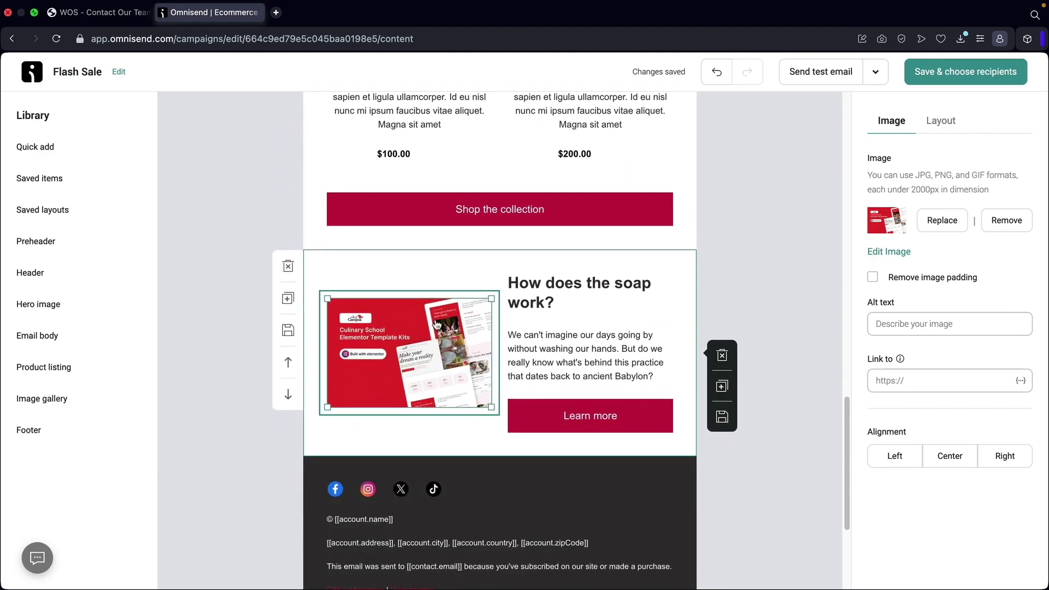
Change the 'How does the soap work?' heading to 'Did you want to use our templates?'.
triple_click(572, 286)
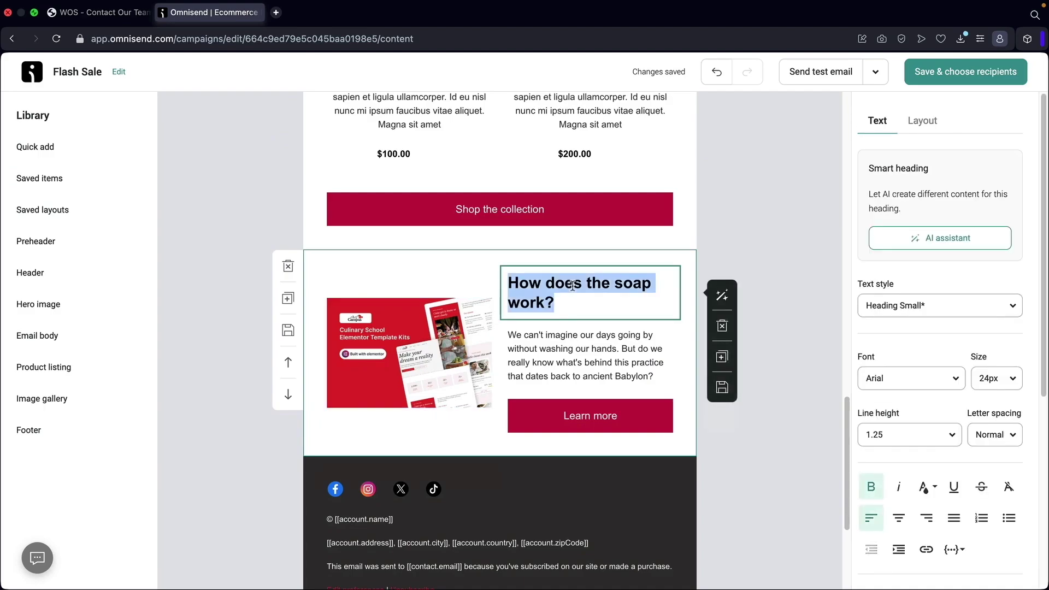
type("Did you want to")
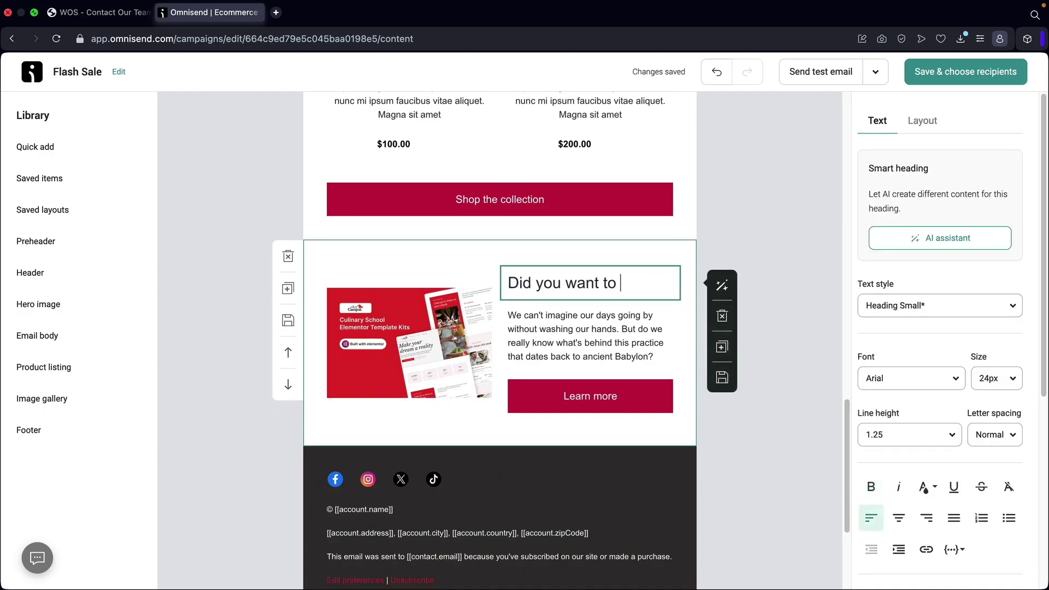
type(" use our templates?")
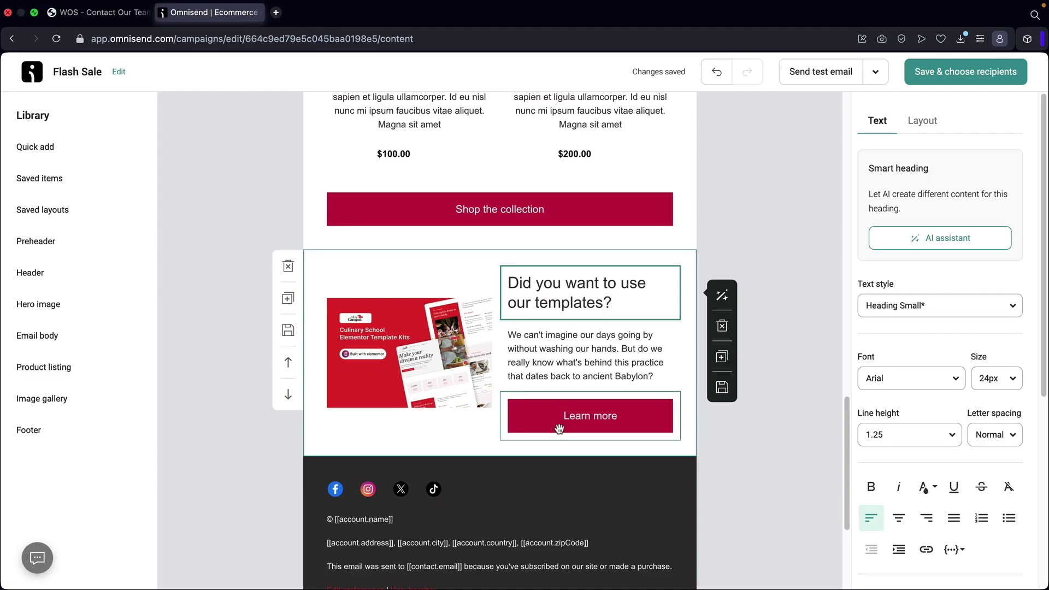
scroll(542, 405, "up", 15)
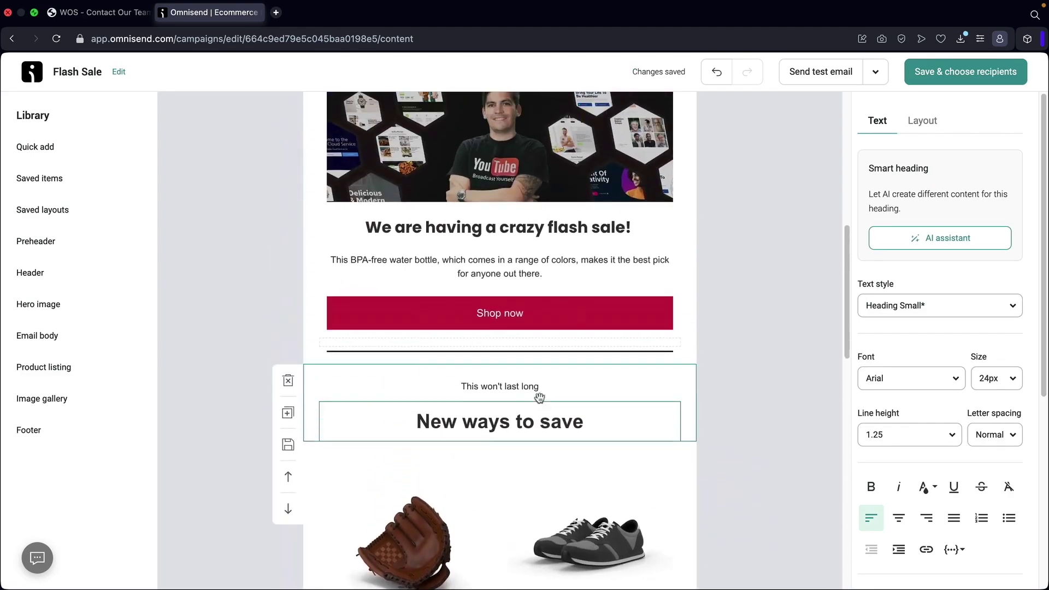
scroll(540, 398, "up", 2)
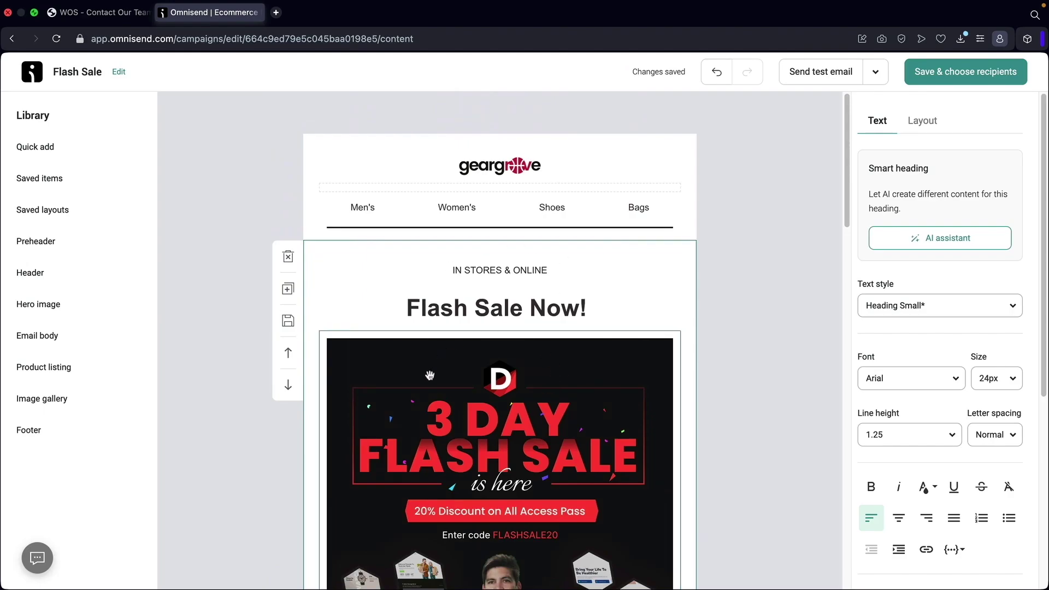
left_click(823, 75)
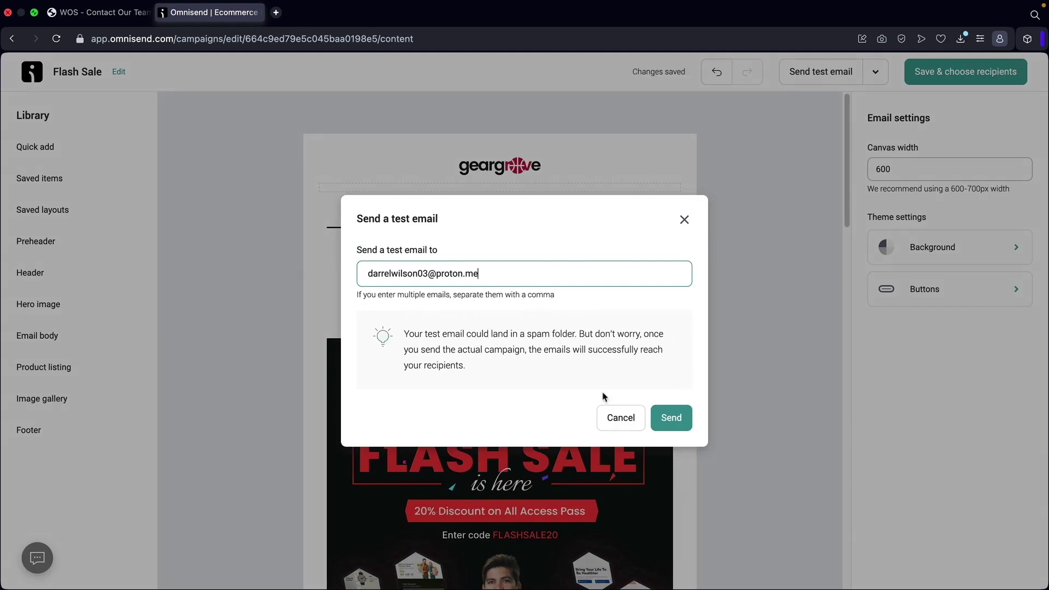
Send the test email to the prefilled account address.
left_click(673, 416)
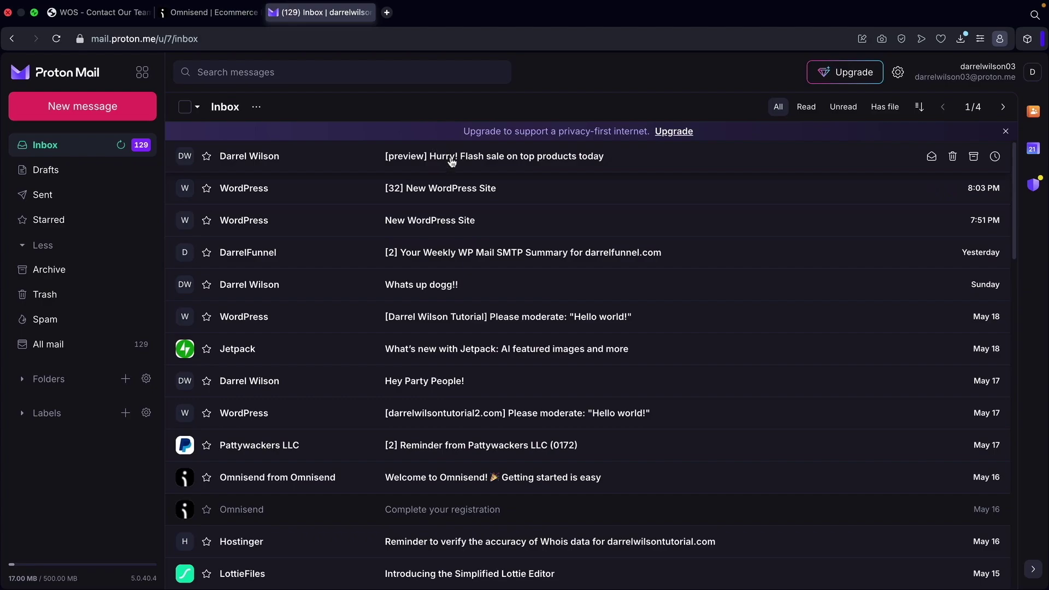
Open the Flash Sale preview email and check where its Shop now link leads.
left_click(451, 159)
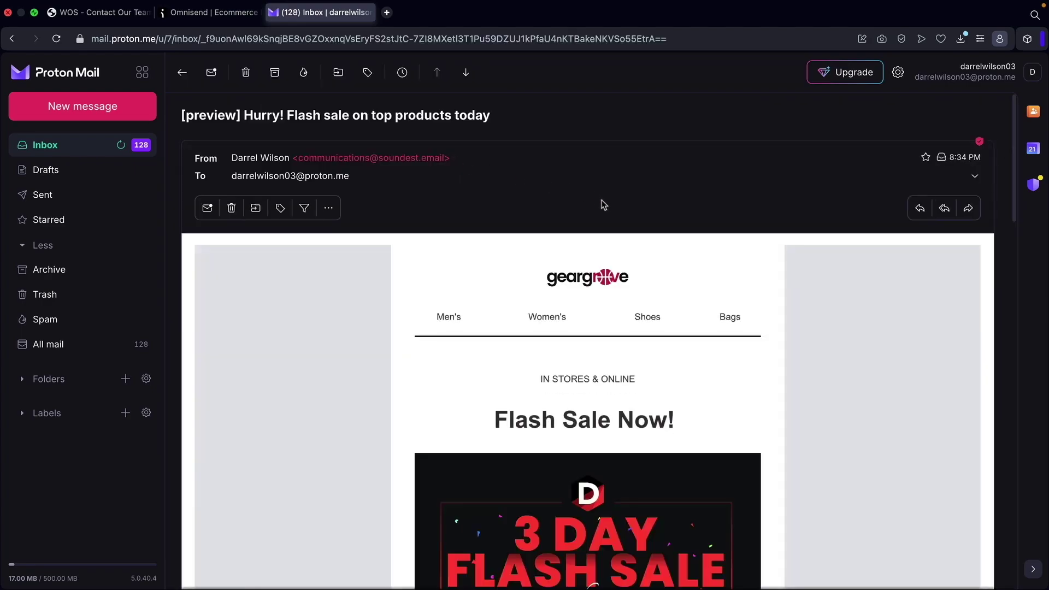
scroll(834, 309, "down", 4)
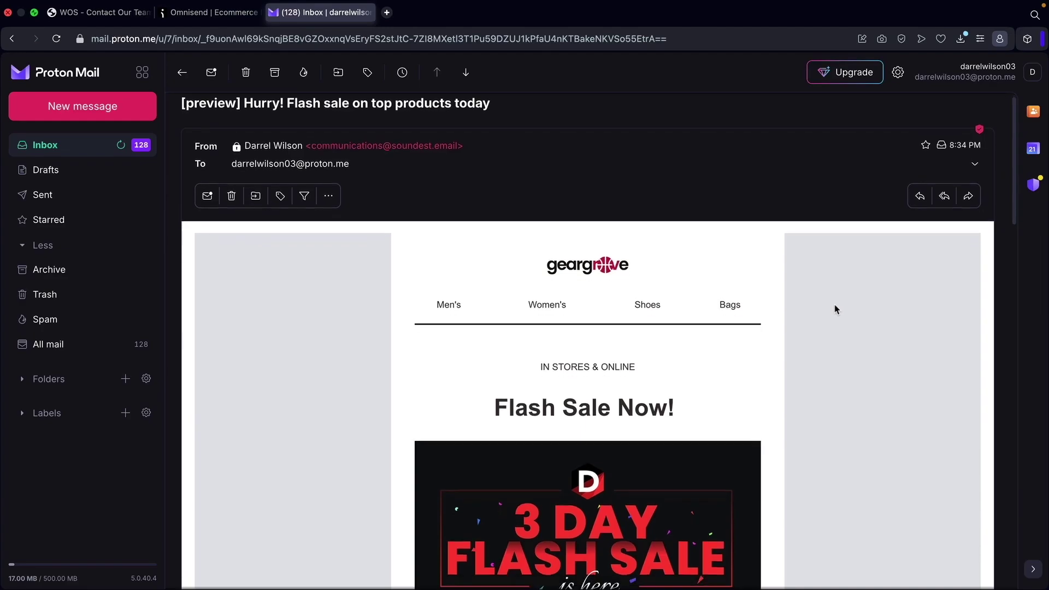
scroll(834, 311, "down", 5)
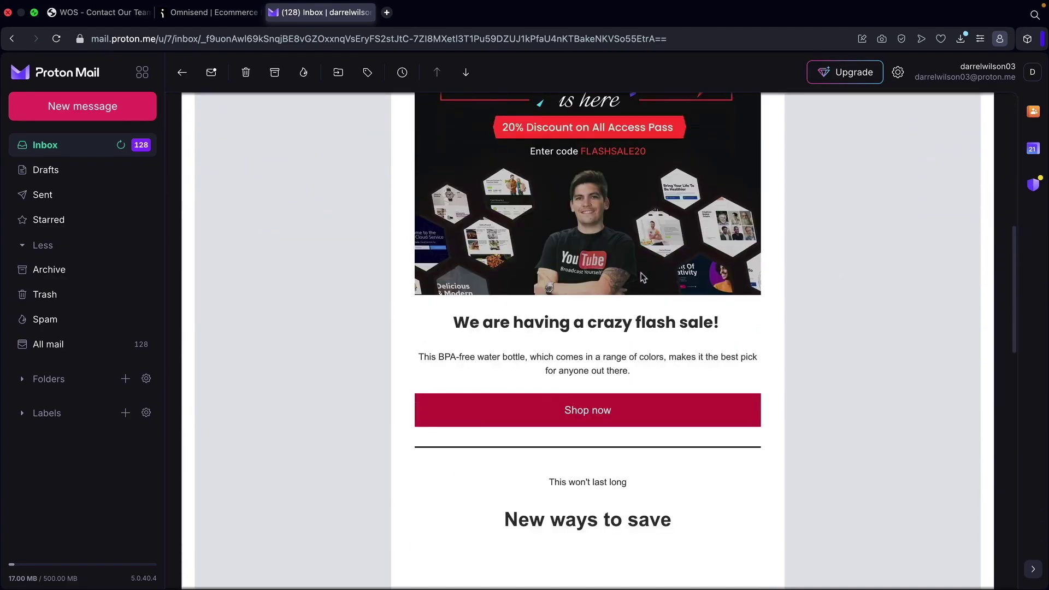
left_click(579, 416)
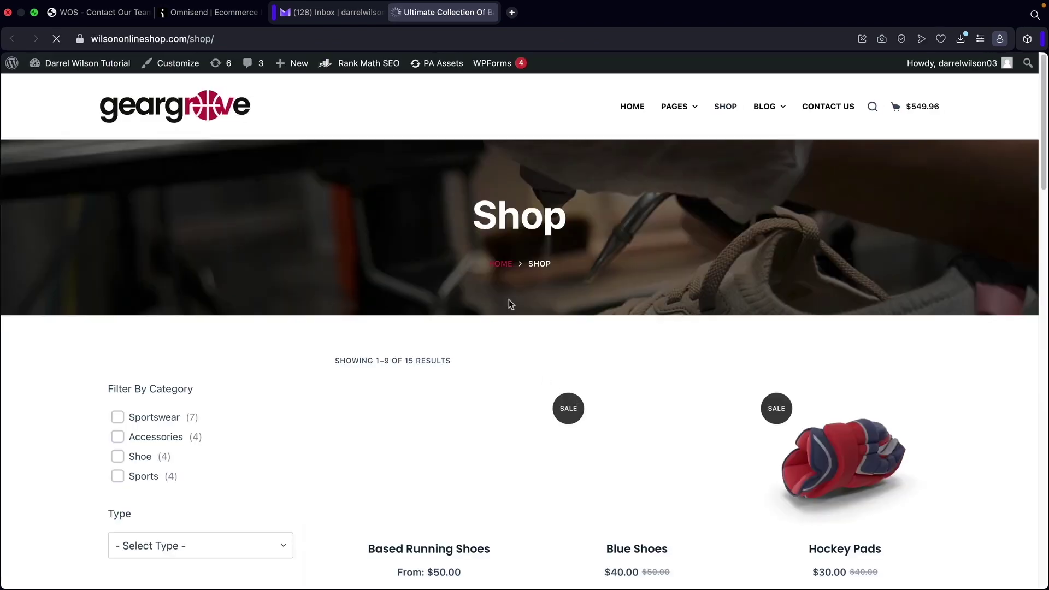
left_click(329, 16)
Review the rest of the email and its footer, then open a product link.
scroll(547, 319, "down", 6)
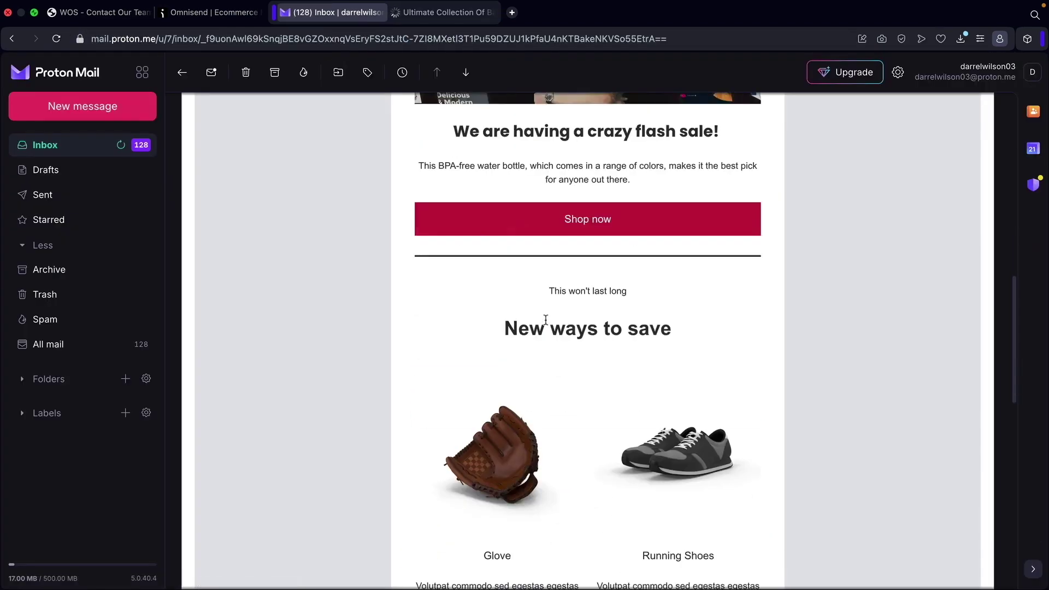
scroll(547, 319, "down", 10)
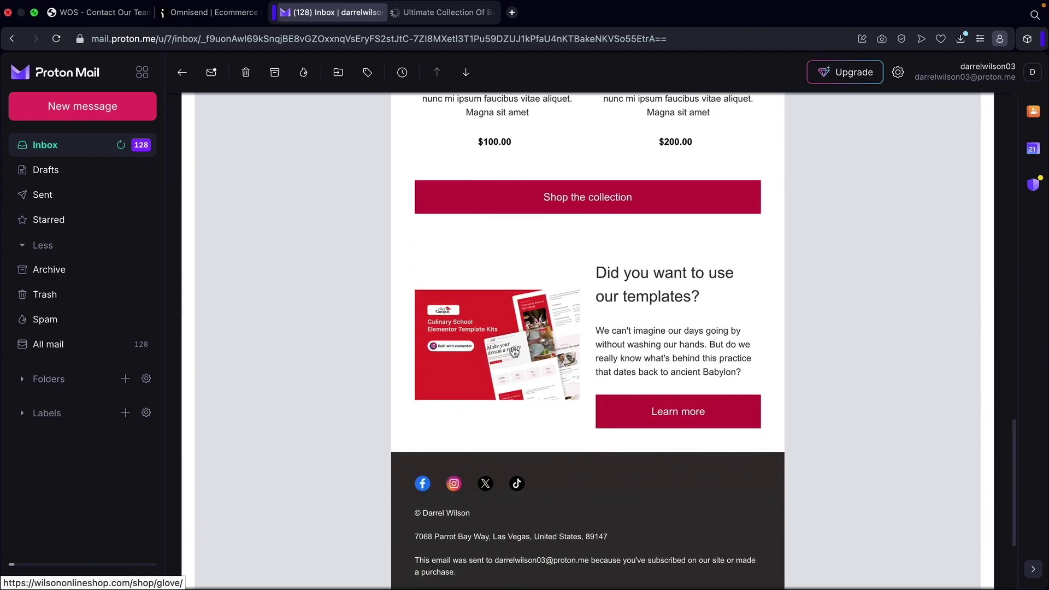
scroll(640, 352, "down", 2)
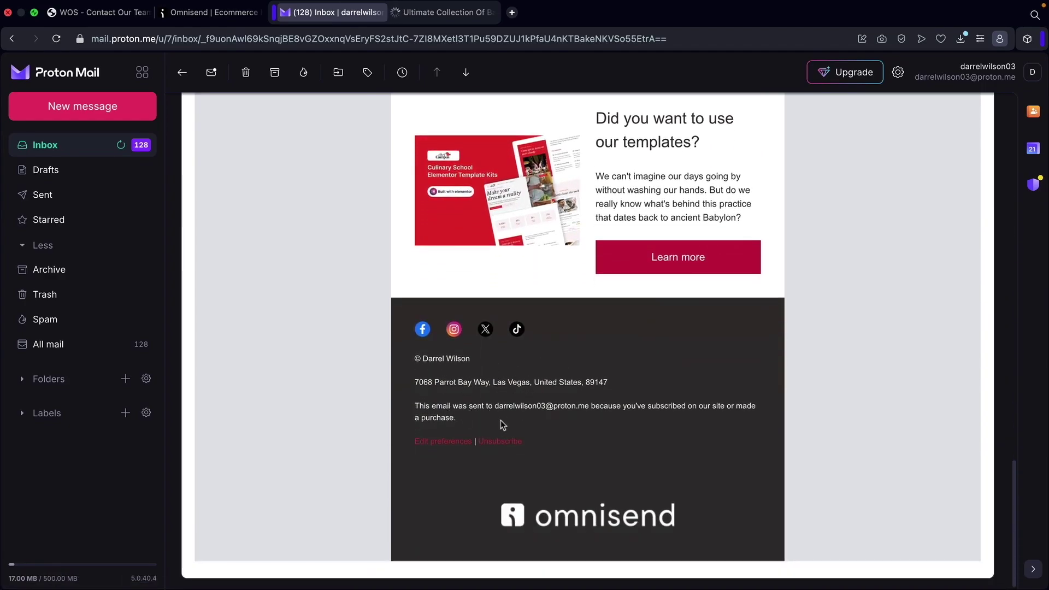
left_click_drag(433, 360, 540, 383)
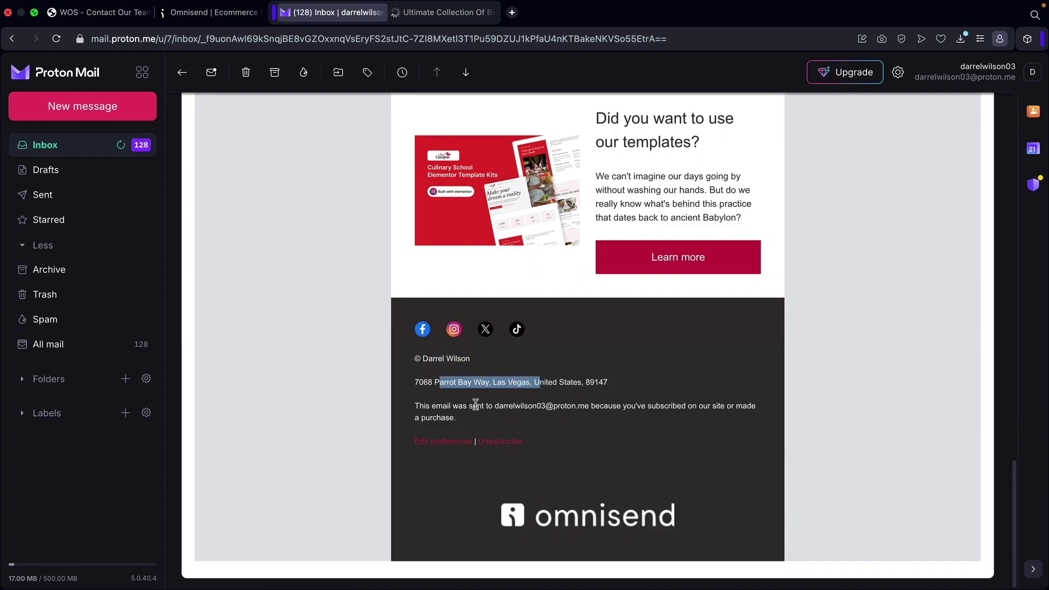
left_click_drag(474, 405, 645, 406)
scroll(644, 405, "up", 7)
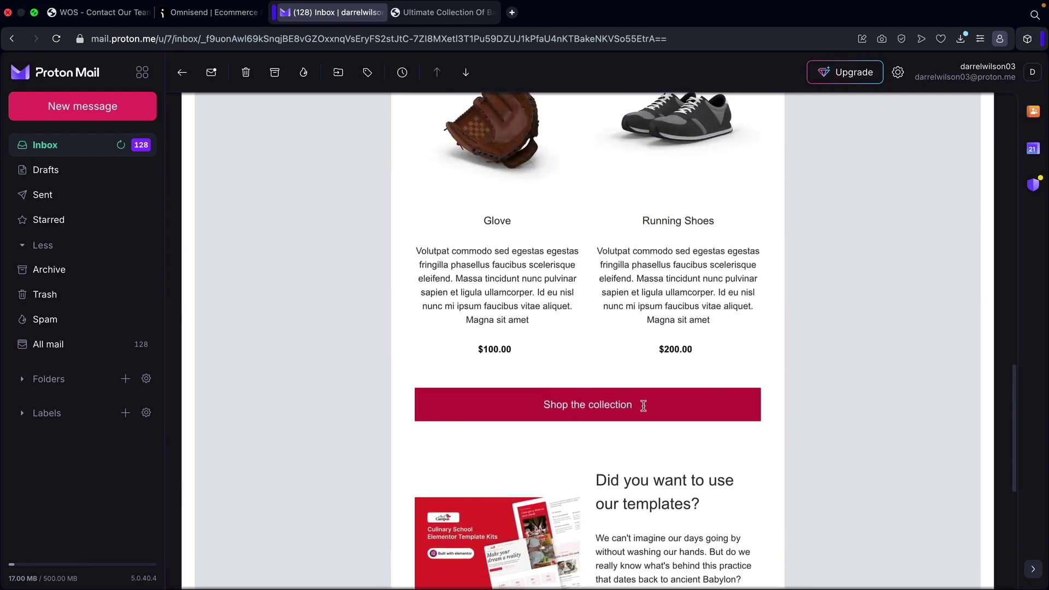
scroll(643, 405, "up", 7)
scroll(637, 407, "down", 4)
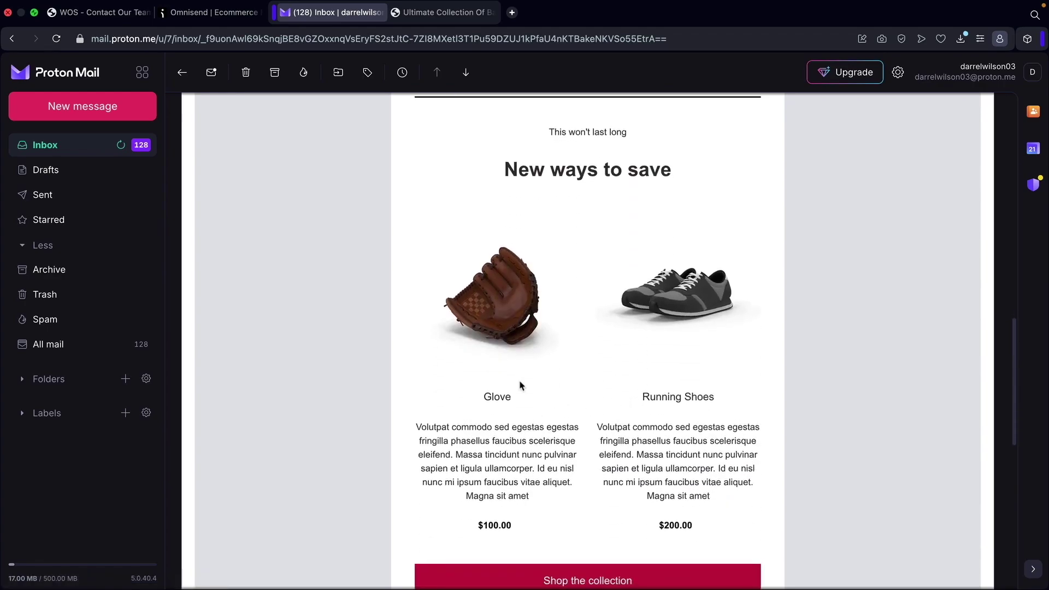
left_click(515, 326)
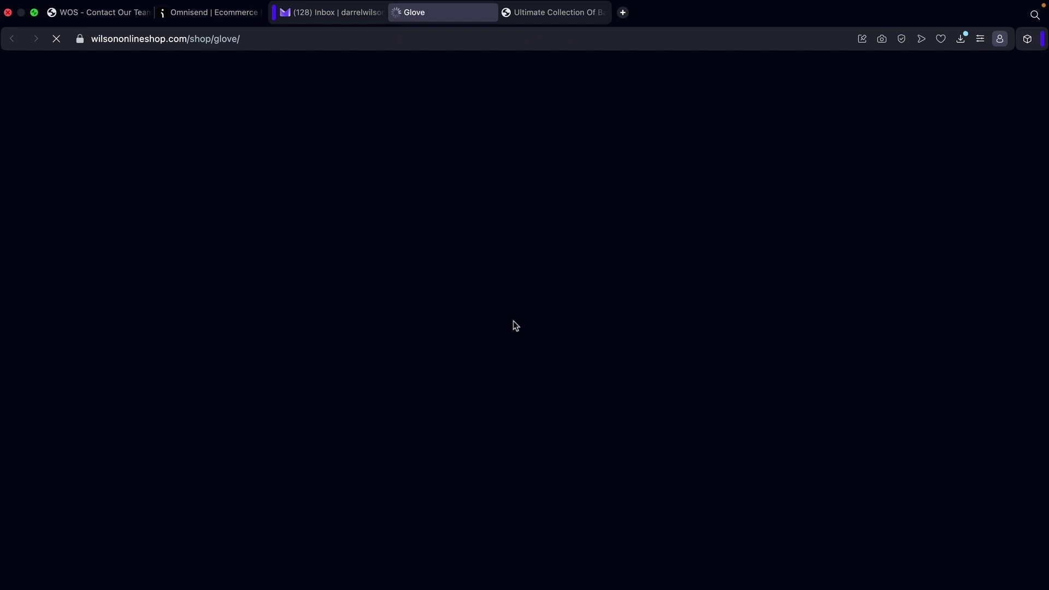
Scroll the $100 Glove product page, then return to the Omnisend email editor.
scroll(699, 349, "down", 2)
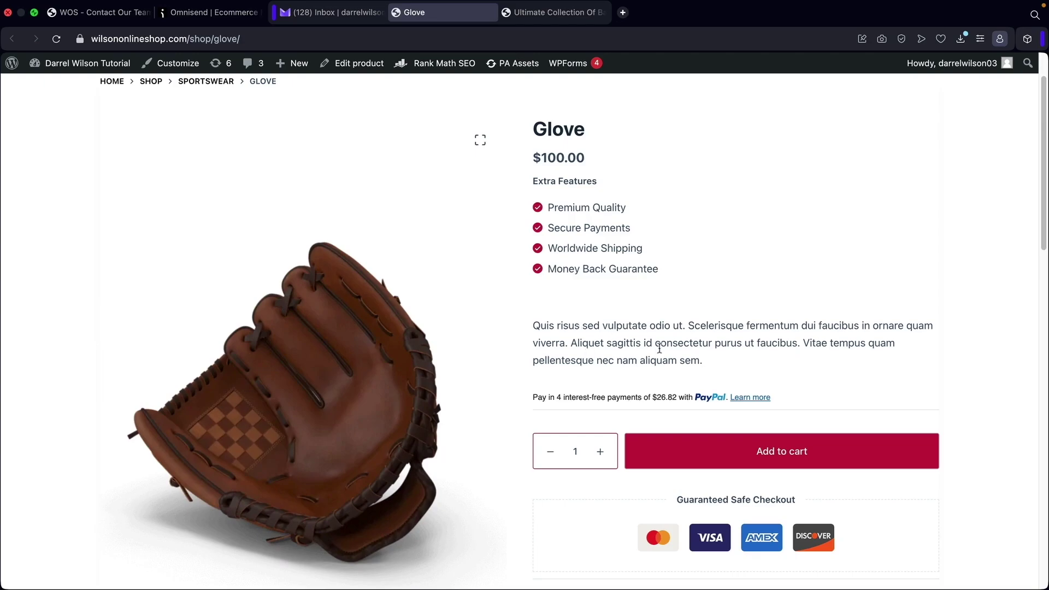
left_click(211, 14)
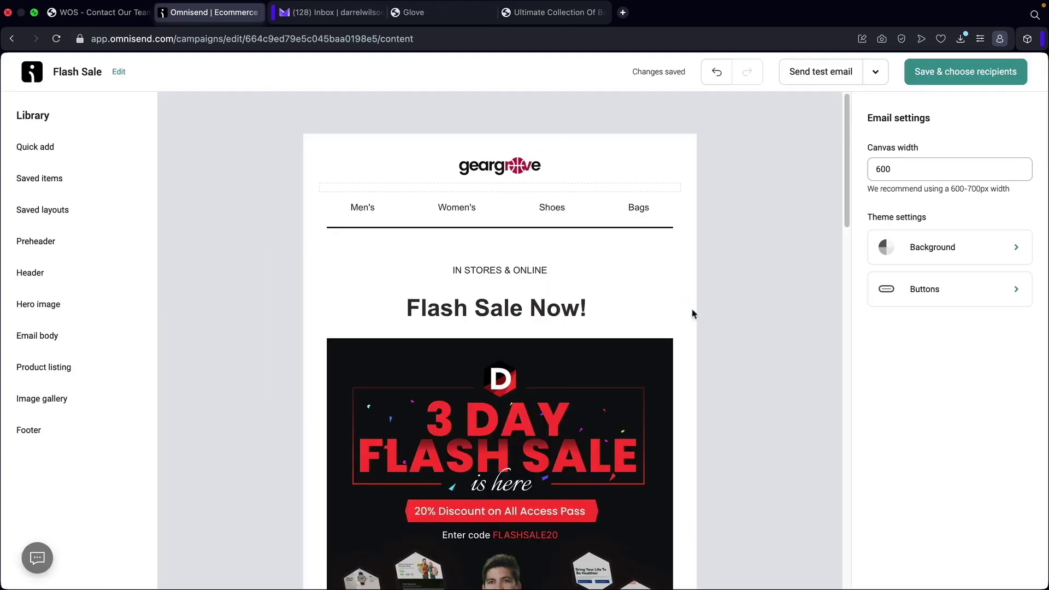
Save the email and target only the Active email subscribers segment, dropping Inactive contacts.
left_click(964, 76)
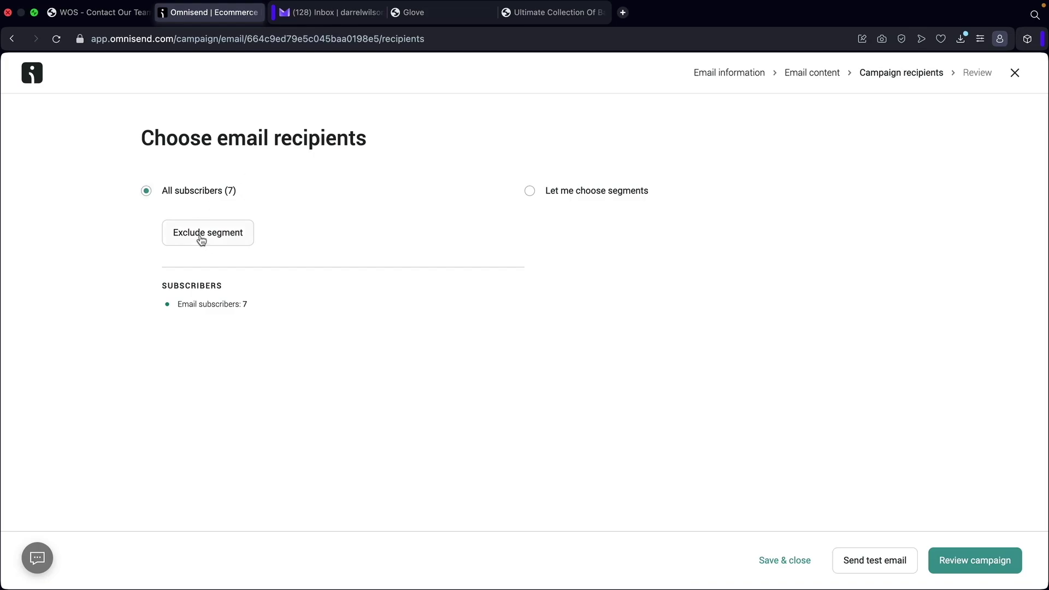
left_click(529, 193)
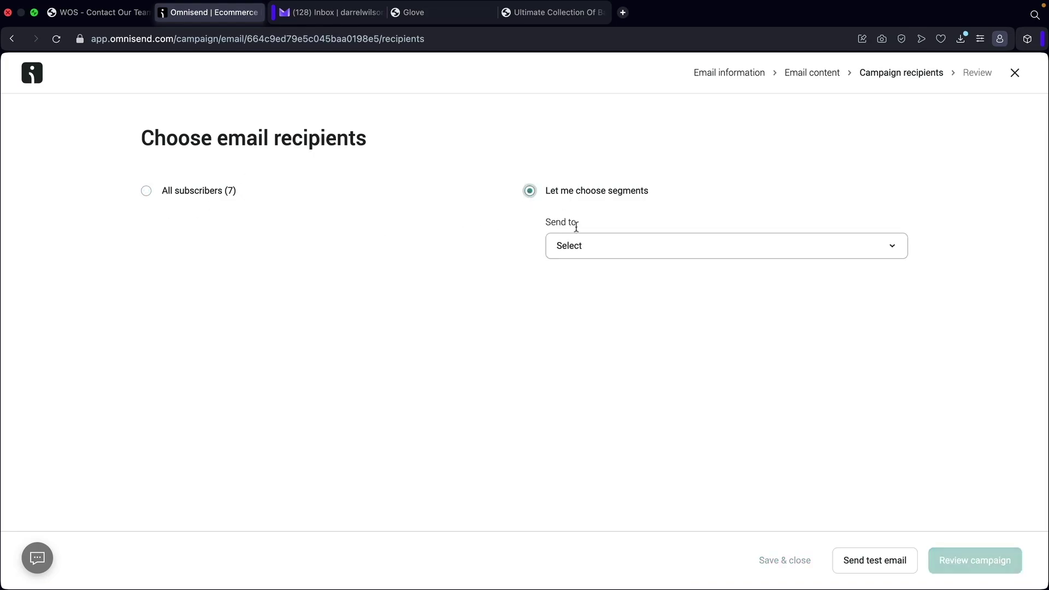
left_click(582, 247)
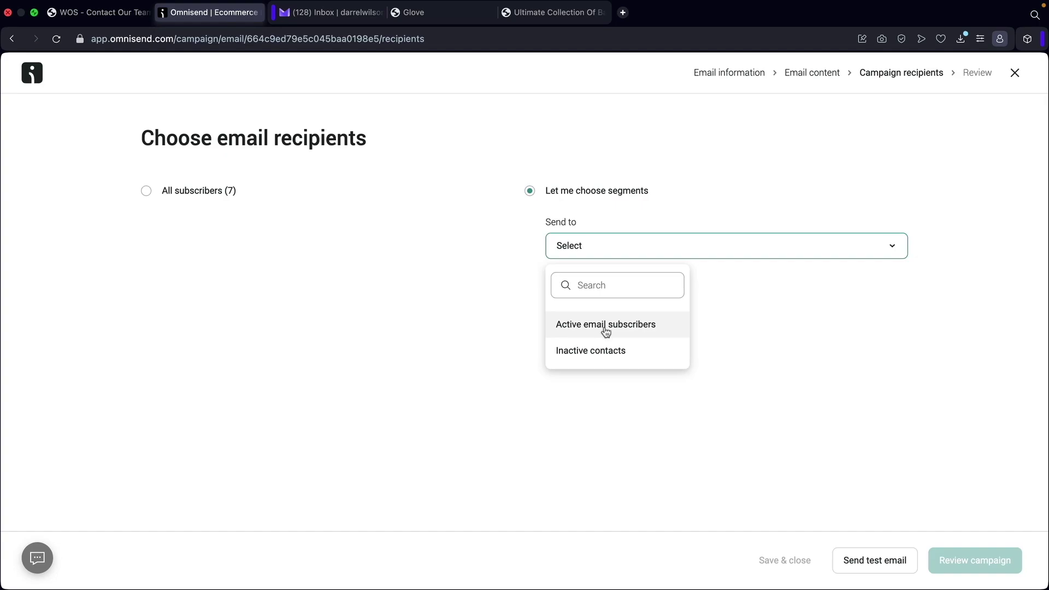
left_click(606, 328)
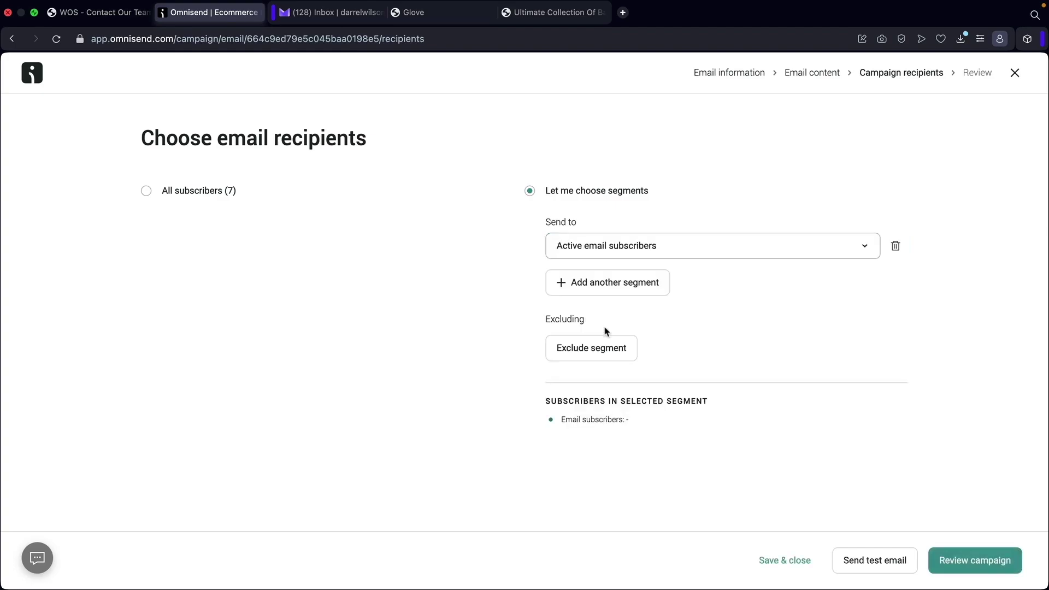
left_click(629, 288)
left_click(632, 287)
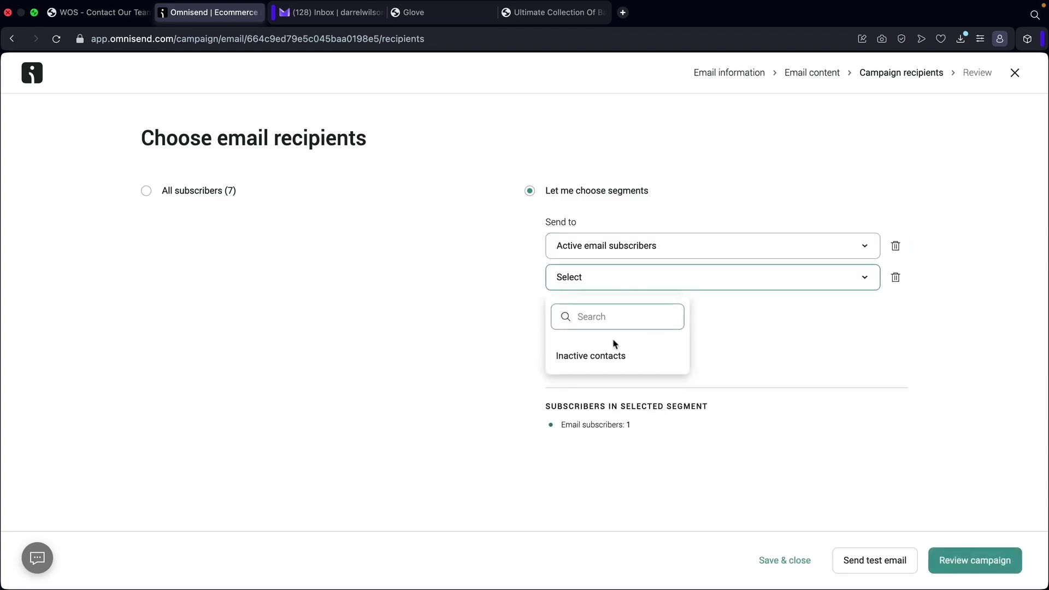
left_click(606, 357)
left_click(897, 278)
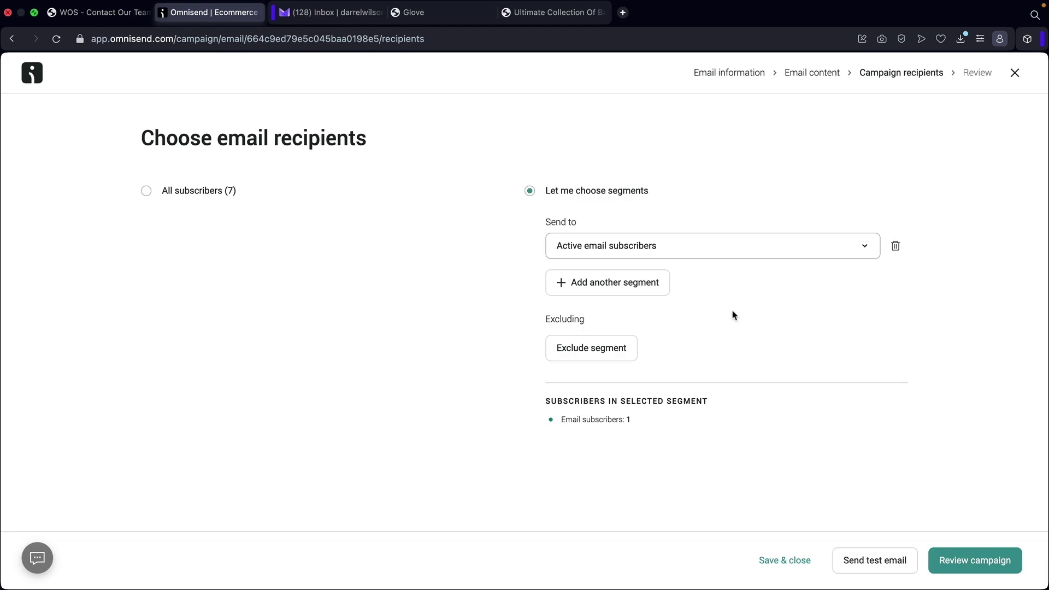
left_click(966, 562)
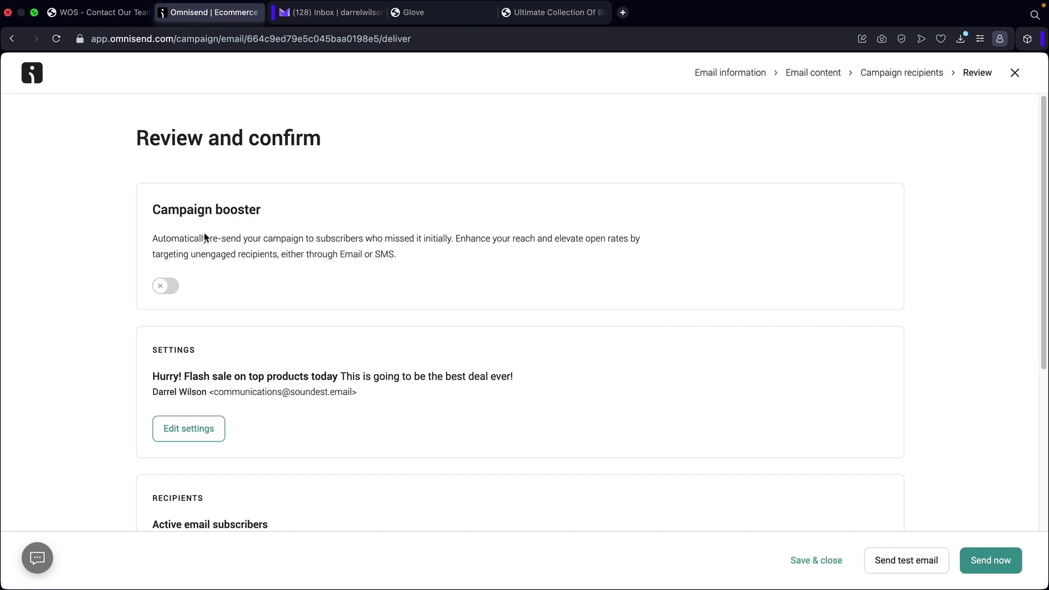
Turn on the campaign booster and look over its subject line and sending rules.
left_click(167, 287)
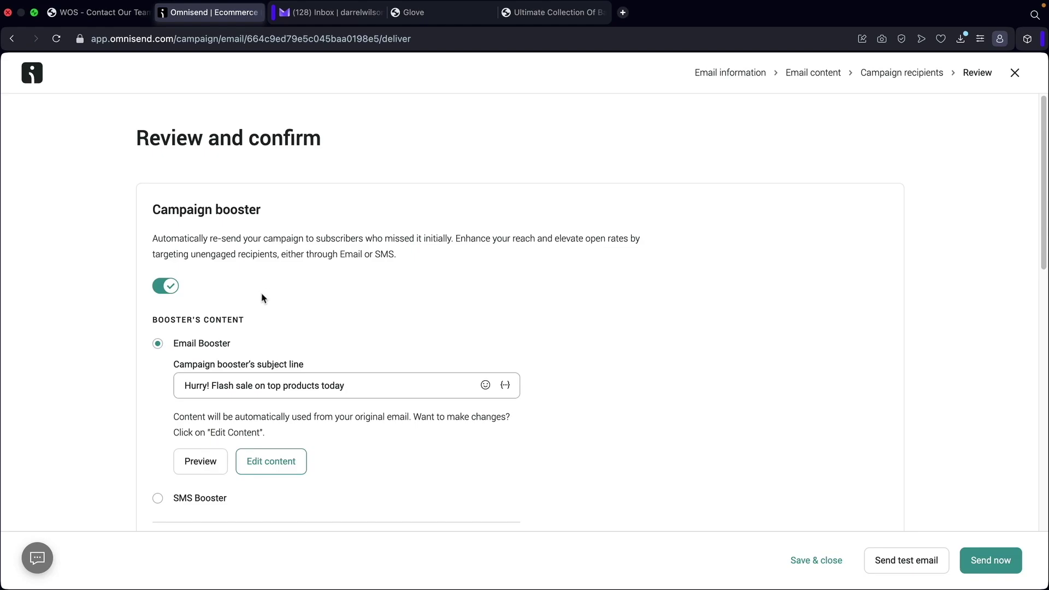
scroll(262, 298, "down", 2)
left_click_drag(356, 323, 182, 323)
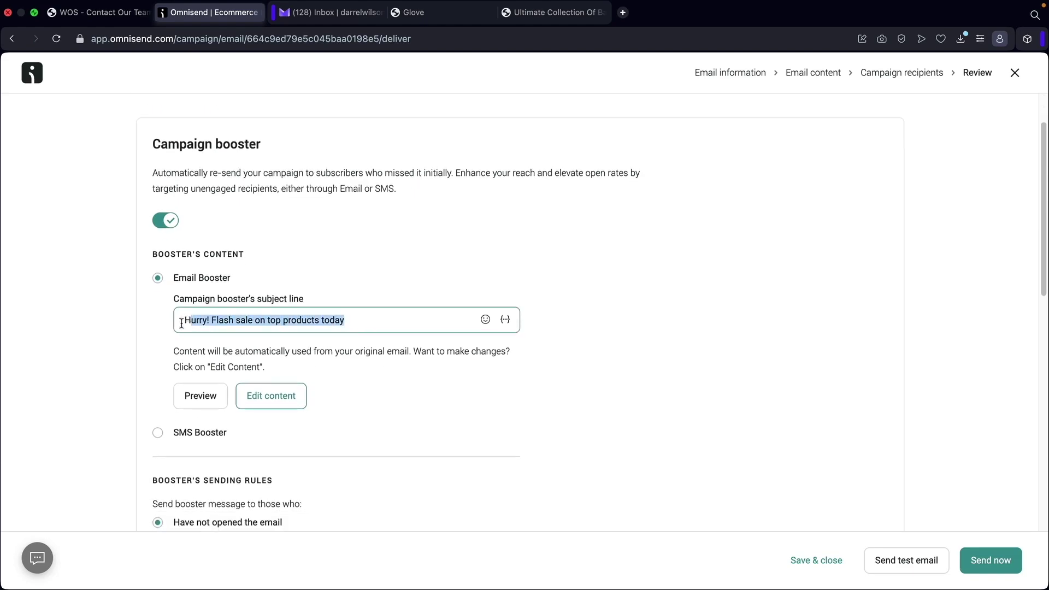
left_click(127, 323)
left_click(356, 320)
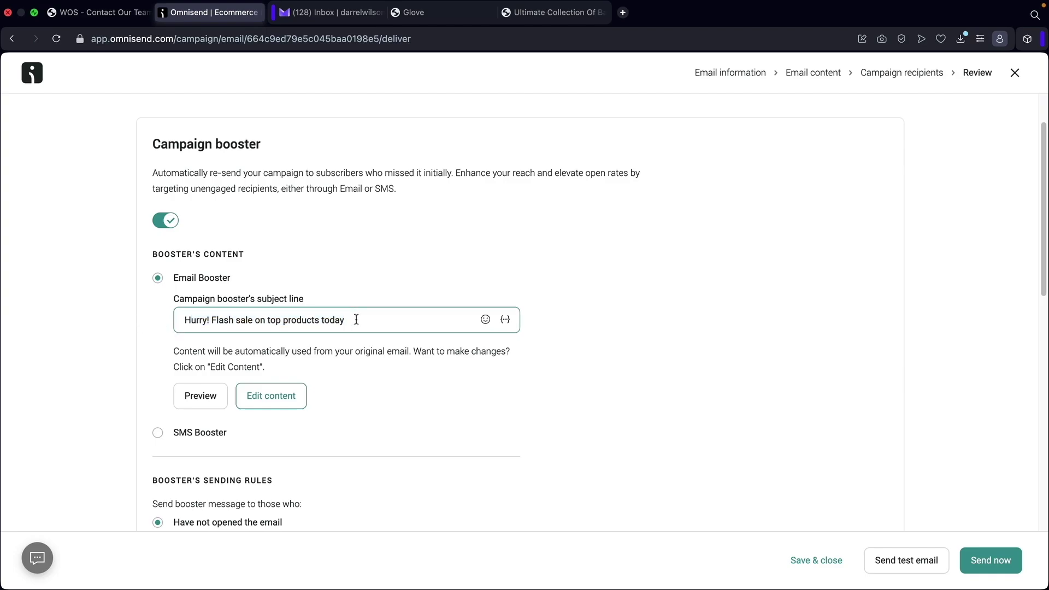
scroll(323, 320, "down", 6)
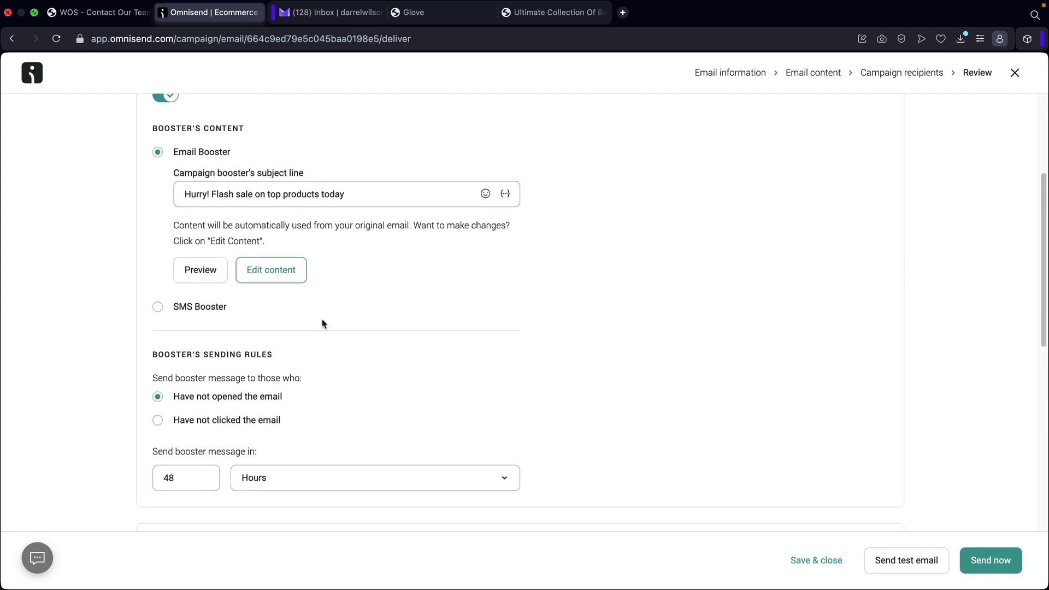
left_click(229, 295)
left_click_drag(166, 284, 269, 283)
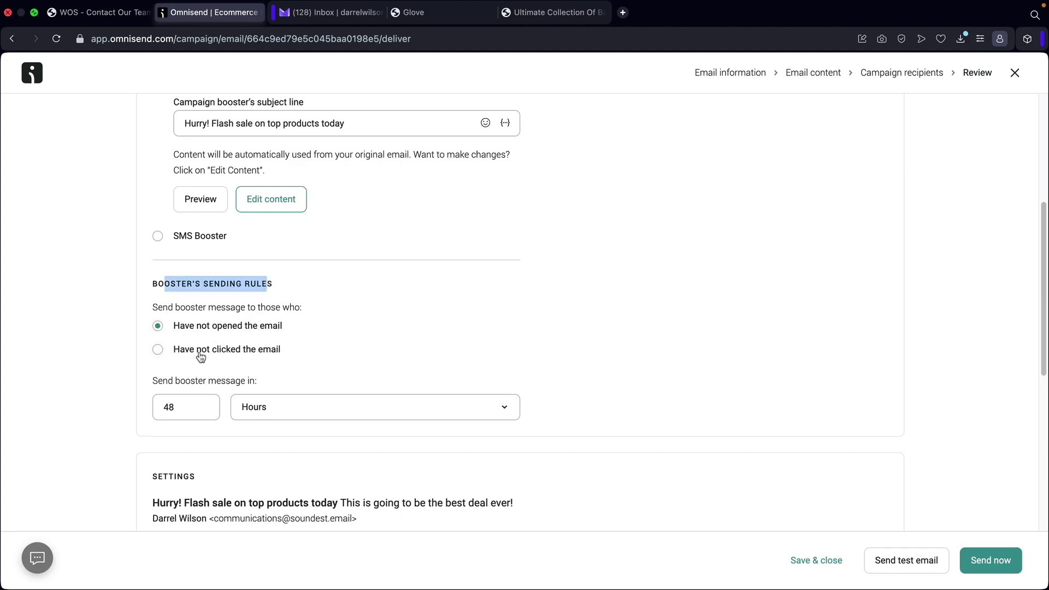
scroll(206, 349, "up", 7)
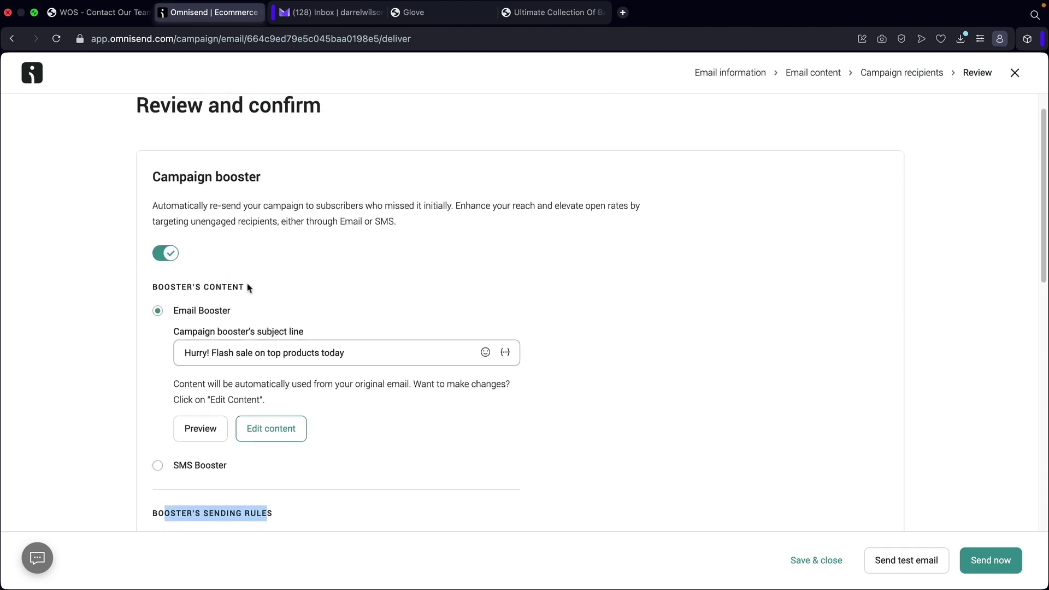
scroll(299, 354, "down", 8)
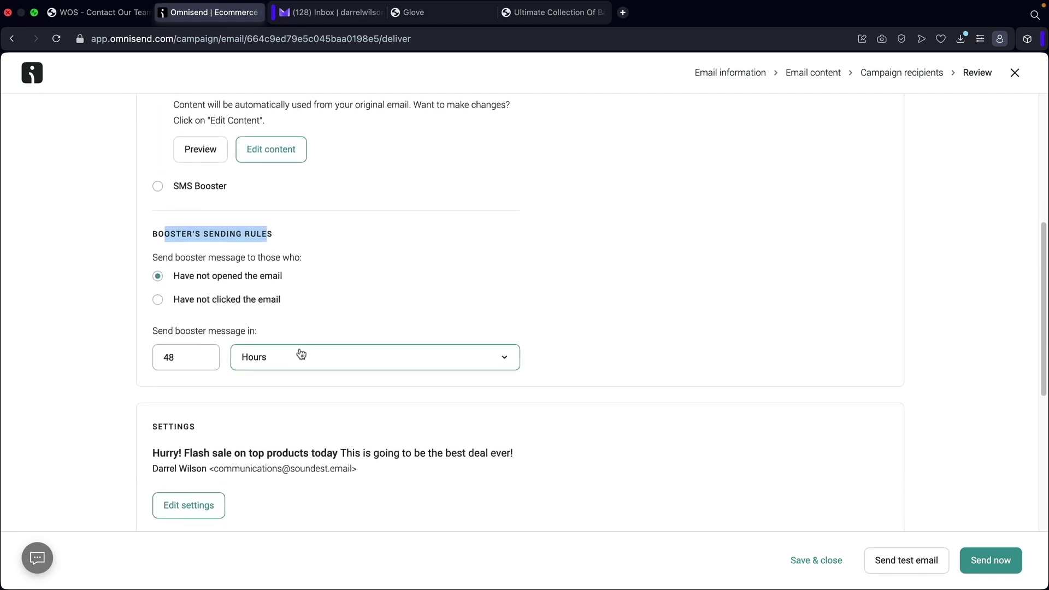
Set the booster delay to resend to non-openers after 48 hours.
left_click(272, 358)
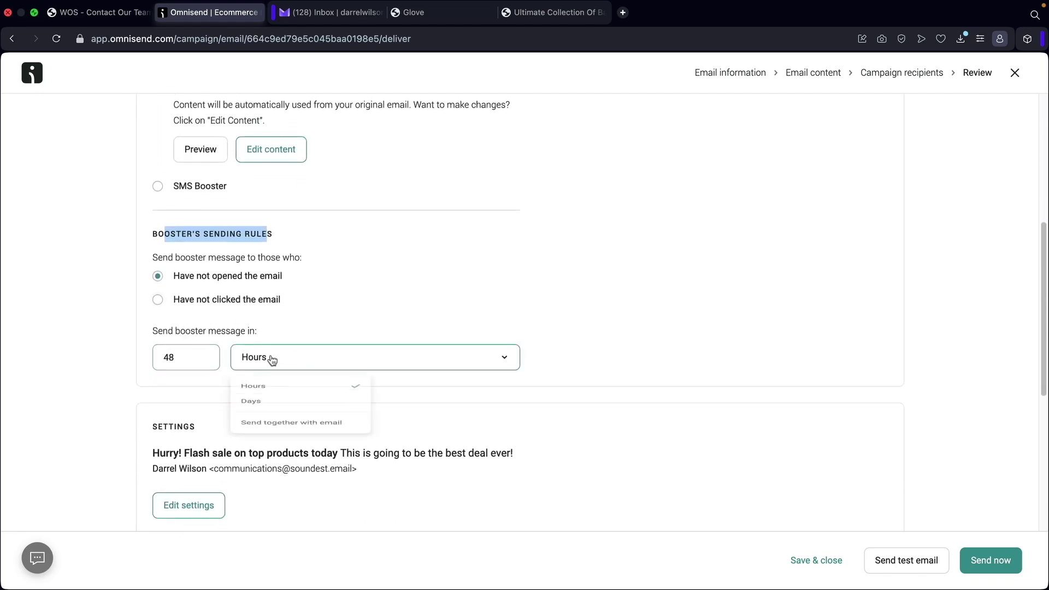
left_click(251, 420)
double_click(171, 359)
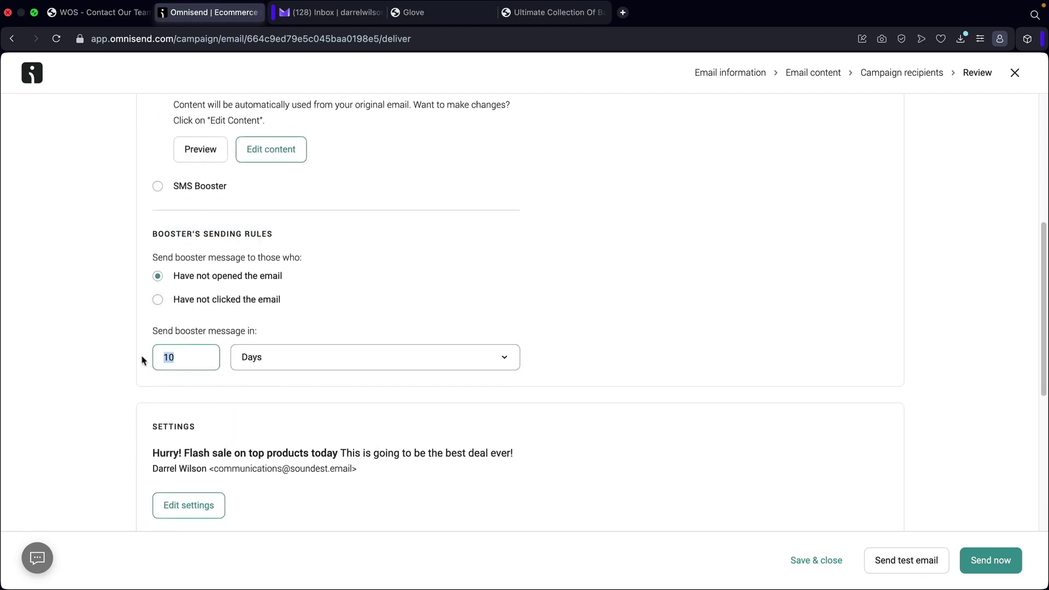
type("3")
scroll(168, 351, "down", 3)
left_click(229, 318)
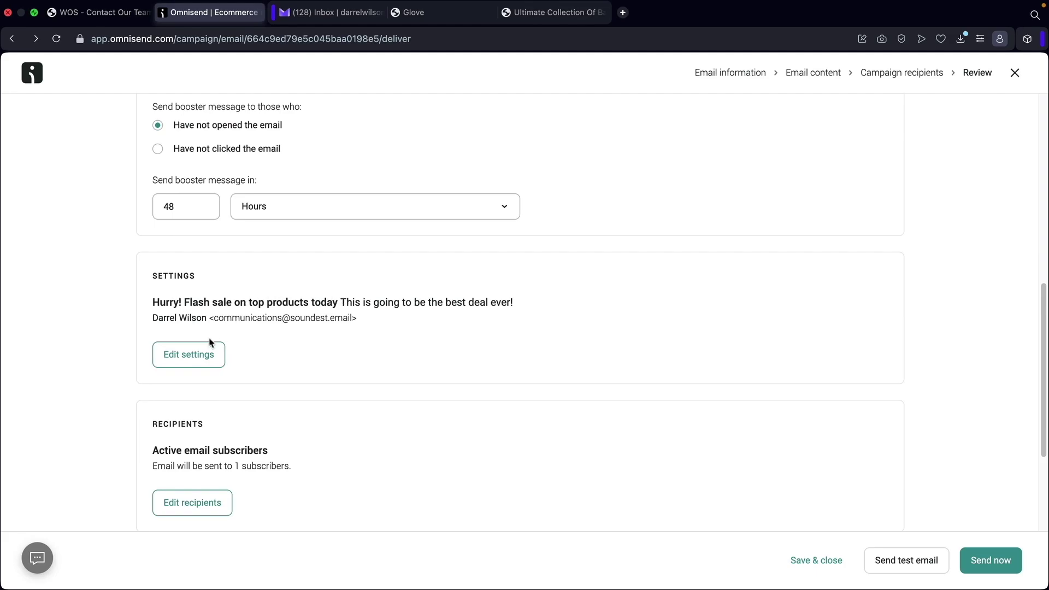
left_click_drag(227, 304, 489, 303)
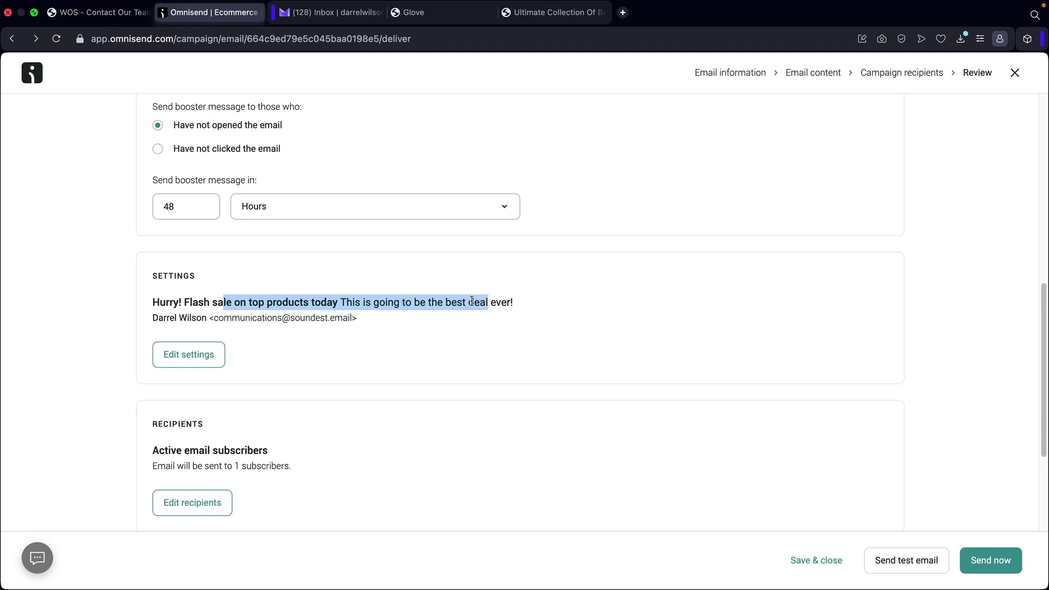
scroll(472, 301, "down", 4)
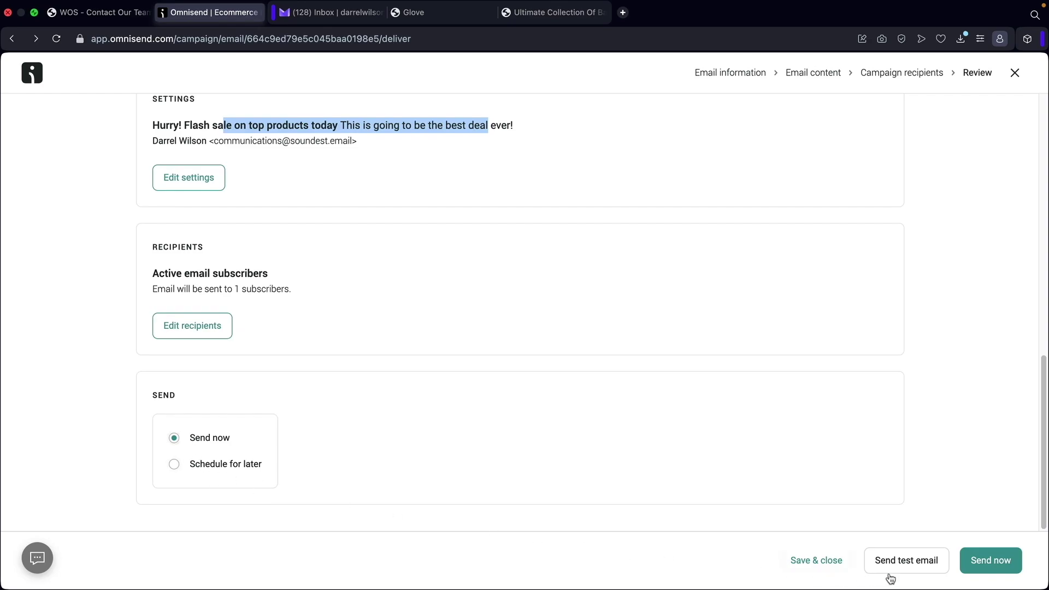
Send the campaign immediately, then open the Flash Sale report from the campaigns list.
left_click(991, 560)
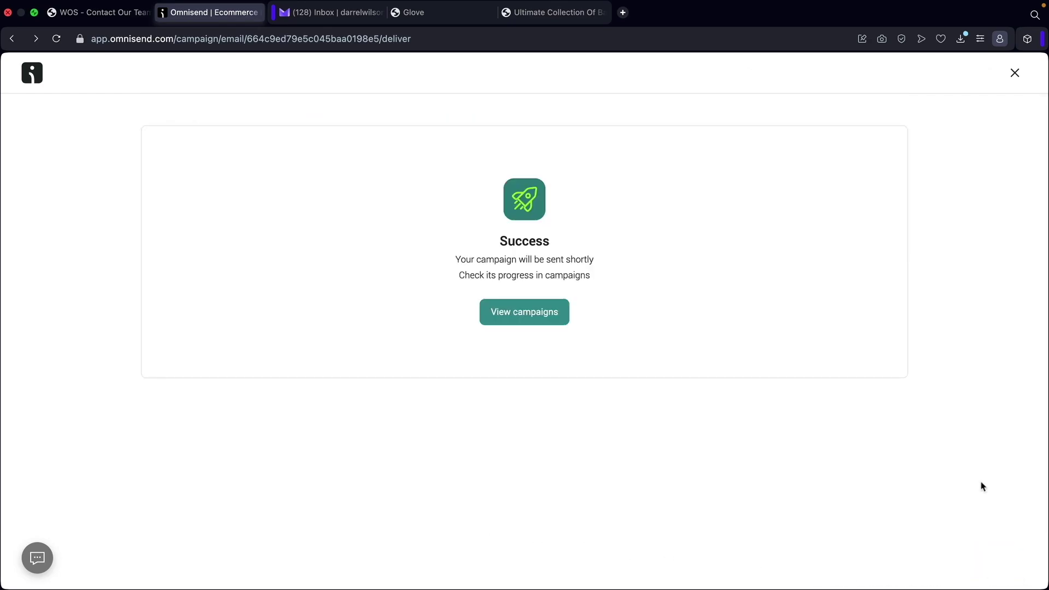
left_click(528, 313)
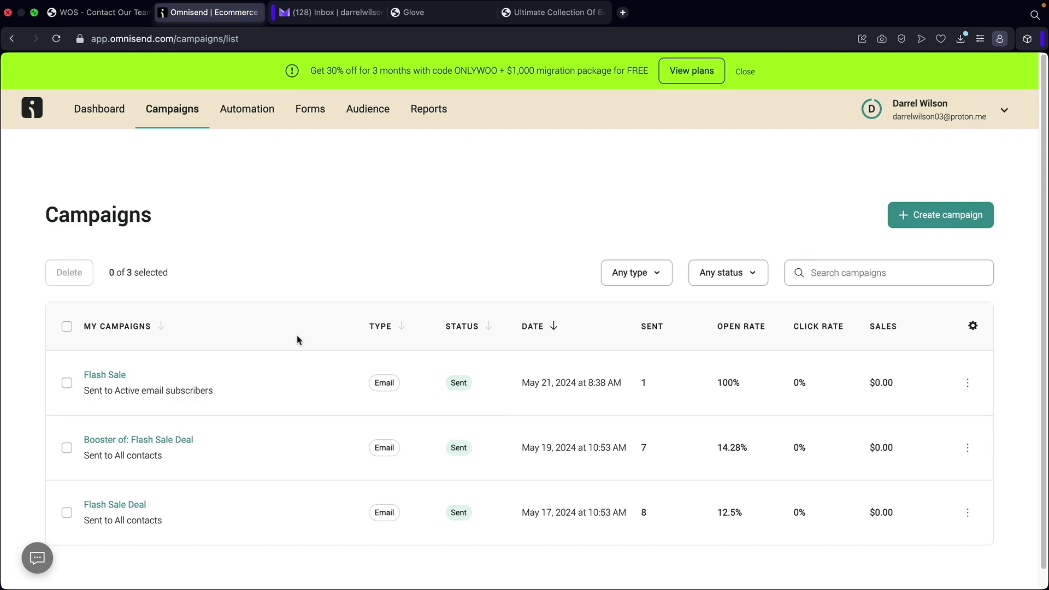
left_click(108, 376)
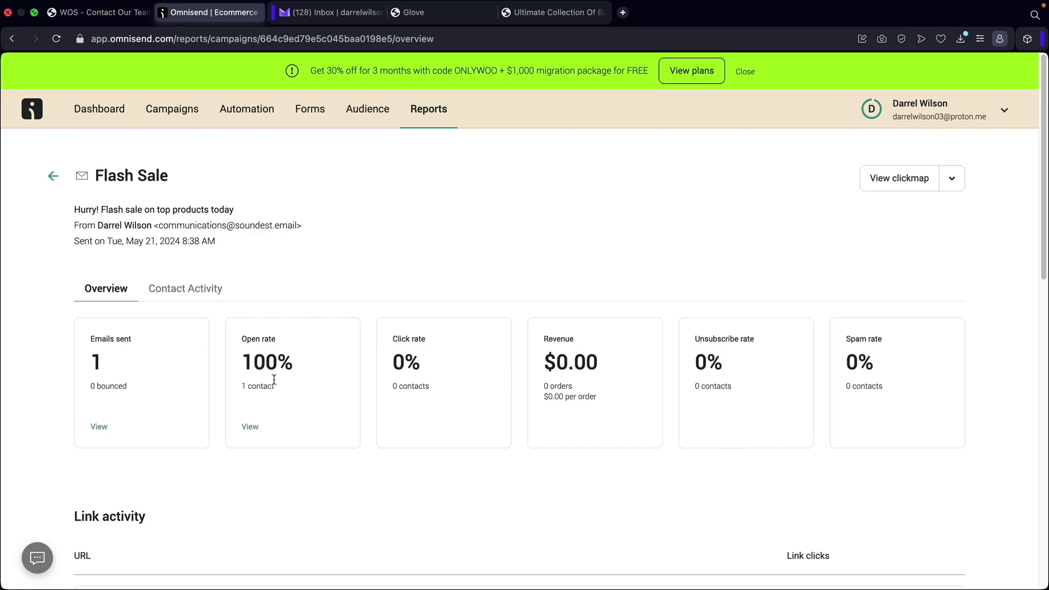
Highlight the Flash Sale report's 100% open rate and scroll through the Overview.
left_click_drag(295, 369, 236, 366)
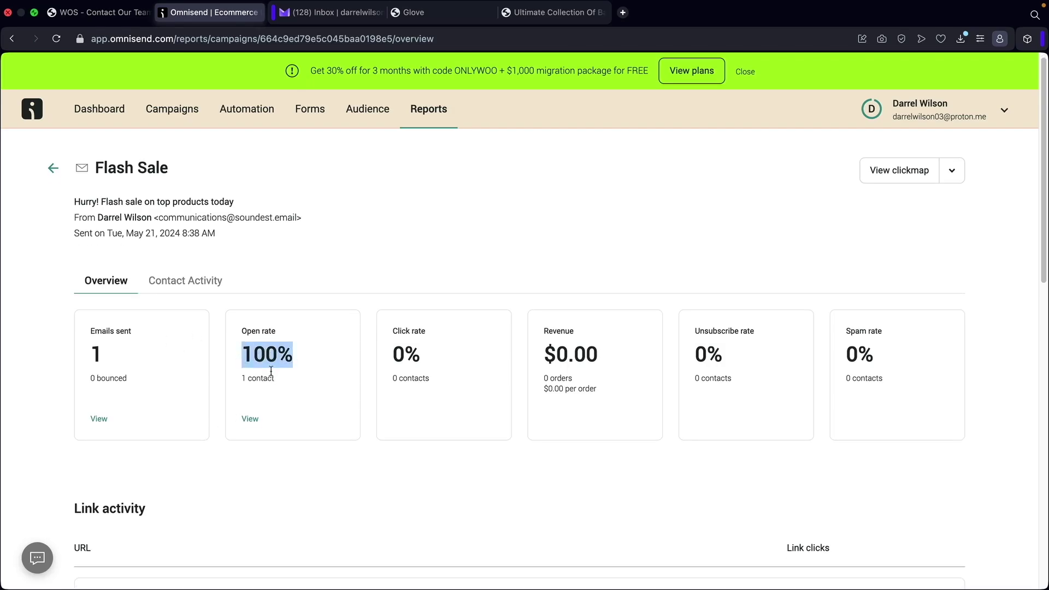
scroll(274, 370, "down", 6)
scroll(273, 375, "down", 7)
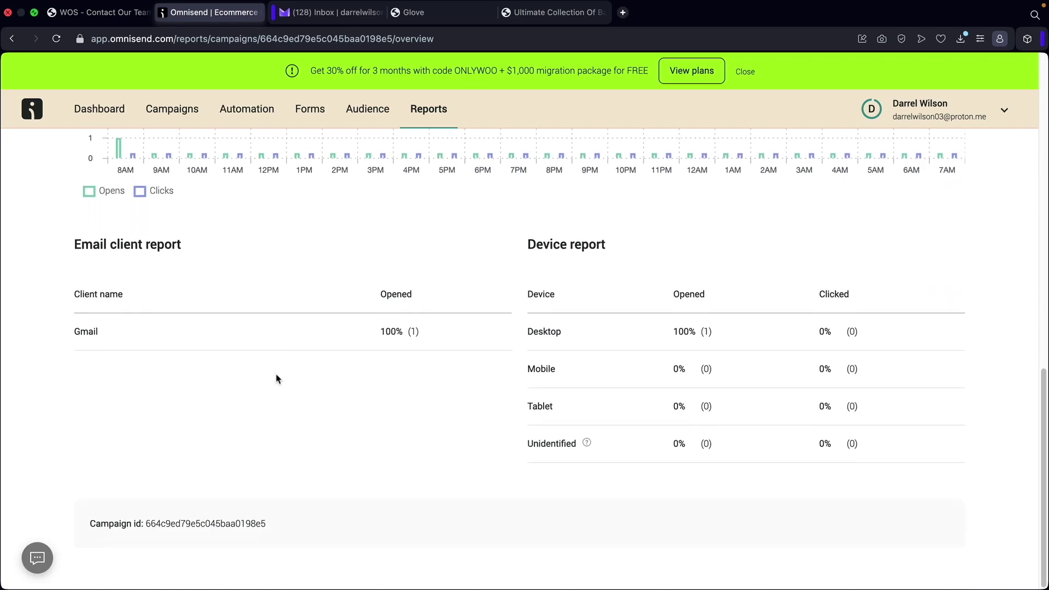
scroll(277, 378, "up", 13)
scroll(278, 376, "up", 3)
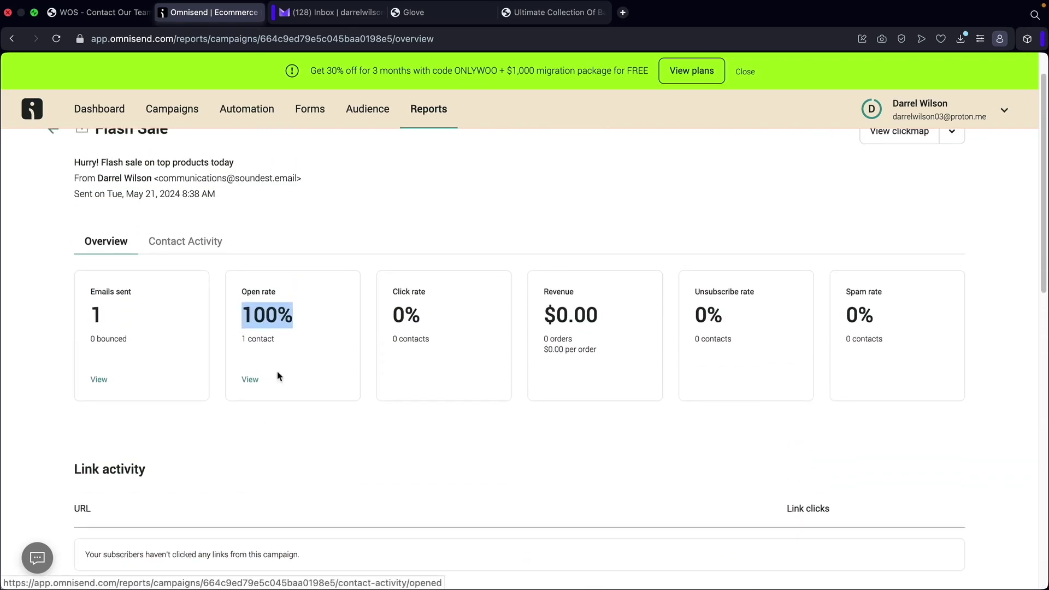
Show the contacts the Flash Sale campaign was sent to, then return to Standard reports.
left_click(306, 286)
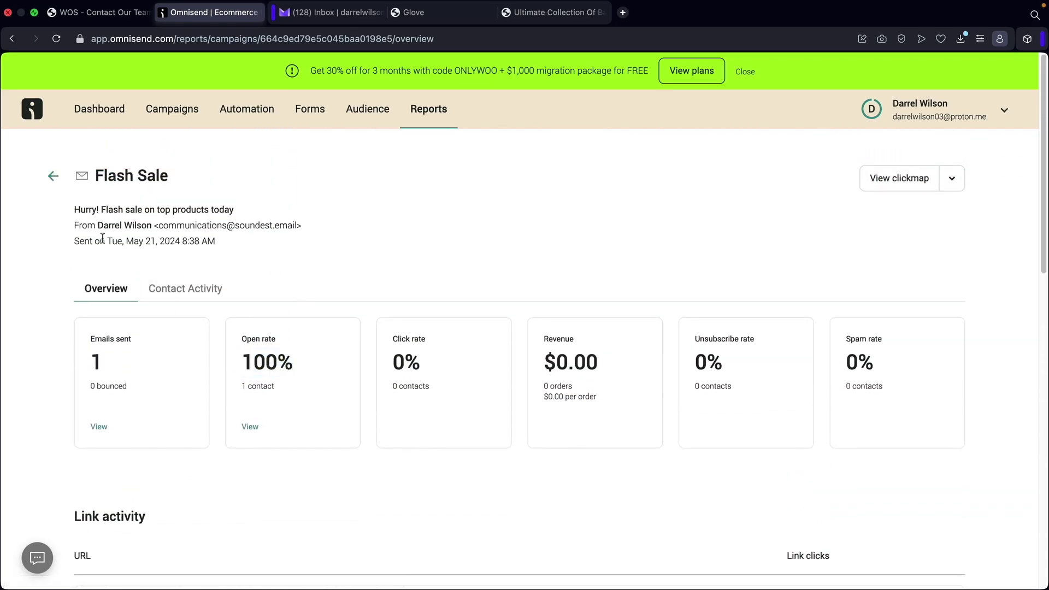
left_click(190, 289)
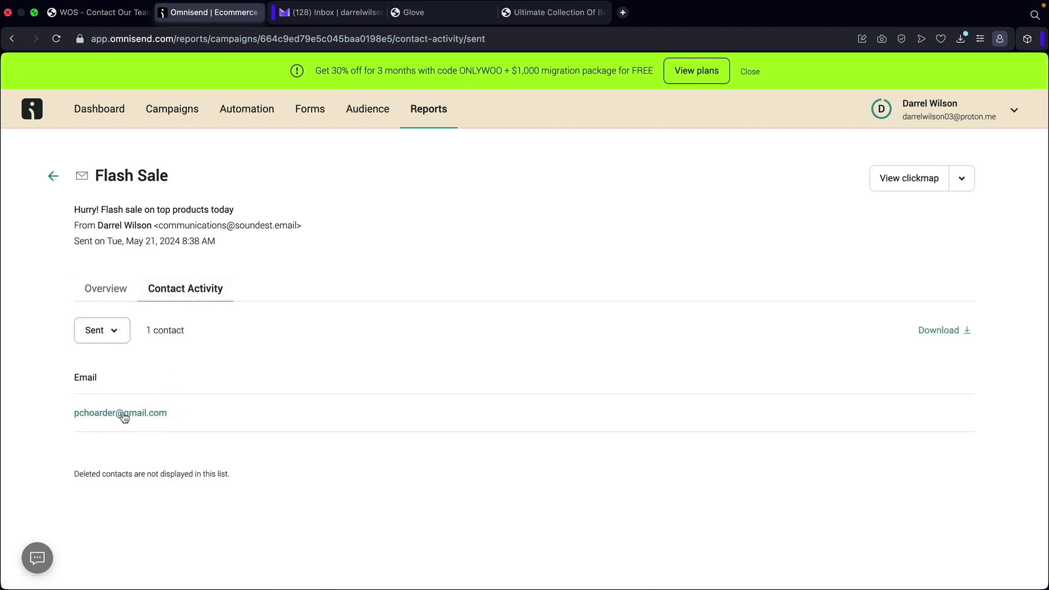
left_click(53, 178)
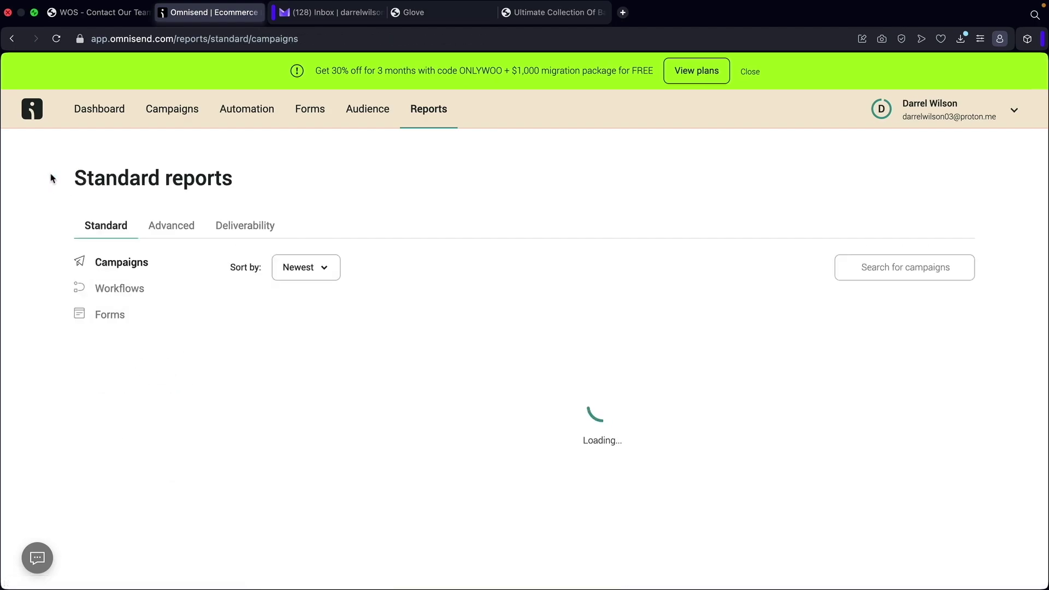
Open the Campaigns list and scroll through the sent campaigns.
left_click(172, 109)
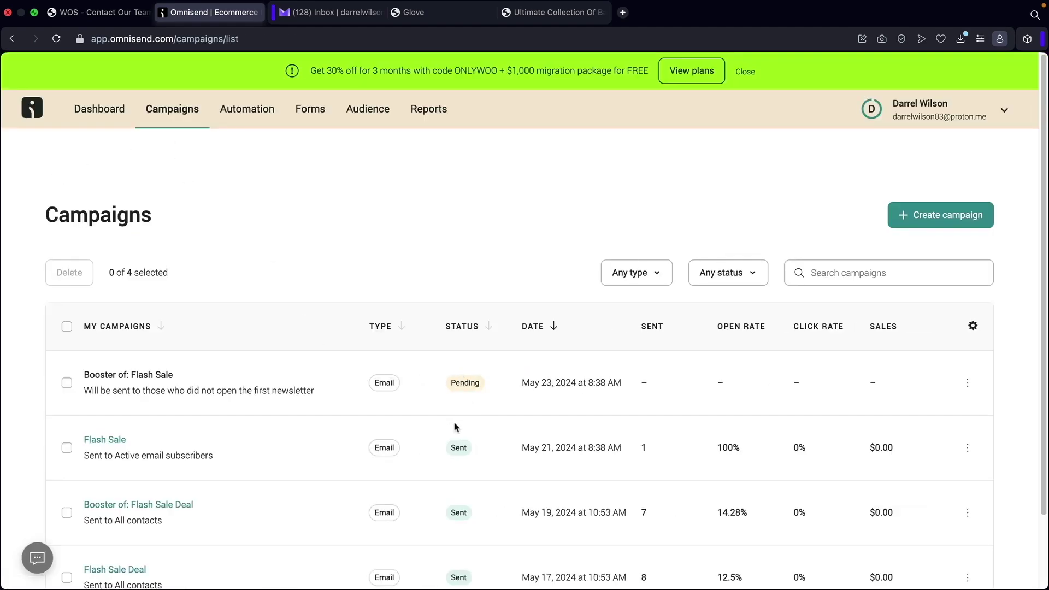
scroll(456, 427, "down", 2)
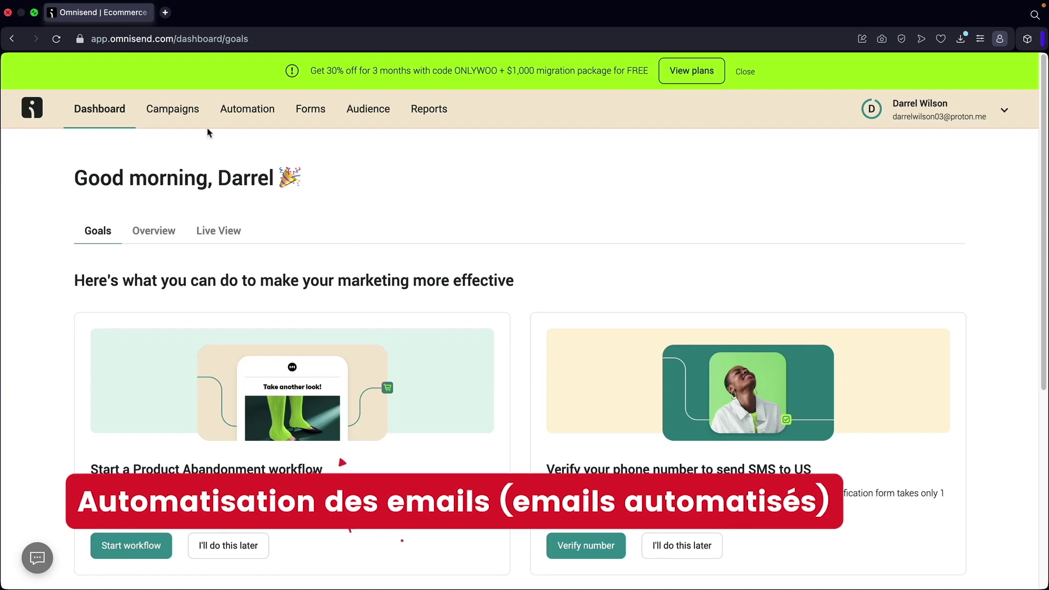
Open Automation and scroll through the four enabled workflows in My Workflows.
left_click(232, 120)
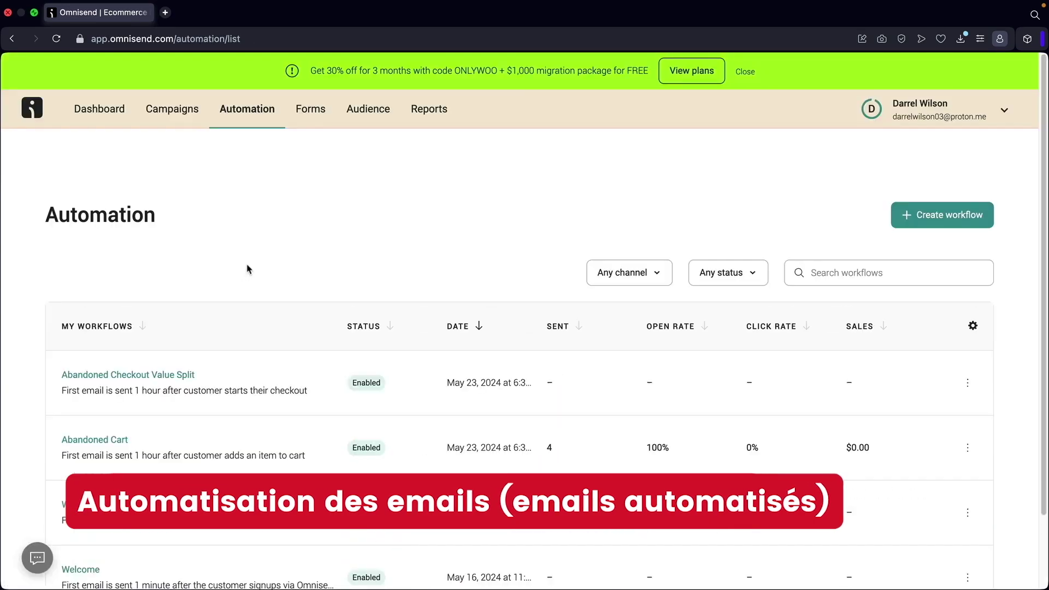
scroll(366, 361, "down", 3)
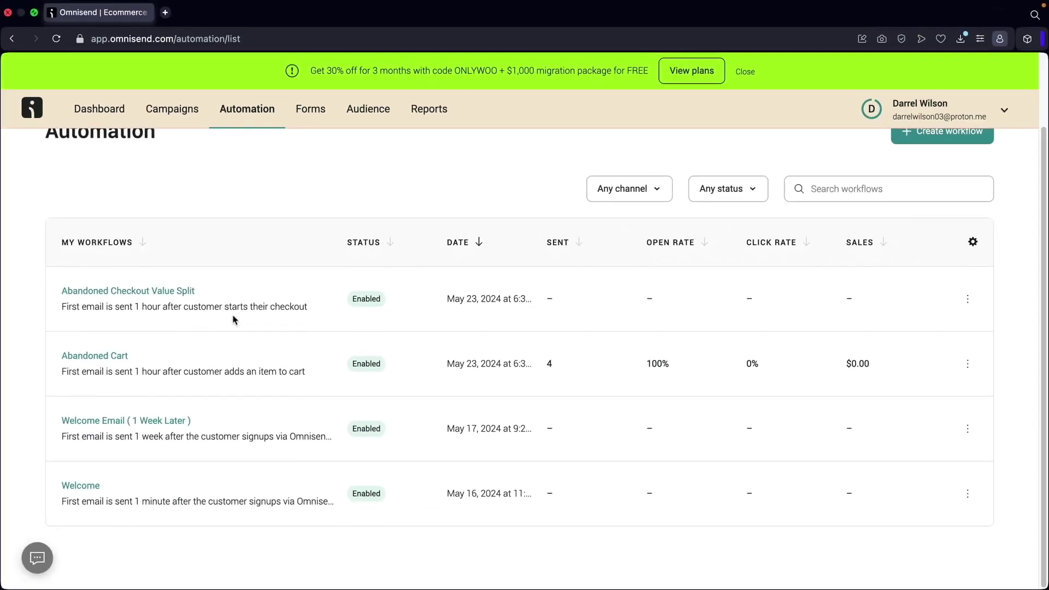
scroll(235, 319, "up", 3)
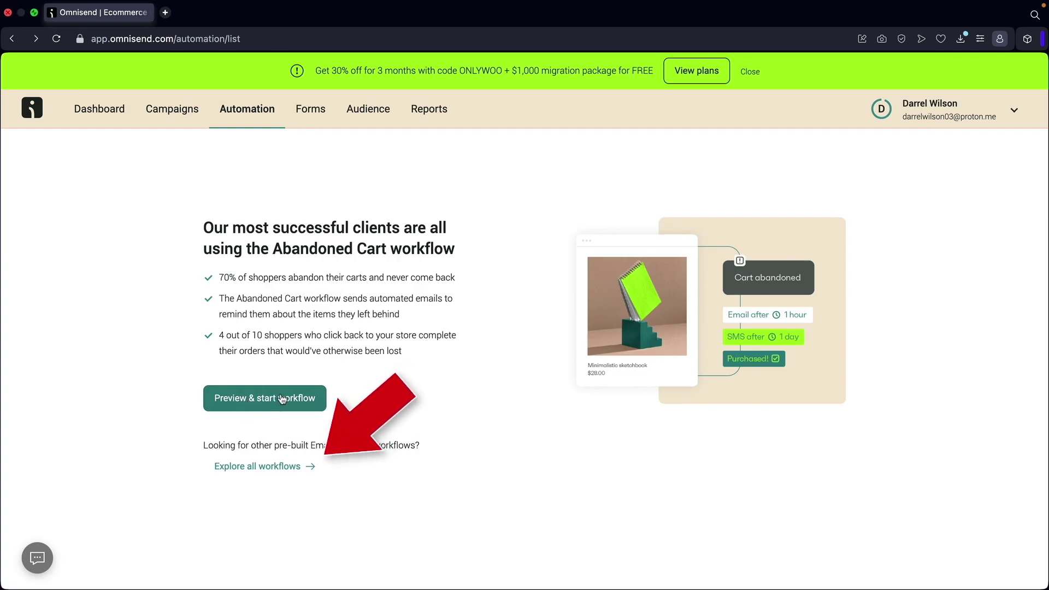
Open the workflow template gallery and try the Welcome, Cart Abandonment and Browse Abandonment filters.
left_click(251, 471)
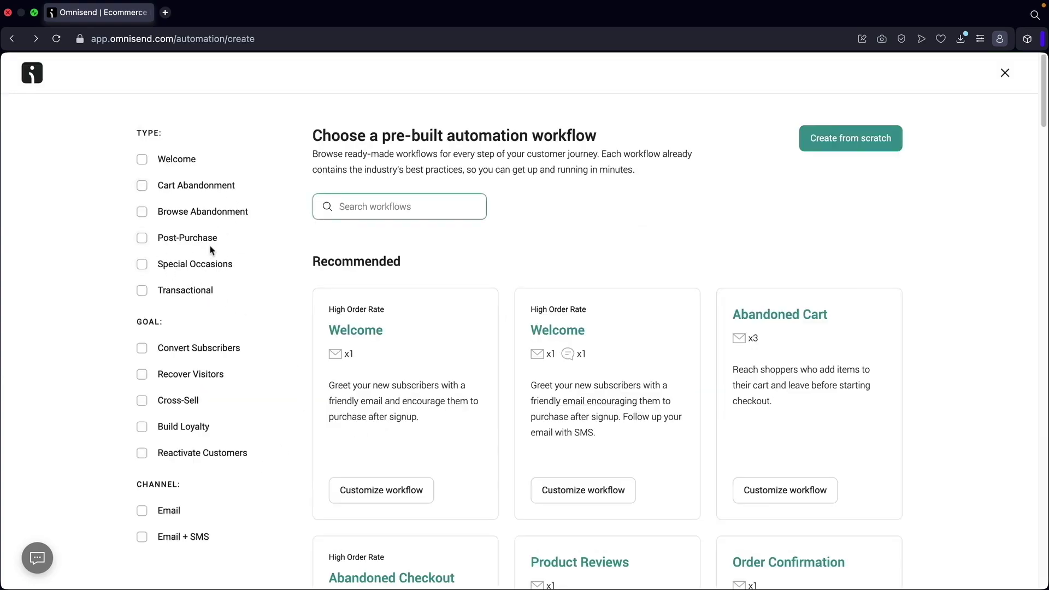
left_click(141, 160)
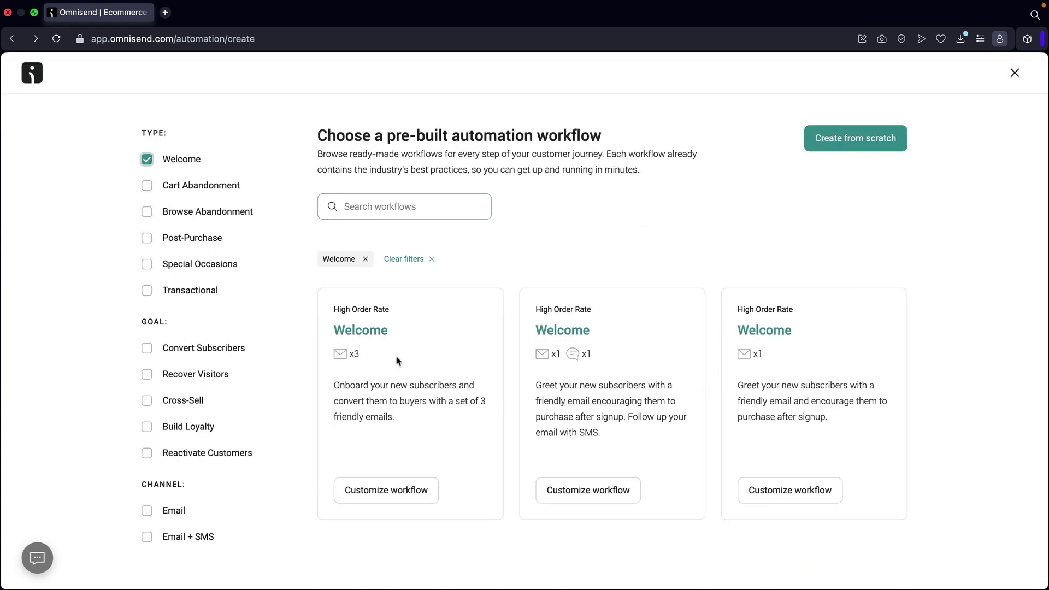
left_click(147, 160)
left_click(147, 186)
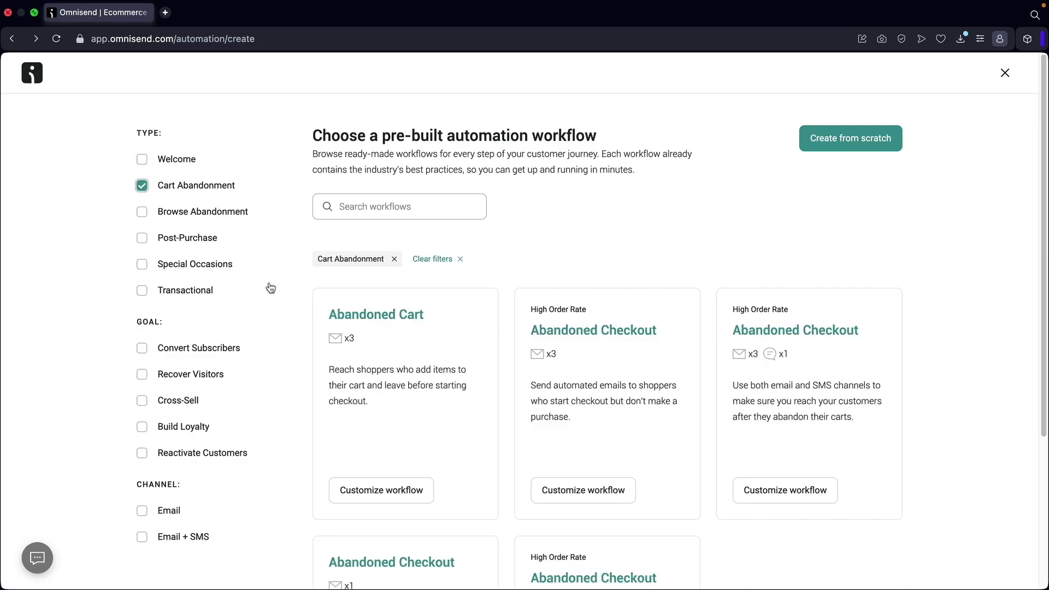
left_click(143, 188)
left_click(142, 215)
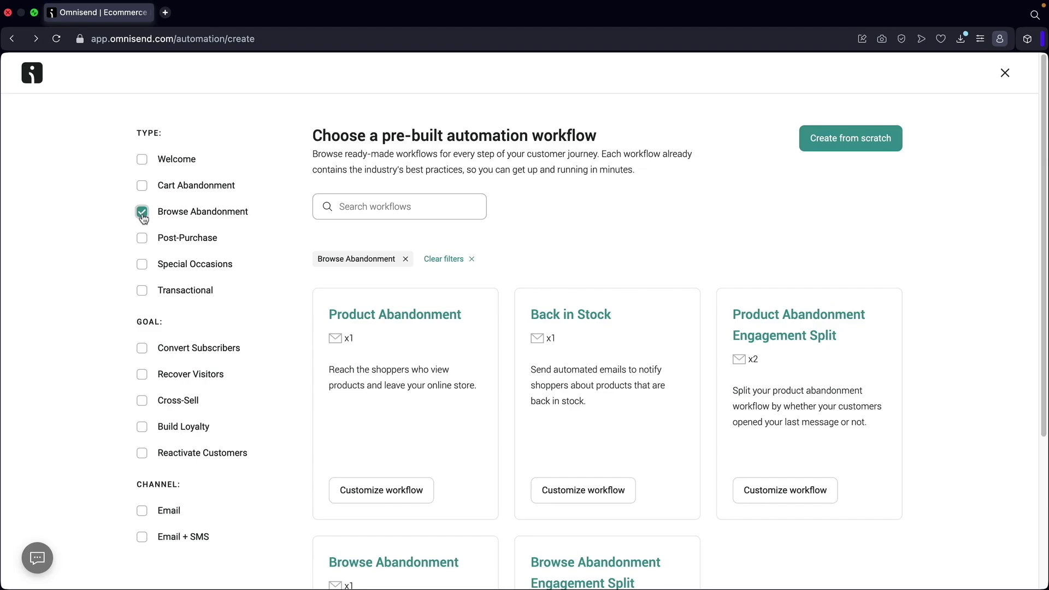
left_click(142, 213)
Test the Special Occasions, Post-Purchase and Convert Subscribers filters, then filter to Welcome and customize the three-email template.
left_click(142, 265)
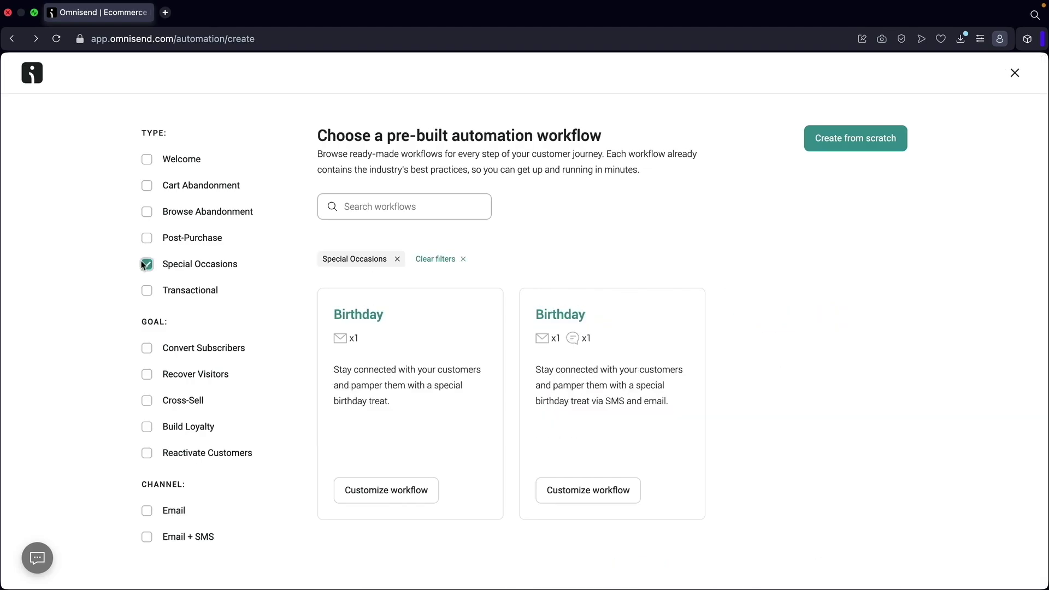
left_click(142, 239)
left_click(145, 264)
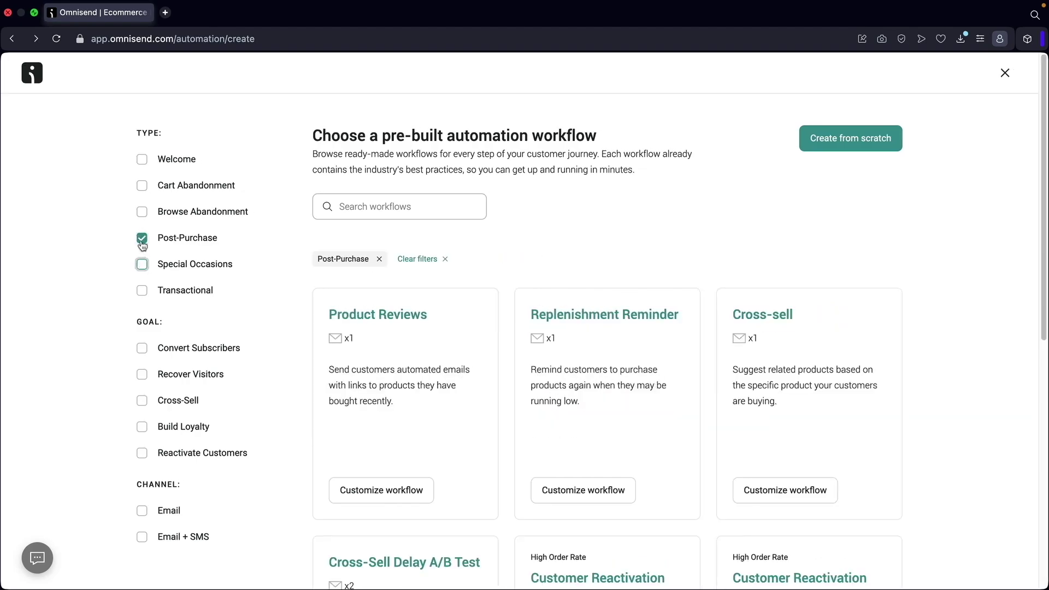
left_click(142, 242)
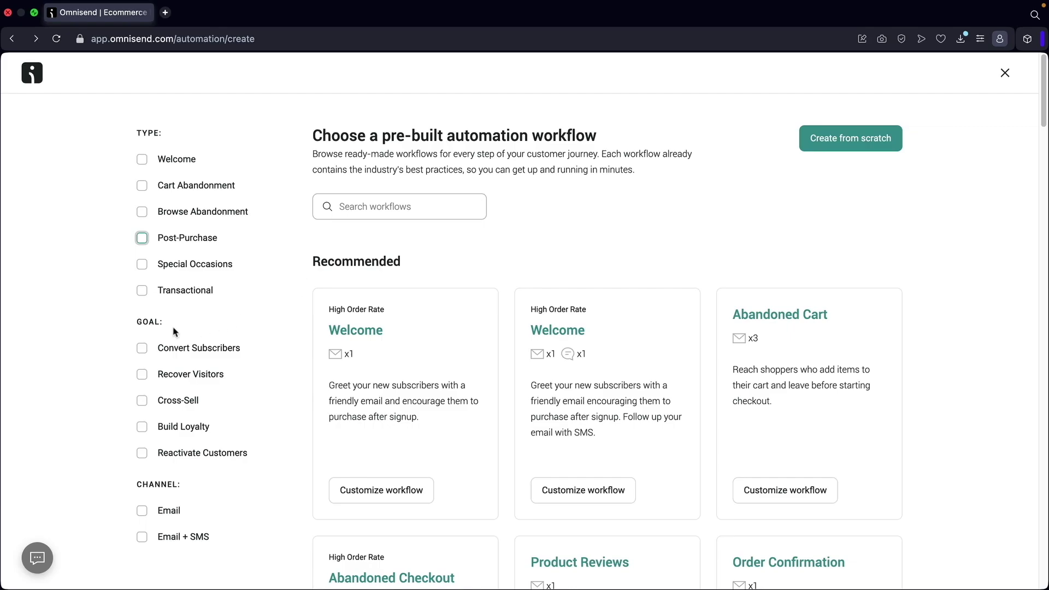
left_click(142, 348)
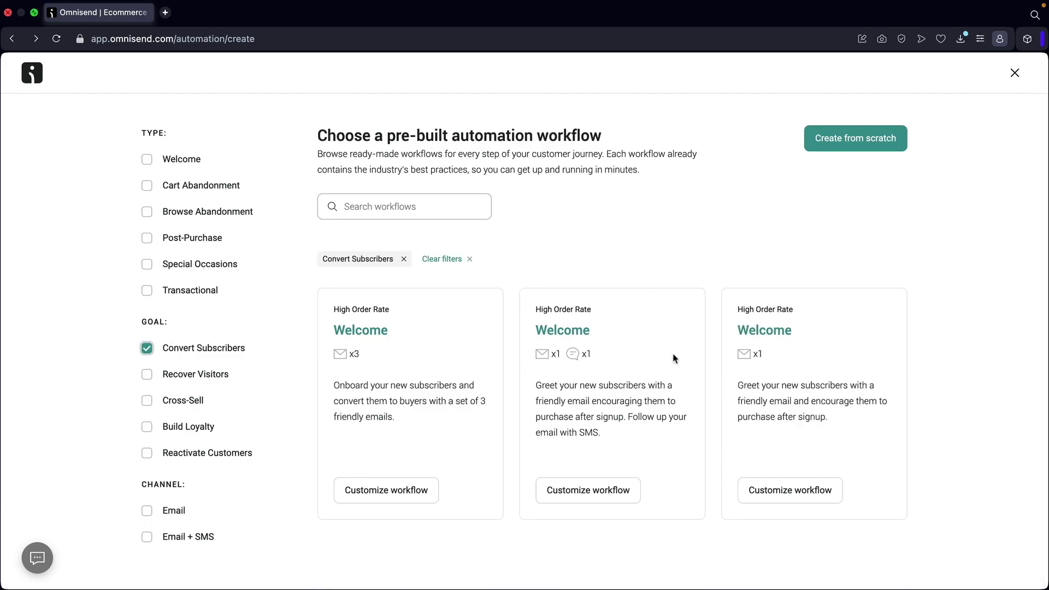
left_click(146, 349)
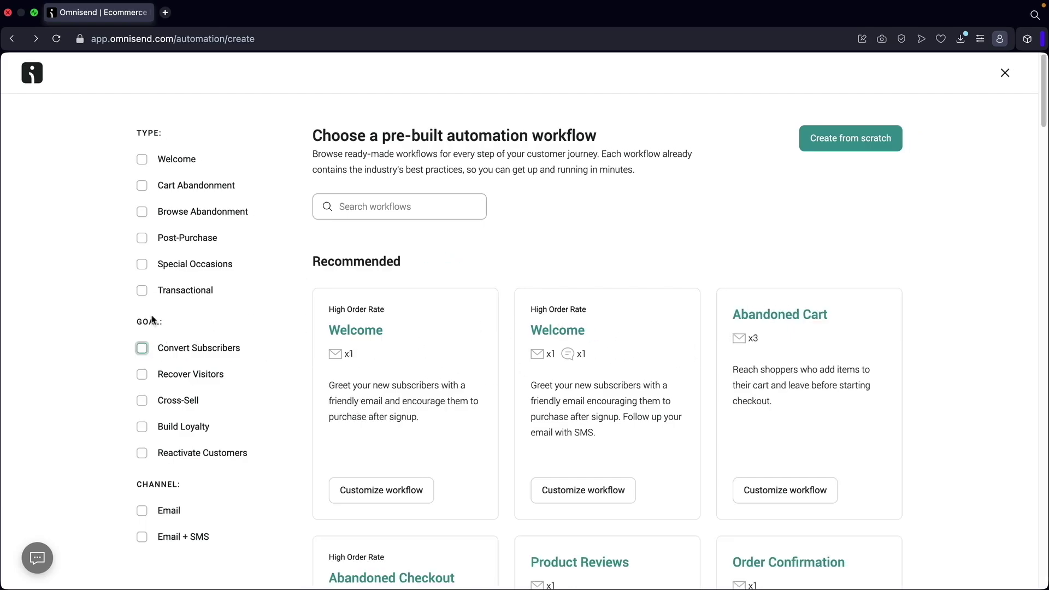
left_click(143, 162)
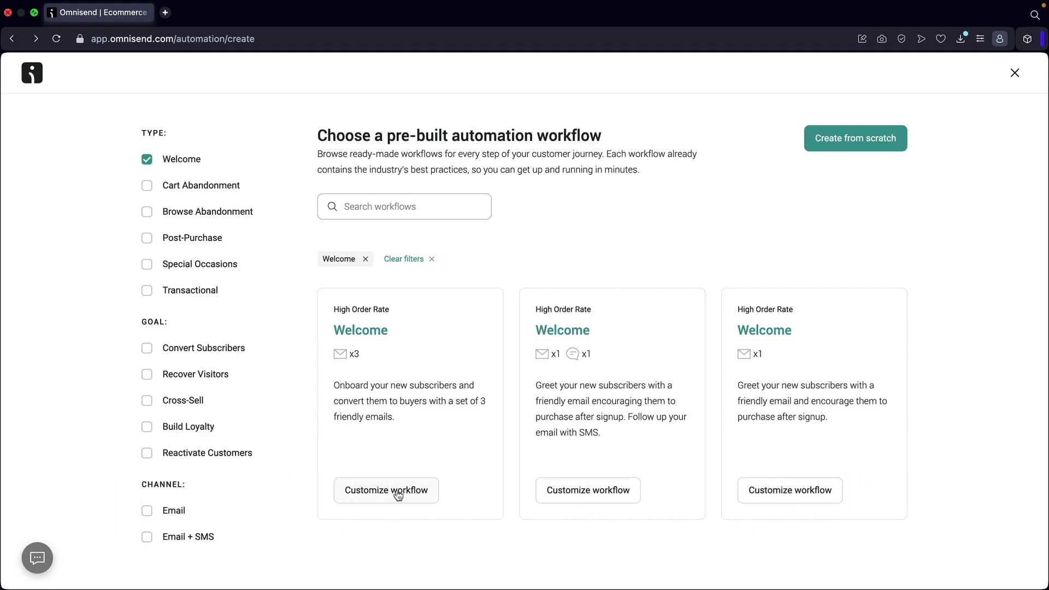
left_click(396, 492)
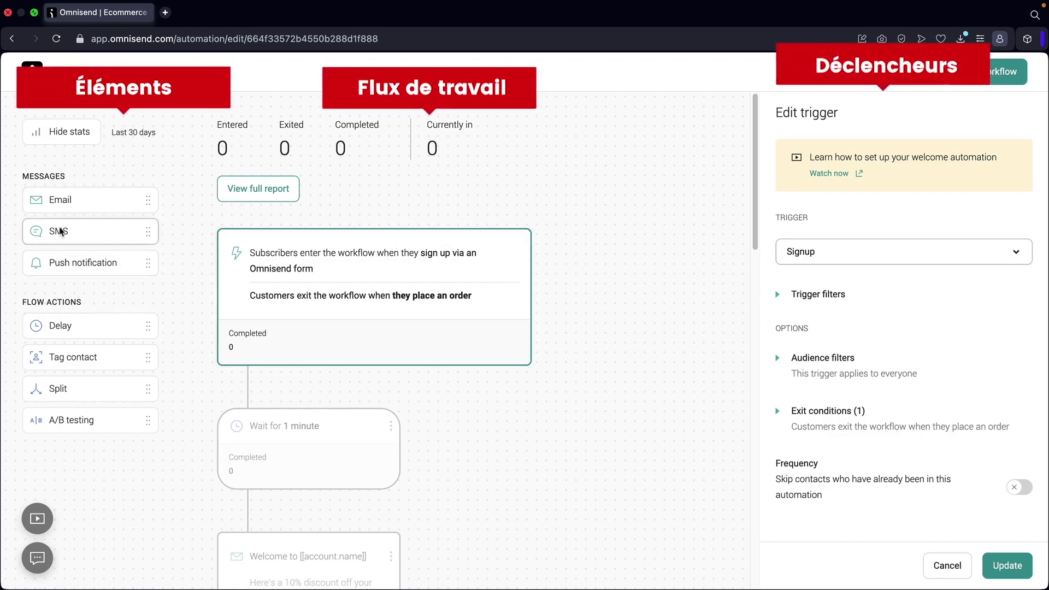
Keep Signup as the trigger and change the first wait from 1 minute to 1 hour.
scroll(285, 408, "down", 3)
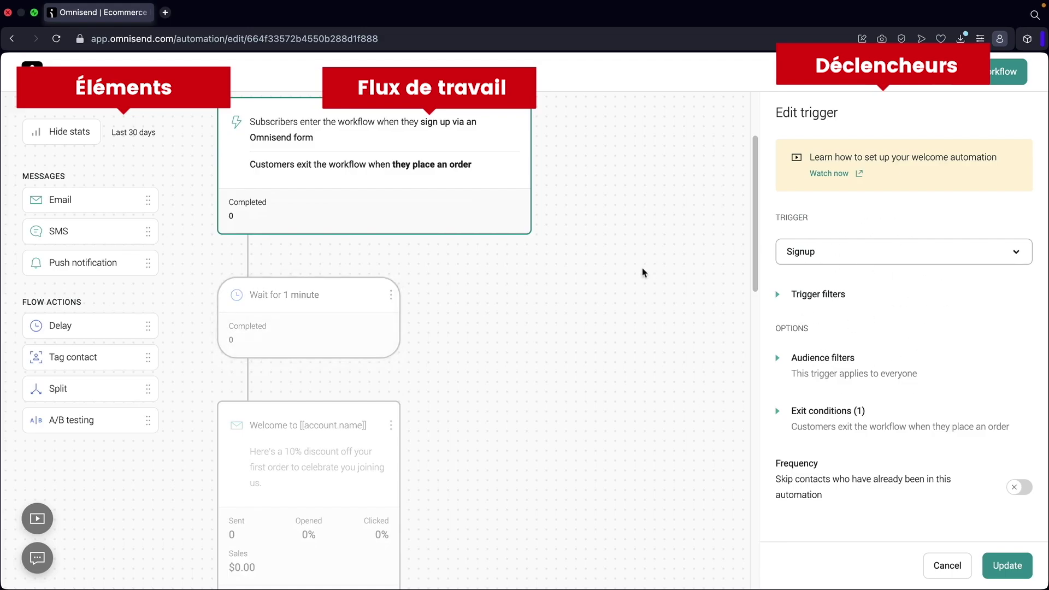
scroll(639, 273, "up", 2)
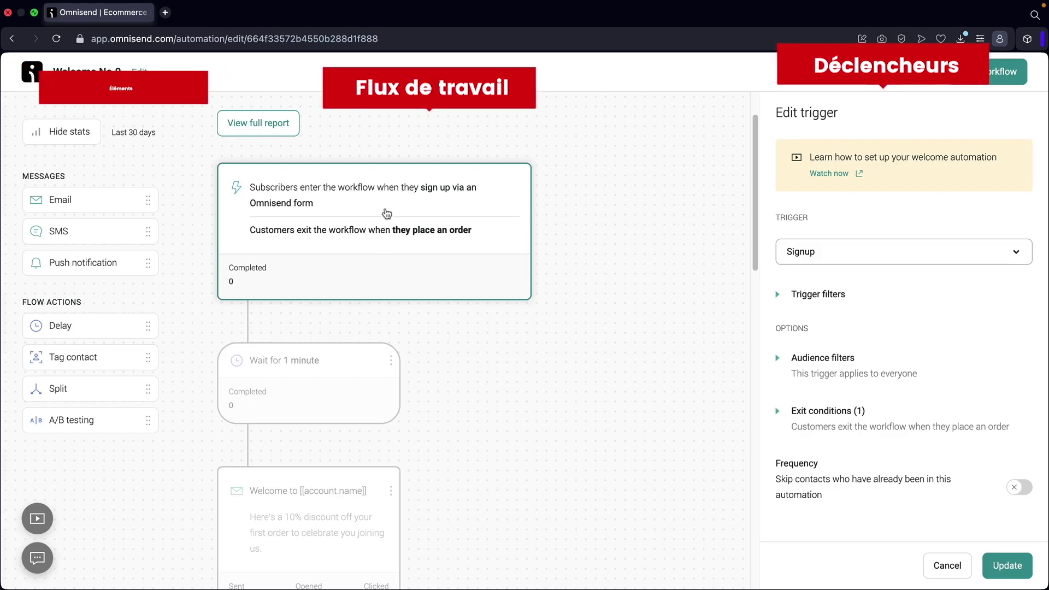
left_click(815, 257)
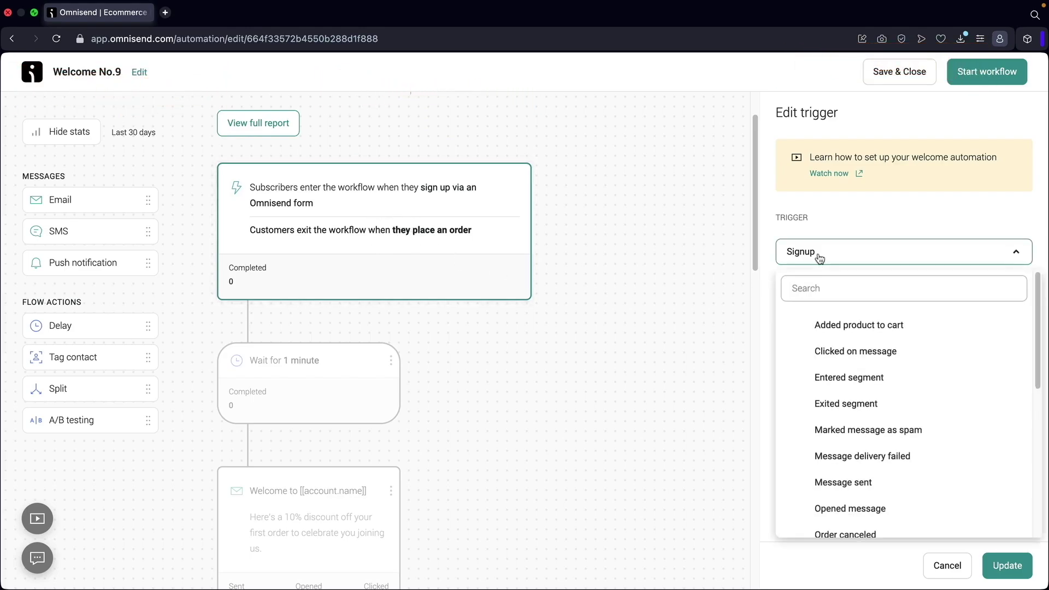
left_click(817, 258)
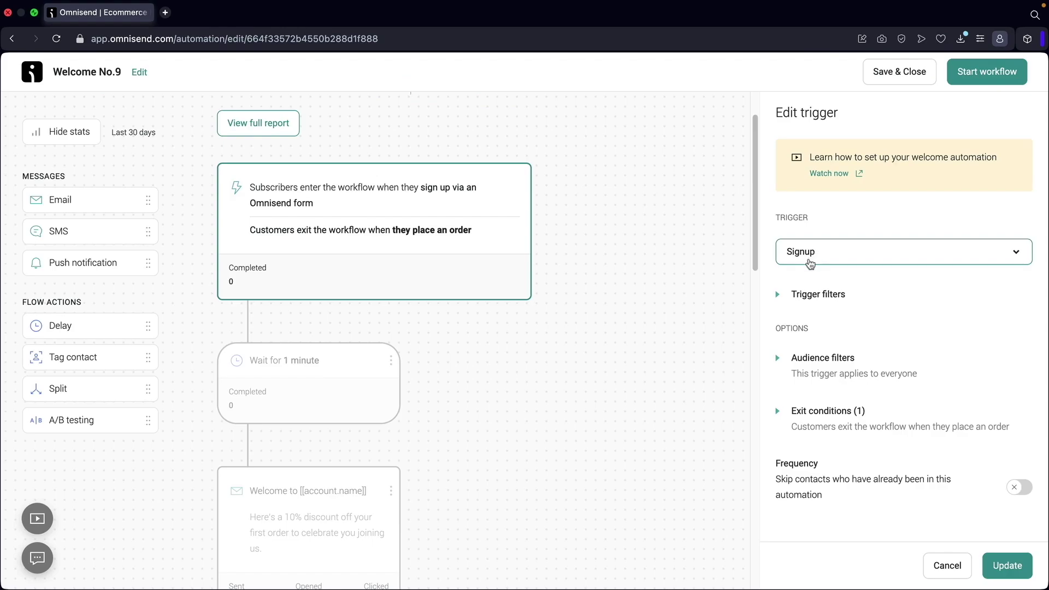
left_click(304, 379)
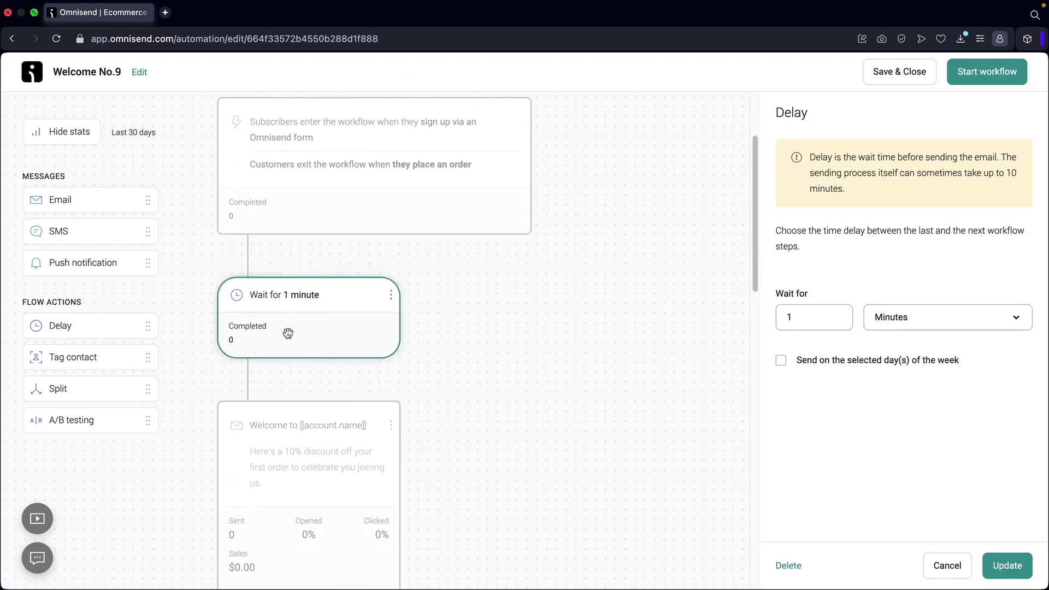
left_click(818, 320)
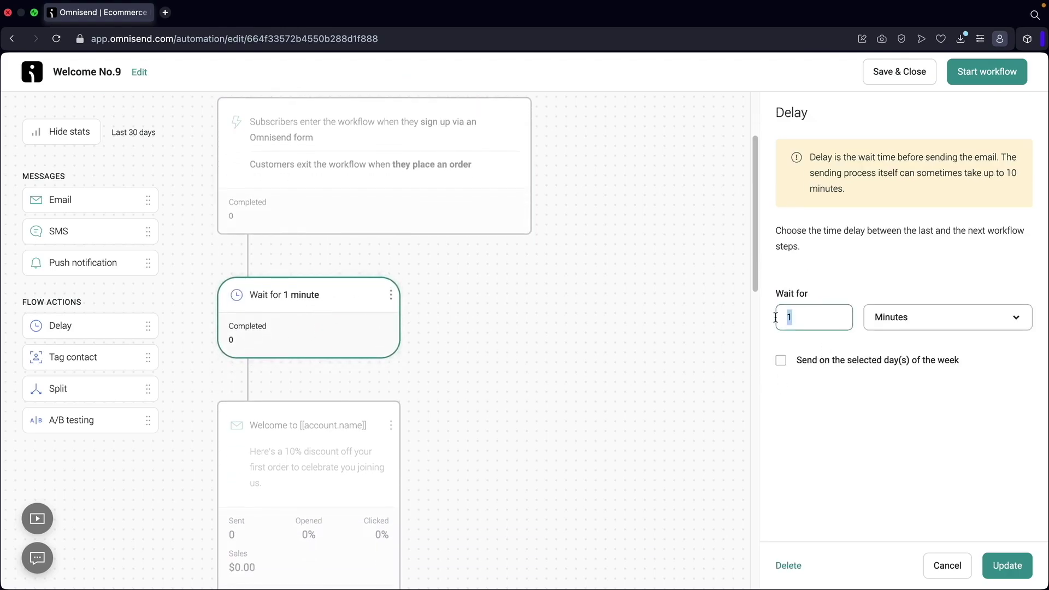
left_click(908, 323)
left_click(902, 380)
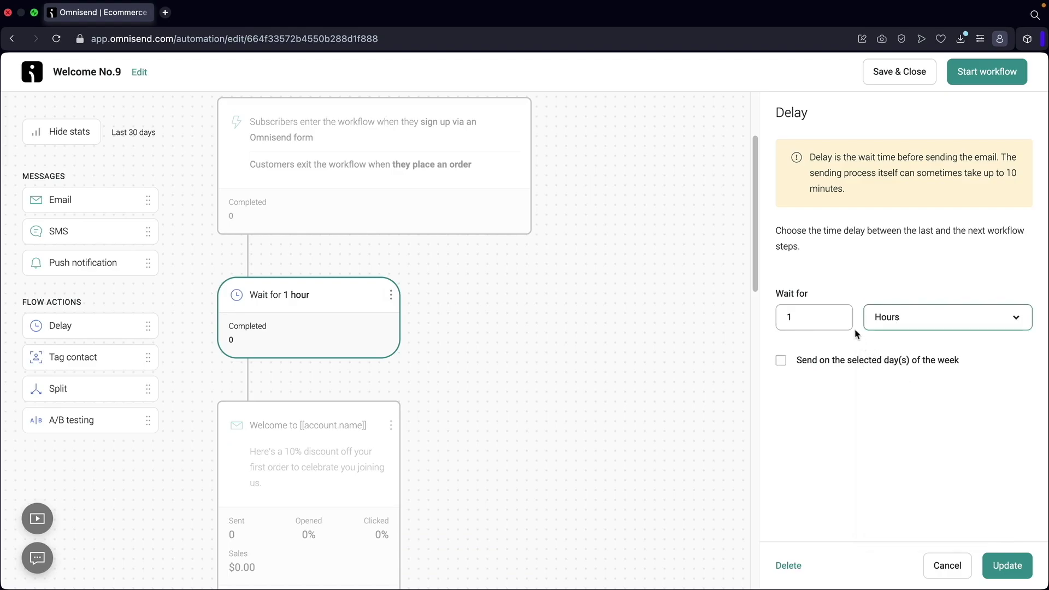
scroll(405, 307, "down", 5)
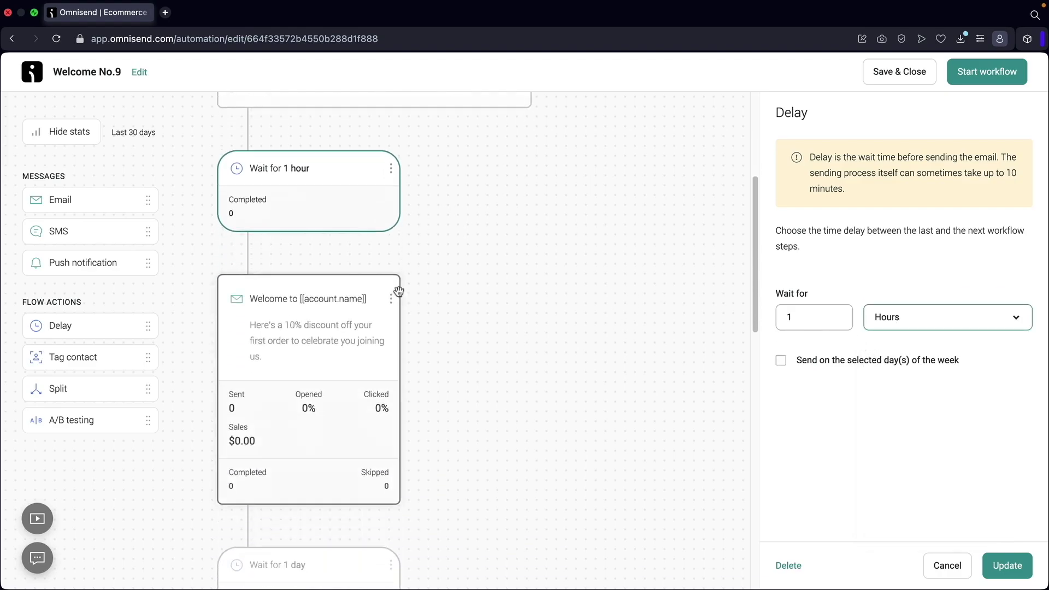
left_click(319, 205)
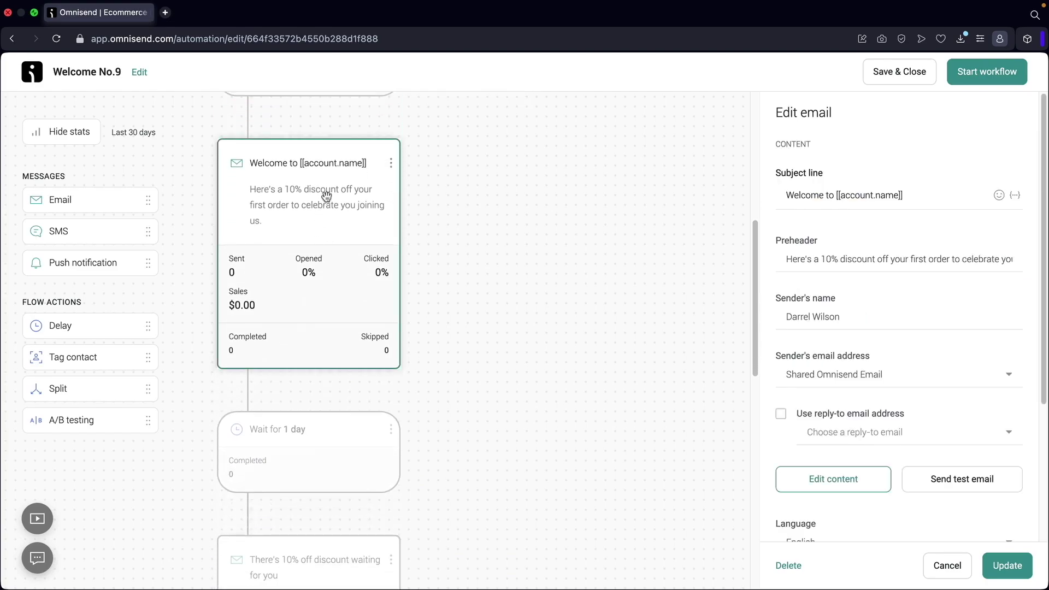
Select the welcome email's subject line, preheader and sender name text.
left_click(786, 195)
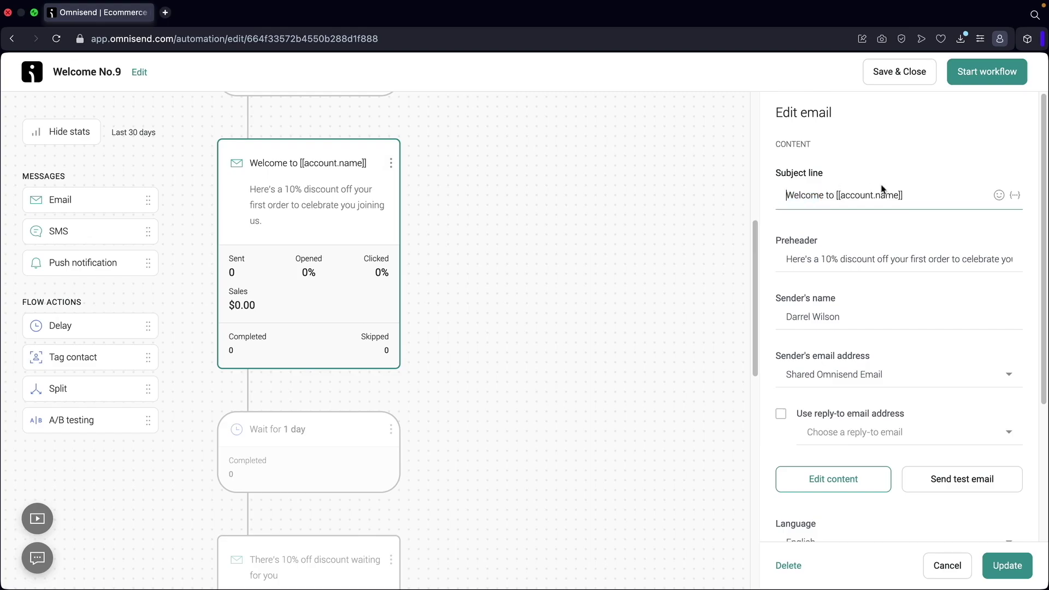
triple_click(896, 195)
left_click_drag(797, 254, 980, 263)
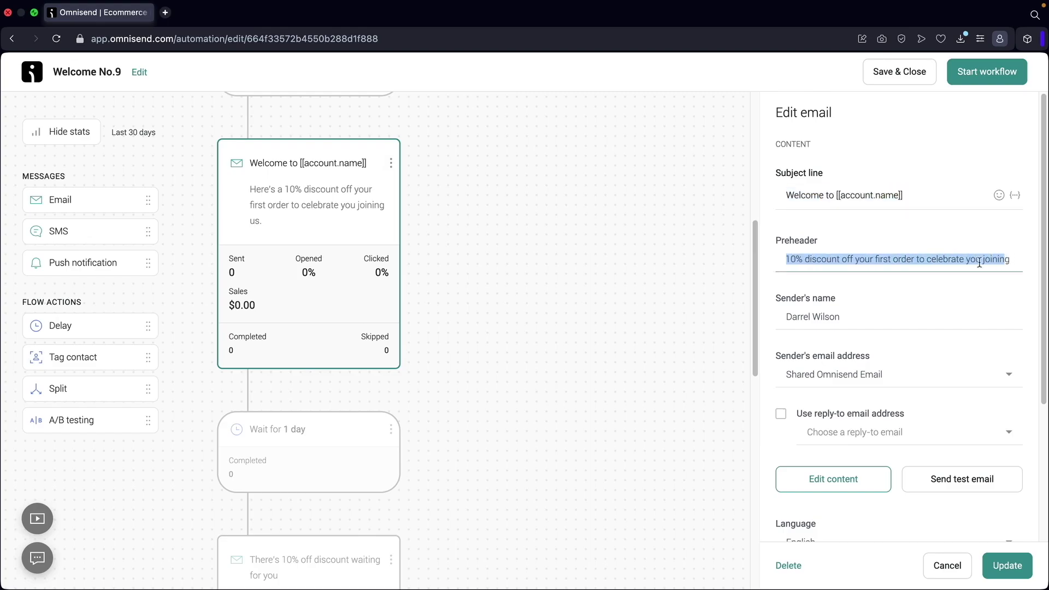
left_click_drag(797, 315, 854, 315)
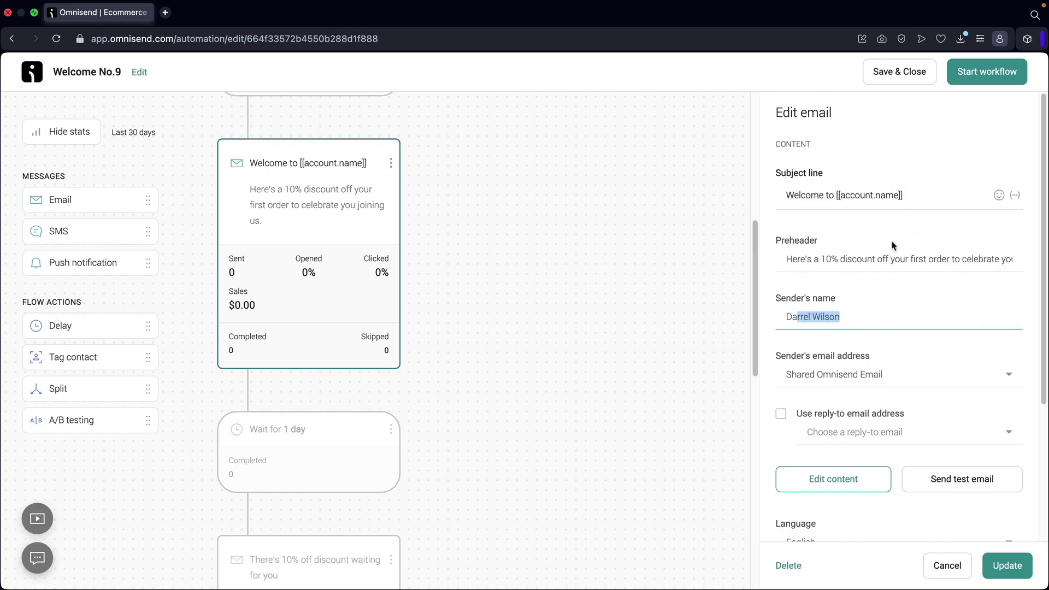
Change the preheader discount from 10% to 15%, then open the email content, saving workflow changes.
left_click(886, 256)
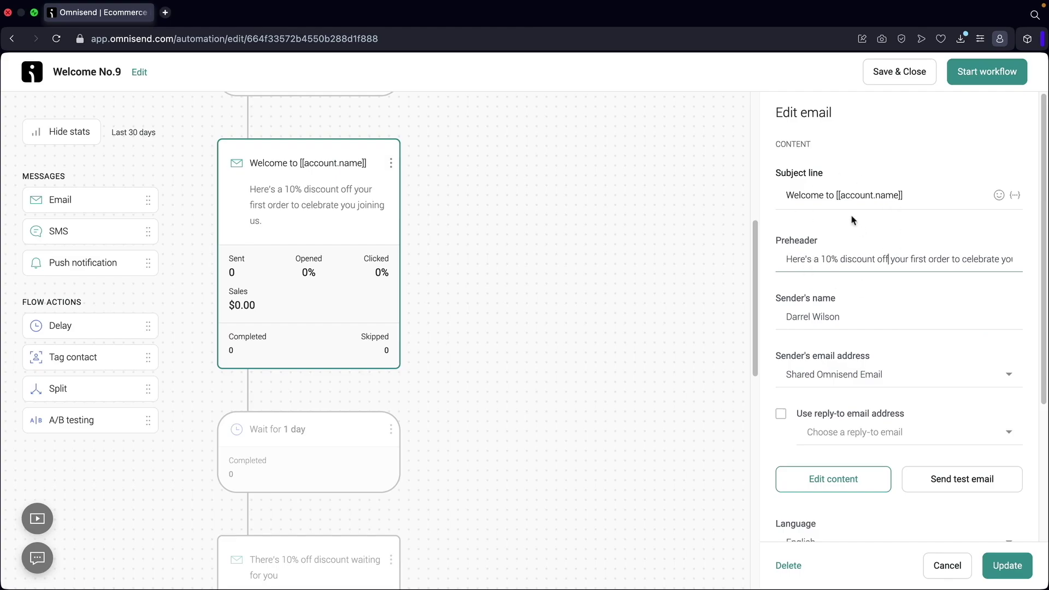
left_click(832, 259)
key("BackSpace")
type("5")
scroll(829, 306, "down", 4)
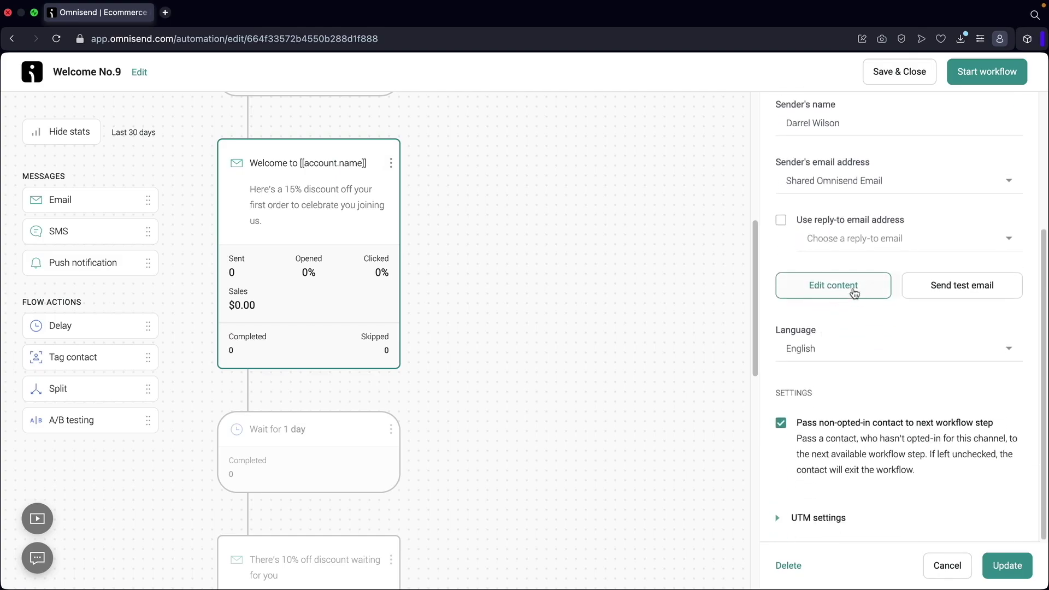
left_click(820, 288)
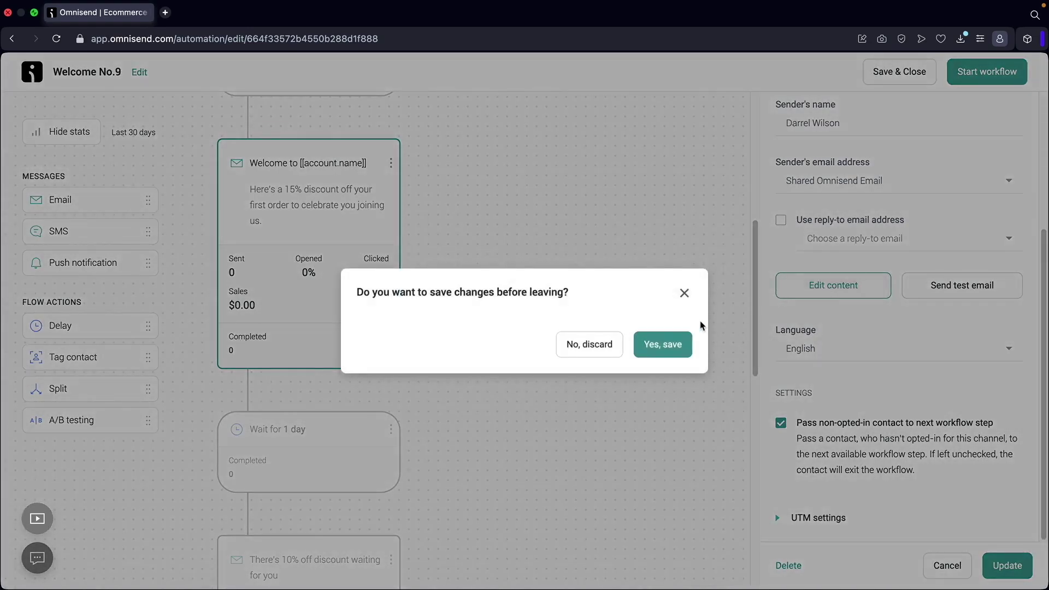
left_click(666, 346)
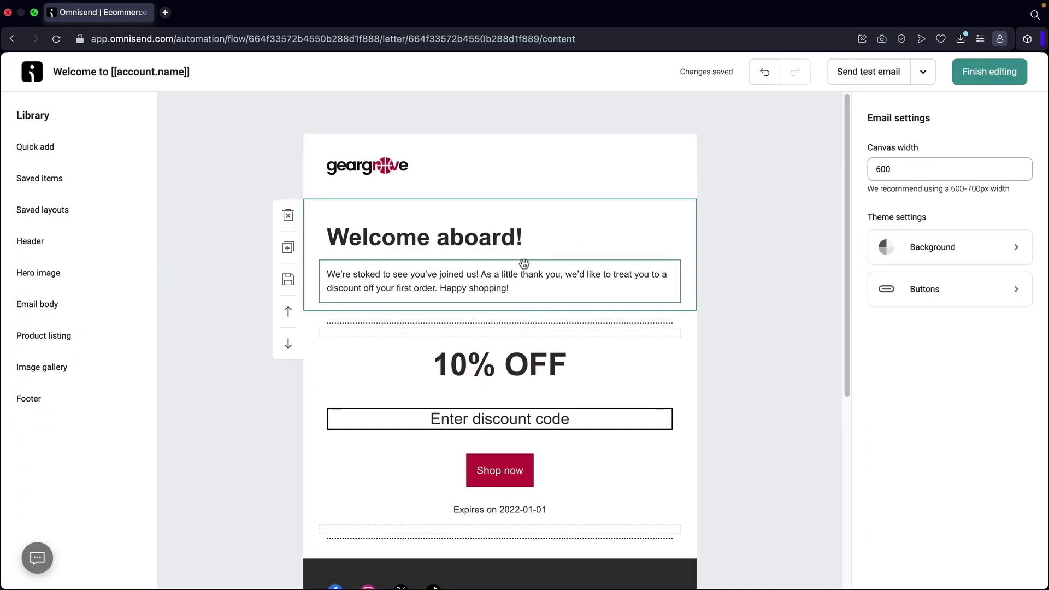
Replace the welcome email's discount code with woo15.
left_click(422, 244)
left_click(433, 289)
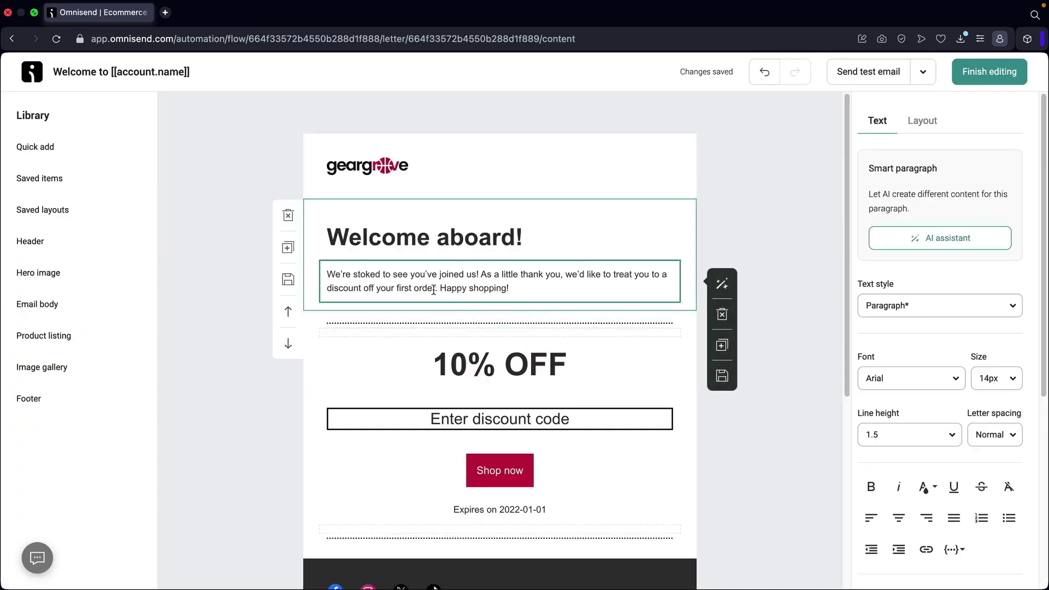
left_click(462, 378)
left_click(476, 419)
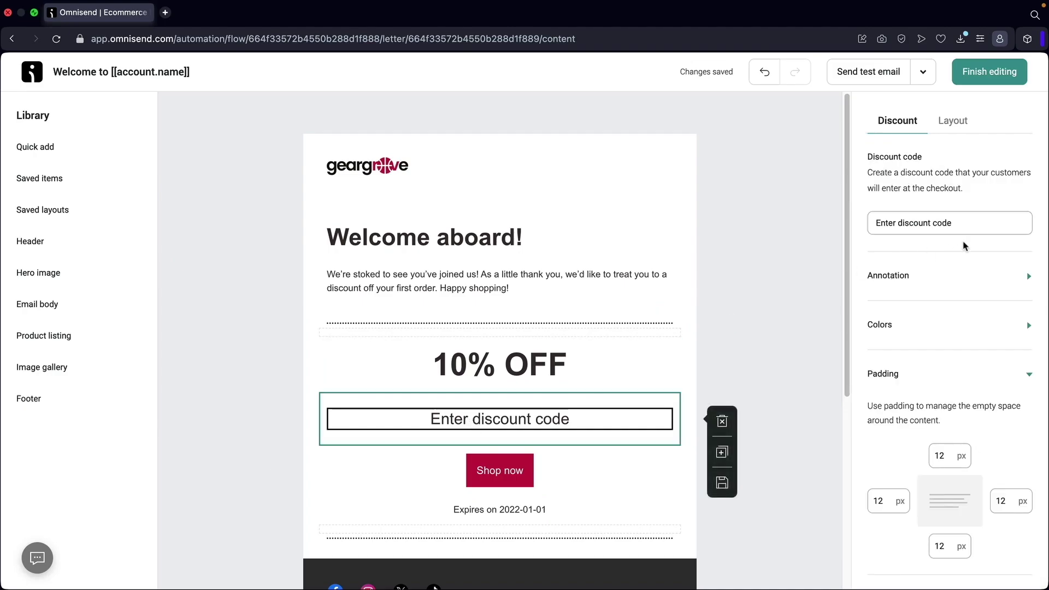
left_click_drag(962, 223, 849, 231)
type("w")
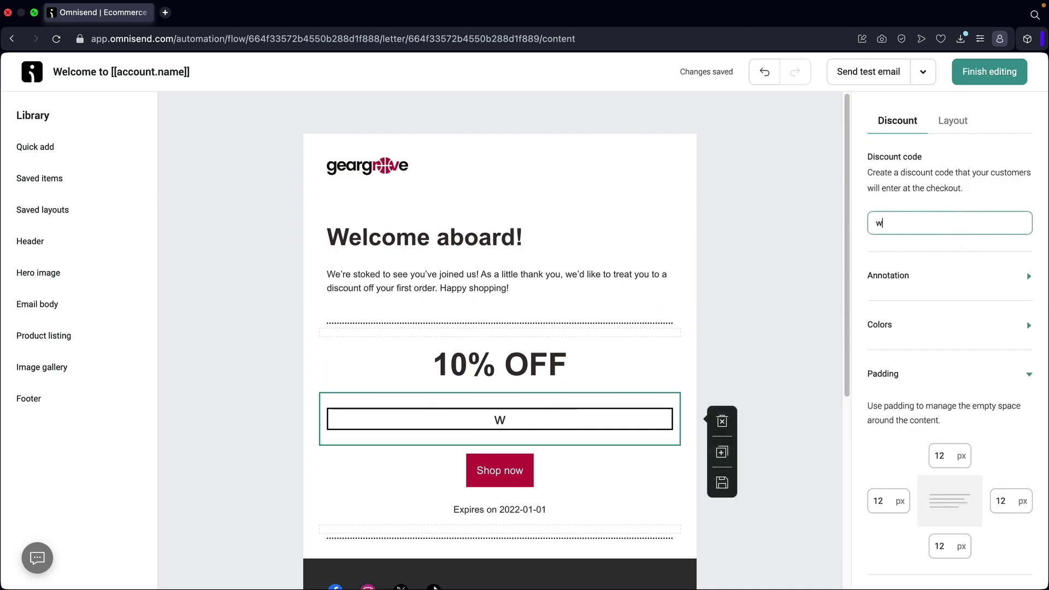
type("pp")
key("BackSpace")
key("BackSpace")
key("BackSpace")
type("woo15")
Change the headline from 10% OFF to 15% OFF.
left_click(446, 378)
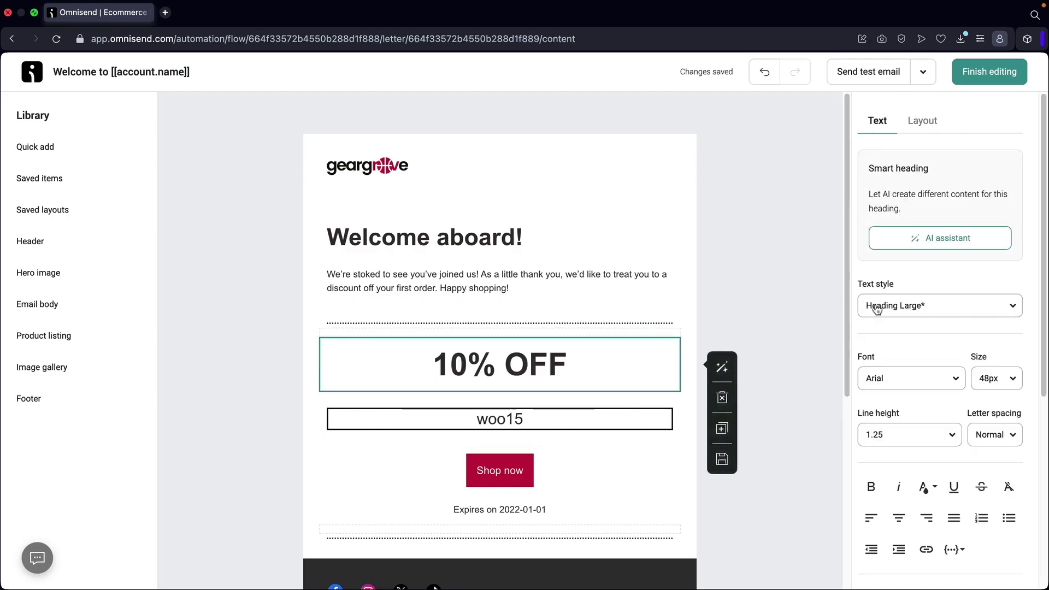
left_click(455, 363)
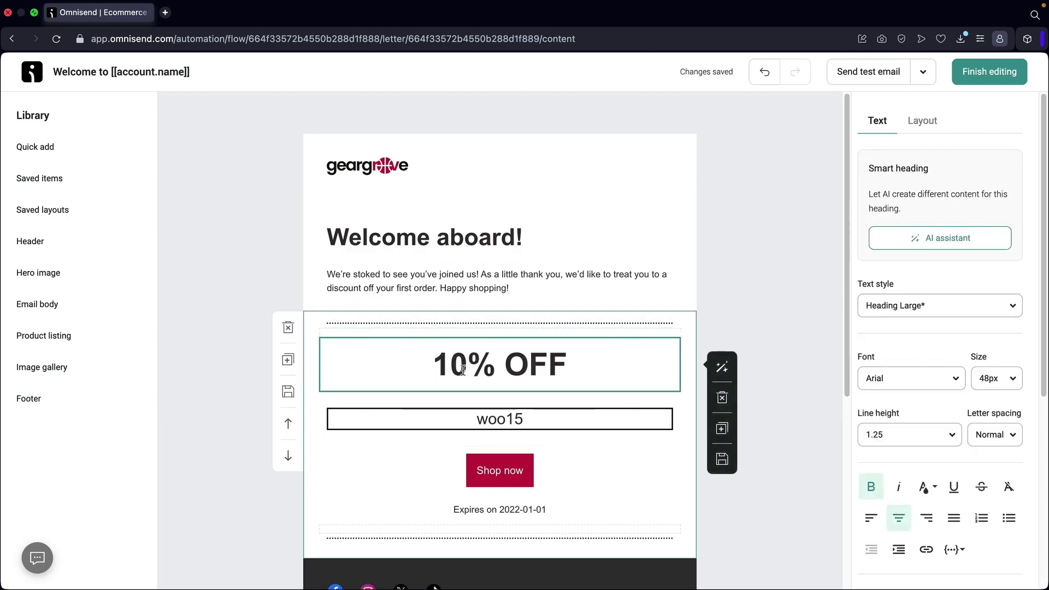
key("BackSpace")
type("5")
Browse the header, hero, body and product listing layouts, then finish editing.
left_click(55, 146)
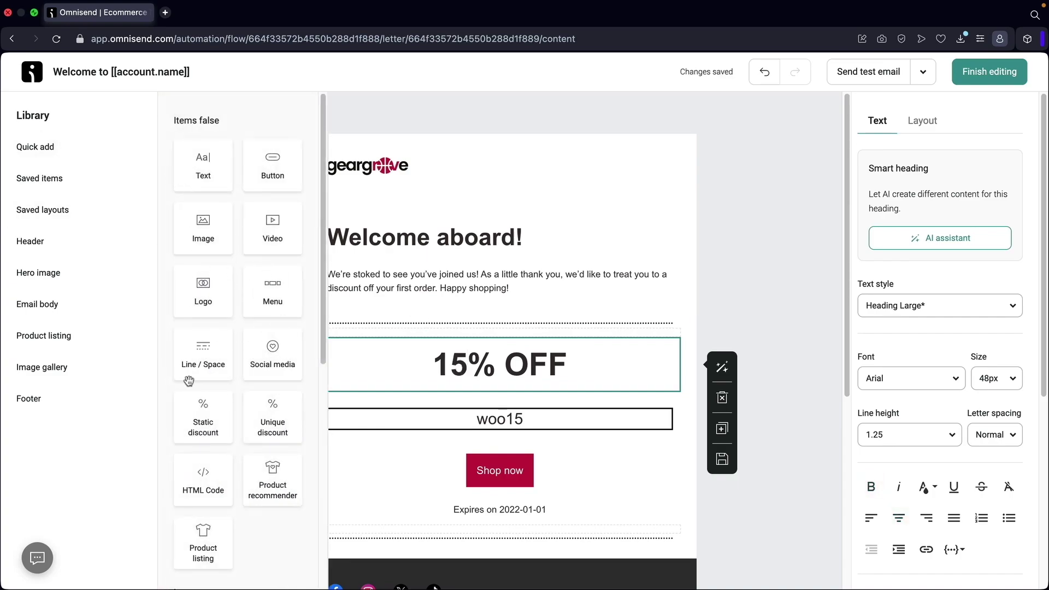
left_click(98, 241)
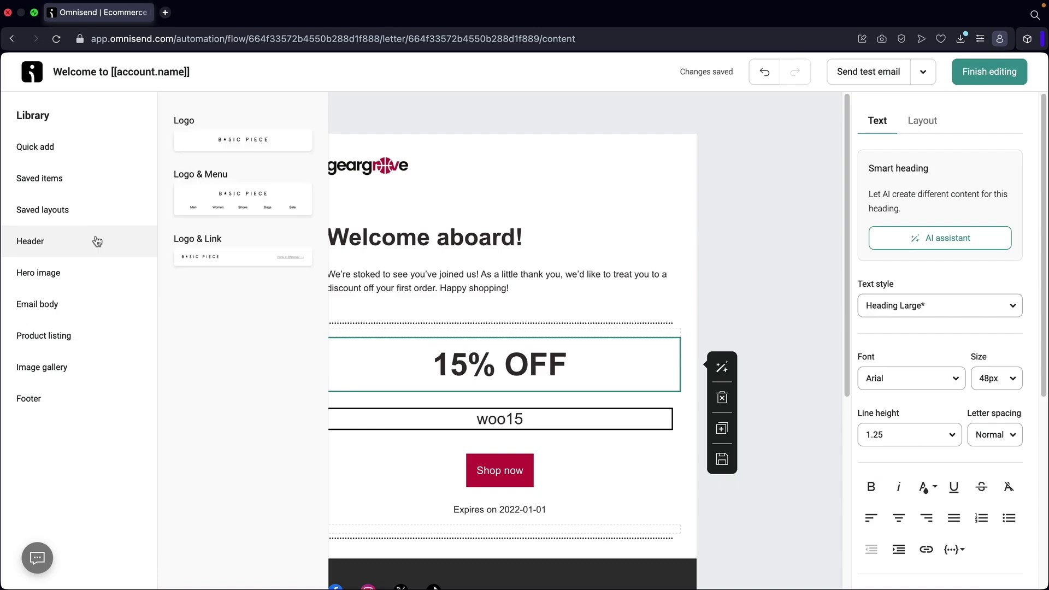
left_click(94, 272)
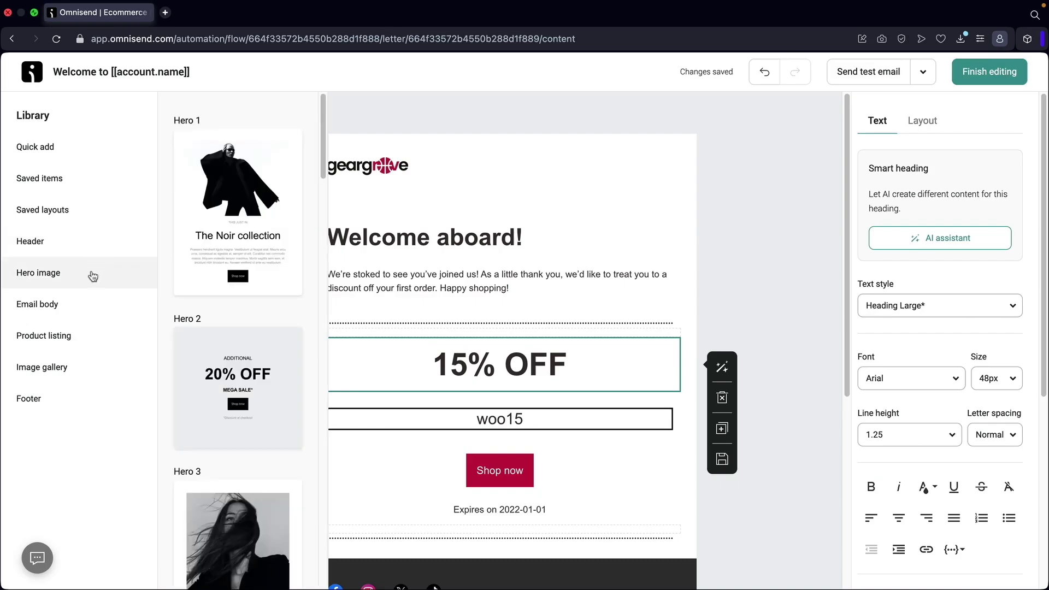
left_click(88, 298)
left_click(88, 338)
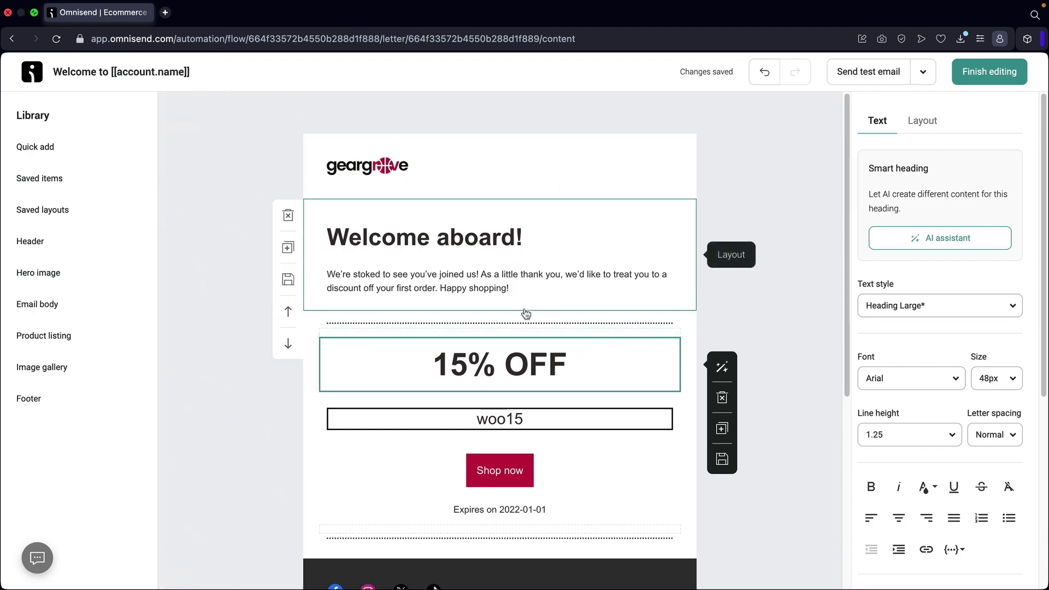
left_click(990, 72)
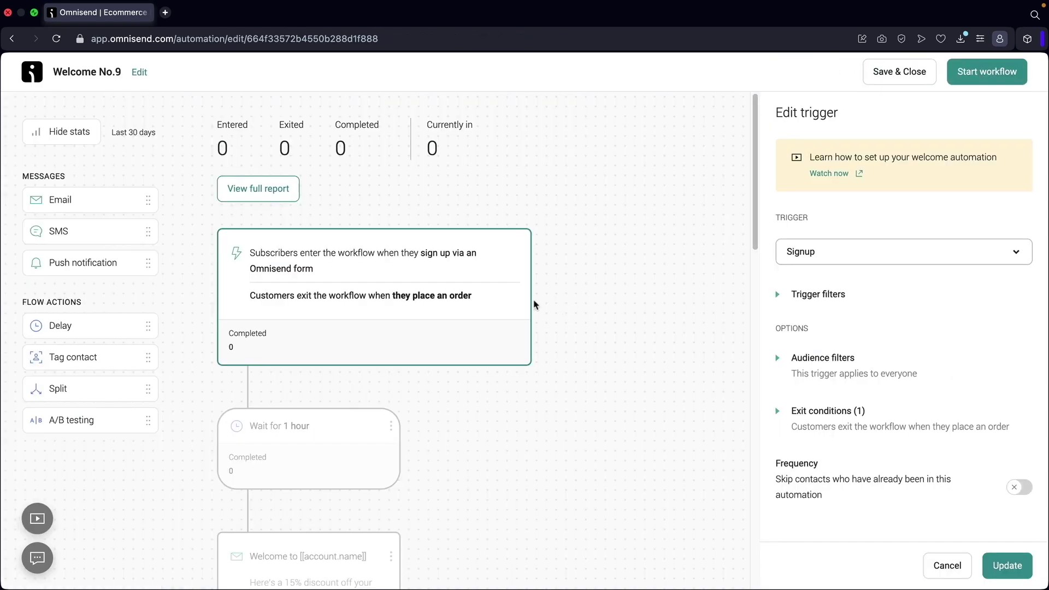
Change the wait after the welcome email from 1 day to 7 days.
scroll(415, 296, "down", 6)
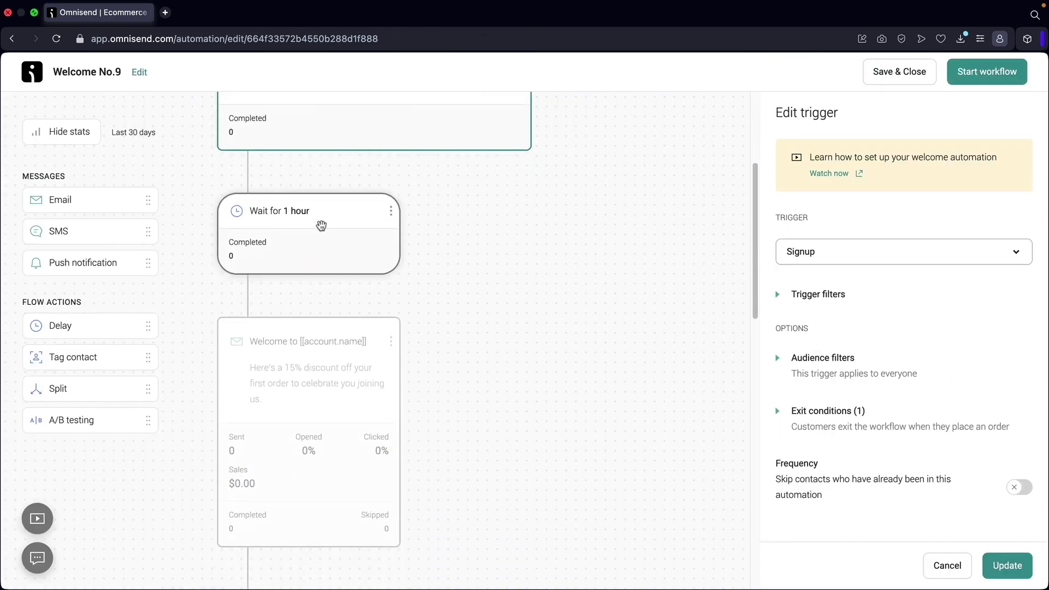
left_click(307, 257)
scroll(309, 273, "down", 4)
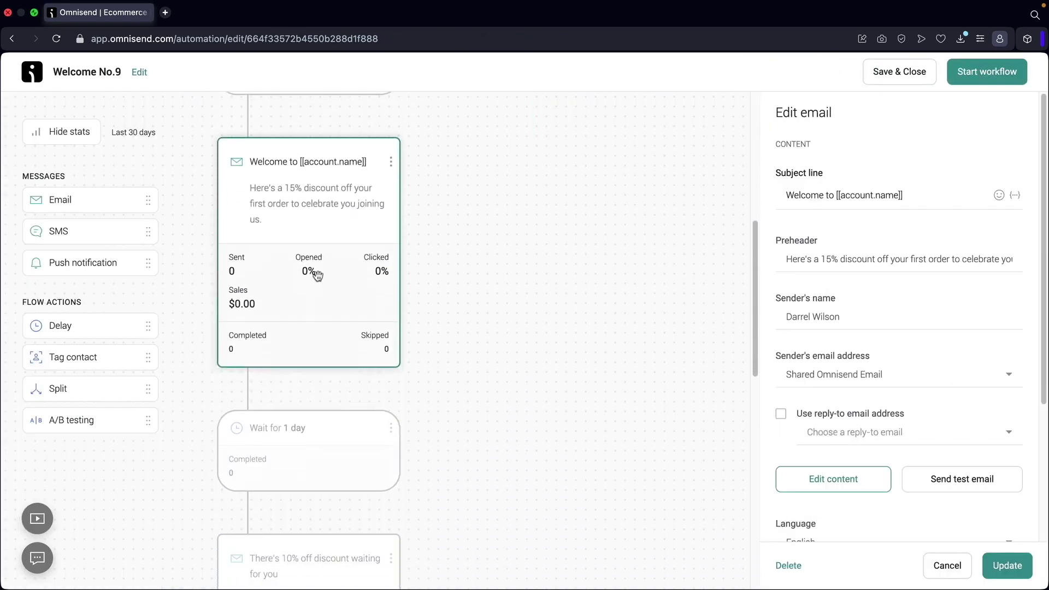
left_click(304, 301)
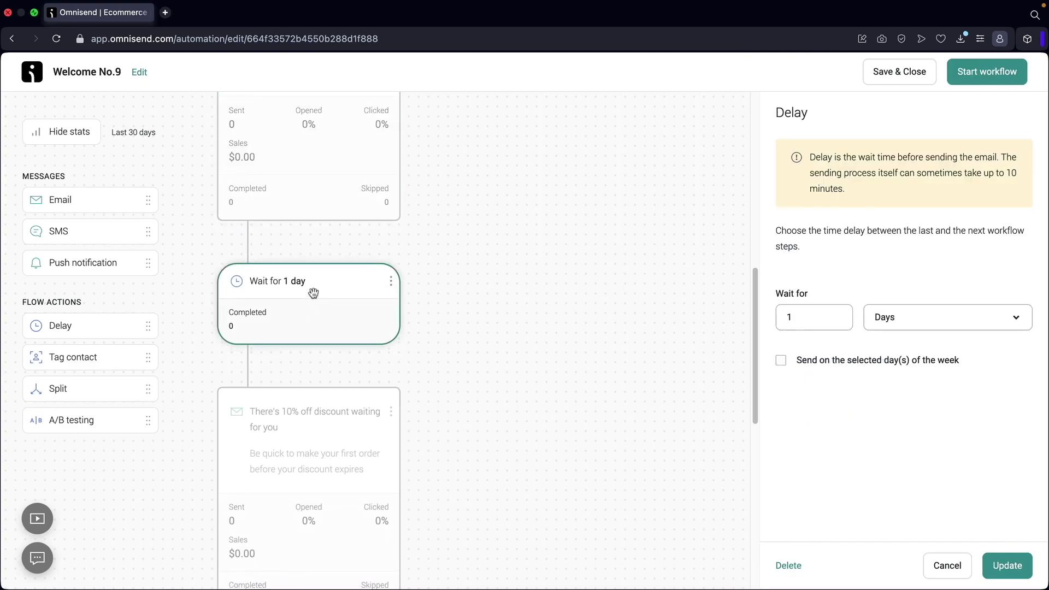
left_click_drag(828, 323, 767, 319)
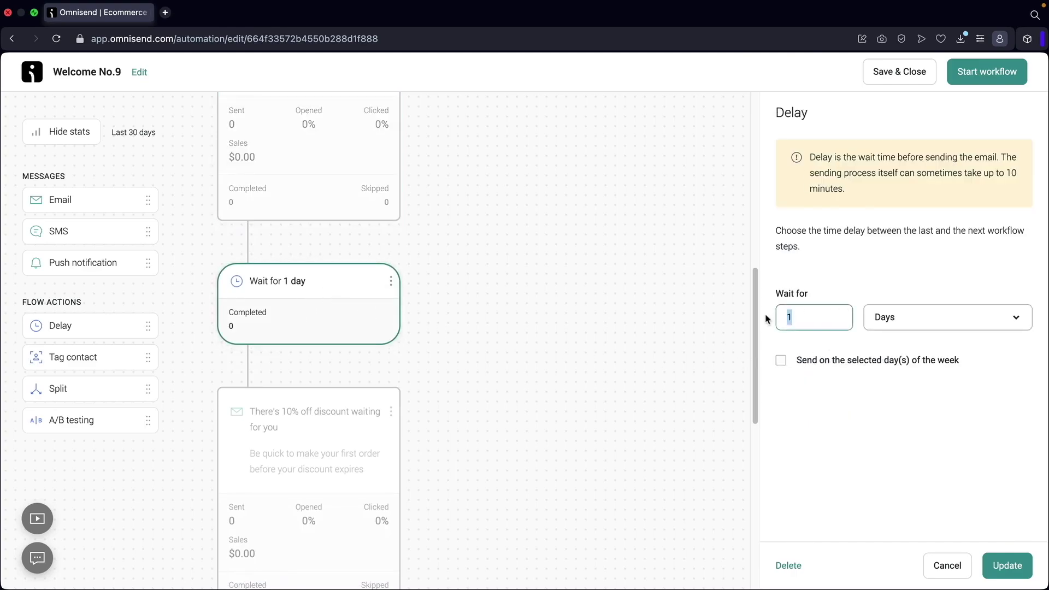
type("7")
Open the 'There's 10% off discount waiting for you' email's settings.
scroll(454, 325, "down", 3)
scroll(454, 325, "down", 2)
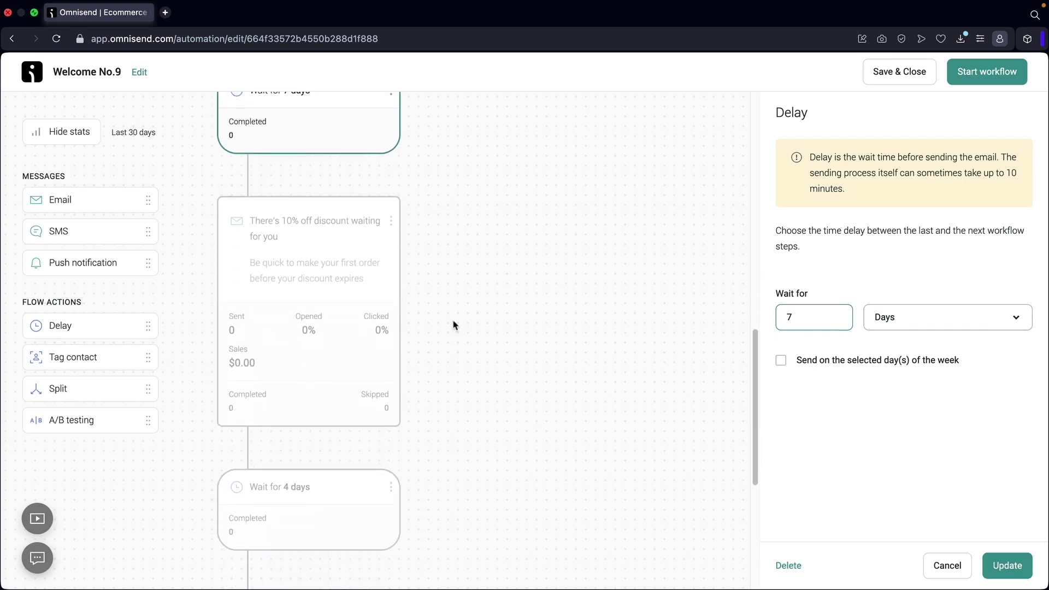
left_click(302, 265)
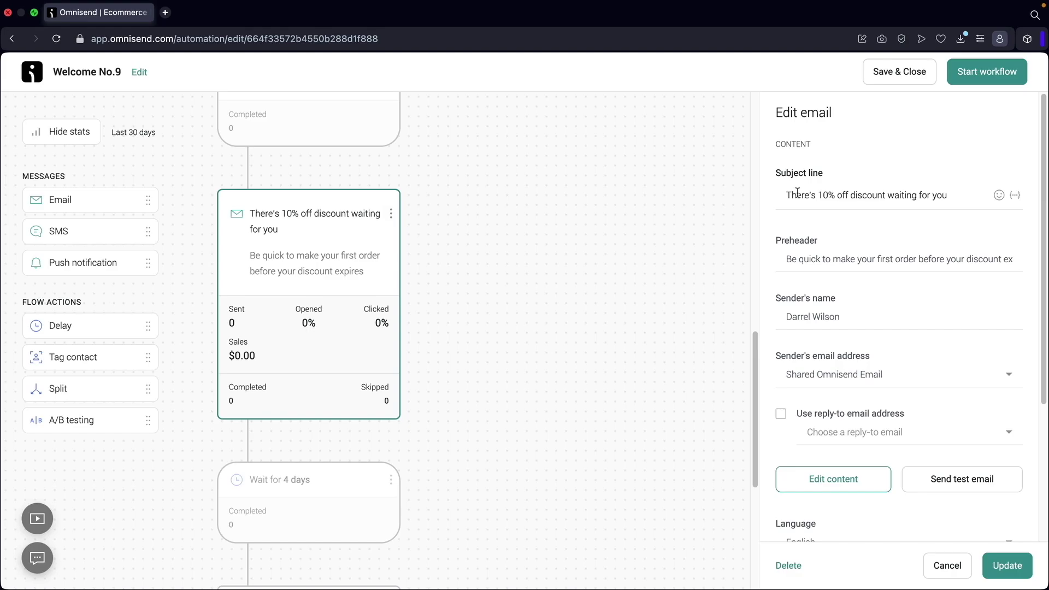
Change the 4-day wait before 'Don't miss out on your 10% off!' to 7 days.
left_click_drag(797, 192, 926, 192)
left_click(929, 258)
scroll(306, 290, "down", 5)
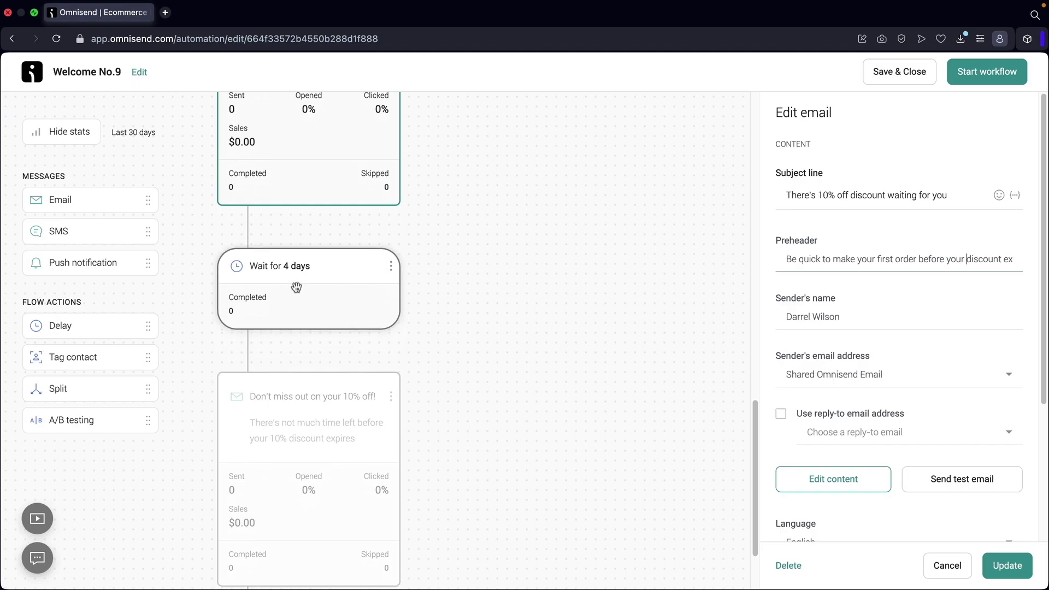
left_click(296, 287)
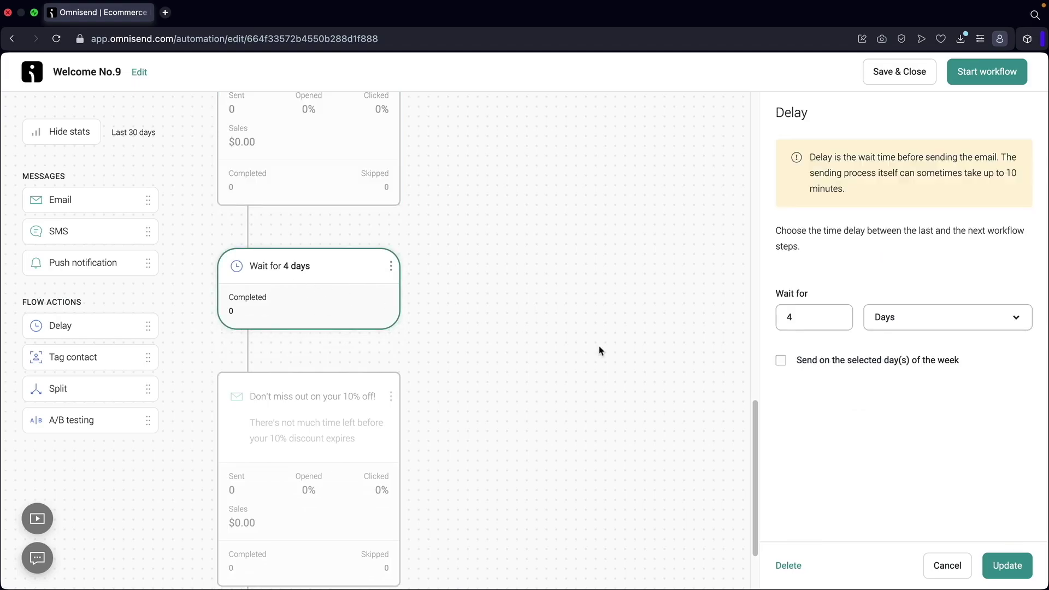
double_click(807, 324)
type("7")
Open the 'Don't miss out on your 10% off!' email's settings and drag in another delay step.
scroll(372, 358, "down", 3)
left_click(330, 356)
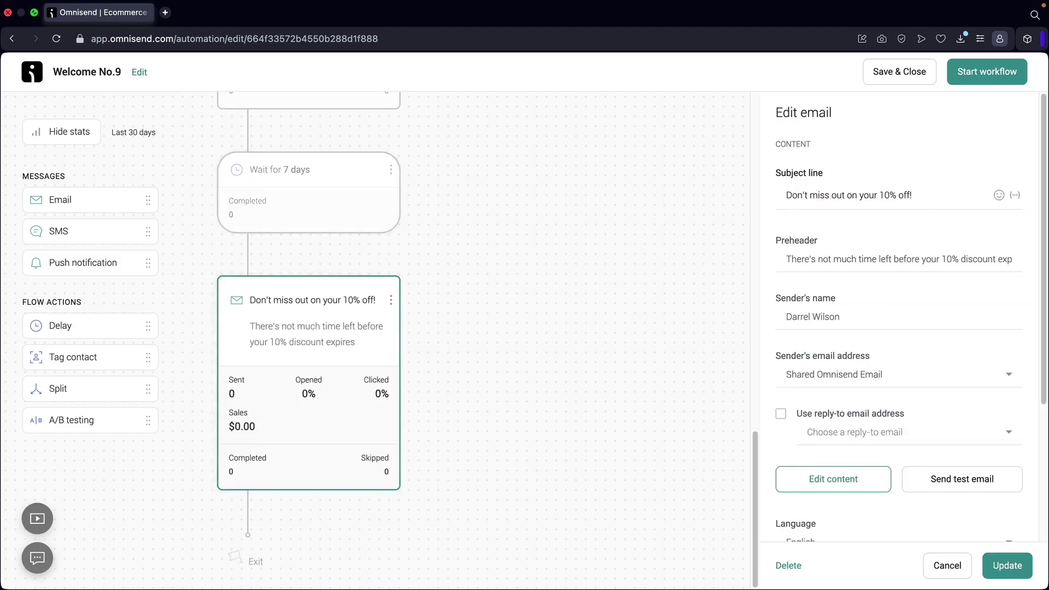
left_click_drag(132, 325, 271, 267)
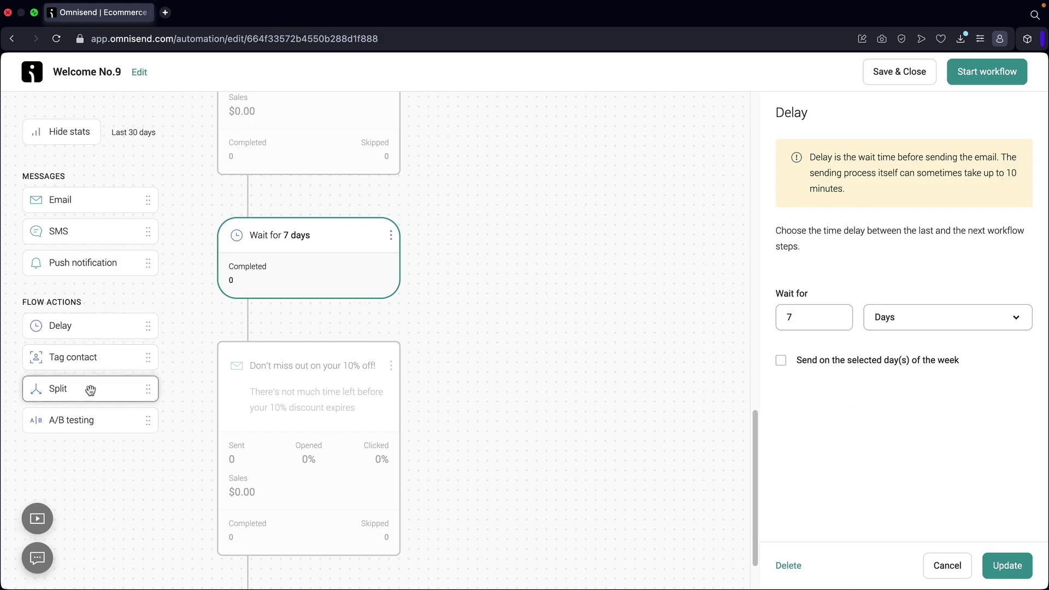
Add a split before the last email on whether 'There's 10% off discount waiting for you' was opened.
left_click_drag(57, 392, 256, 328)
scroll(298, 333, "down", 3)
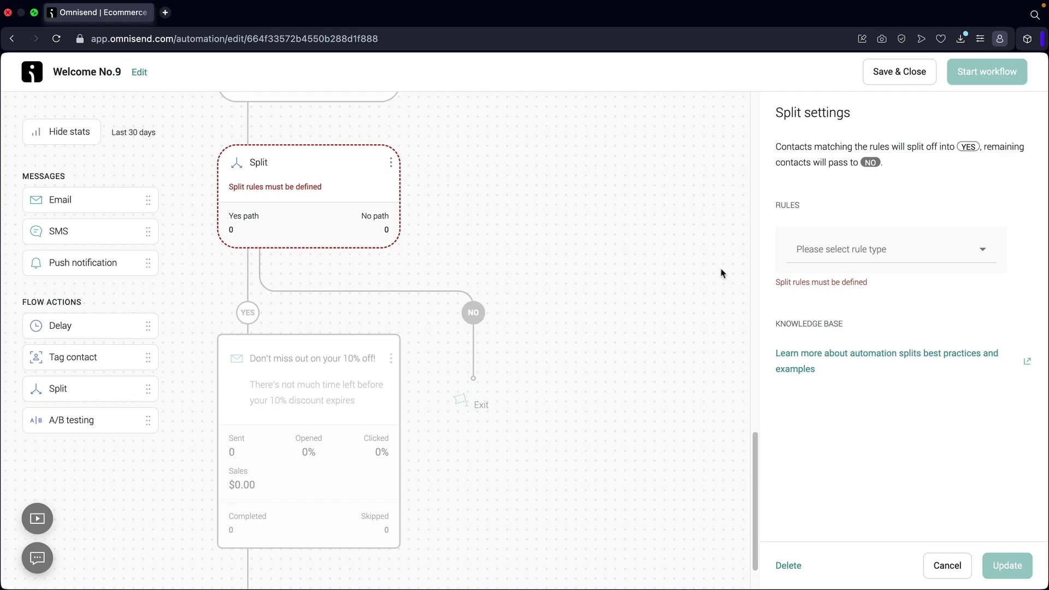
left_click(889, 252)
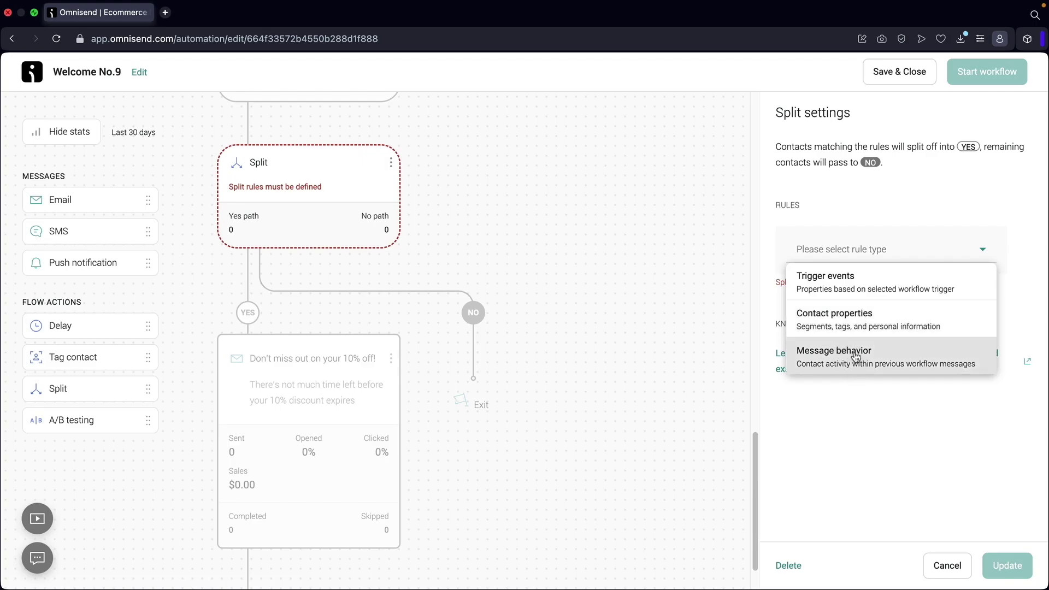
left_click(833, 355)
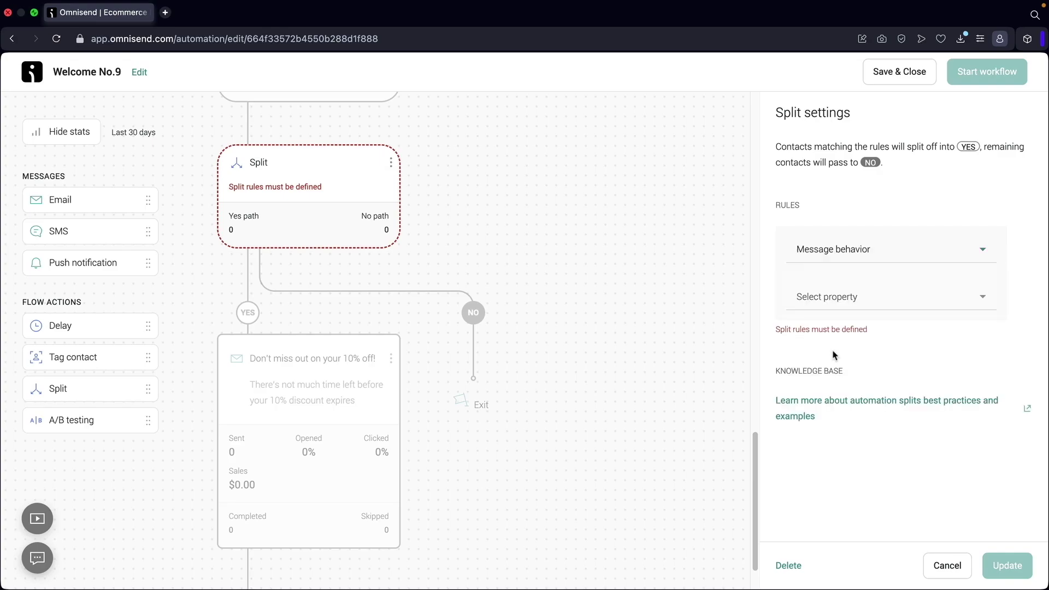
left_click(855, 299)
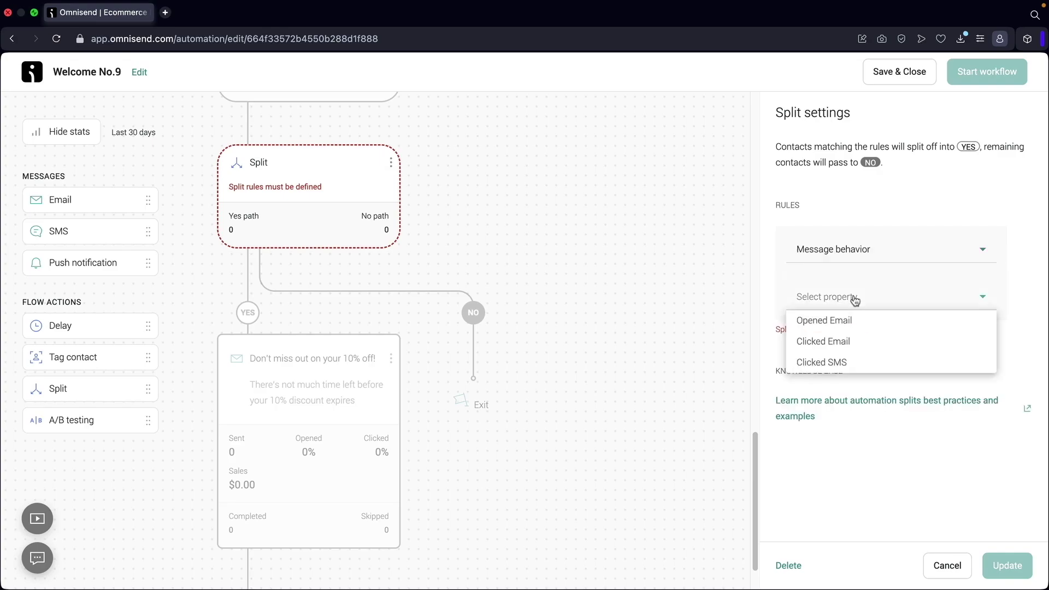
left_click(846, 328)
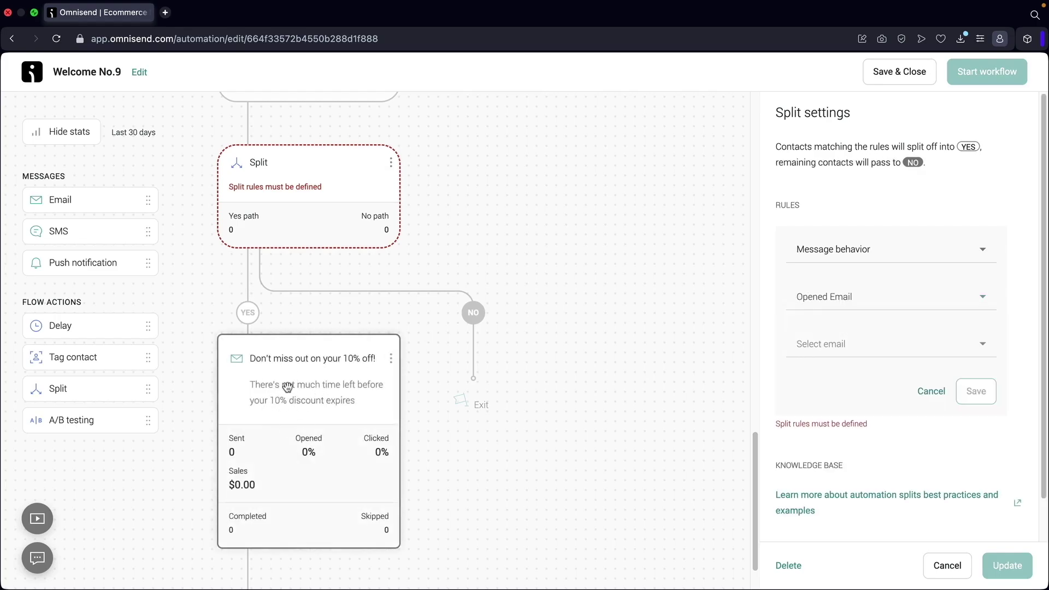
left_click(847, 350)
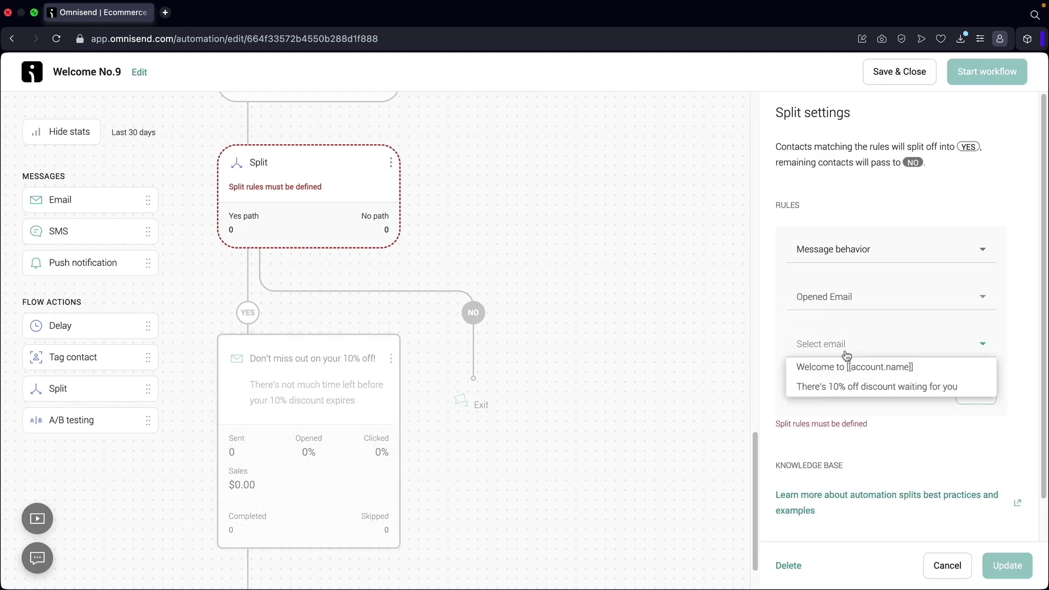
left_click(846, 387)
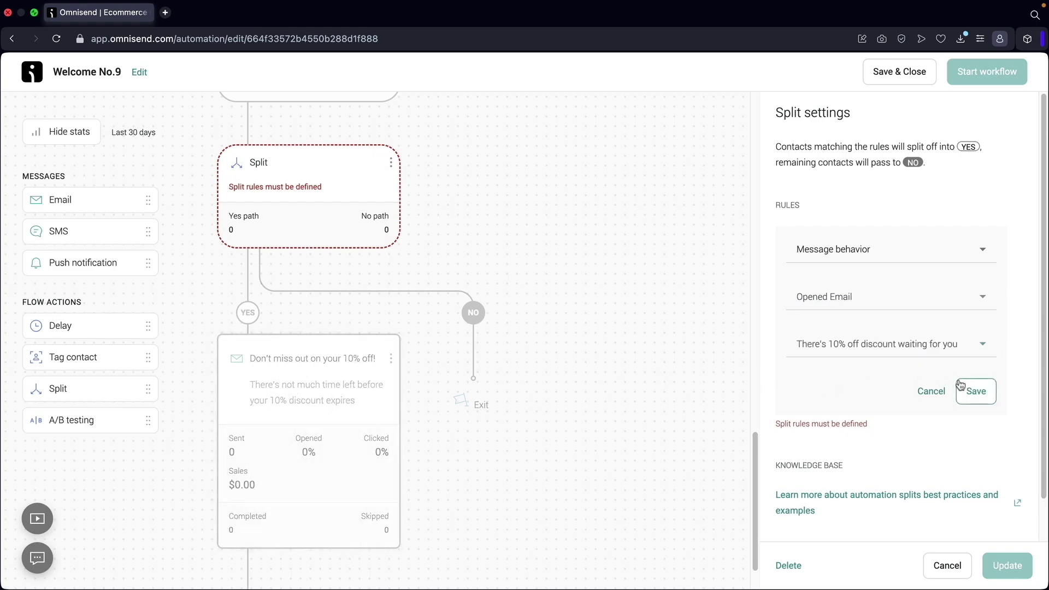
left_click(977, 391)
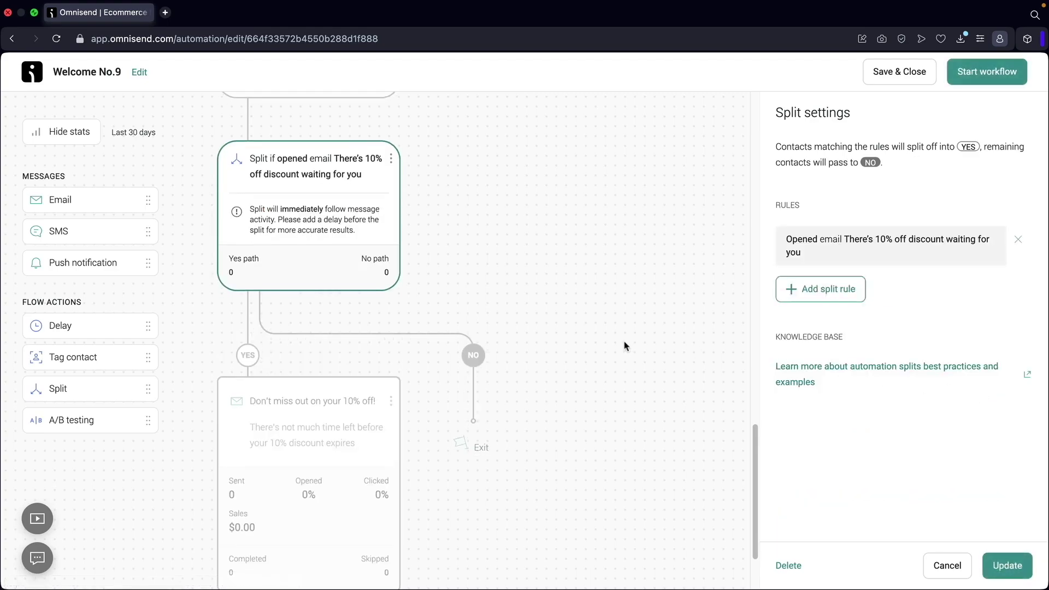
scroll(625, 346, "down", 1)
Place a new email step onto the NO branch of the opened-email split.
scroll(581, 342, "up", 2)
scroll(295, 290, "up", 7)
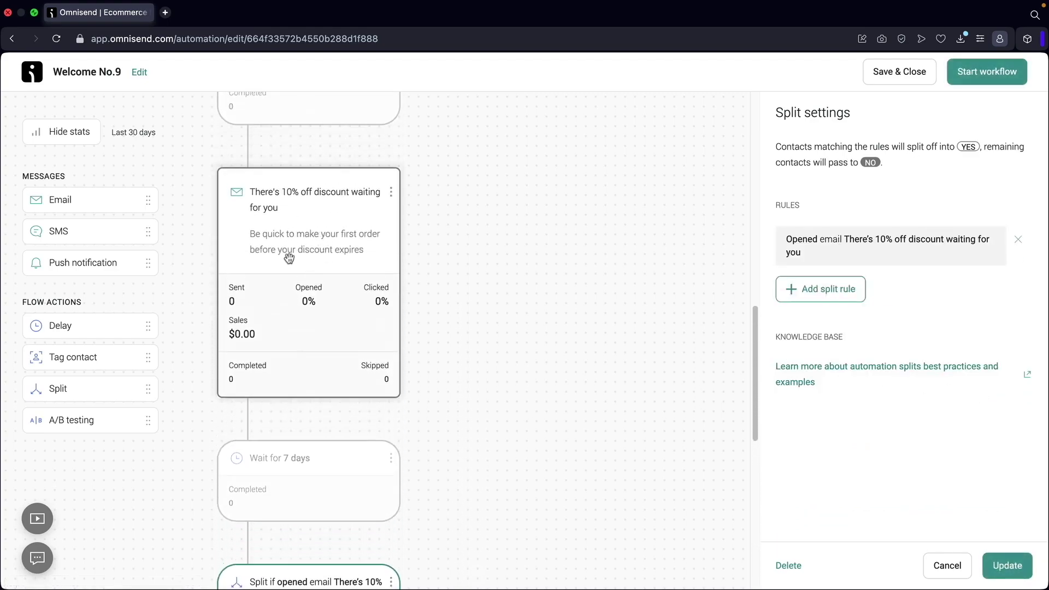
scroll(296, 232, "down", 10)
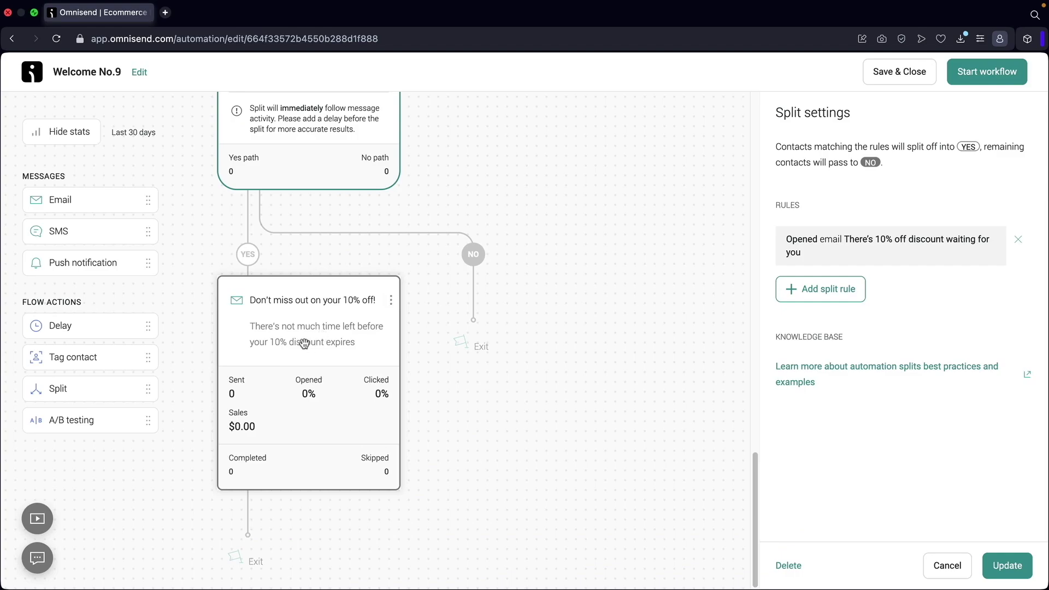
left_click_drag(103, 202, 541, 250)
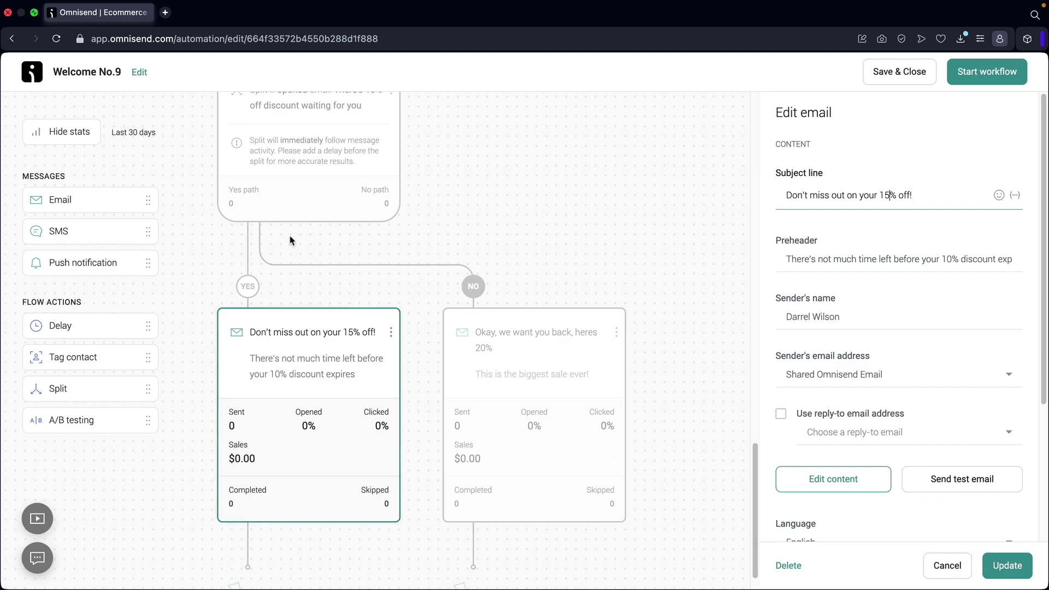
Check the earlier 10% discount email, then select the new NO-branch 20% email.
scroll(290, 238, "up", 10)
scroll(320, 187, "down", 10)
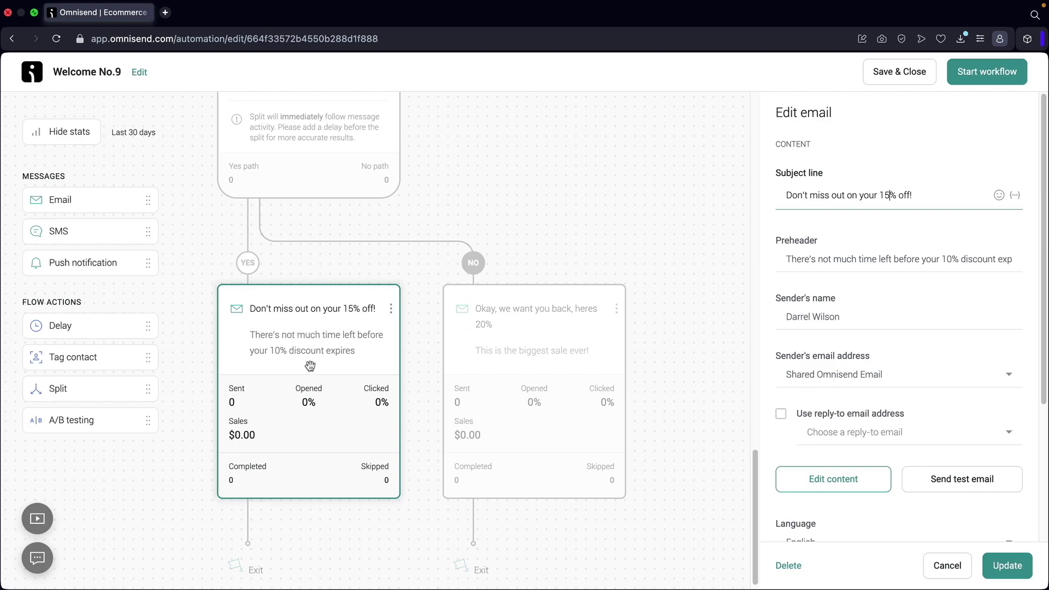
scroll(310, 366, "up", 10)
left_click(313, 248)
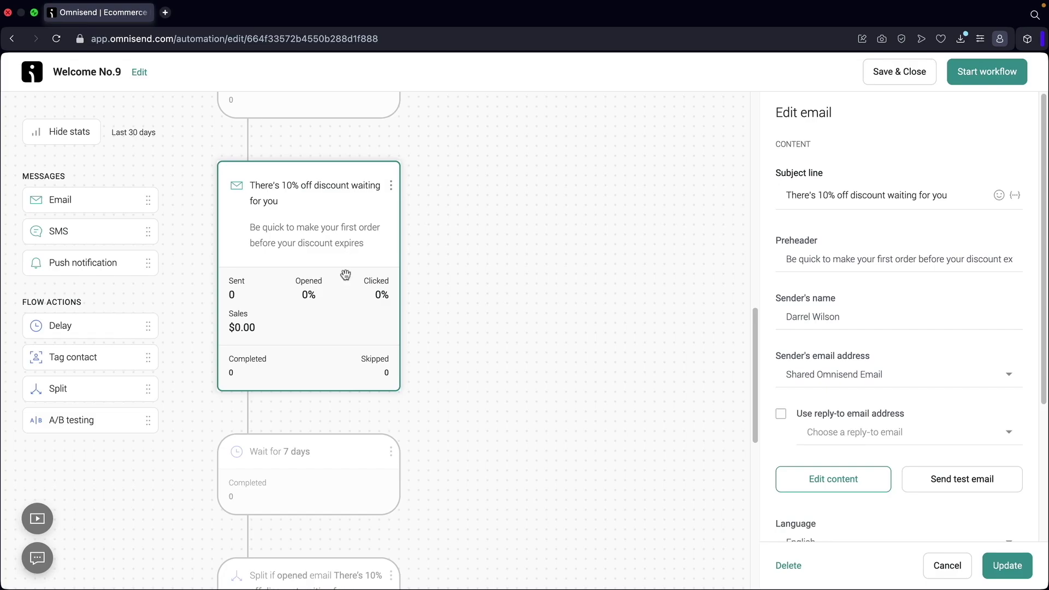
scroll(346, 274, "down", 9)
left_click(546, 369)
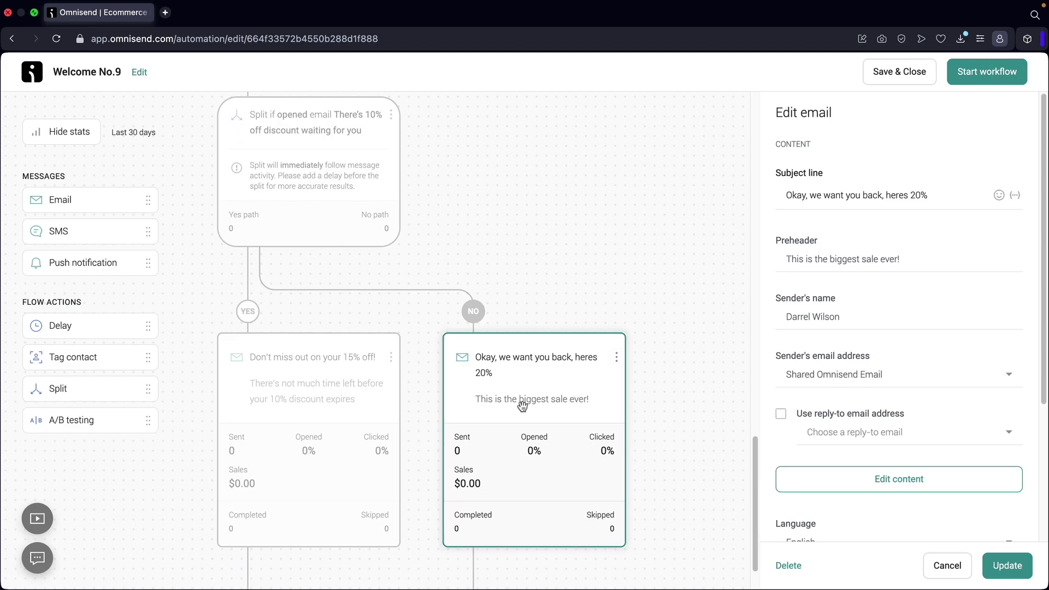
Save workflow changes, review the 20% email's 3 DAY FLASH SALE content with code woo20.
left_click(908, 486)
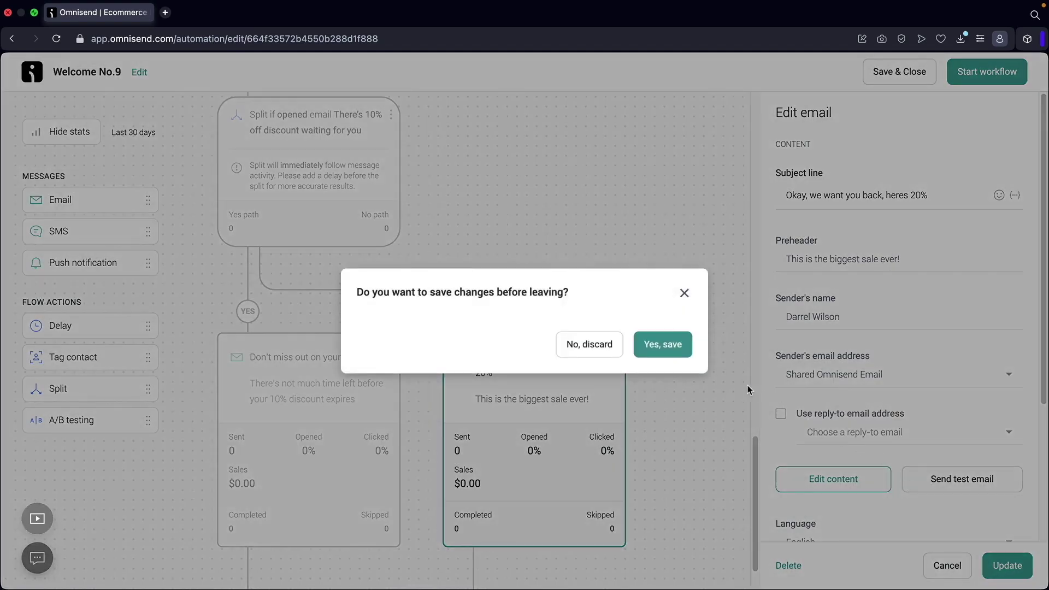
left_click(677, 344)
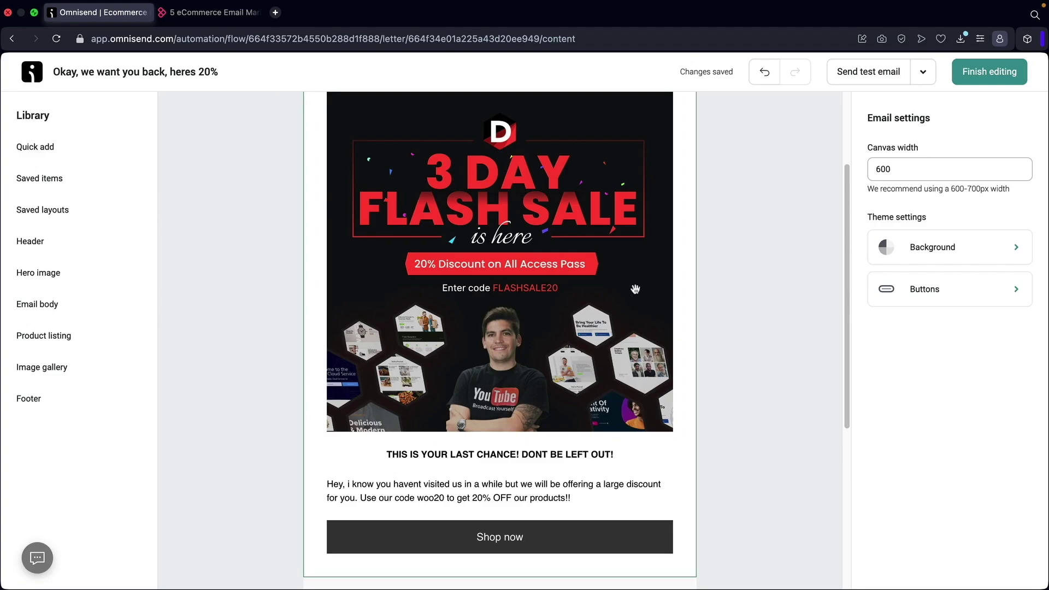
mouse_move(546, 202)
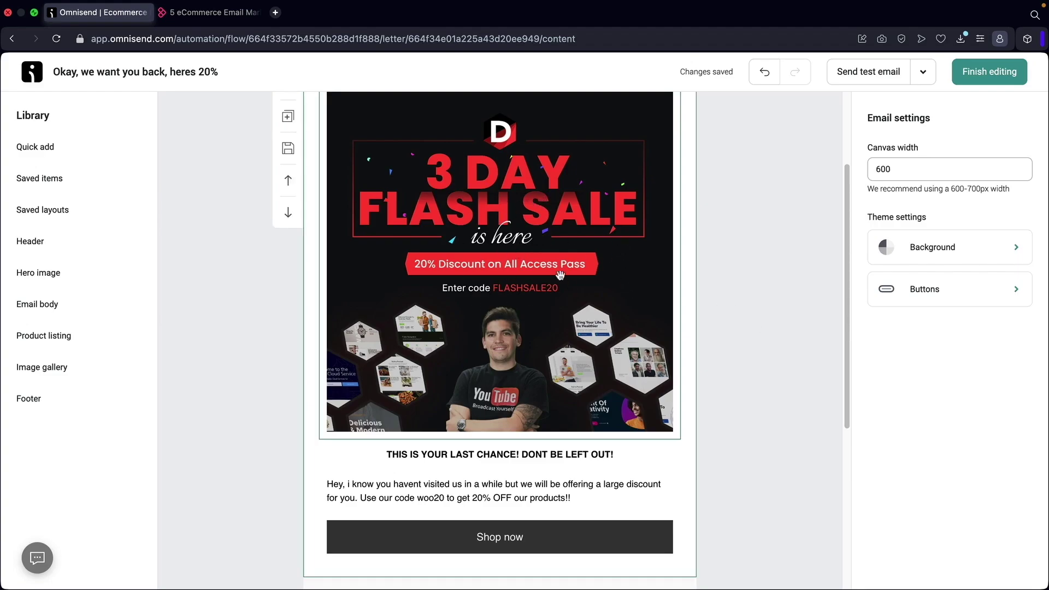
scroll(540, 255, "down", 3)
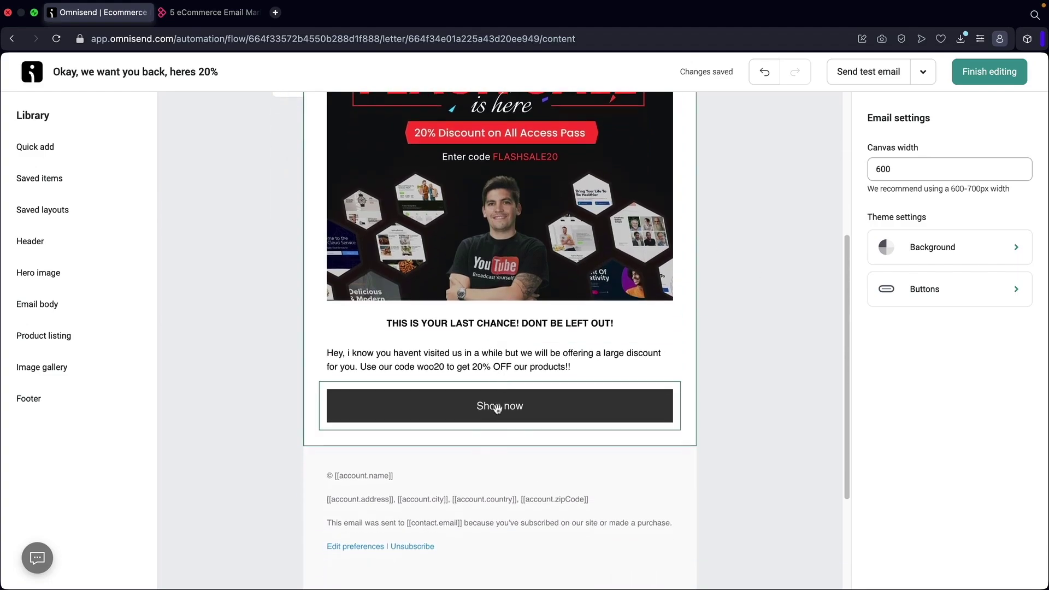
scroll(498, 408, "up", 5)
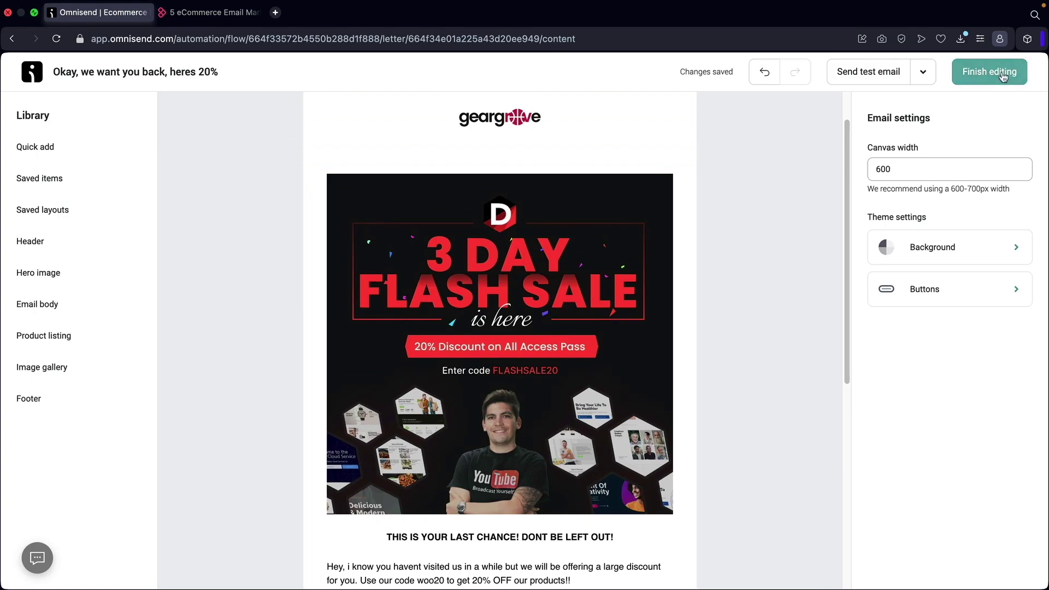
left_click(1004, 77)
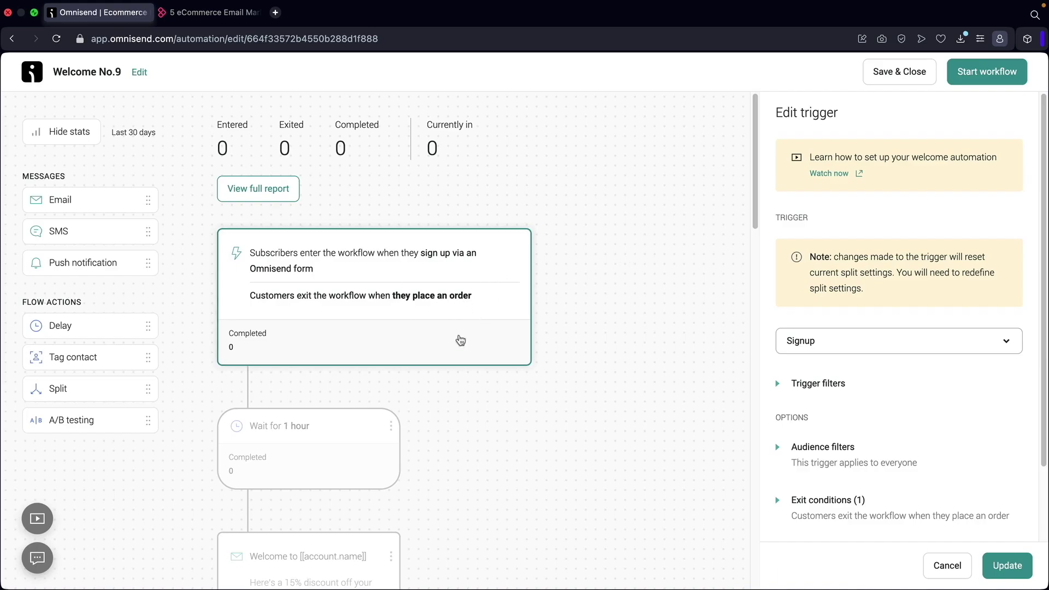
Check the Welcome, 10%, 15% and 20% emails, then start the Welcome No.9 workflow.
scroll(393, 283, "down", 1)
scroll(392, 282, "down", 10)
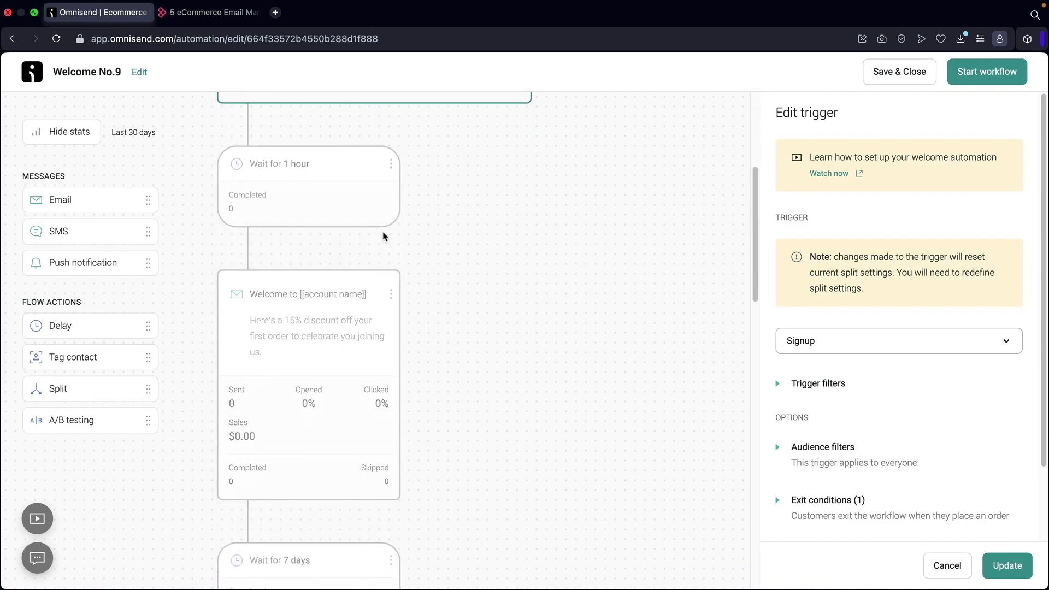
left_click(311, 242)
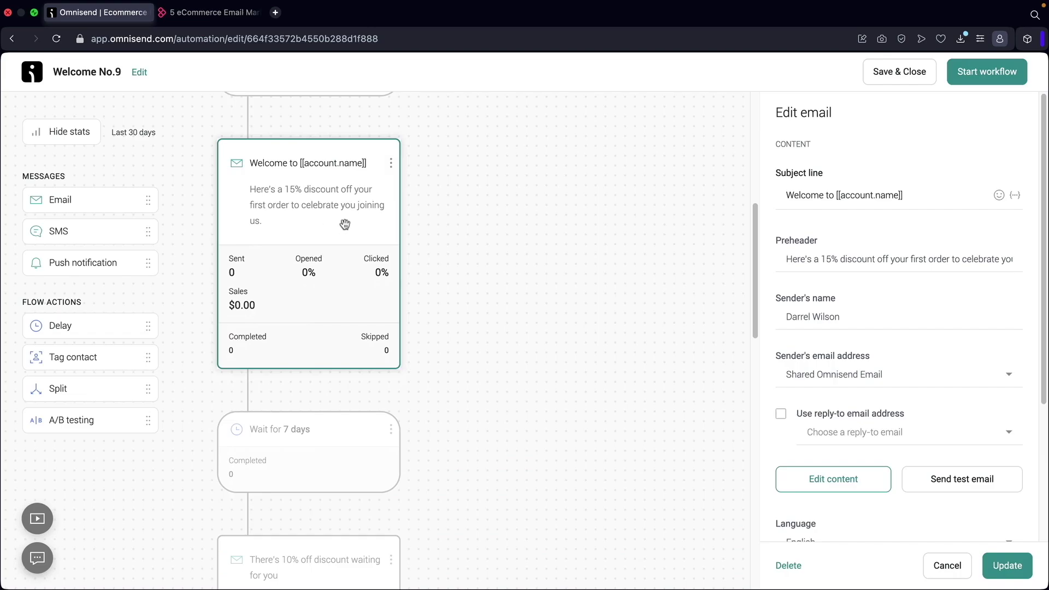
scroll(344, 224, "down", 9)
left_click(332, 243)
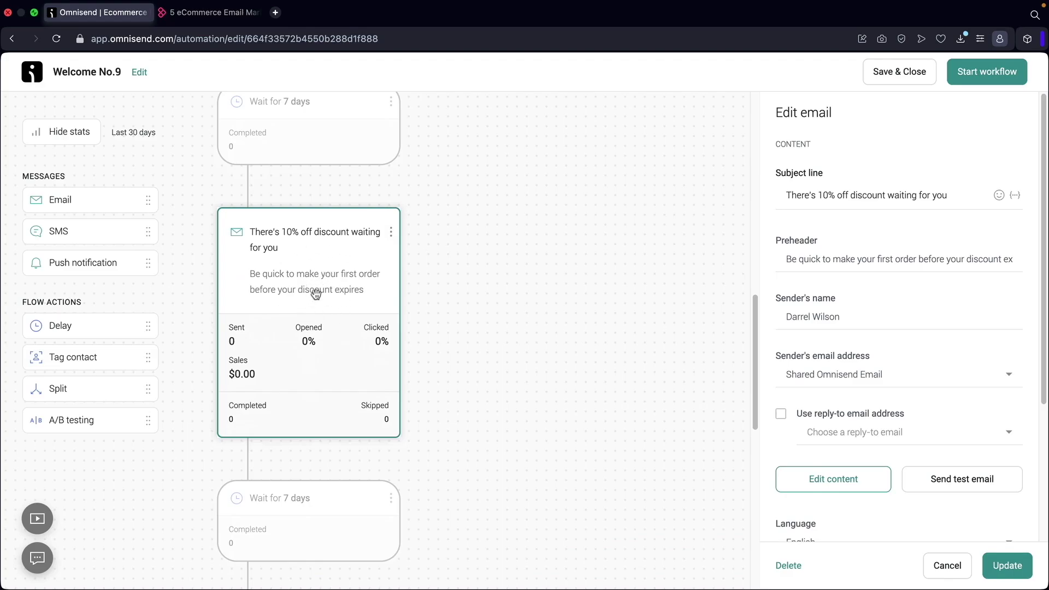
scroll(325, 233, "down", 10)
left_click(281, 307)
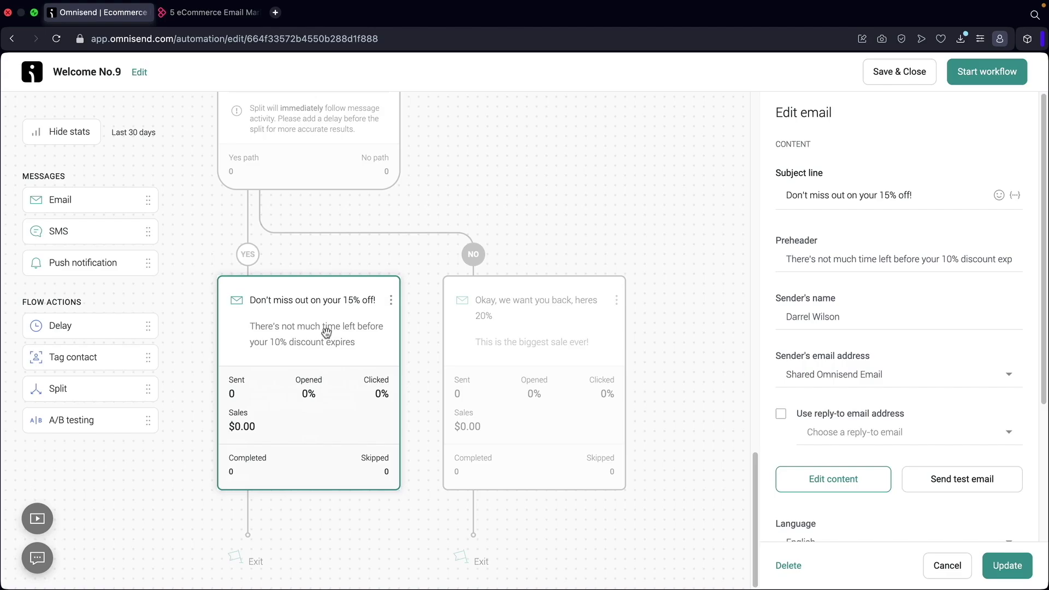
left_click(532, 332)
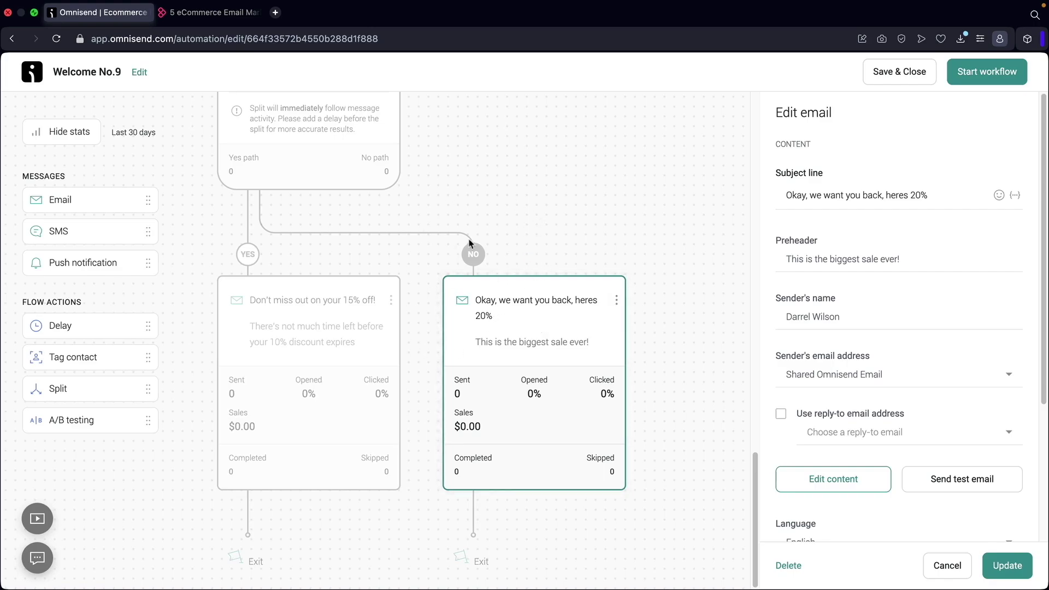
left_click(993, 77)
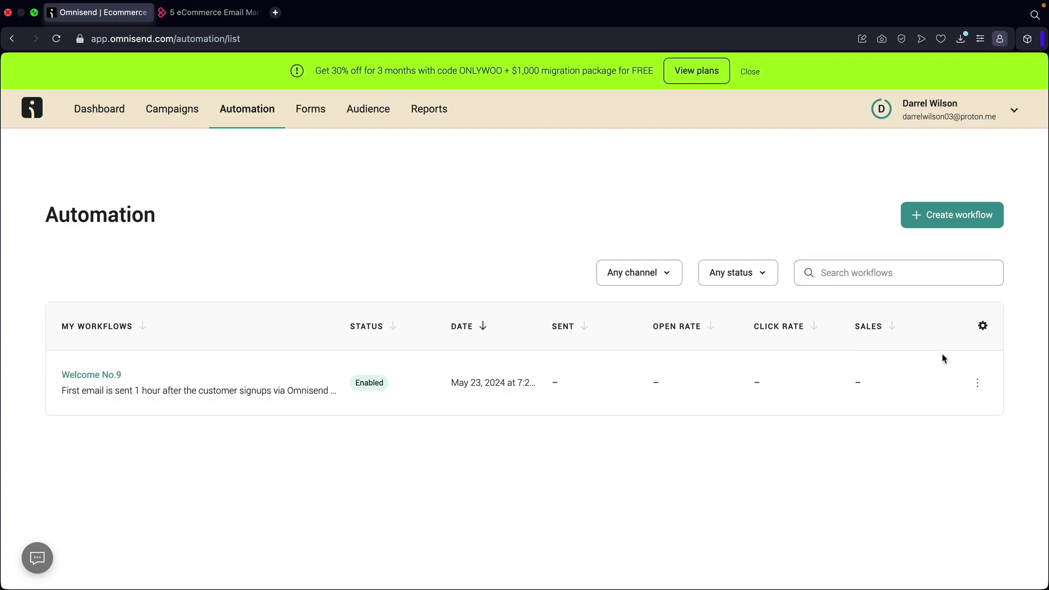
Change the Welcome No.9 workflow's title to 'Welcome Email Workflow' and update it.
left_click(978, 383)
left_click(886, 413)
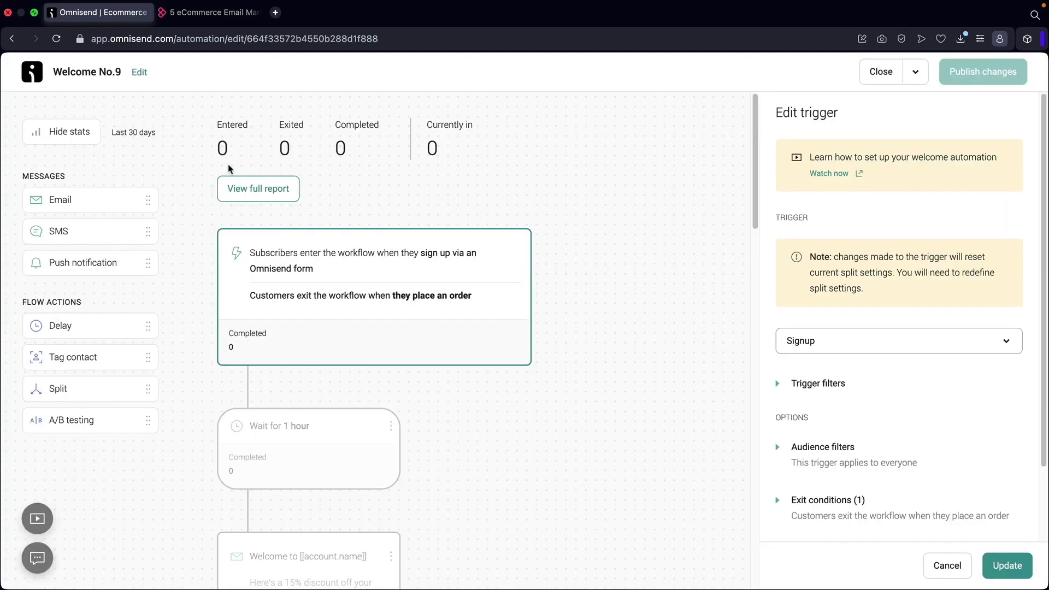
left_click(138, 72)
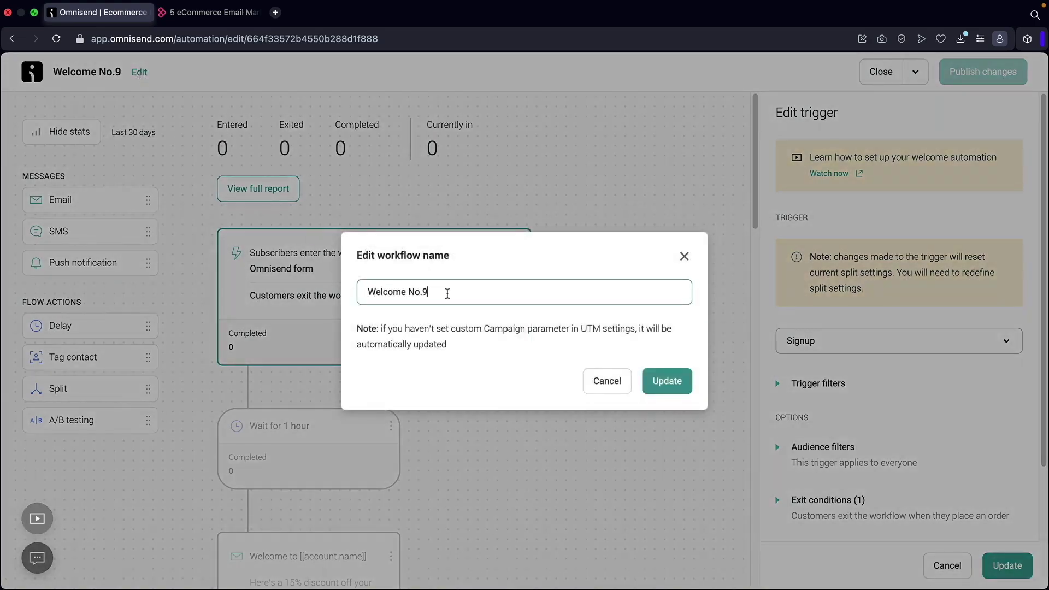
left_click_drag(447, 293, 341, 282)
type("Welcome Worf")
key("BackSpace")
key("BackSpace")
key("BackSpace")
key("BackSpace")
key("BackSpace")
key("BackSpace")
key("BackSpace")
key("BackSpace")
key("BackSpace")
key("BackSpace")
key("BackSpace")
key("BackSpace")
type("Welcome Email Workflow")
left_click(666, 384)
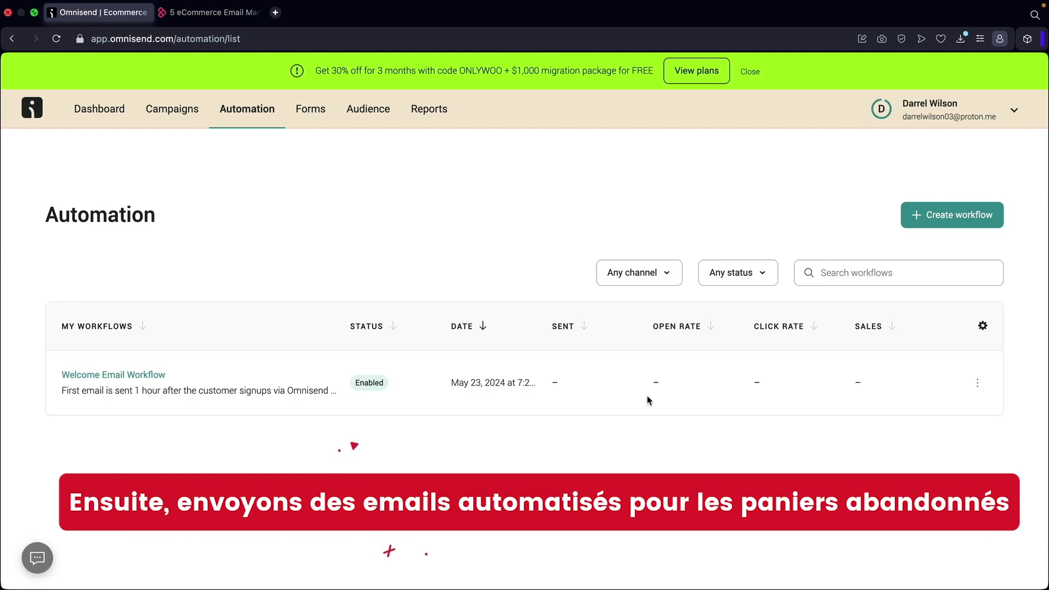
Create a workflow filtered to Cart Abandonment and customize the Abandoned Cart template.
left_click(941, 220)
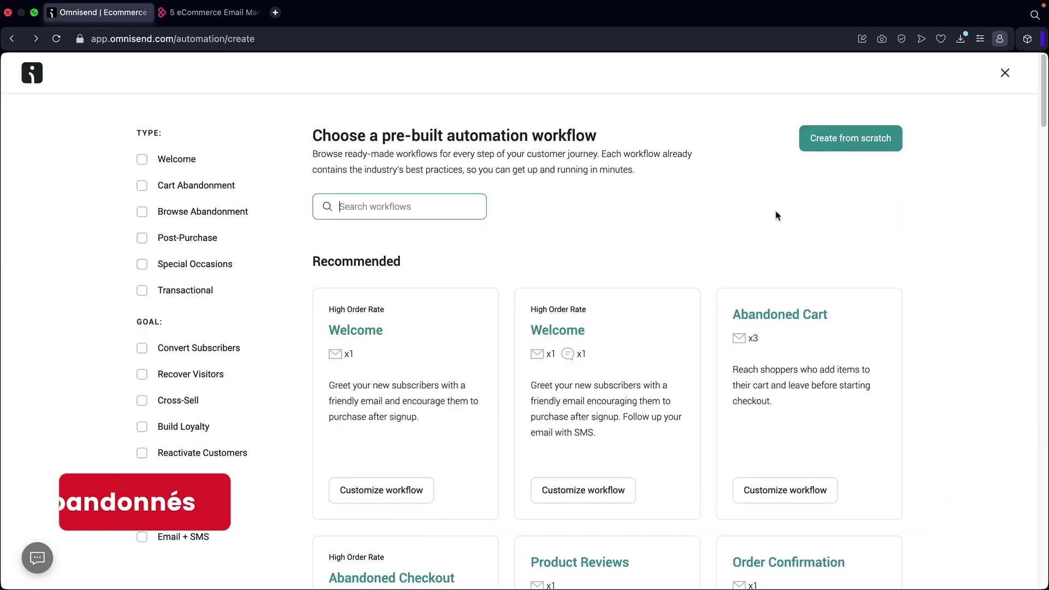
left_click(142, 187)
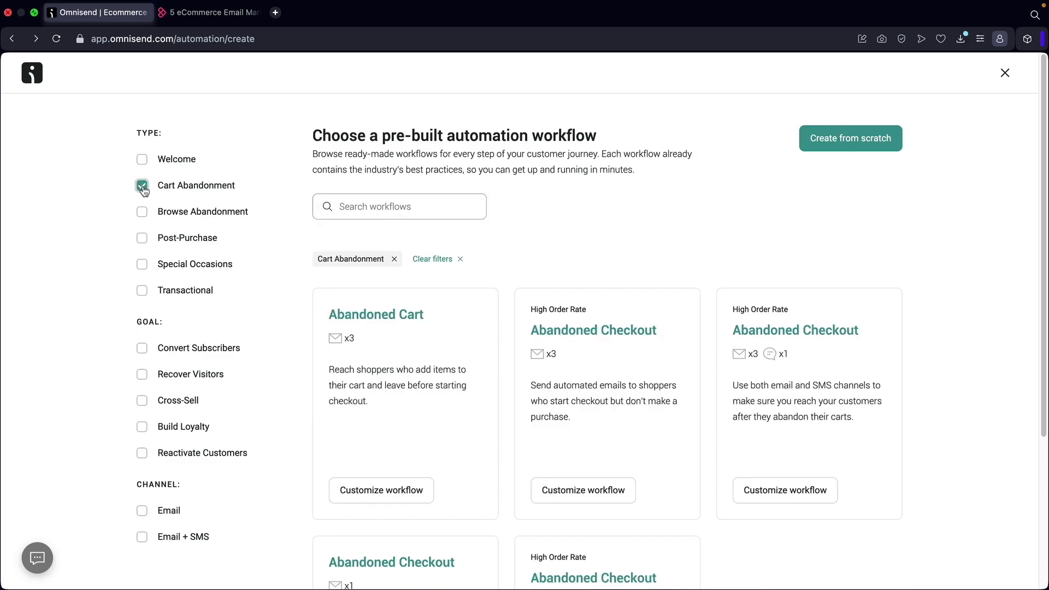
scroll(334, 202, "down", 5)
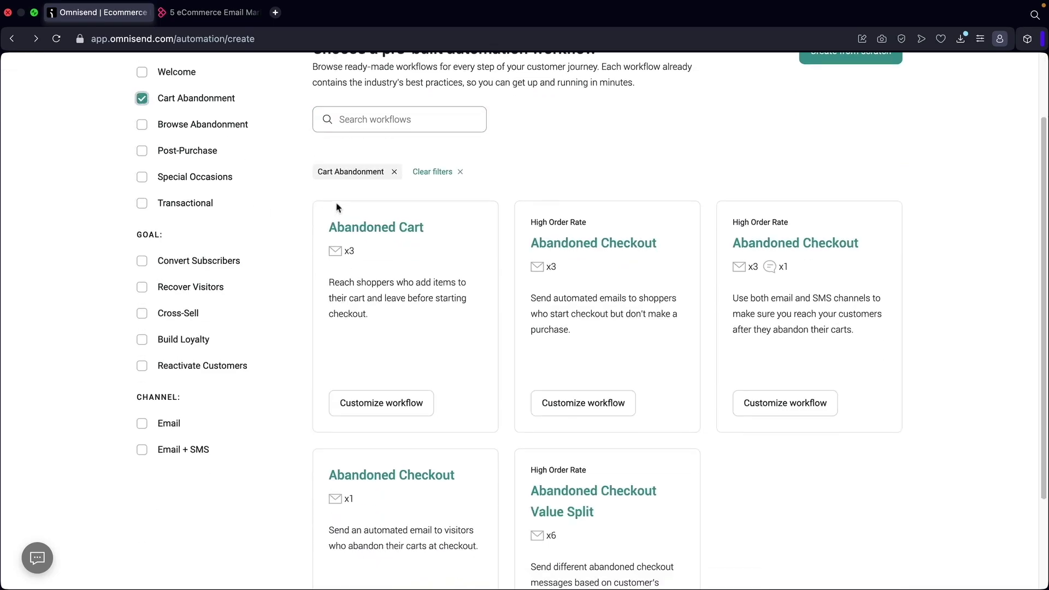
scroll(481, 345, "up", 4)
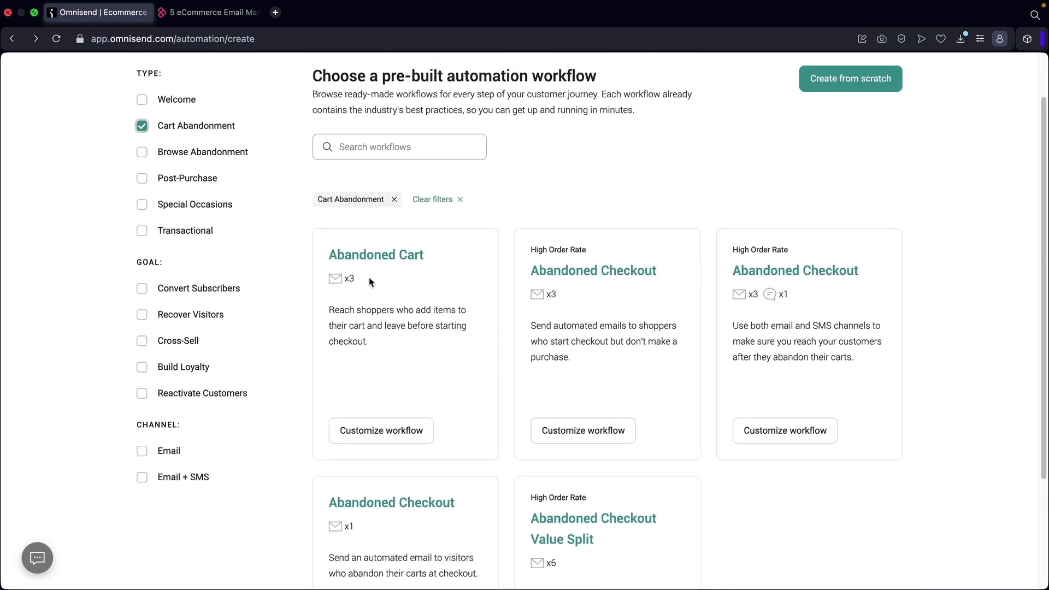
left_click(371, 436)
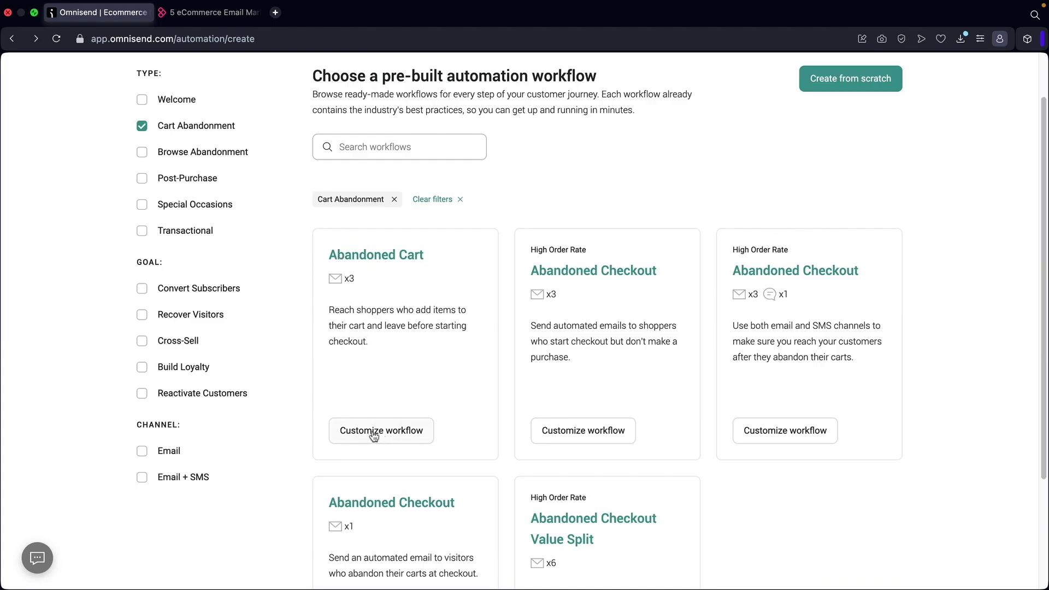
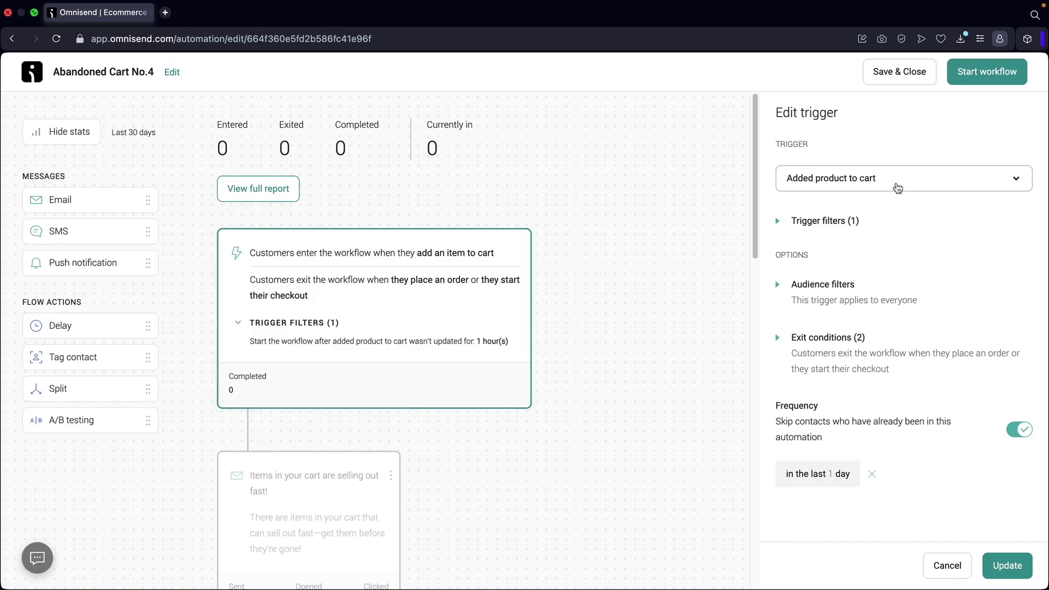
Keep Added product to cart as the trigger and add a Price is 50 trigger filter.
left_click(879, 186)
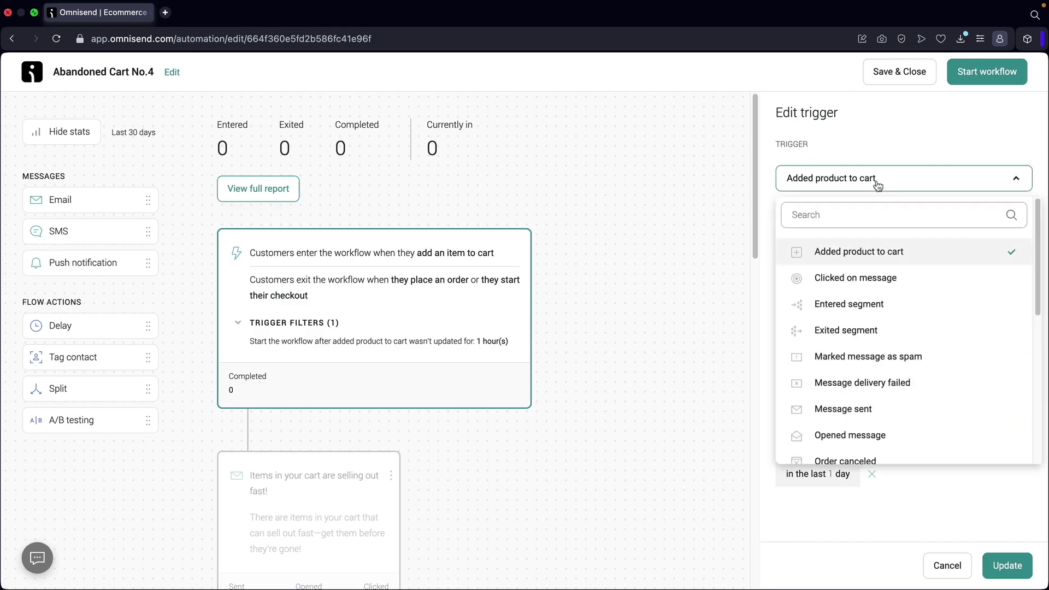
left_click(857, 253)
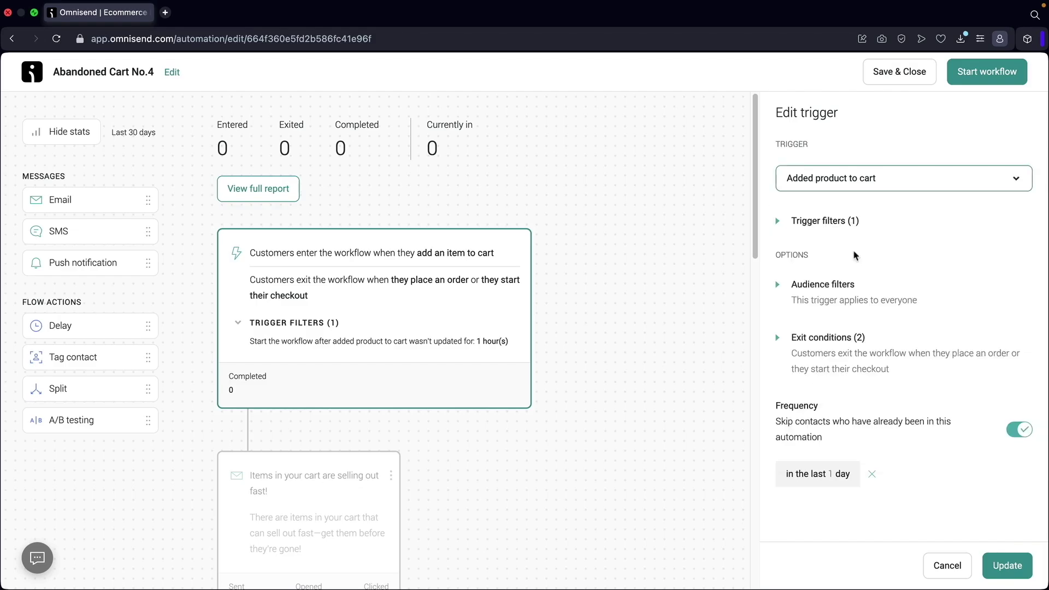
left_click(831, 223)
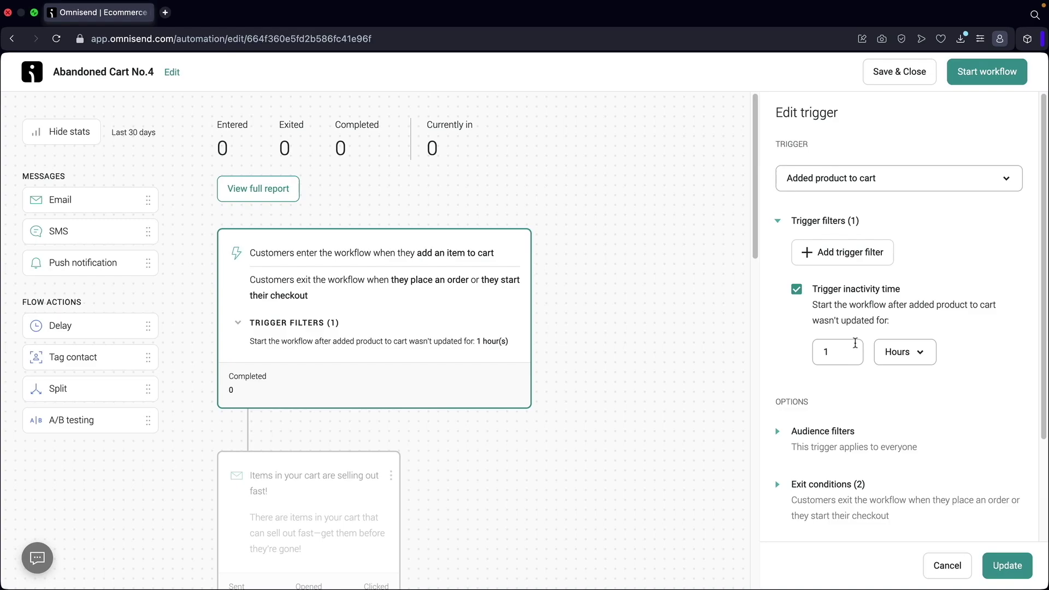
left_click(869, 259)
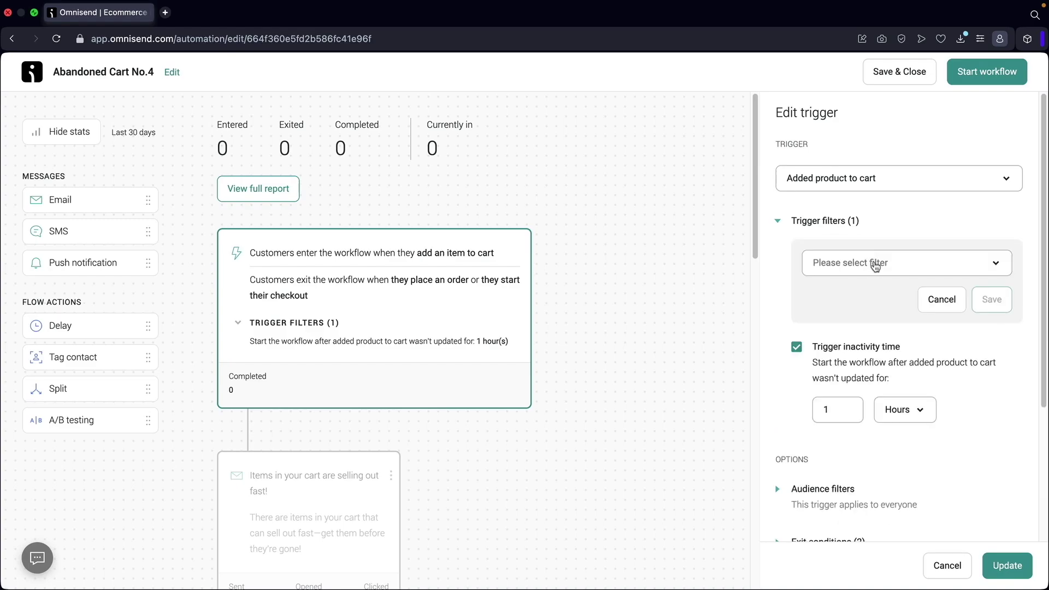
left_click(878, 267)
scroll(891, 371, "down", 6)
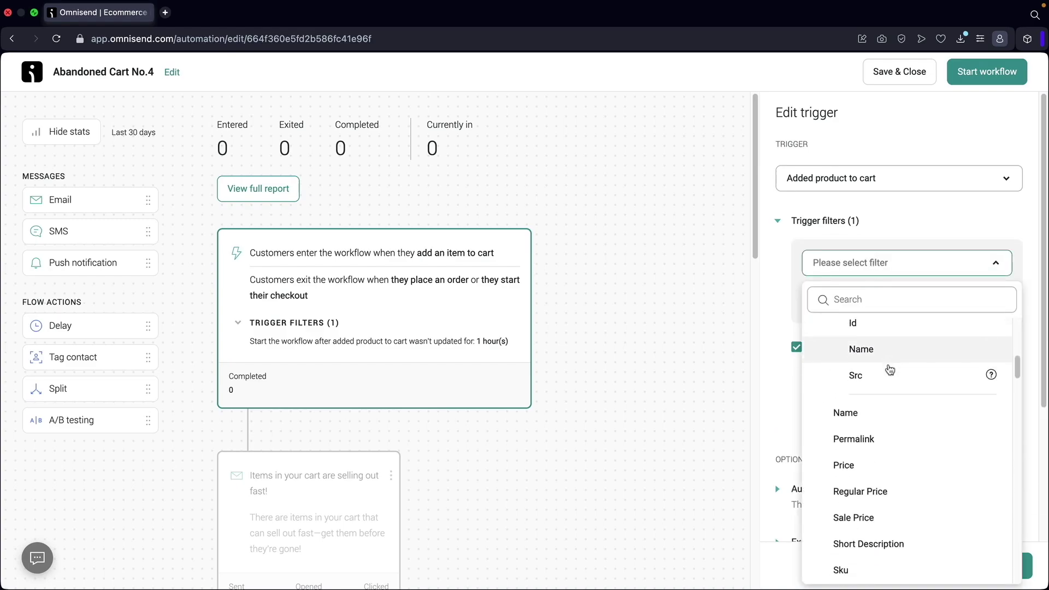
left_click(894, 397)
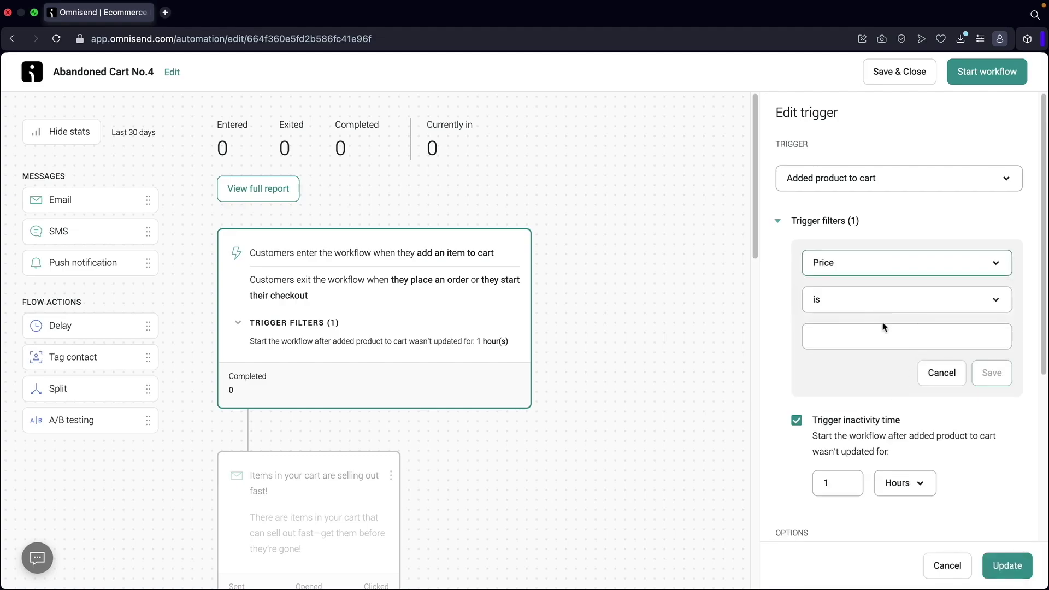
left_click(804, 338)
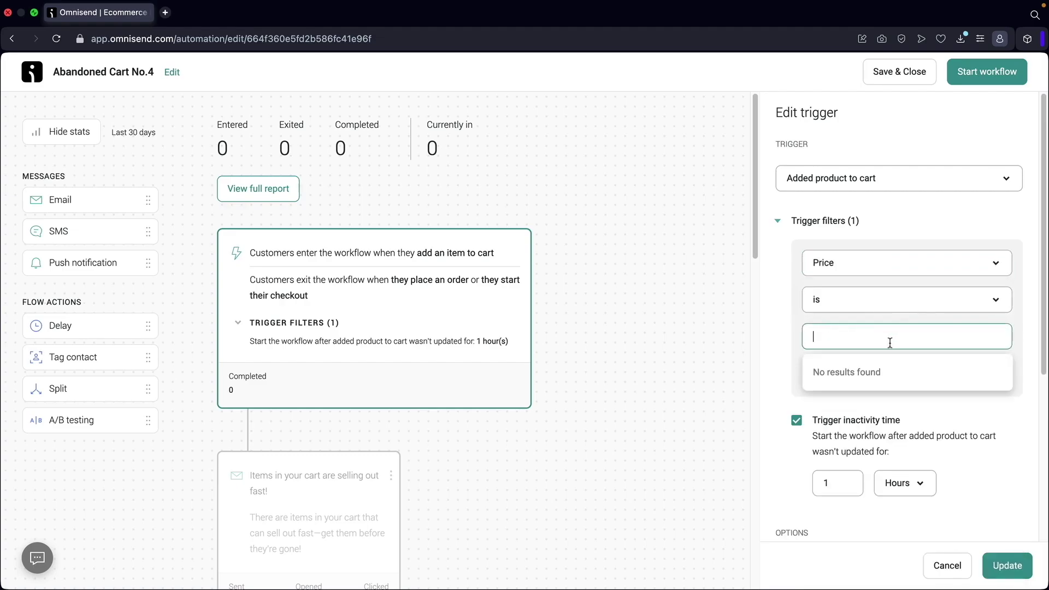
type("50")
left_click(889, 374)
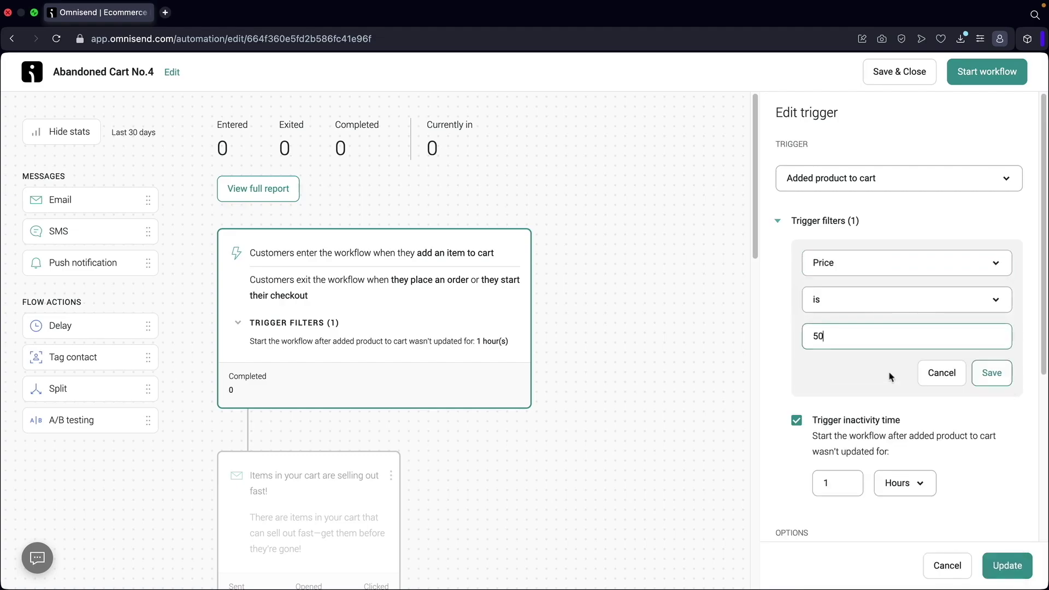
left_click(992, 373)
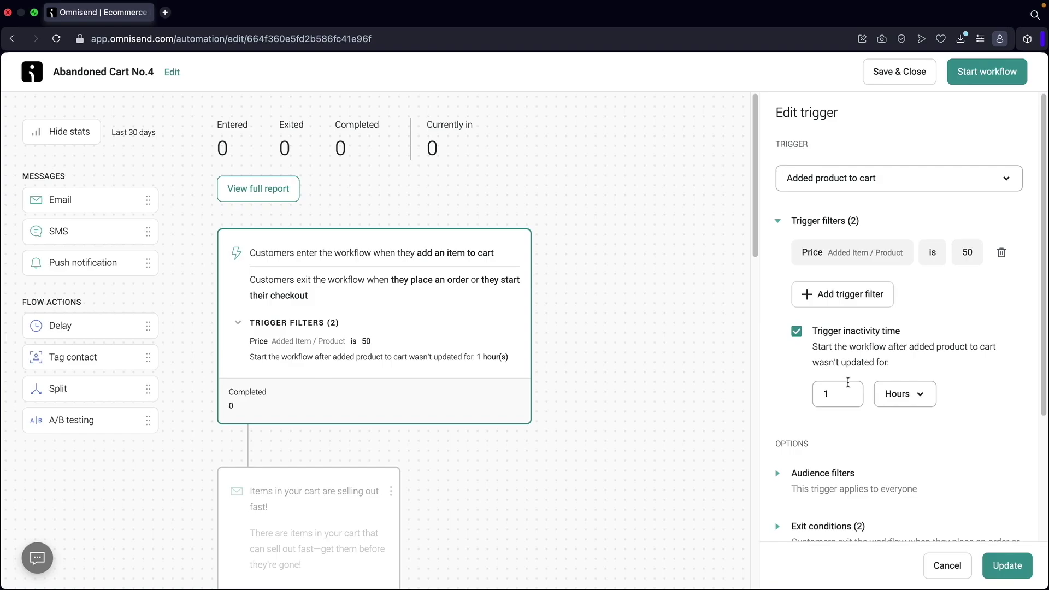
Delete the Price is 50 filter so only the 1-hour inactivity condition remains.
left_click(1002, 255)
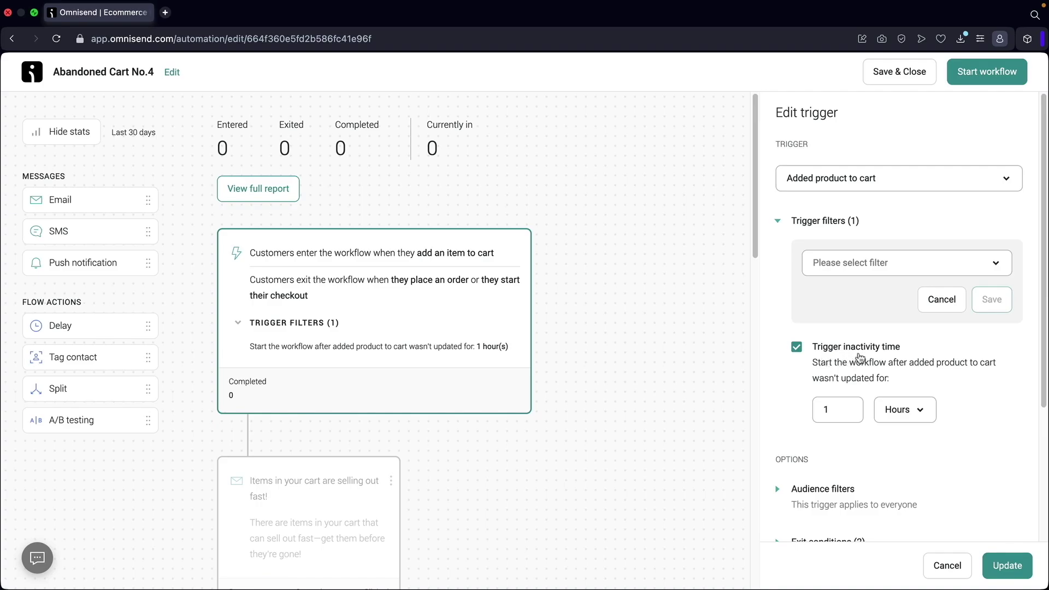
left_click(941, 301)
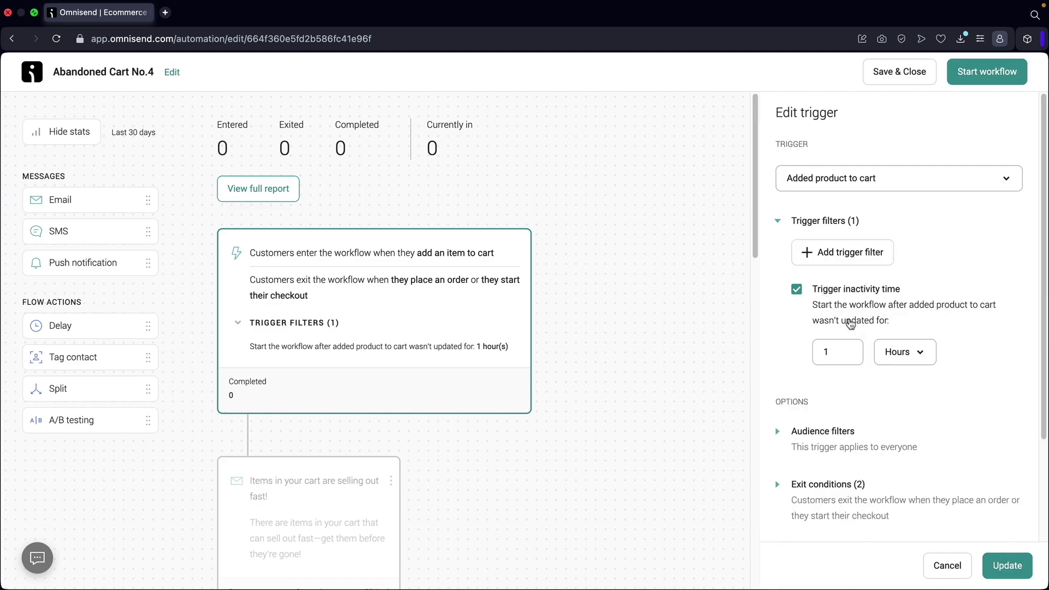
scroll(841, 341, "down", 1)
scroll(948, 328, "up", 1)
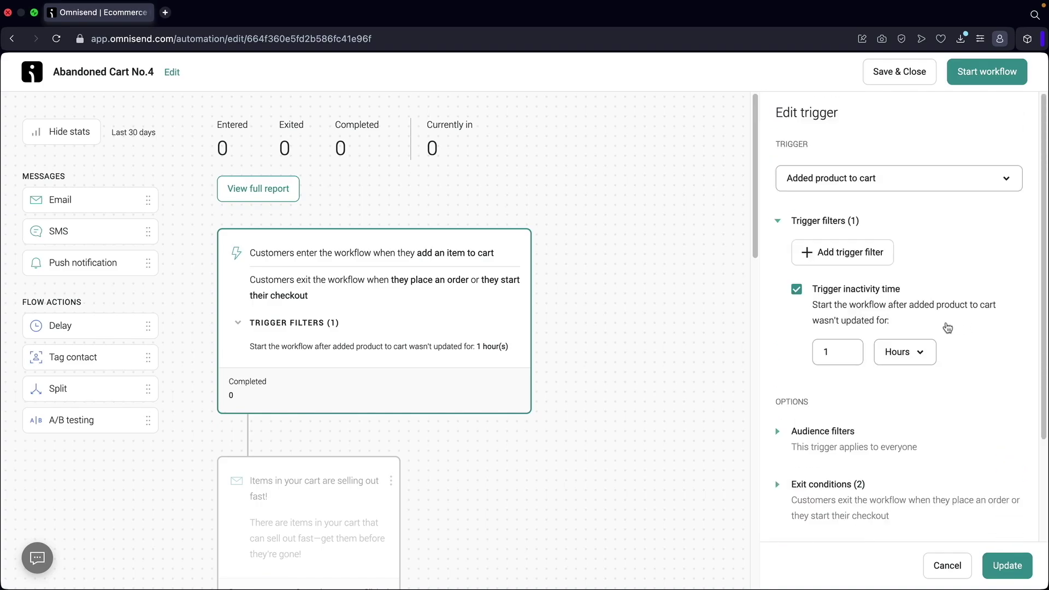
Try a Segment audience filter, then cancel it and collapse Audience filters.
left_click(778, 432)
scroll(870, 412, "down", 3)
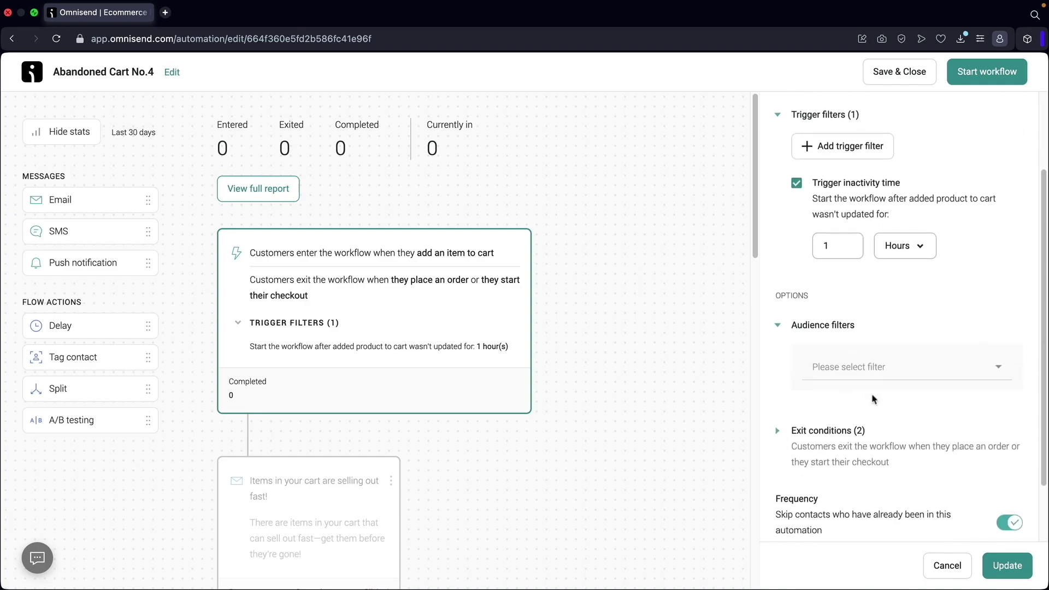
left_click(893, 347)
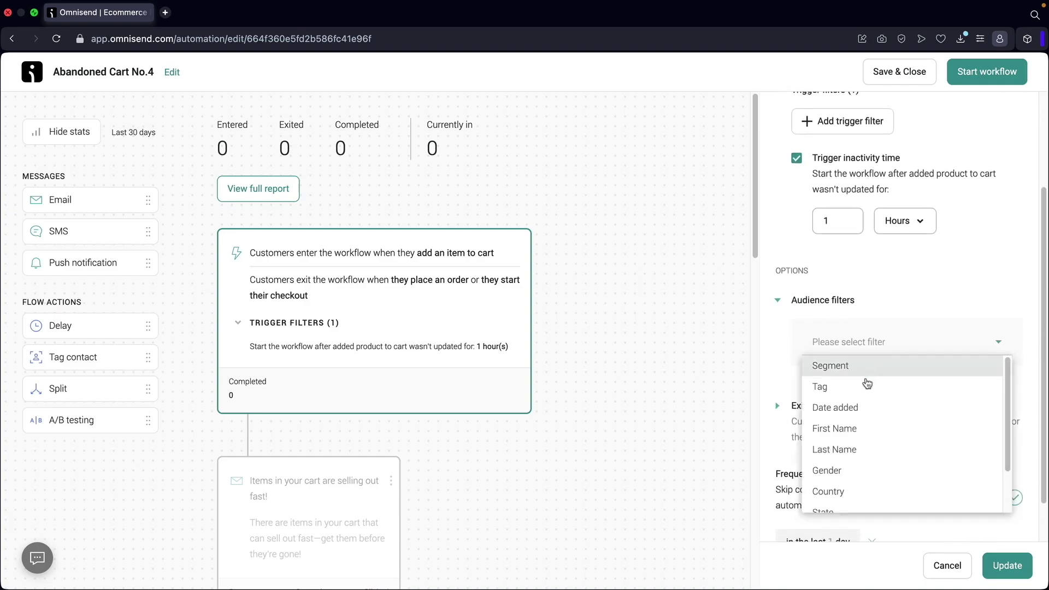
left_click(895, 367)
left_click(876, 437)
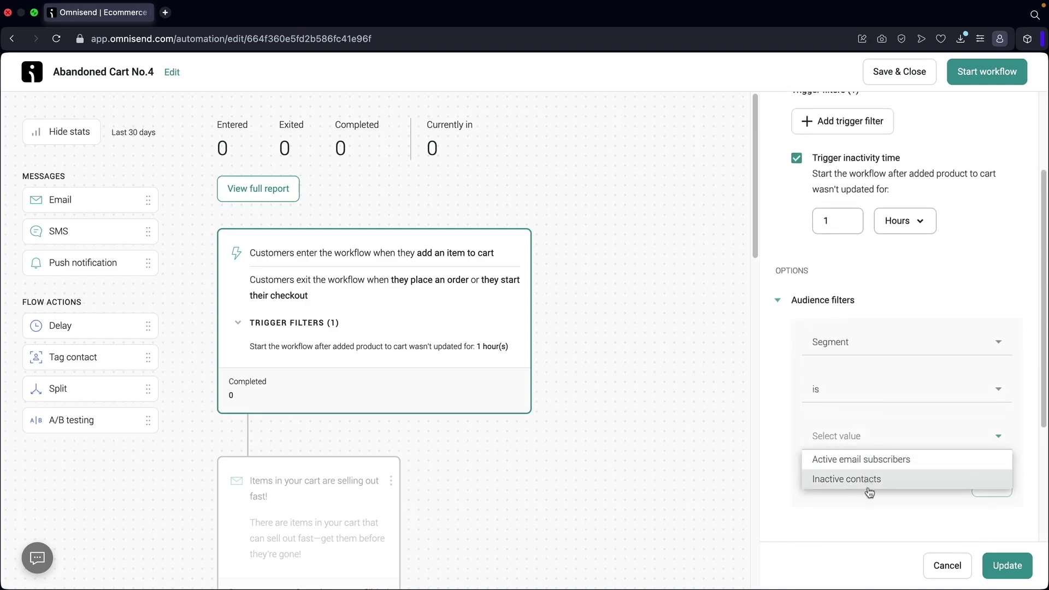
left_click(876, 498)
left_click(947, 484)
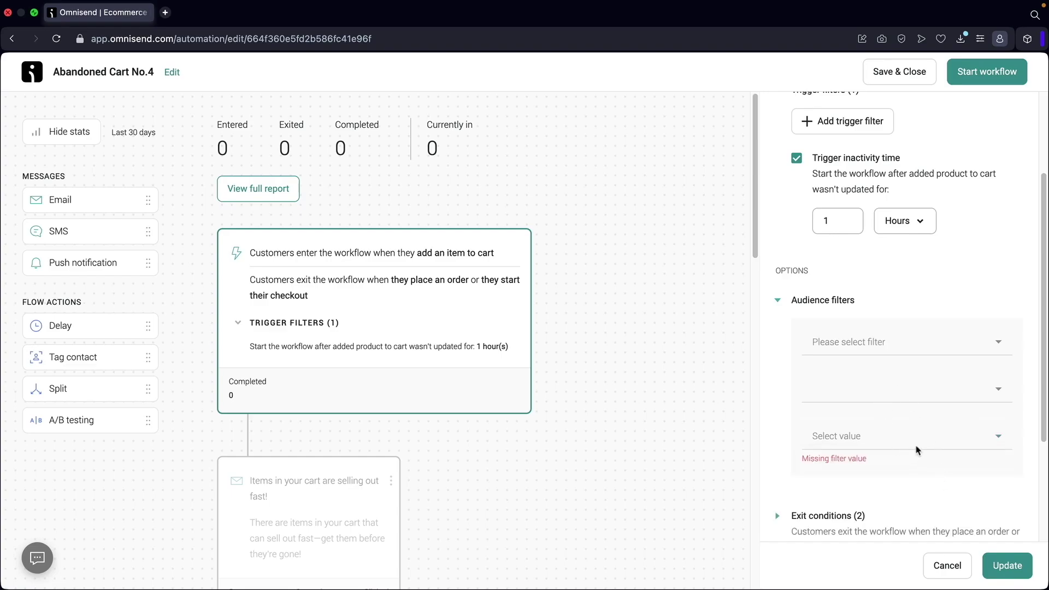
left_click(899, 302)
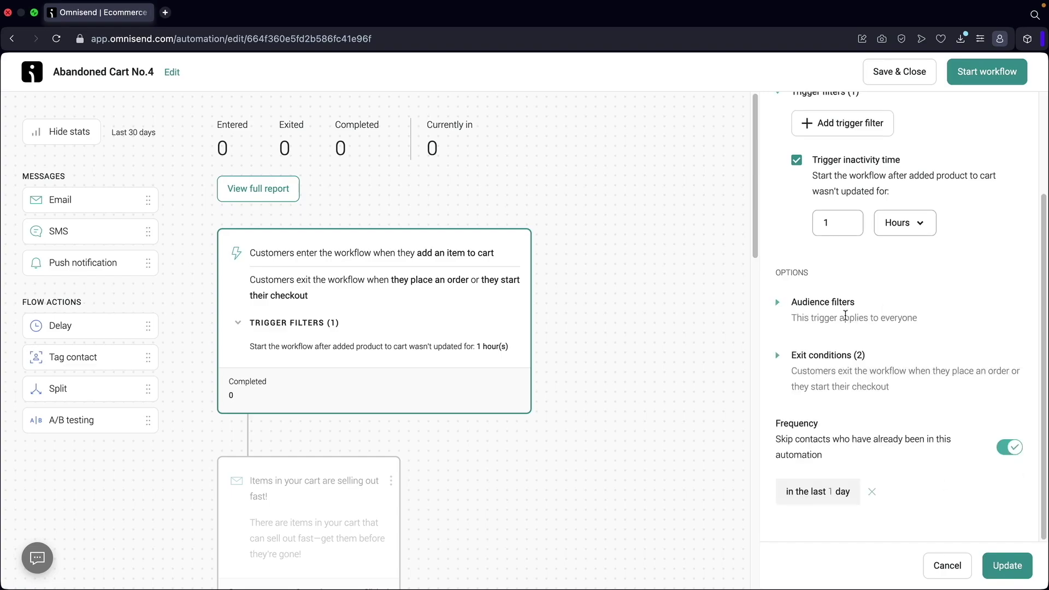
Show the exit conditions and open the 'Items in your cart are selling out fast!' email.
left_click(820, 356)
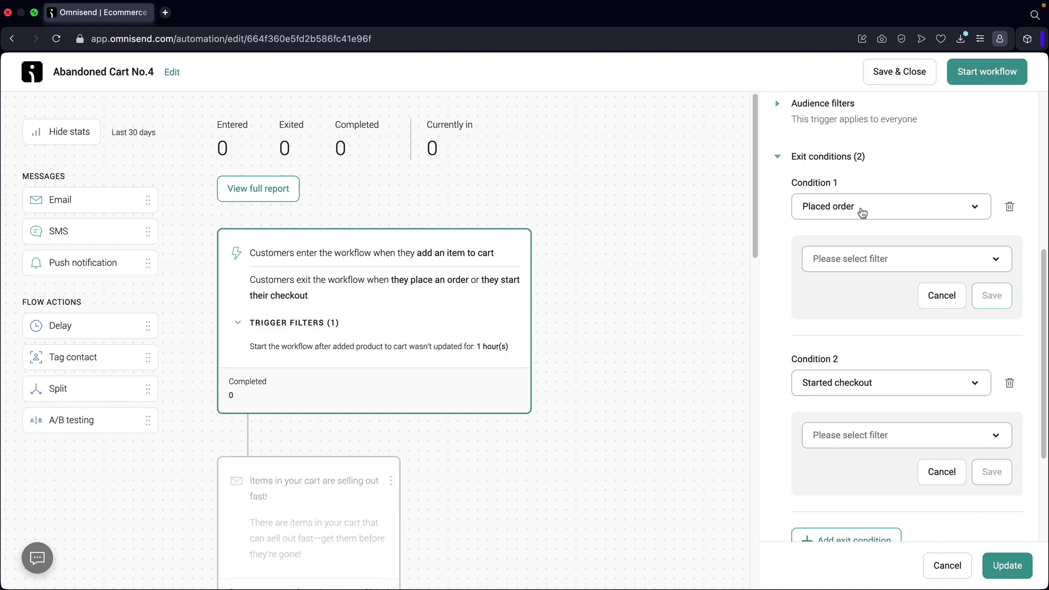
scroll(866, 213, "down", 3)
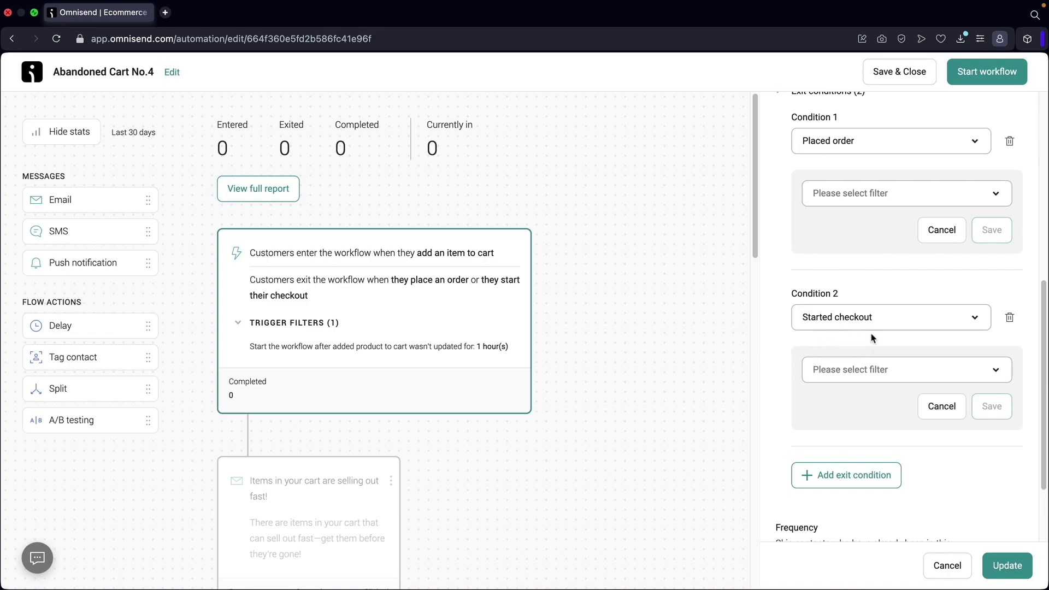
scroll(868, 355, "up", 2)
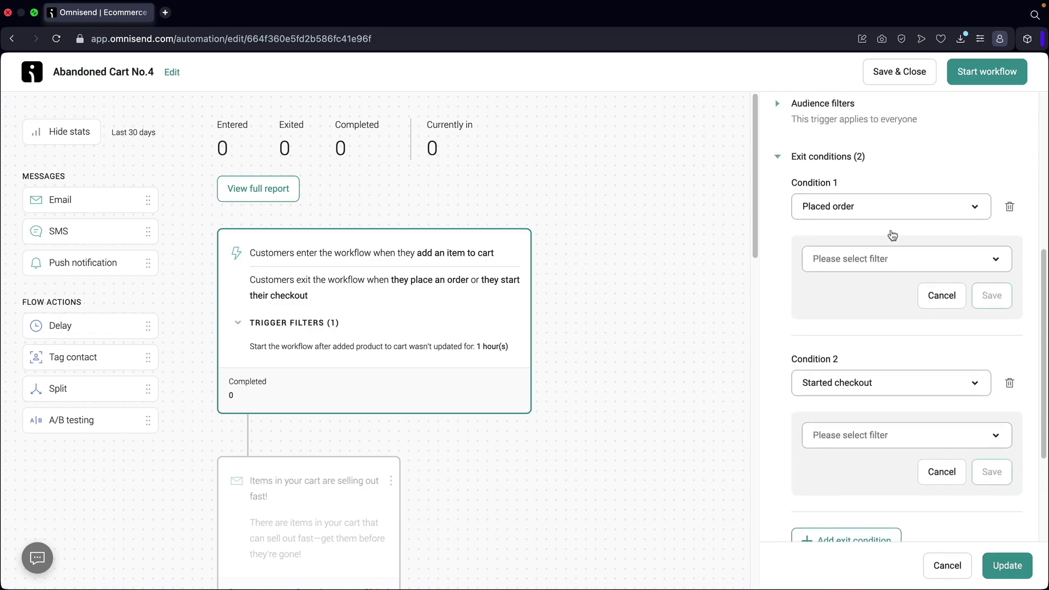
scroll(320, 272, "down", 5)
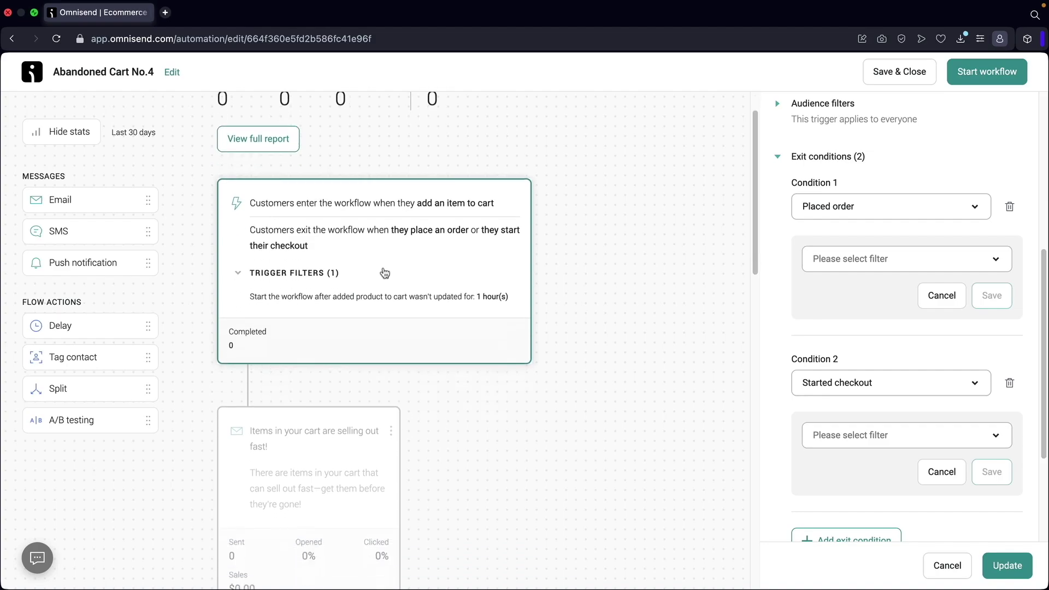
left_click(322, 272)
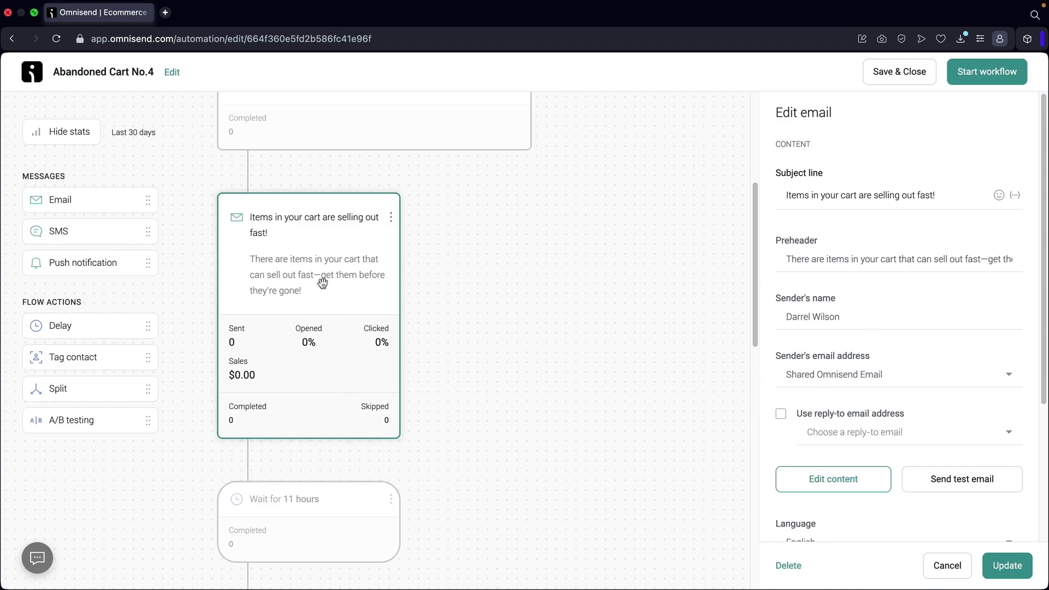
Change the 11-hour wait step's delay to 6.
scroll(323, 282, "down", 5)
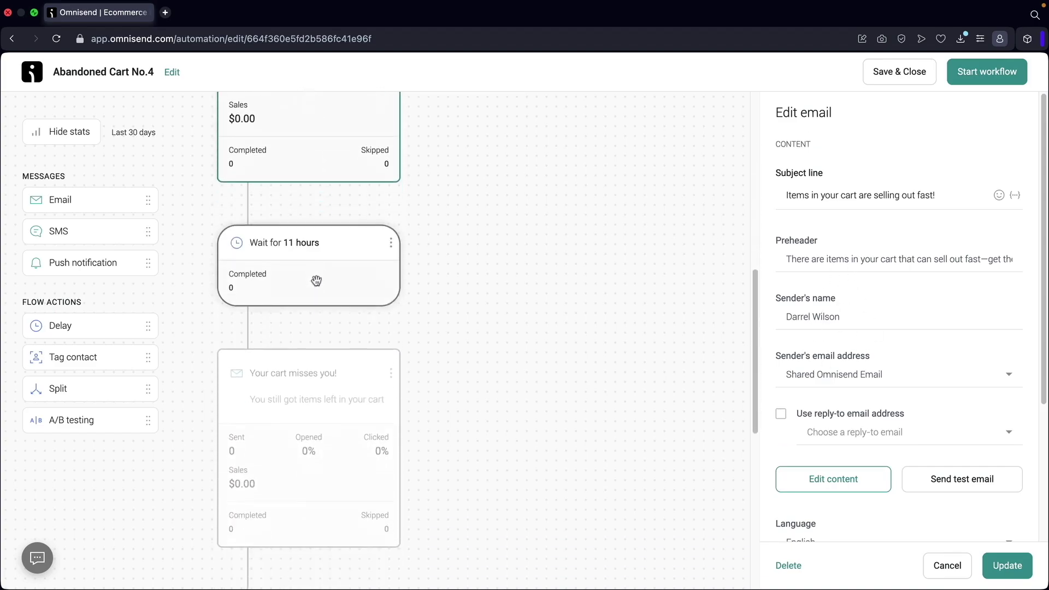
left_click(317, 256)
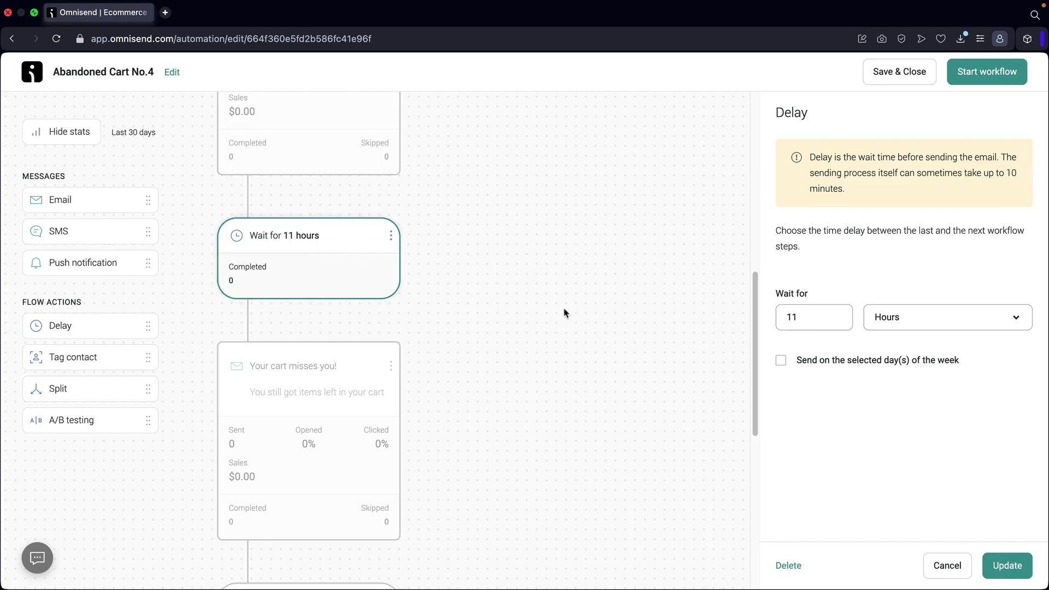
left_click_drag(836, 318, 741, 325)
type("6")
Check the 'Your cart misses you!' email and 12-hour wait, then open the 15%-off final email.
left_click(344, 387)
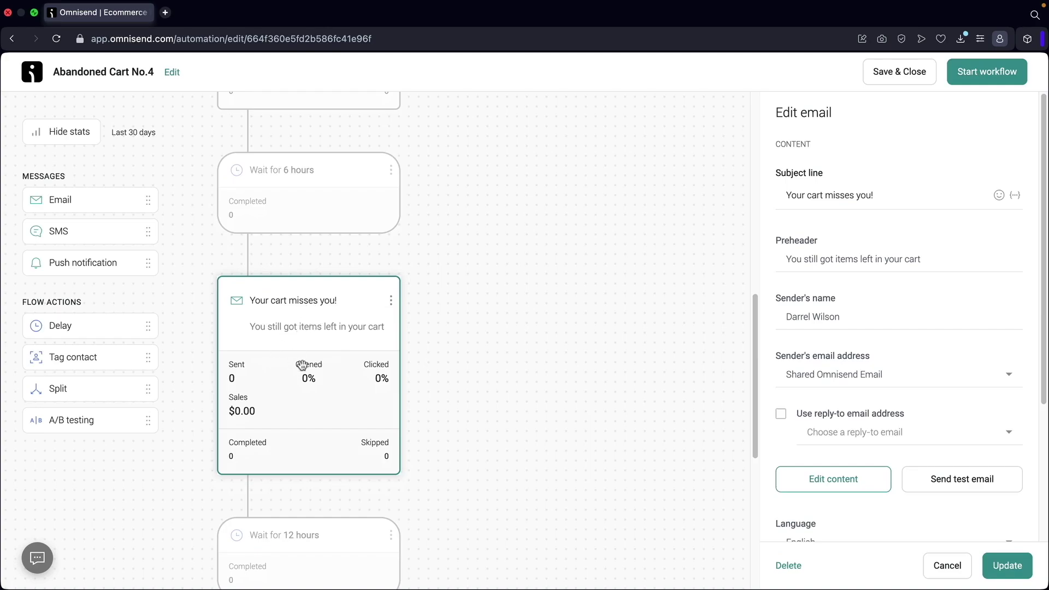
scroll(302, 365, "down", 5)
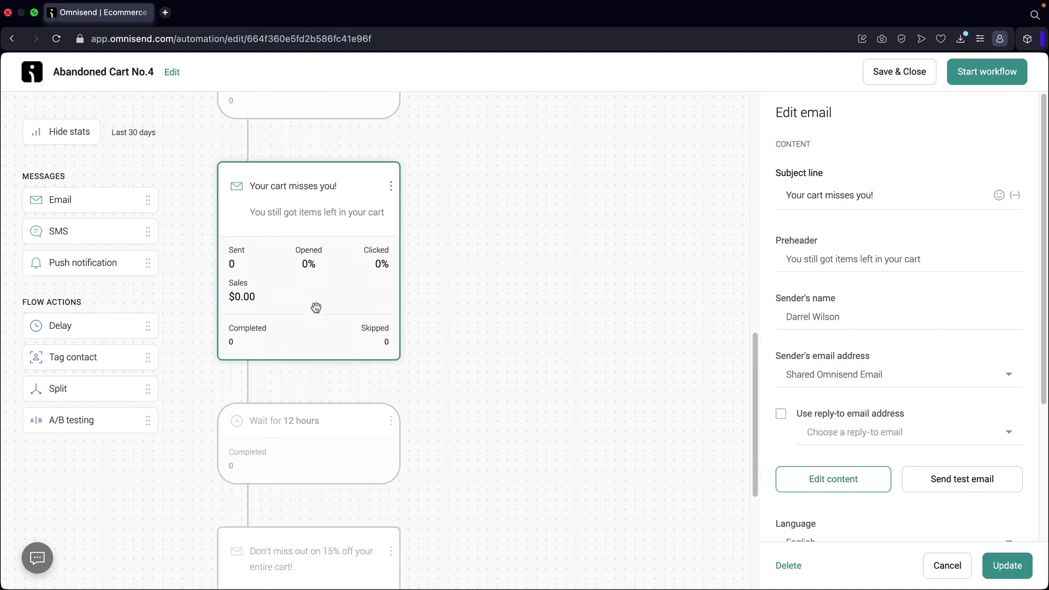
left_click(312, 389)
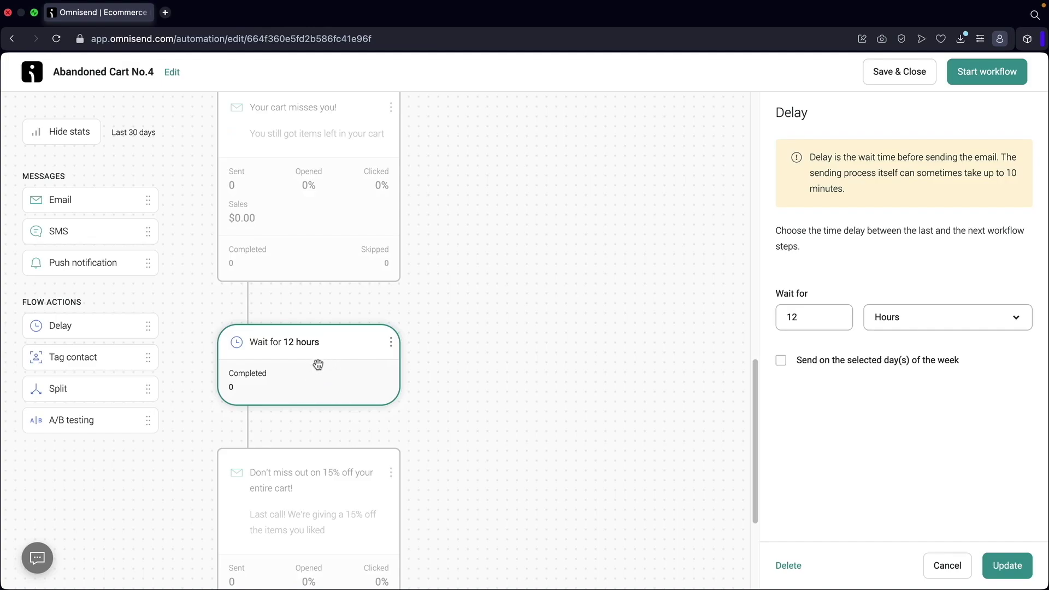
scroll(311, 365, "down", 6)
left_click(311, 364)
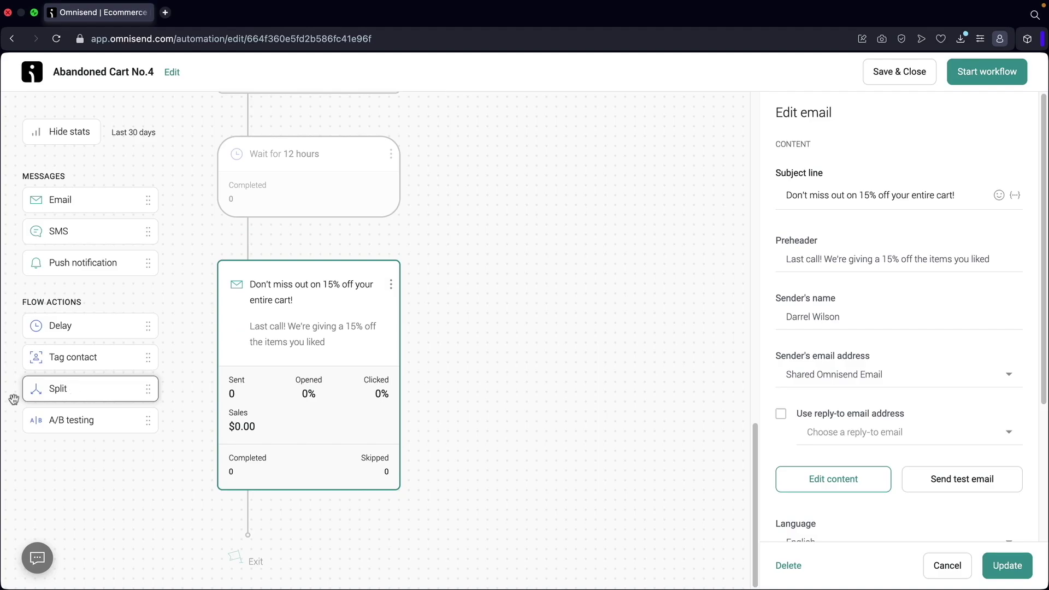
Insert an A/B testing split directly above the final email.
left_click_drag(60, 426, 279, 496)
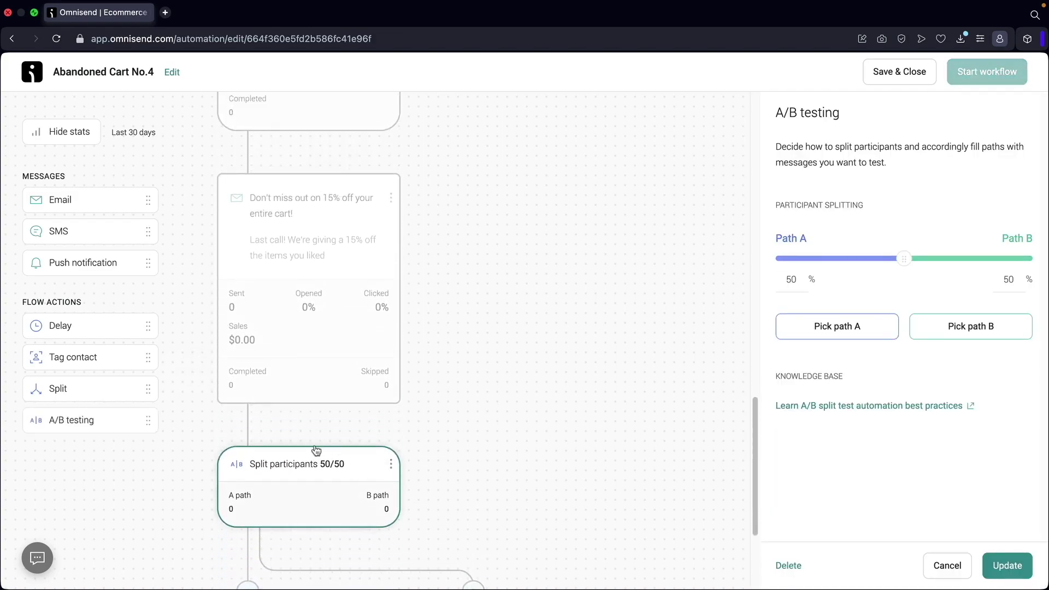
left_click_drag(314, 451, 340, 288)
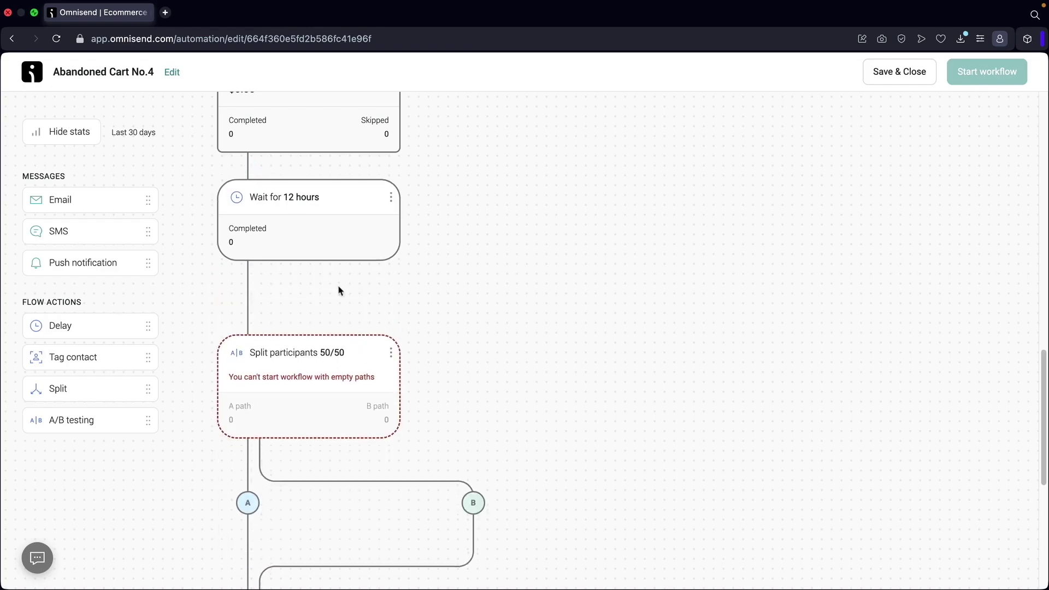
scroll(433, 294, "down", 3)
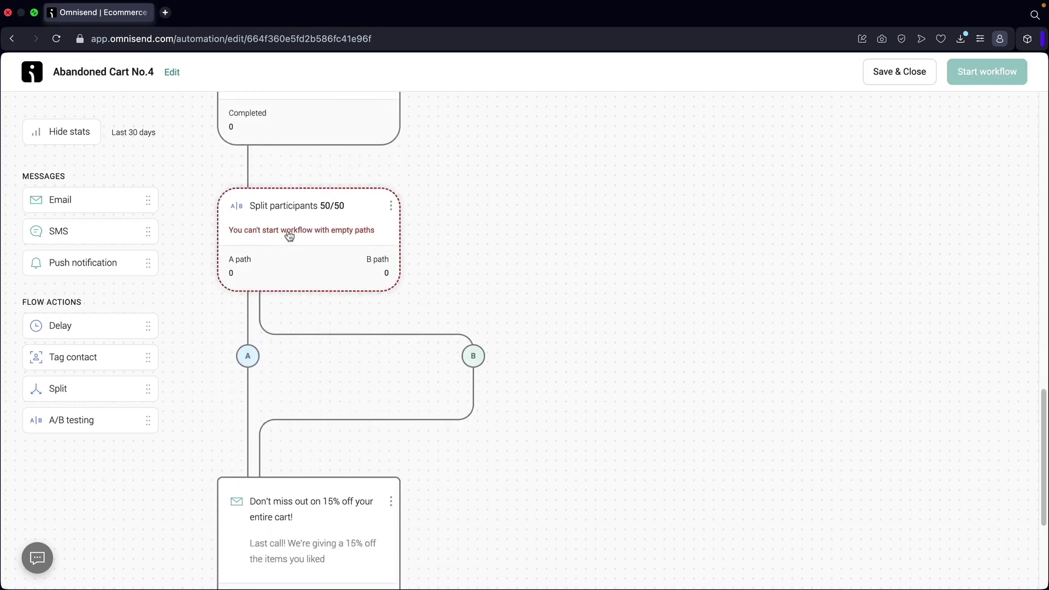
scroll(319, 263, "up", 6)
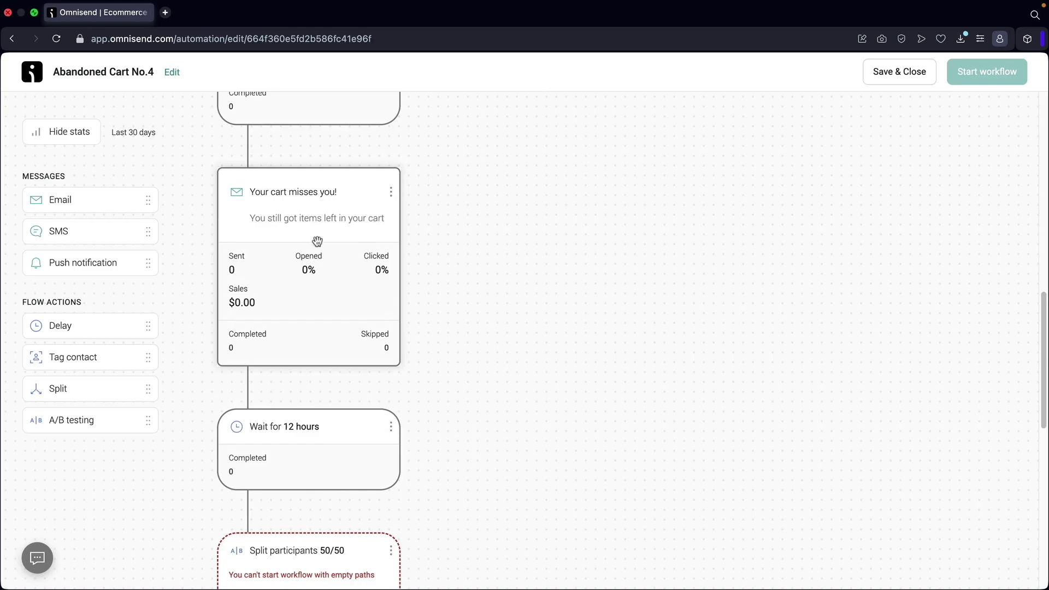
scroll(319, 240, "down", 8)
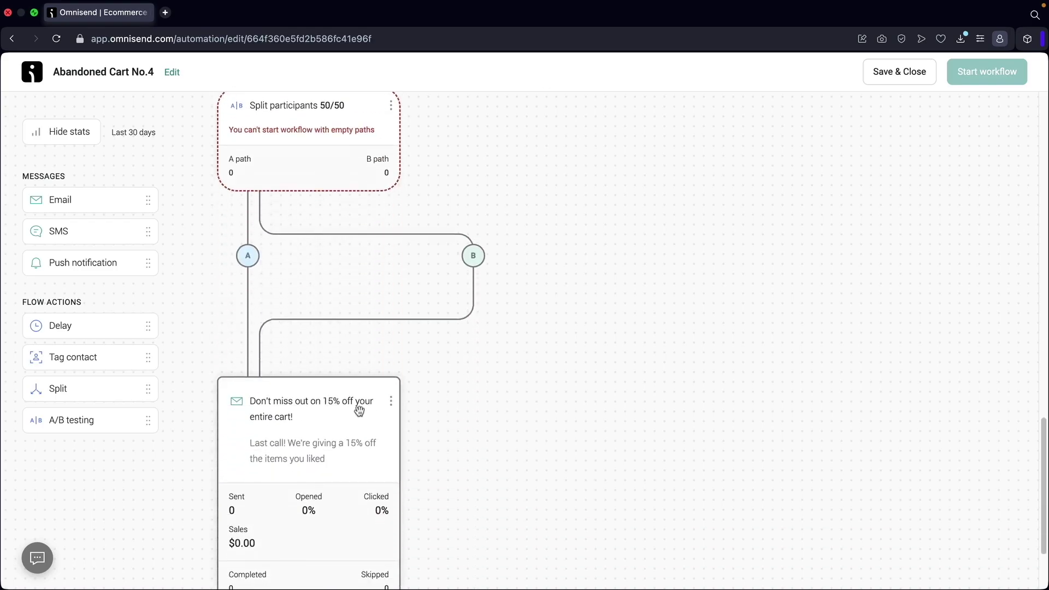
scroll(360, 410, "up", 1)
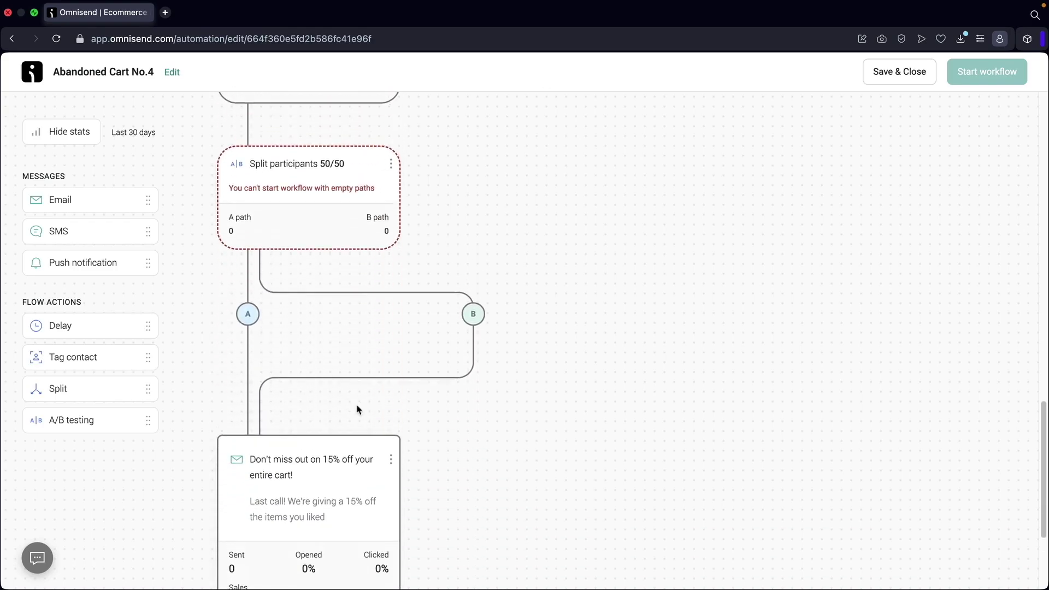
Set the A/B split to send all participants down path B.
left_click(317, 196)
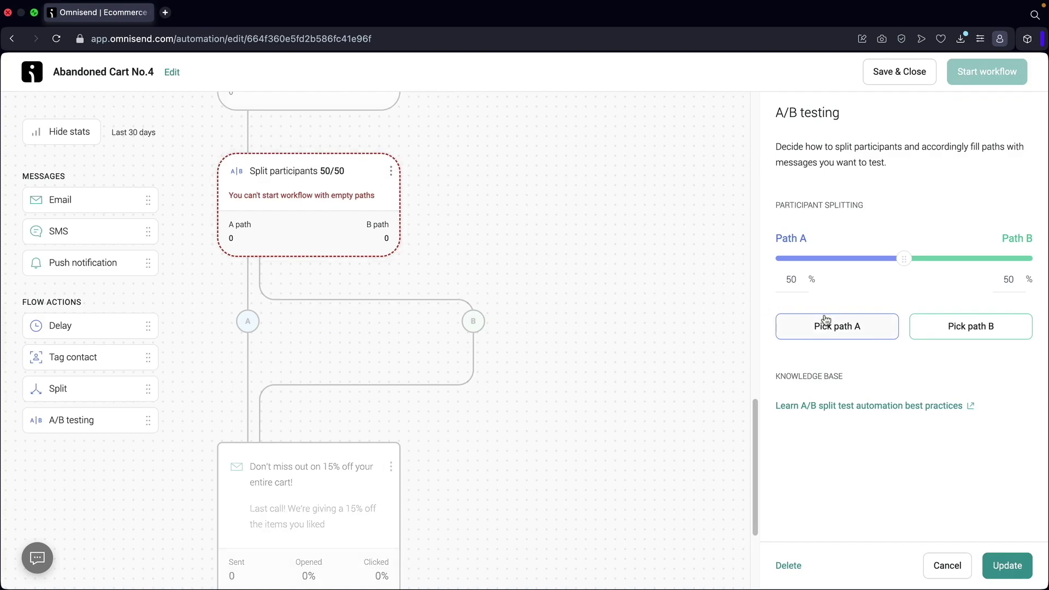
left_click(832, 334)
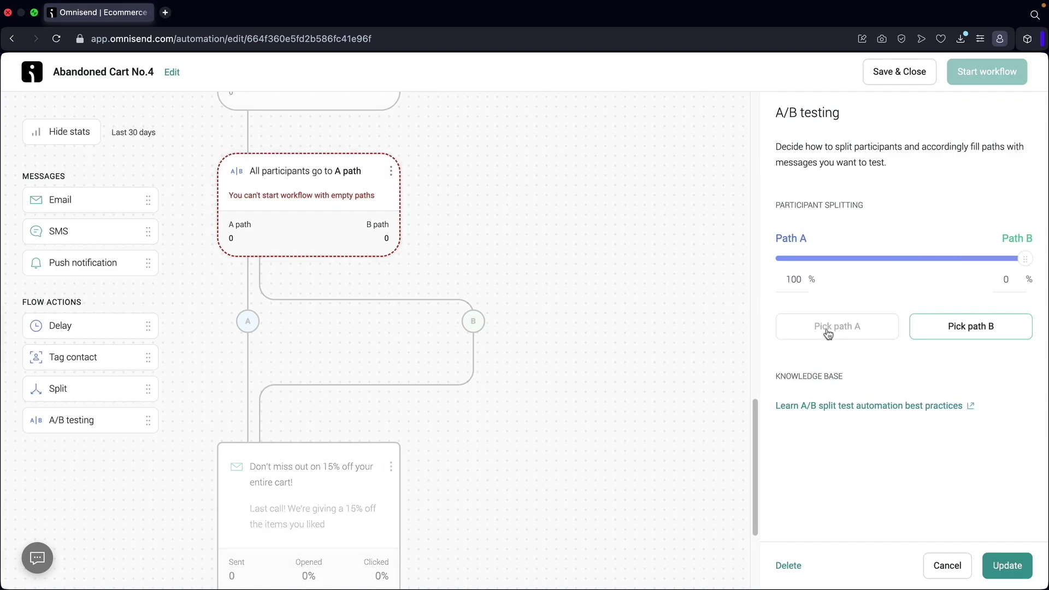
scroll(346, 363, "down", 1)
left_click(290, 440)
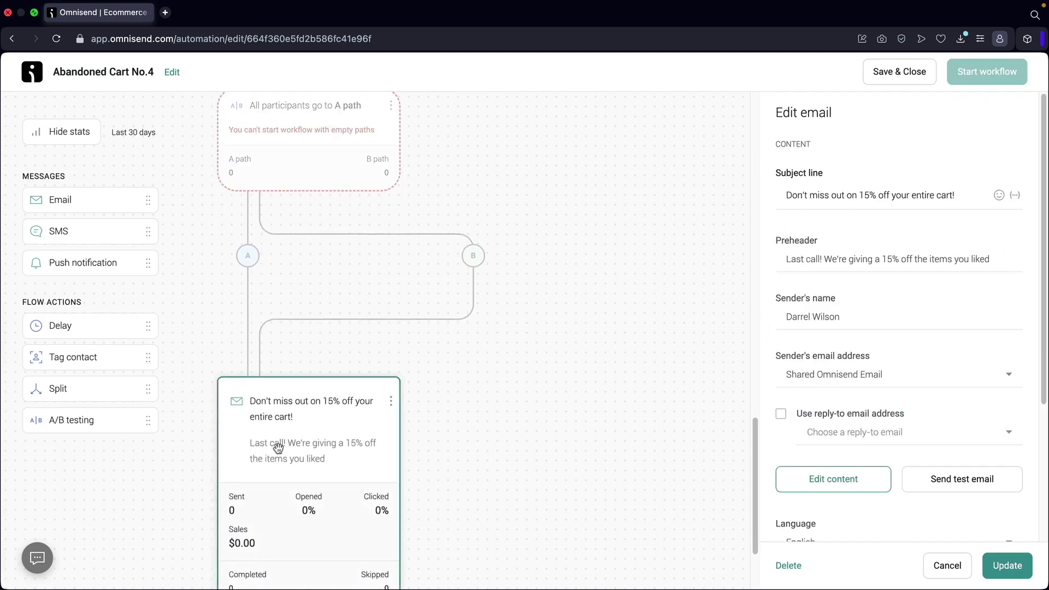
left_click(363, 164)
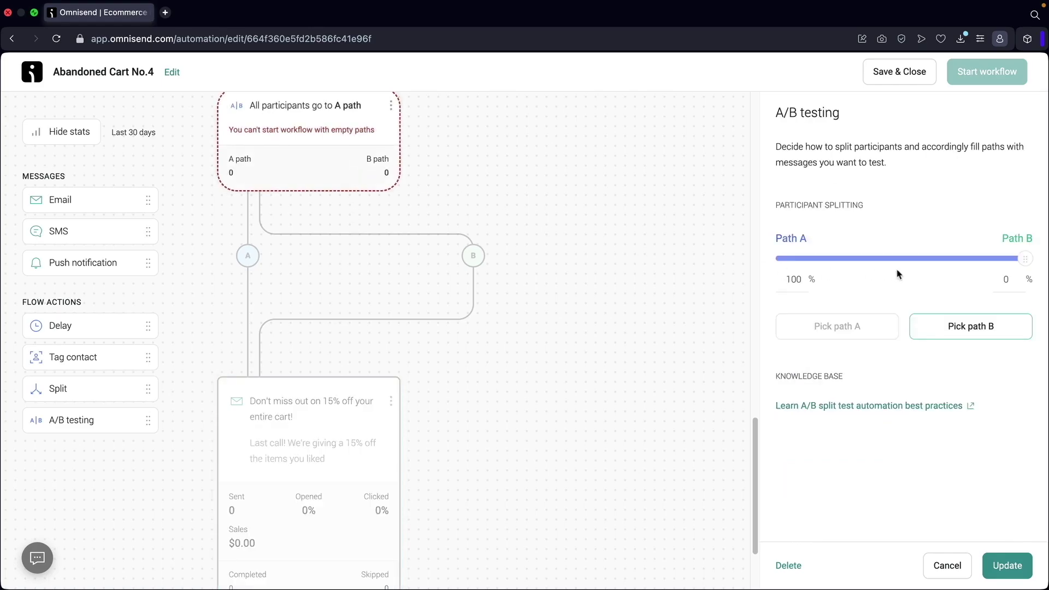
left_click(963, 331)
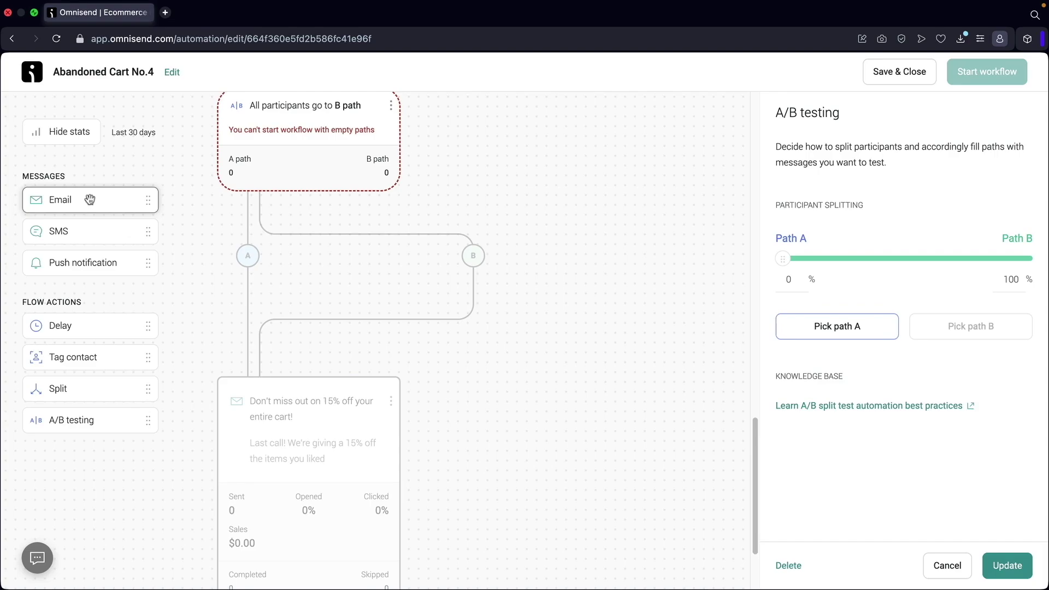
Add a path-B email with subject 'Dude, we are gonna offer you 20% OFF!' and its details.
left_click_drag(89, 200, 509, 261)
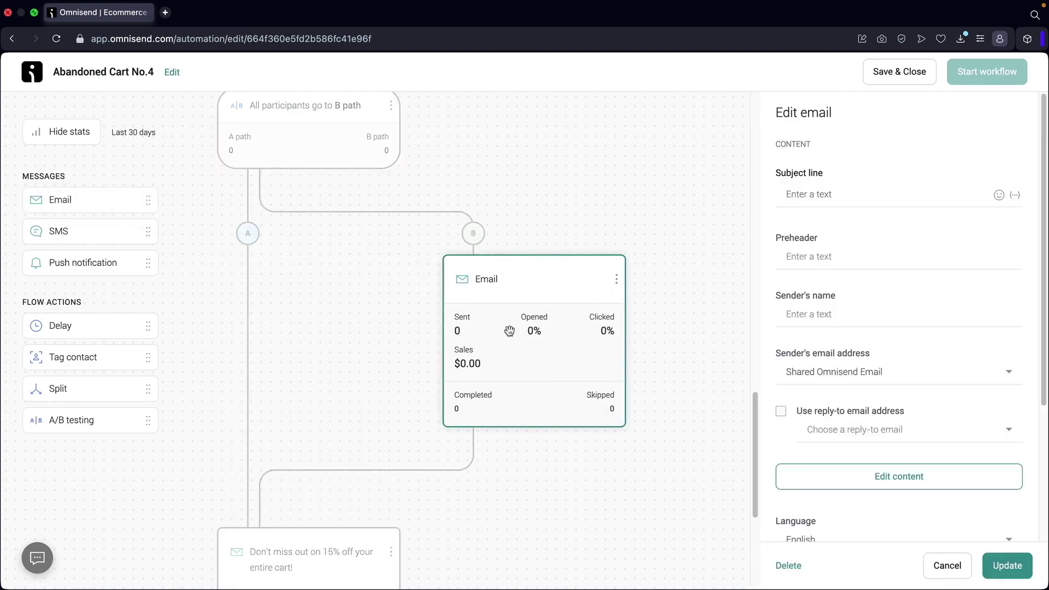
scroll(516, 320, "down", 2)
scroll(516, 320, "down", 1)
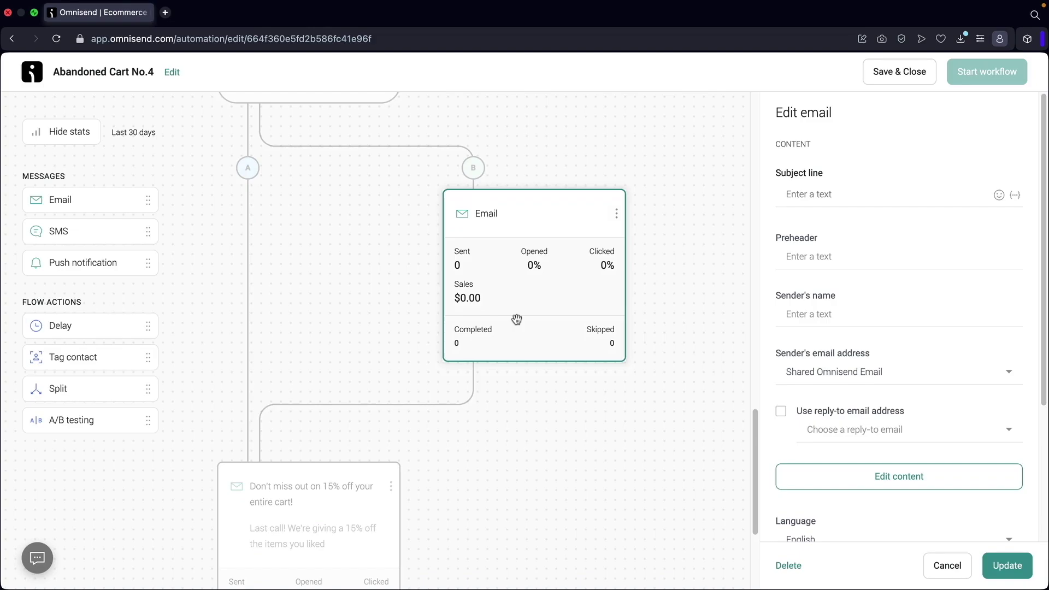
scroll(264, 475, "down", 2)
left_click(265, 476)
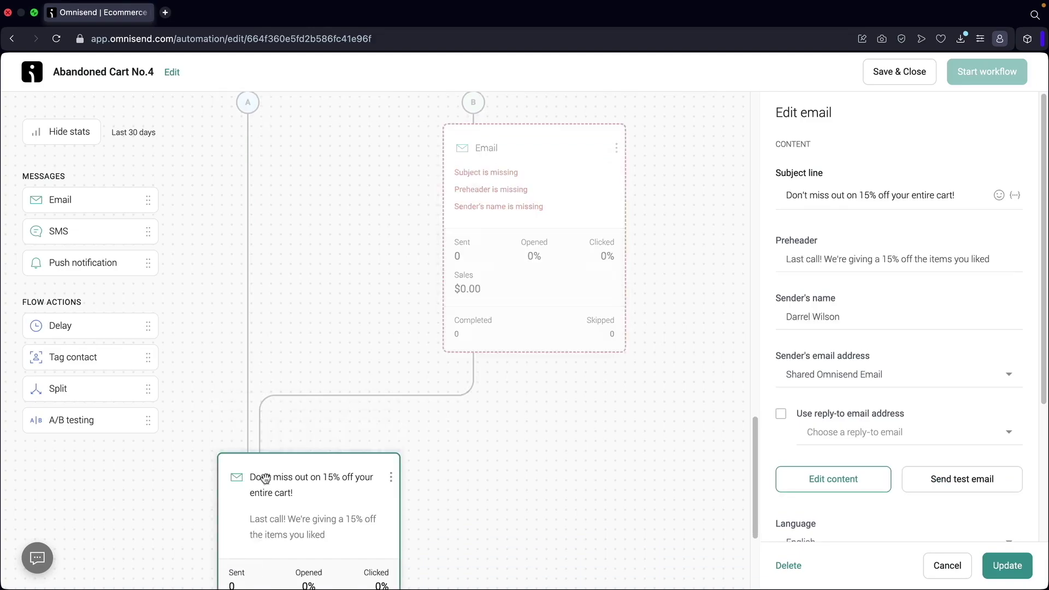
scroll(437, 355, "up", 2)
left_click(502, 268)
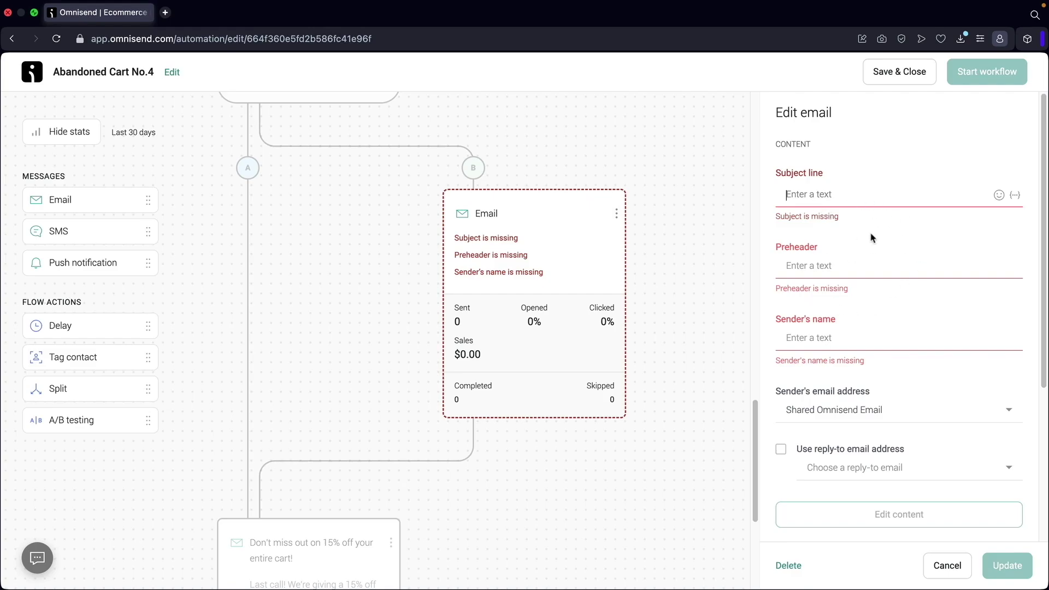
type("Du")
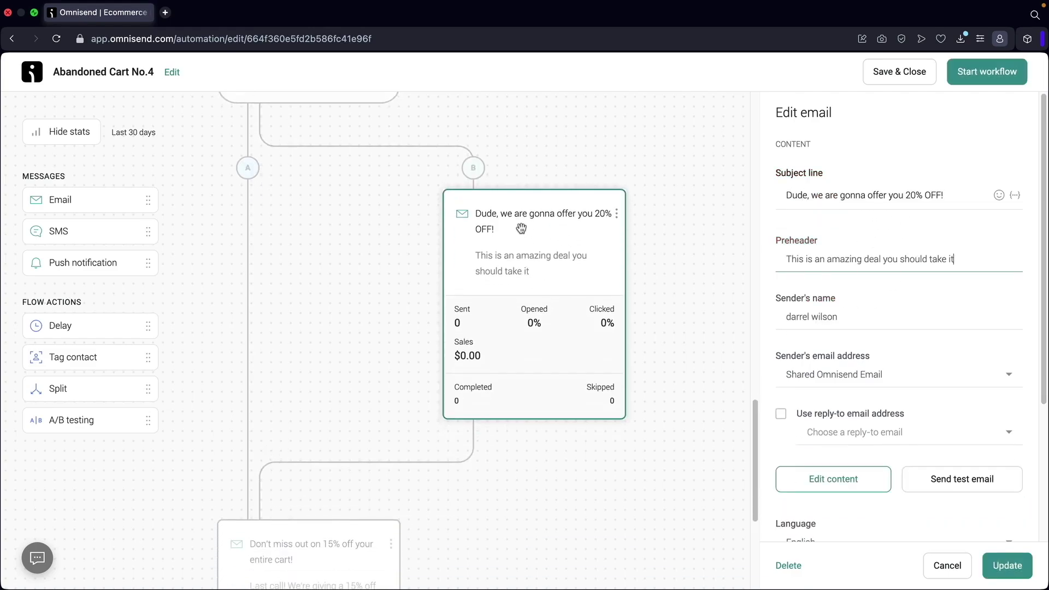
left_click(521, 228)
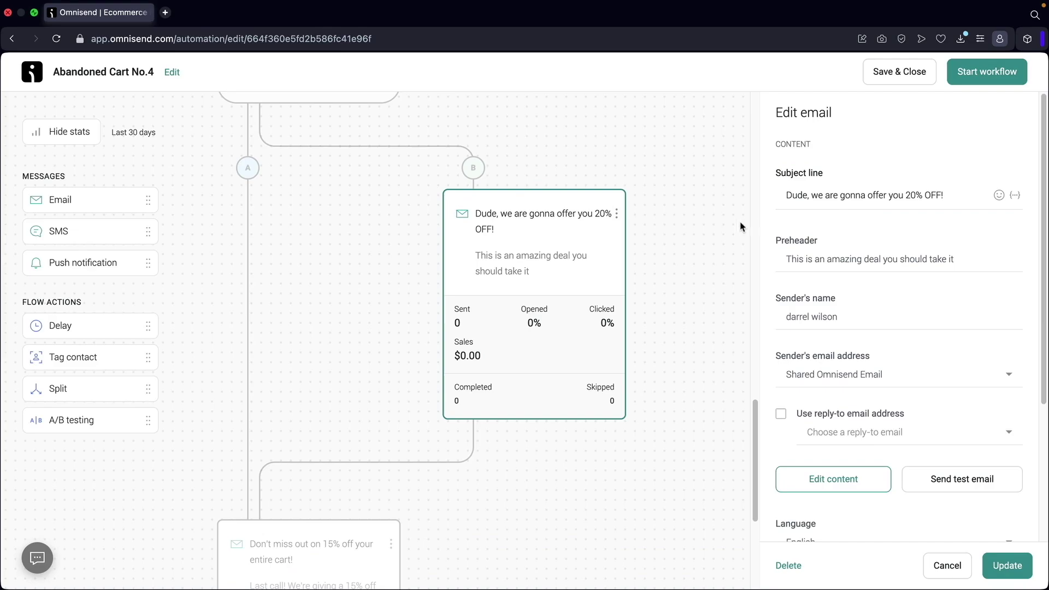
scroll(492, 258, "down", 3)
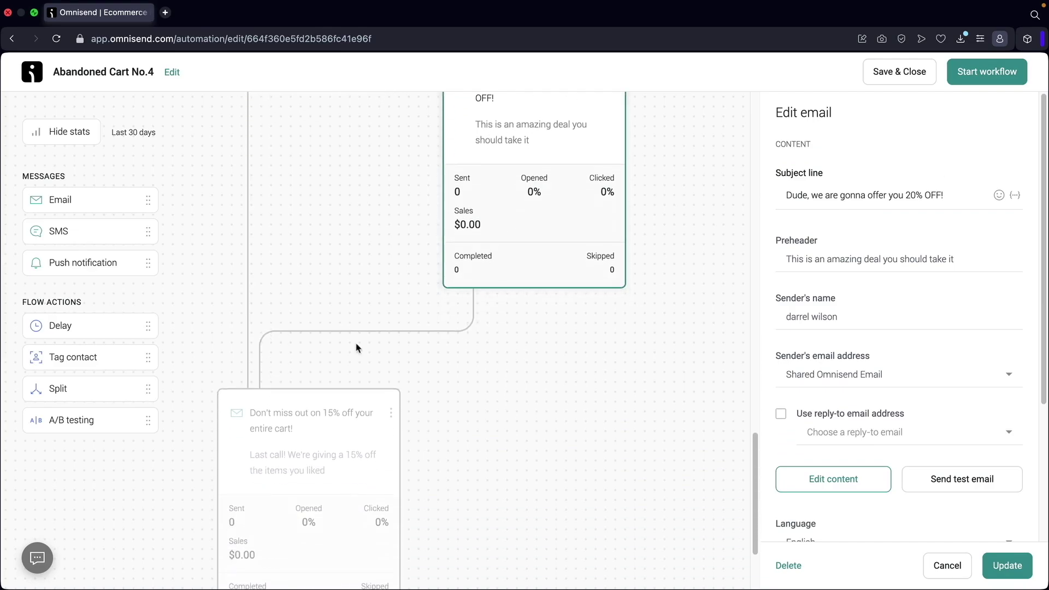
scroll(492, 230, "up", 1)
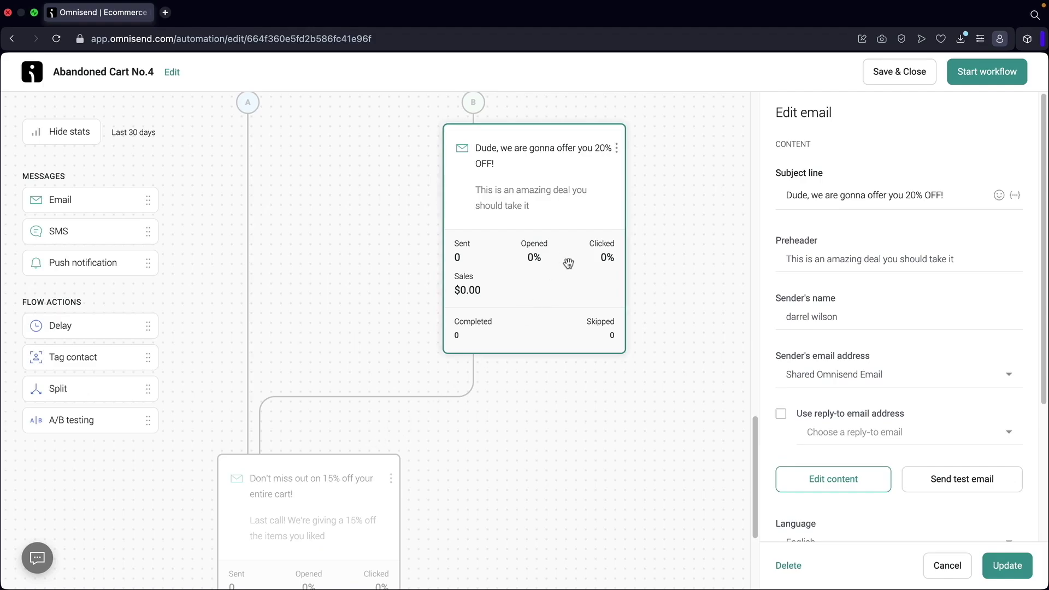
left_click(828, 479)
Save the workflow and replace the new email's content with the discount code template.
left_click(669, 346)
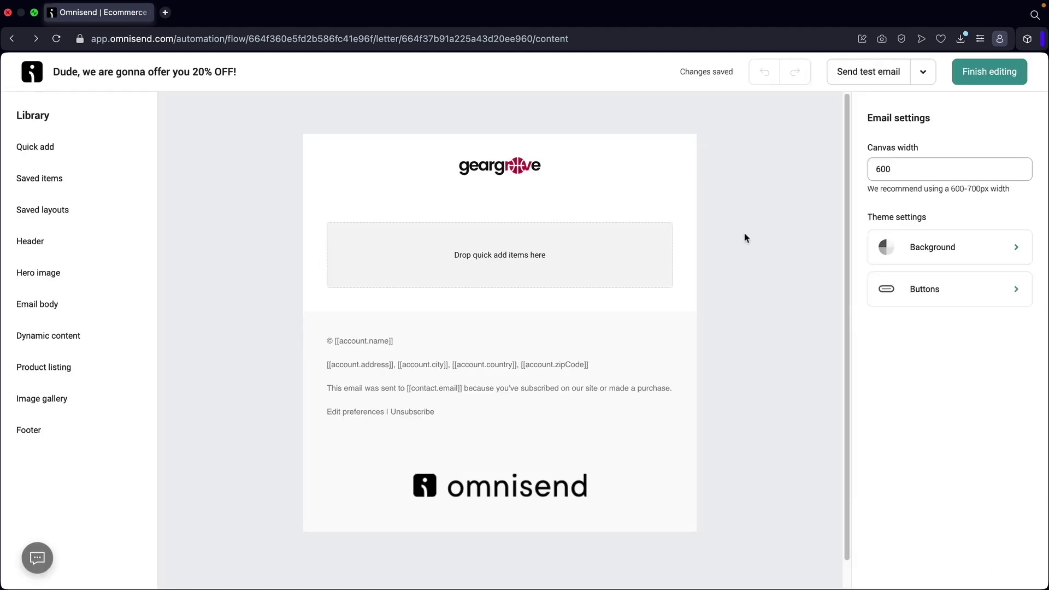
left_click(924, 77)
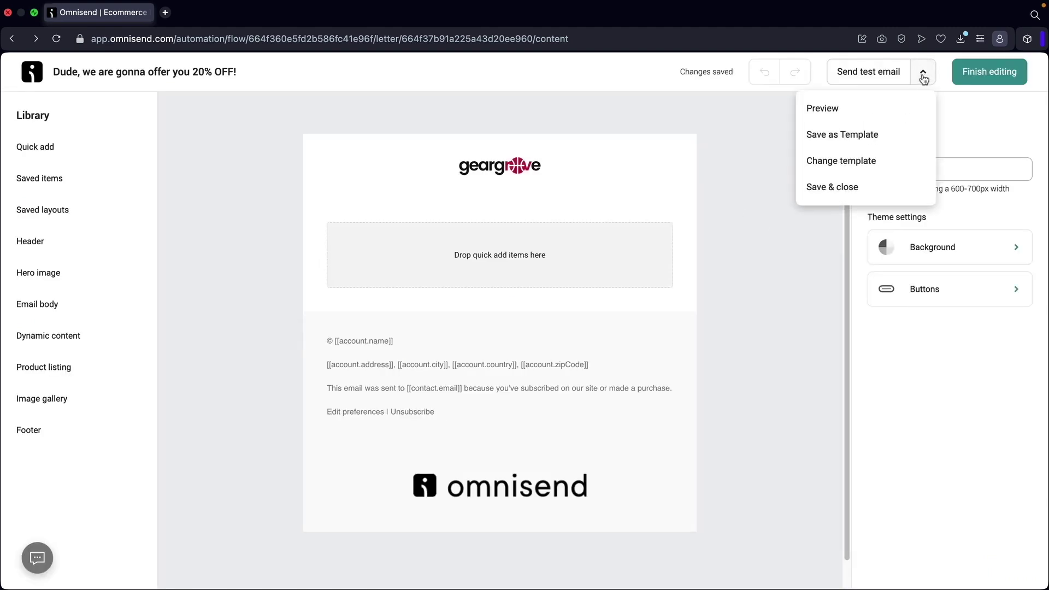
left_click(860, 162)
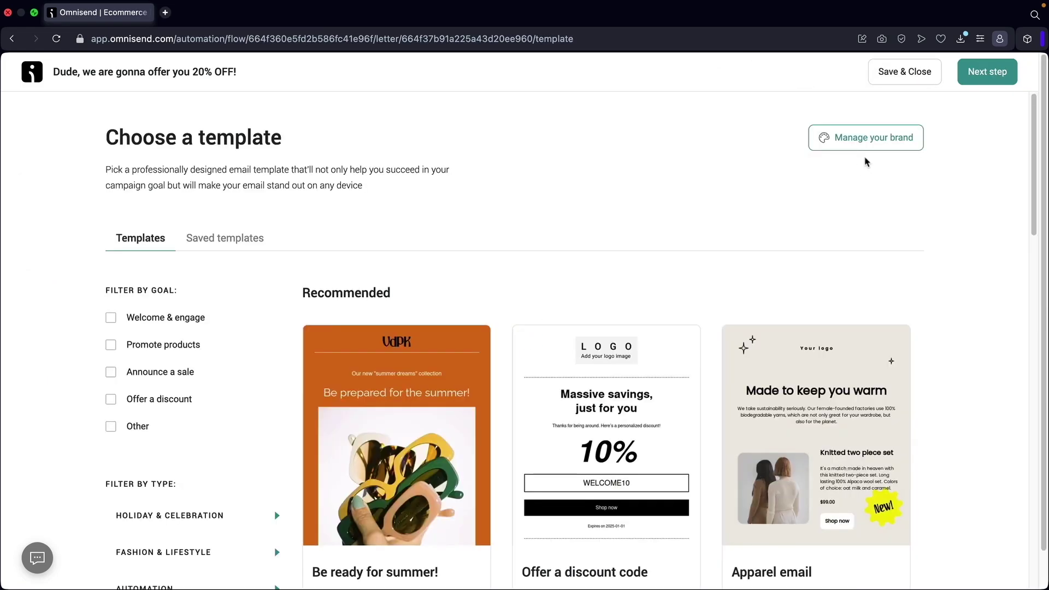
scroll(690, 315, "down", 3)
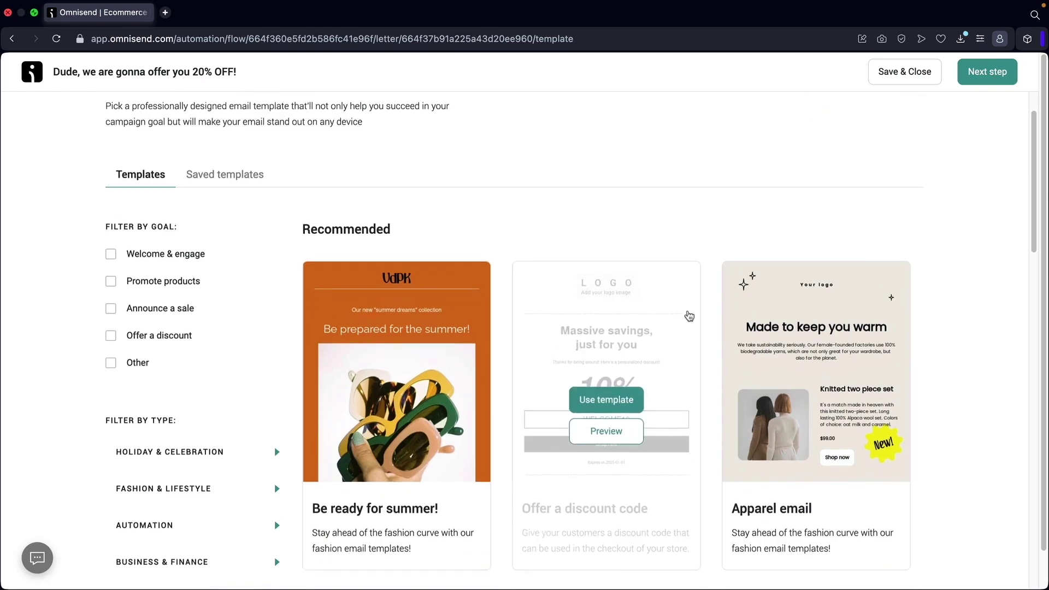
left_click(609, 331)
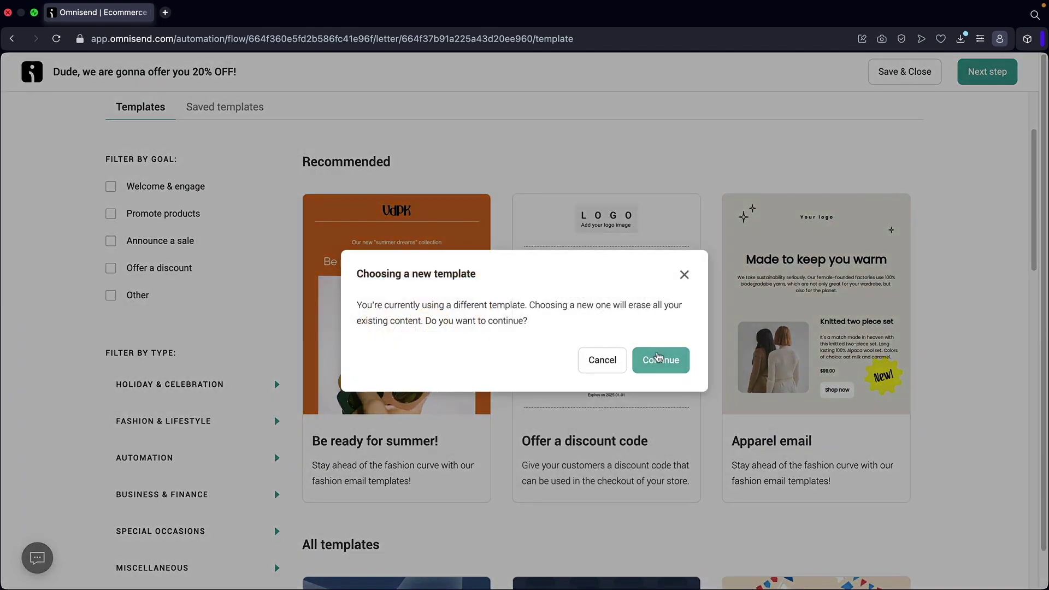
left_click(661, 359)
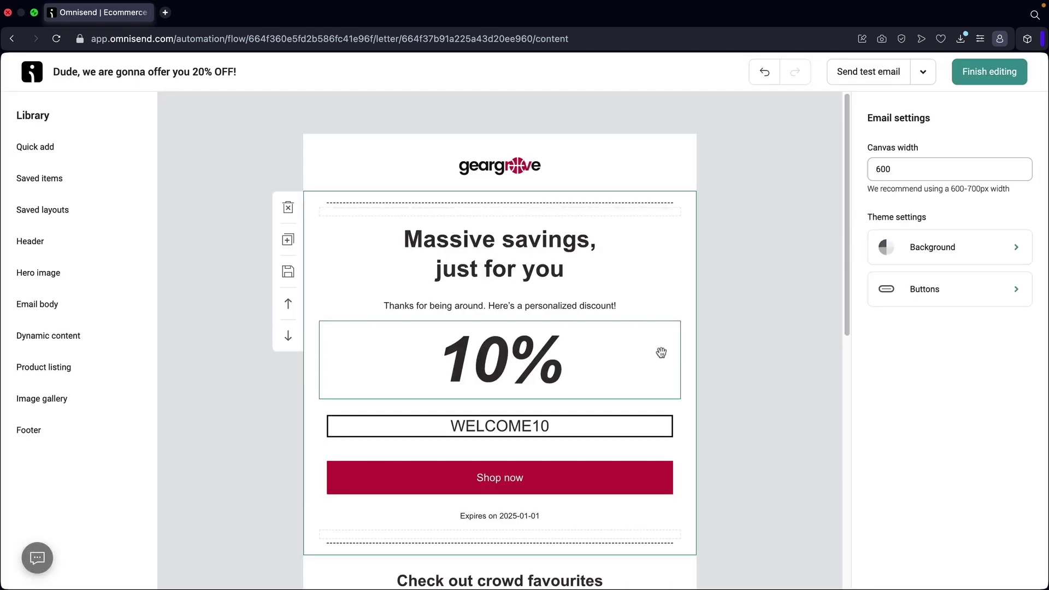
Change the discount figure from 10% to 20% and the code from WELCOME10 to WELCOME20.
left_click(500, 361)
left_click(501, 361)
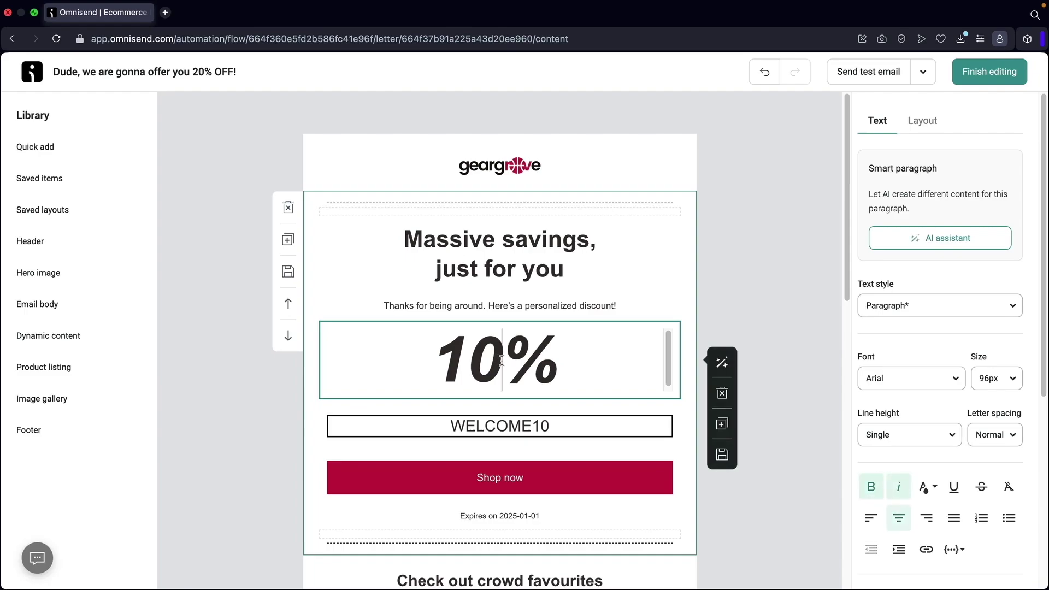
key("BackSpace")
key("BackSpace")
type("20")
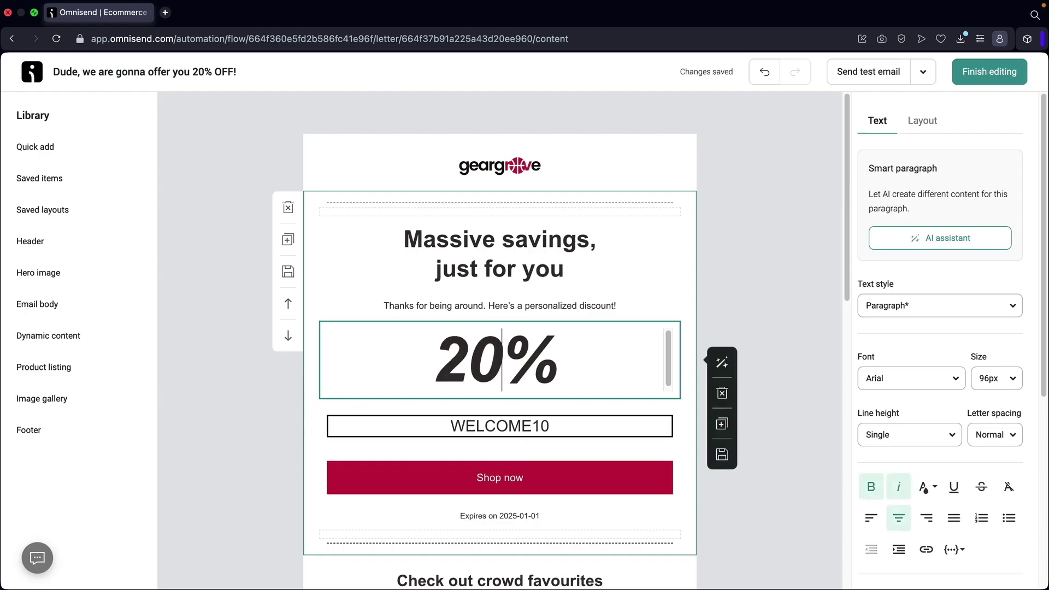
left_click(547, 427)
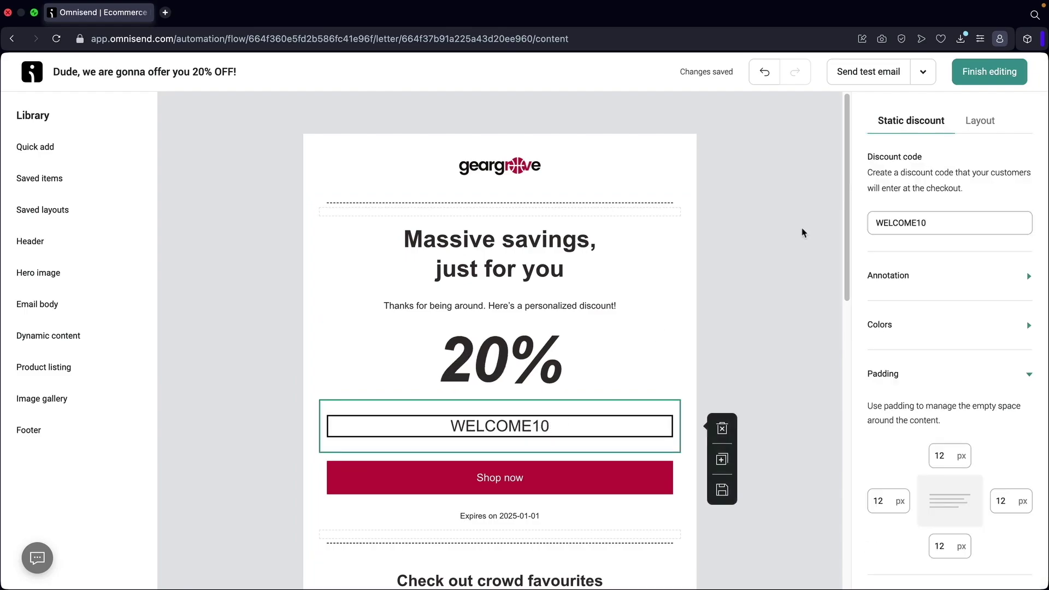
left_click(887, 212)
key("BackSpace")
key("BackSpace")
type("20")
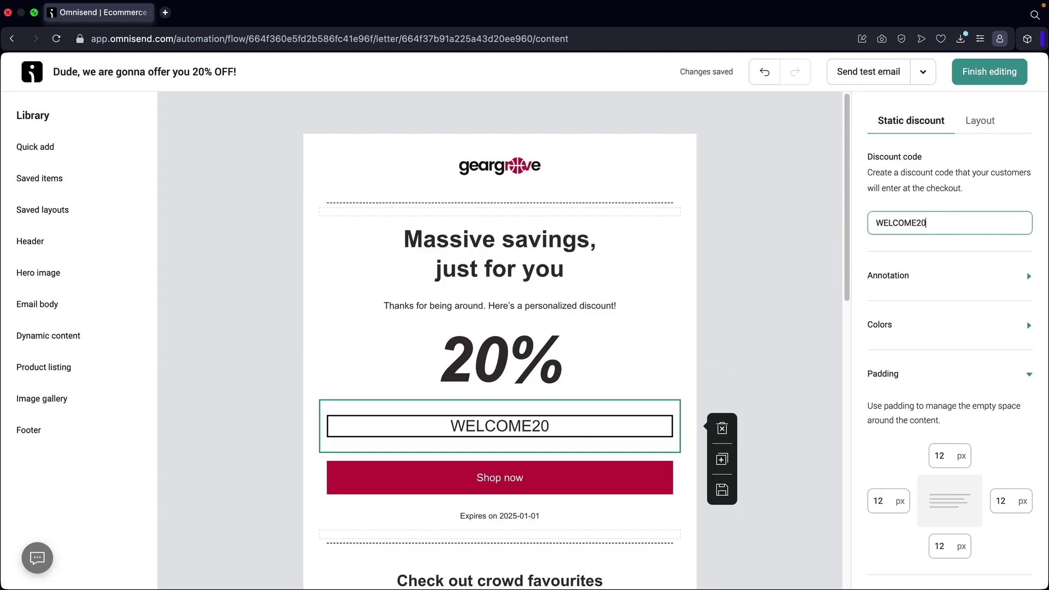
Delete the 'Check out crowd favourites' heading and two-candle product listing, then finish editing.
scroll(773, 276, "down", 4)
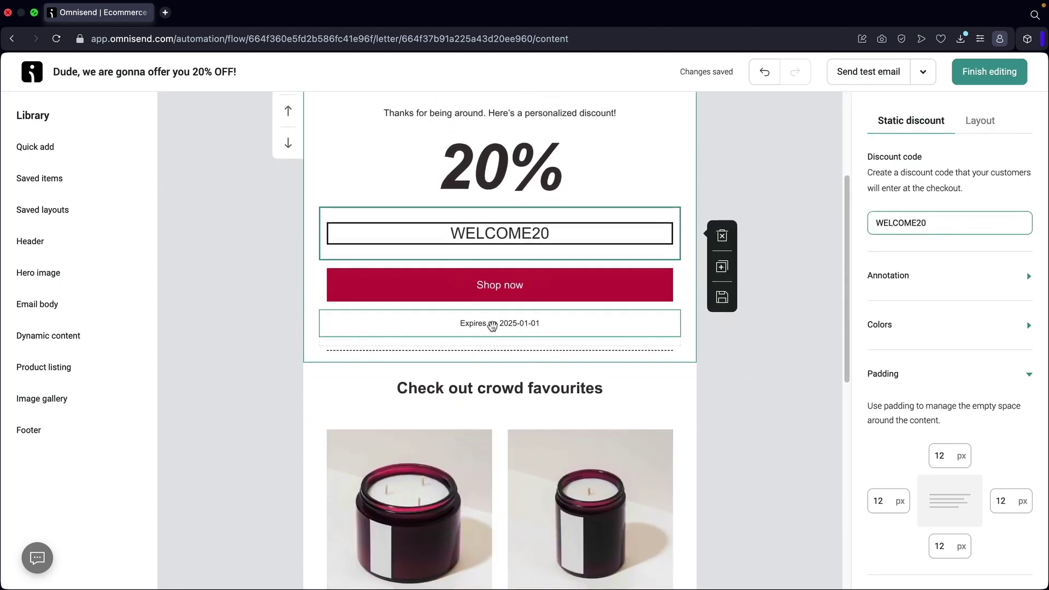
scroll(504, 328, "up", 2)
scroll(504, 331, "down", 5)
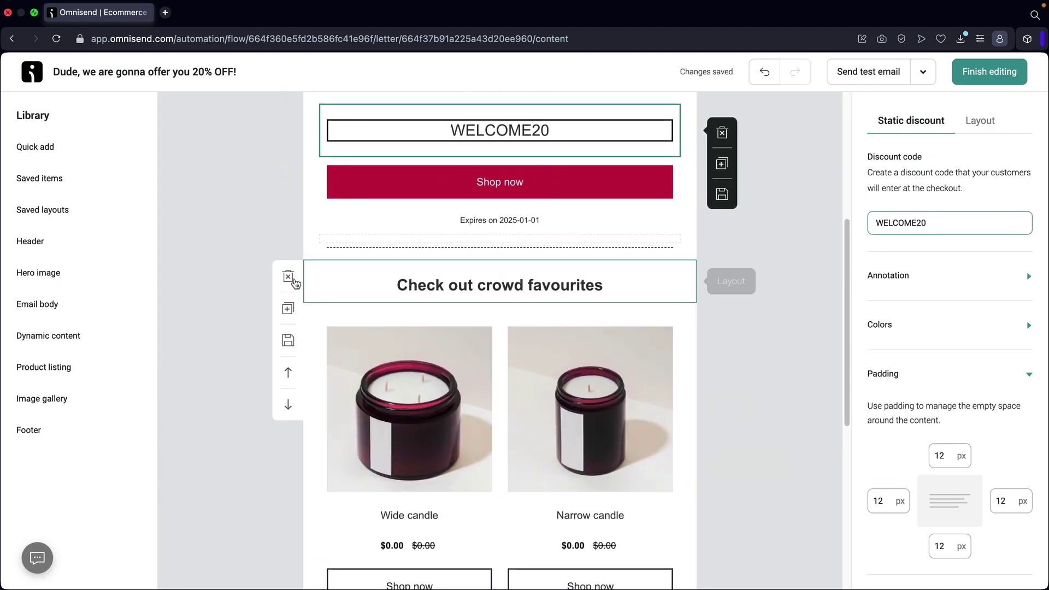
left_click(288, 278)
left_click(287, 277)
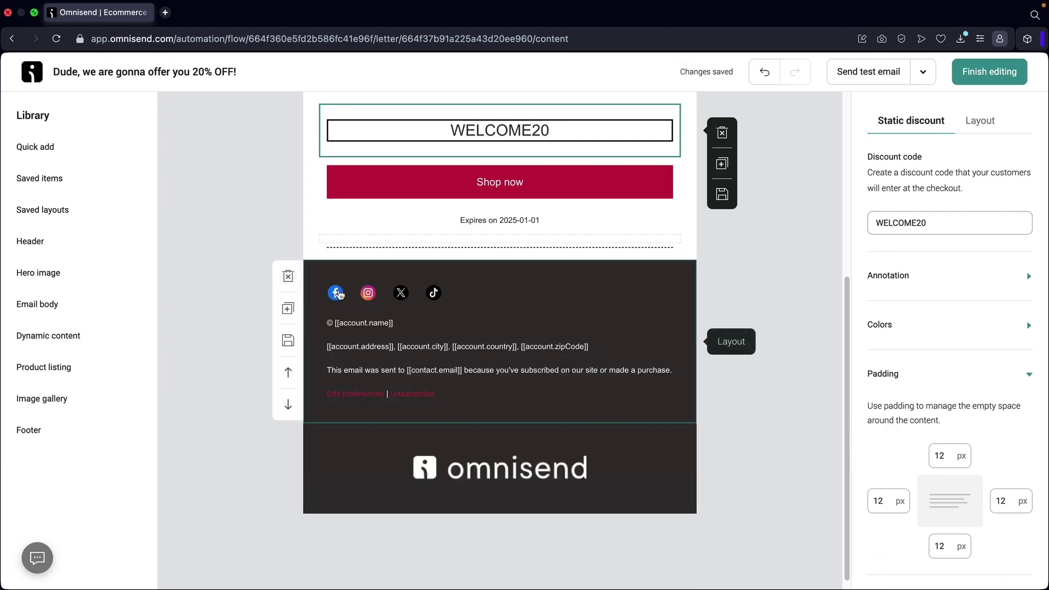
scroll(700, 328, "up", 5)
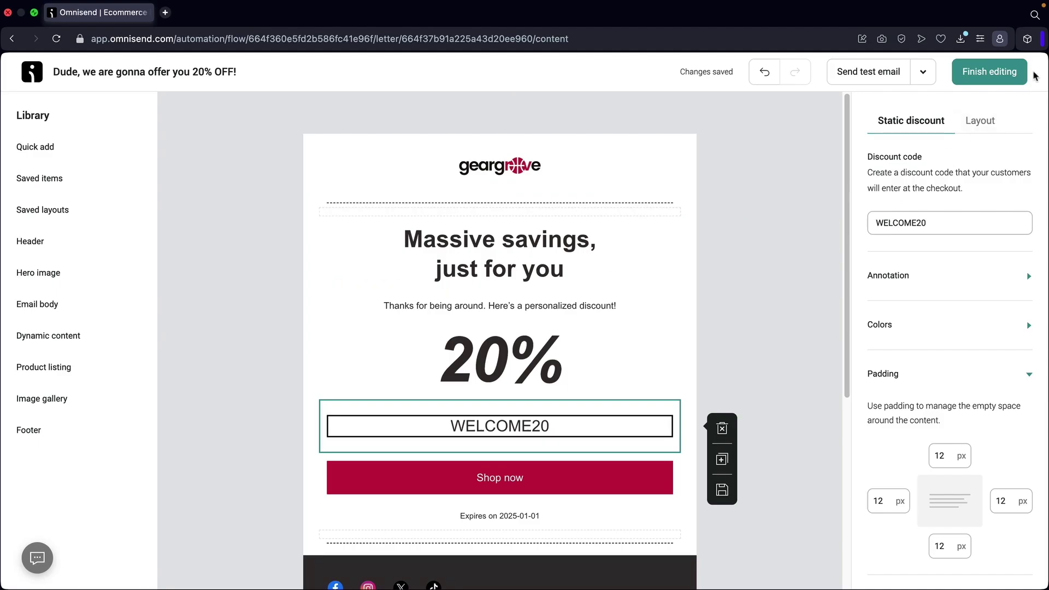
left_click(996, 74)
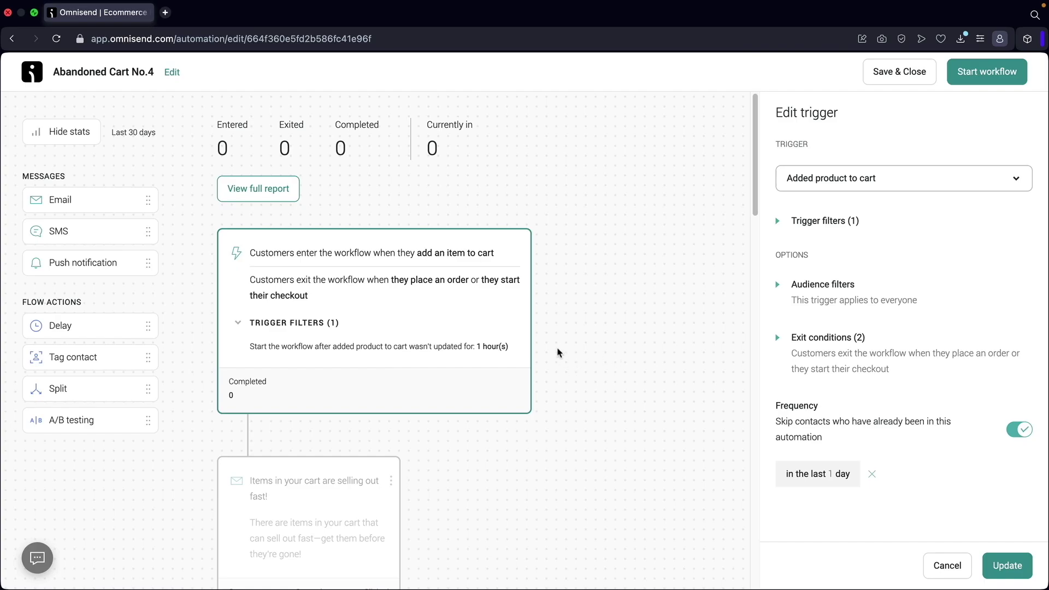
Review the subject lines of the first, 'Your cart misses you!' and 15%-off emails.
scroll(386, 312, "down", 5)
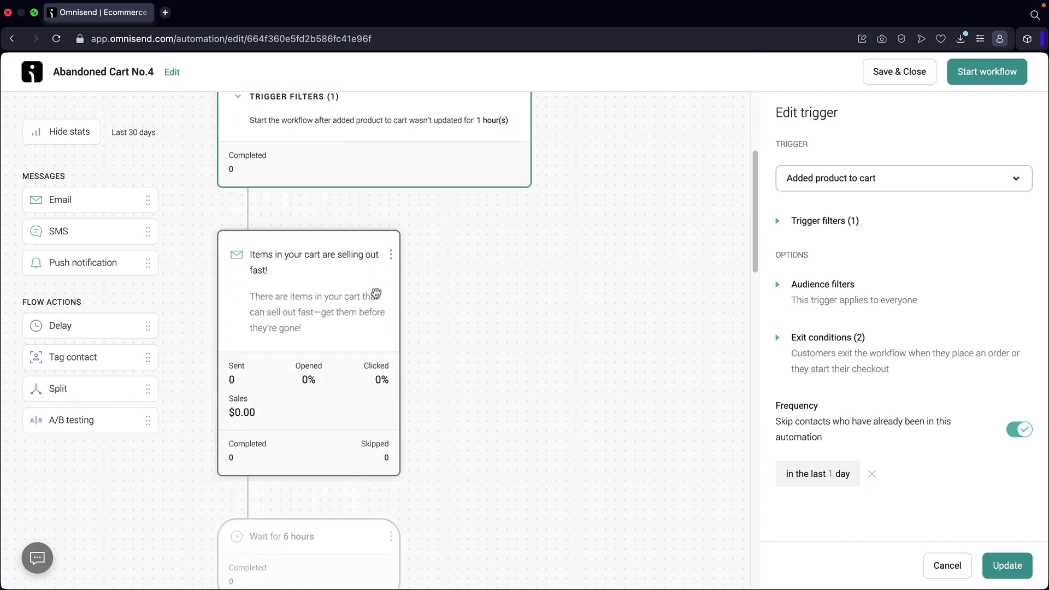
left_click(309, 310)
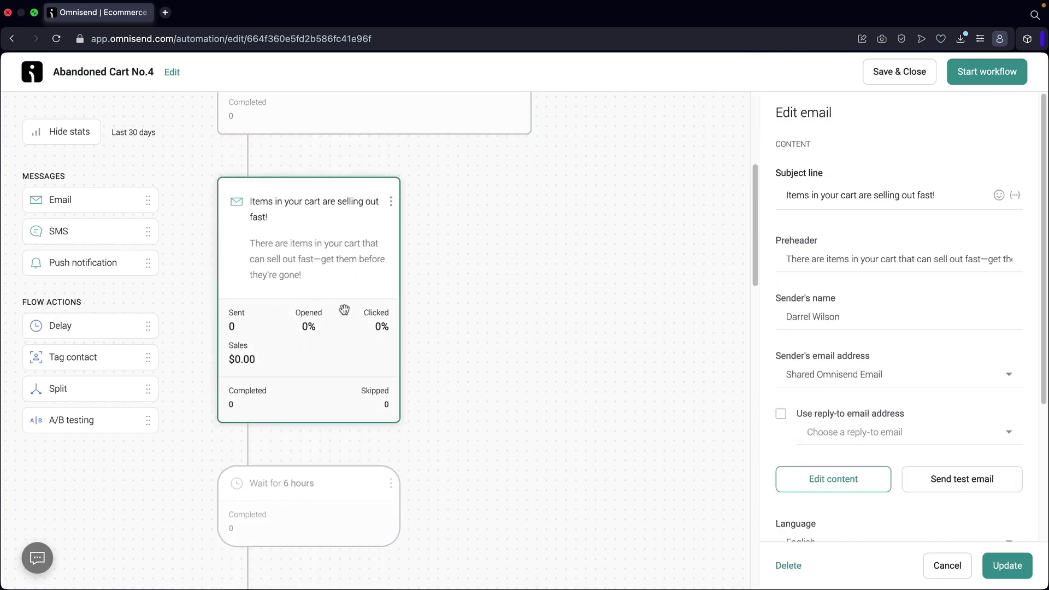
scroll(344, 310, "down", 5)
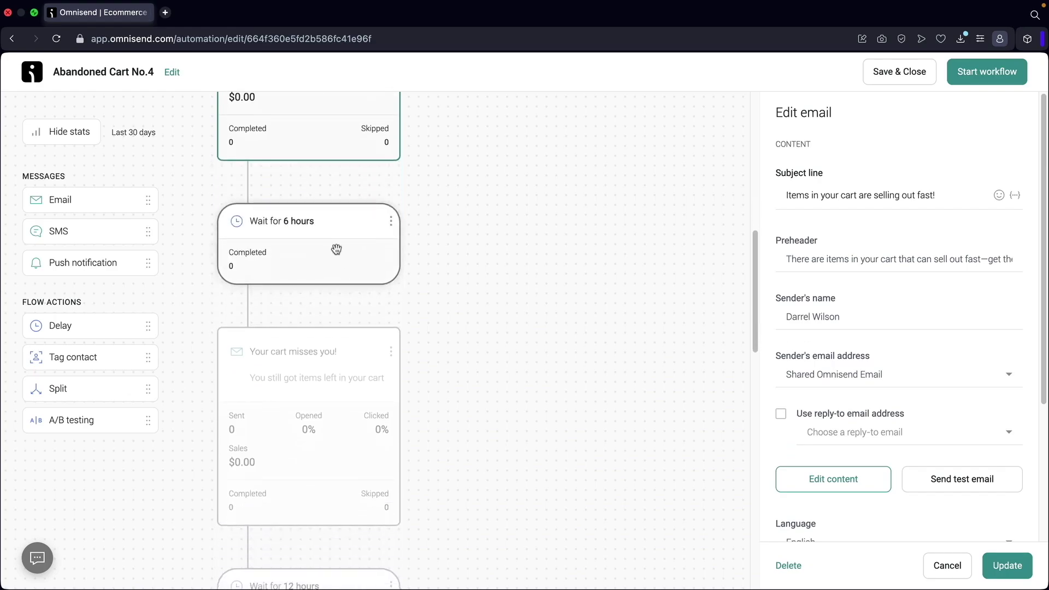
scroll(336, 250, "down", 3)
left_click(320, 281)
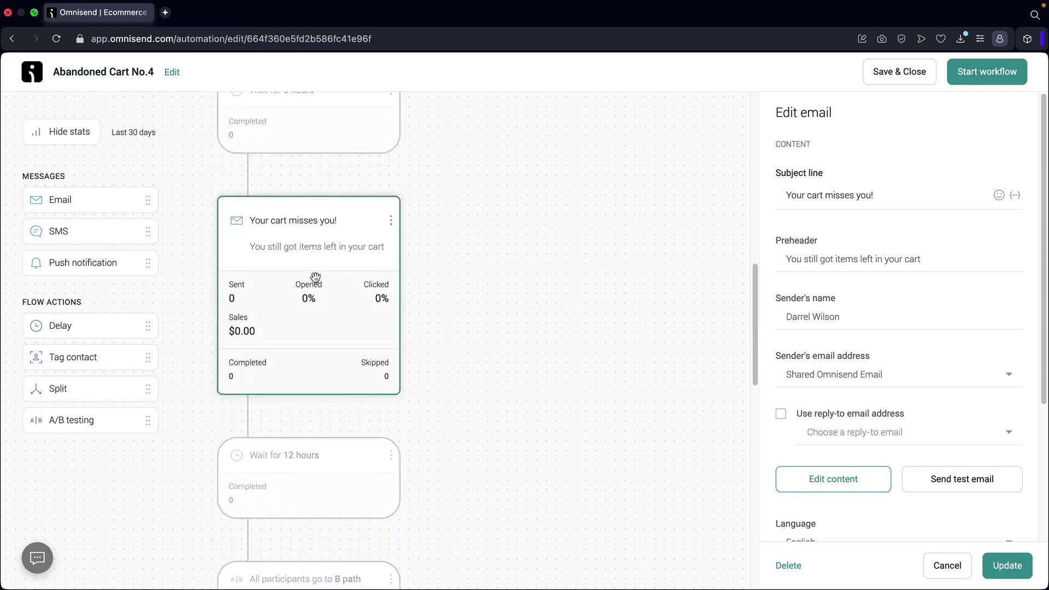
scroll(327, 304, "down", 5)
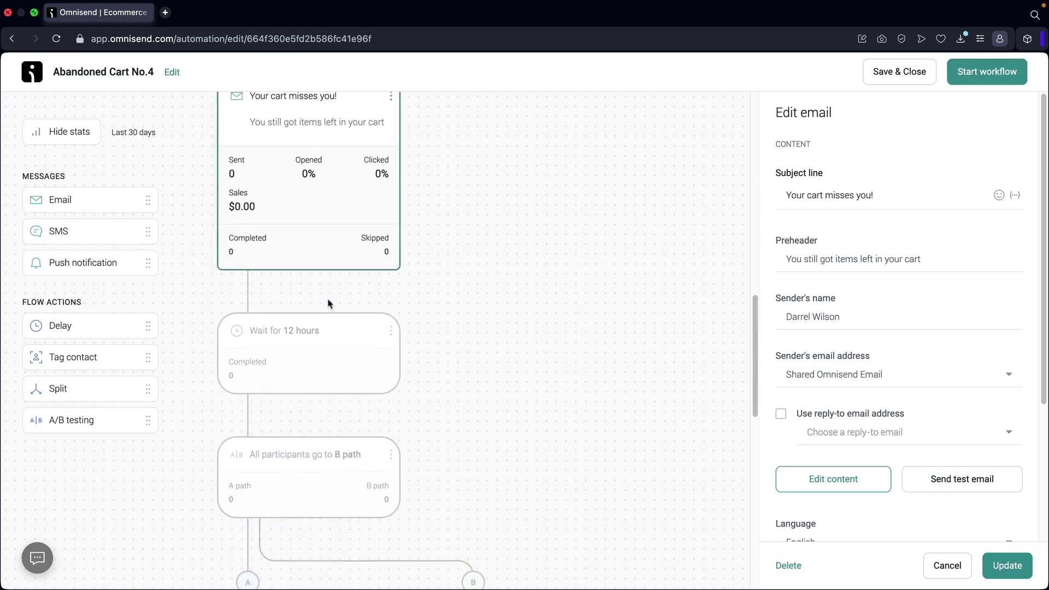
scroll(328, 301, "down", 7)
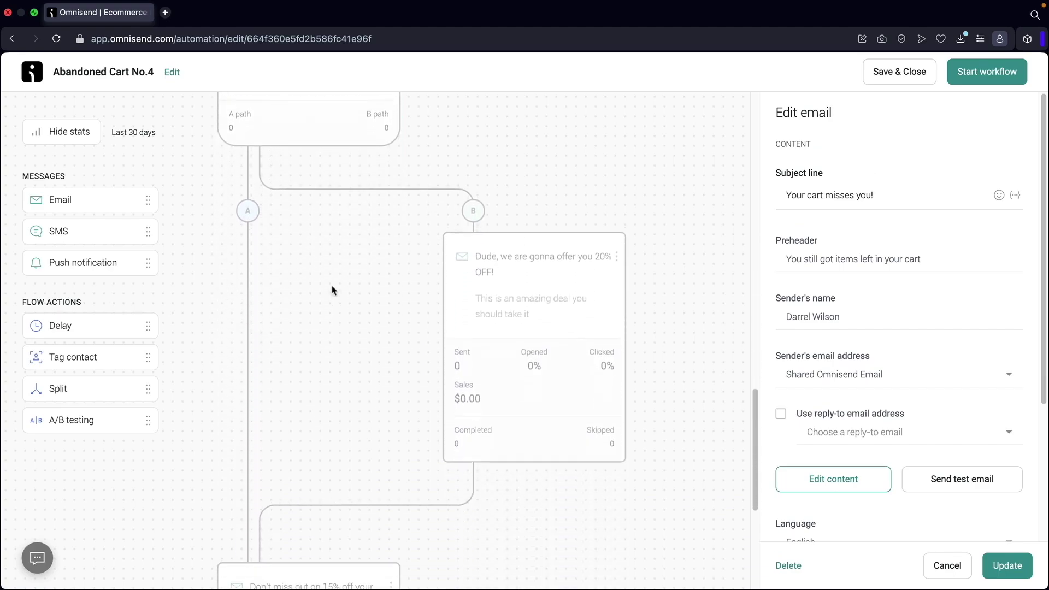
scroll(333, 290, "down", 4)
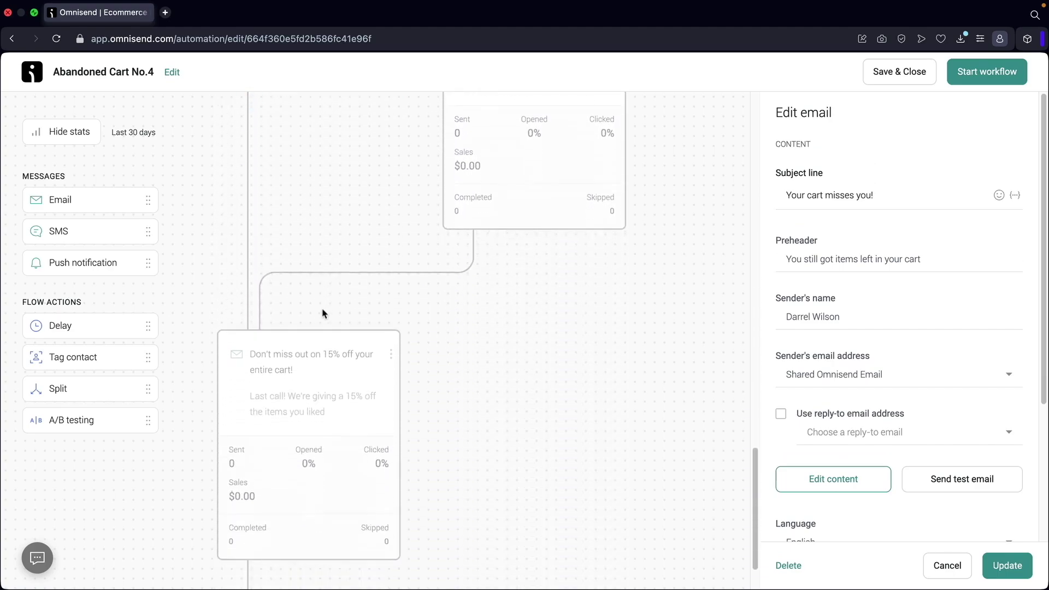
left_click(305, 340)
scroll(305, 340, "up", 7)
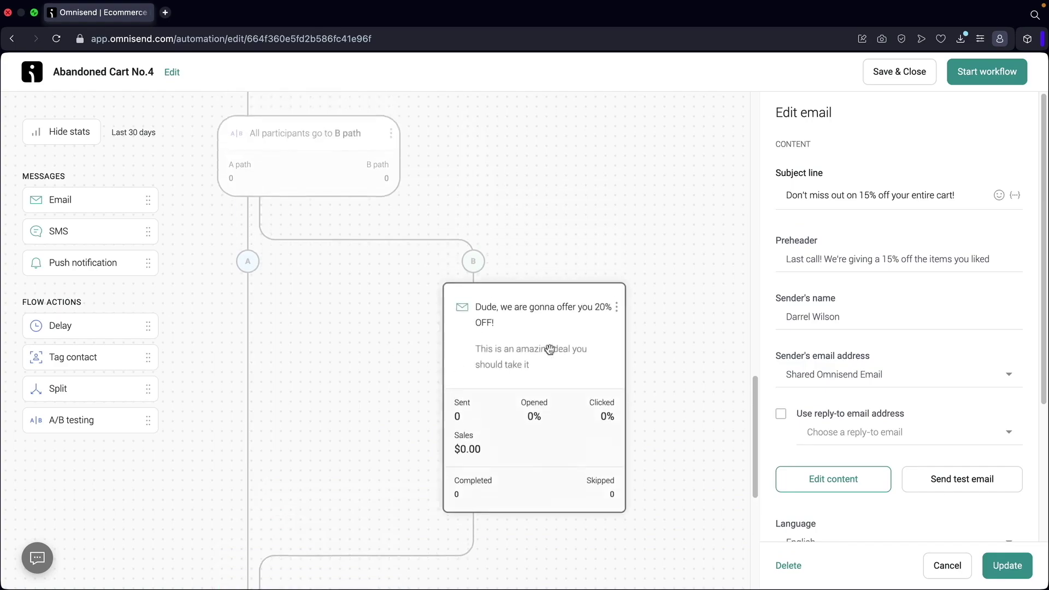
Compare the 20% OFF and 15% off email subjects, then start the workflow.
left_click(531, 351)
scroll(557, 367, "down", 5)
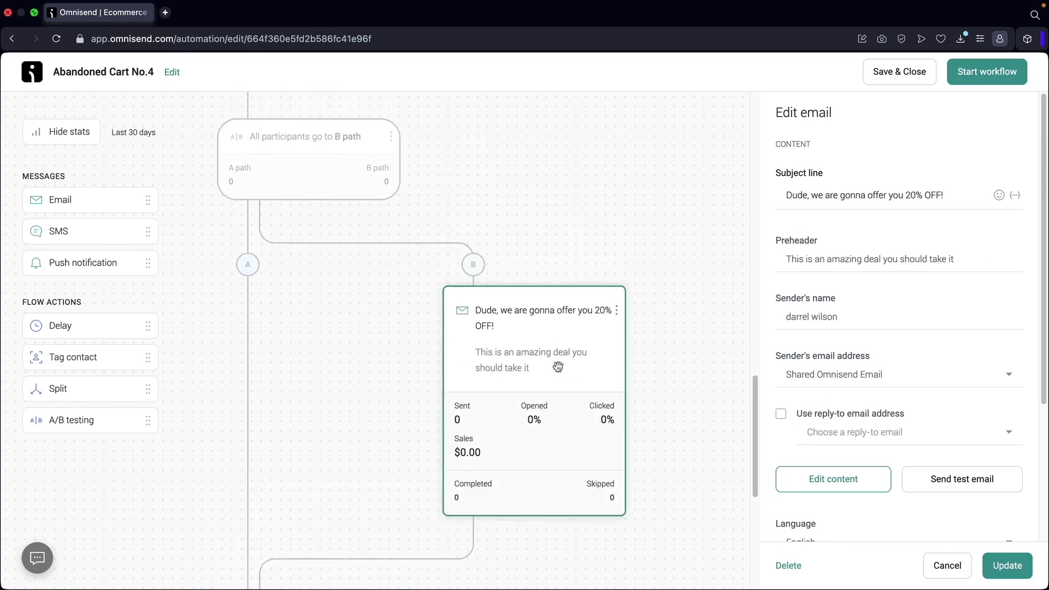
scroll(549, 350, "up", 1)
left_click(351, 408)
left_click(519, 192)
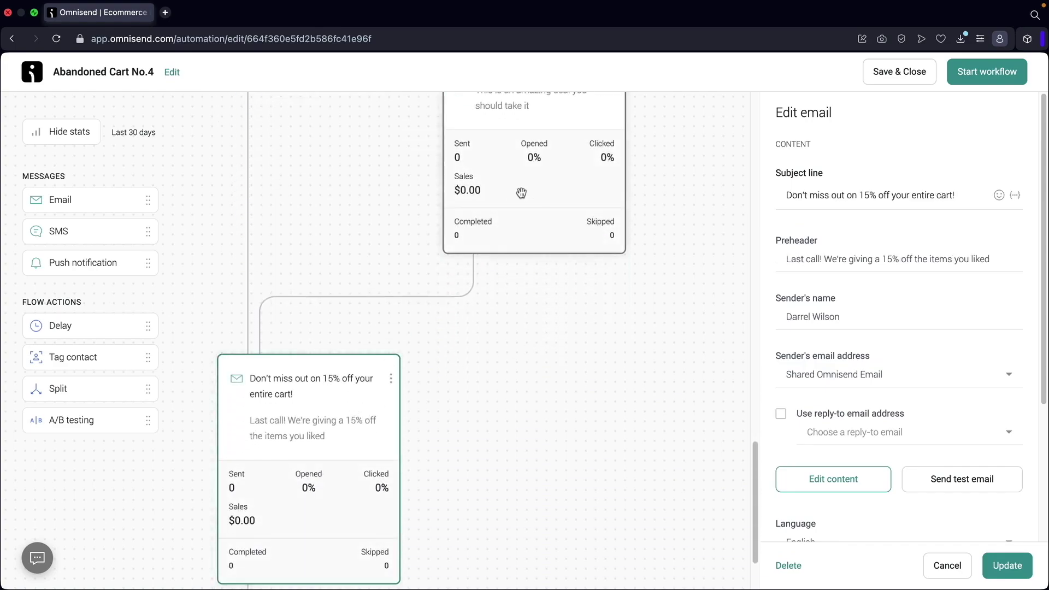
left_click(359, 398)
scroll(486, 212, "up", 2)
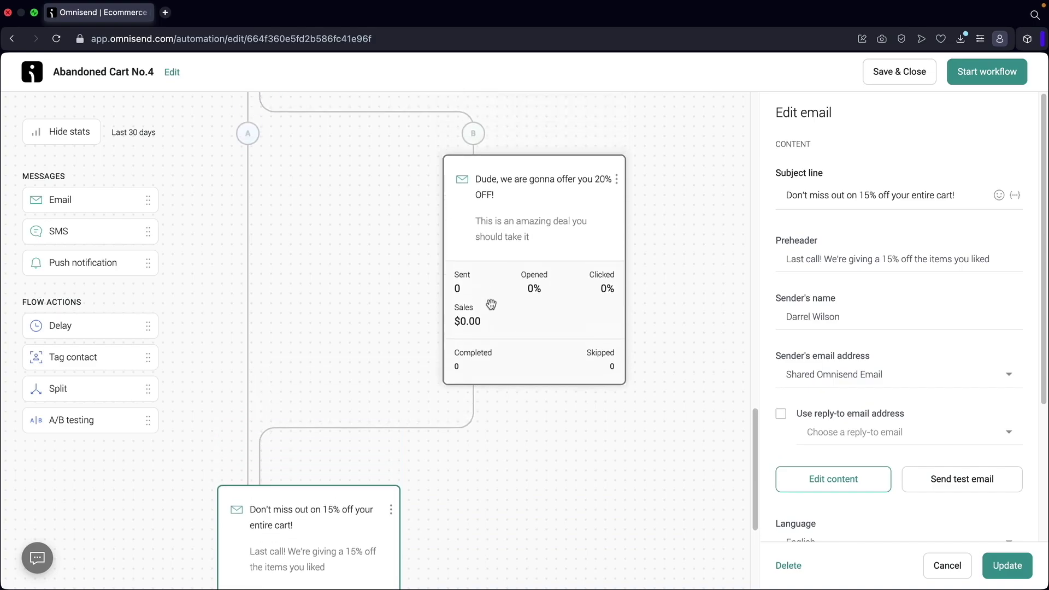
left_click(977, 77)
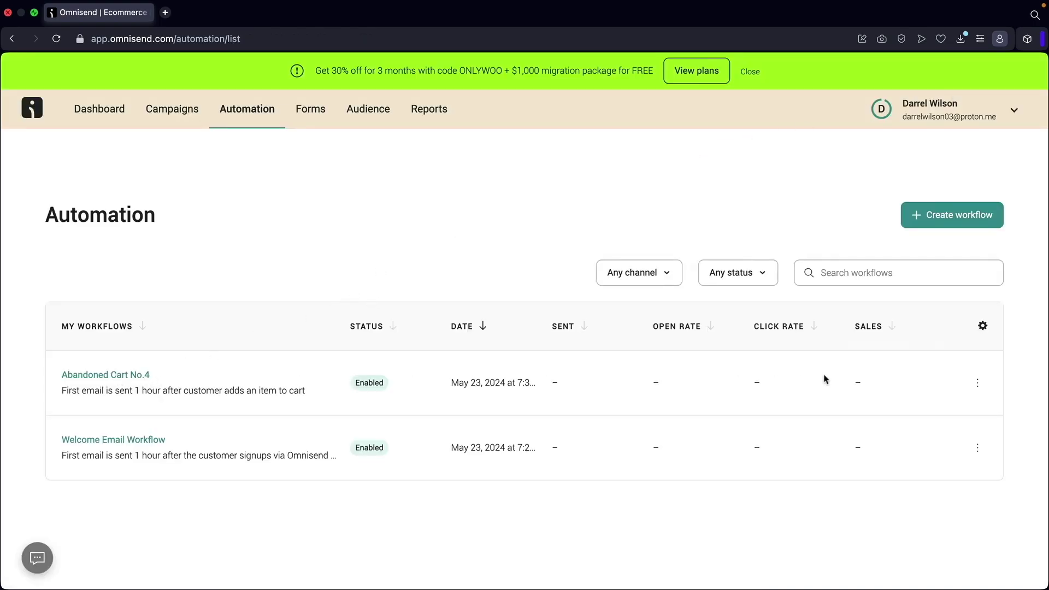
Rename Abandoned Cart No.4 to 'Abandoned Cart Workflow' and publish the change.
left_click(978, 384)
left_click(929, 417)
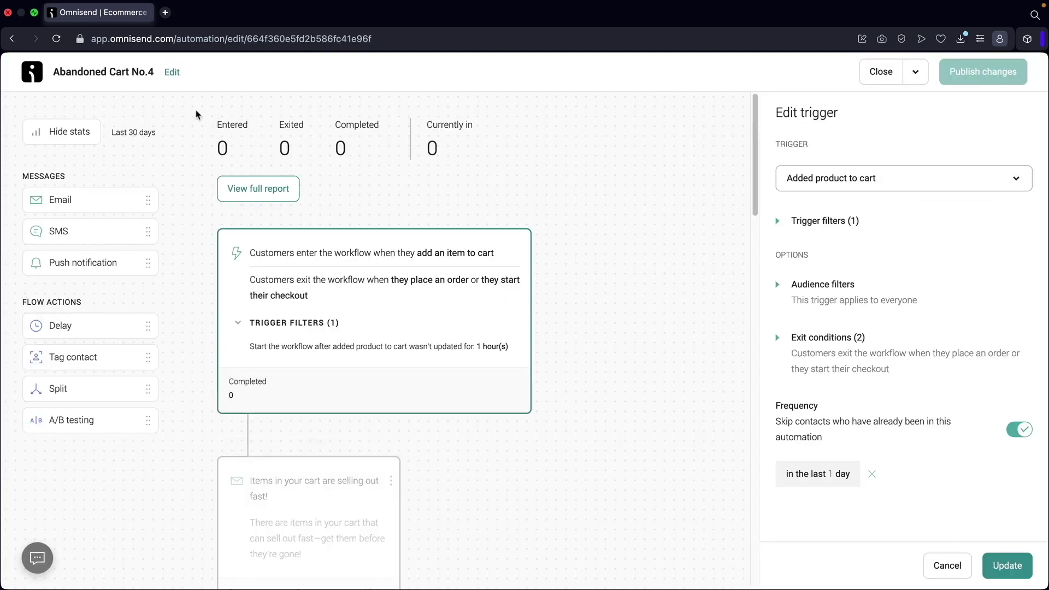
left_click(171, 74)
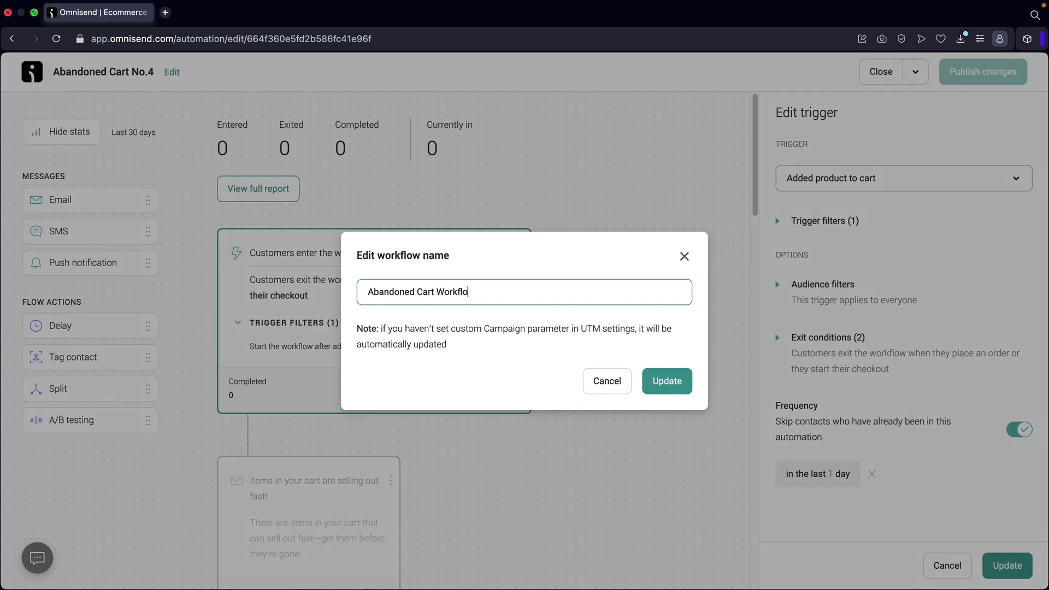
left_click(679, 382)
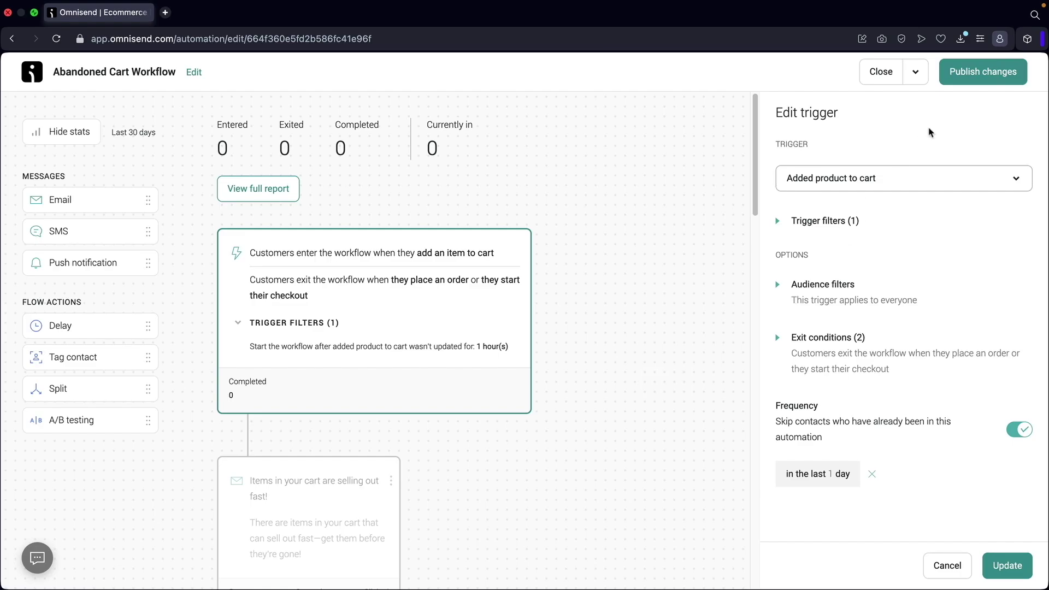
left_click(990, 75)
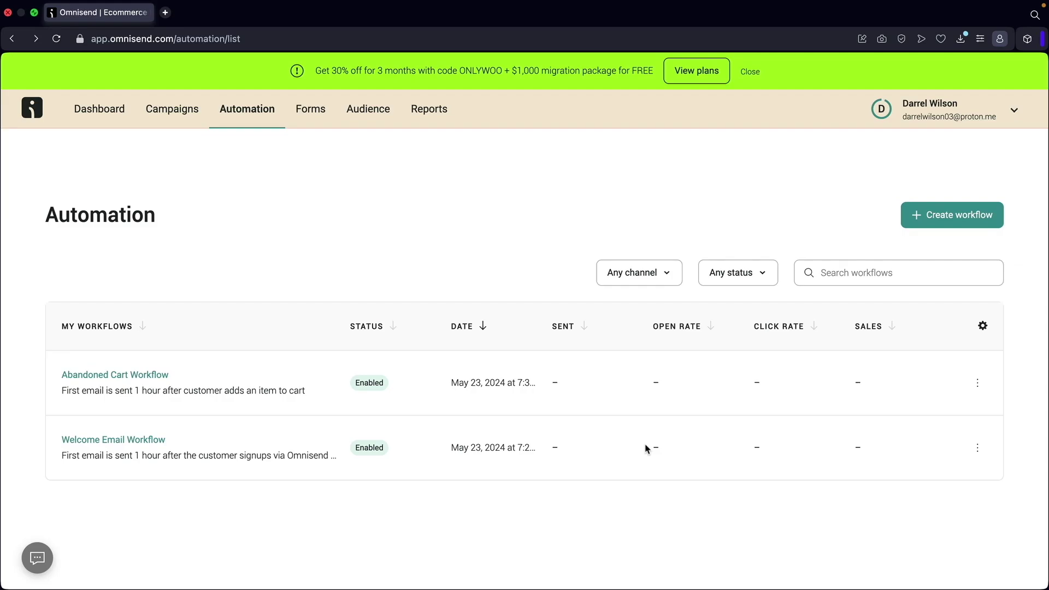
left_click(146, 377)
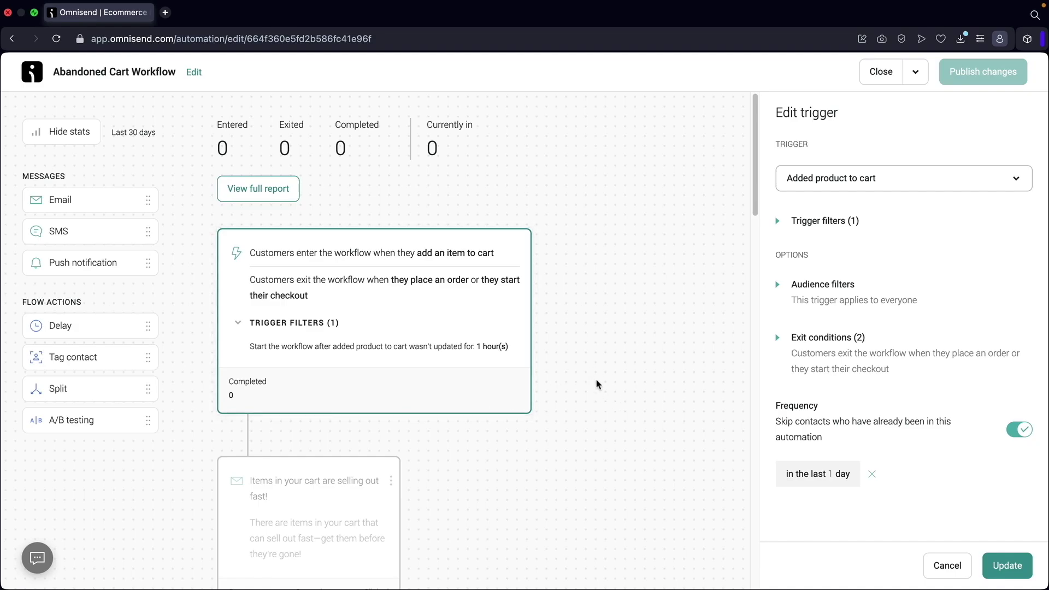
Go back to the Automation list showing both enabled workflows and begin a new workflow.
scroll(597, 370, "down", 10)
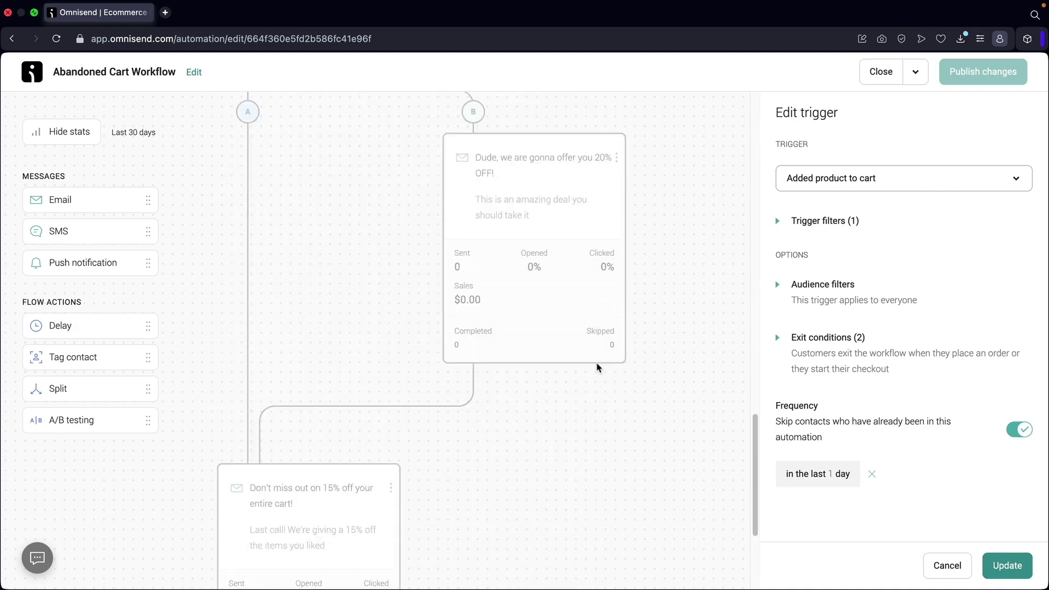
scroll(556, 351, "up", 2)
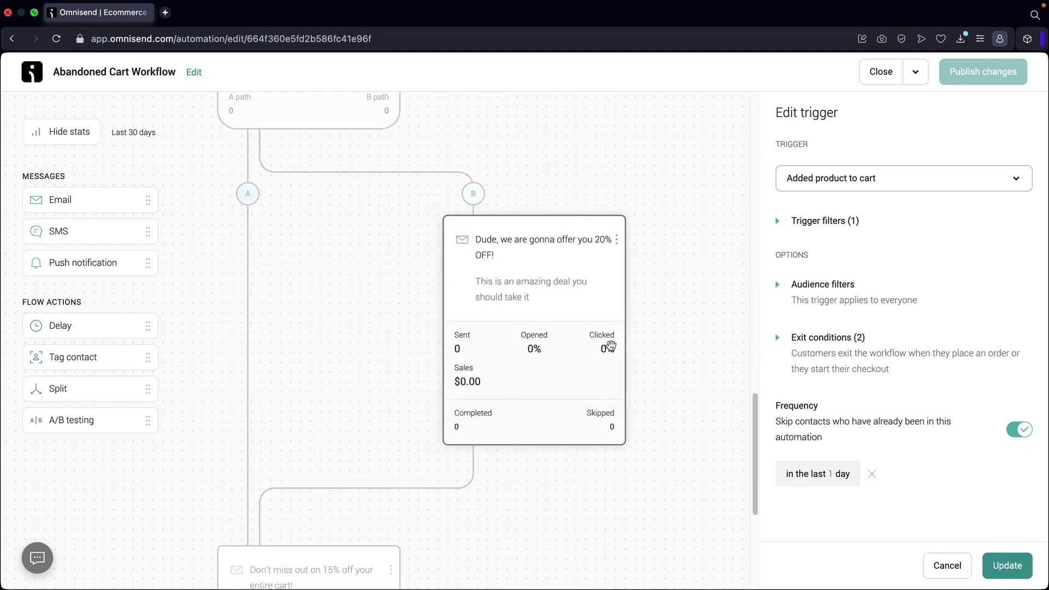
scroll(403, 419, "down", 4)
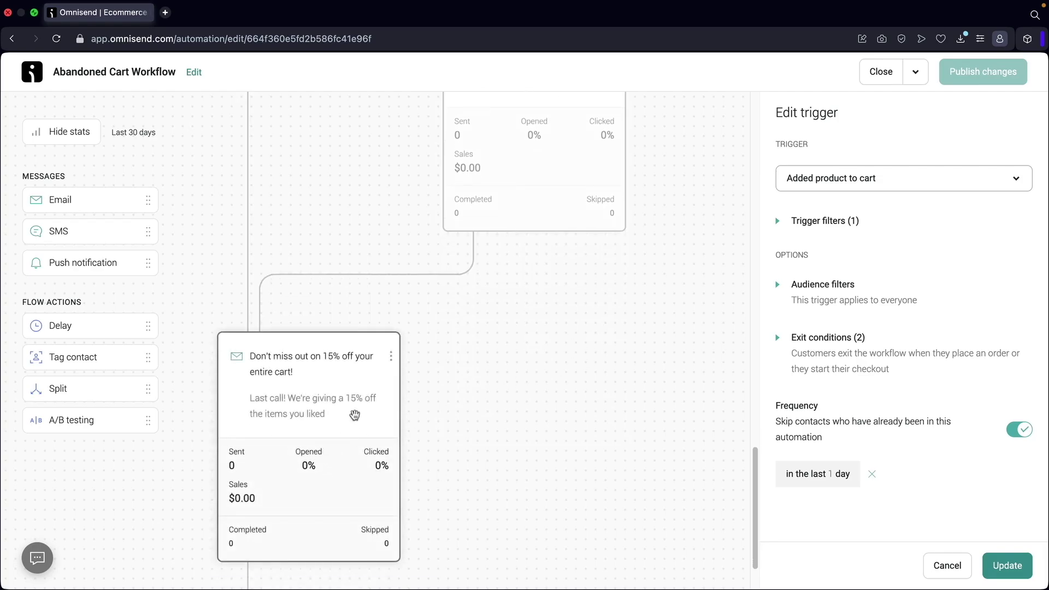
scroll(326, 430, "up", 4)
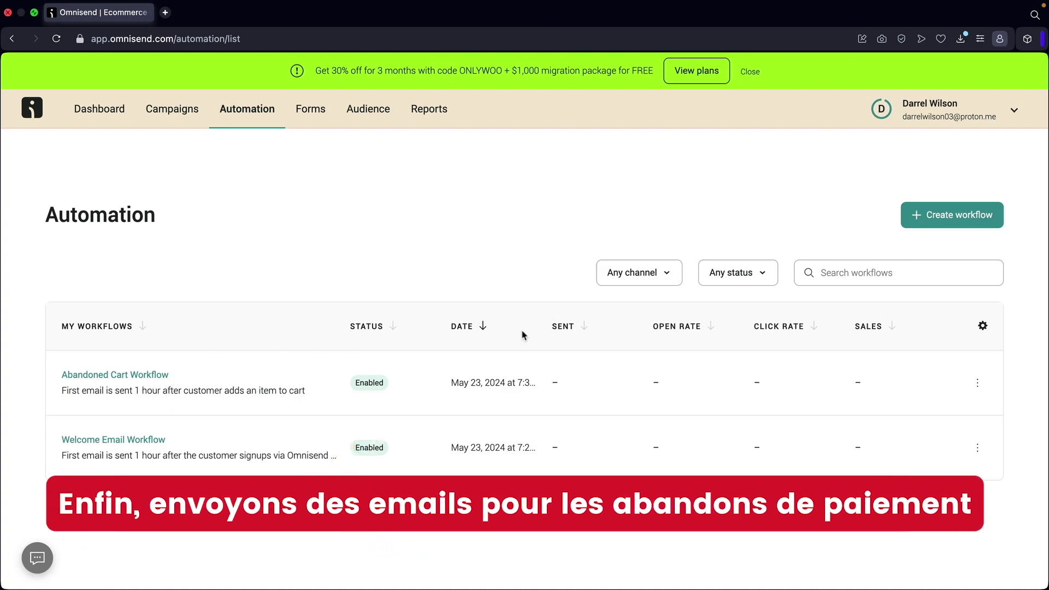
left_click(936, 219)
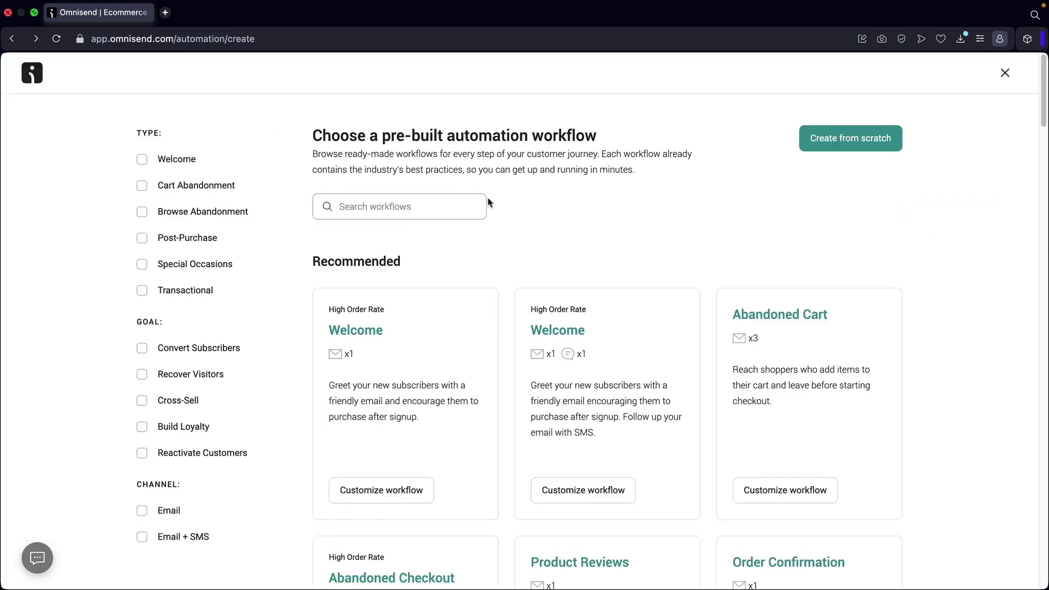
Create a workflow from the Cart Abandonment 'Abandoned Checkout Value Split' template, dropping ' No.4' from its name.
left_click(142, 189)
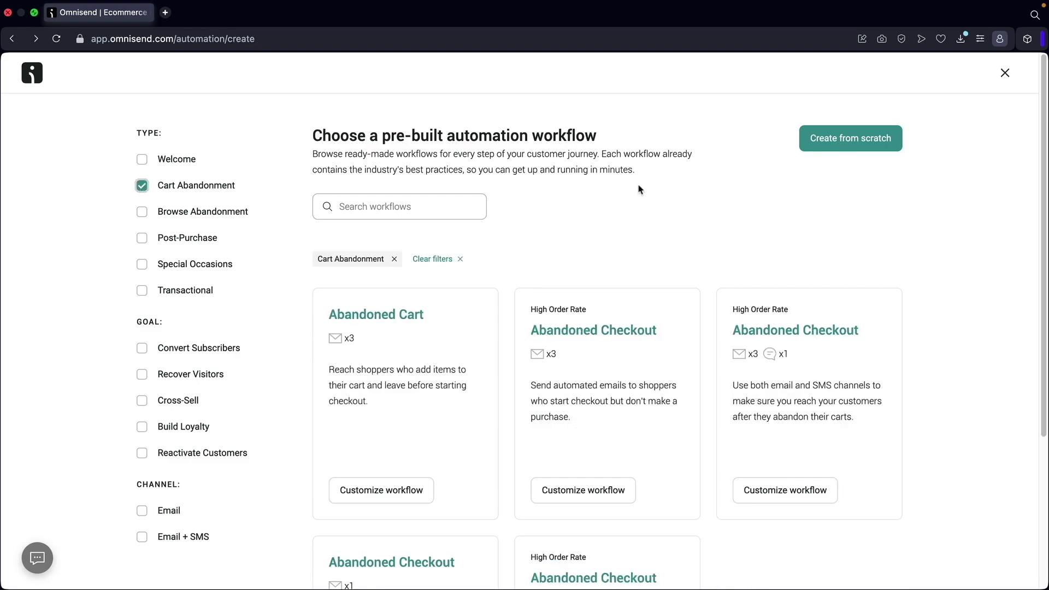
scroll(638, 204, "down", 5)
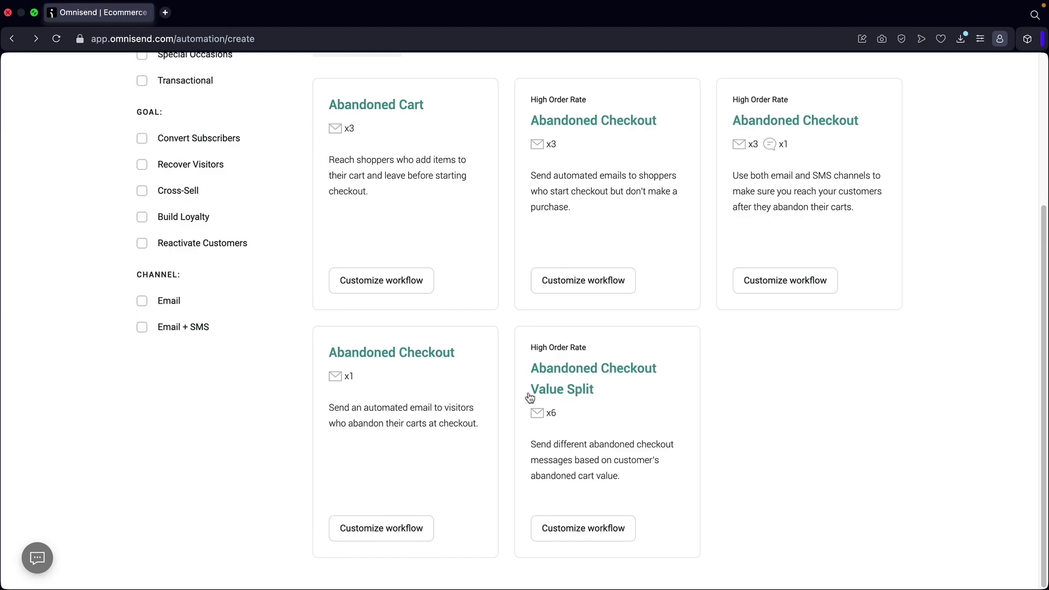
left_click(591, 535)
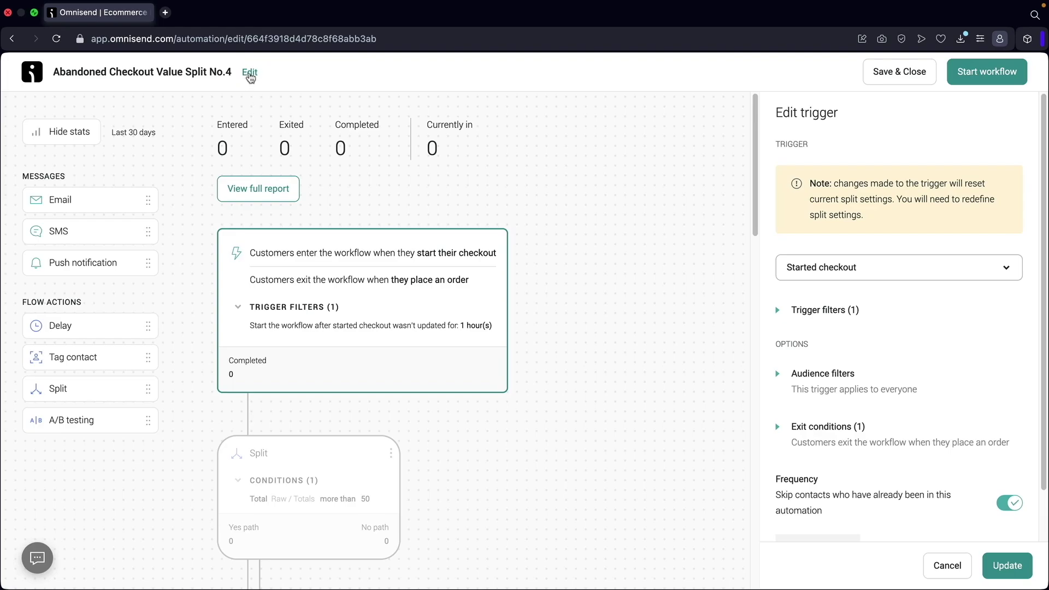
left_click(252, 75)
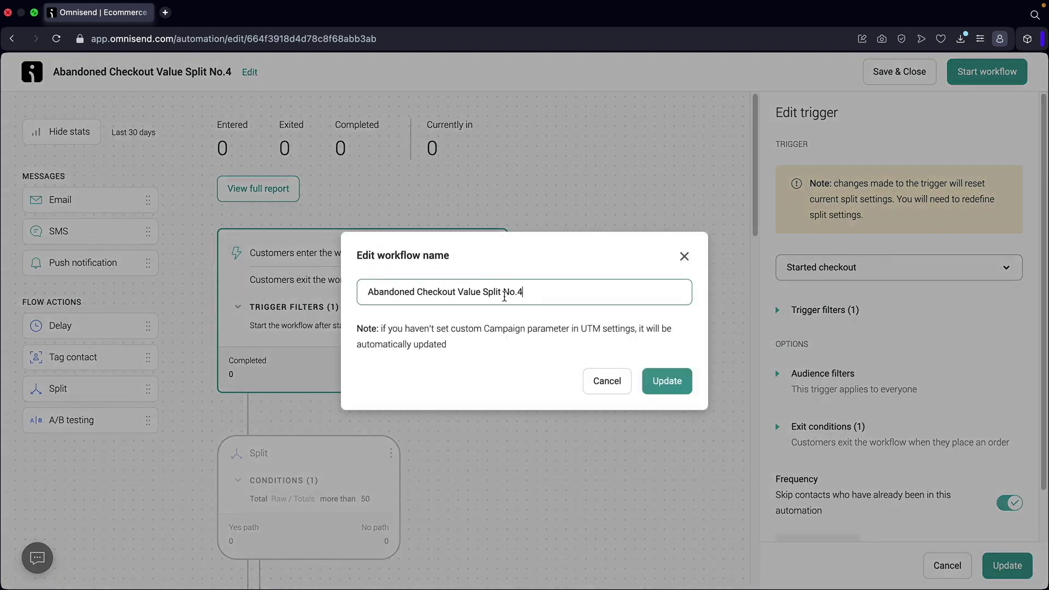
left_click_drag(504, 297, 577, 296)
key("BackSpace")
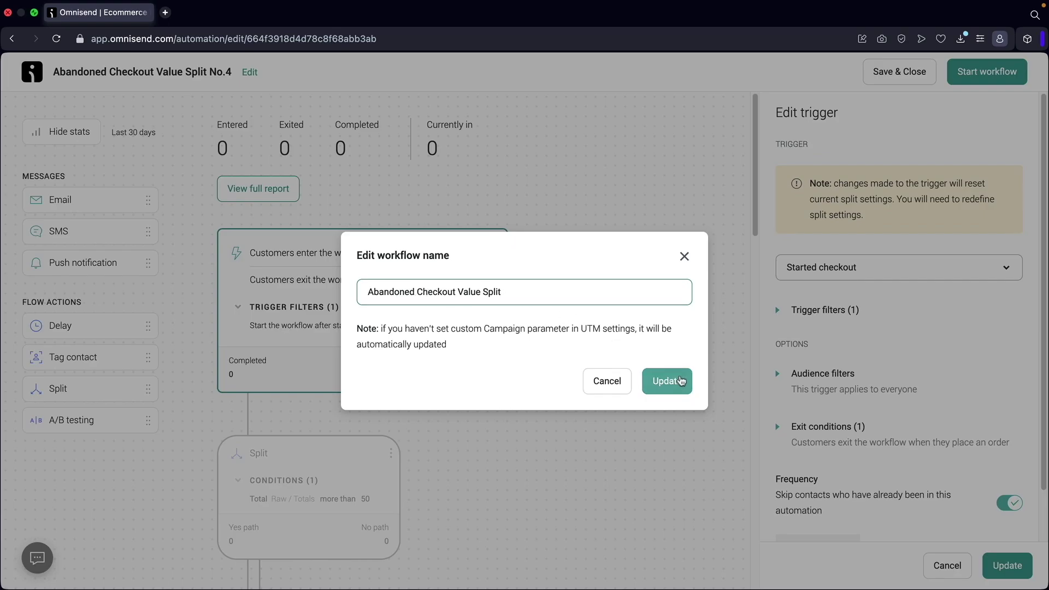
left_click(670, 381)
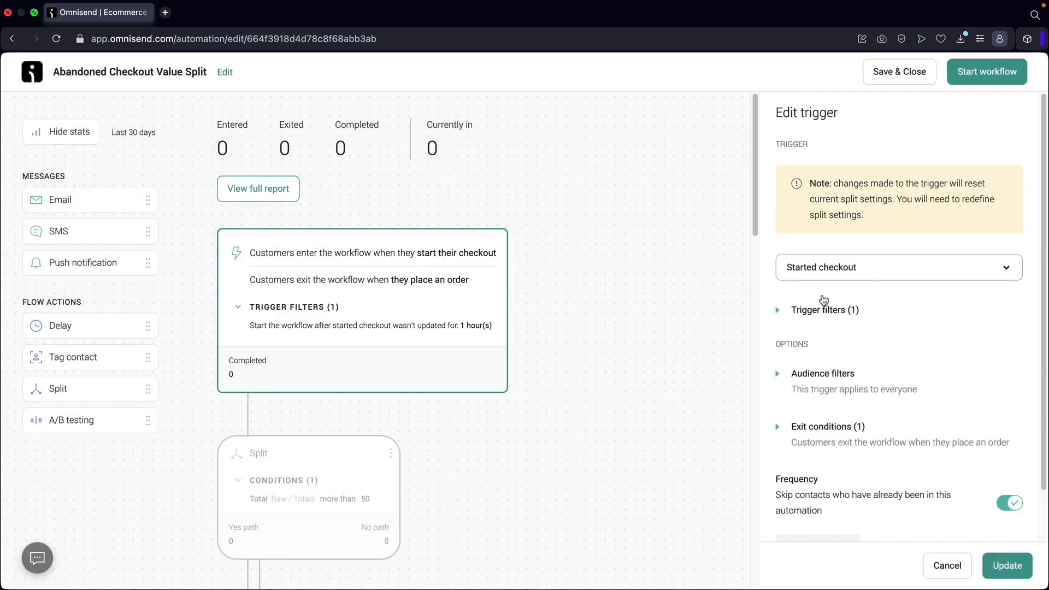
scroll(848, 300, "down", 1)
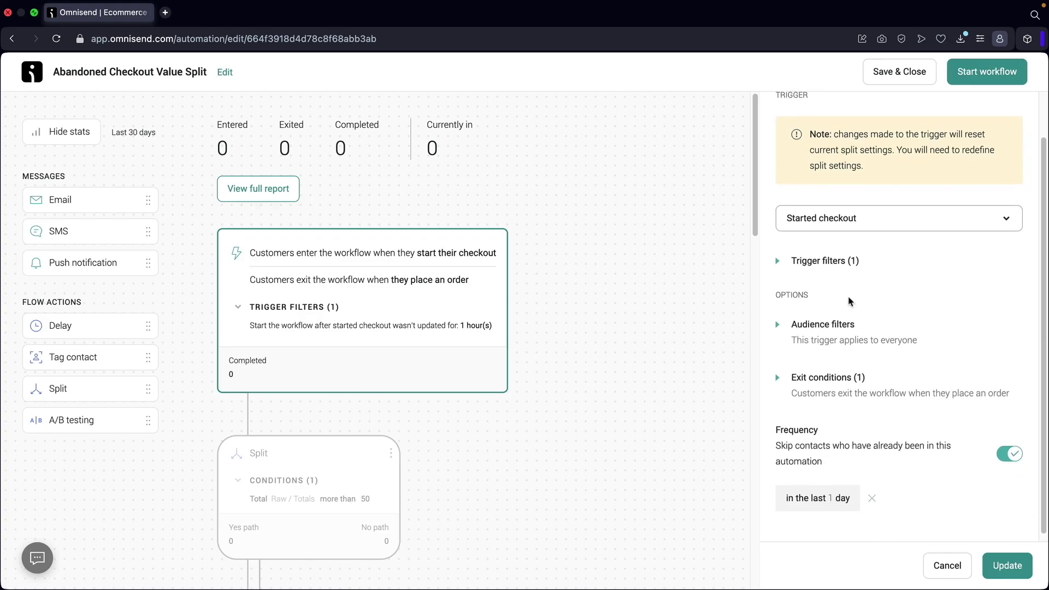
Check the trigger's exit conditions, then open the split with its Total more than 50 rule.
left_click(782, 372)
scroll(823, 307, "down", 4)
scroll(852, 317, "up", 3)
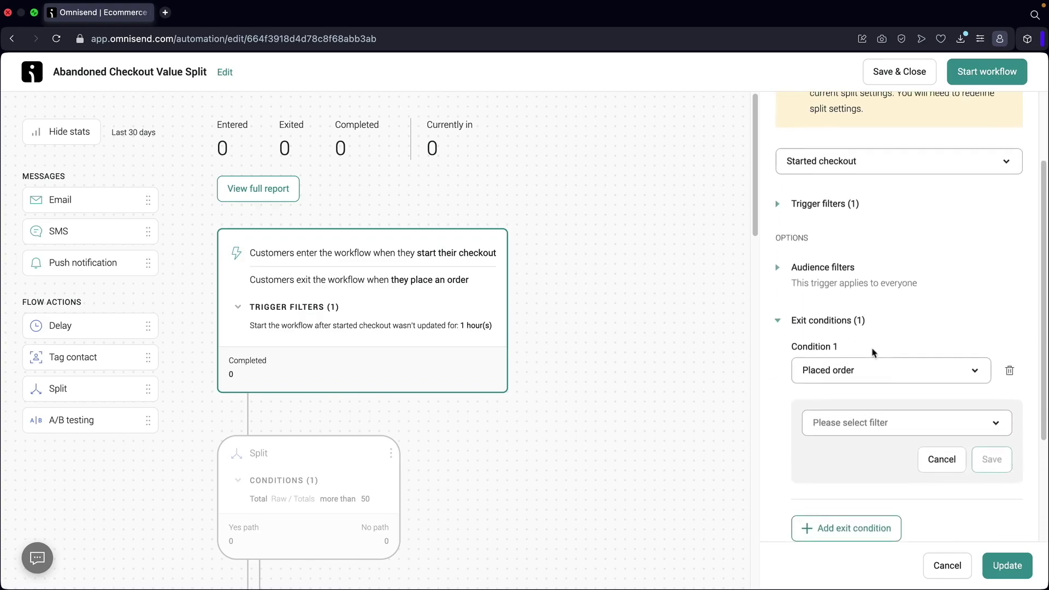
left_click(786, 323)
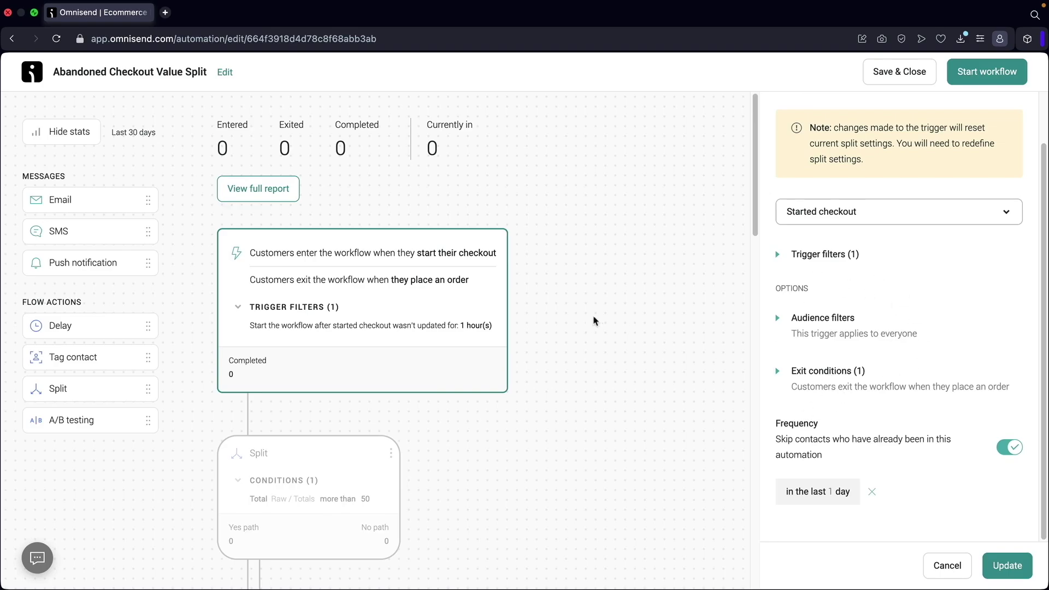
scroll(403, 283, "down", 5)
left_click(329, 331)
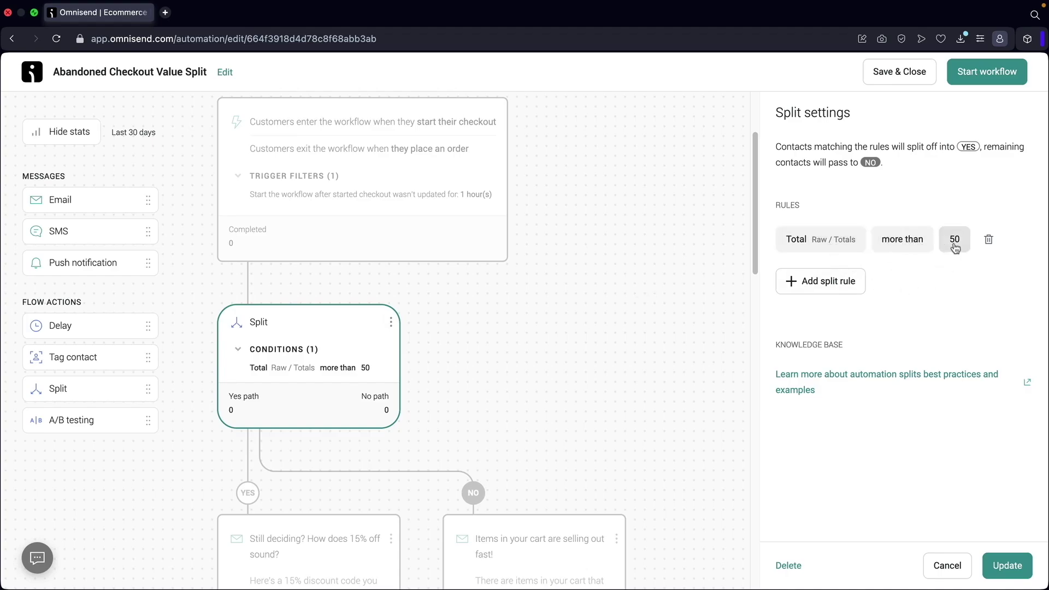
Open the Delay settings of the YES path's first 11-hour wait.
scroll(539, 361, "down", 5)
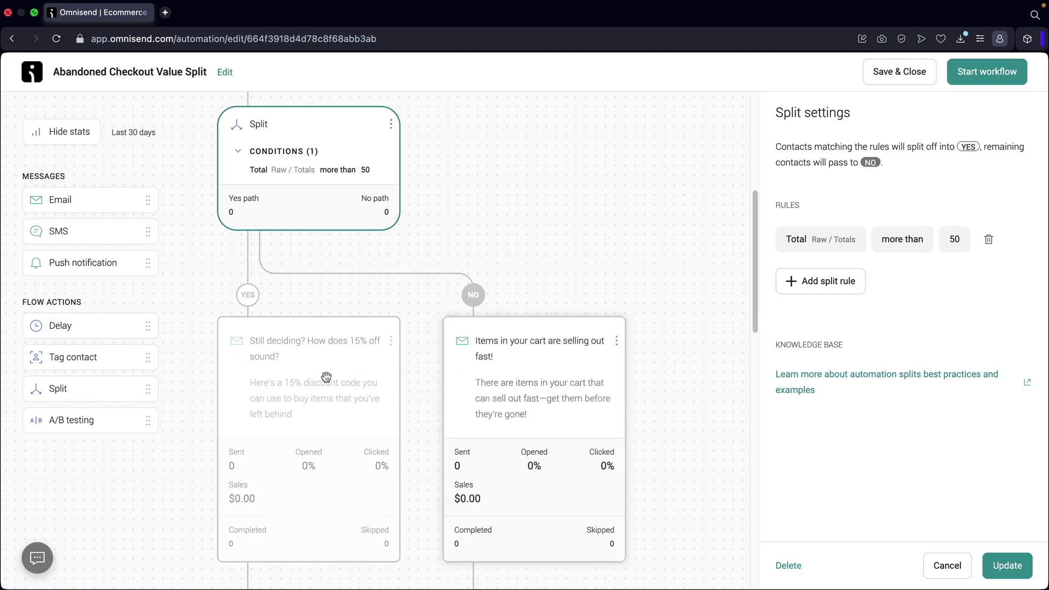
scroll(309, 328, "down", 2)
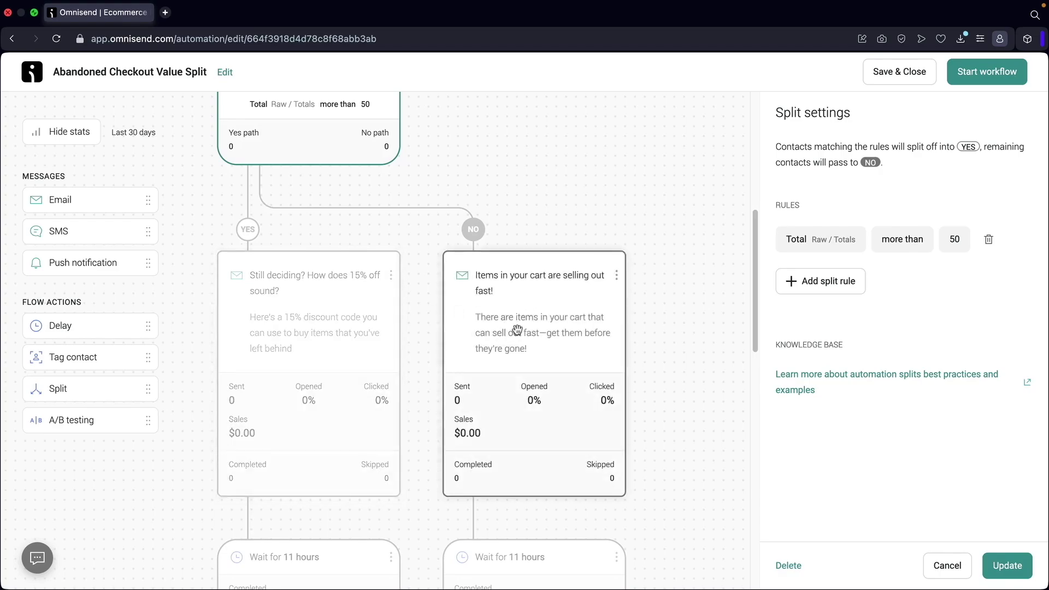
scroll(517, 330, "down", 4)
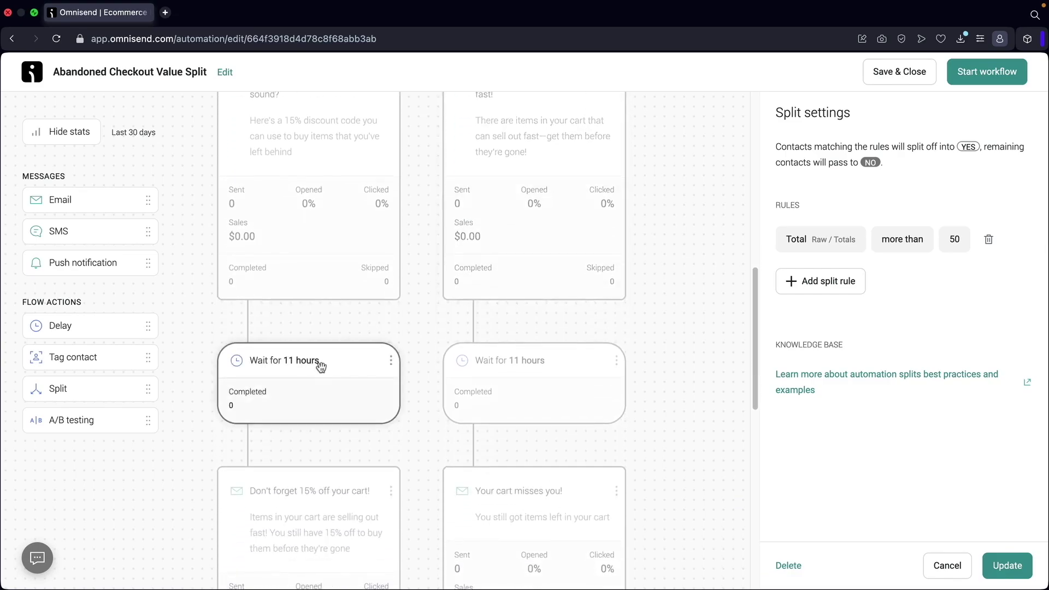
left_click(321, 363)
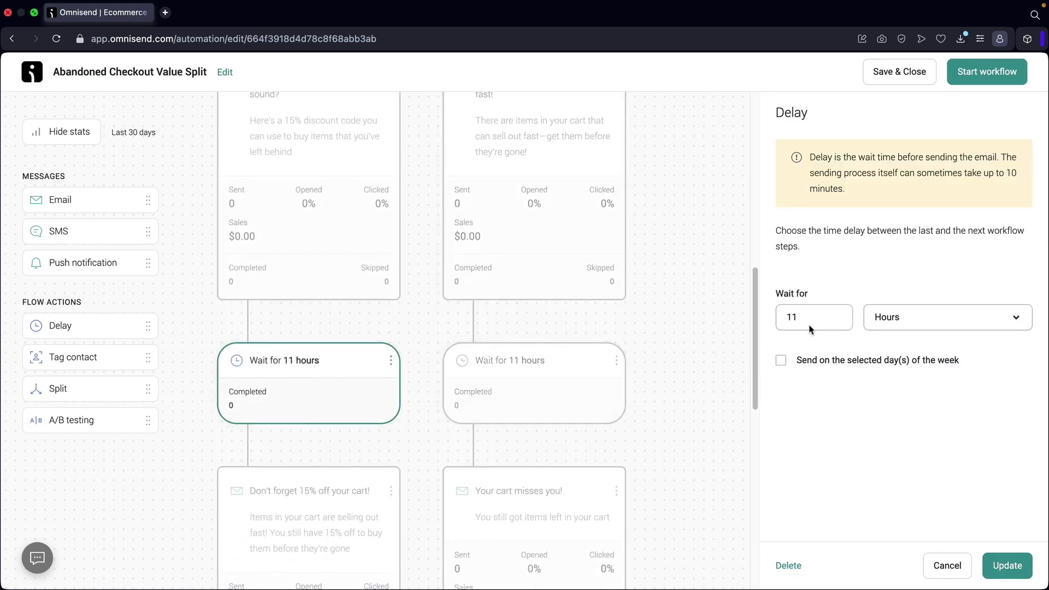
Set the YES path's first wait to 3 hours and the NO path's to 4 hours.
type("3")
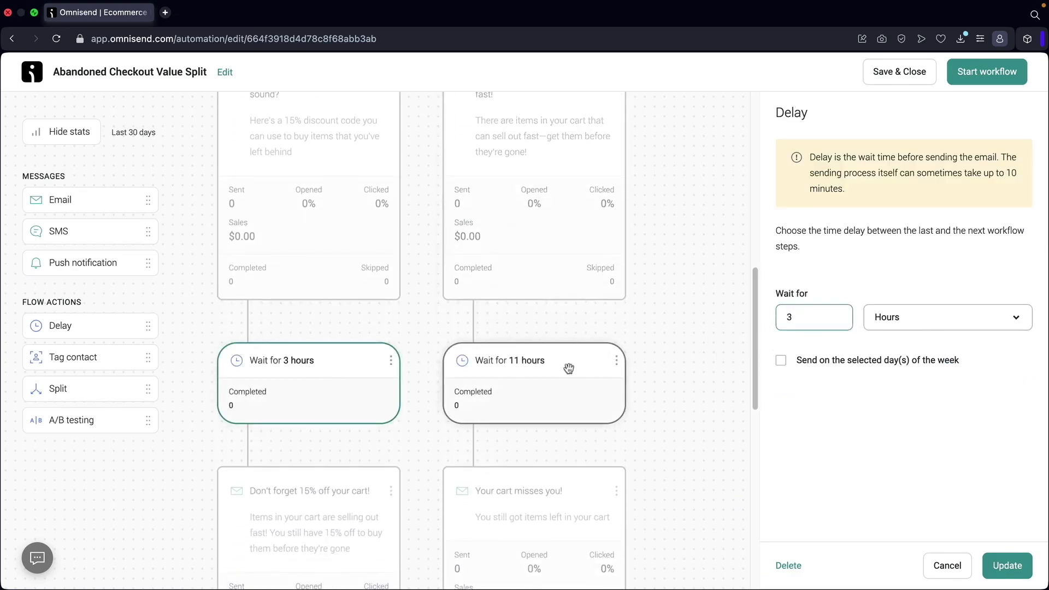
left_click(569, 368)
type("4")
Review the path emails and 12-hour waits, then open the YES path's final 15%-off email.
scroll(557, 370, "down", 4)
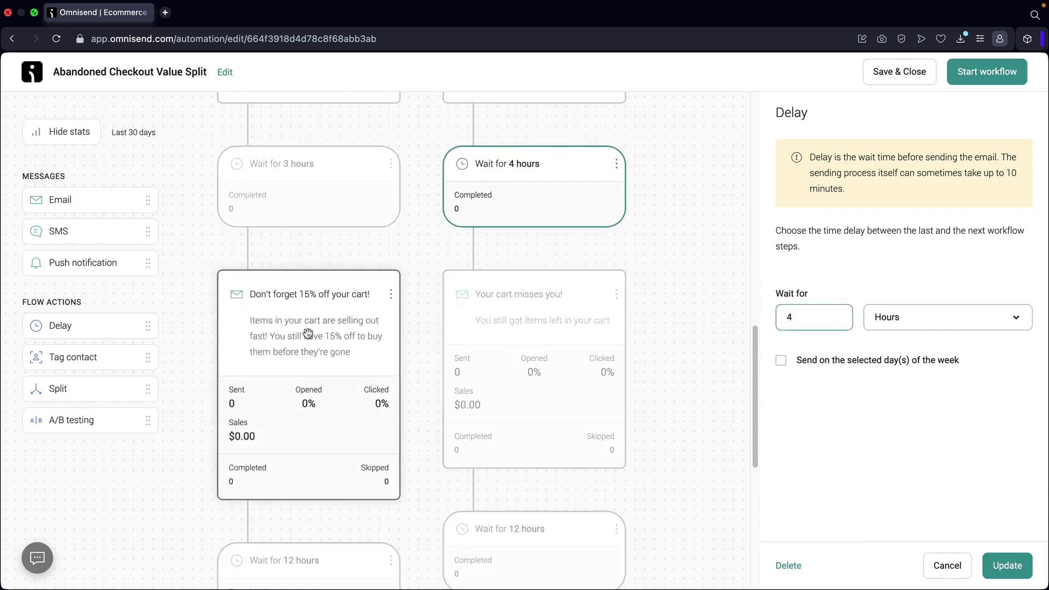
left_click(309, 331)
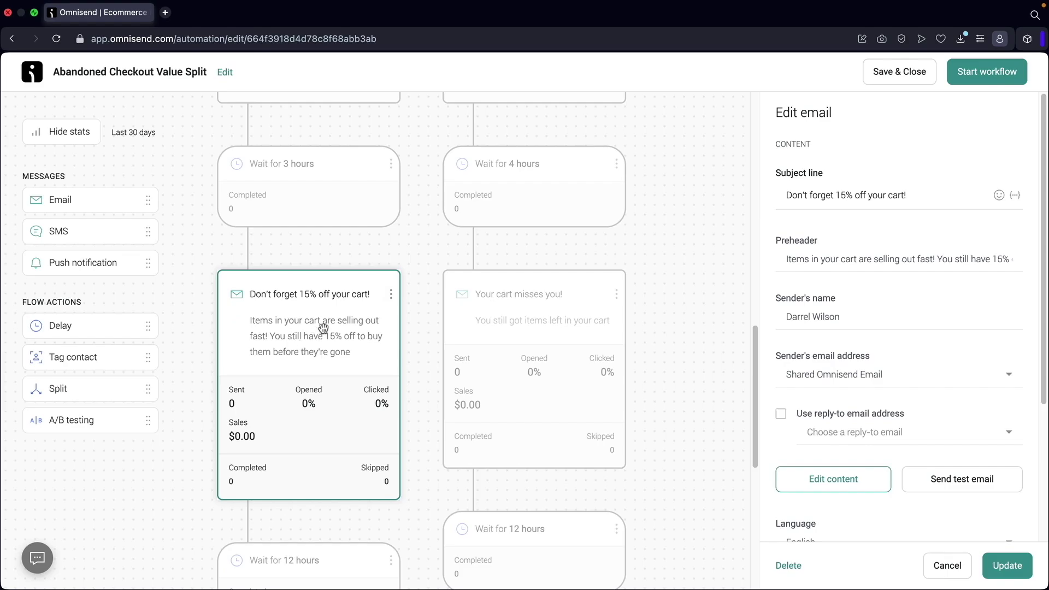
left_click(535, 318)
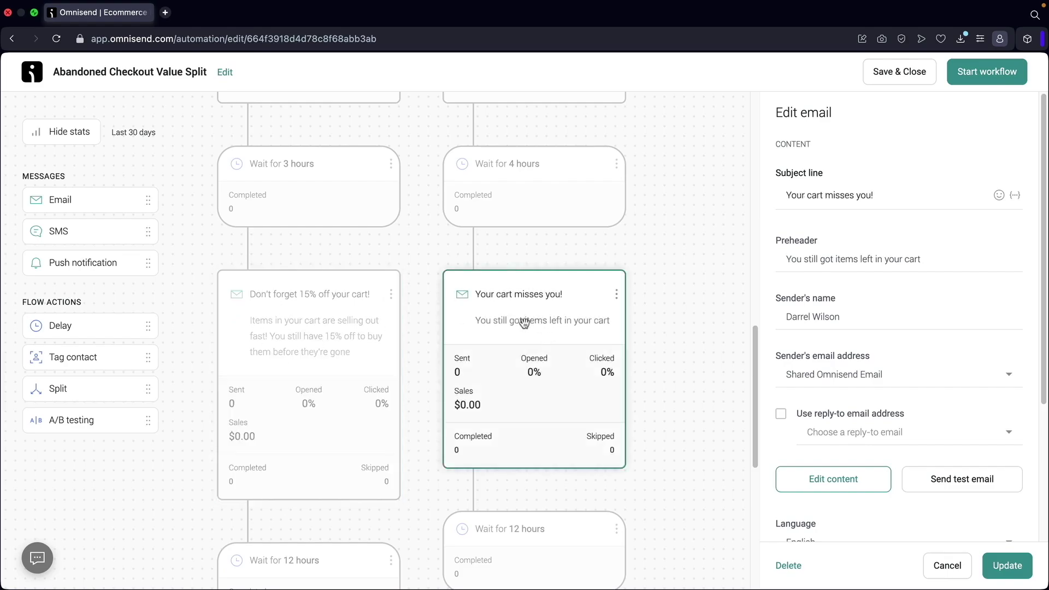
scroll(525, 322, "down", 4)
left_click(535, 331)
left_click(333, 375)
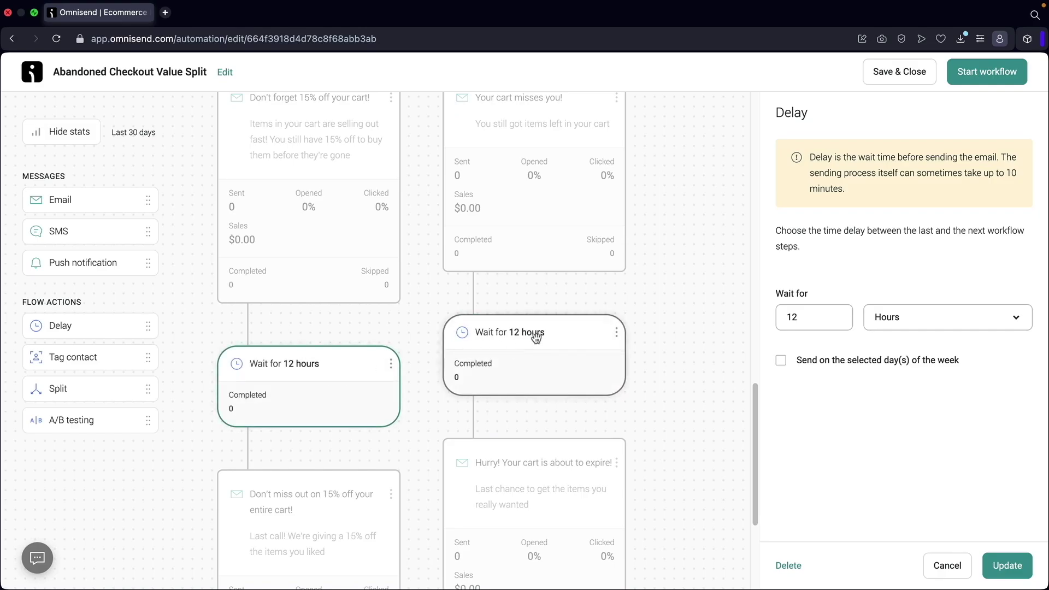
left_click(536, 338)
scroll(534, 339, "down", 3)
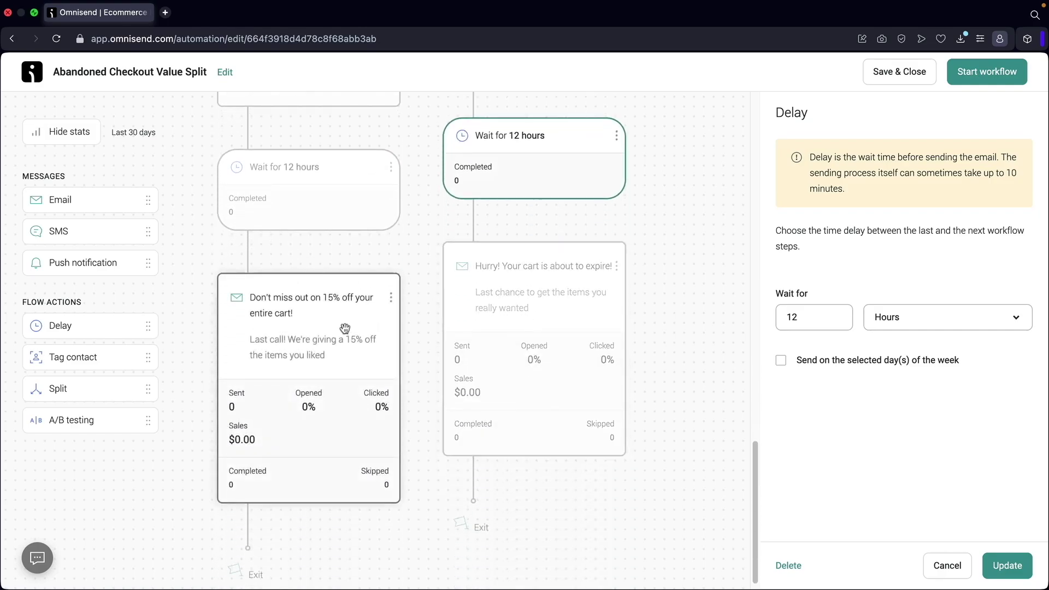
left_click(328, 319)
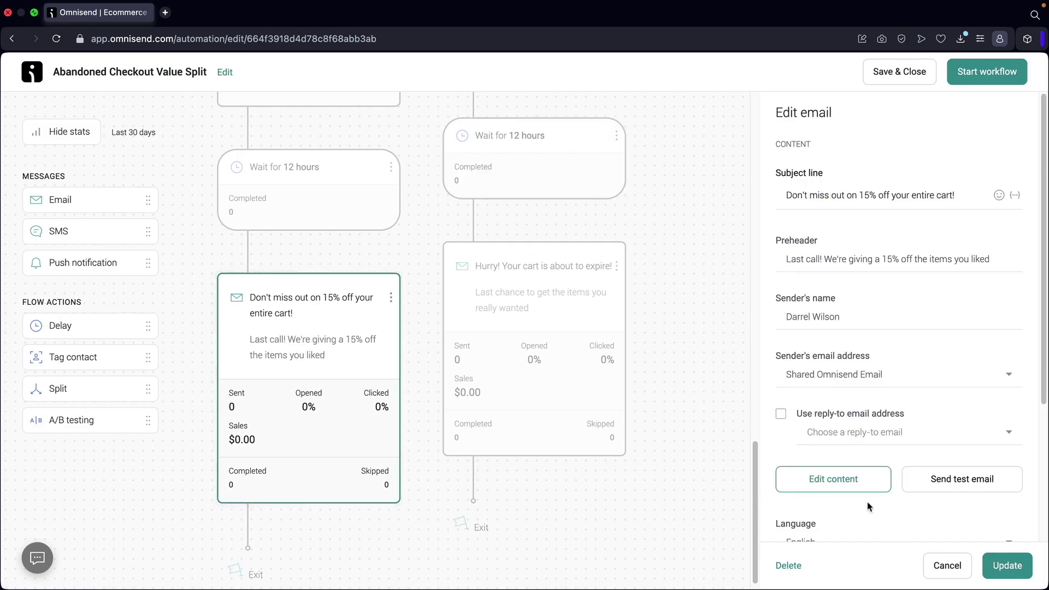
Complete the final email's subject as 'Hurry! Your cart is about to expire! Heres 15% off!'.
left_click(532, 306)
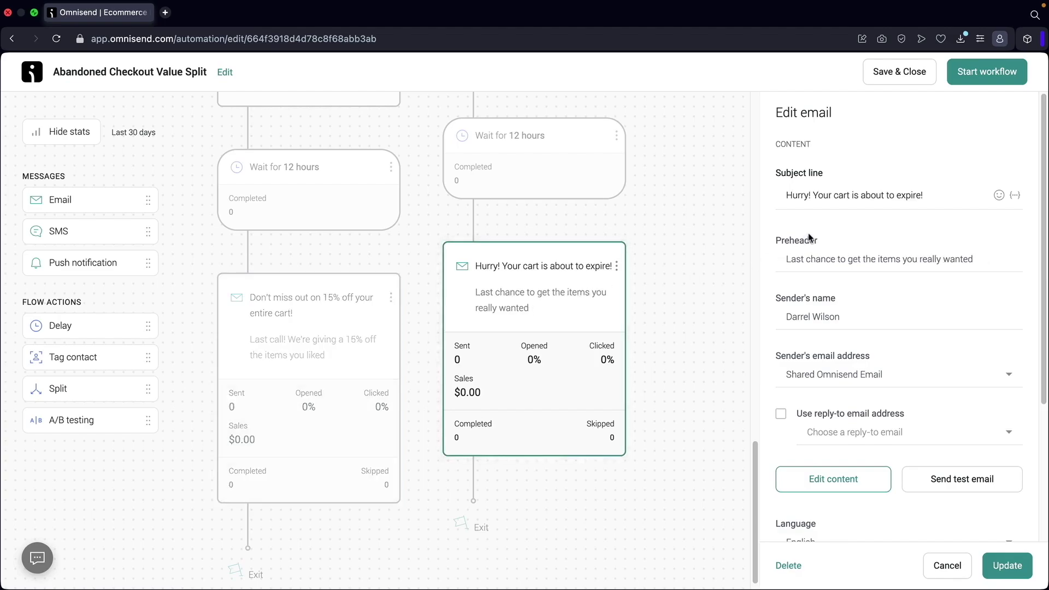
left_click(946, 197)
type("Heres")
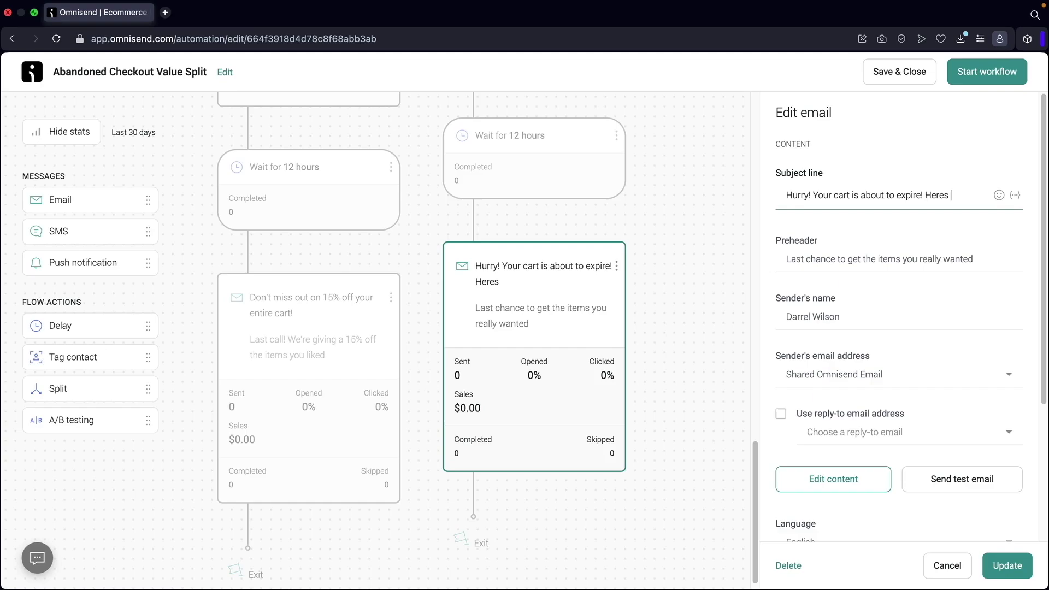
type(" 15% off!")
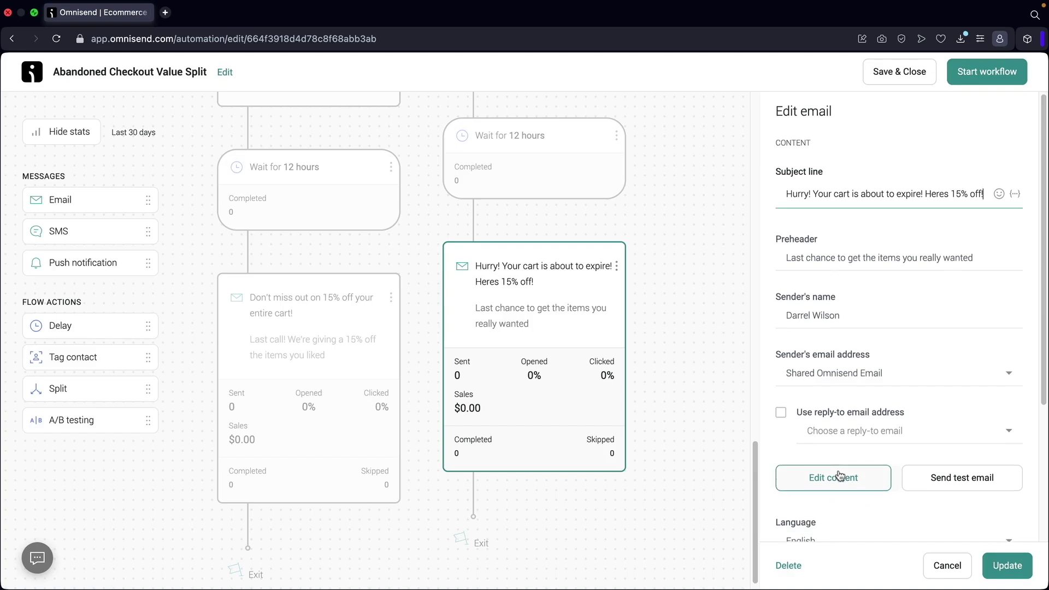
Save the email changes and finish editing to return to the workflow canvas.
scroll(841, 465, "down", 2)
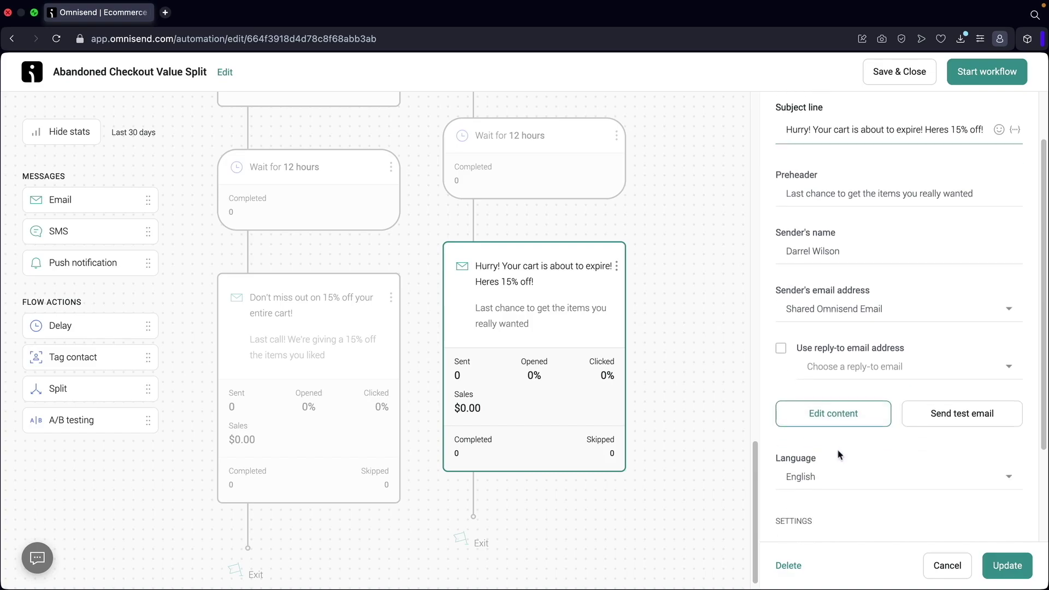
left_click(854, 415)
left_click(677, 350)
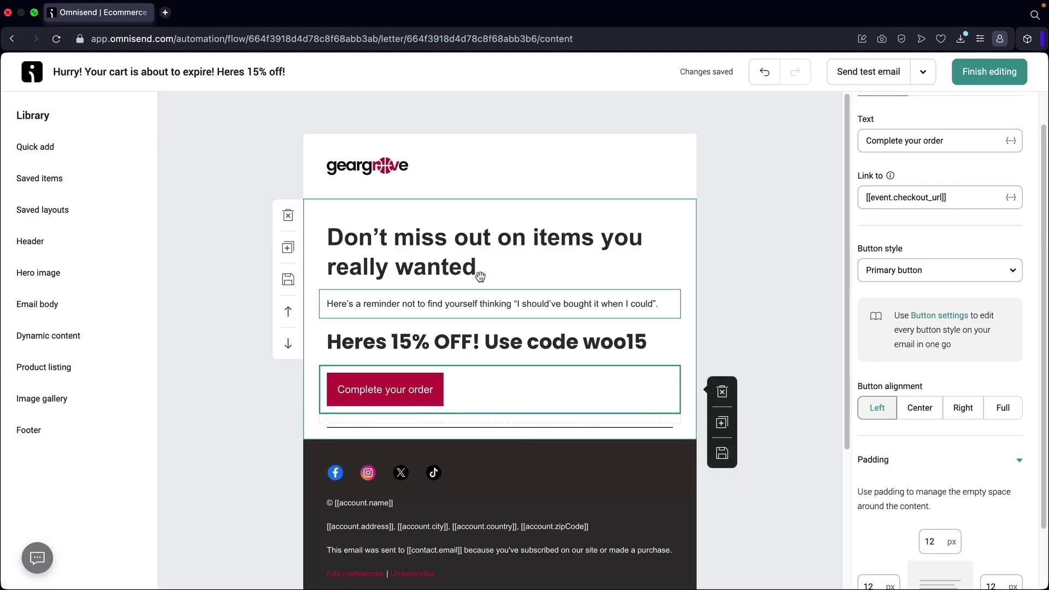
left_click(1004, 77)
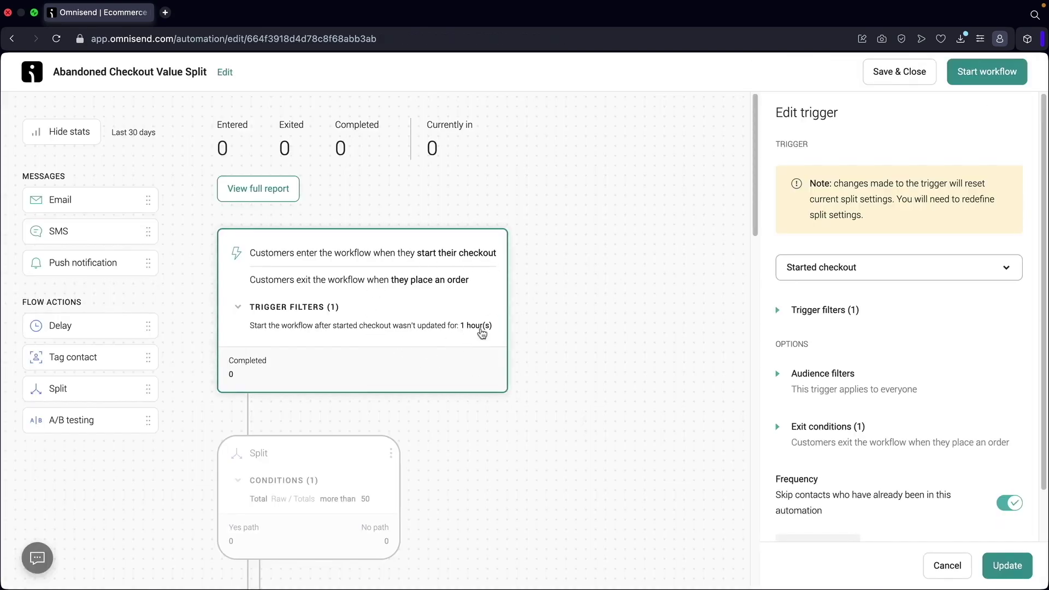
Inspect every email card on both paths, from 'Still deciding?' down to the final 'Hurry!' email.
scroll(576, 382, "down", 7)
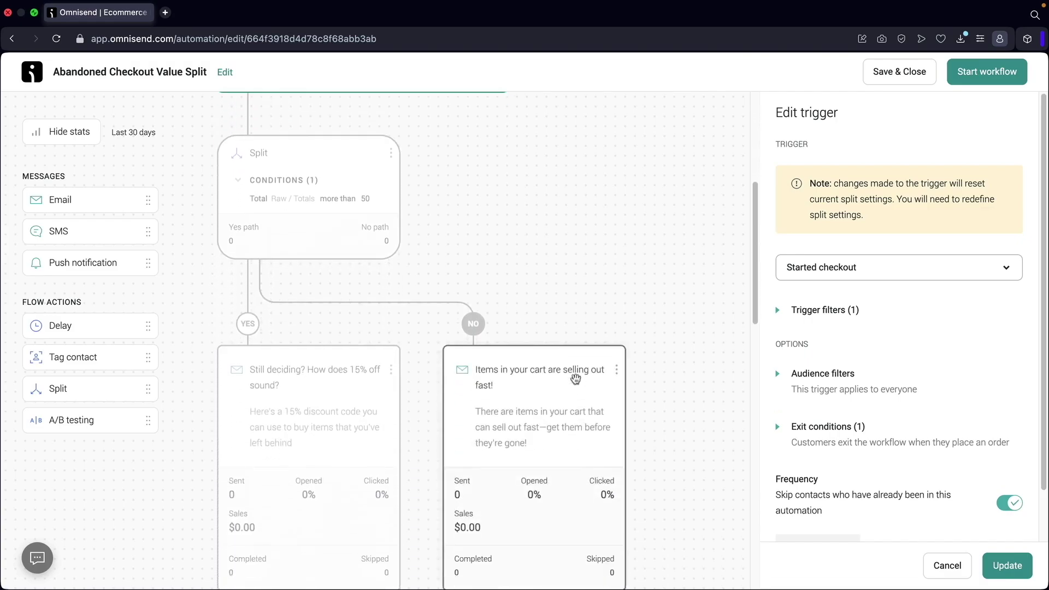
left_click(320, 308)
left_click(561, 305)
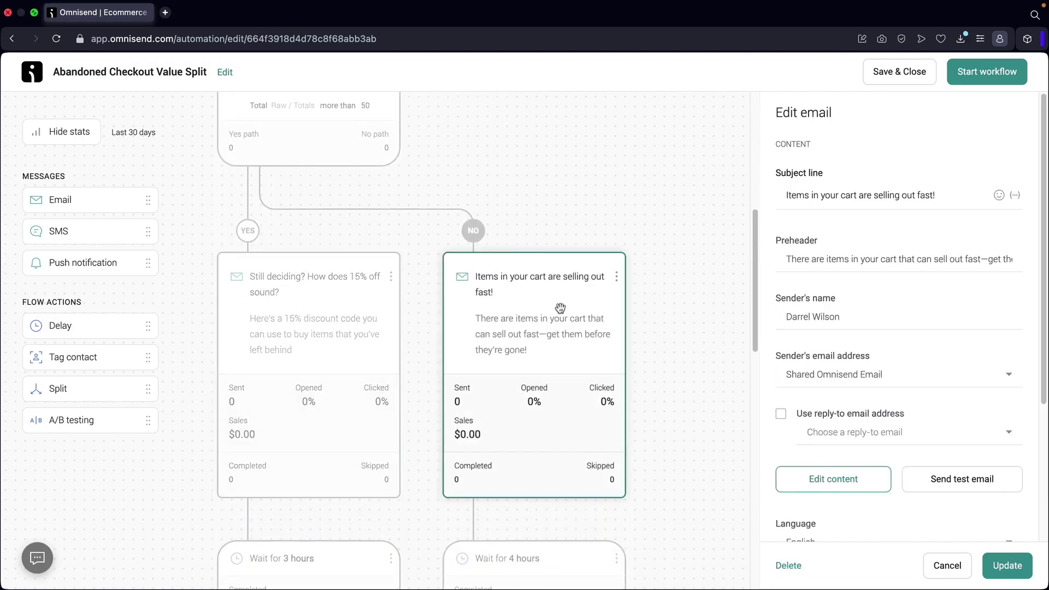
scroll(557, 312, "down", 7)
left_click(553, 314)
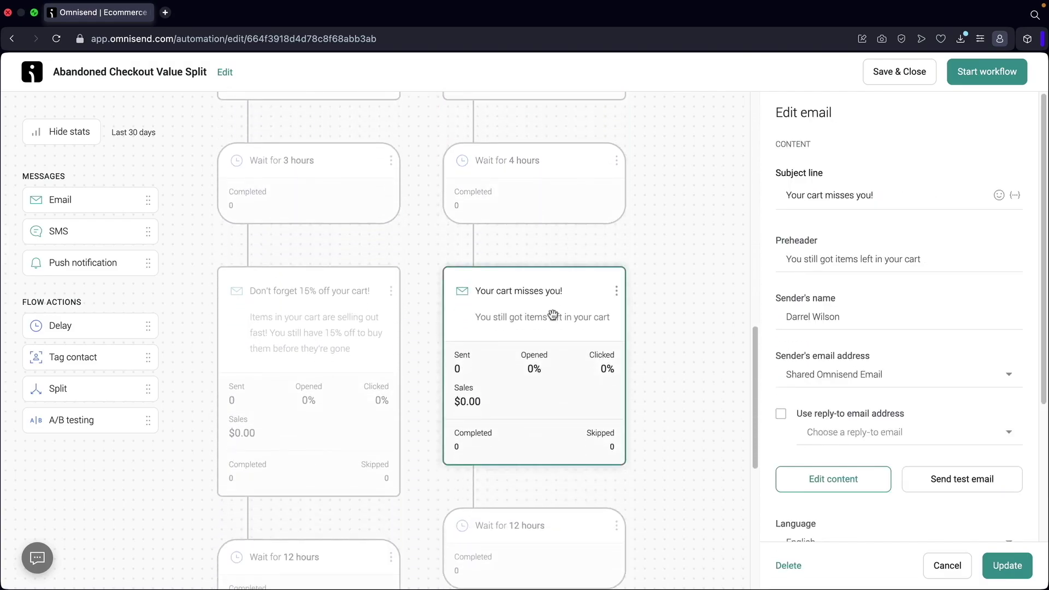
left_click(347, 311)
scroll(345, 313, "down", 5)
scroll(346, 315, "down", 5)
left_click(343, 320)
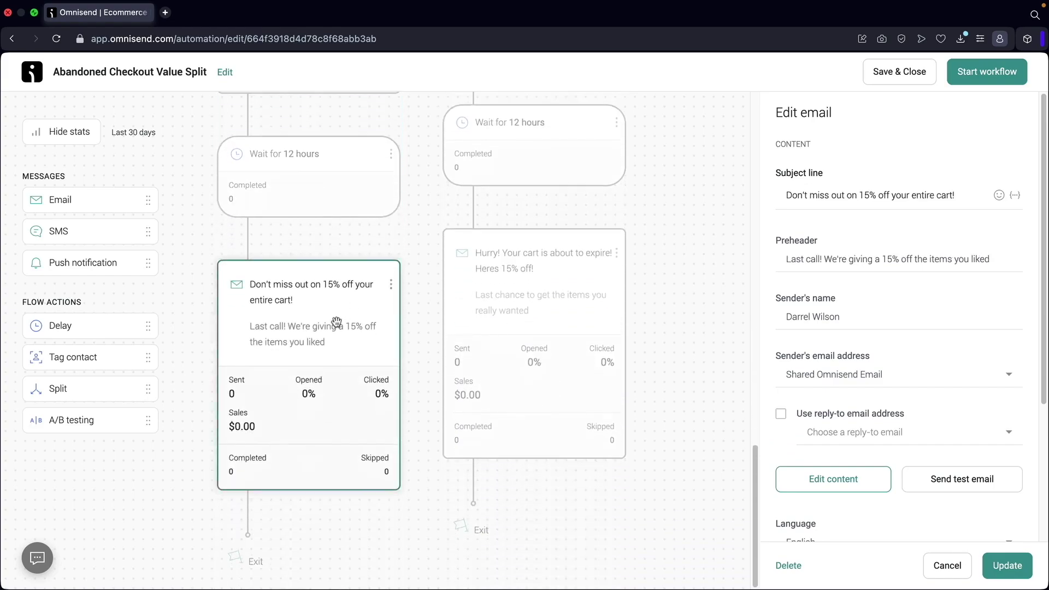
left_click(525, 283)
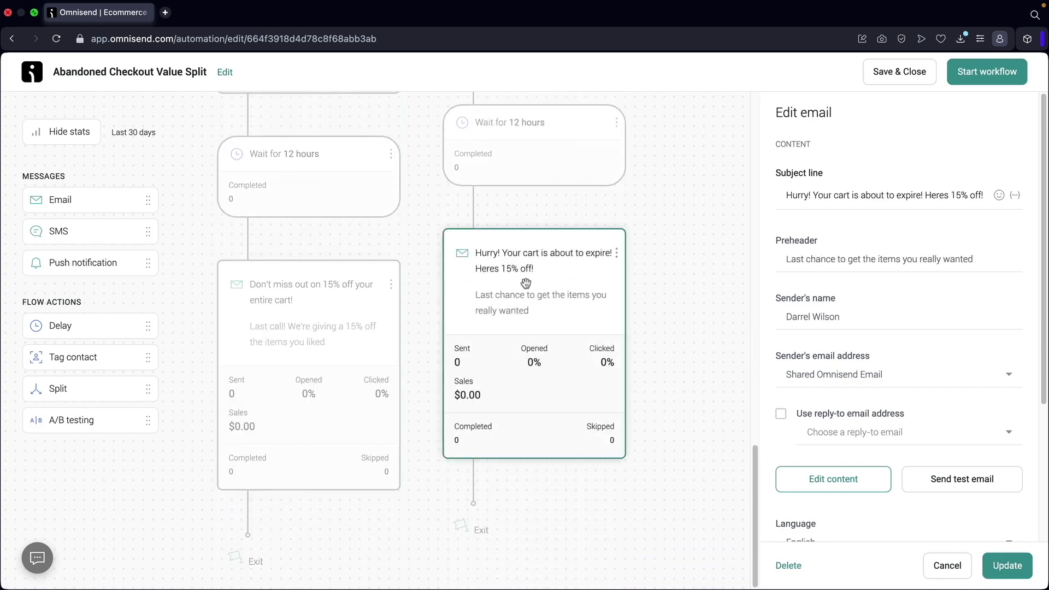
Start the Abandoned Checkout Value Split workflow so it shows as Enabled.
scroll(521, 280, "up", 10)
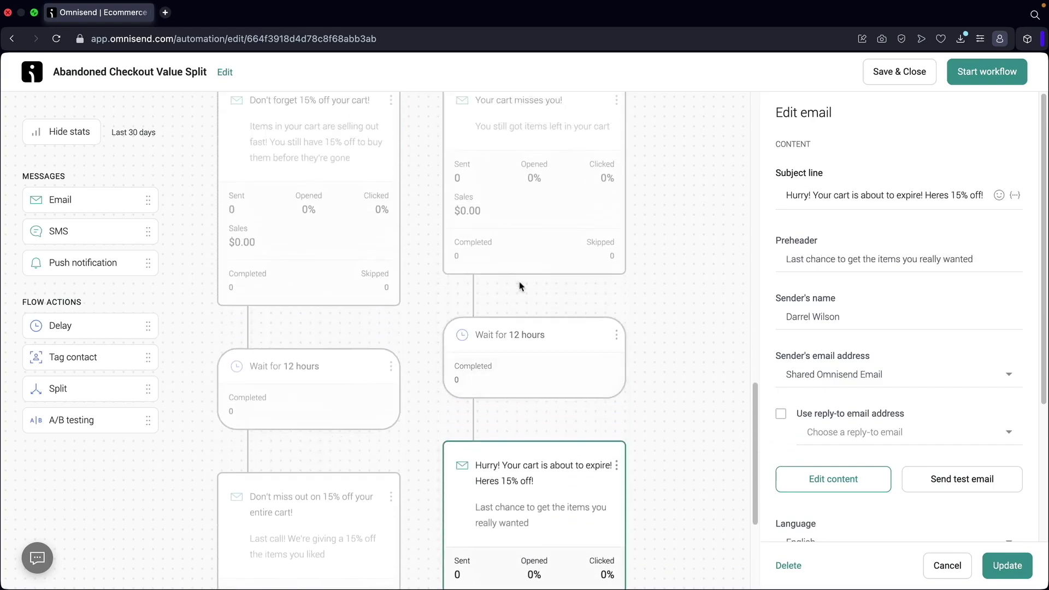
scroll(488, 310, "up", 15)
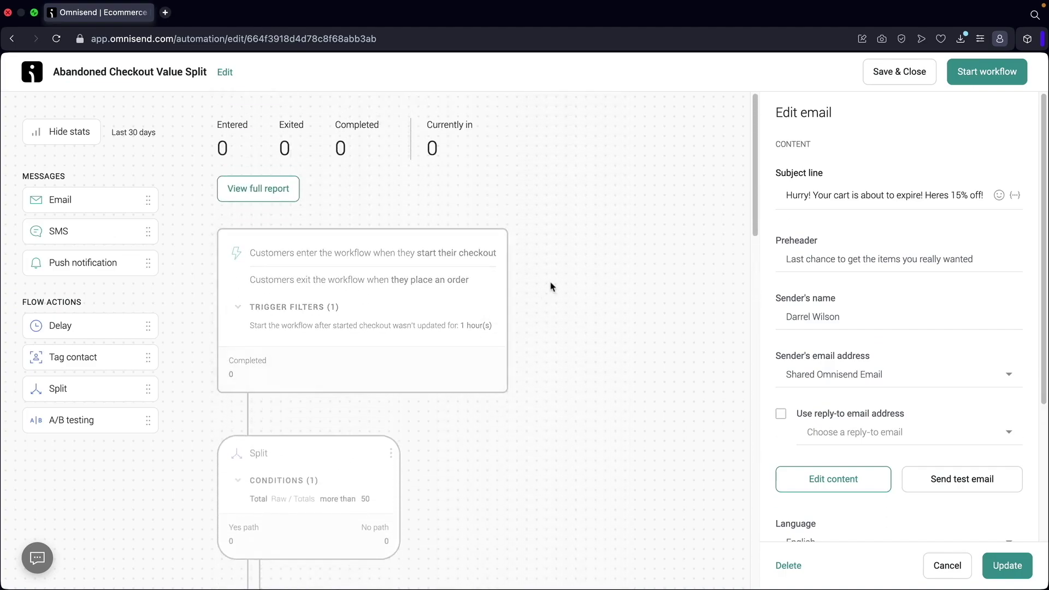
left_click(992, 76)
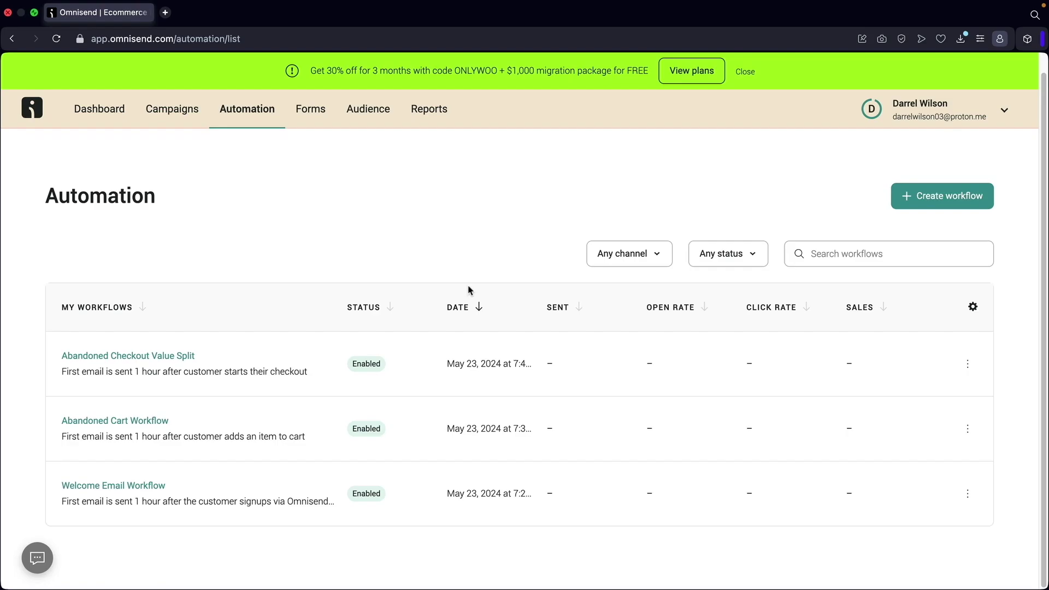
Browse the paid pricing plans, then open the App Market from the account menu.
left_click(950, 116)
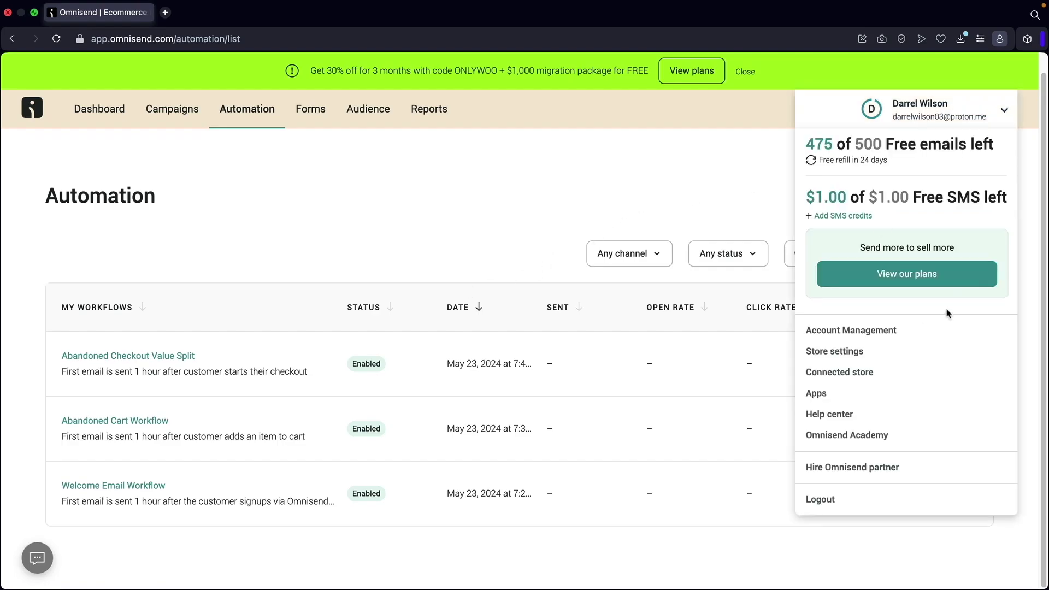
left_click(909, 280)
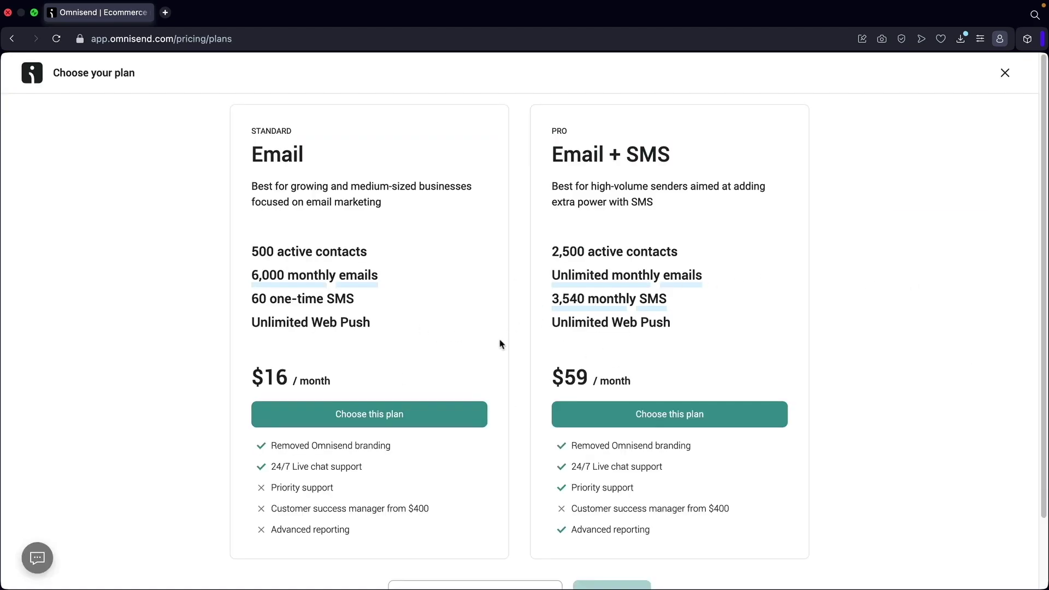
scroll(500, 343, "down", 3)
scroll(490, 345, "up", 3)
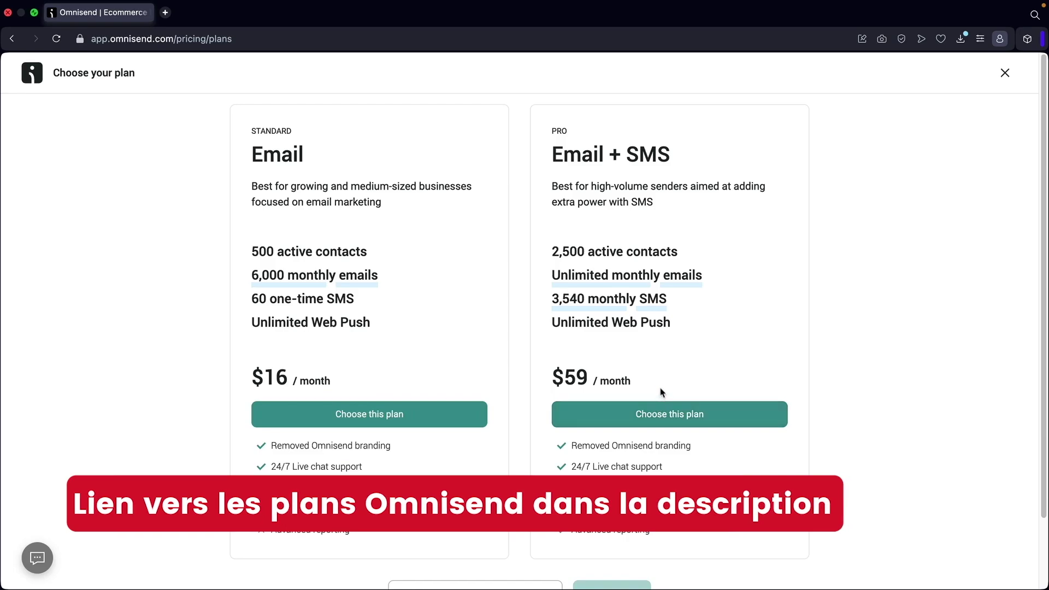
left_click(1004, 71)
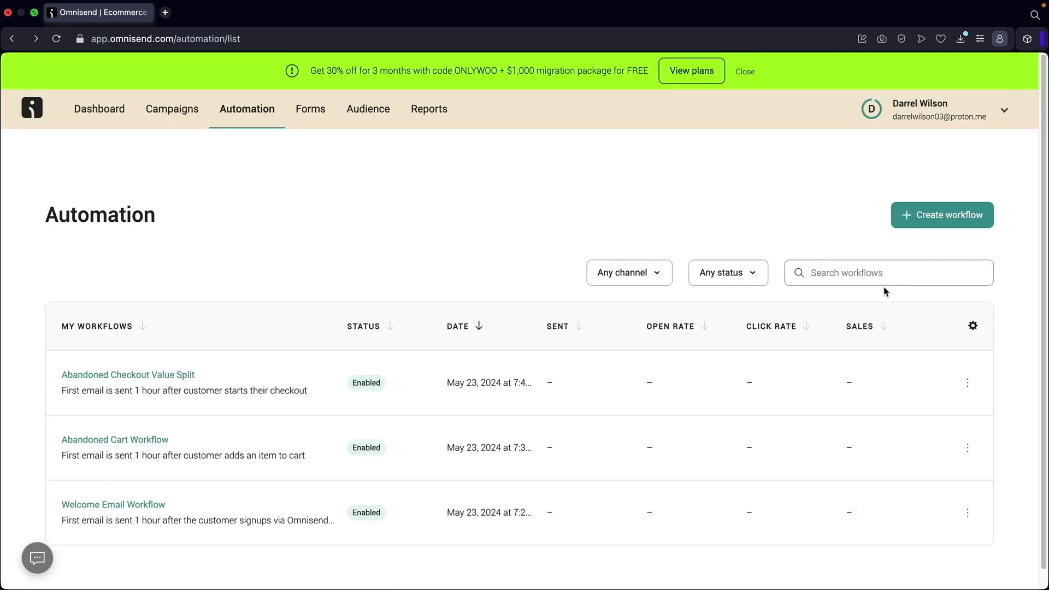
left_click(940, 112)
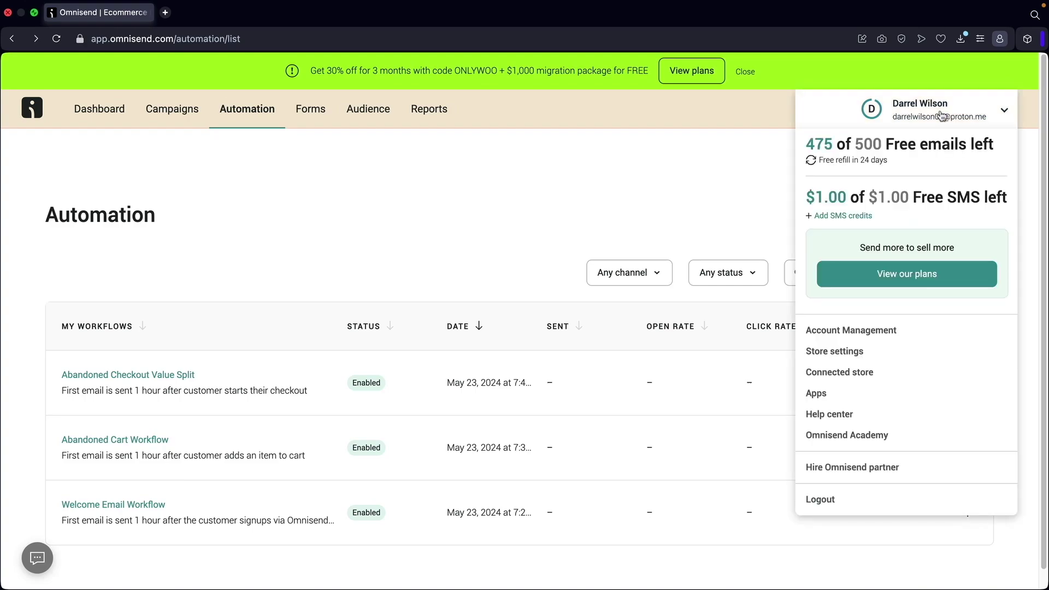
left_click(836, 394)
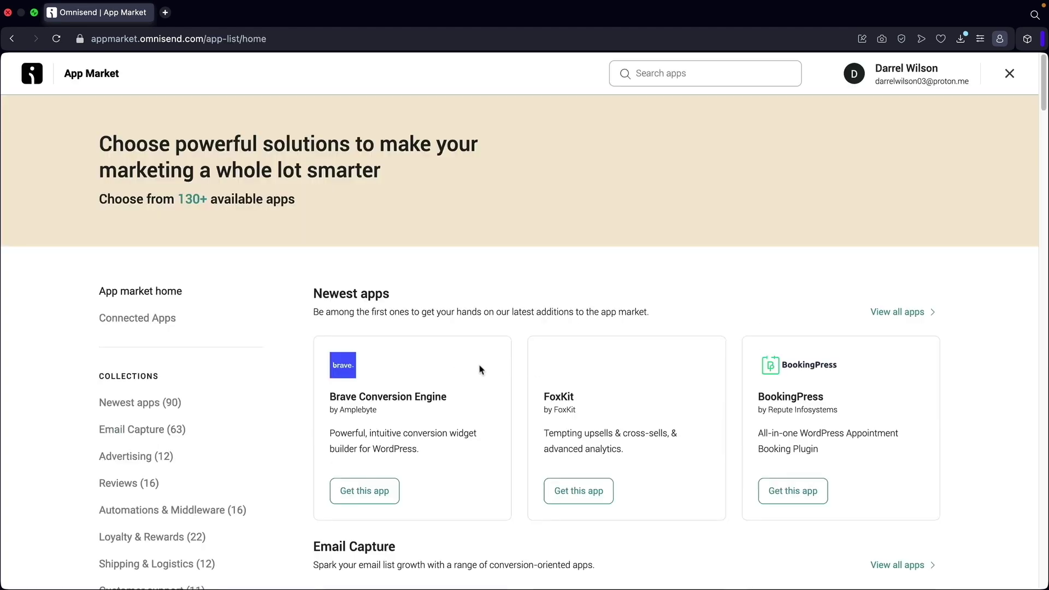
Browse App Market collections such as Email Capture, Advertising and Reviews, then close it.
scroll(480, 370, "down", 6)
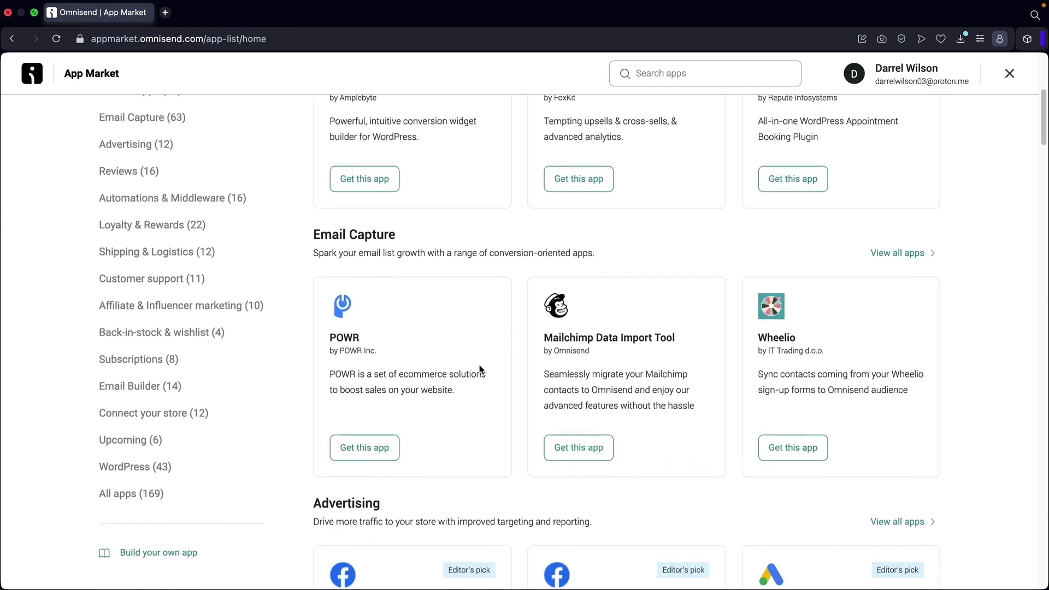
scroll(363, 346, "down", 6)
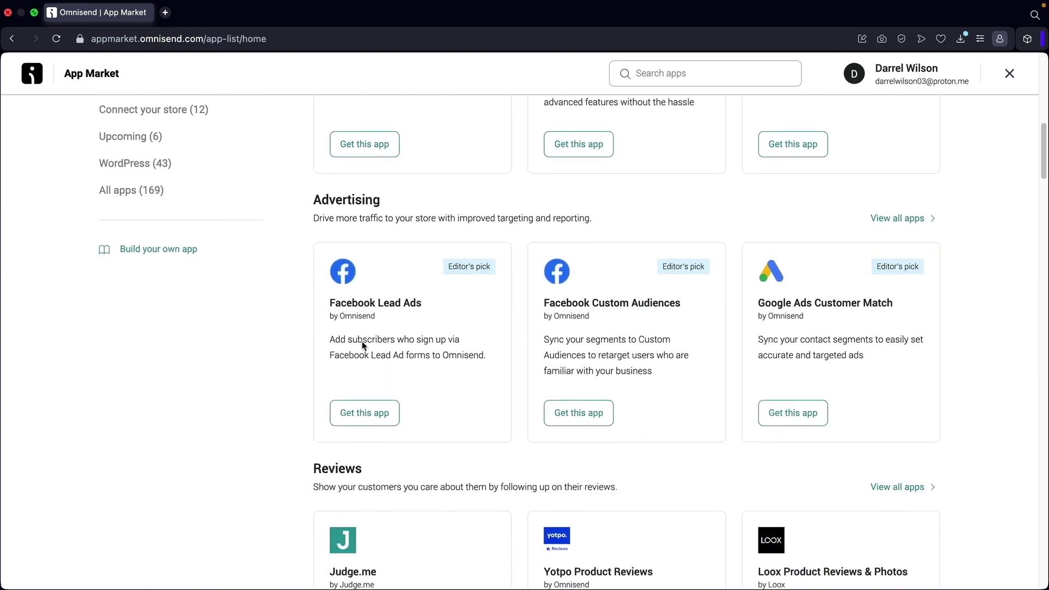
scroll(365, 351, "down", 3)
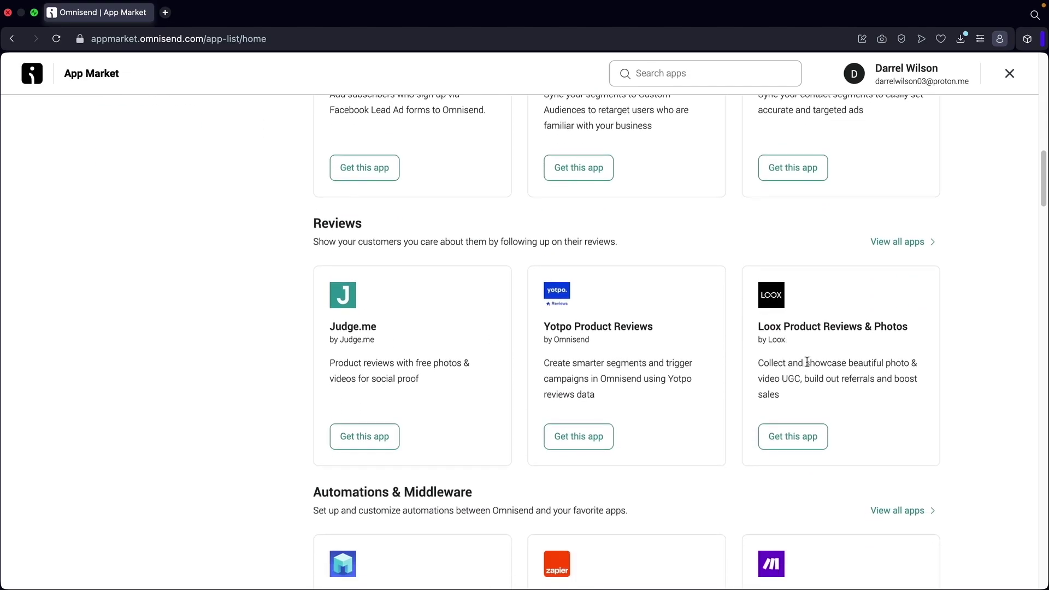
scroll(579, 339, "down", 7)
scroll(554, 349, "down", 9)
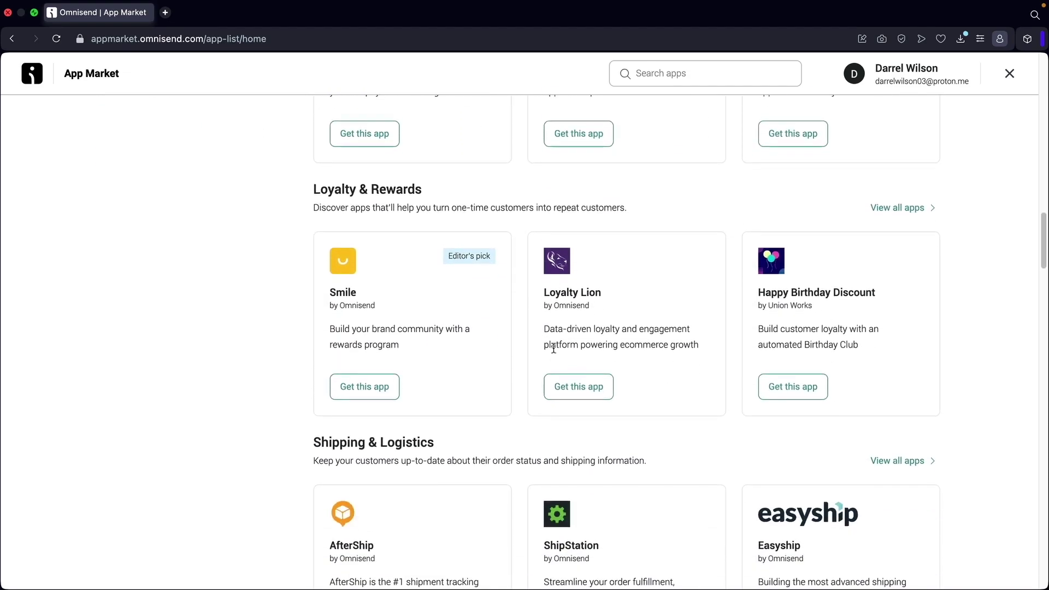
scroll(559, 365, "up", 20)
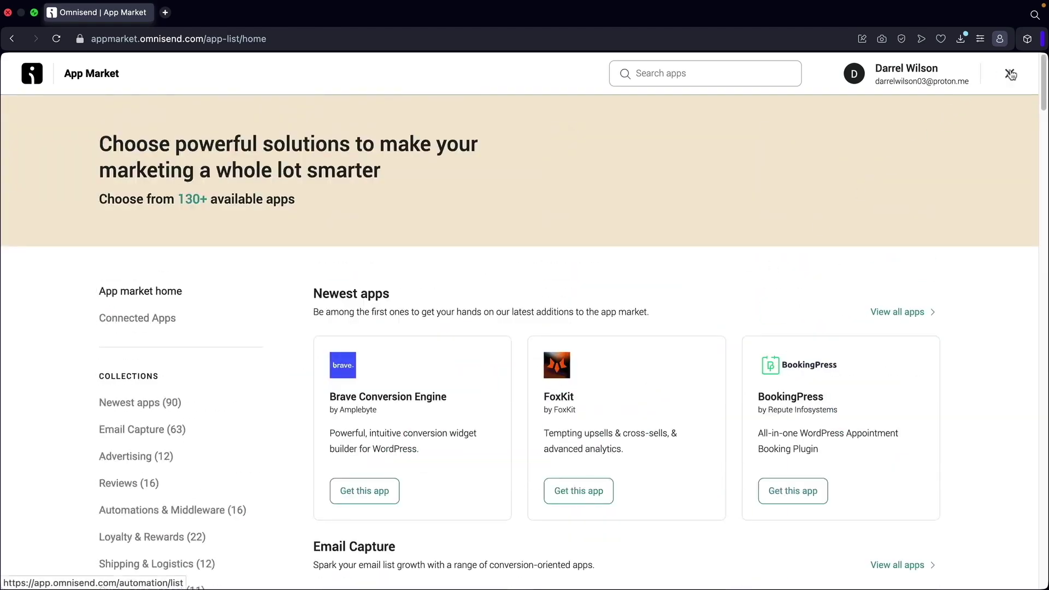
left_click(1009, 73)
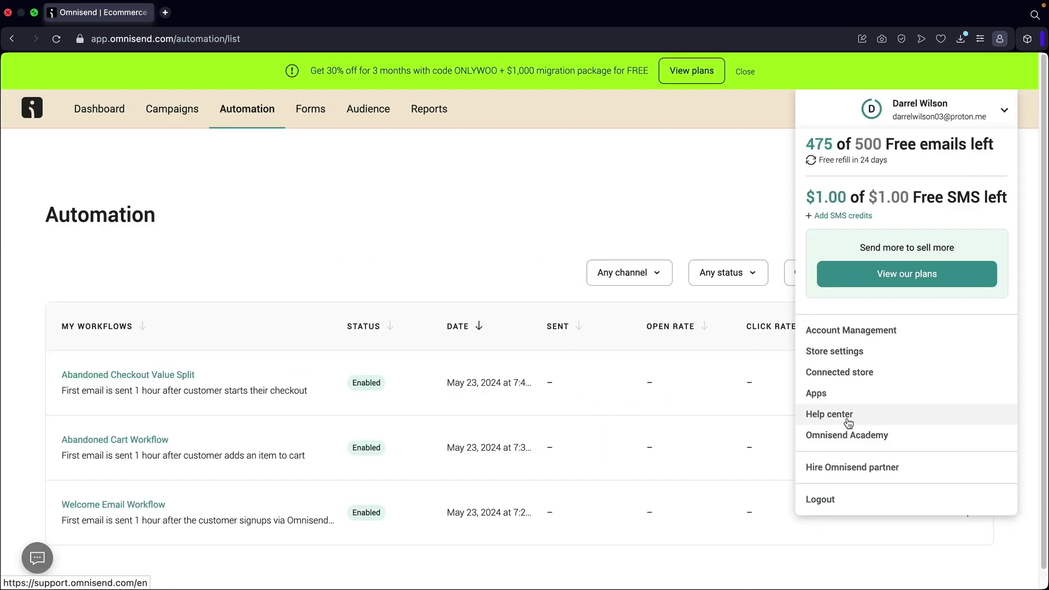
Open Omnisend Academy, then explore all pre-built automation workflows.
left_click(847, 438)
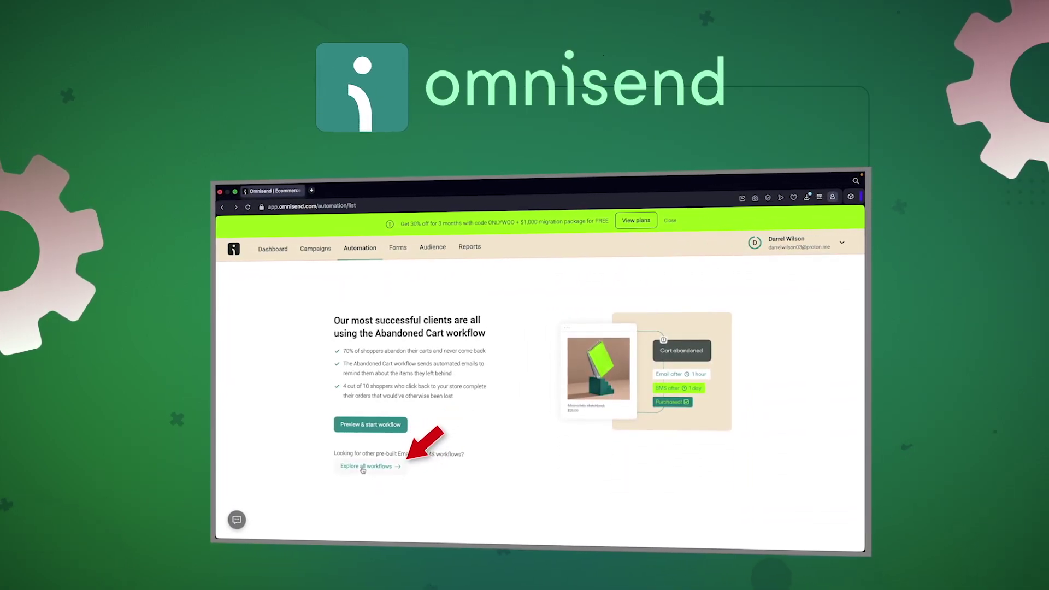
left_click(365, 468)
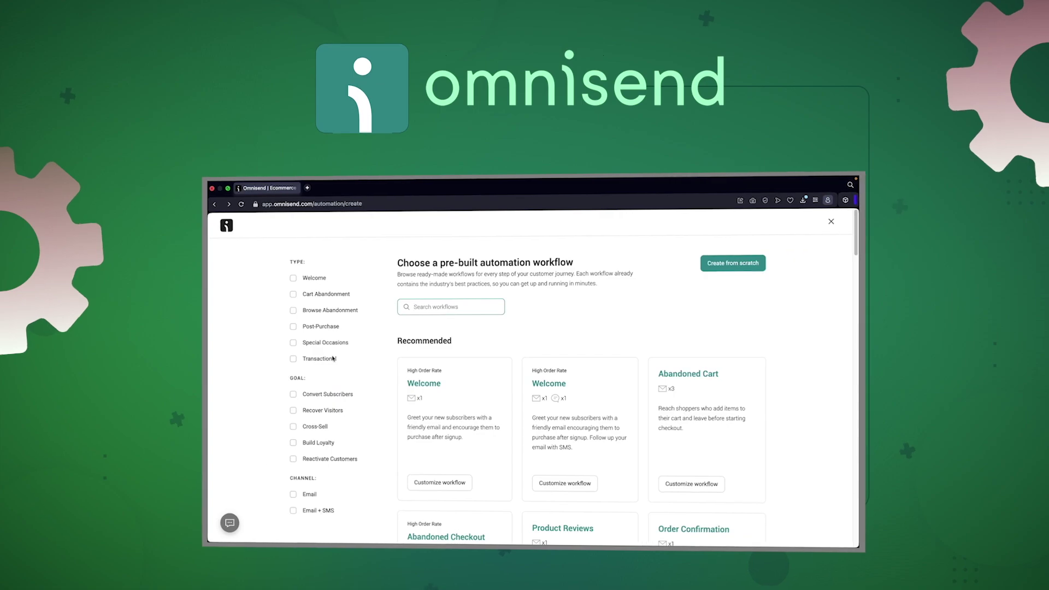